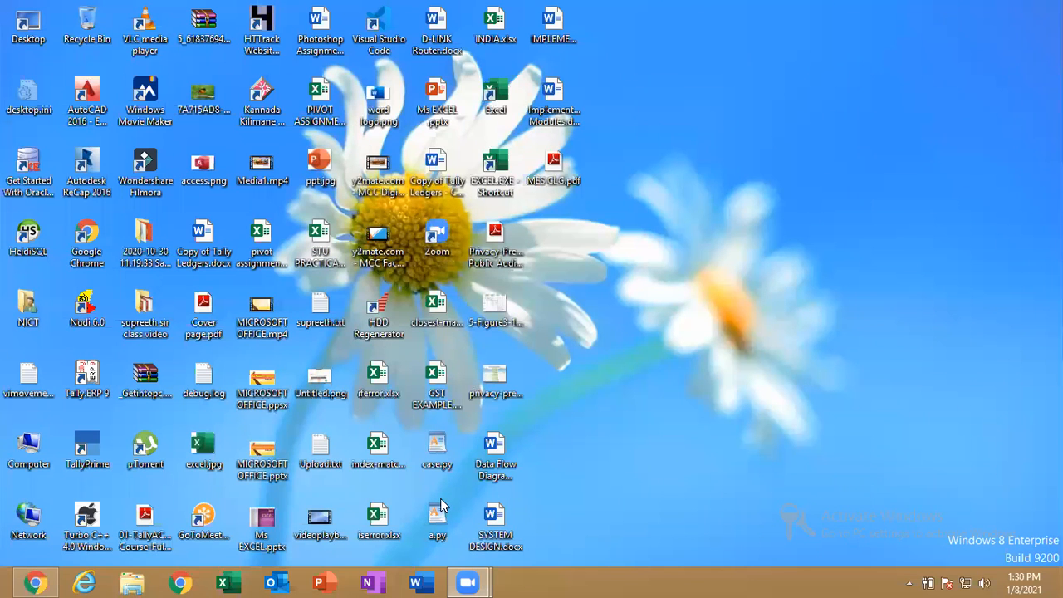
Launch Excel by running 'excel' from the Win+R Run box
key(super+r)
text(m)
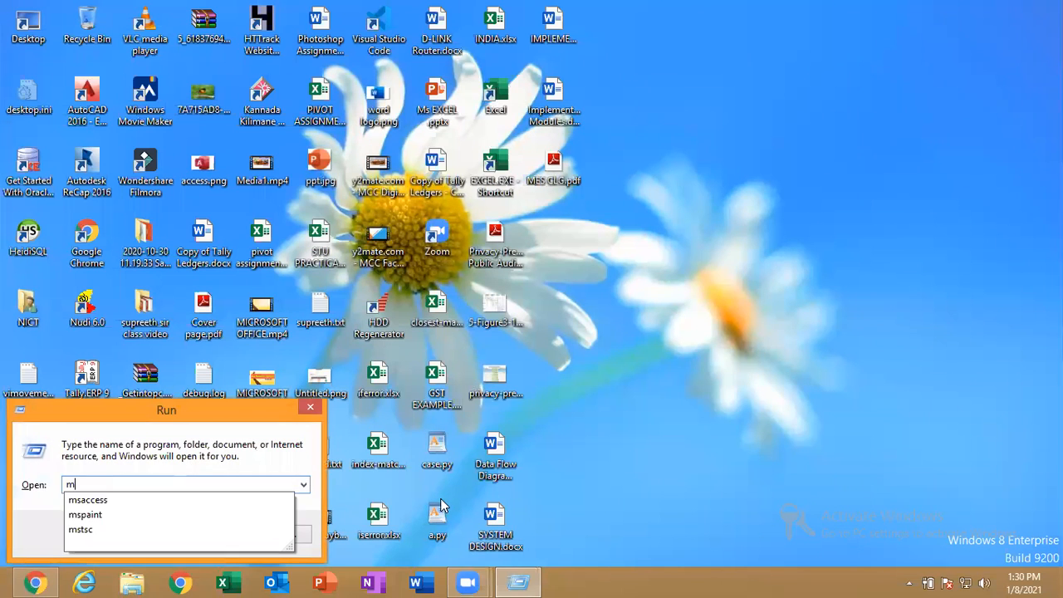
key(BackSpace)
text(excel)
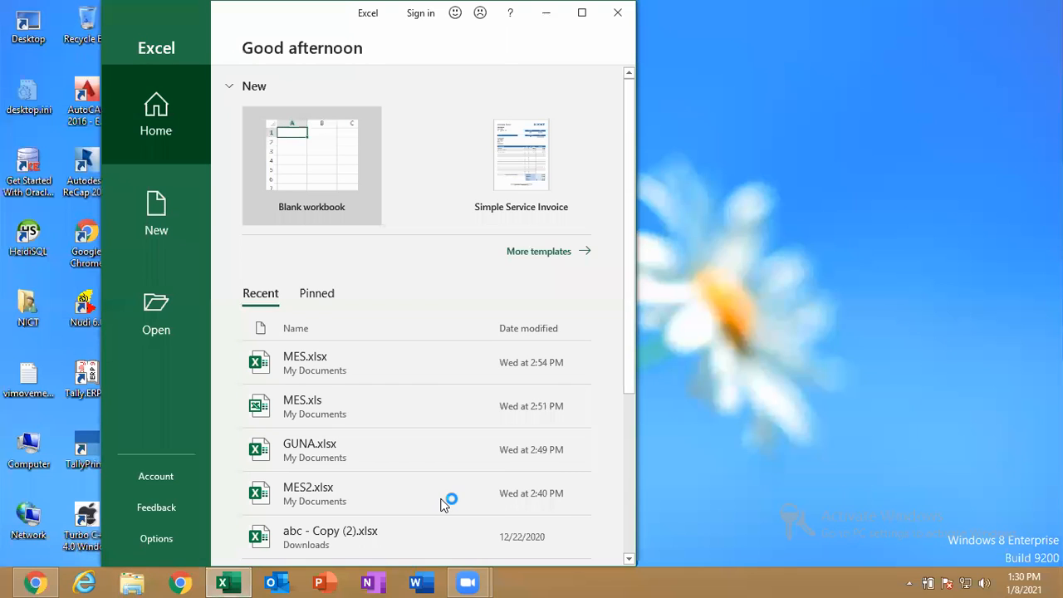
click(696, 283)
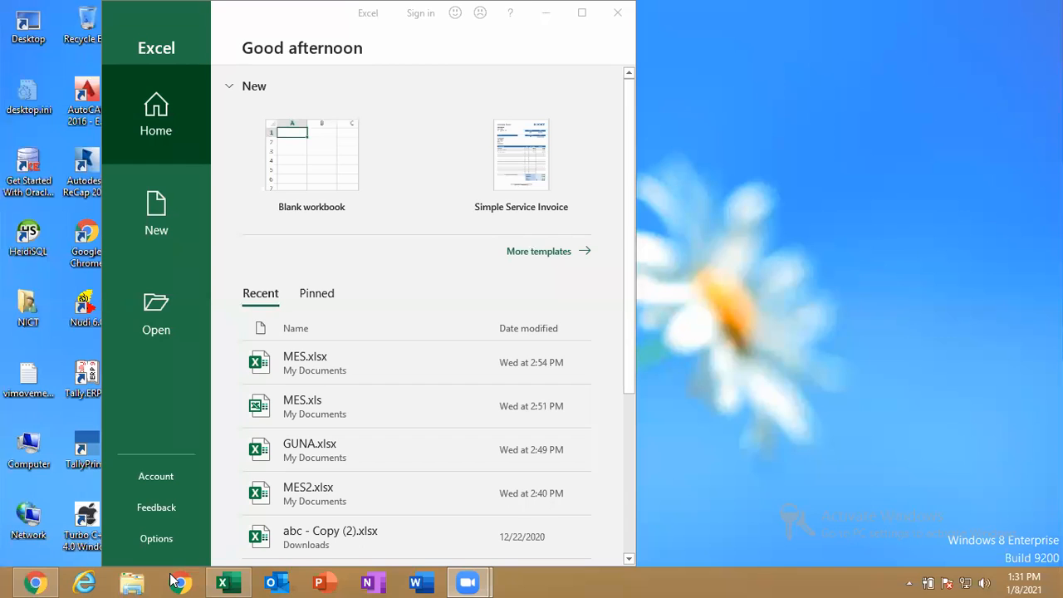
Maximize the Excel start window to fill the whole display
click(584, 13)
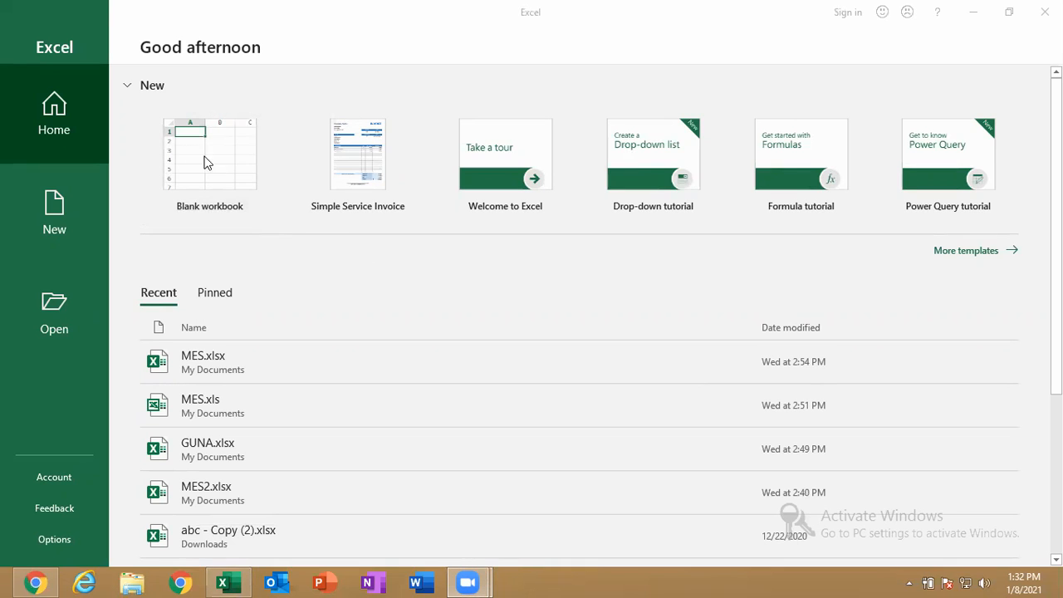
Create a blank workbook and enter 10, 20 and 30 in cells F1:F3
click(223, 170)
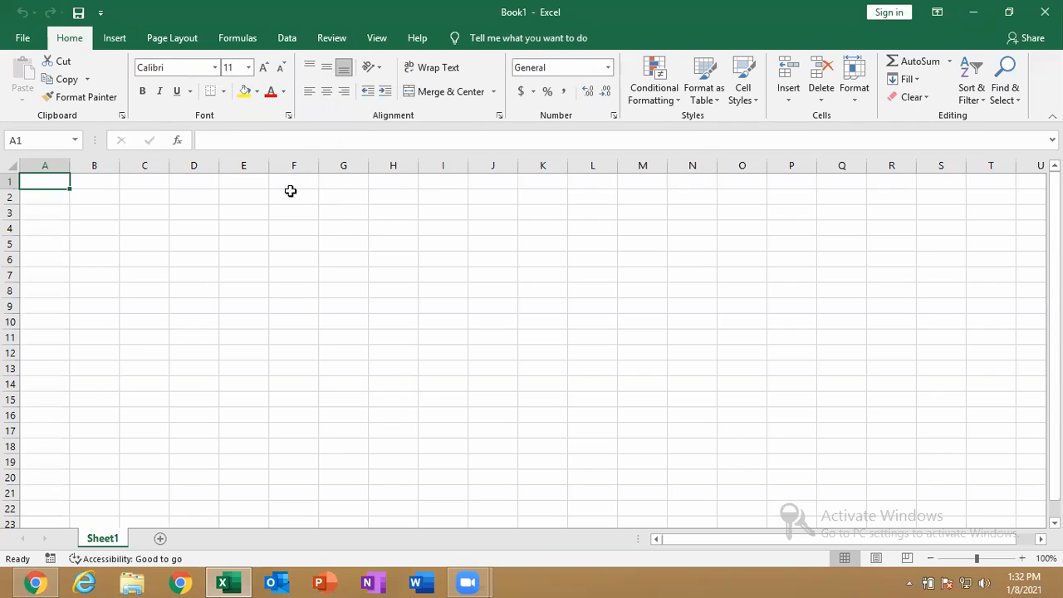
click(286, 185)
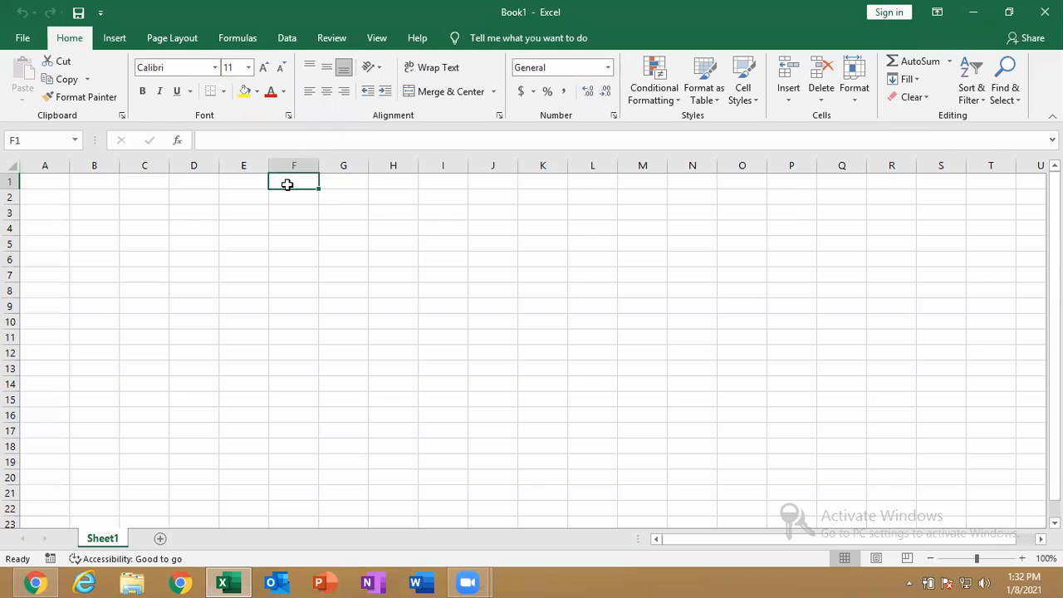
text(10)
key(Return)
text(20)
key(Return)
text(30)
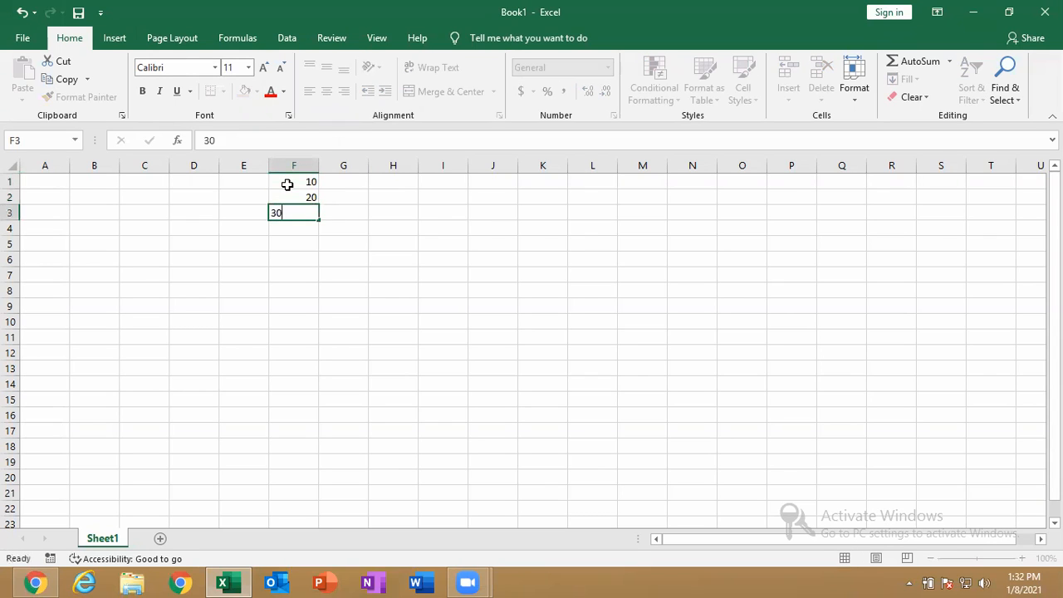
key(Return)
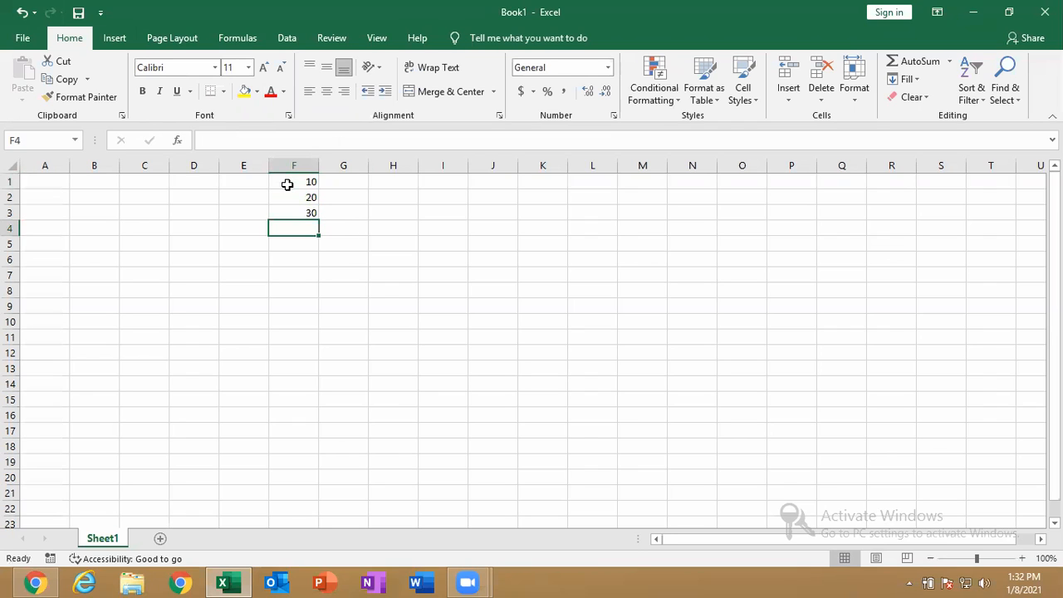
Extend the 10, 20, 30 series down column F to 200 in F20
drag(287, 184, 312, 485)
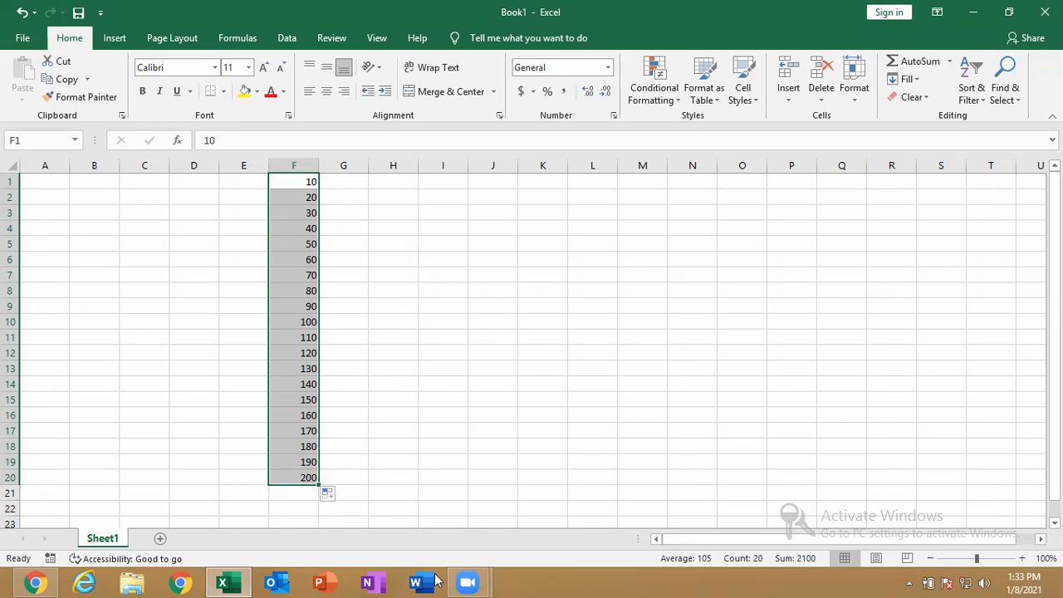
click(527, 578)
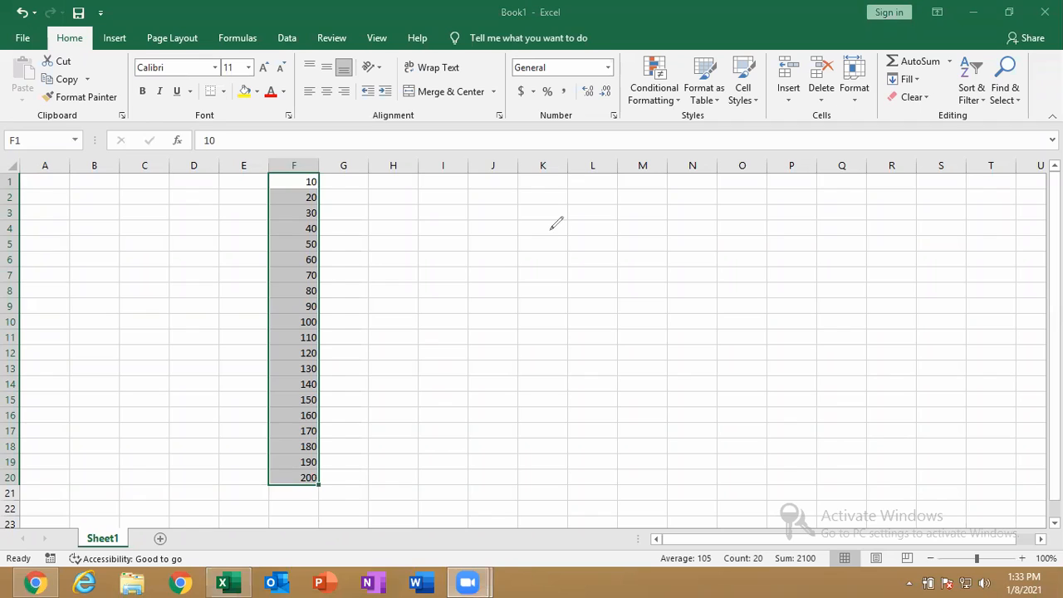
click(37, 133)
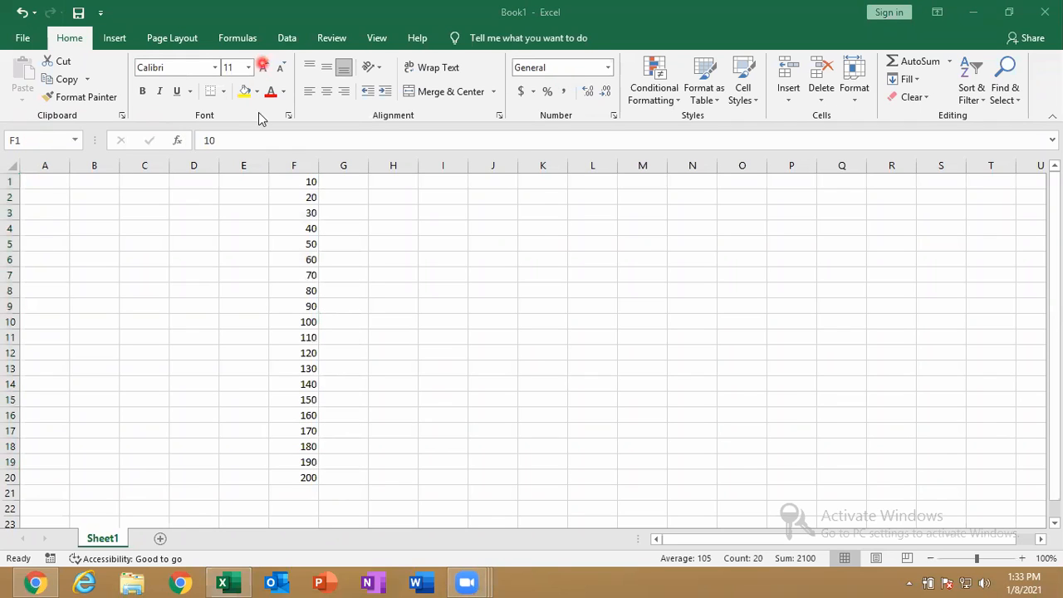
Widen every column and heighten every row of Sheet1, then select F1:F10
click(13, 168)
click(14, 168)
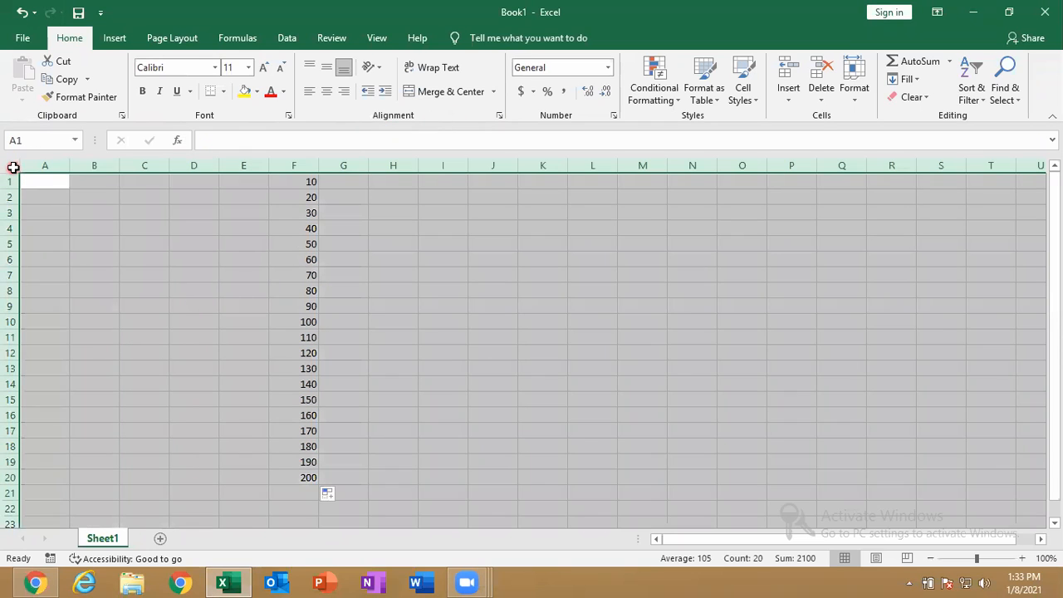
drag(316, 163, 335, 163)
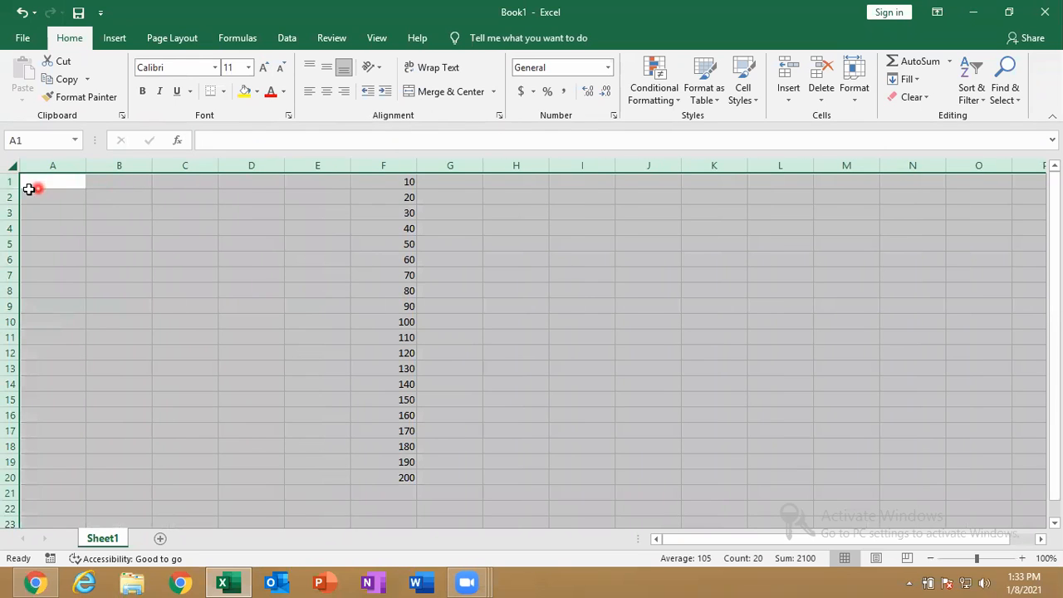
drag(10, 189, 11, 208)
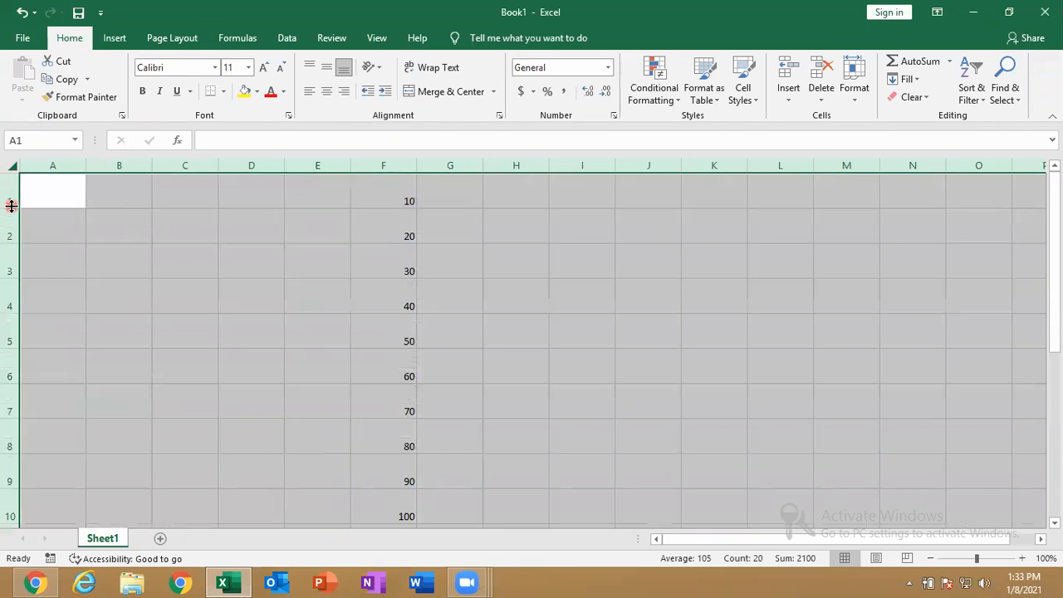
drag(404, 197, 409, 503)
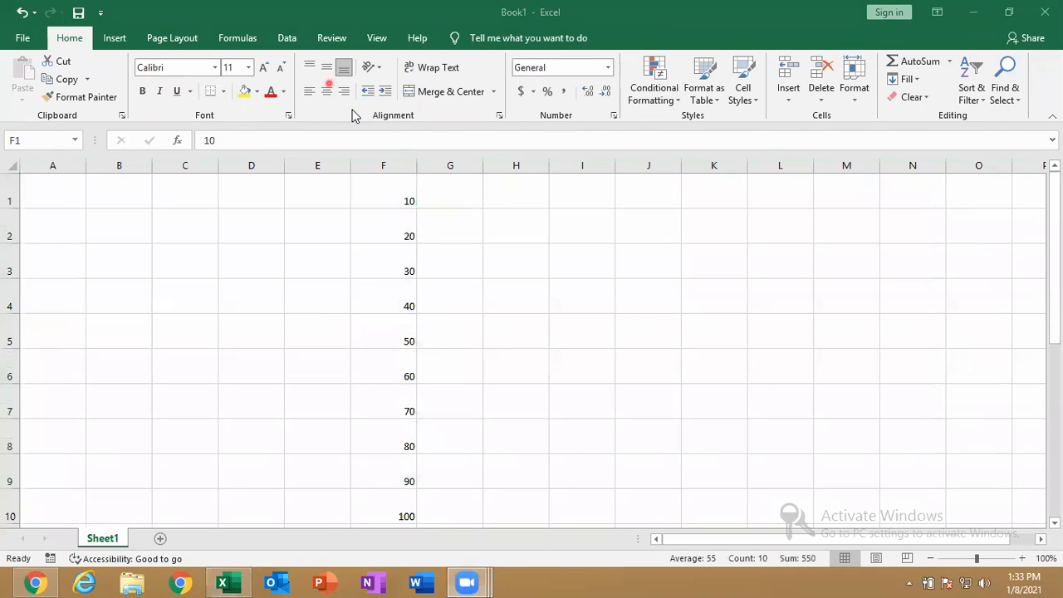
click(309, 69)
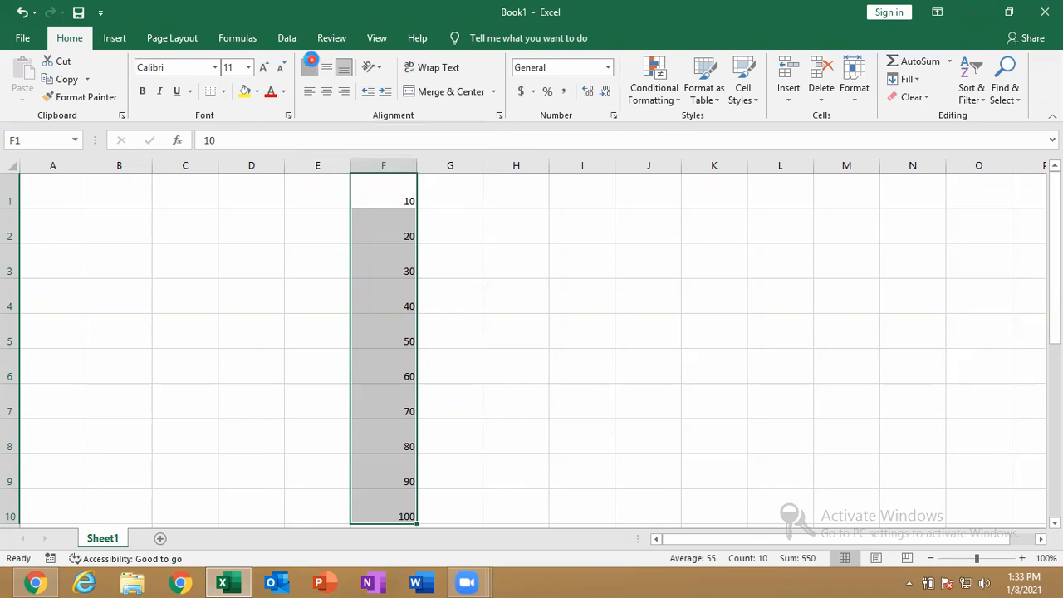
click(311, 63)
click(325, 73)
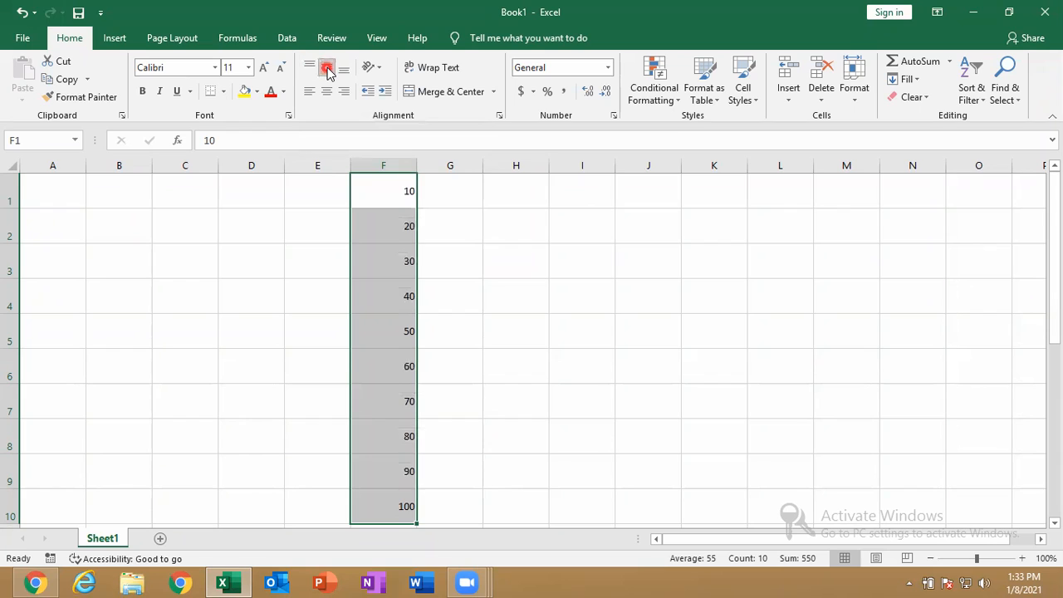
click(347, 70)
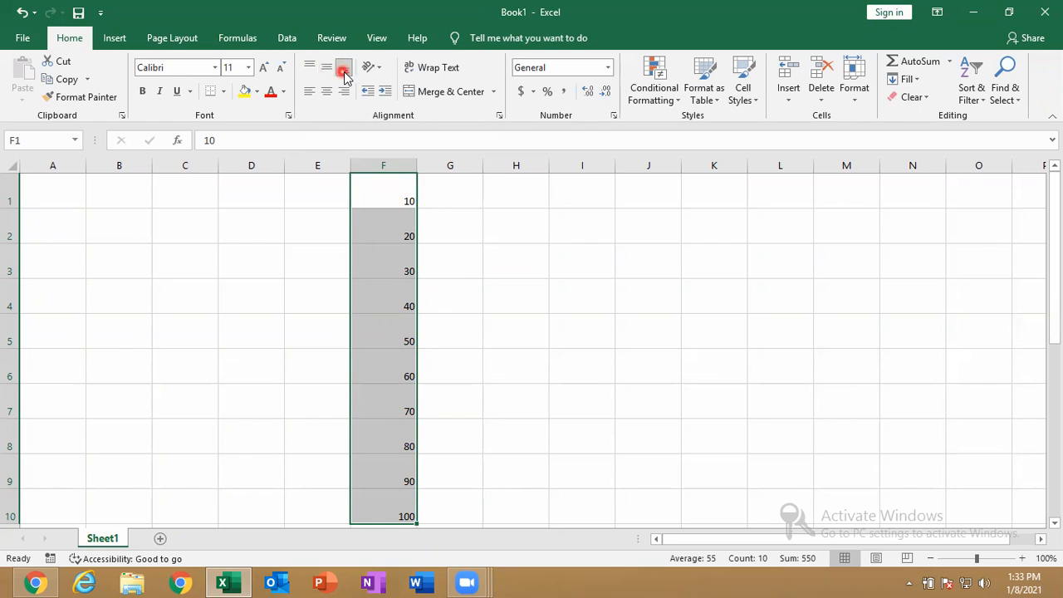
click(307, 91)
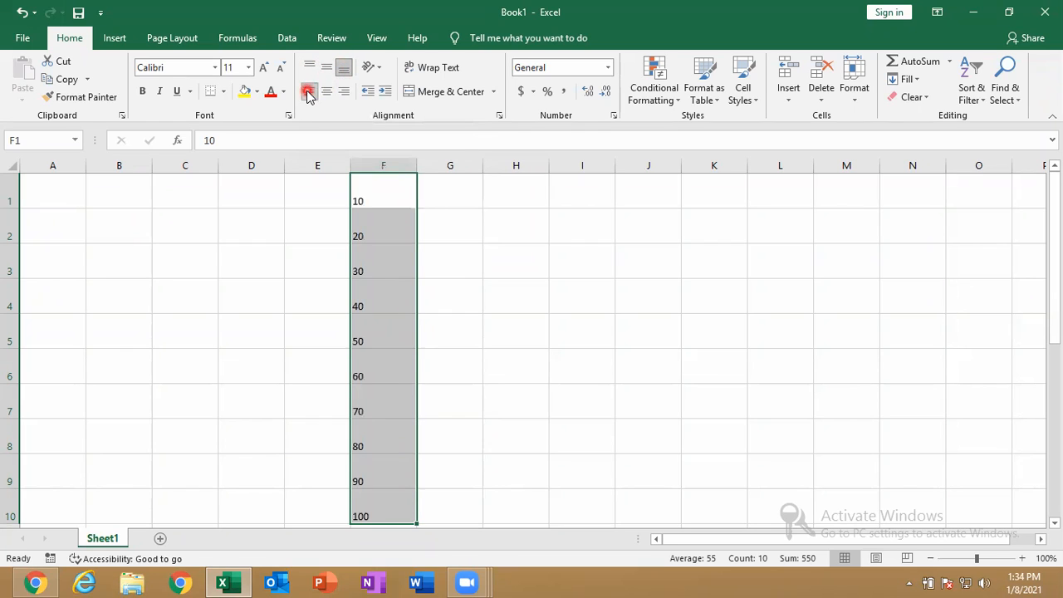
click(326, 91)
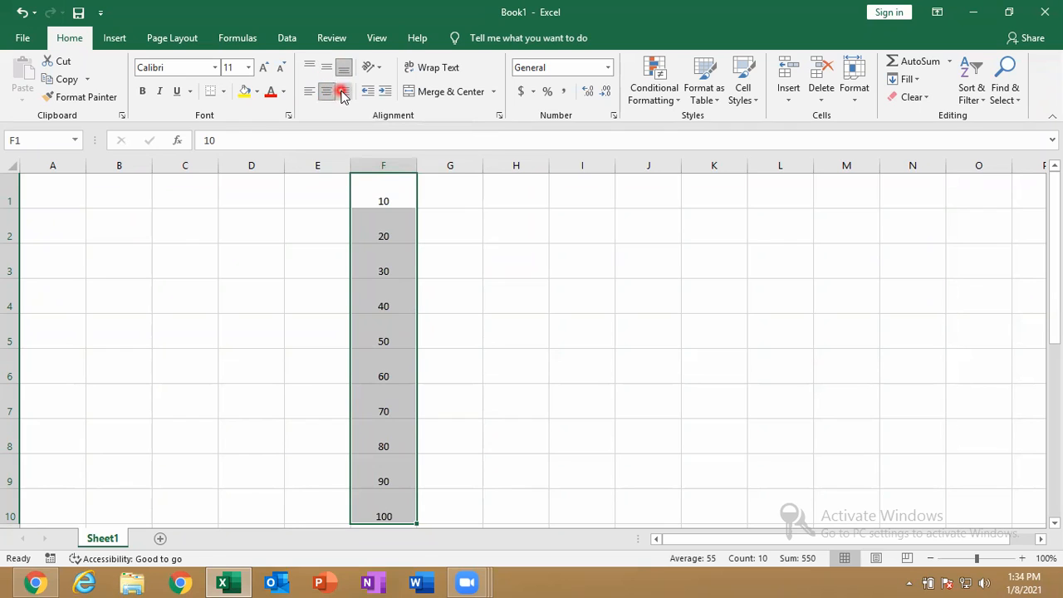
click(342, 92)
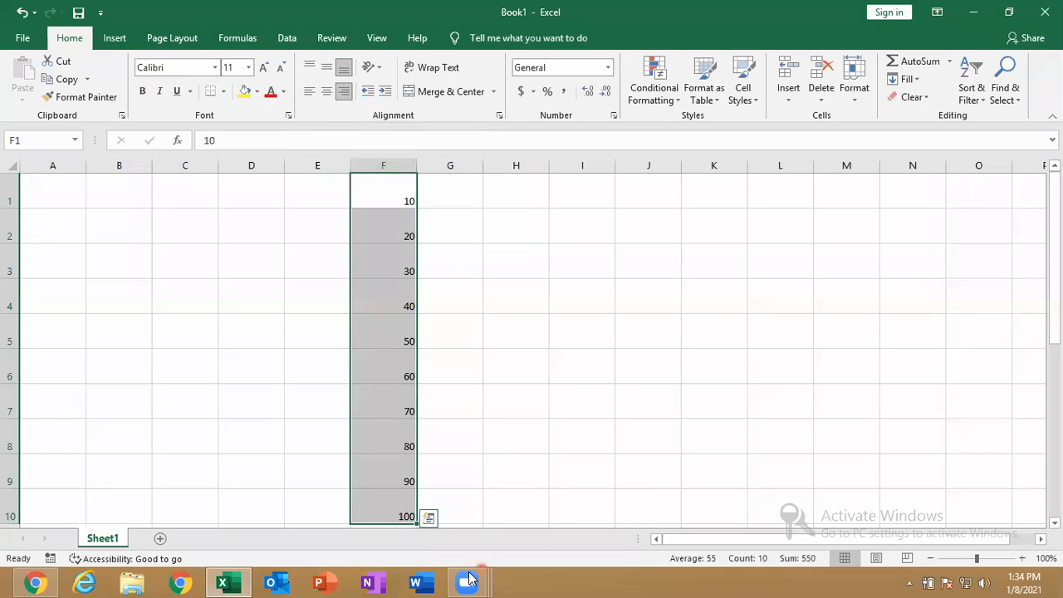
click(465, 579)
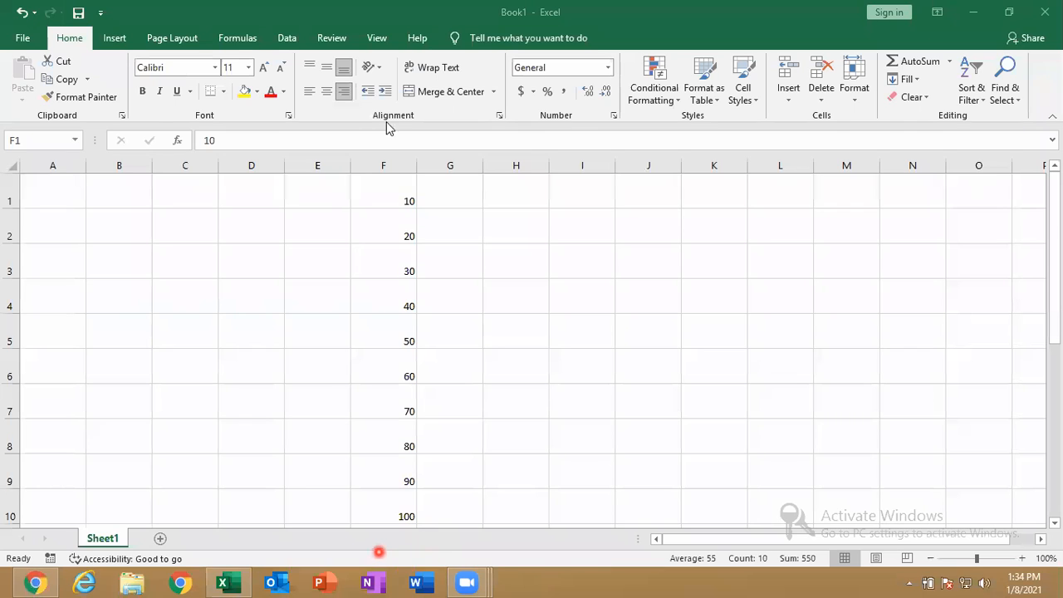
Enter the word 'india' in cell H2
click(503, 228)
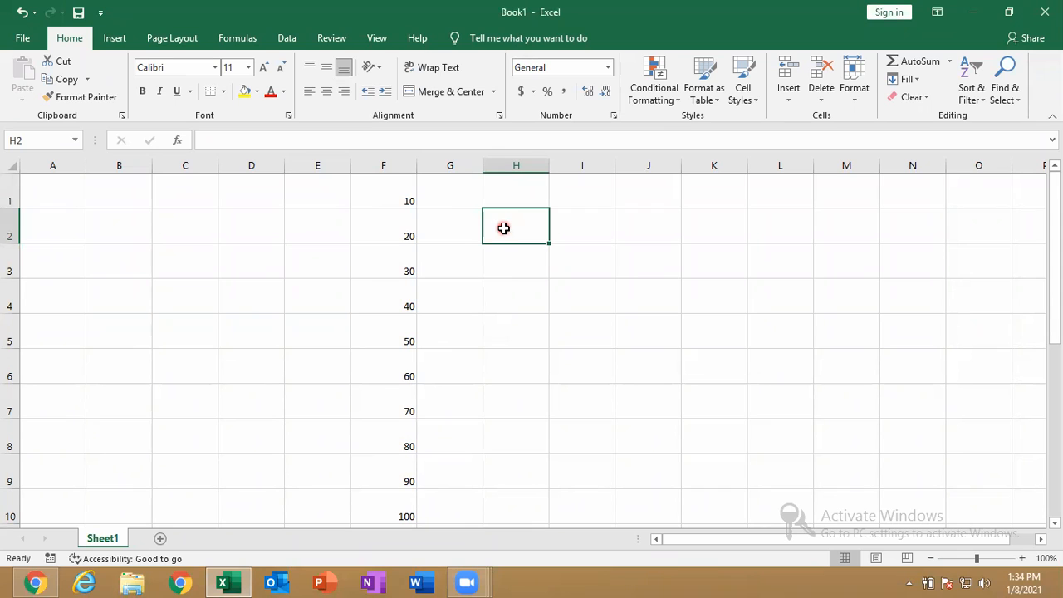
text(in)
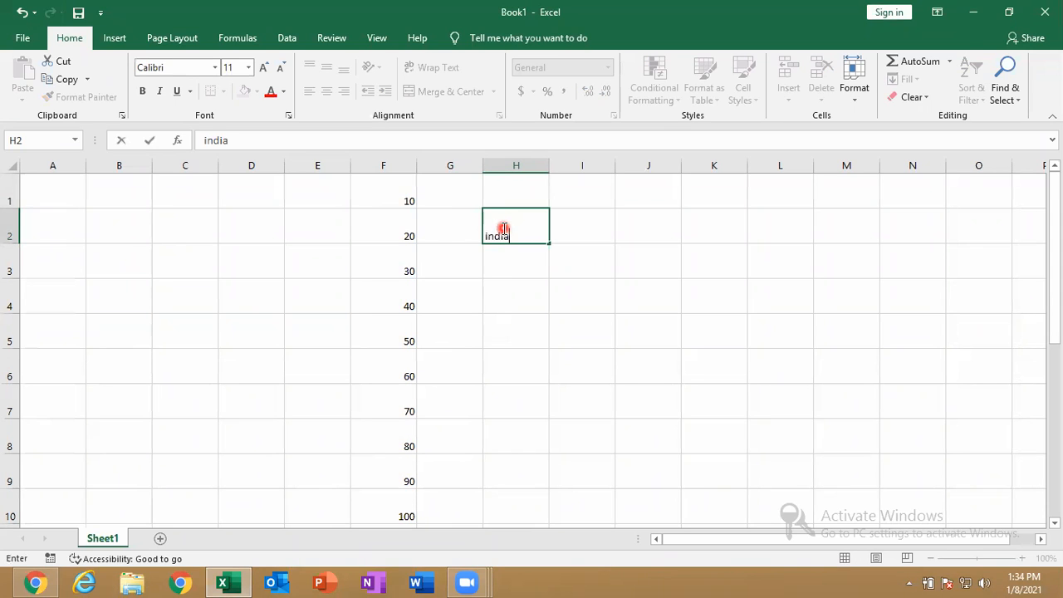
text(dia)
key(Return)
Increase the indent of 'india' in H2 repeatedly, pushing it toward column I
click(510, 231)
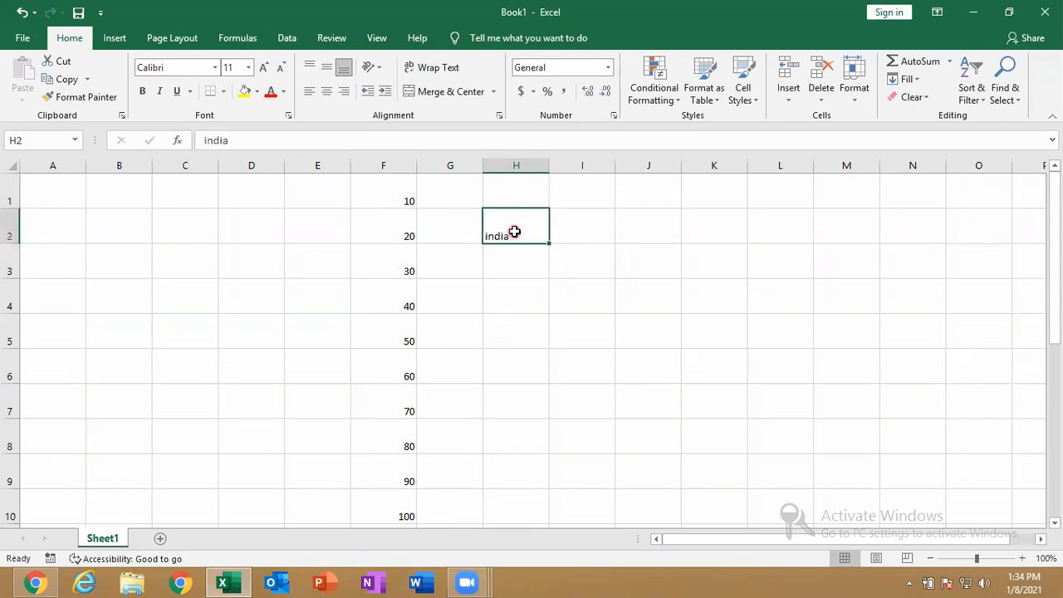
click(386, 93)
click(387, 93)
click(387, 93)
click(386, 93)
click(386, 93)
click(387, 93)
click(386, 93)
click(386, 93)
click(386, 93)
click(387, 93)
click(386, 93)
click(387, 93)
click(386, 93)
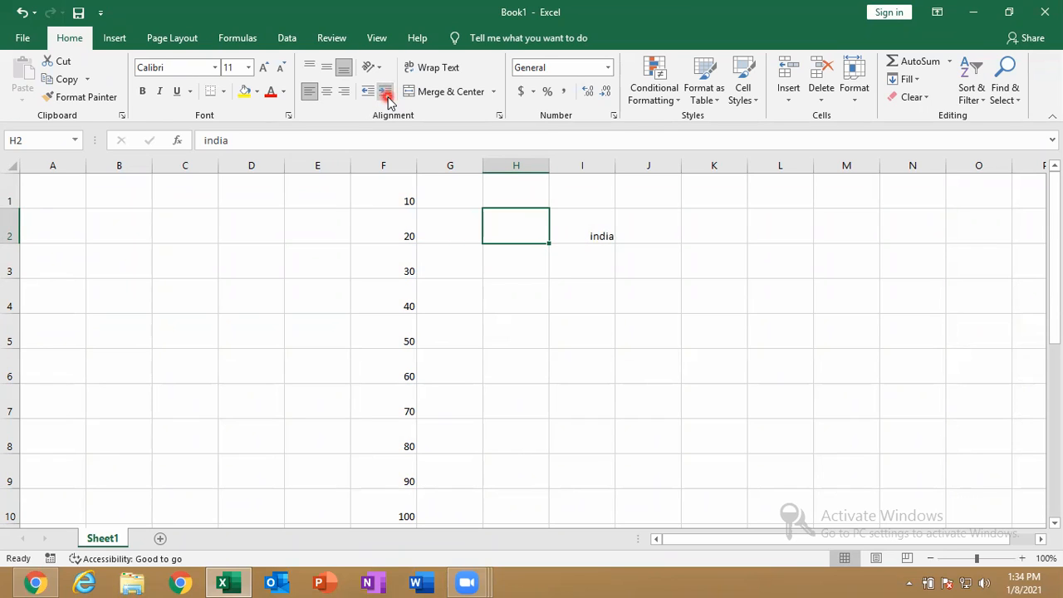
click(386, 94)
click(387, 93)
click(386, 93)
click(386, 93)
click(386, 93)
click(386, 93)
click(386, 93)
click(386, 93)
click(387, 93)
click(387, 93)
click(387, 93)
click(387, 93)
click(386, 93)
click(386, 93)
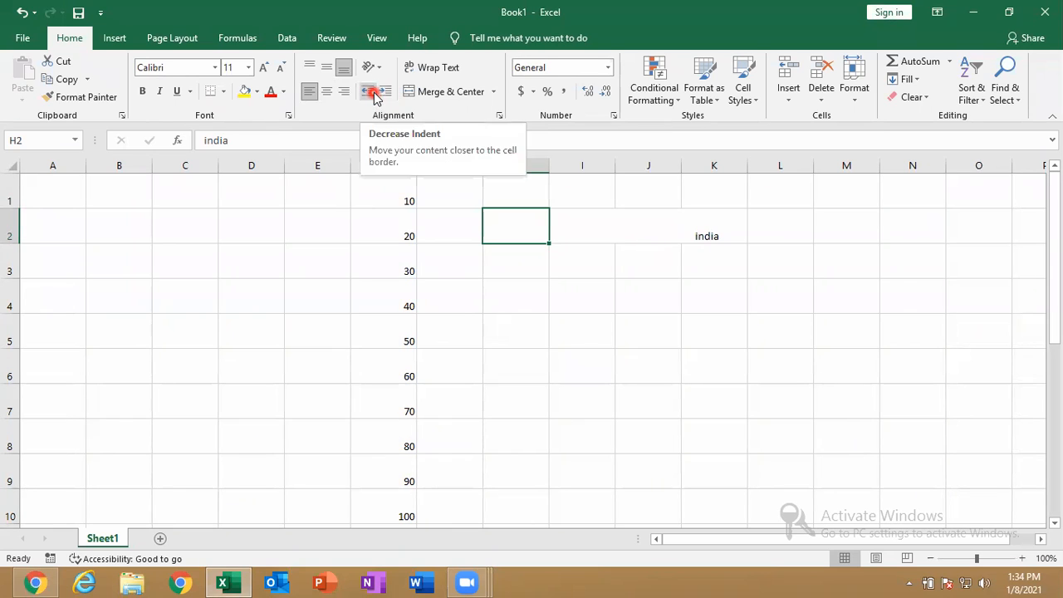
Decrease the indent of 'india' until it sits flush left in H2
click(374, 93)
click(374, 93)
click(375, 93)
click(375, 93)
click(375, 93)
click(375, 93)
click(375, 93)
click(375, 94)
click(375, 93)
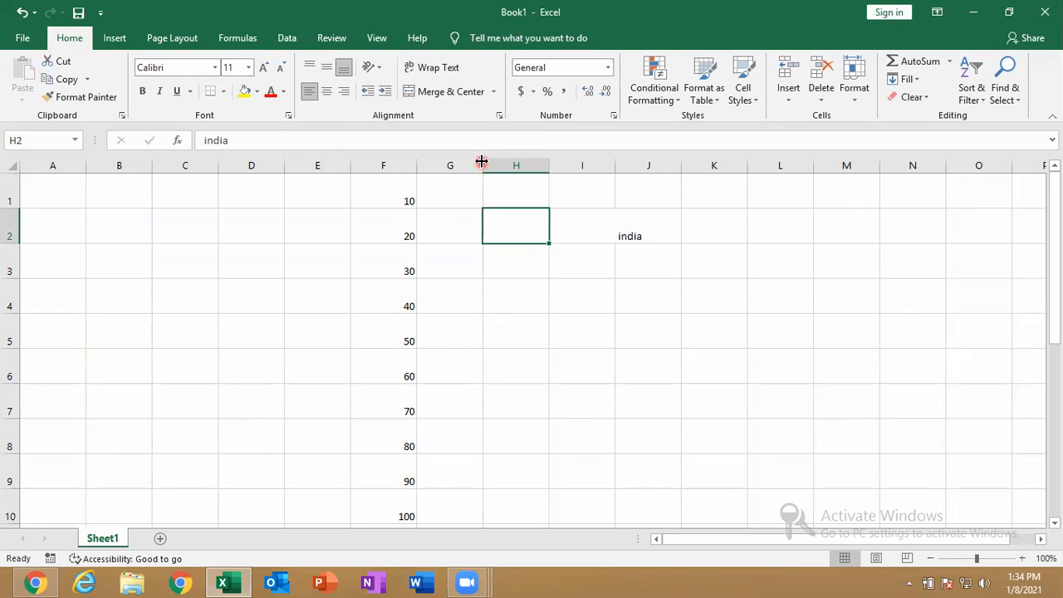
click(366, 93)
click(367, 93)
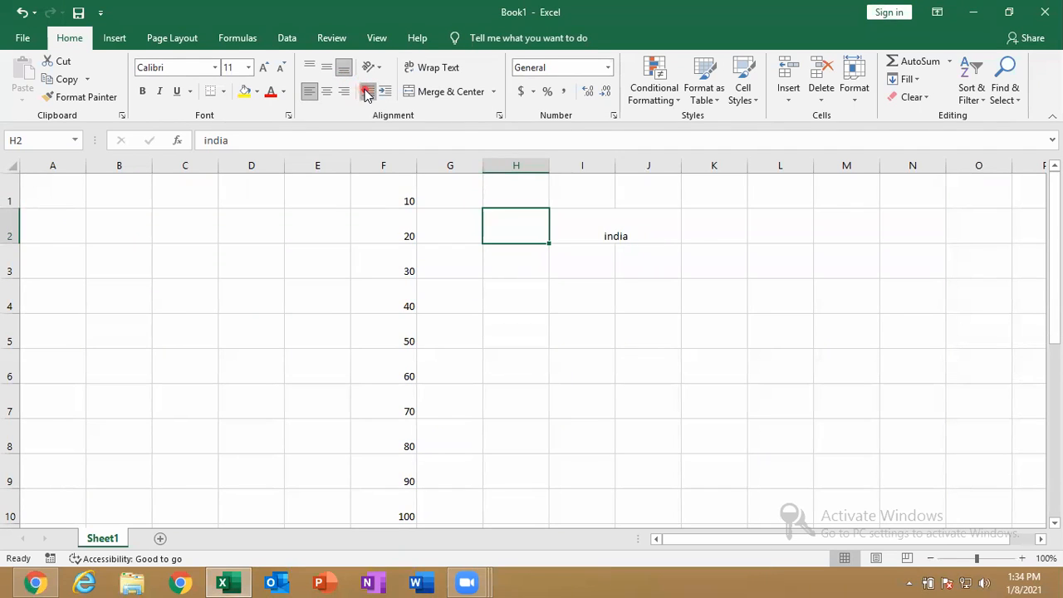
click(367, 93)
click(367, 93)
click(367, 93)
click(366, 93)
click(366, 93)
click(366, 93)
click(367, 93)
click(366, 93)
click(366, 93)
click(367, 93)
click(366, 93)
click(366, 93)
click(367, 93)
click(367, 93)
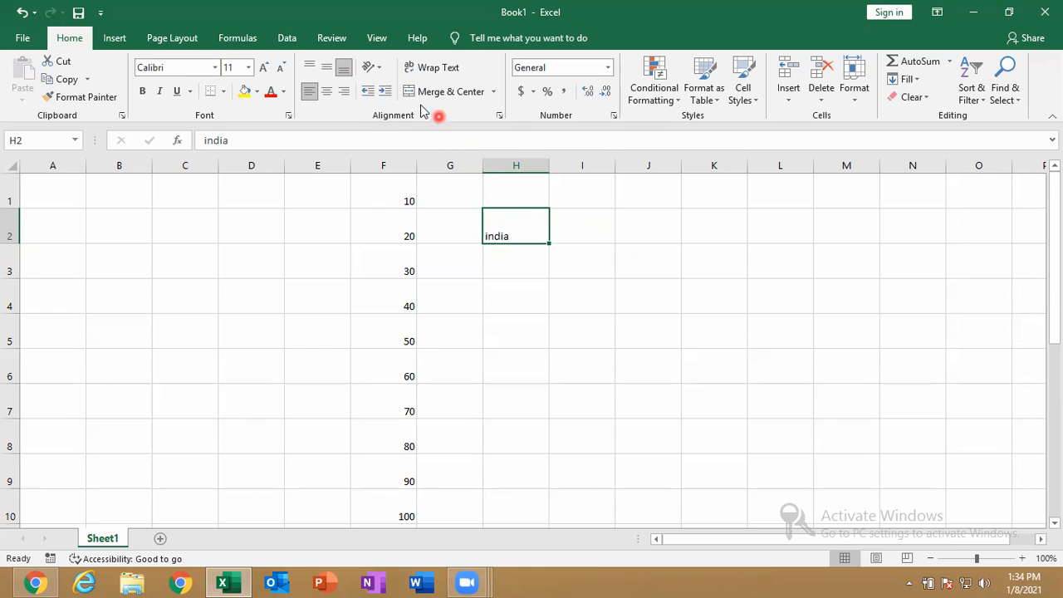
Angle 'india' counterclockwise, then clockwise, then stack it vertically and autofit row 2
click(377, 69)
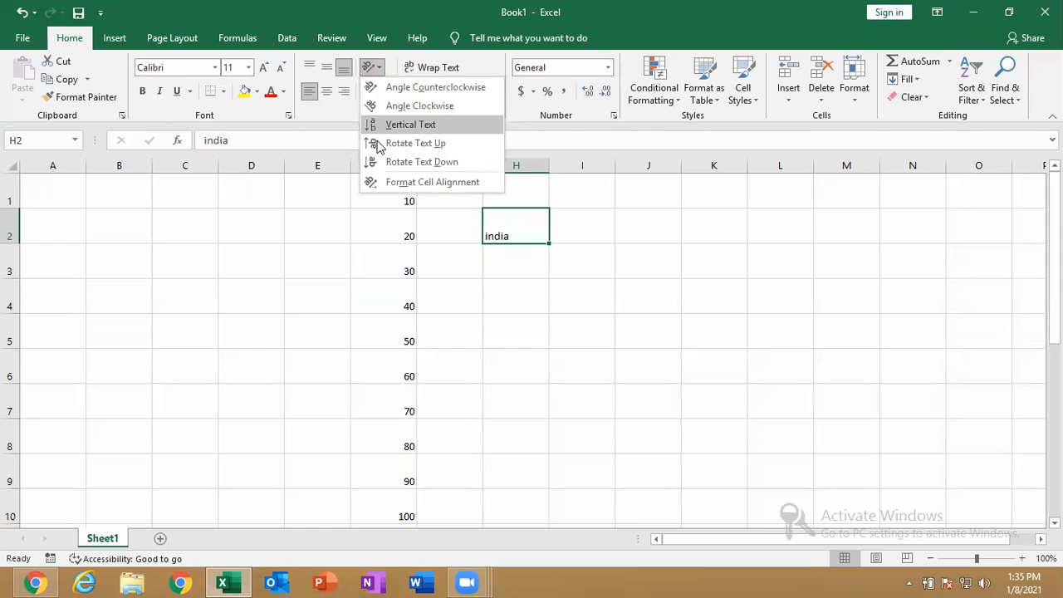
click(418, 88)
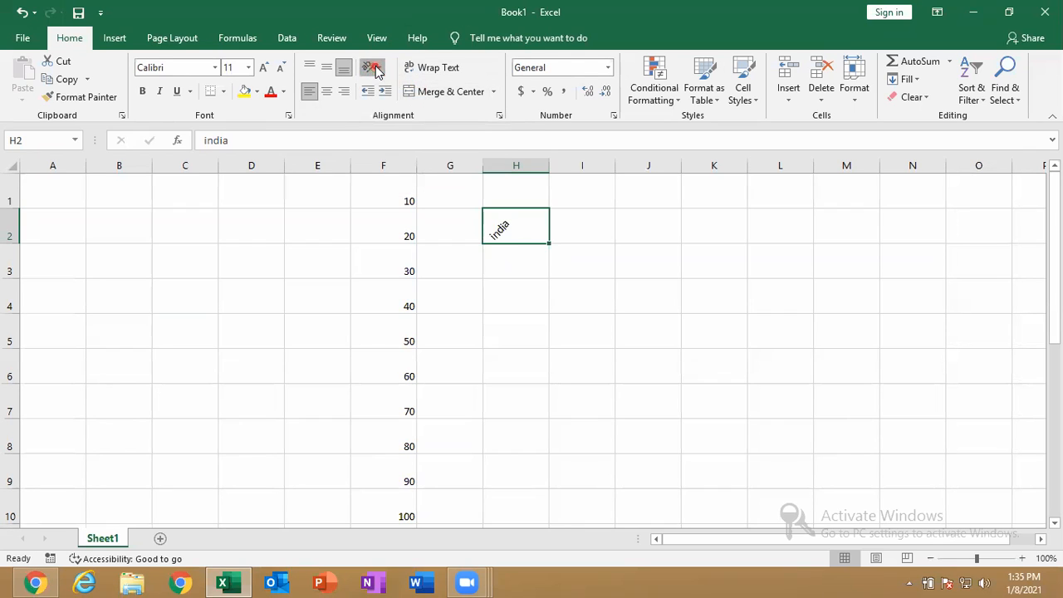
click(378, 70)
click(403, 106)
click(373, 69)
click(422, 125)
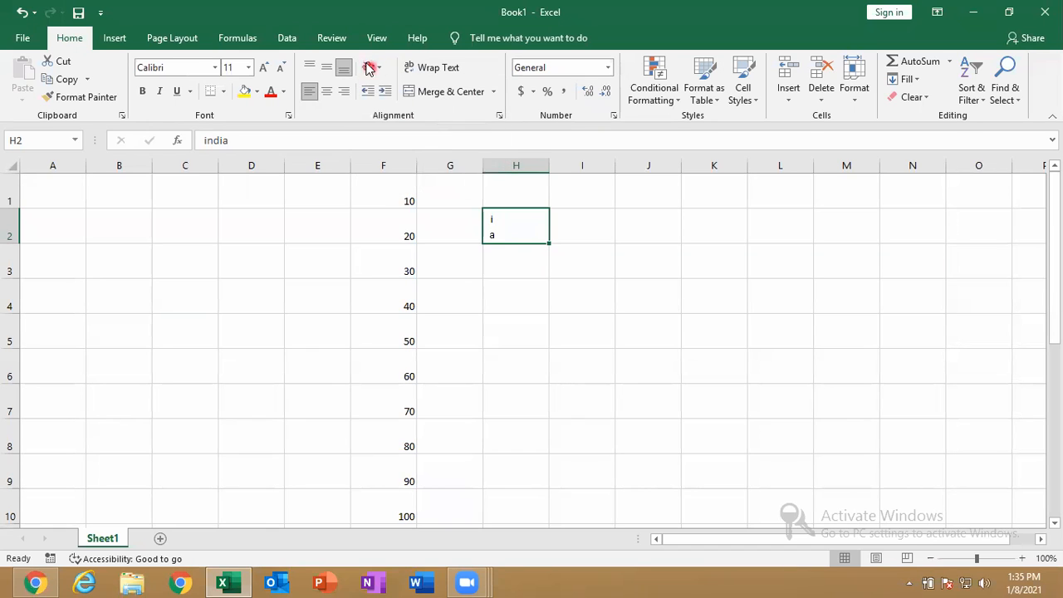
double_click(4, 242)
Rotate 'india' to read up, then down, then return it to horizontal
click(371, 68)
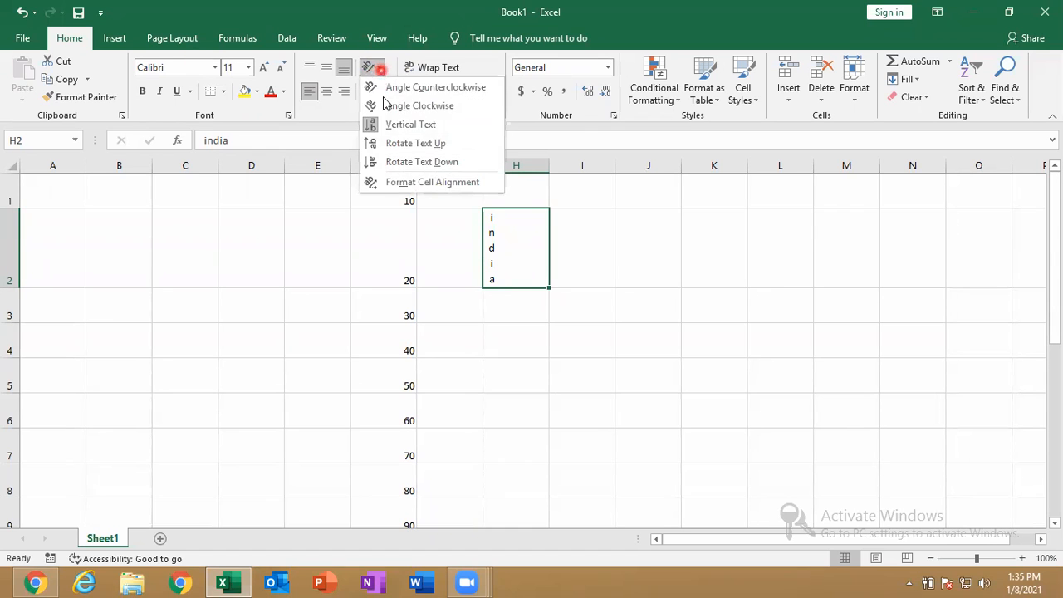
click(408, 145)
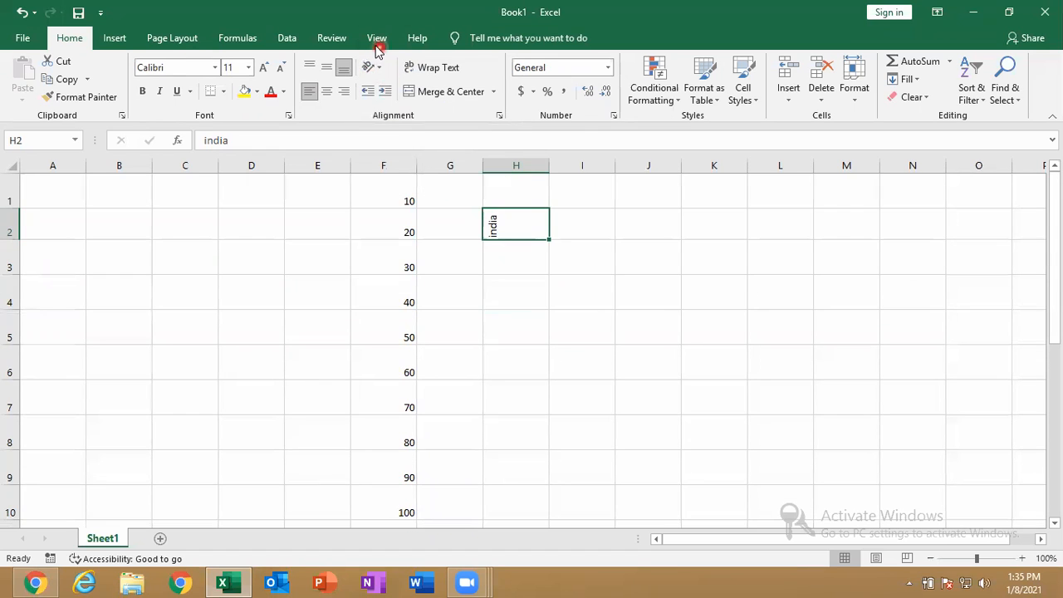
click(375, 73)
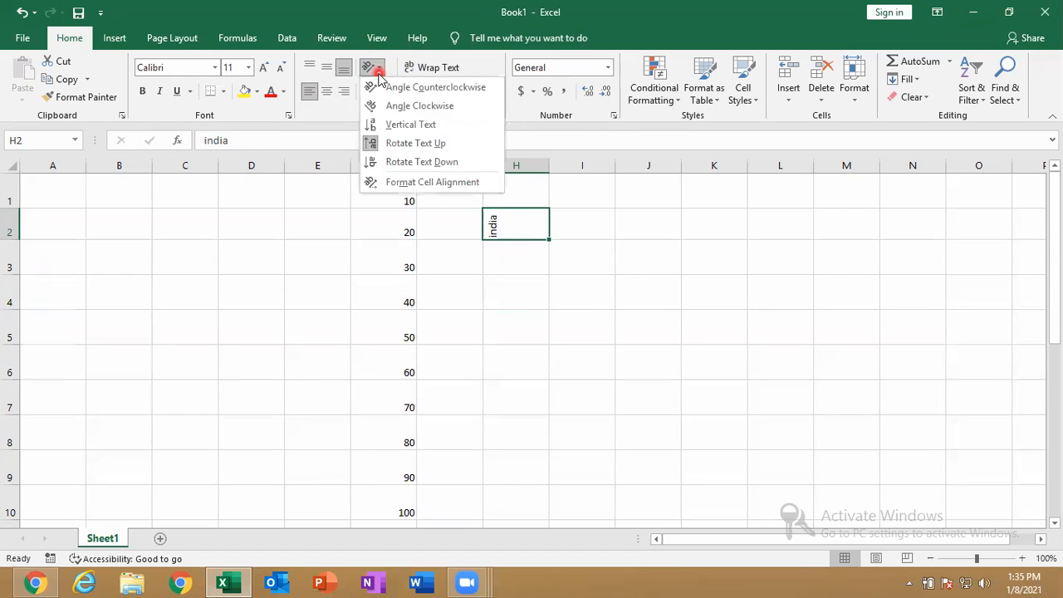
click(432, 163)
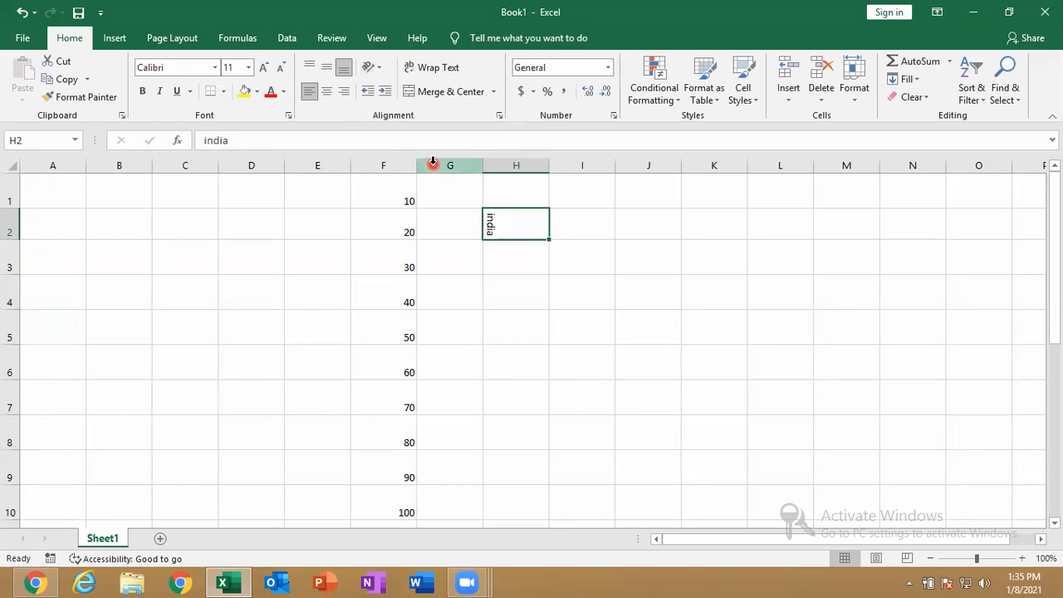
click(372, 67)
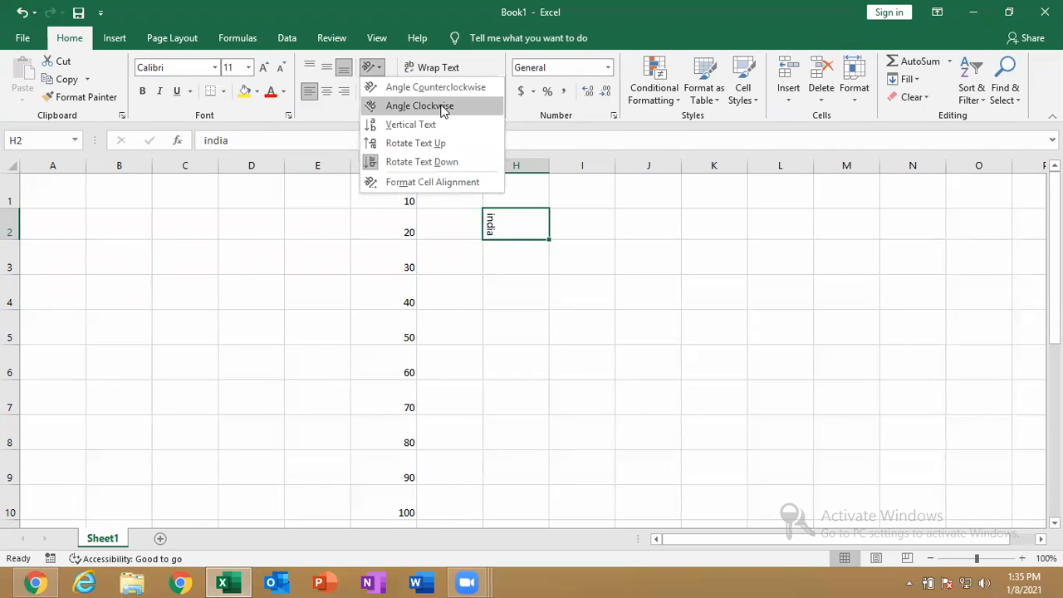
click(426, 164)
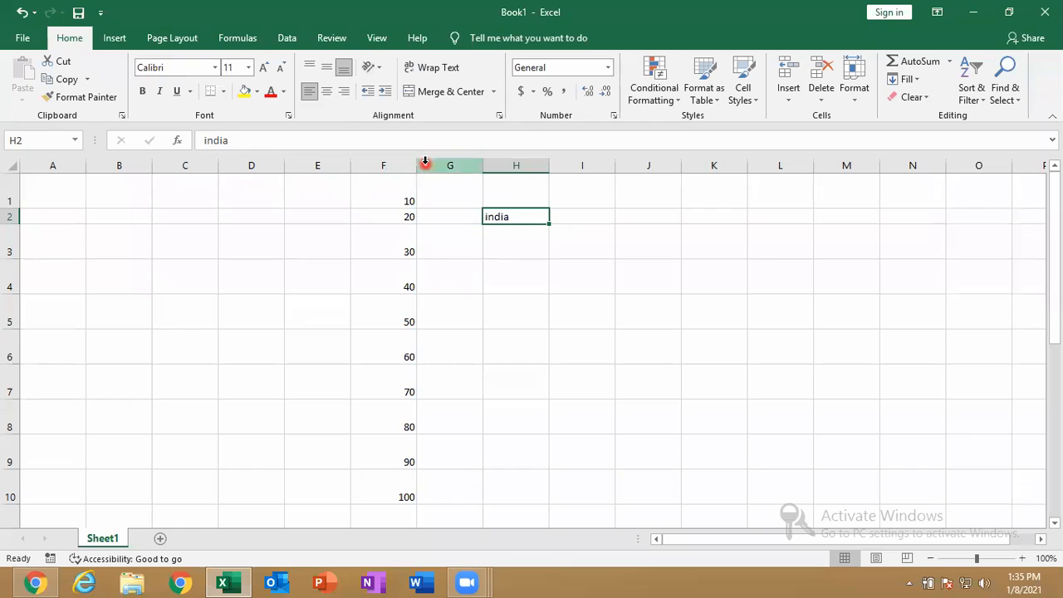
click(372, 66)
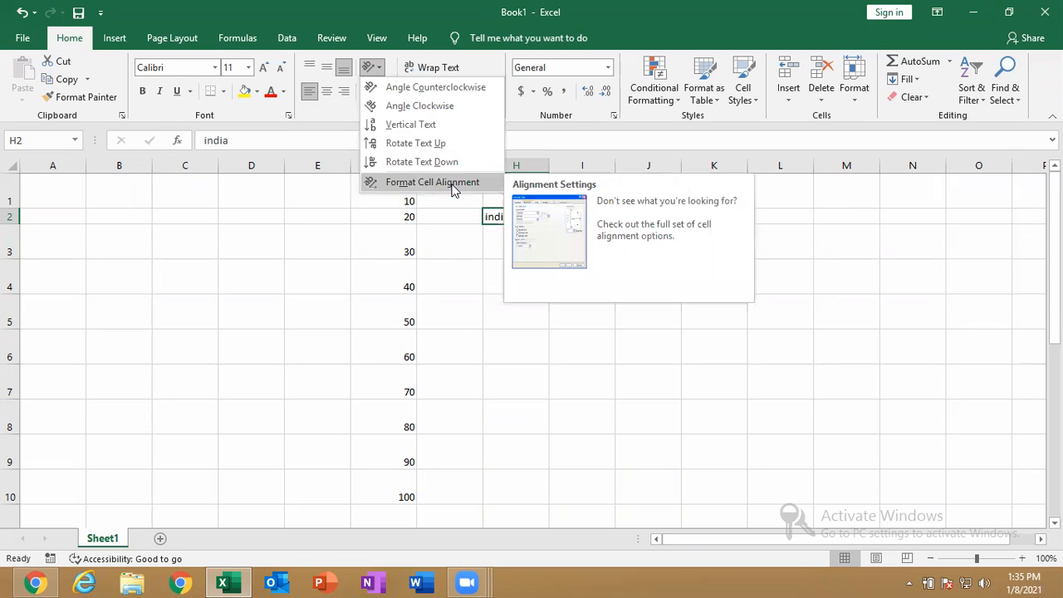
Set the text orientation of 'india' in H2 to 30 degrees via Format Cell Alignment
click(453, 184)
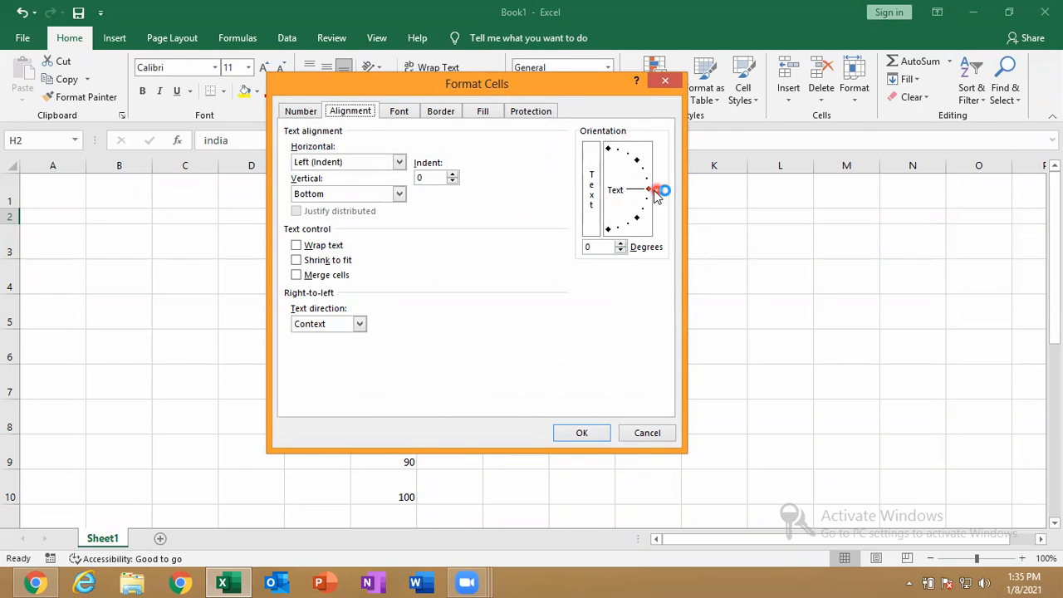
drag(653, 190, 640, 167)
click(633, 333)
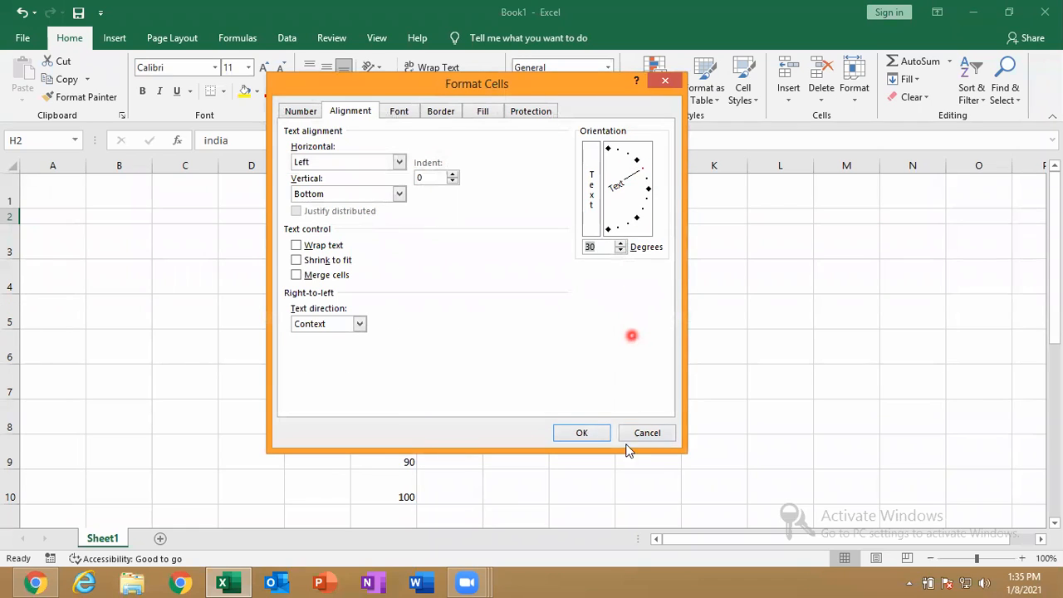
click(584, 433)
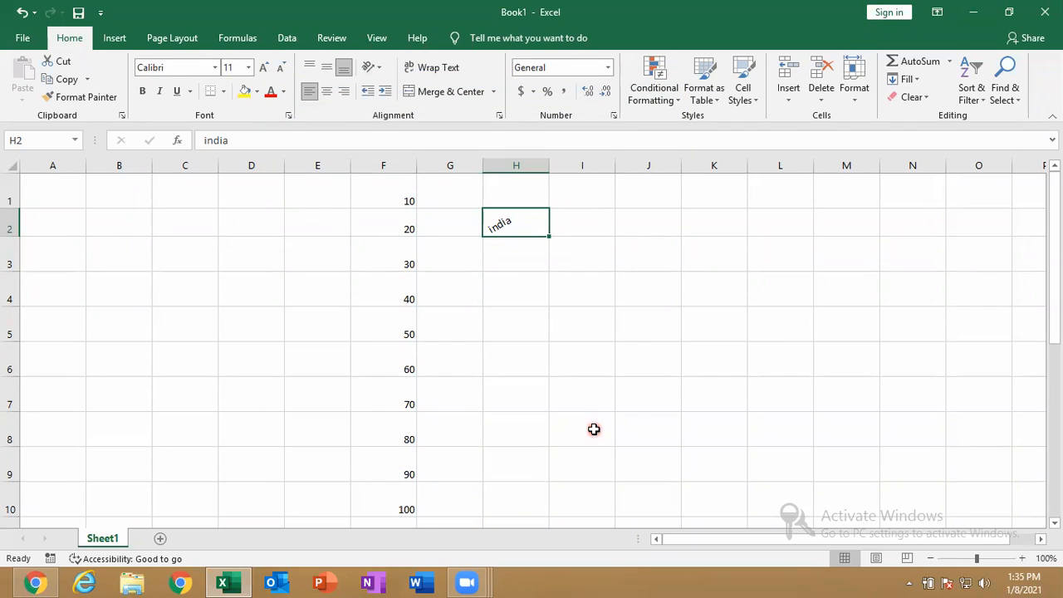
click(619, 297)
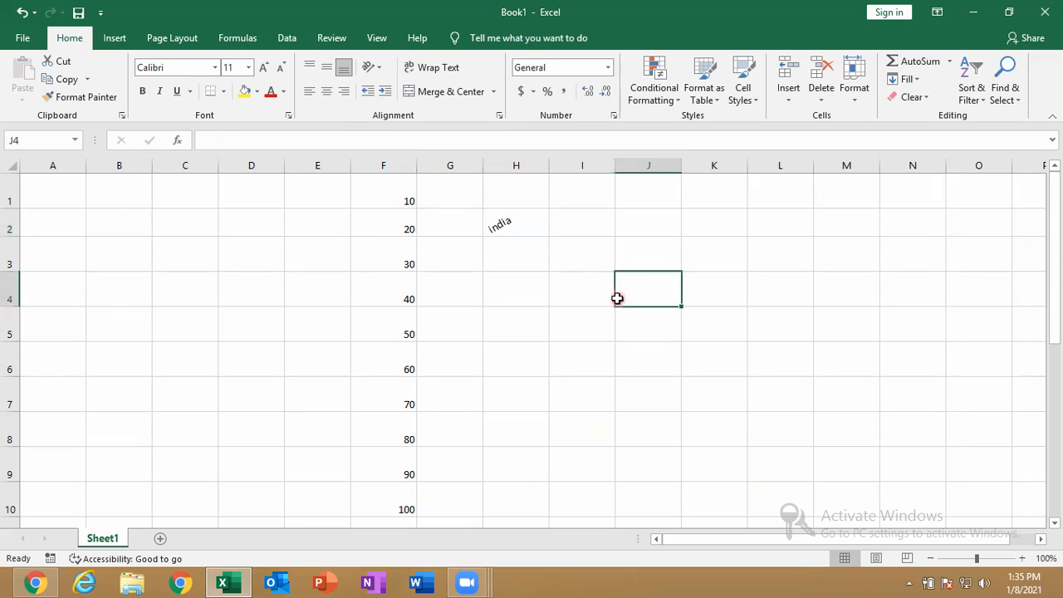
click(378, 70)
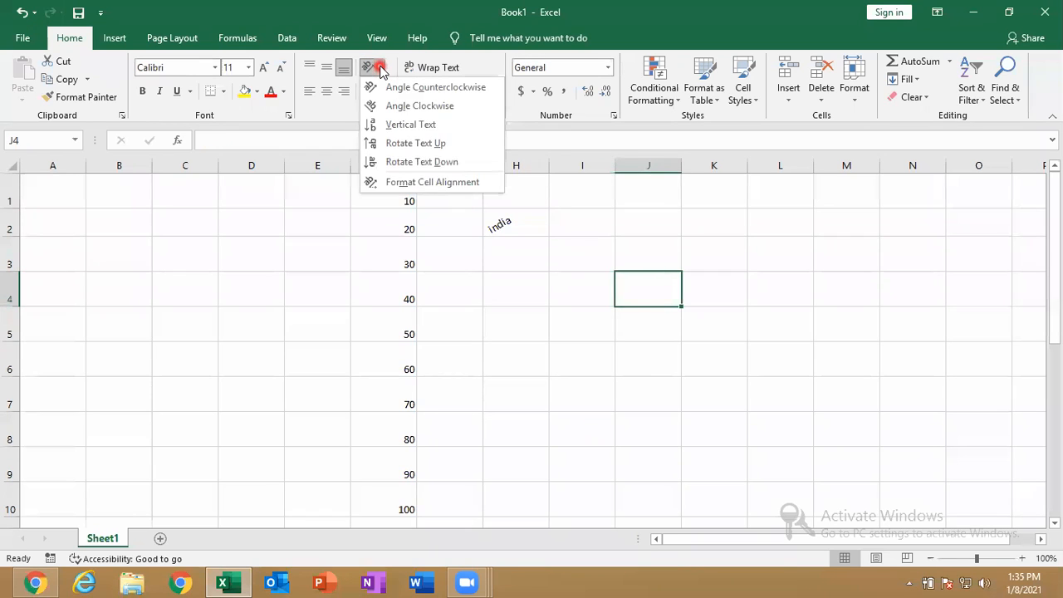
click(418, 182)
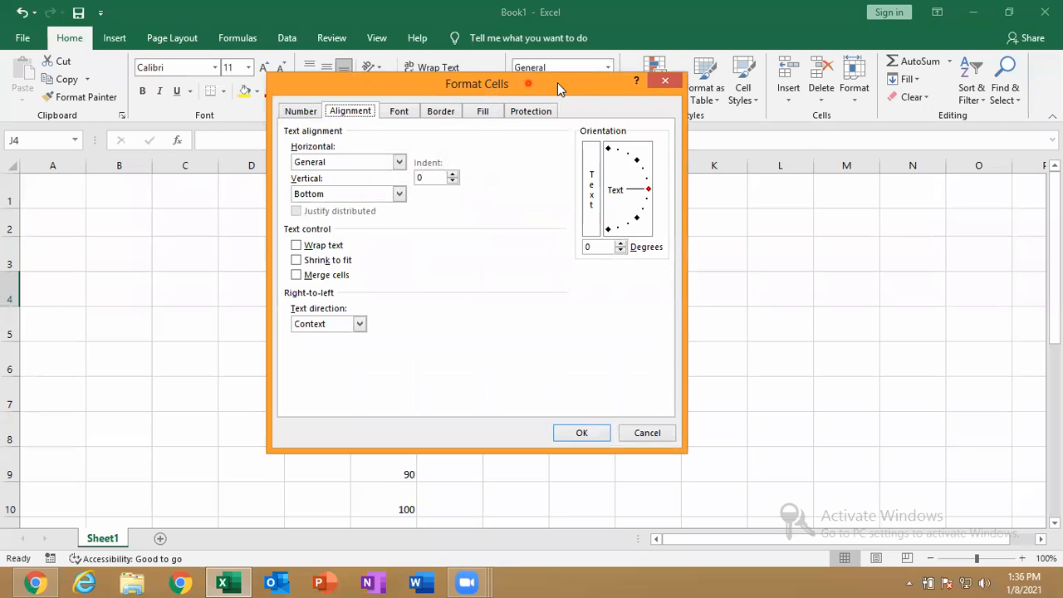
drag(558, 83, 831, 118)
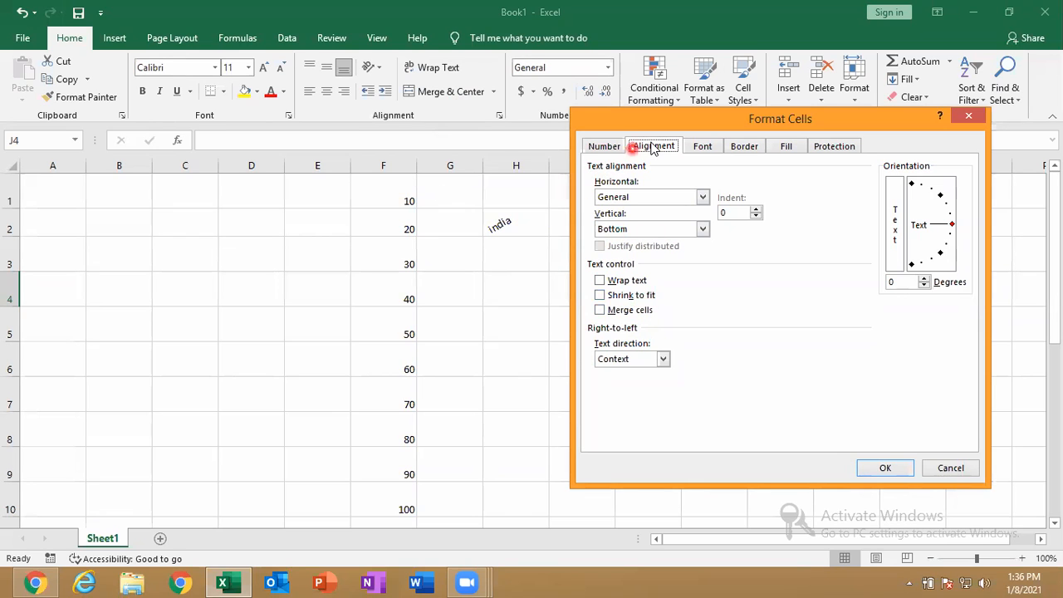
drag(654, 121, 349, 96)
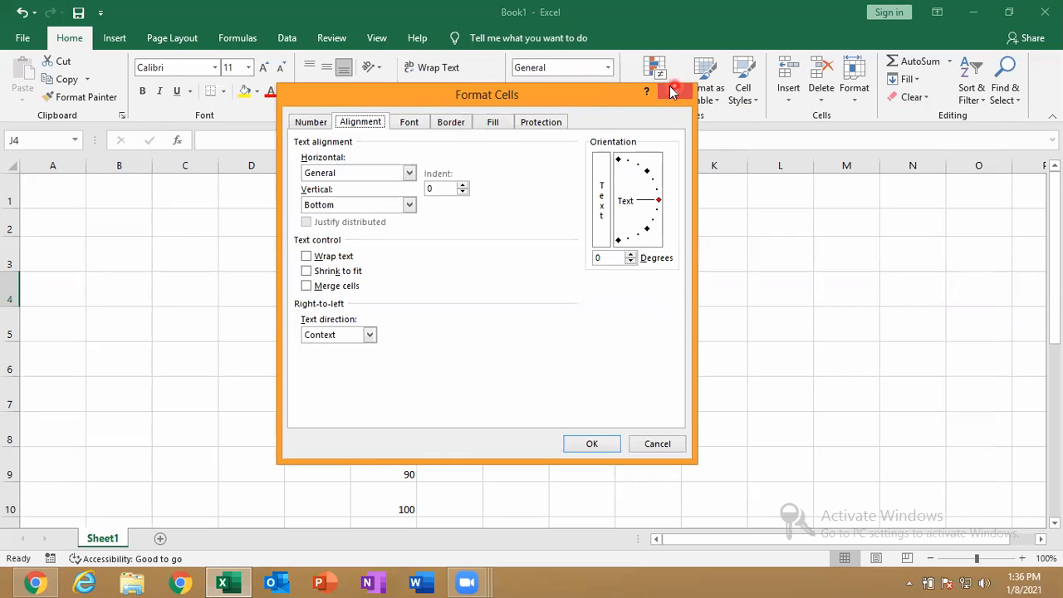
click(677, 89)
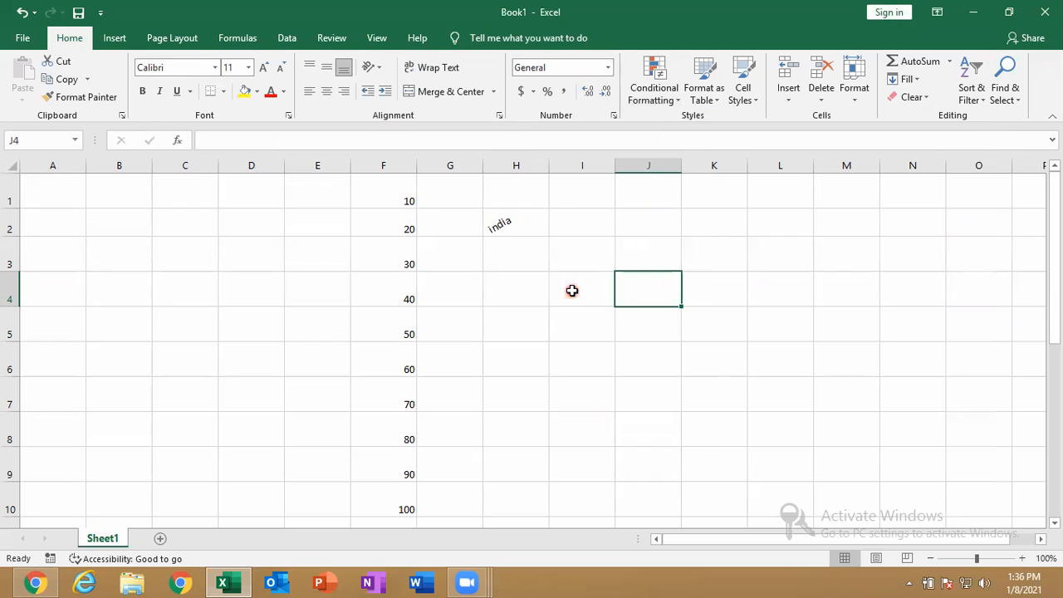
Enter 'NICT COMPUTER EDUCATION' in cell J4
text(NICT)
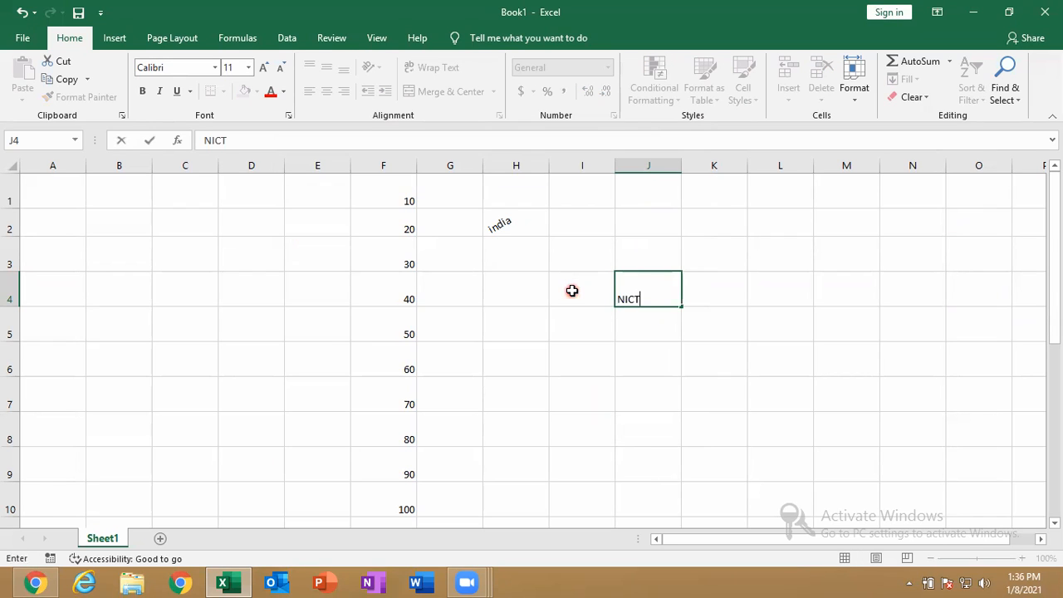
text( COMPUTER )
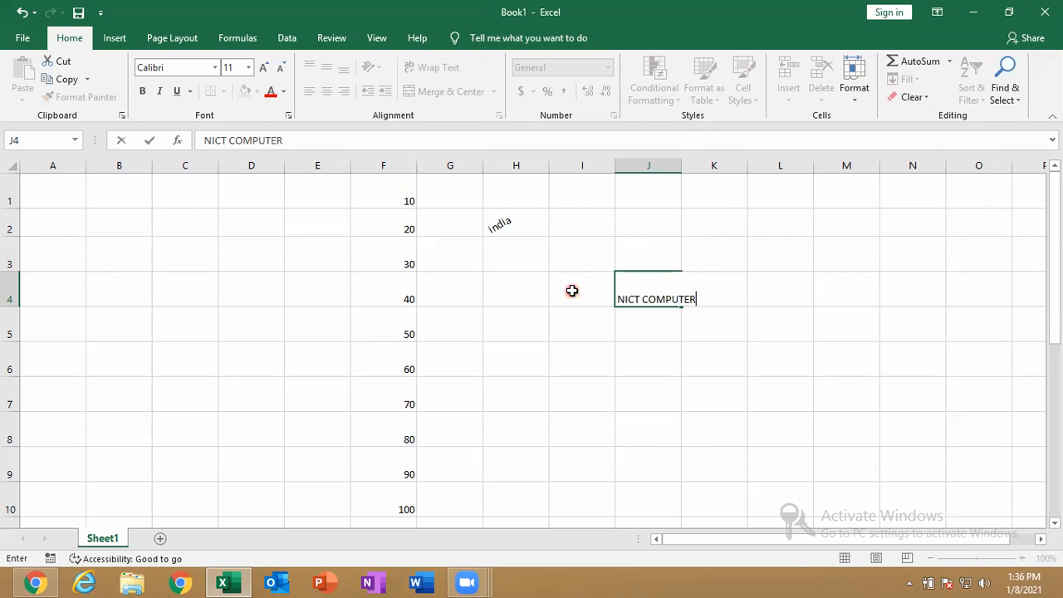
text(EDUCATIO)
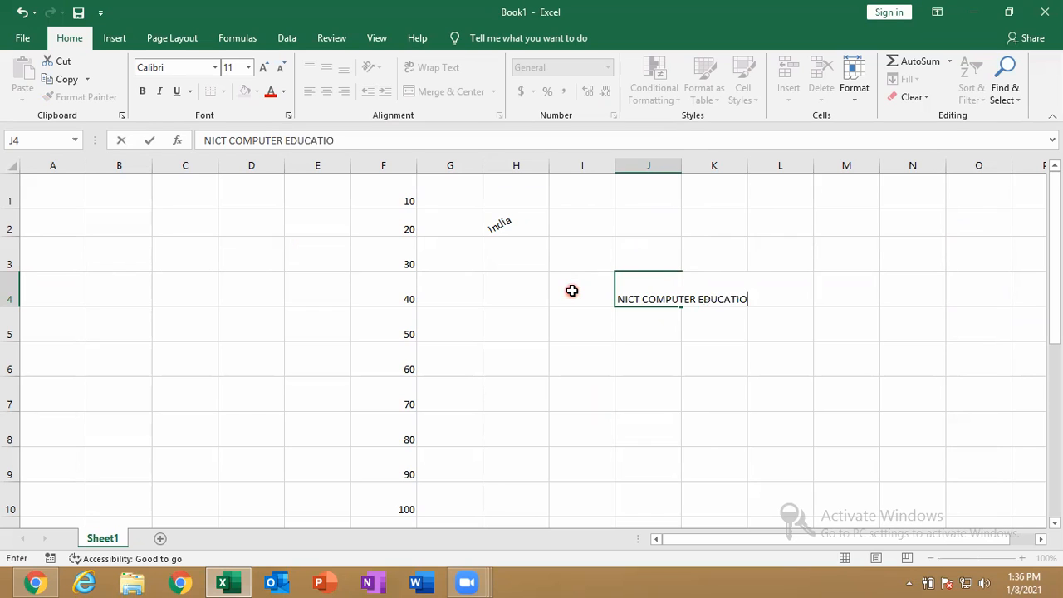
key(Return)
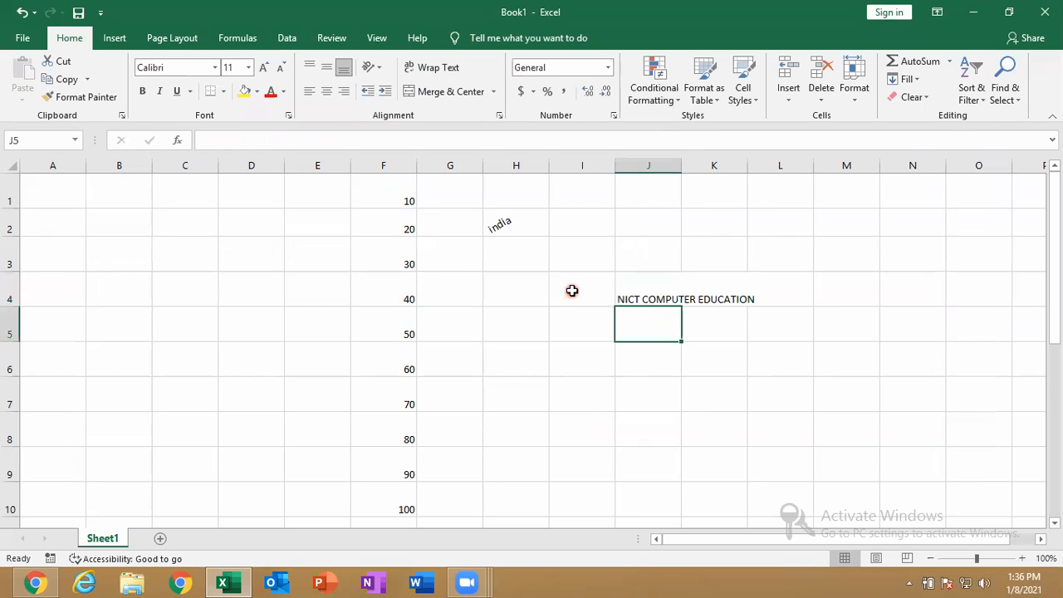
click(663, 287)
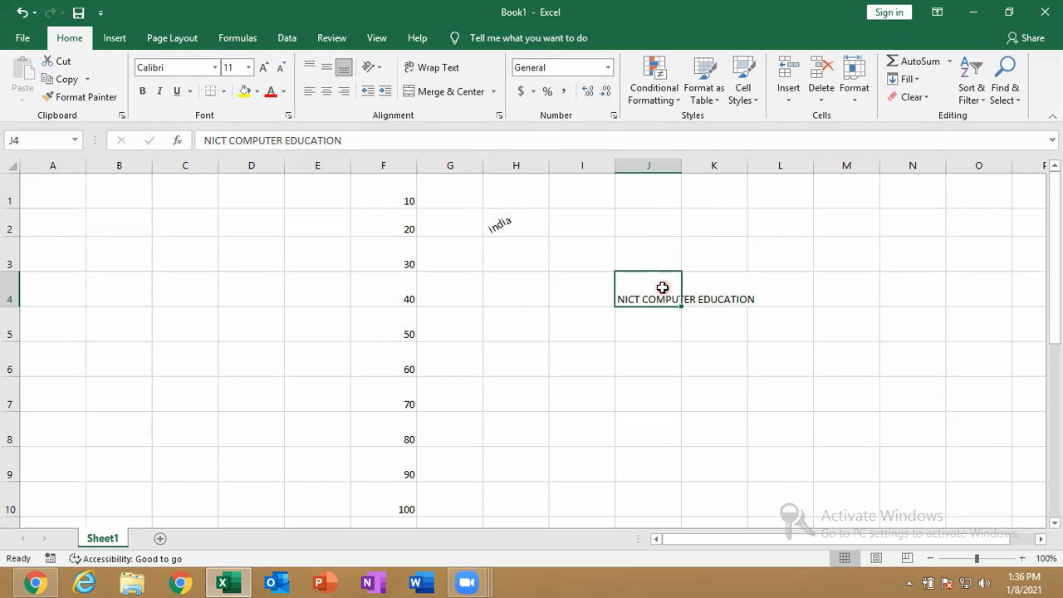
Try the merge and rotate-down options on J4, leaving its text horizontal
click(493, 90)
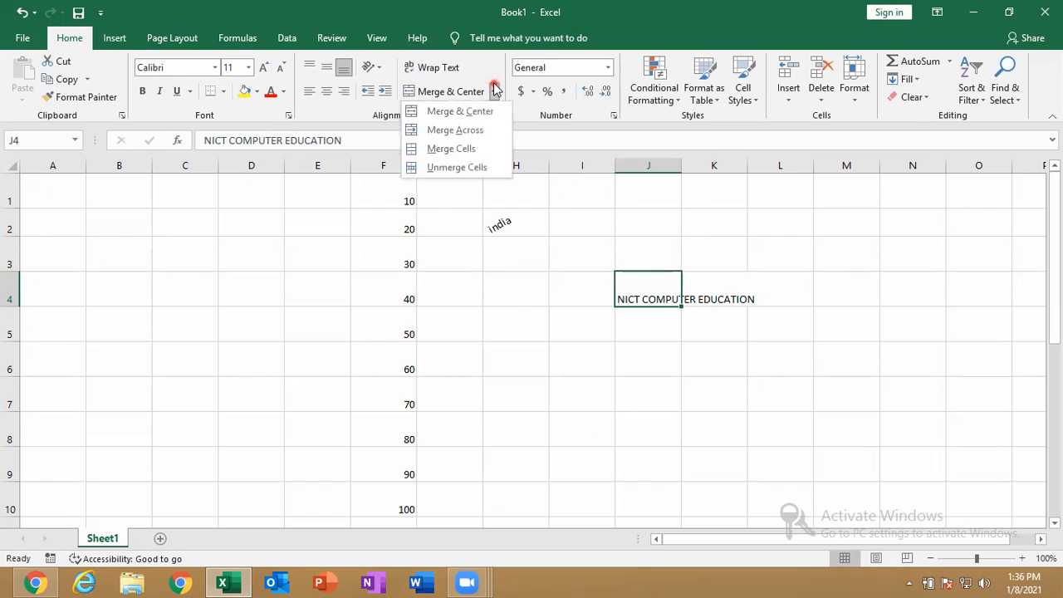
click(376, 68)
click(402, 163)
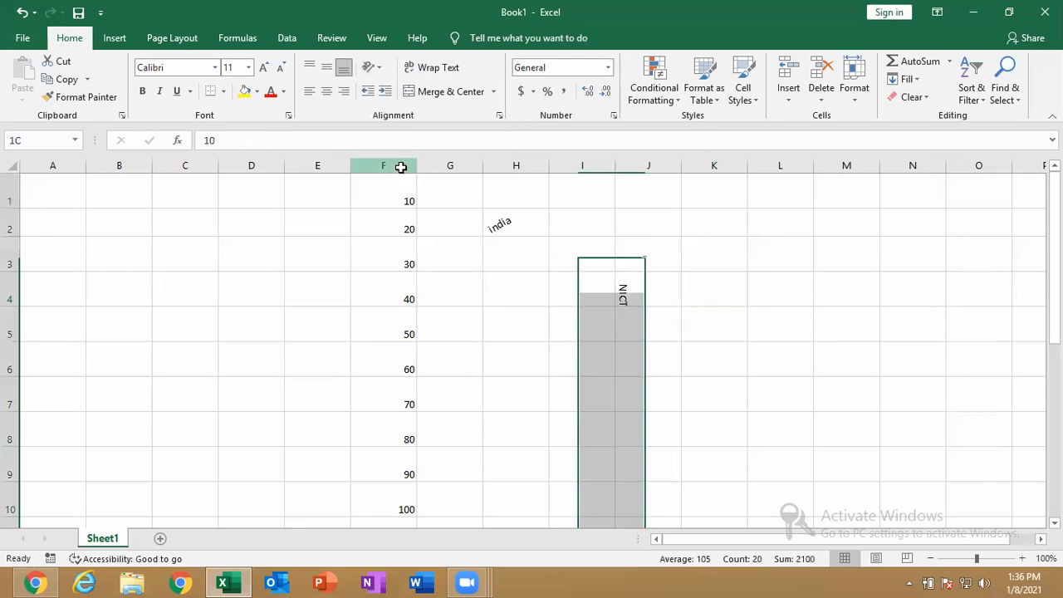
click(399, 166)
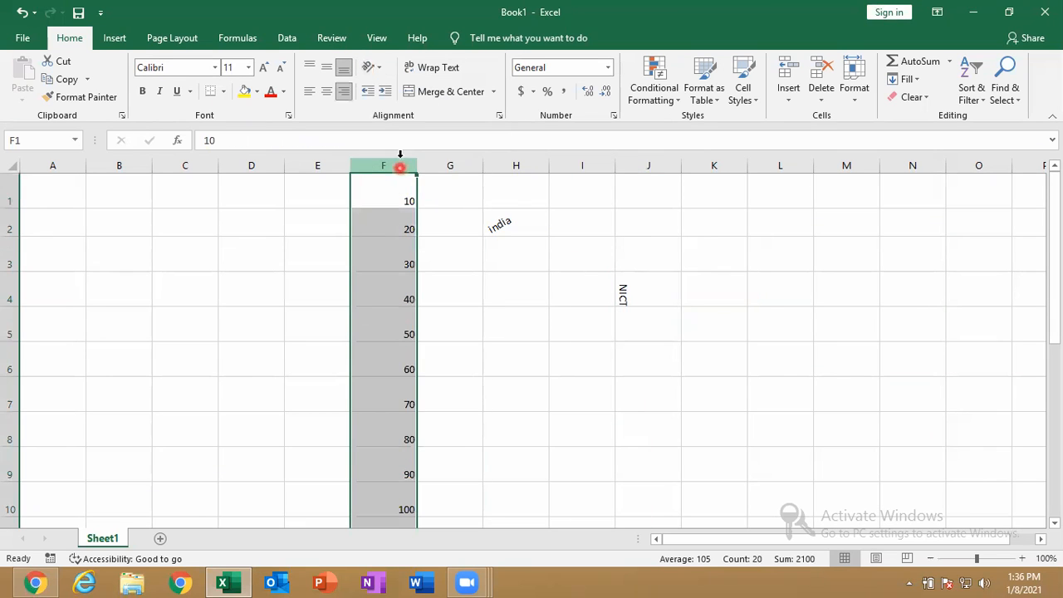
click(617, 275)
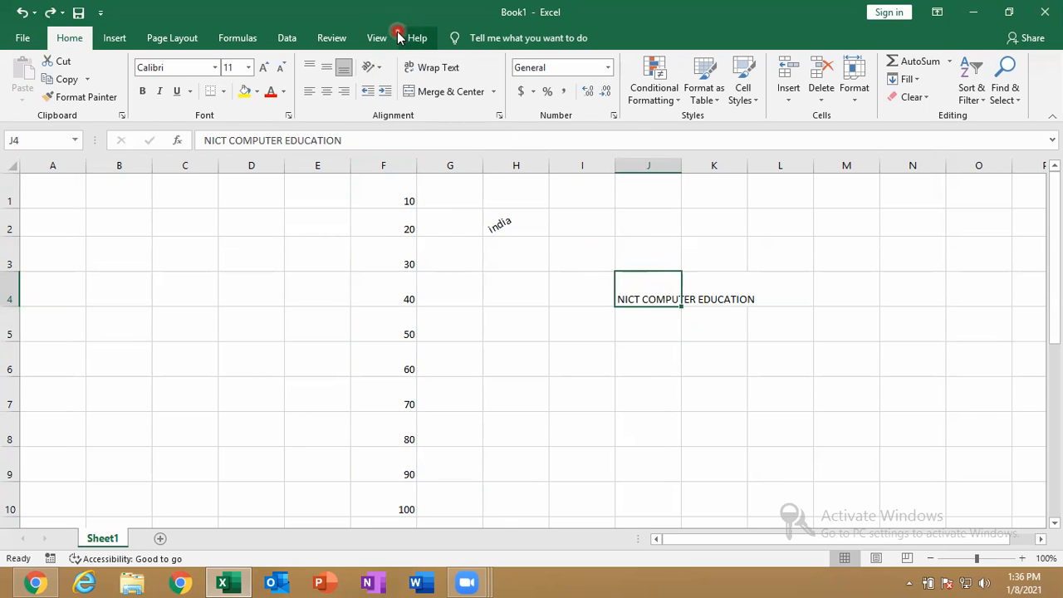
click(384, 75)
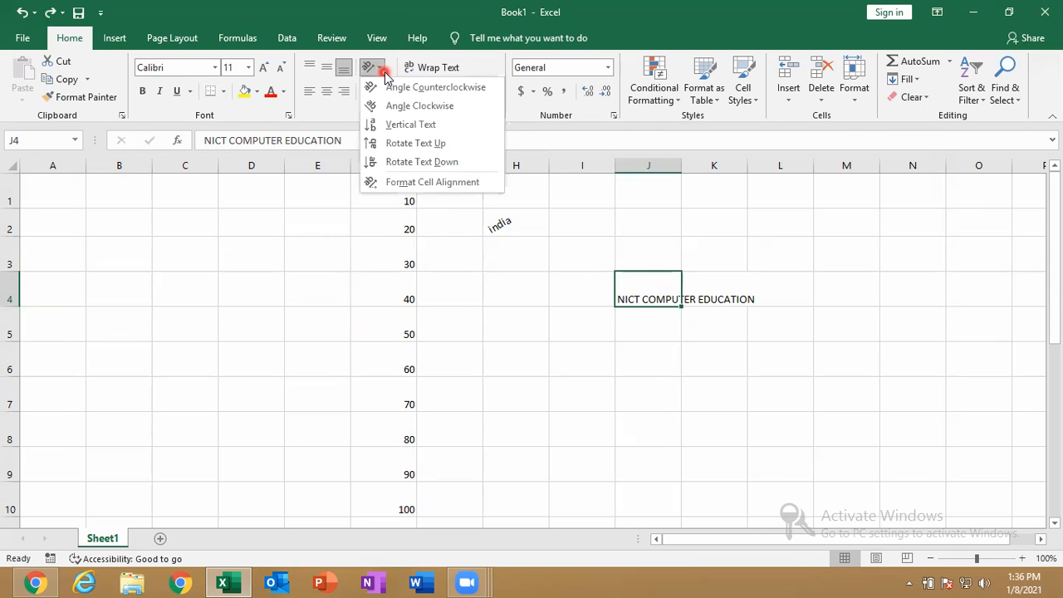
Turn on Shrink to fit for J4 in the Format Cells Alignment tab
click(440, 184)
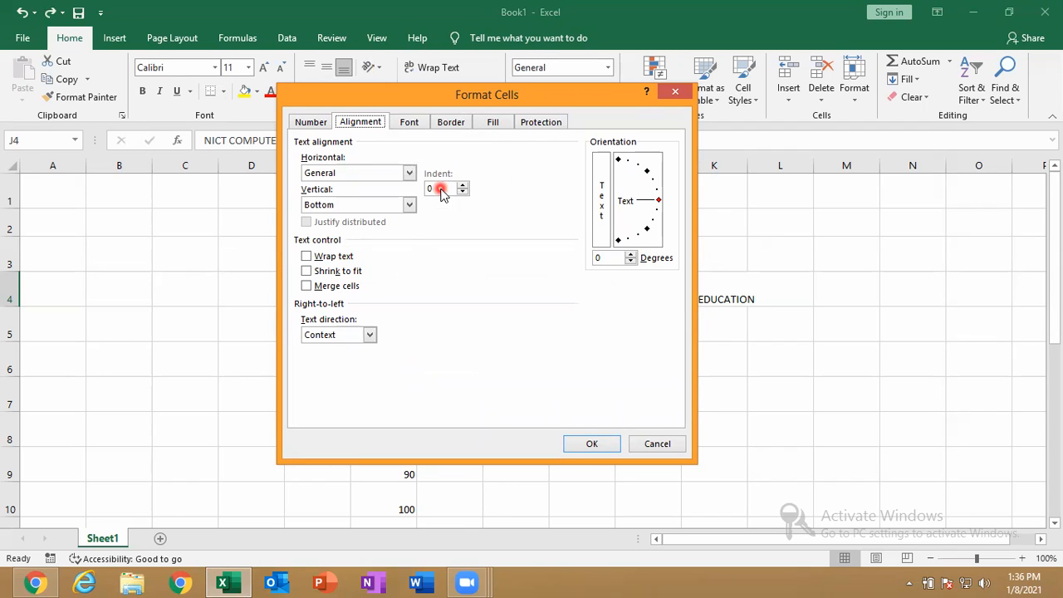
click(341, 276)
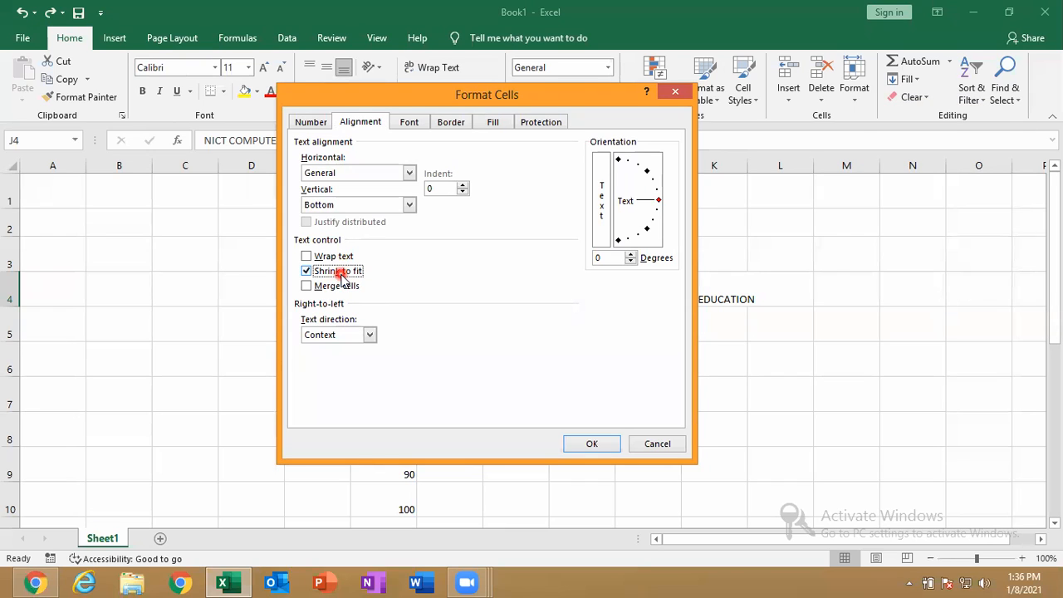
click(578, 92)
drag(578, 92, 308, 119)
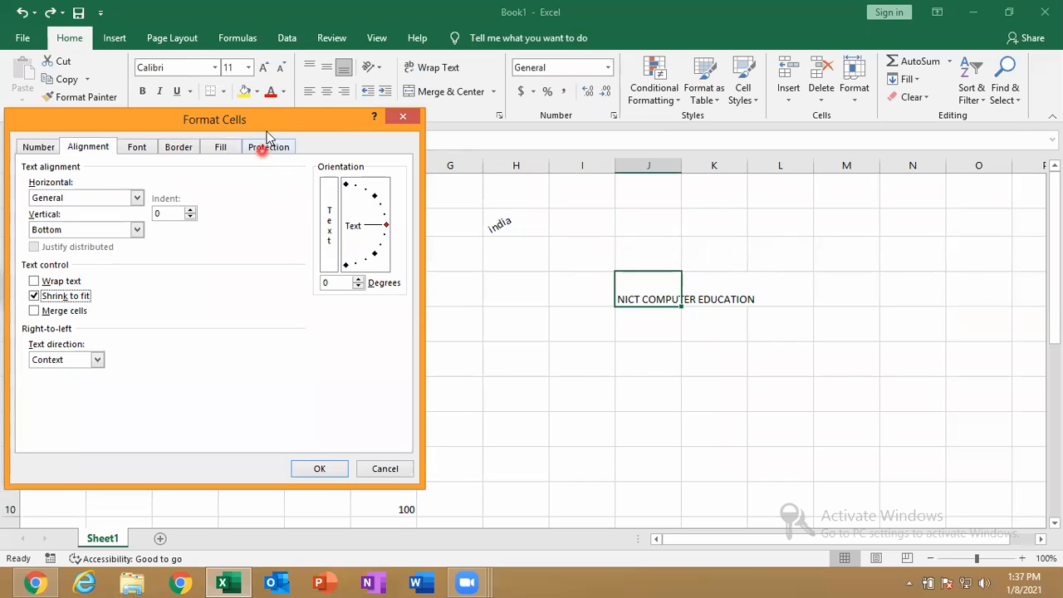
drag(274, 115, 342, 107)
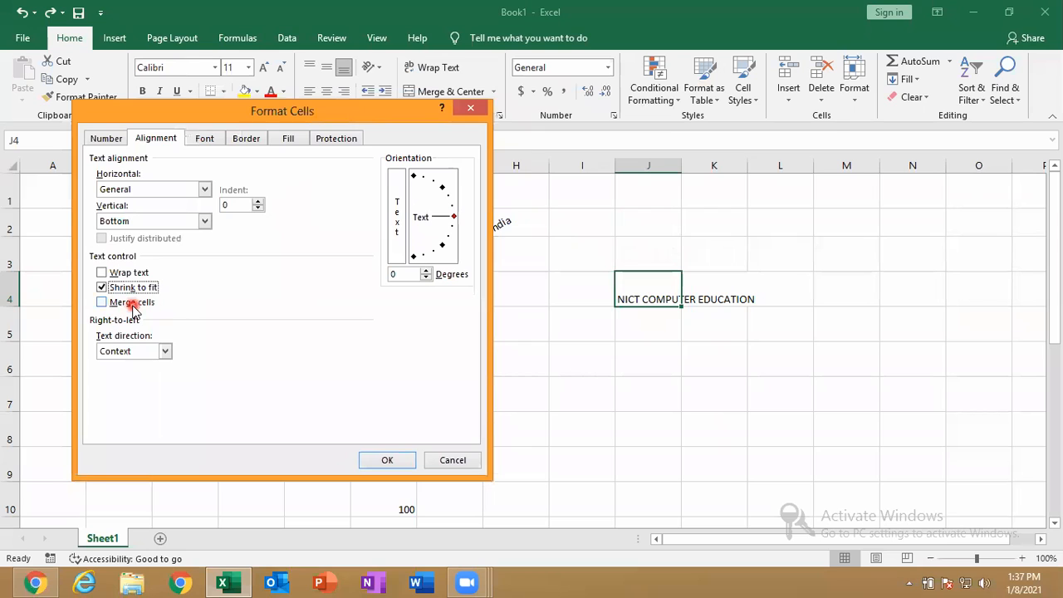
click(386, 462)
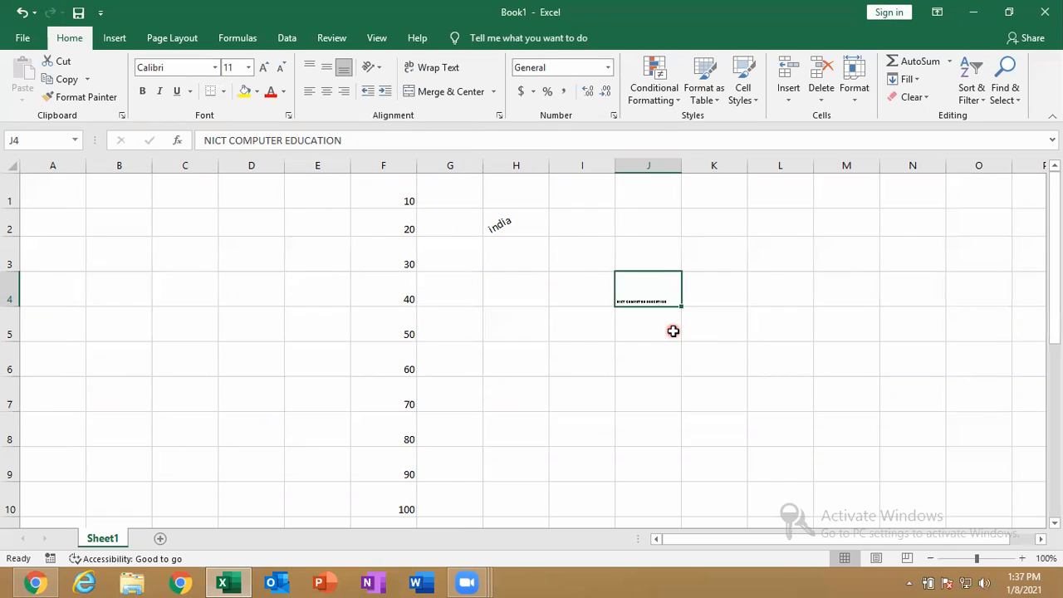
Append 'VGALORE' and a long random letter string to J4's text so it shrinks thin
click(413, 140)
key(BackSpace)
key(BackSpace)
key(BackSpace)
key(BackSpace)
key(BackSpace)
key(BackSpace)
key(BackSpace)
key(BackSpace)
key(BackSpace)
key(BackSpace)
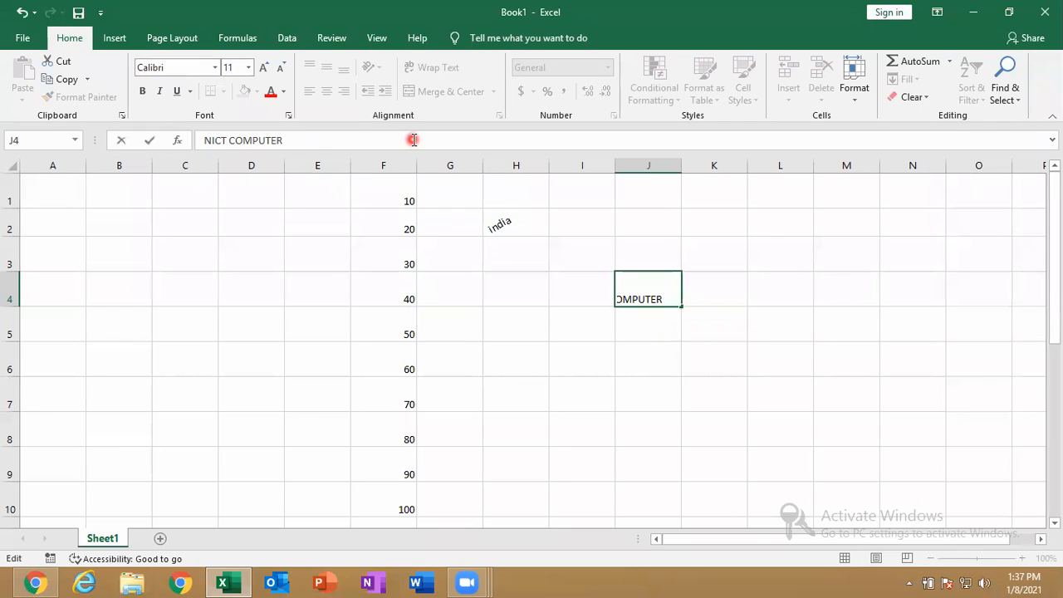
text(EDUCATION VGALORE)
key(BackSpace)
text(SD)
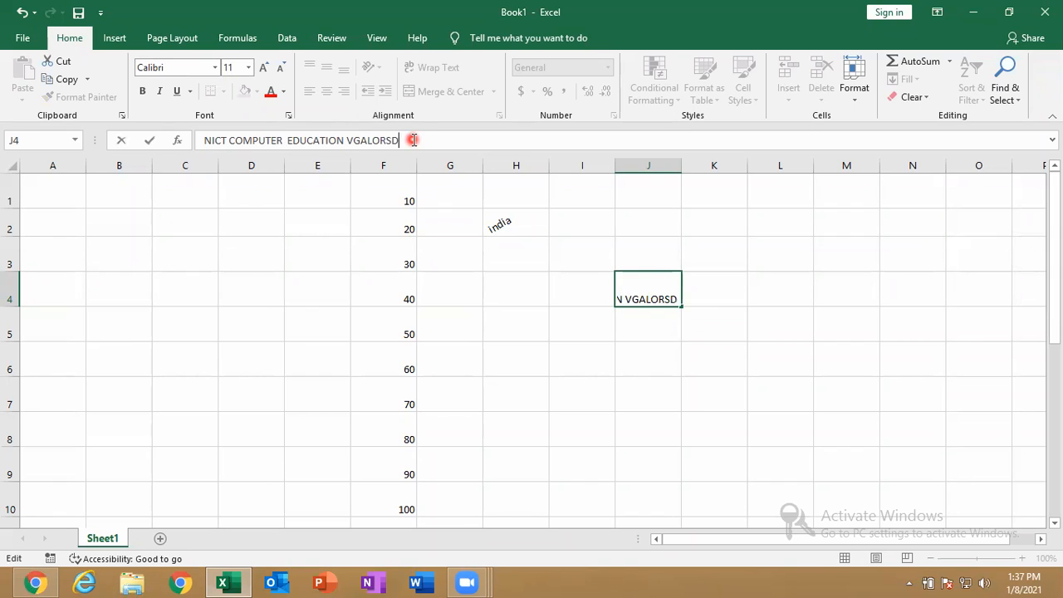
text(NGNNGDFSFNKSRFJSDFWSFSDFSW)
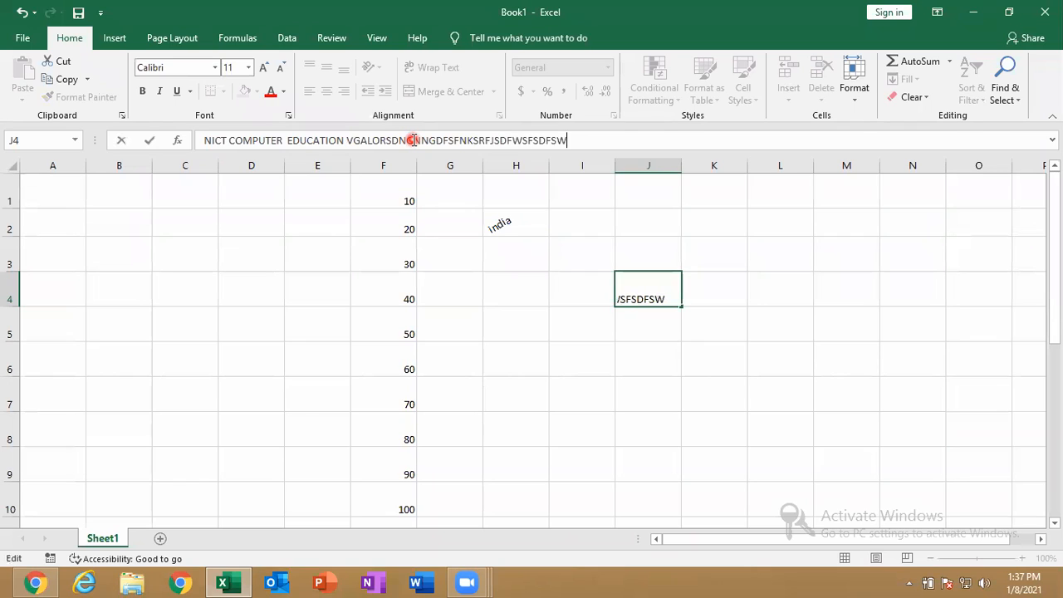
key(Return)
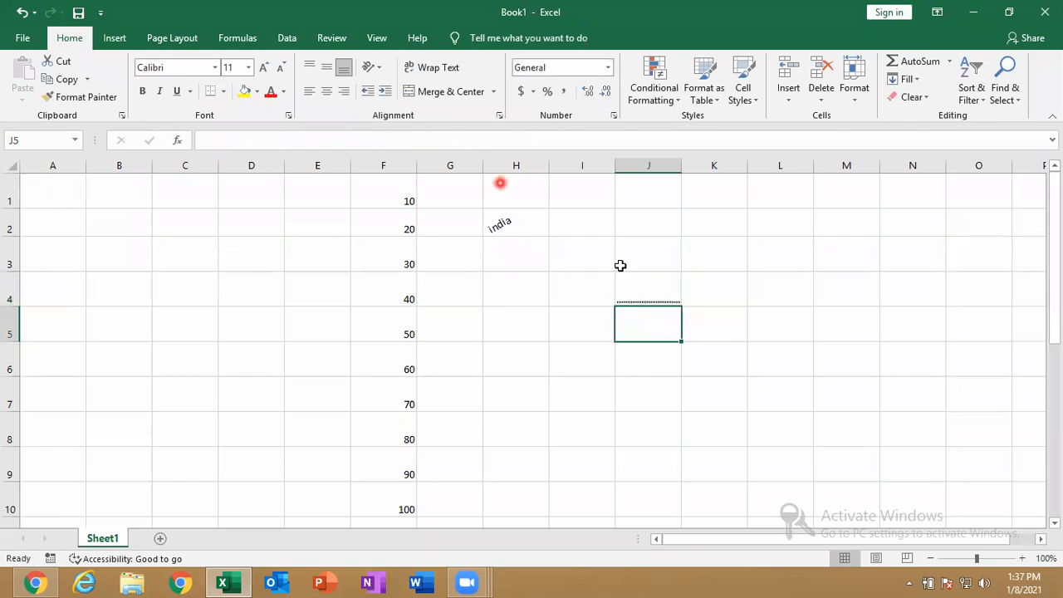
click(660, 284)
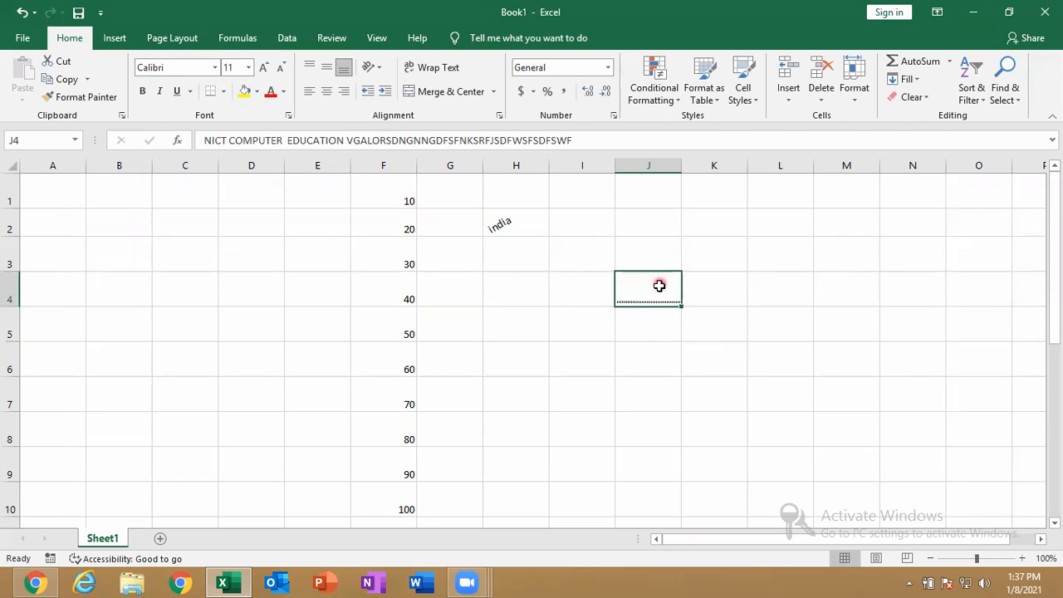
click(689, 579)
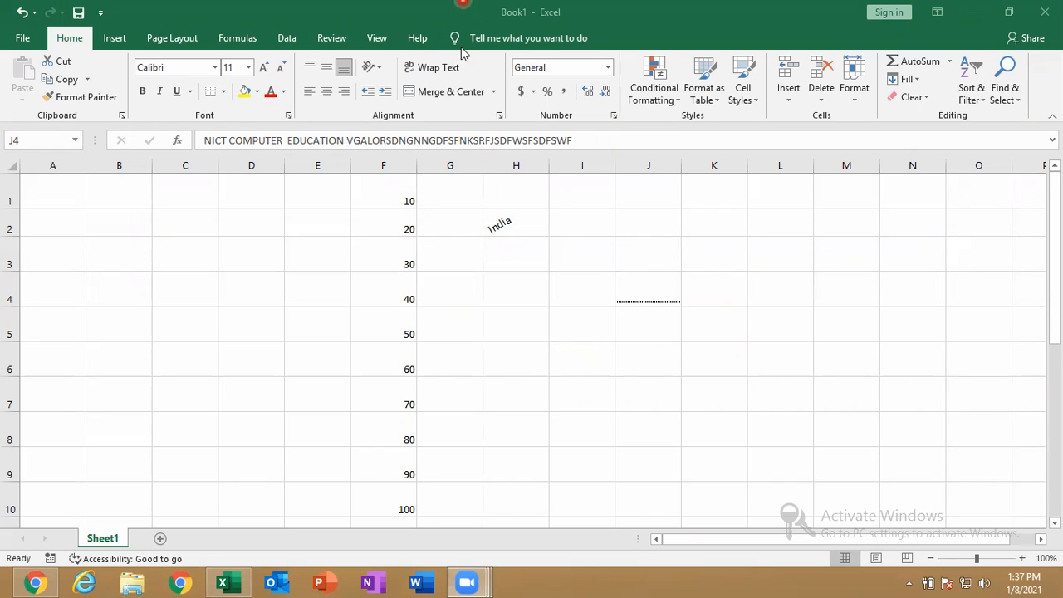
click(500, 93)
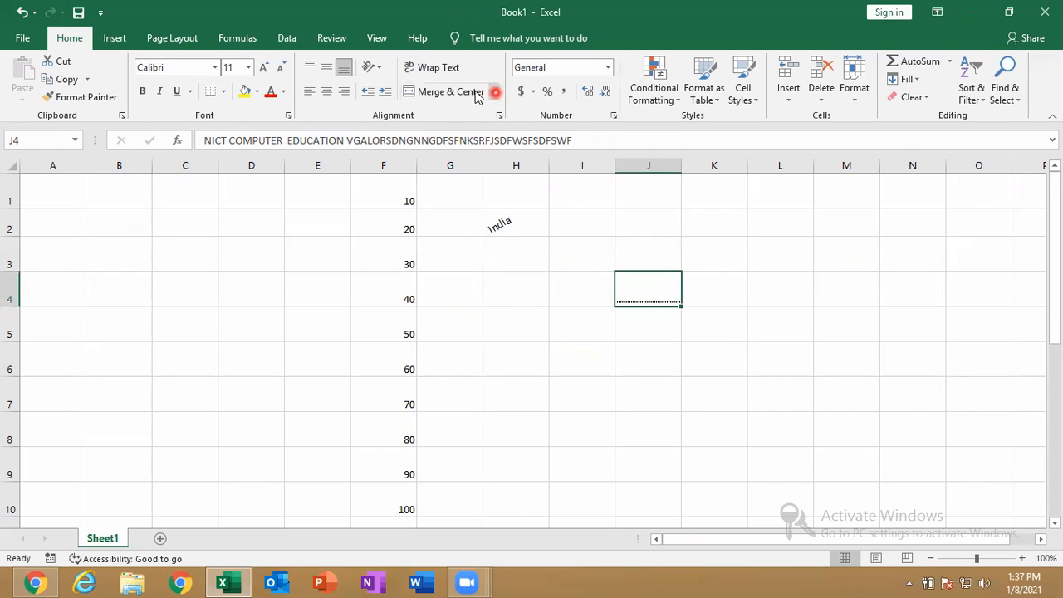
Enter 'INDIA IS MY COUNTRY' in cell J6, fixing the mistyped first letters
click(653, 374)
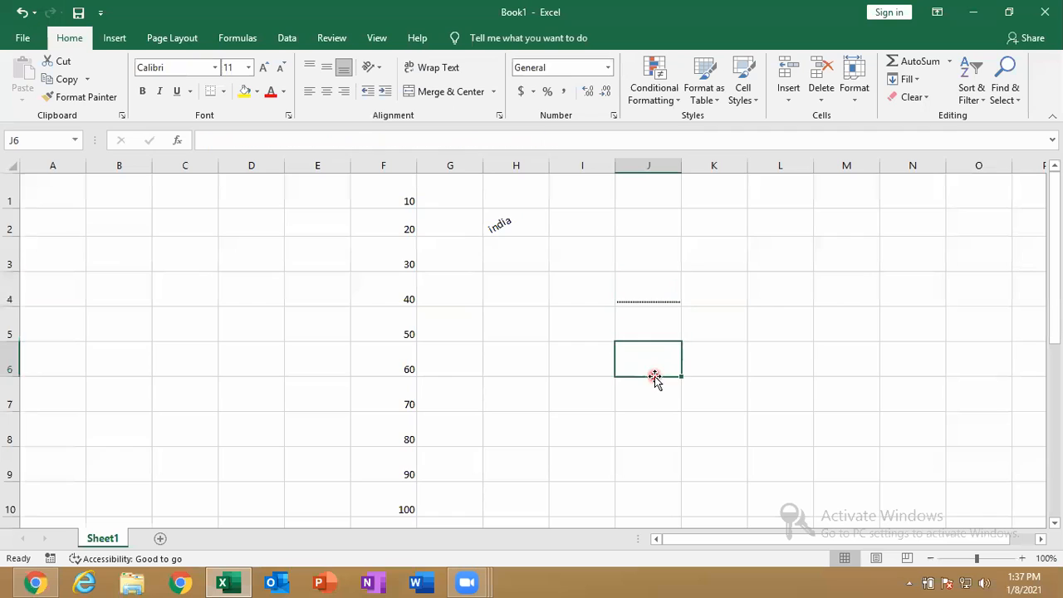
double_click(678, 348)
text(CTN)
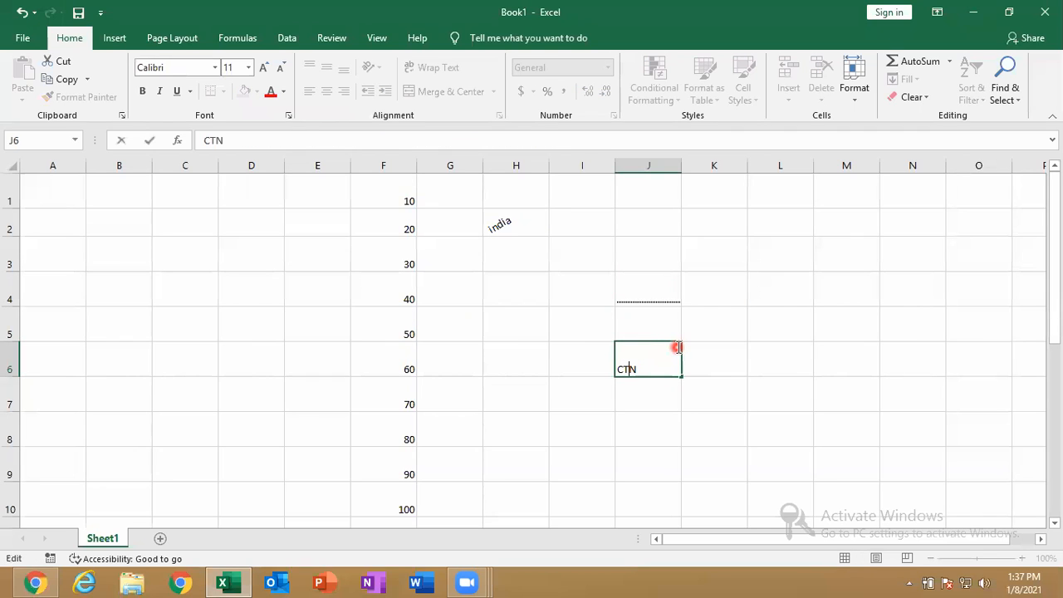
key(BackSpace)
key(BackSpace)
key(BackSpace)
text(INDIA IS MY COUNTRY)
key(Return)
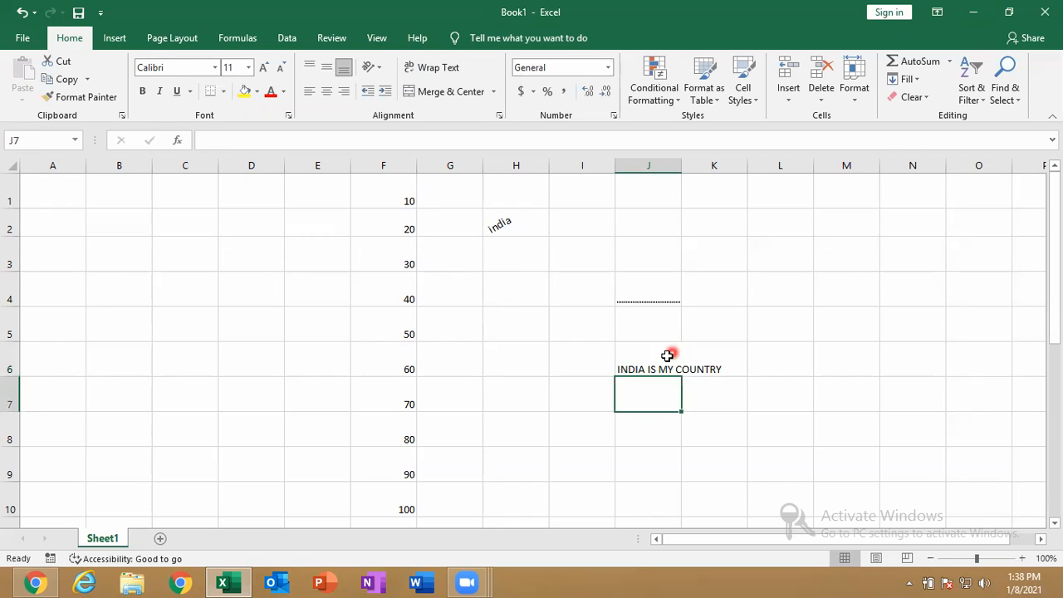
click(670, 350)
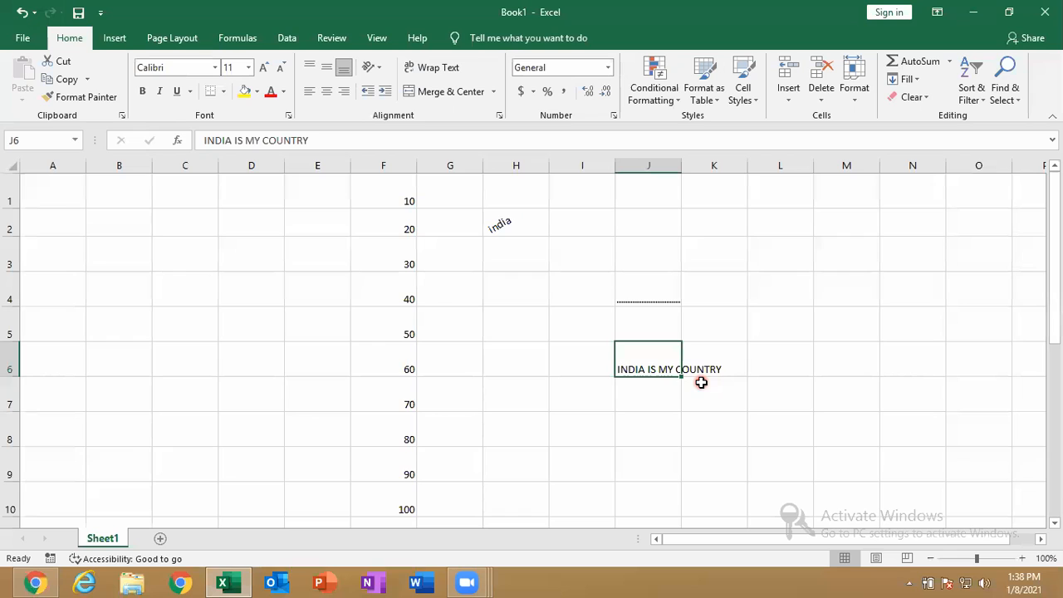
Turn on Wrap Text for J6 so 'INDIA IS MY COUNTRY' fits on two lines
click(438, 69)
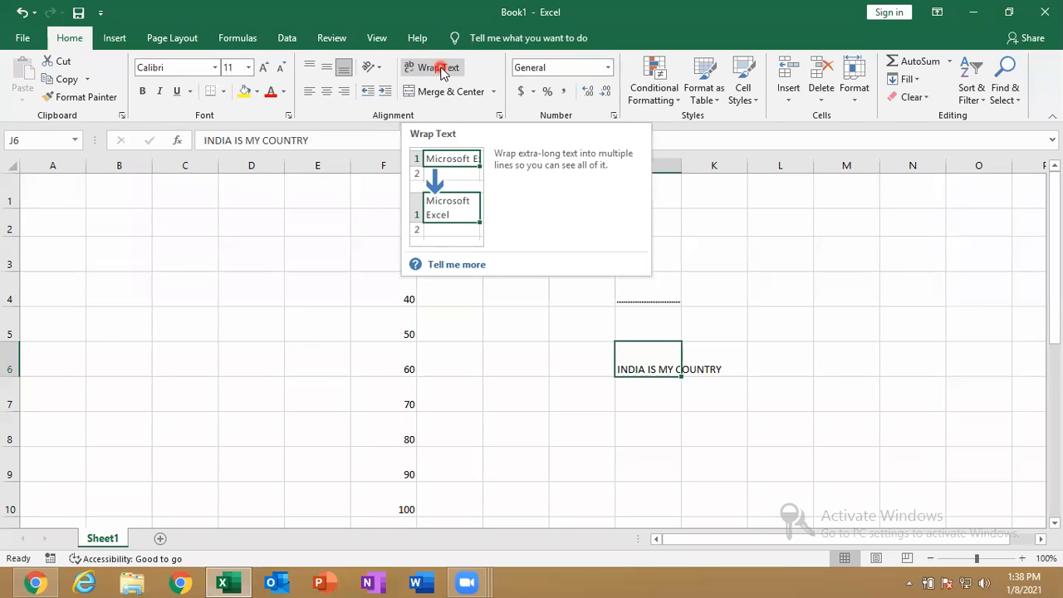
click(440, 68)
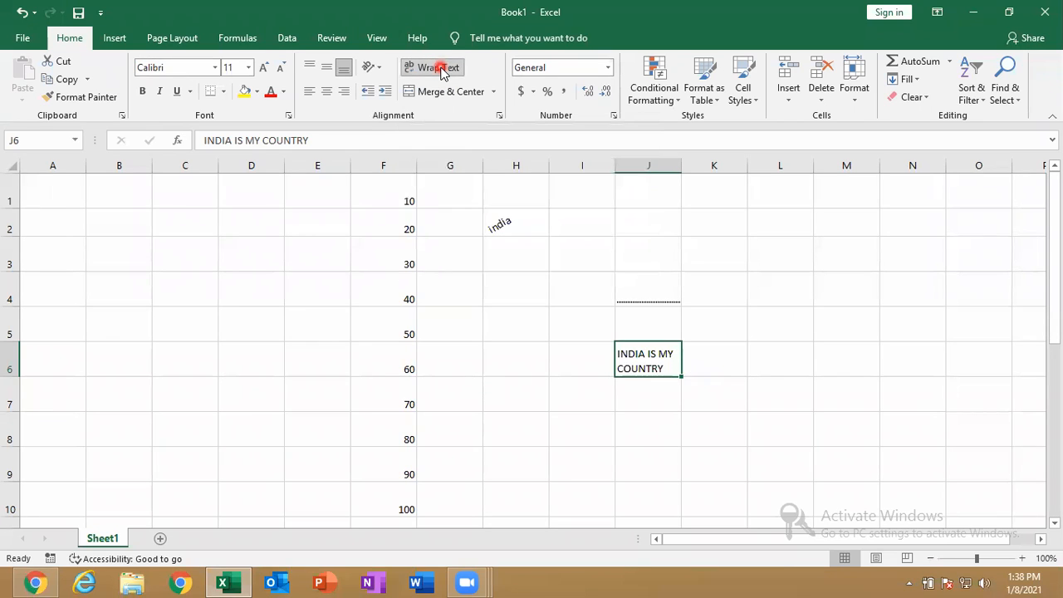
click(617, 359)
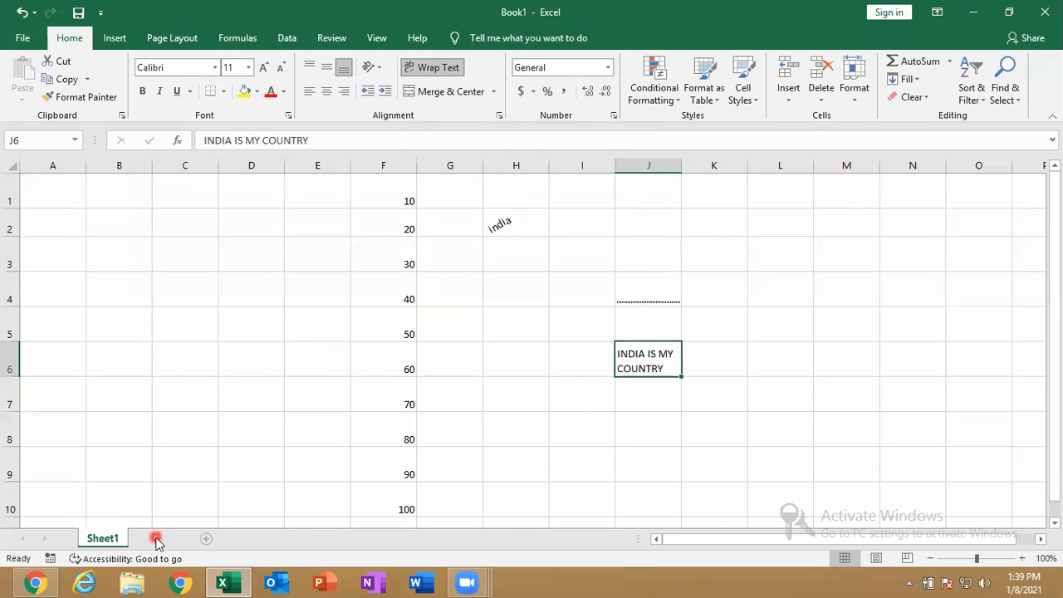
Add a new Sheet2 and enter INDIA in cell H6
click(161, 538)
click(402, 262)
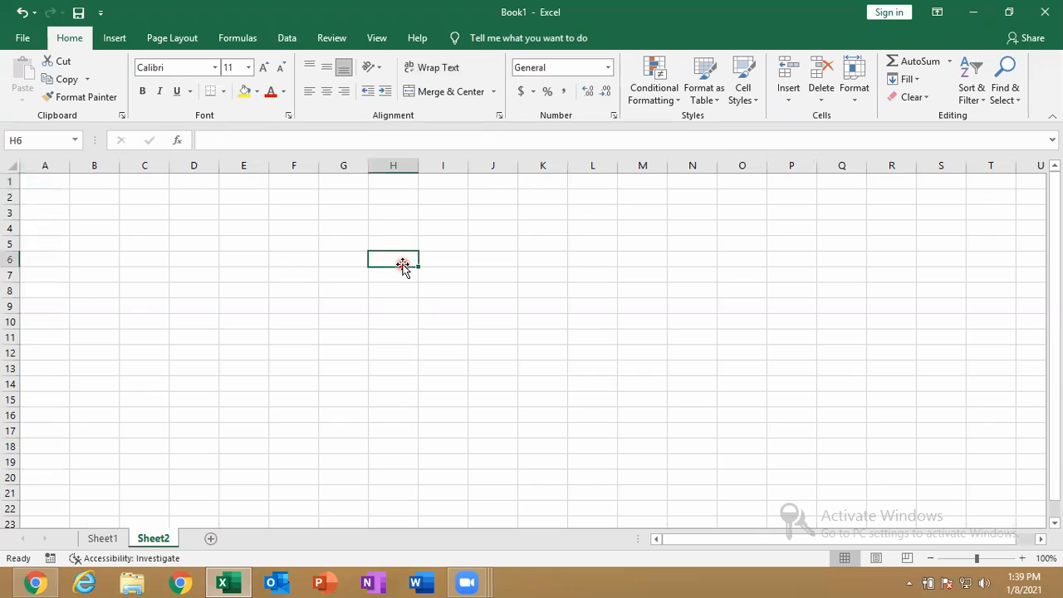
text(NICT)
key(Tab)
click(402, 262)
key(Delete)
text(INDIA)
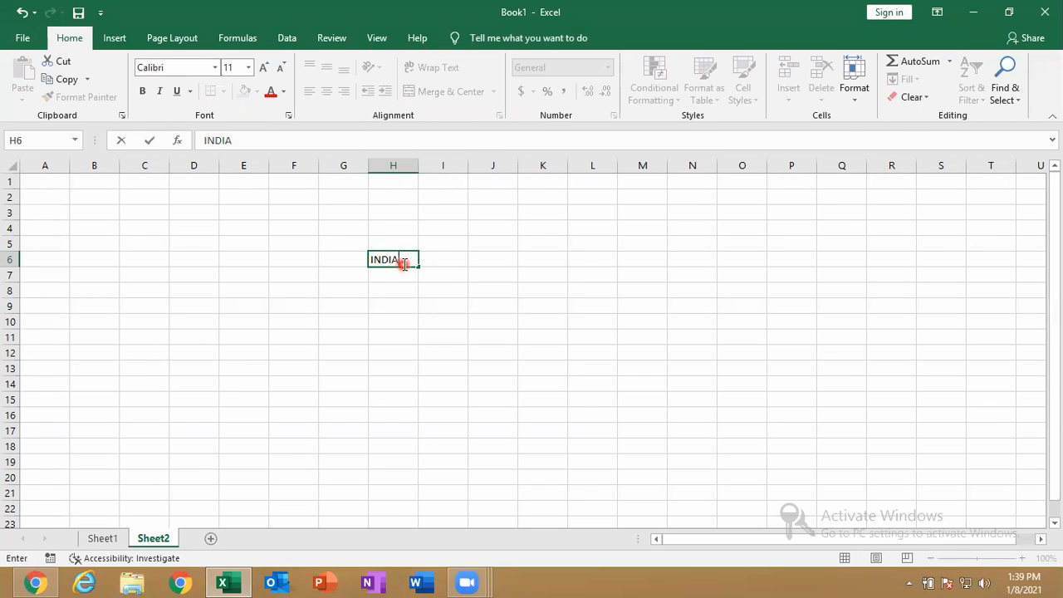
key(Return)
Merge & Center H6:K6 so INDIA is centered across them
drag(404, 268, 553, 254)
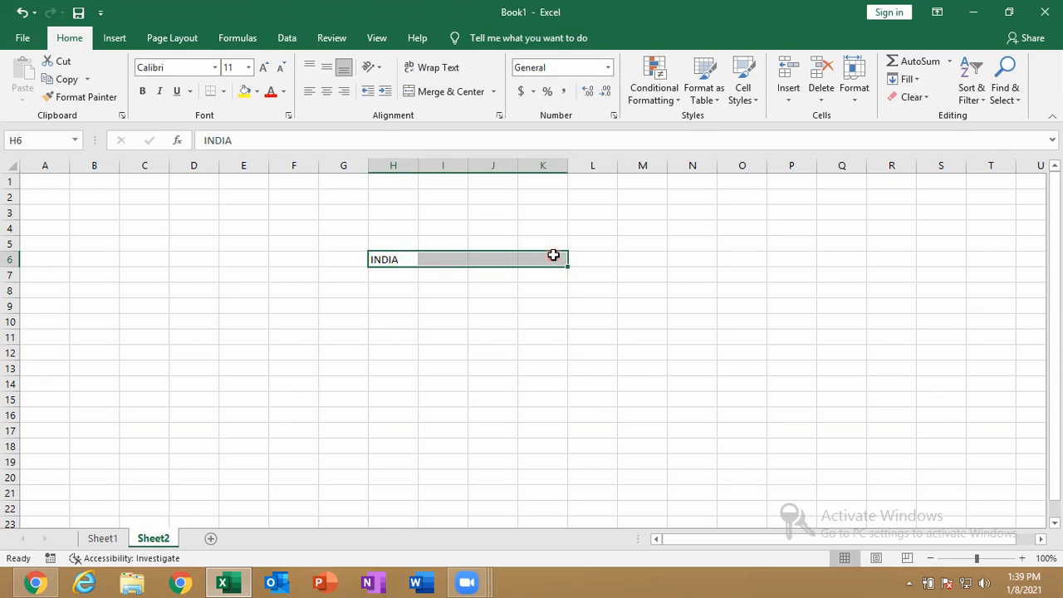
click(396, 260)
drag(413, 257, 545, 262)
click(497, 95)
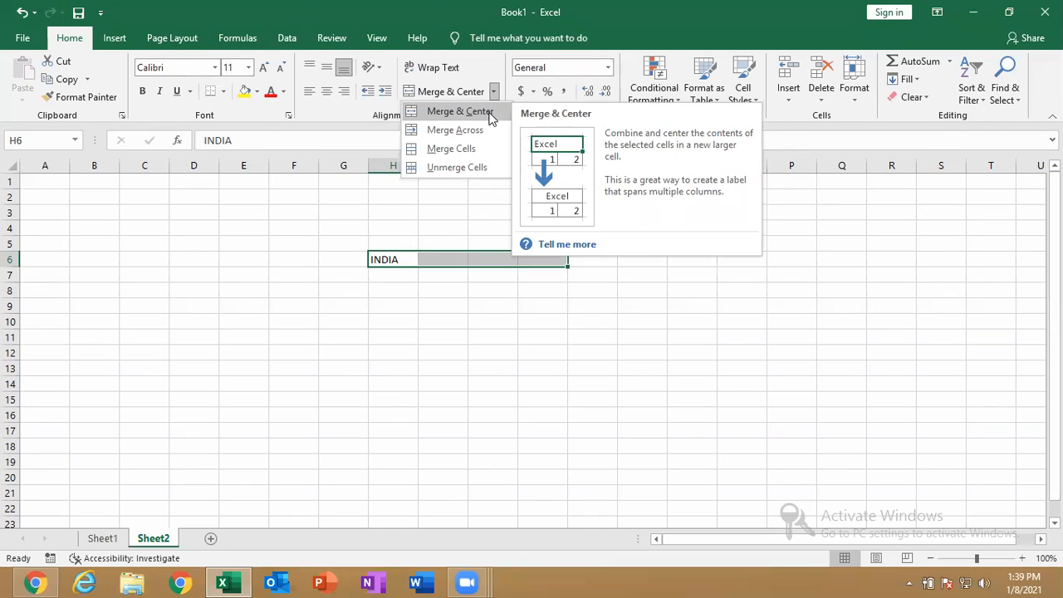
click(491, 115)
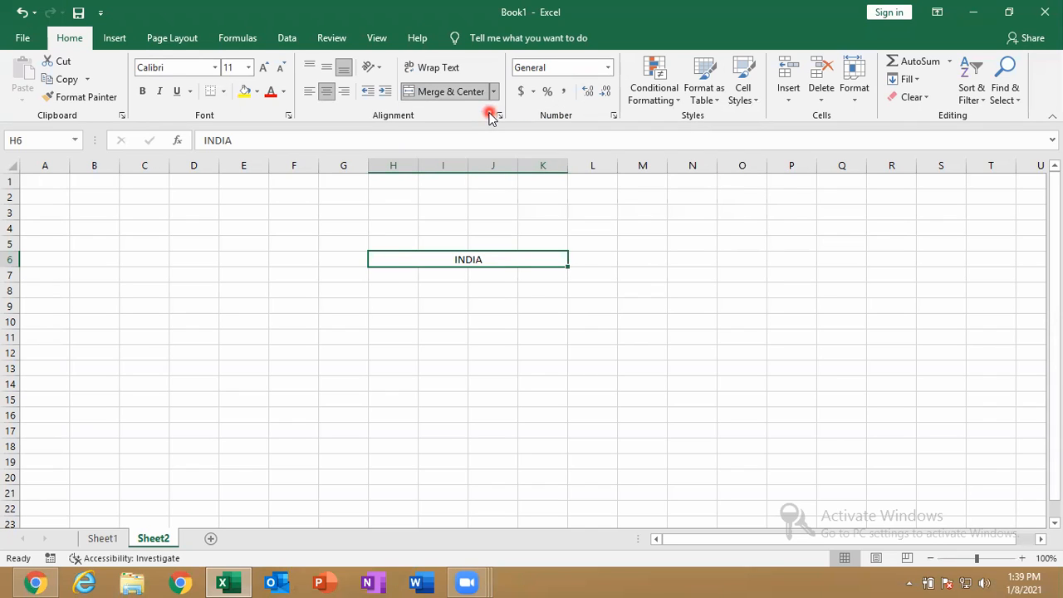
Enter INDIA in H8 and select H8 through K8
click(395, 291)
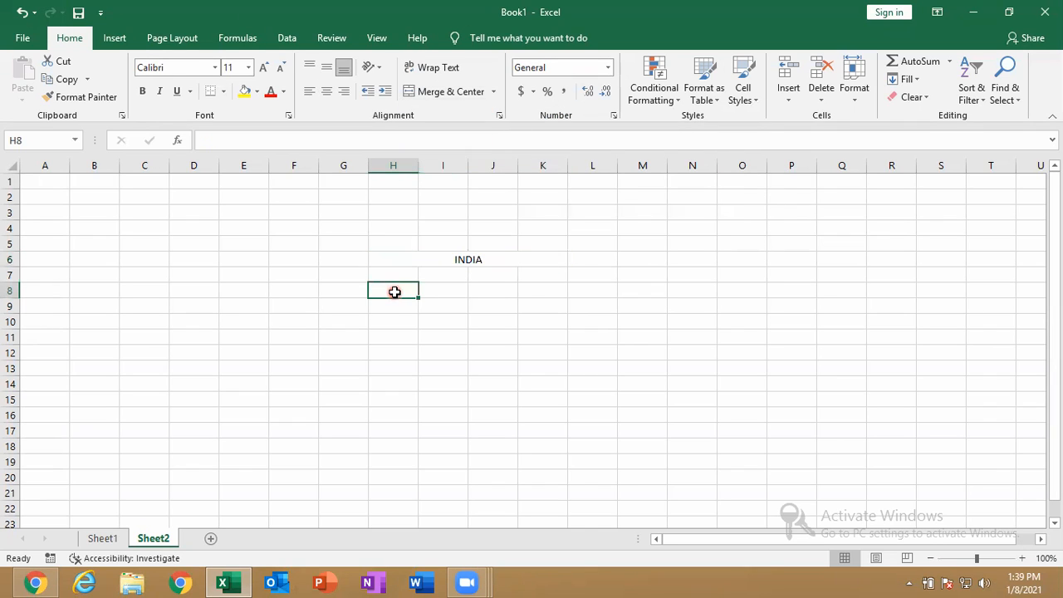
text(INDIA)
key(Return)
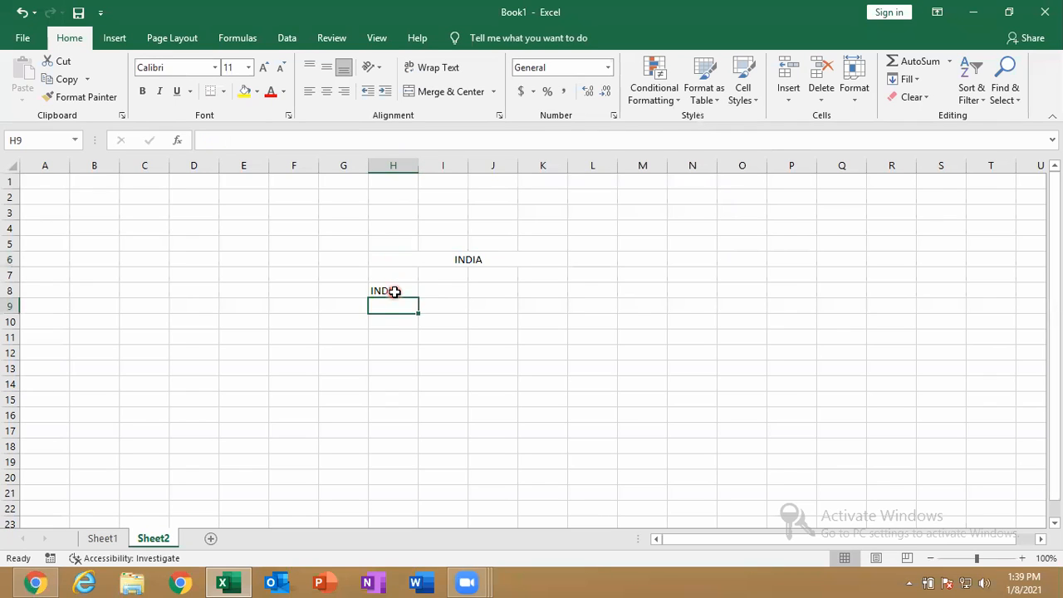
drag(394, 292, 549, 290)
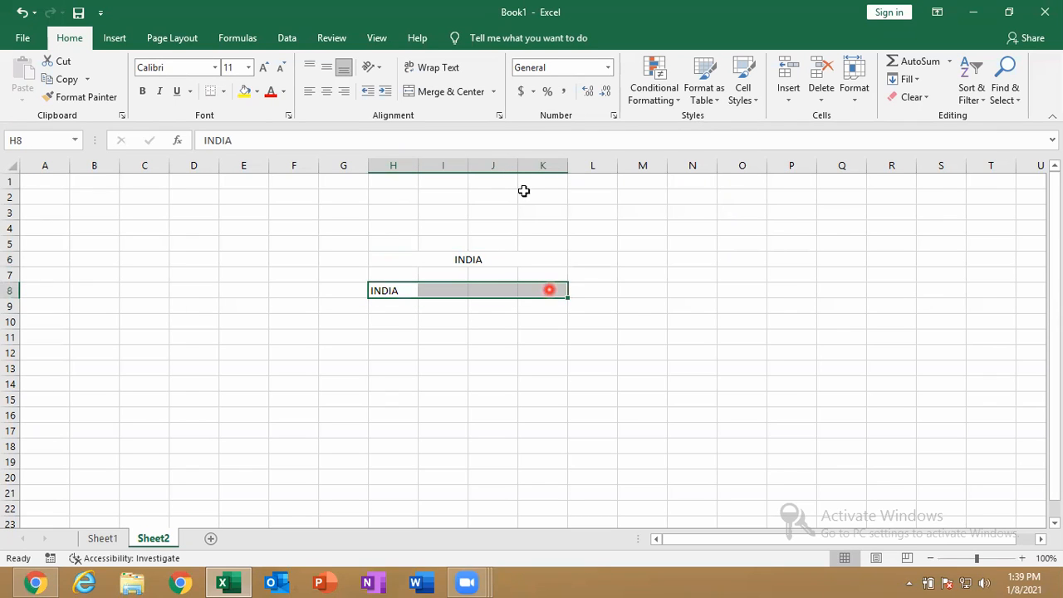
Right-align INDIA in cell H8
click(494, 91)
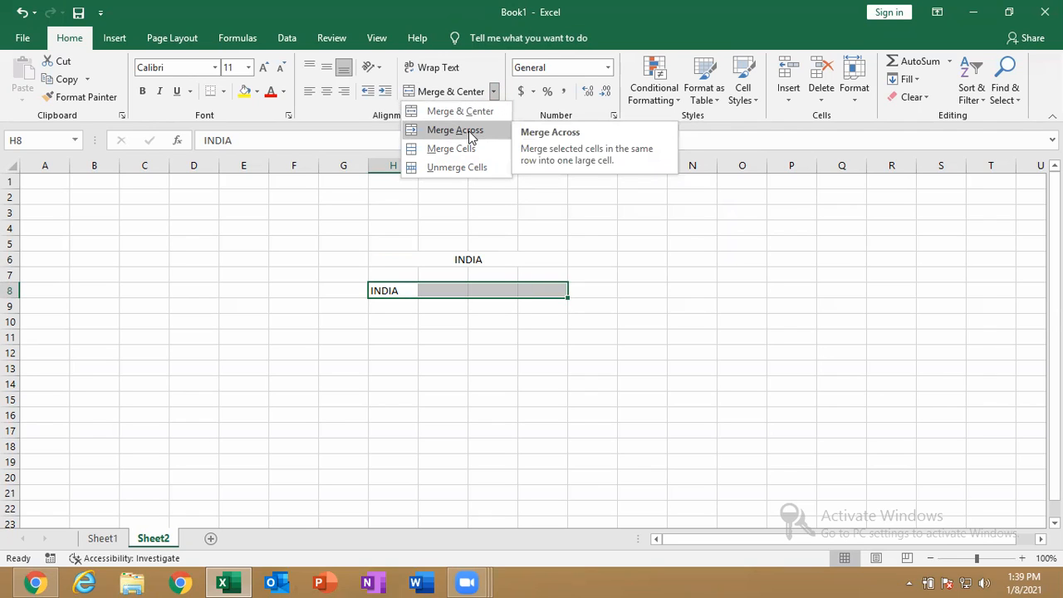
click(418, 309)
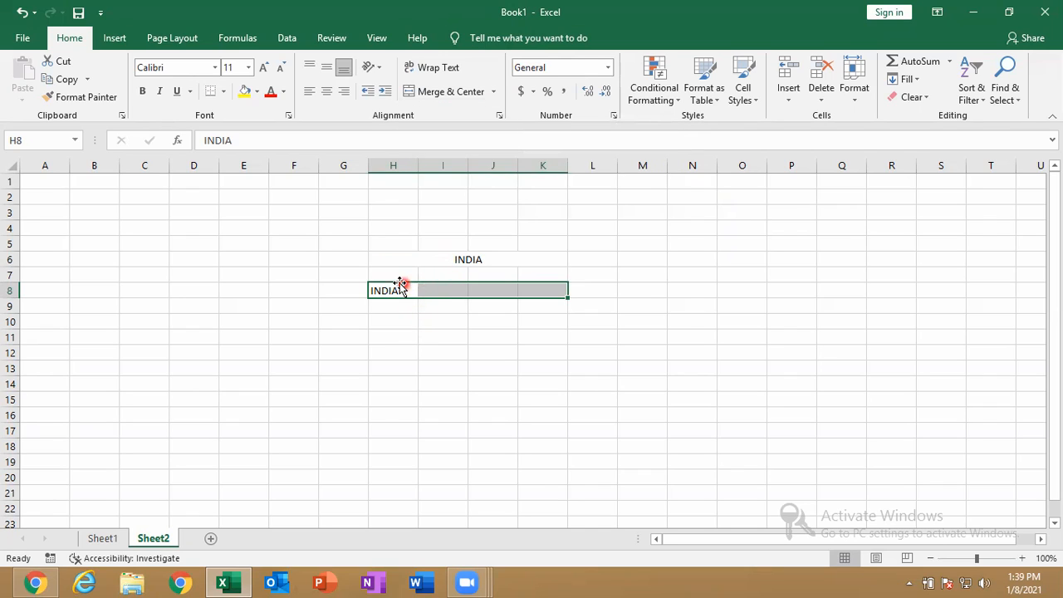
click(397, 290)
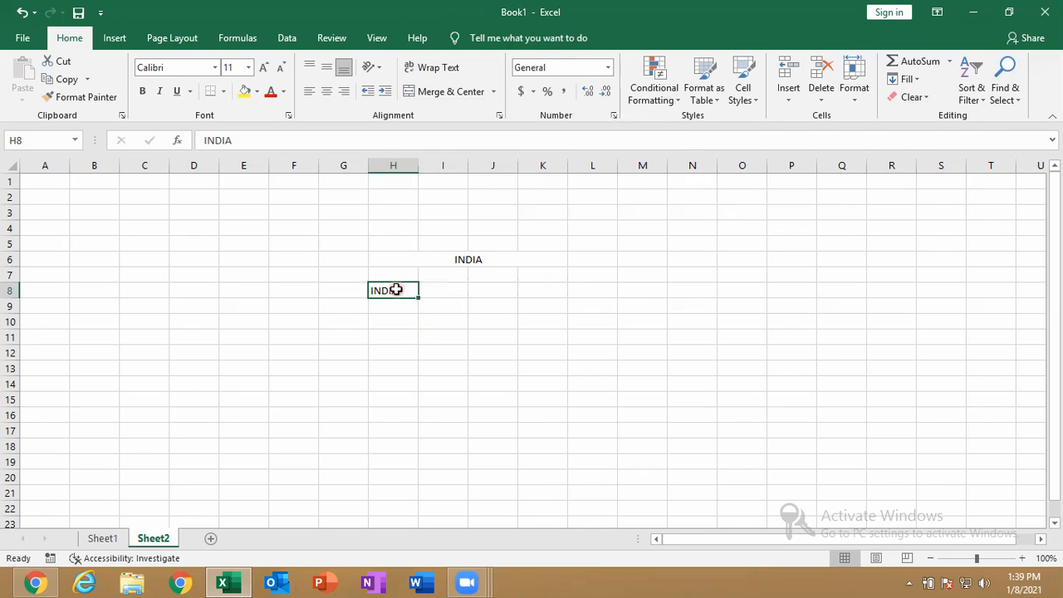
click(344, 93)
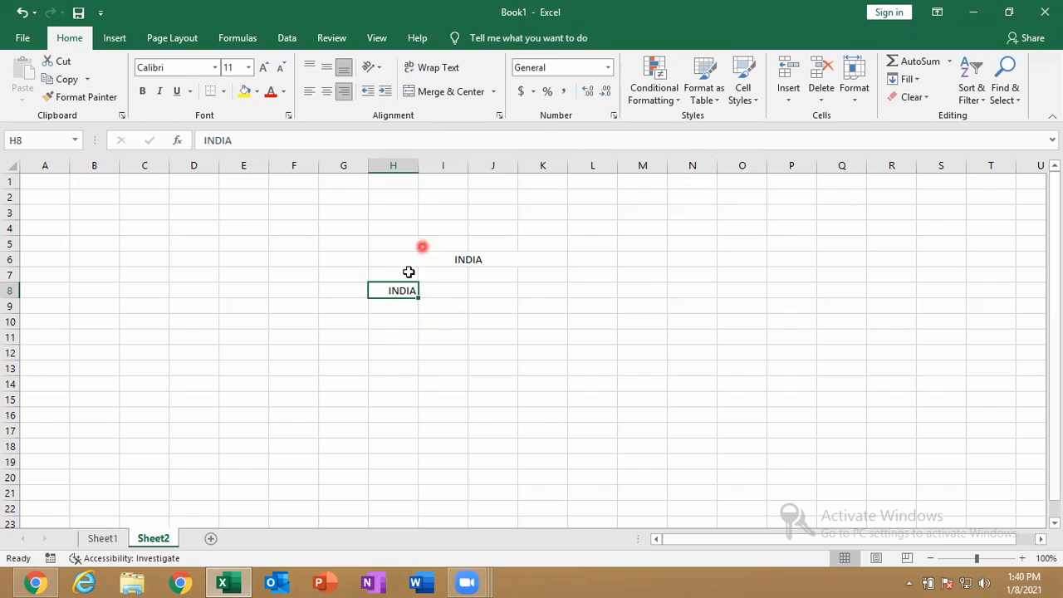
click(416, 351)
Merge H8 through K8 into one cell using Merge Across
click(404, 321)
drag(399, 290, 536, 287)
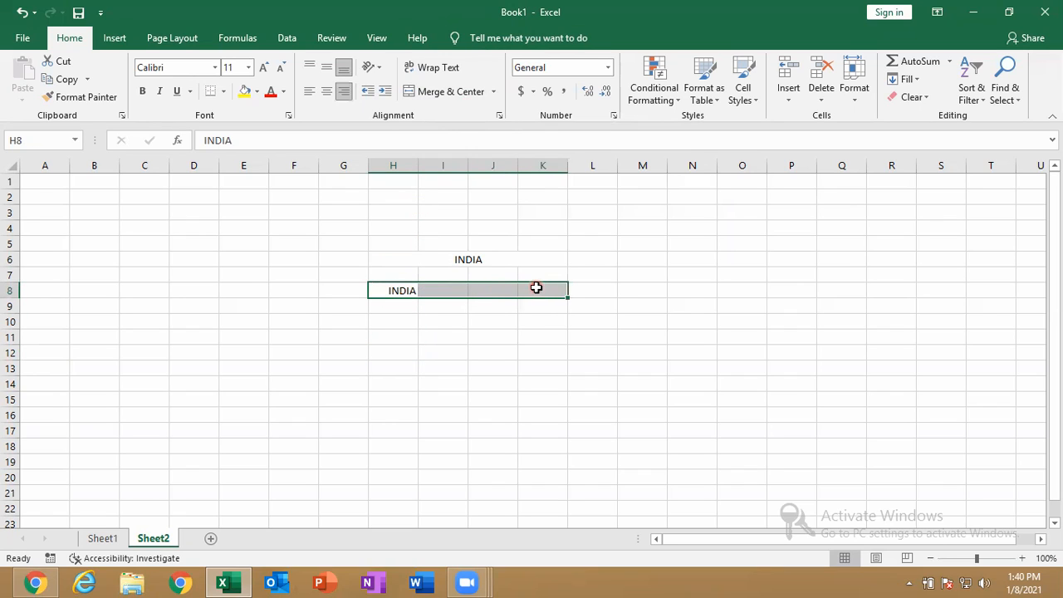
click(495, 91)
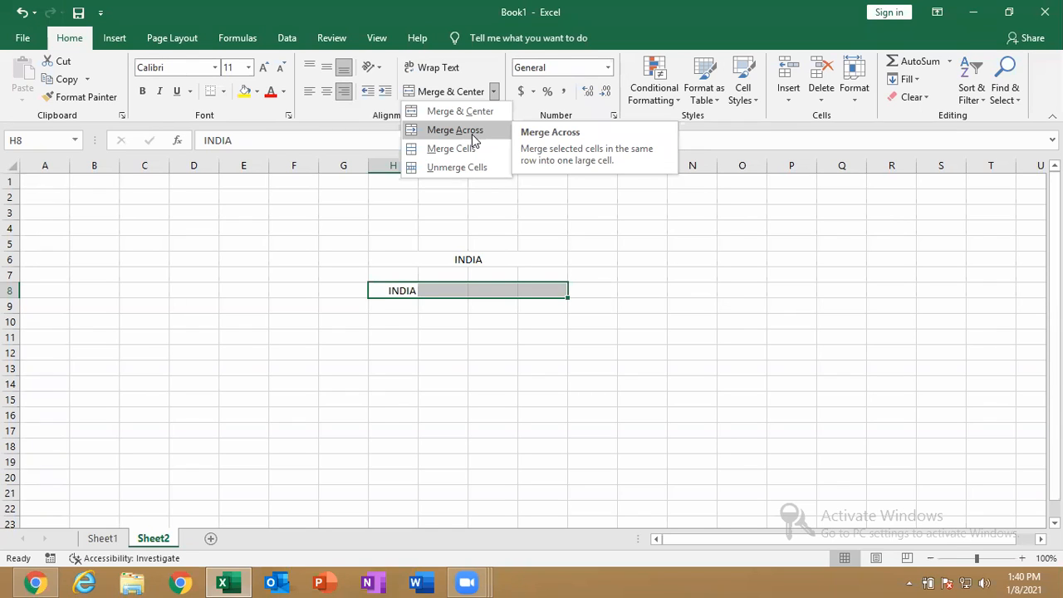
click(554, 183)
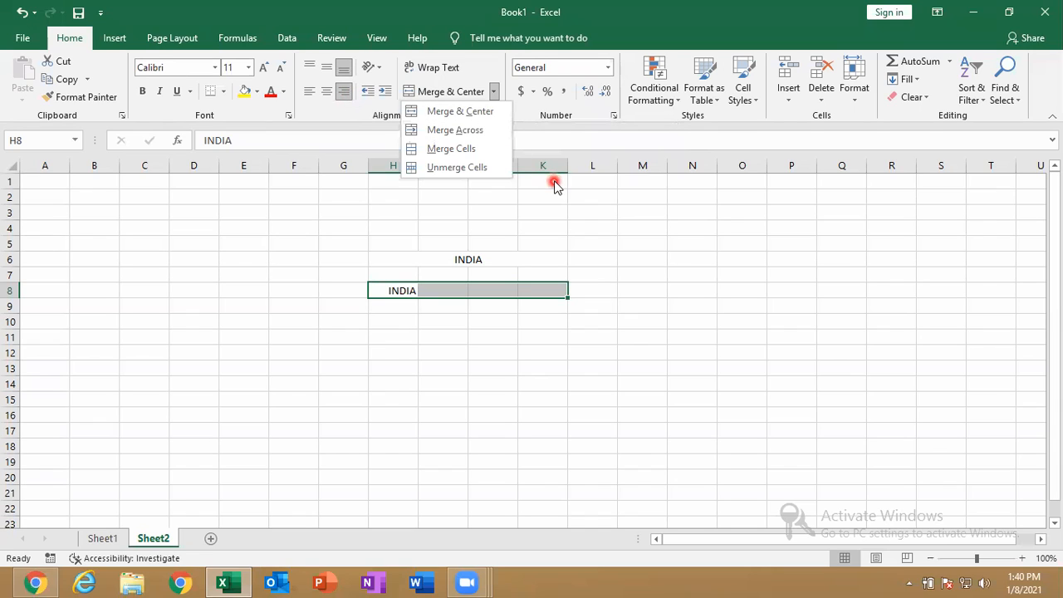
click(489, 138)
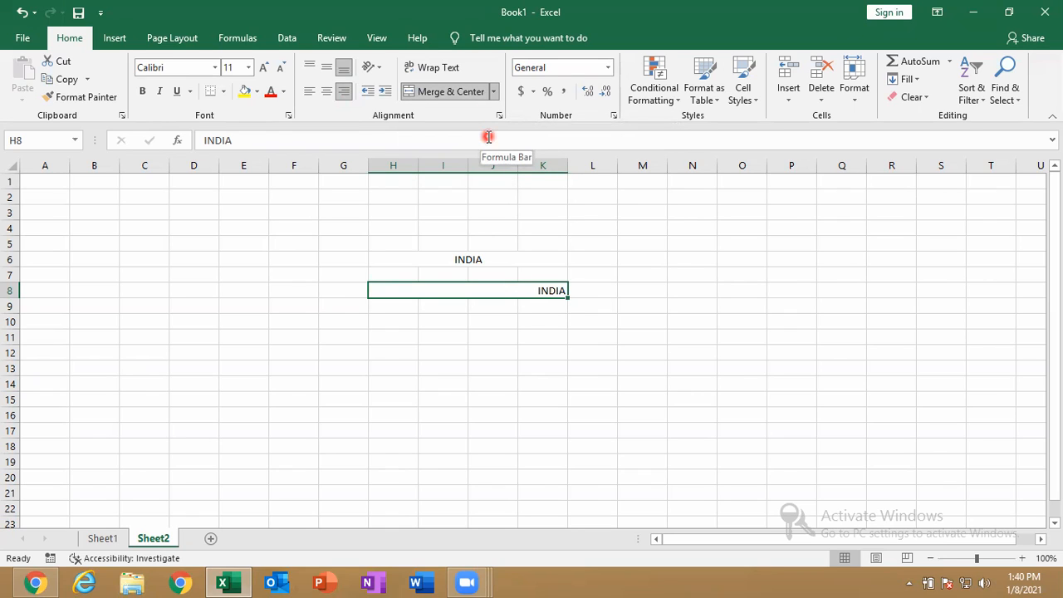
Enter INDIA in H10 and merge H10:K10 with Merge Cells
click(400, 328)
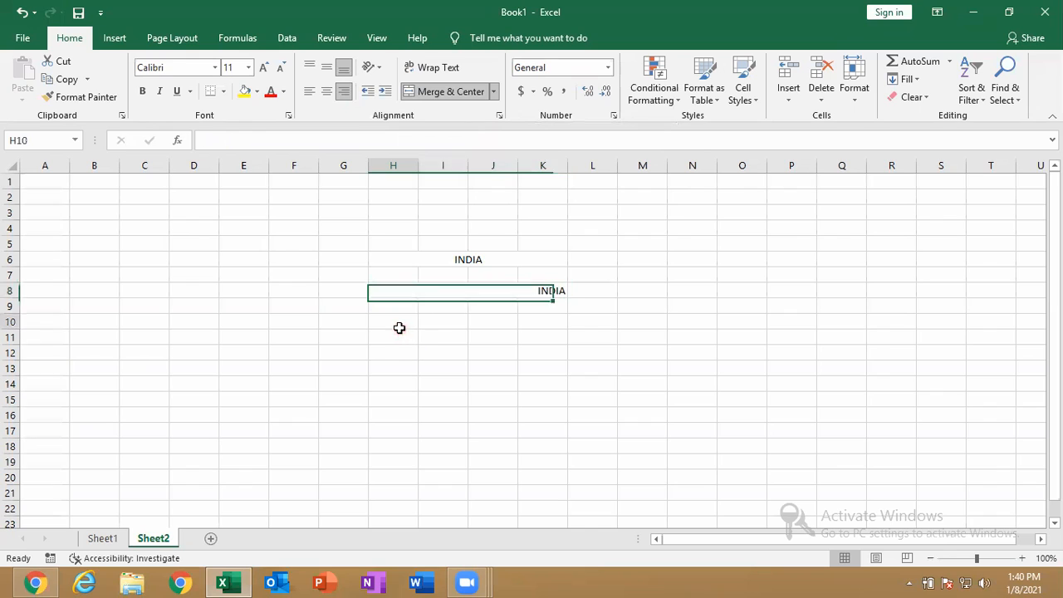
text(INDIA)
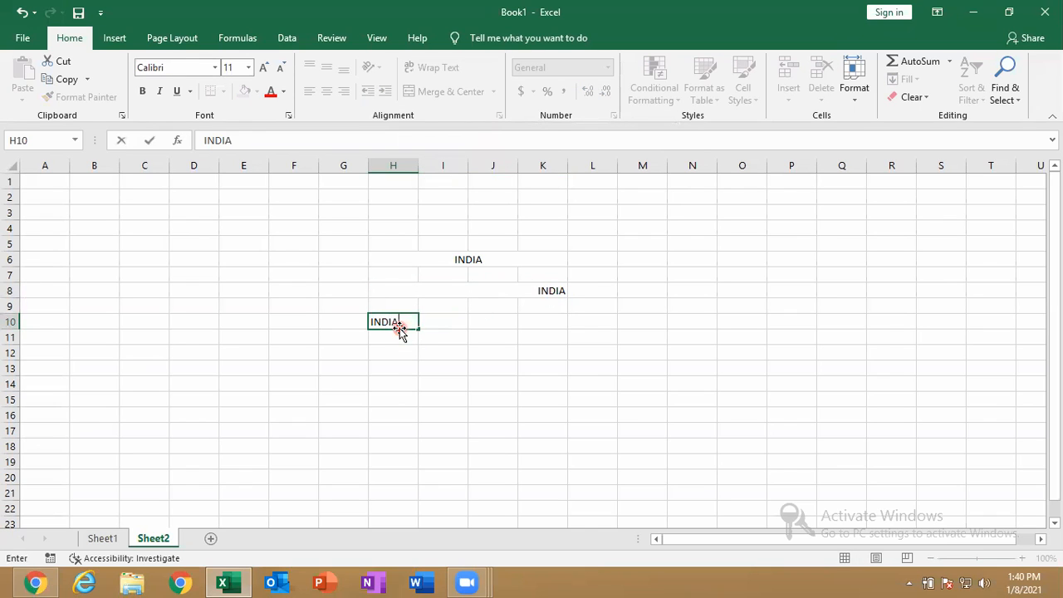
key(Return)
mouse_move(403, 327)
mouse_down()
mouse_move(586, 346)
mouse_move(548, 320)
mouse_up()
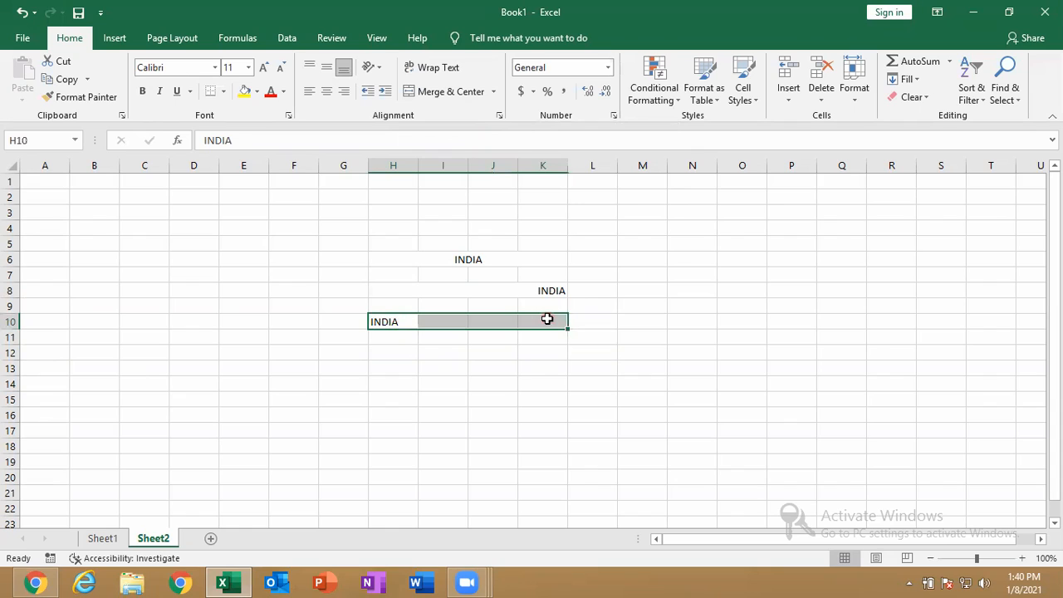
click(494, 91)
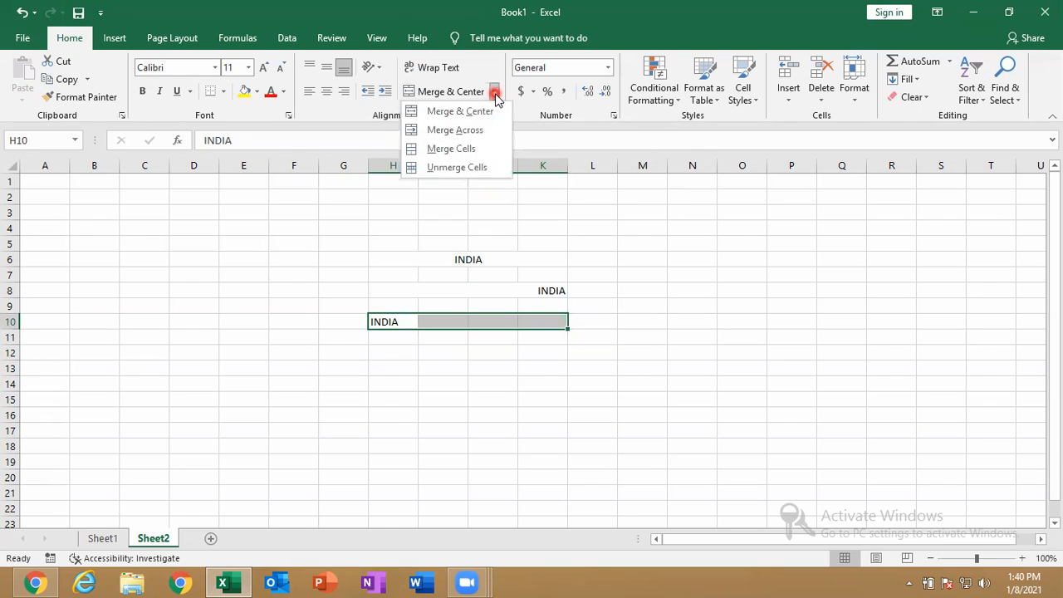
click(479, 153)
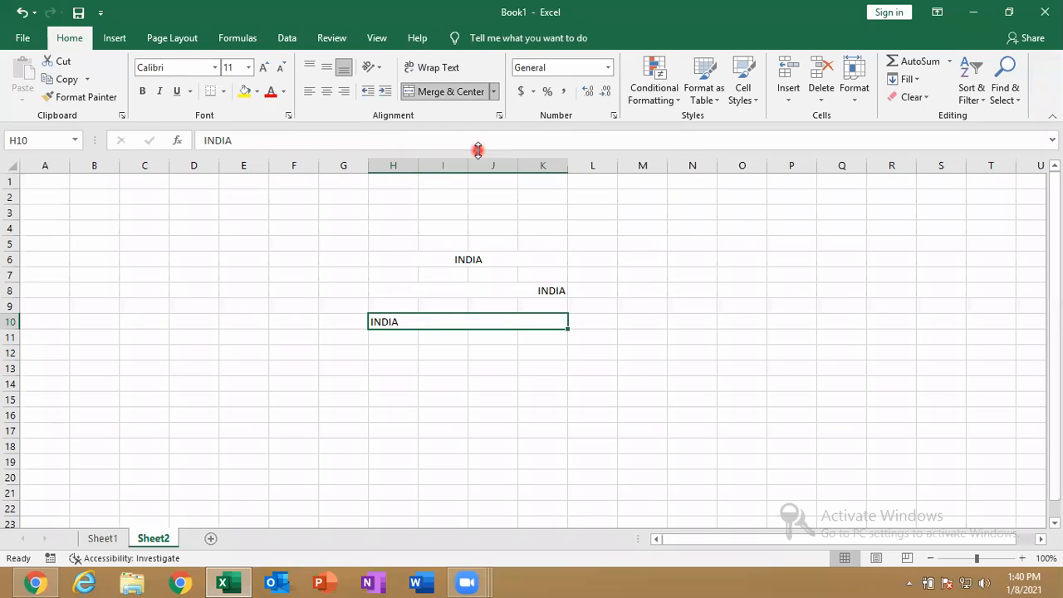
Enter INDIA in H13 and select H13 through K13
click(393, 364)
text(INDIA)
key(Return)
drag(406, 371, 549, 370)
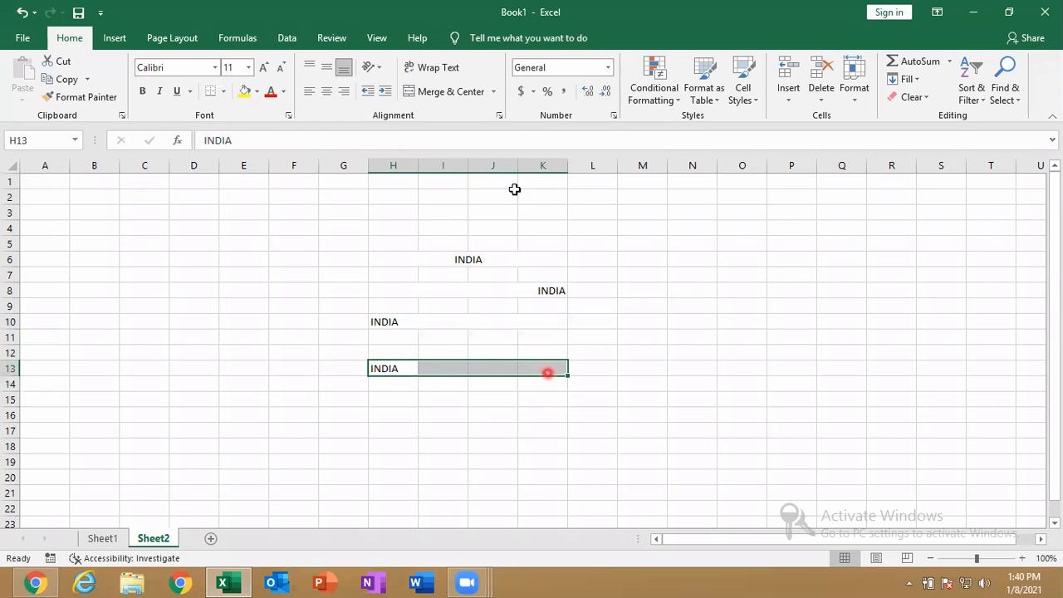
Unmerge the merged H10:K10 cell in row 10
click(494, 92)
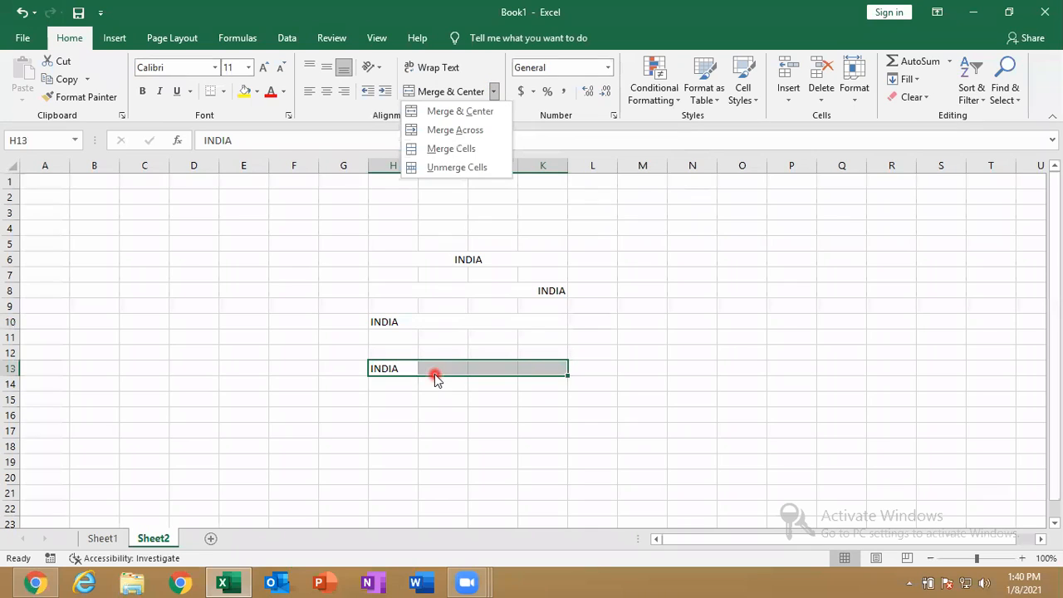
click(461, 436)
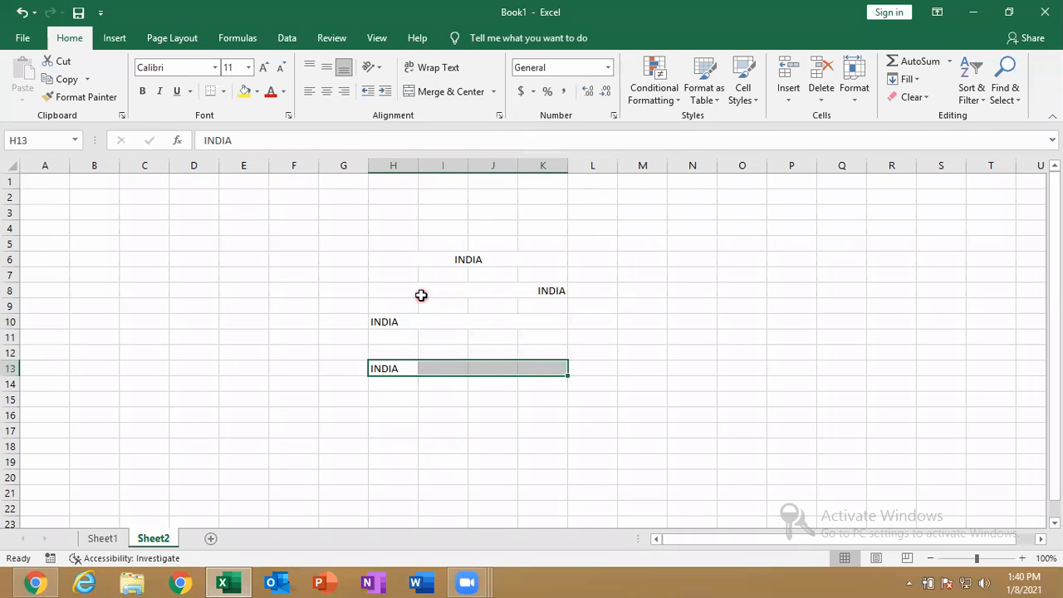
click(418, 321)
click(496, 90)
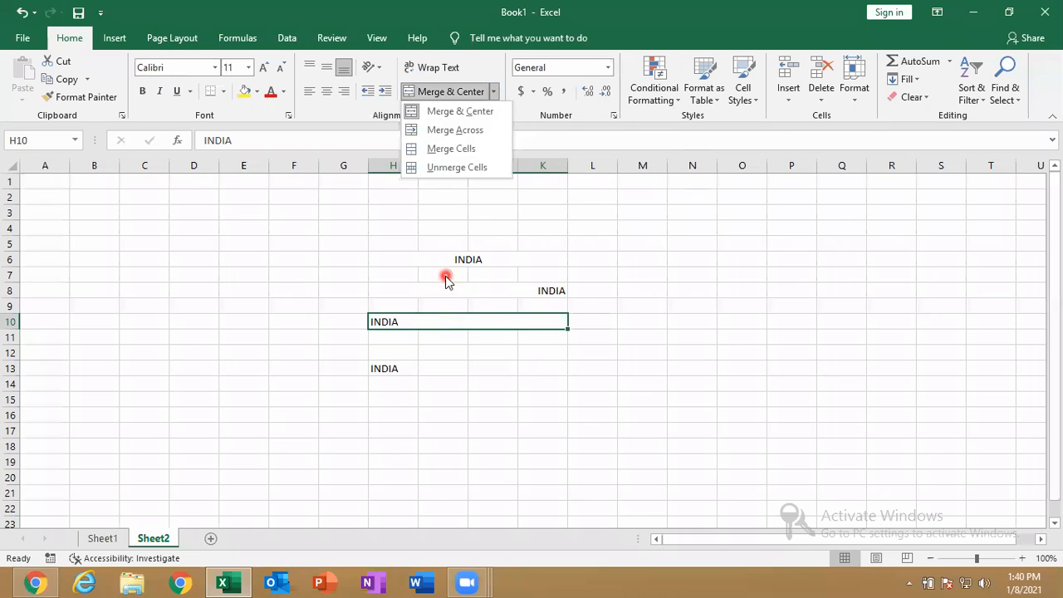
click(486, 167)
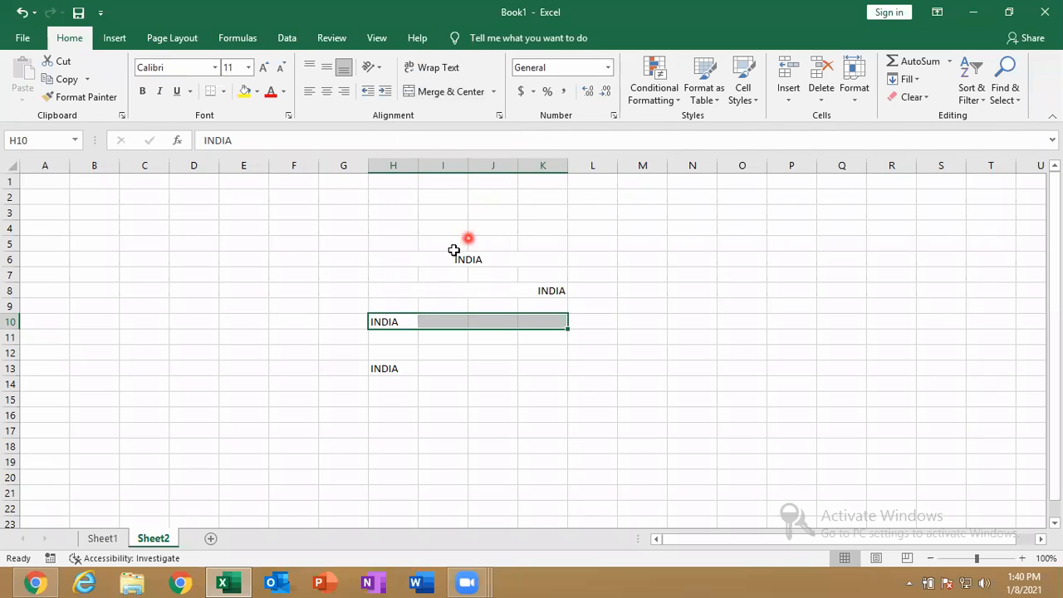
Unmerge the merged ranges in rows 8 and 6, leaving INDIA in H6
click(441, 292)
click(457, 93)
click(391, 321)
key(F2)
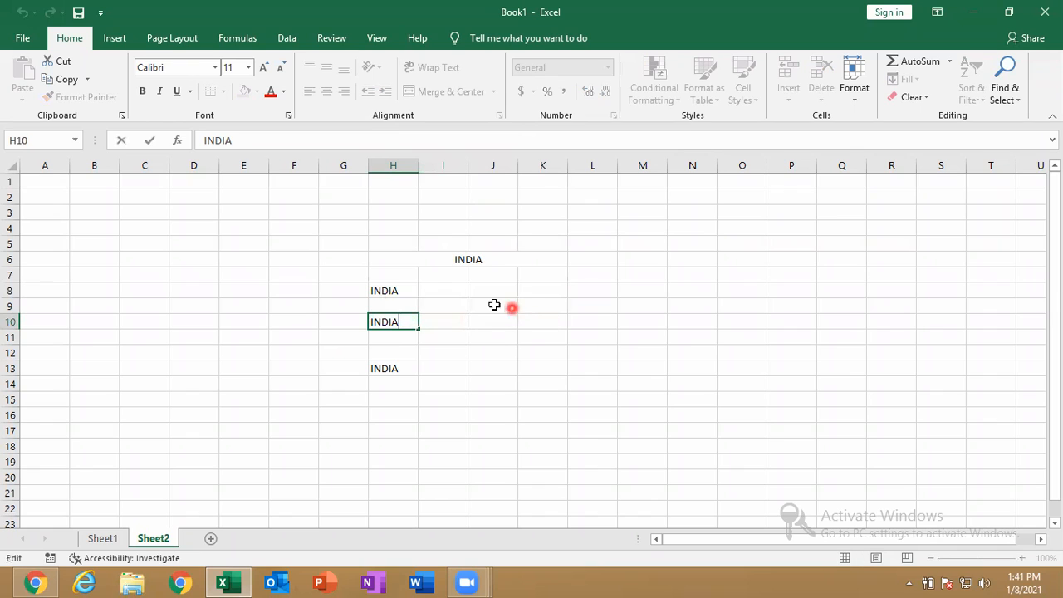
click(450, 260)
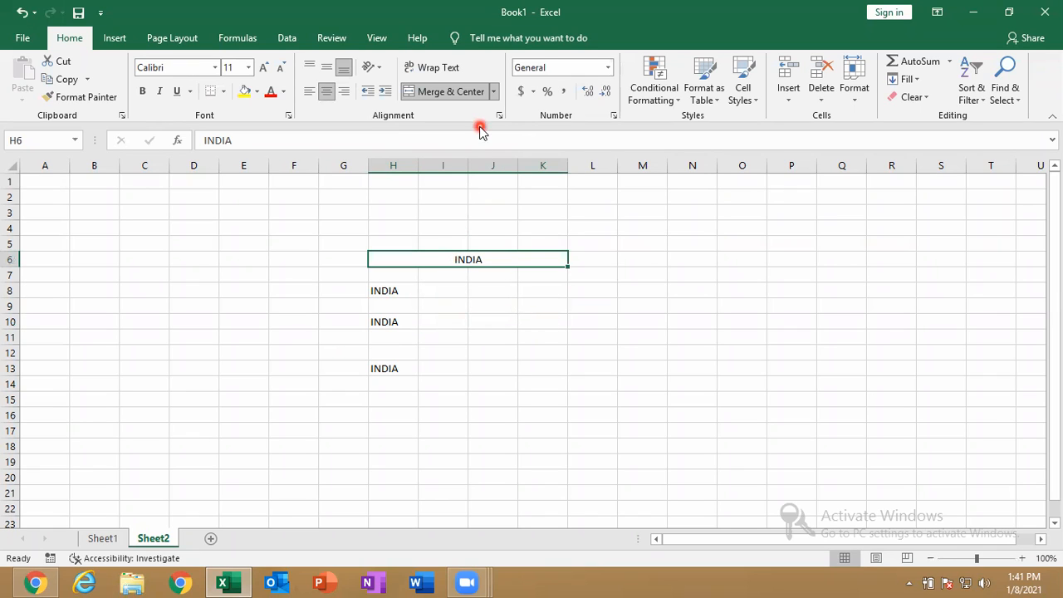
click(471, 98)
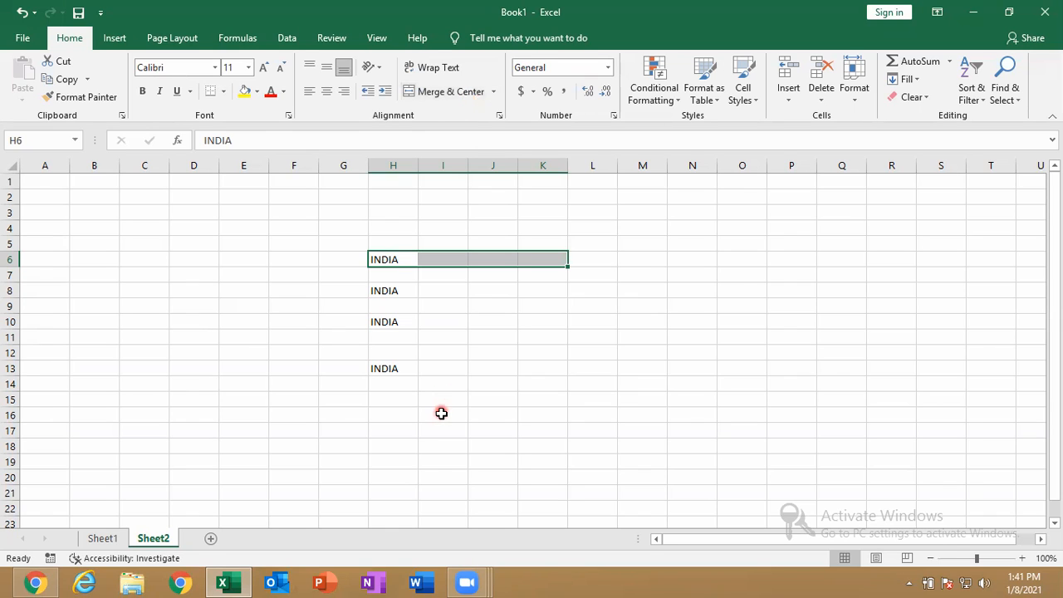
click(726, 542)
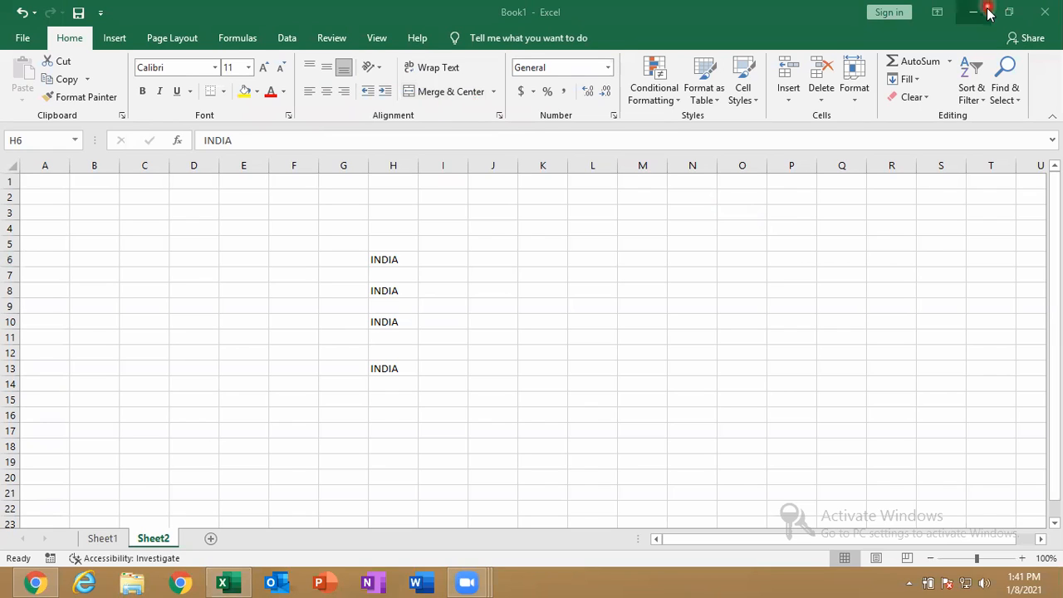
click(857, 93)
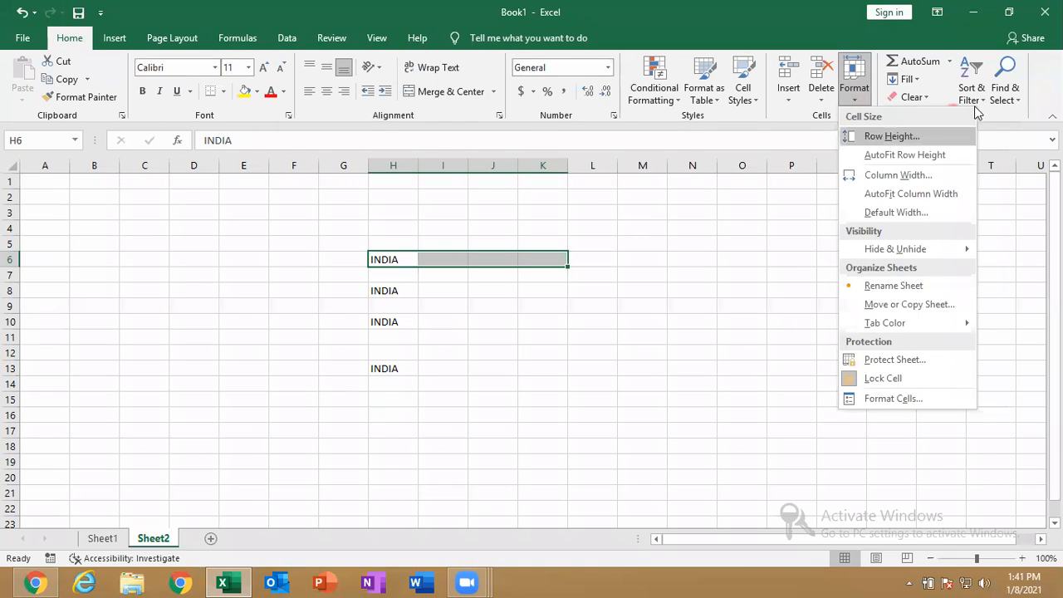
click(912, 79)
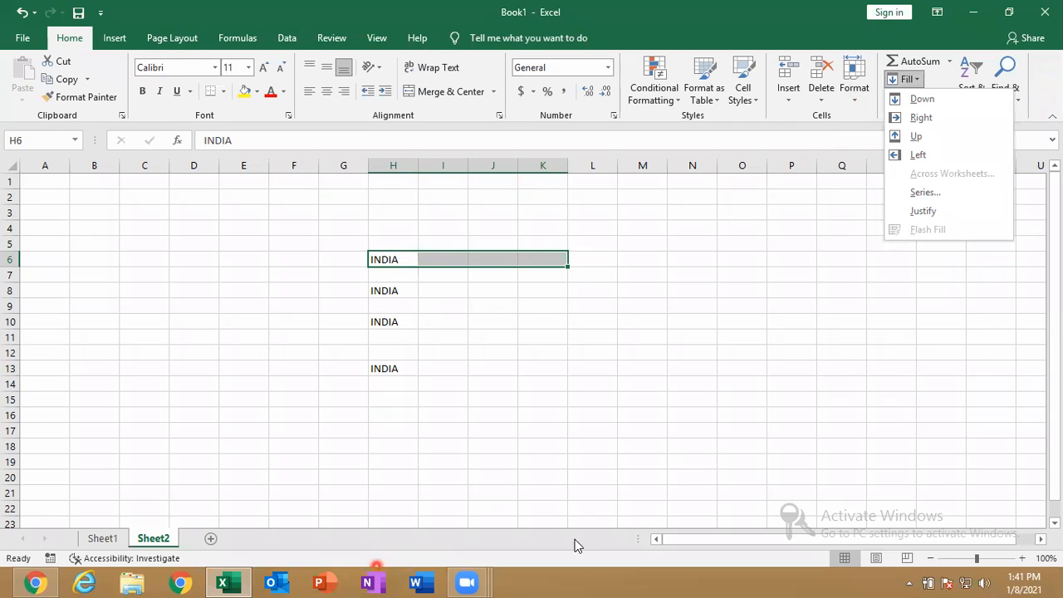
click(793, 267)
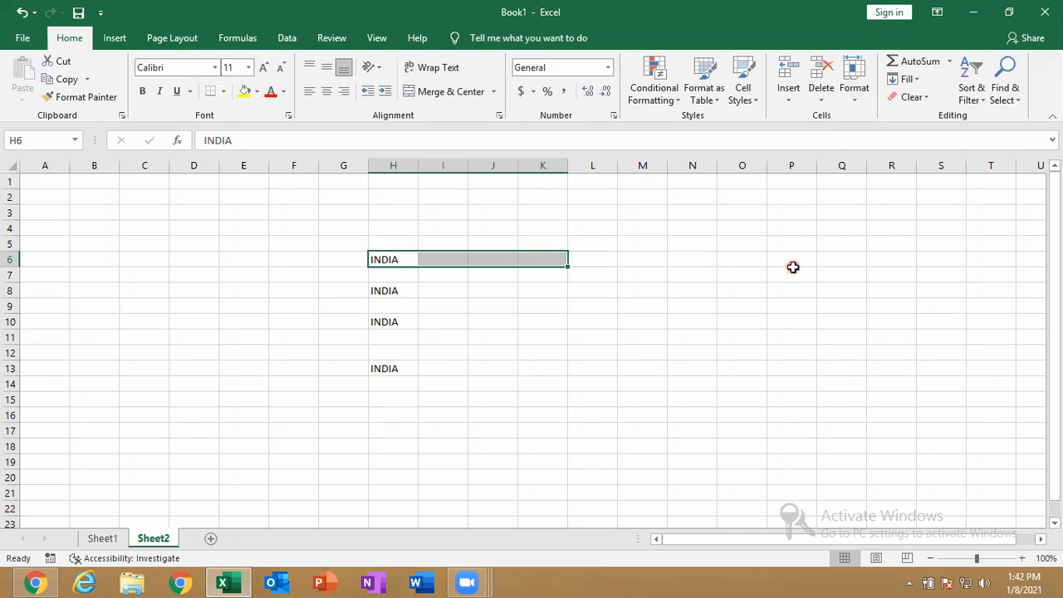
click(604, 141)
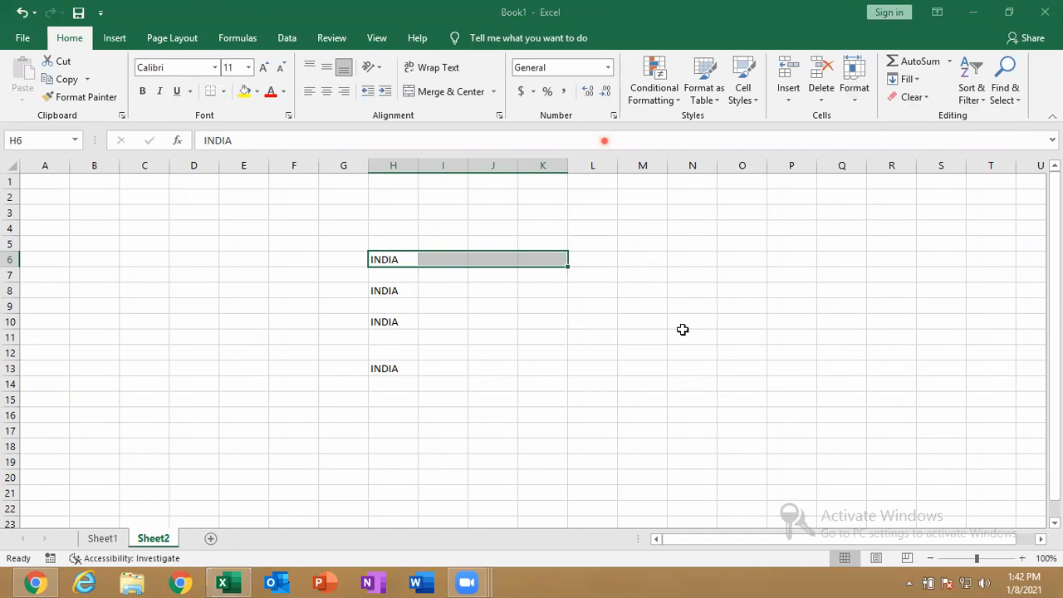
Add a new sheet and format column C as Currency
click(214, 540)
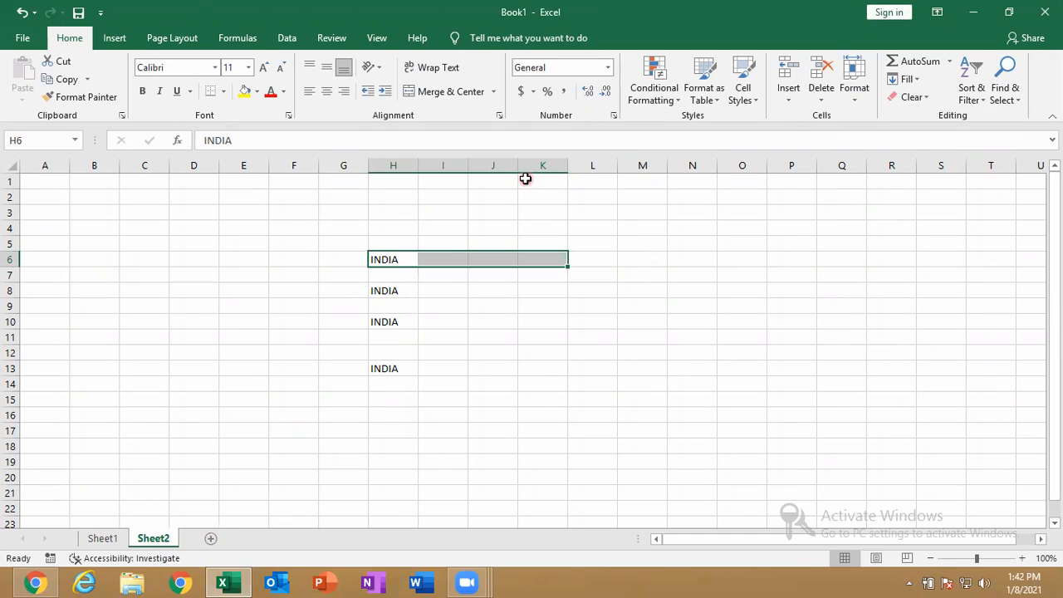
click(210, 538)
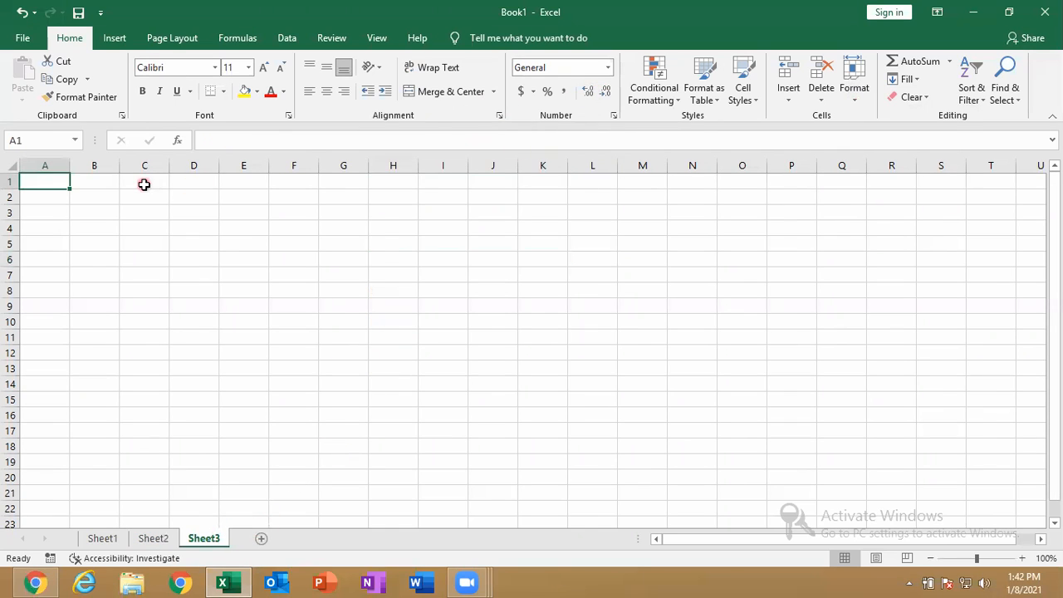
click(142, 160)
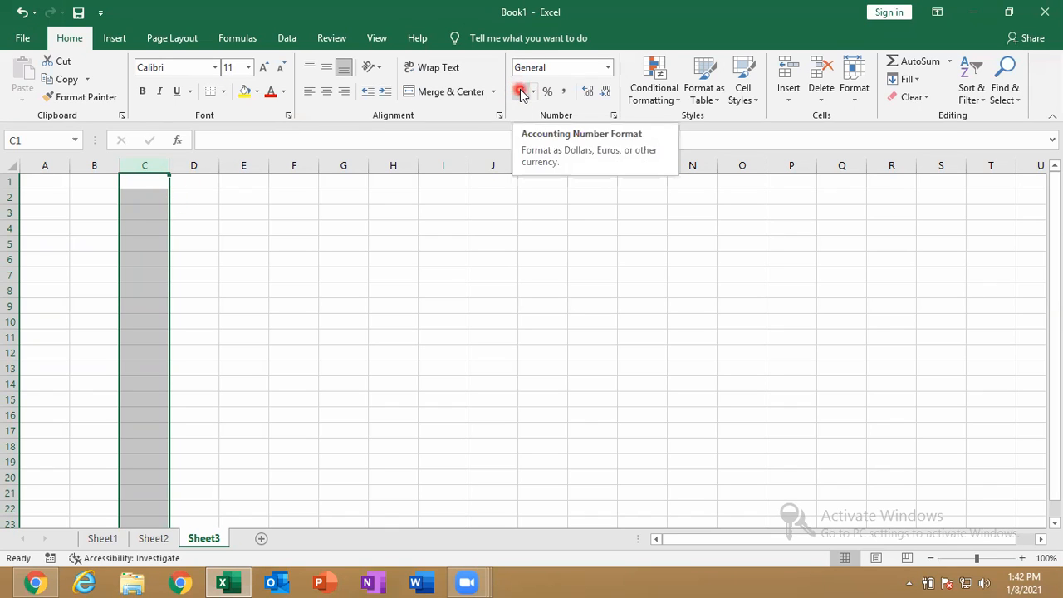
click(610, 69)
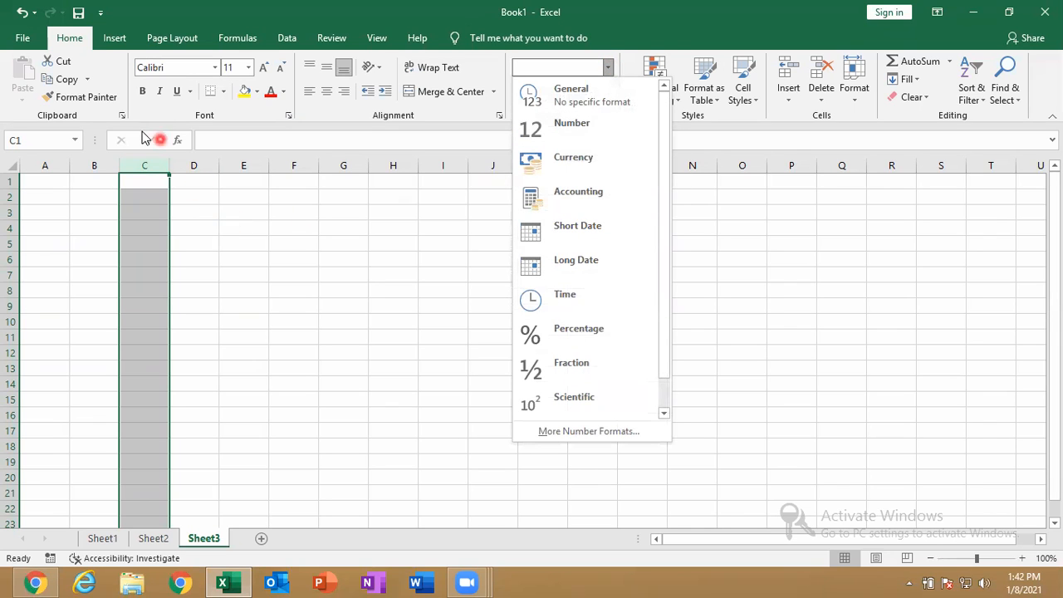
click(579, 167)
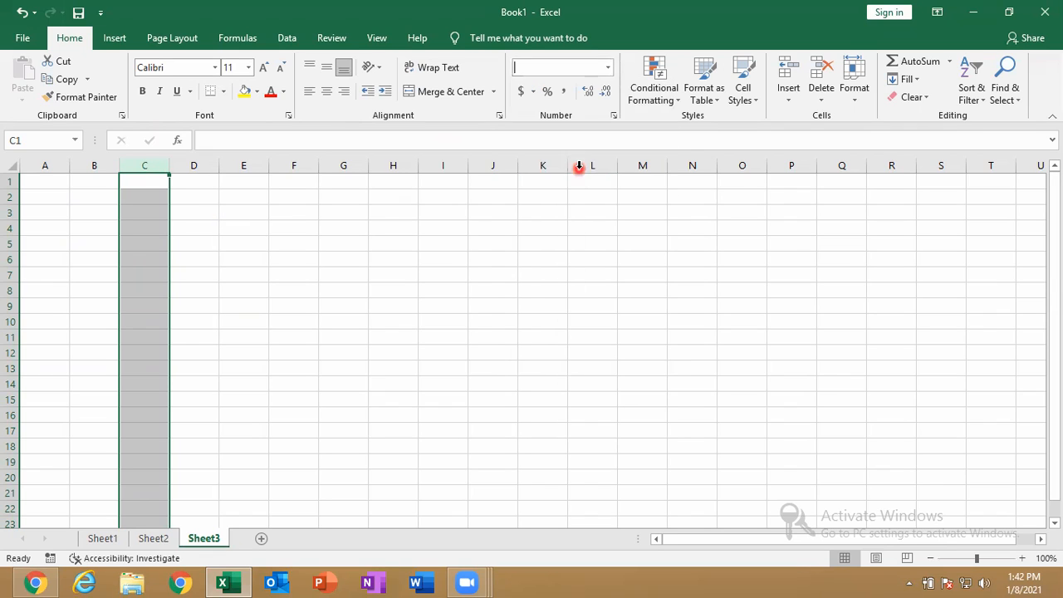
Enter 856, 5445, 56, 5445, 58 and 566 into C1:C6
text(856)
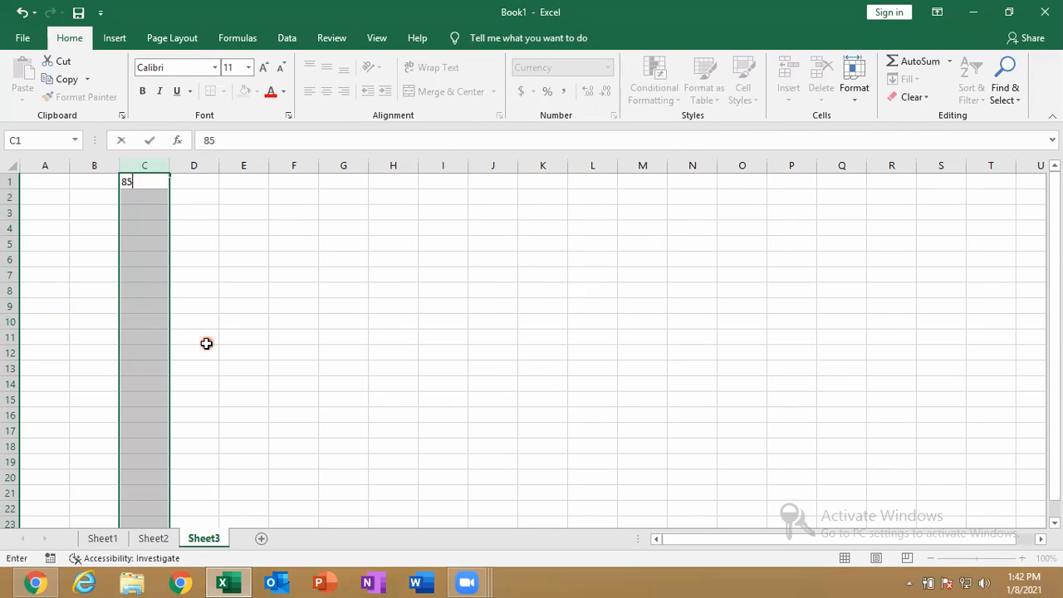
key(Return)
text(5445)
key(Return)
text(56)
key(Return)
text(5445)
key(Return)
text(58)
key(Return)
text(566)
key(Return)
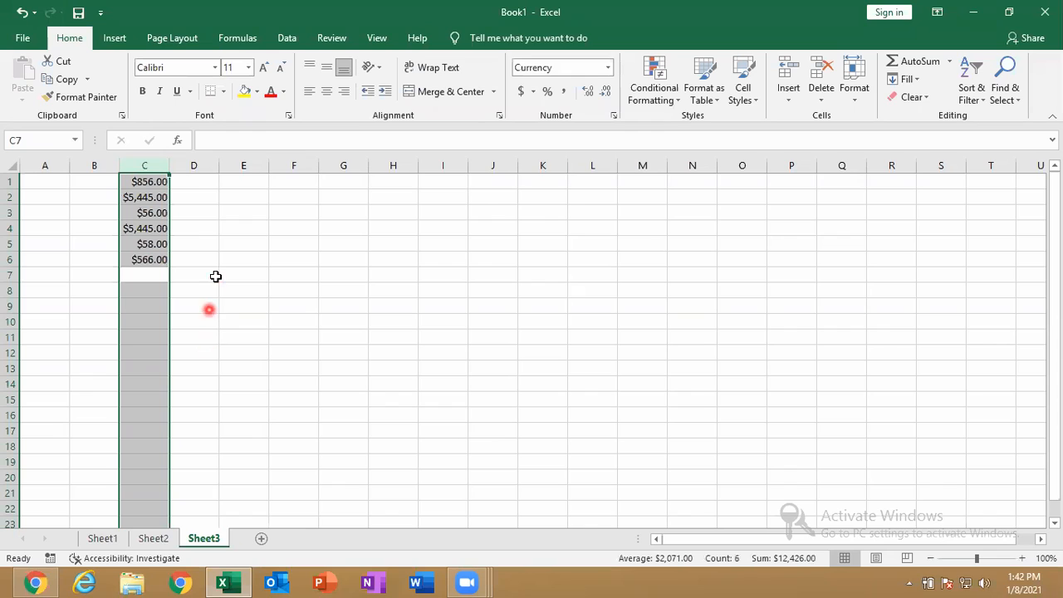
click(192, 160)
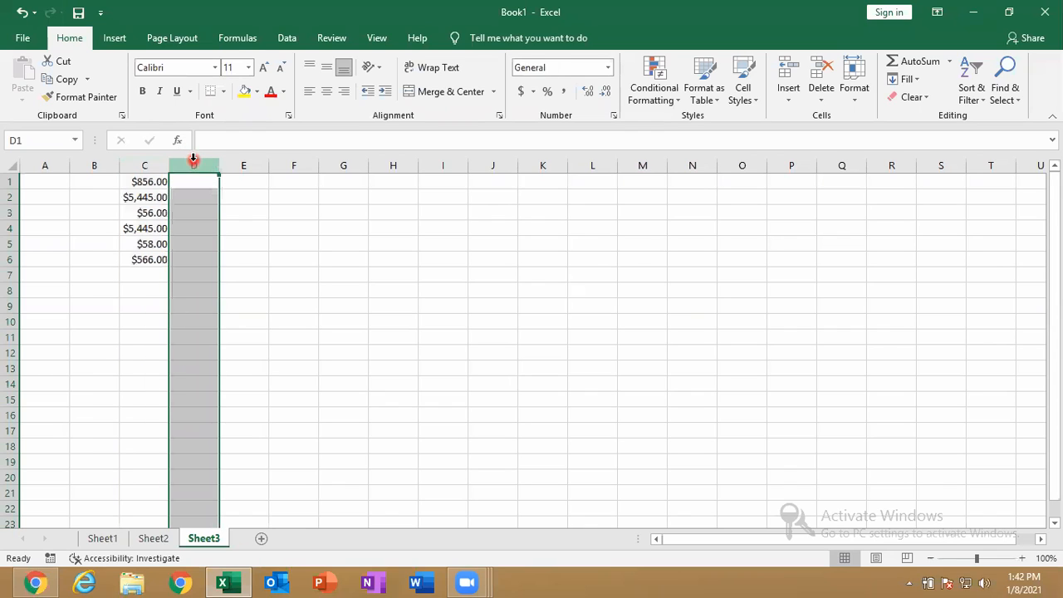
Format column D as Number and enter 871, 455, 569, 659 and J in D1:D5
click(608, 67)
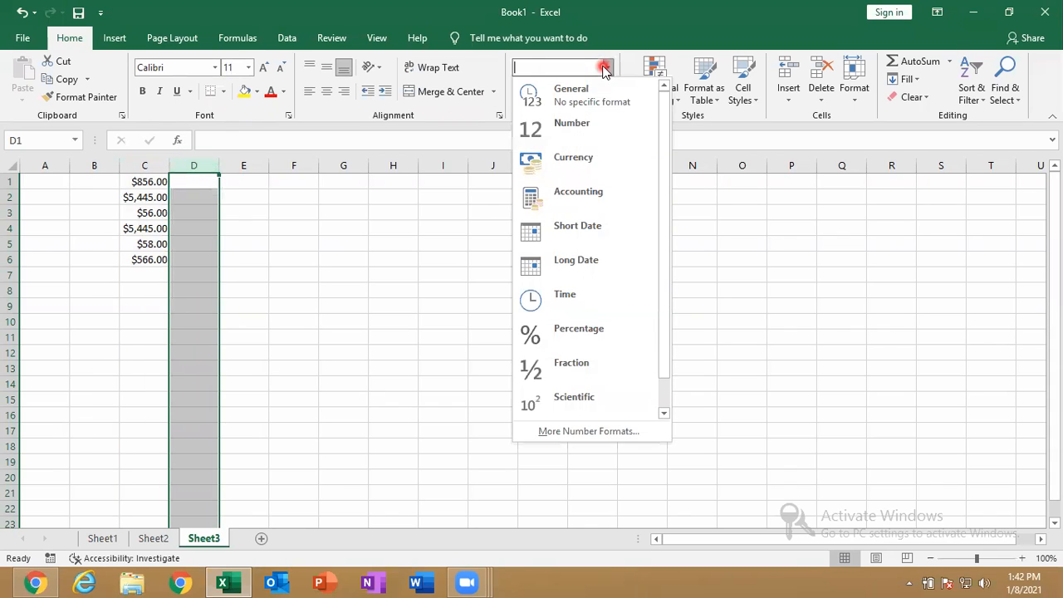
click(595, 124)
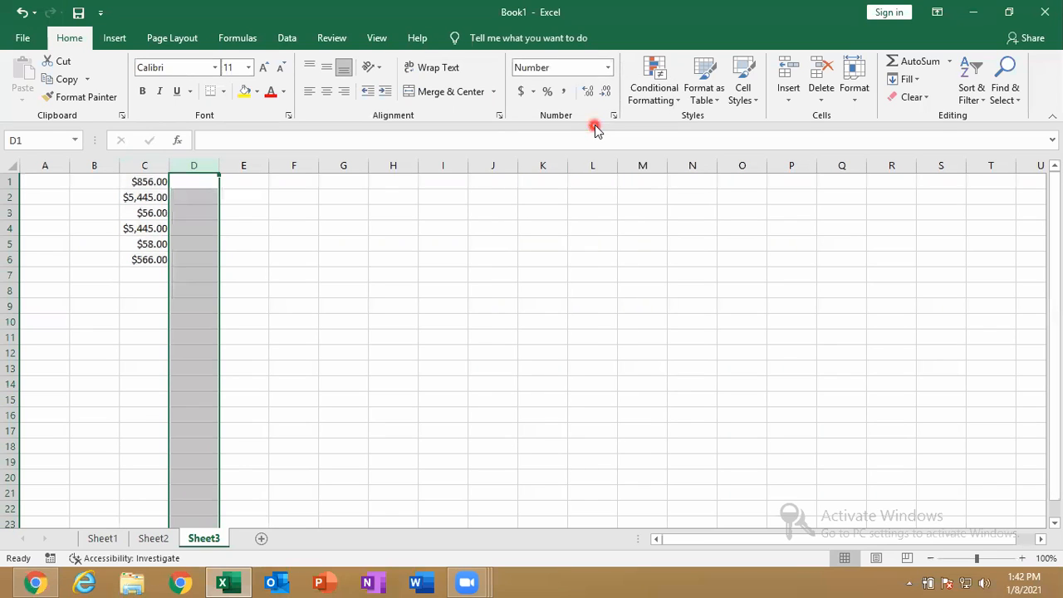
text(871)
key(Return)
text(455)
key(Return)
text(569)
key(Return)
text(659)
key(Return)
text(J)
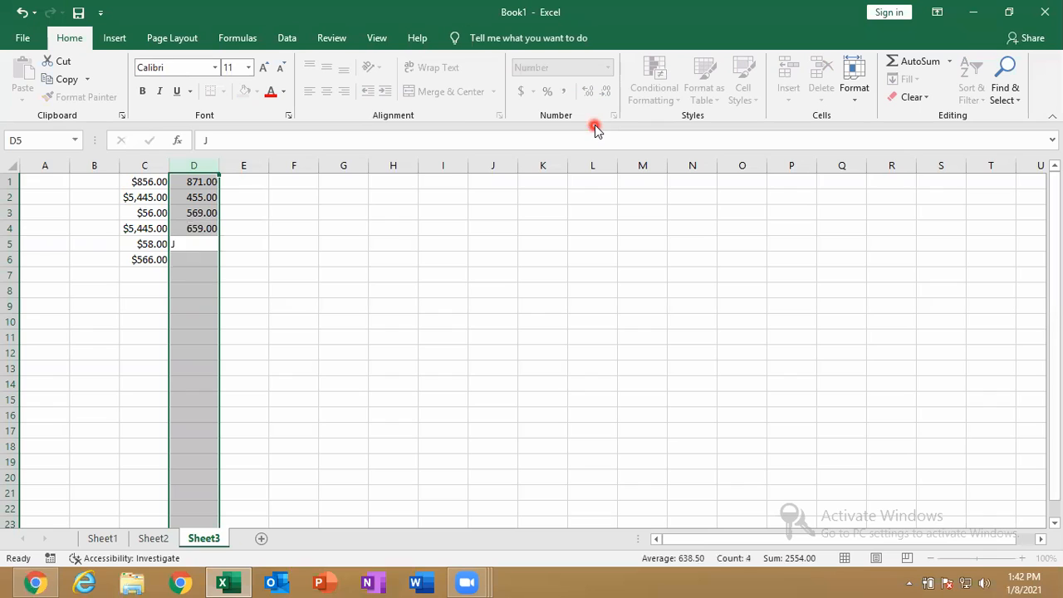
key(Return)
Add a letter entry in E5 beside D5 and recheck column D's format
click(206, 244)
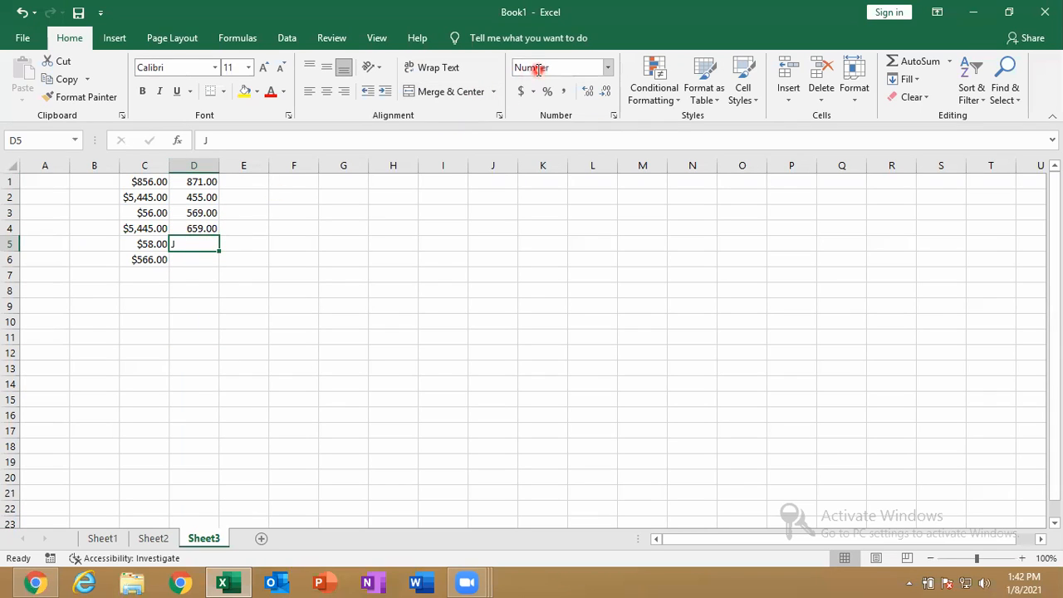
click(240, 250)
text(L)
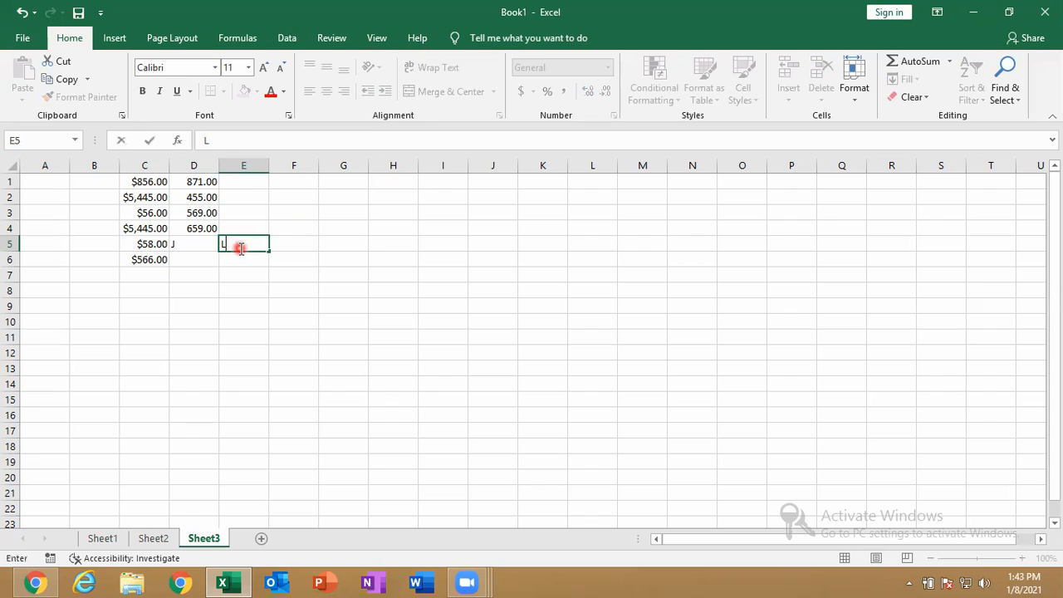
click(239, 249)
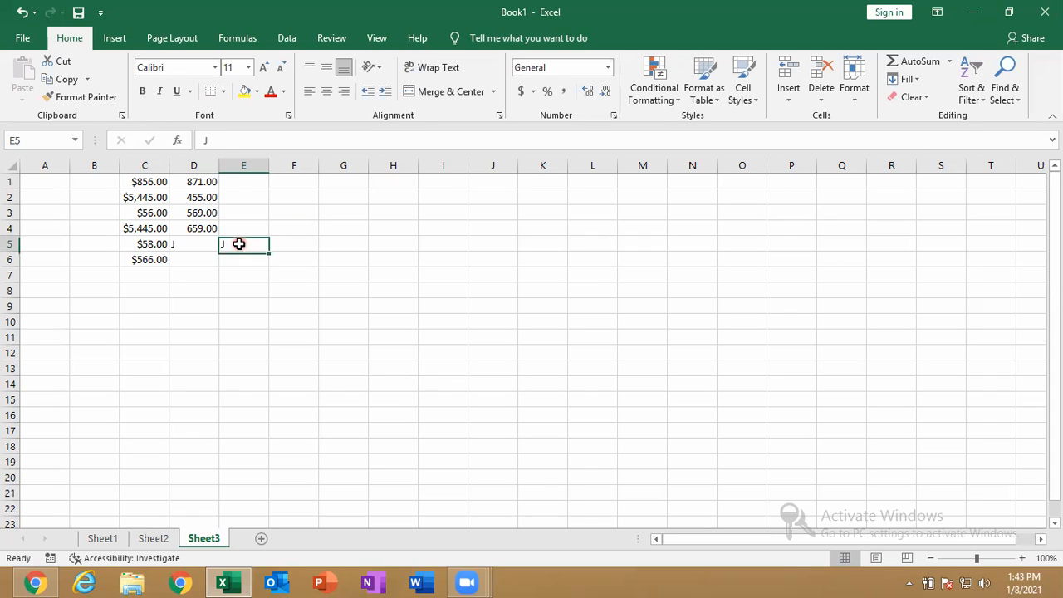
click(175, 245)
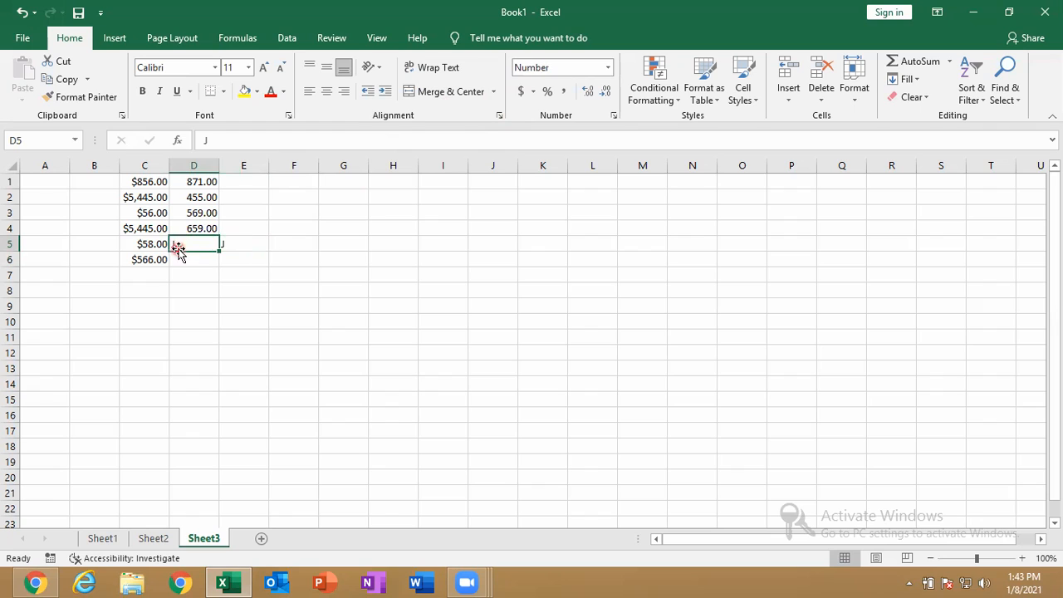
click(202, 166)
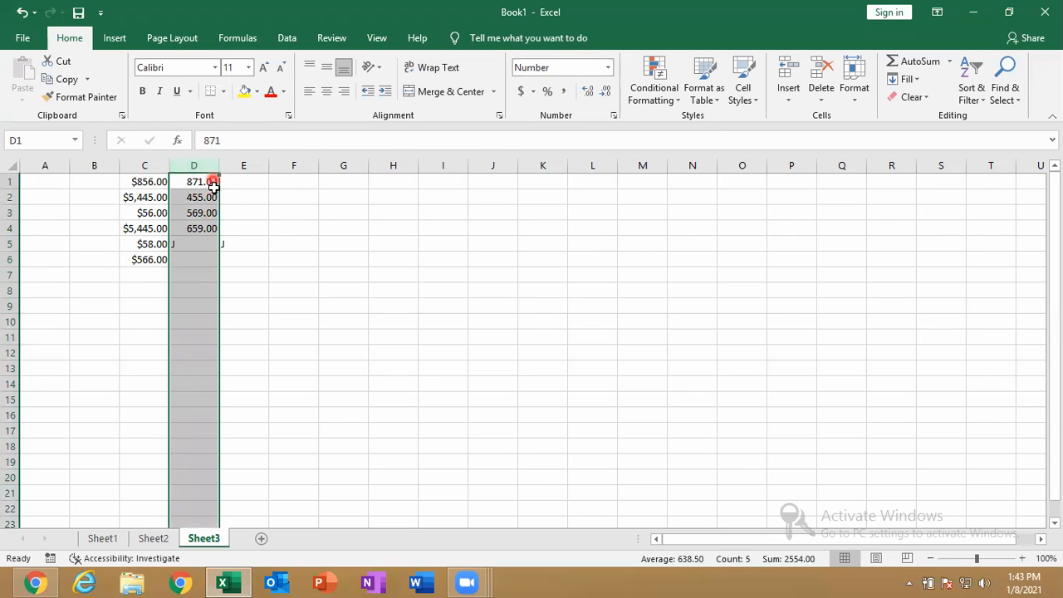
click(297, 166)
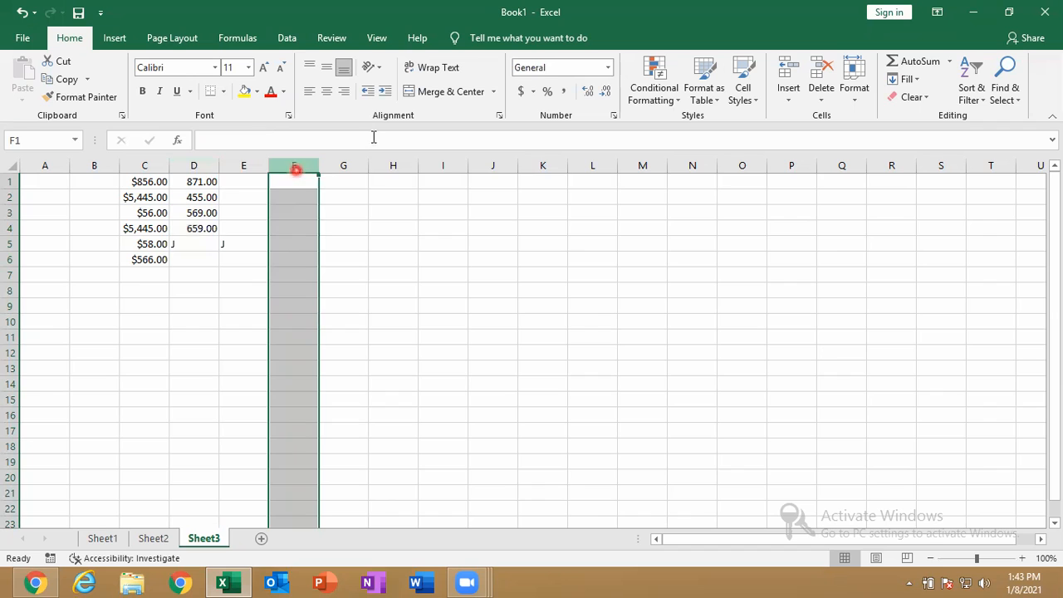
Set column F to General and enter INDIA001 in F1
click(608, 68)
click(582, 103)
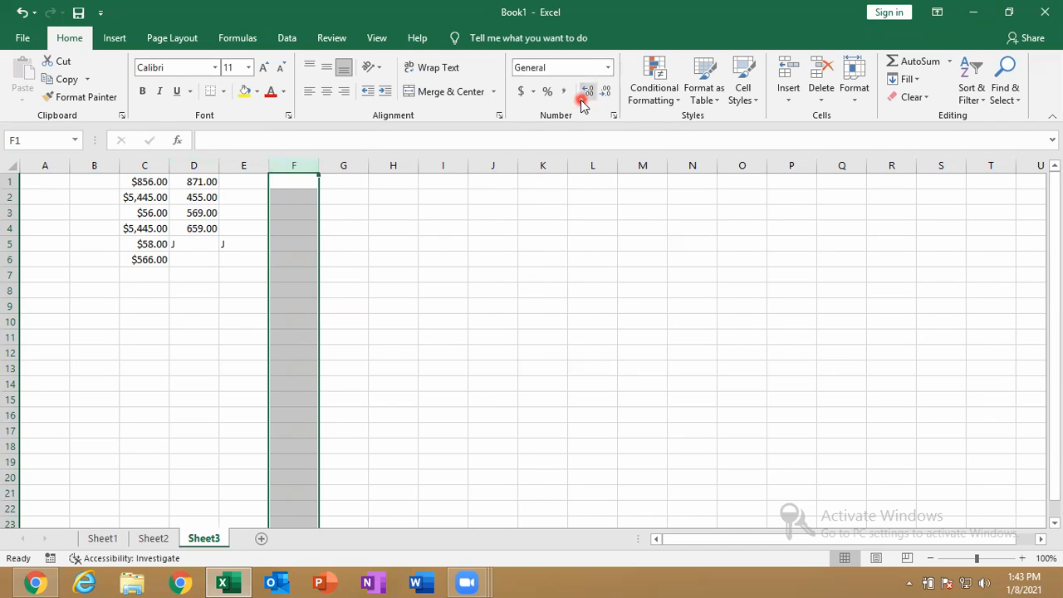
text(NI)
text(IND)
text(IA001)
key(Return)
text(.)
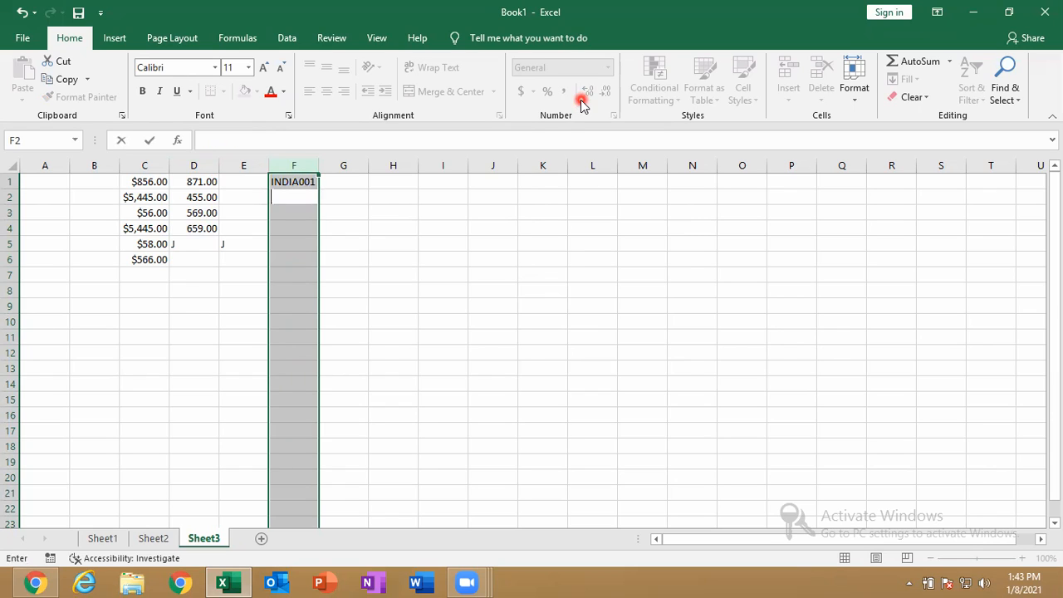
Format column G as Accounting and enter 85, 63 and 45 in G1:G3
click(343, 165)
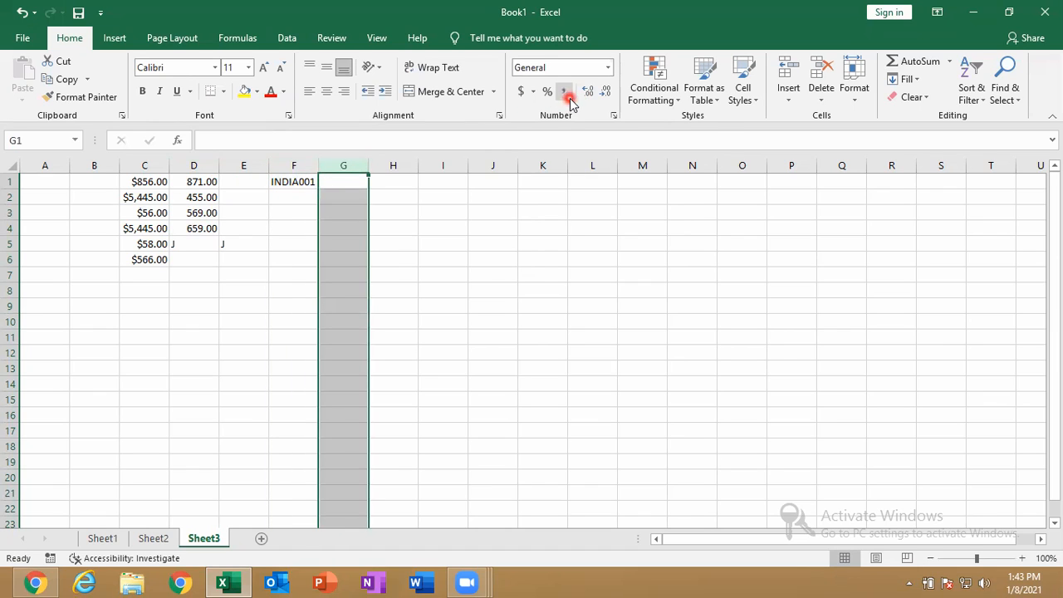
click(608, 67)
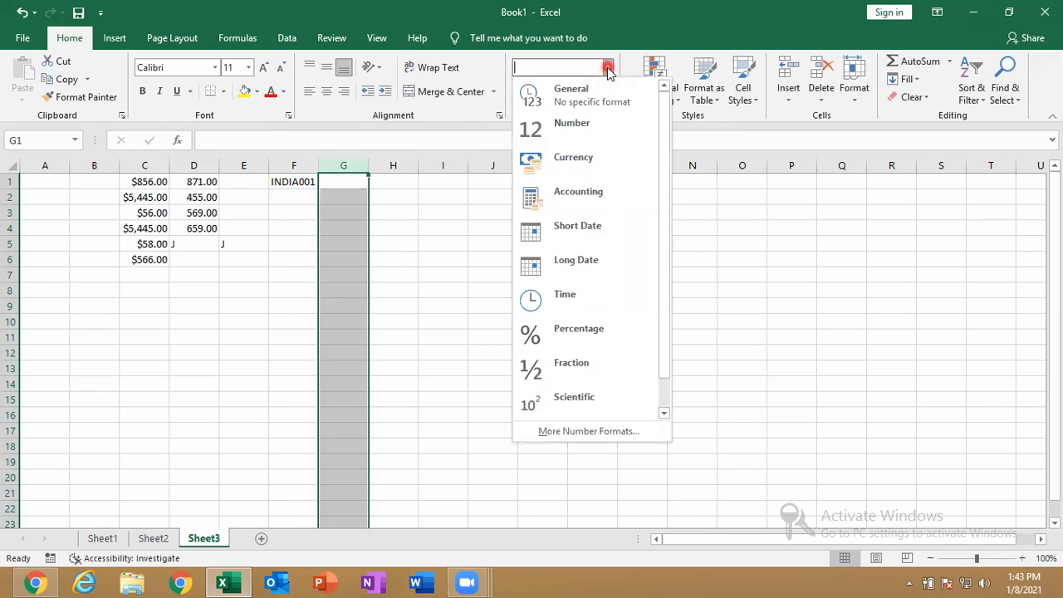
click(594, 209)
text(85)
key(Return)
text(63)
key(Return)
text(45)
key(Return)
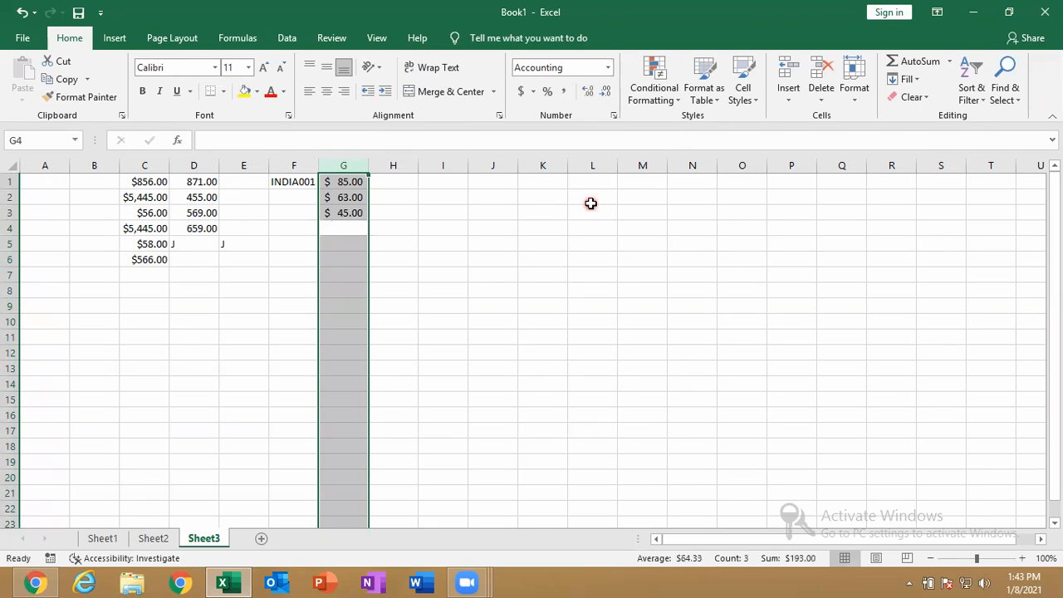
Format column H as Short Date, enter 85 in H1 (3/25/1900), and widen column H
click(399, 163)
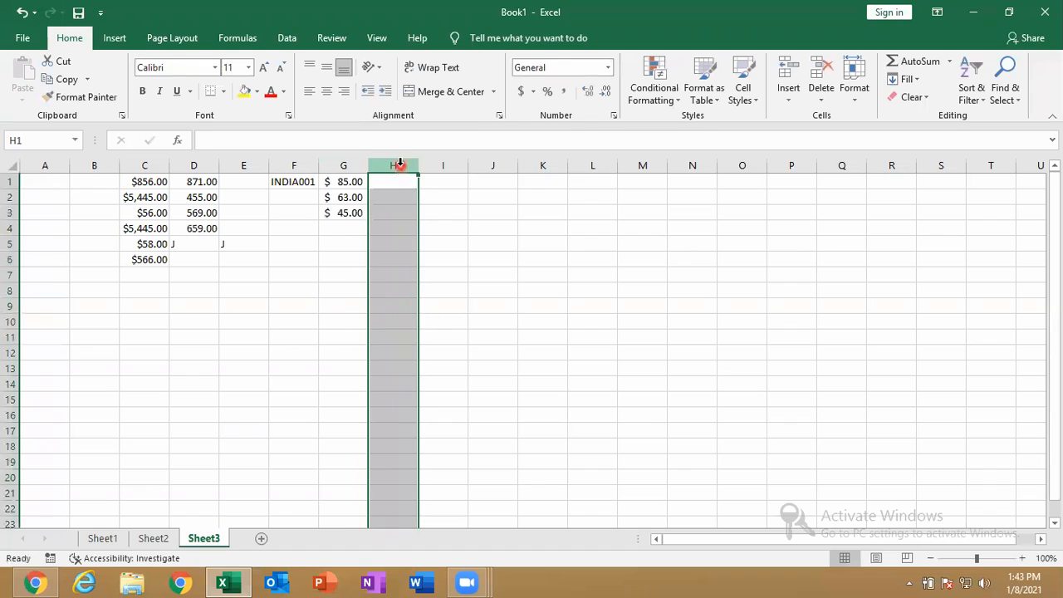
click(607, 68)
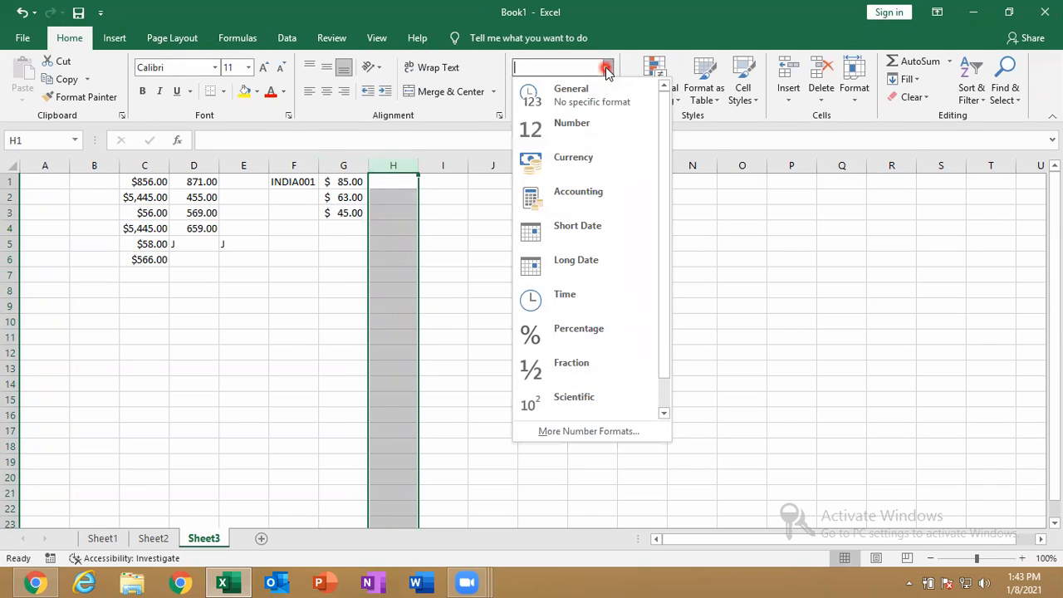
click(595, 229)
text(85)
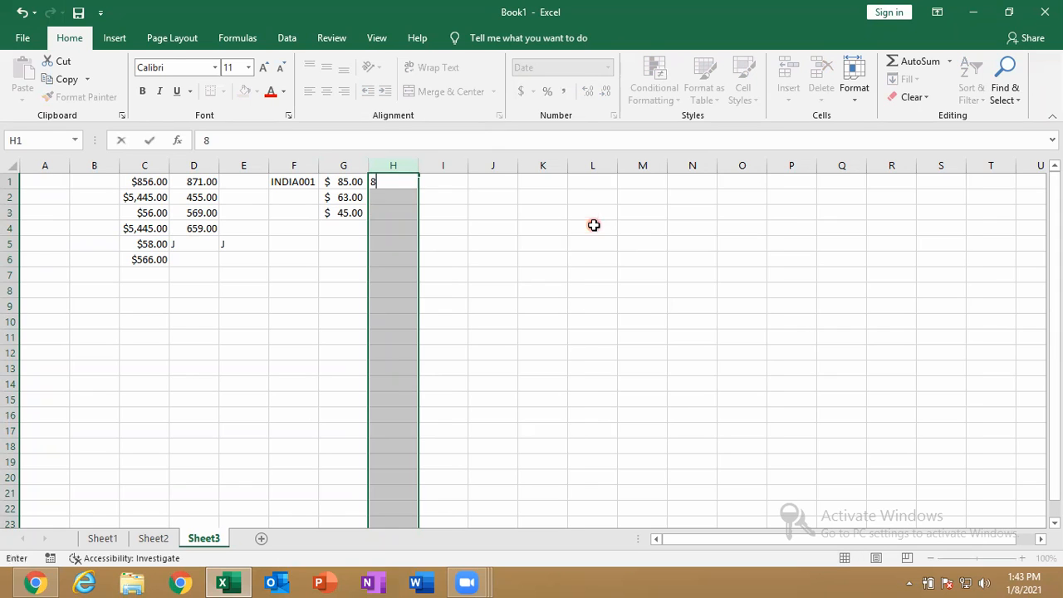
key(Return)
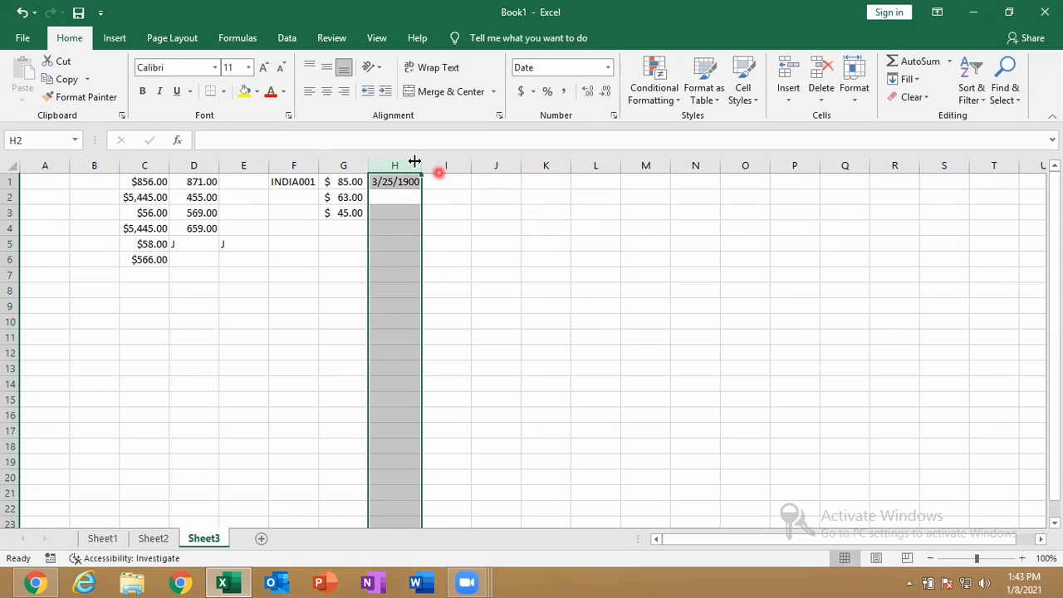
drag(421, 166, 454, 166)
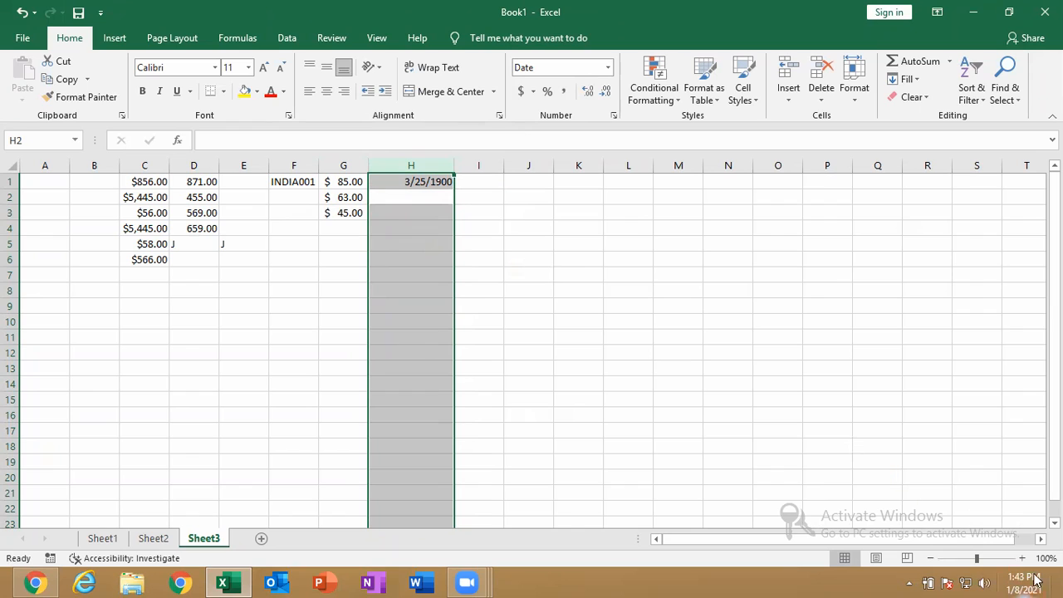
mouse_move(1018, 580)
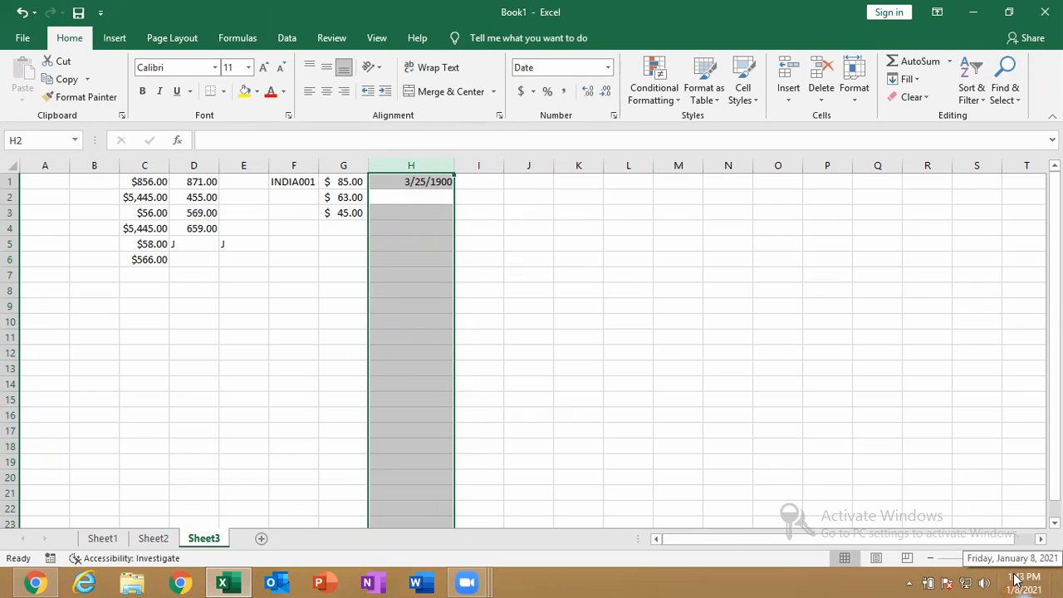
click(998, 560)
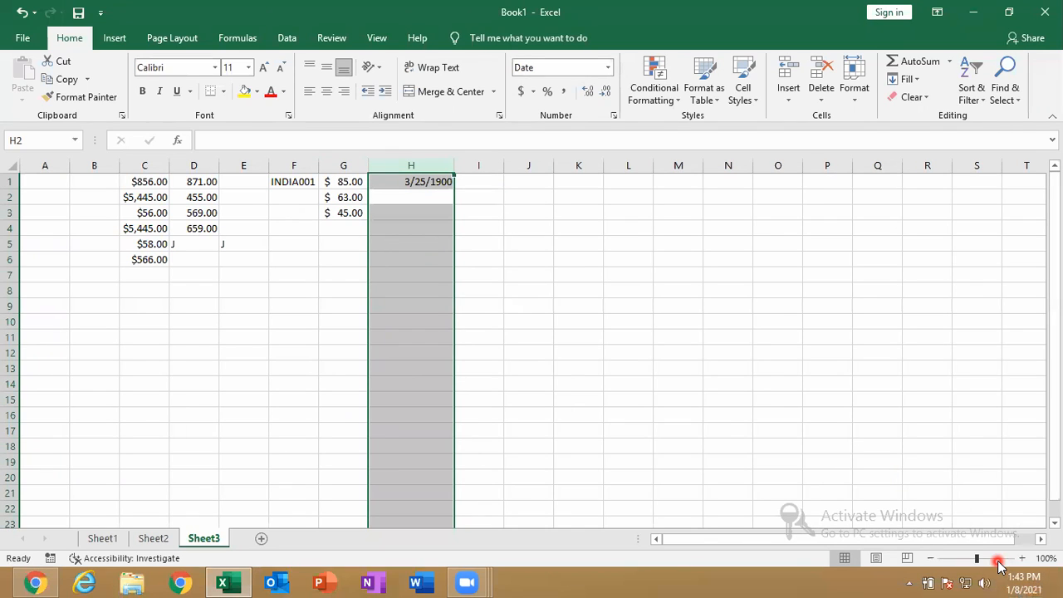
Enter M/D/Y in J2 and the date 01/01/1900 in J3
click(517, 199)
text(M/D/Y)
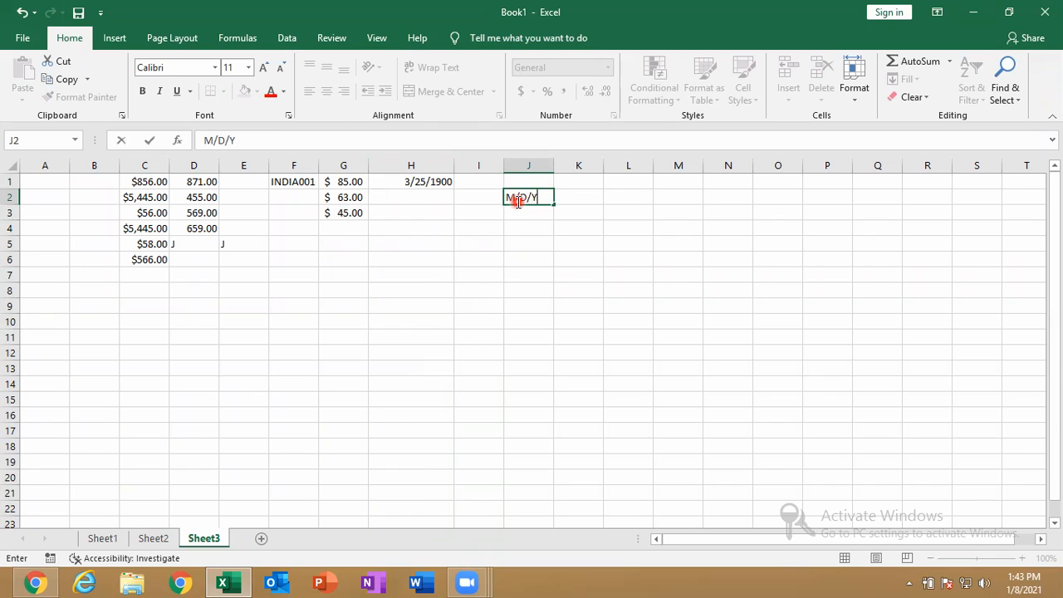
key(Return)
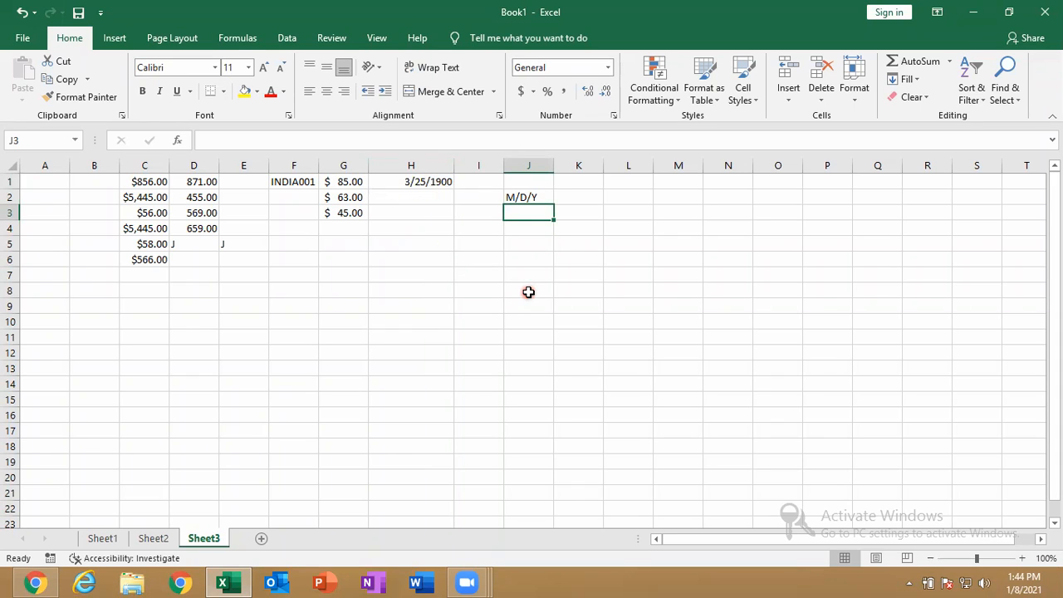
text(01/01/1900)
key(Return)
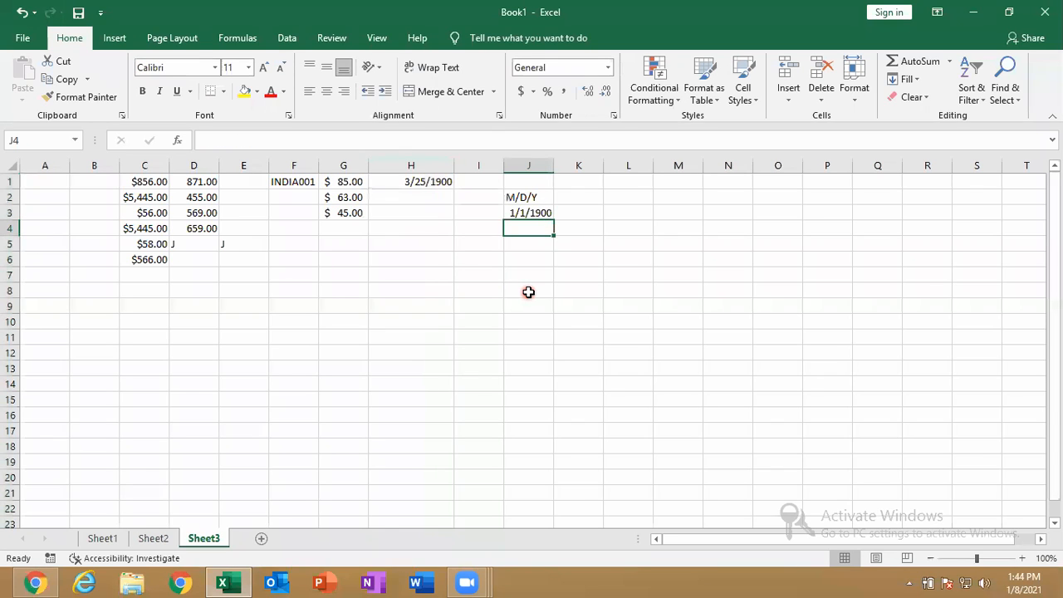
click(536, 213)
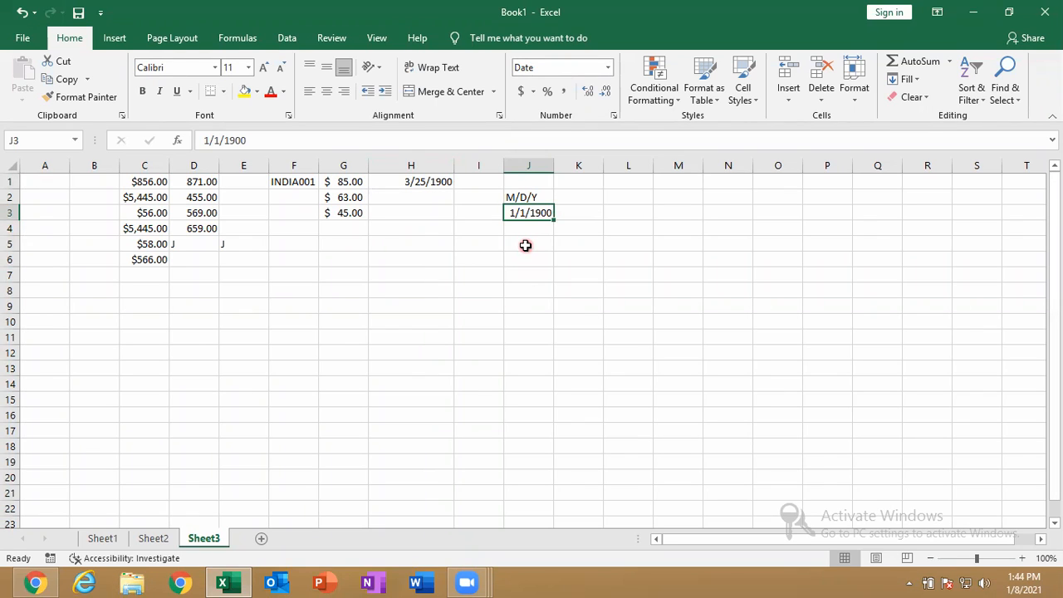
Enter 01/01/1899 in J4 and 10/10/1900 in J5
key(Return)
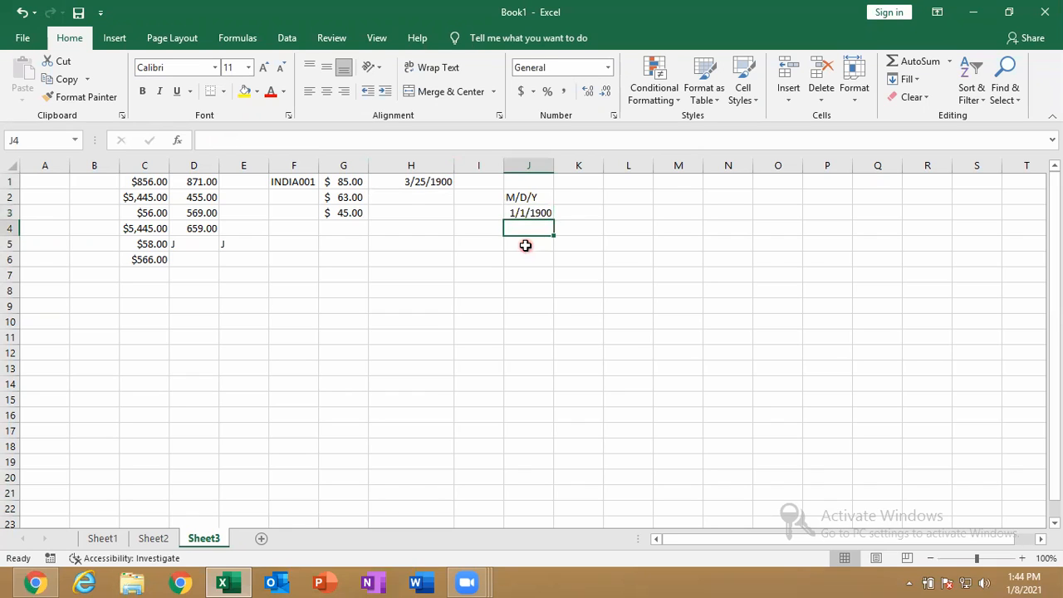
text(01/01/1899)
key(Return)
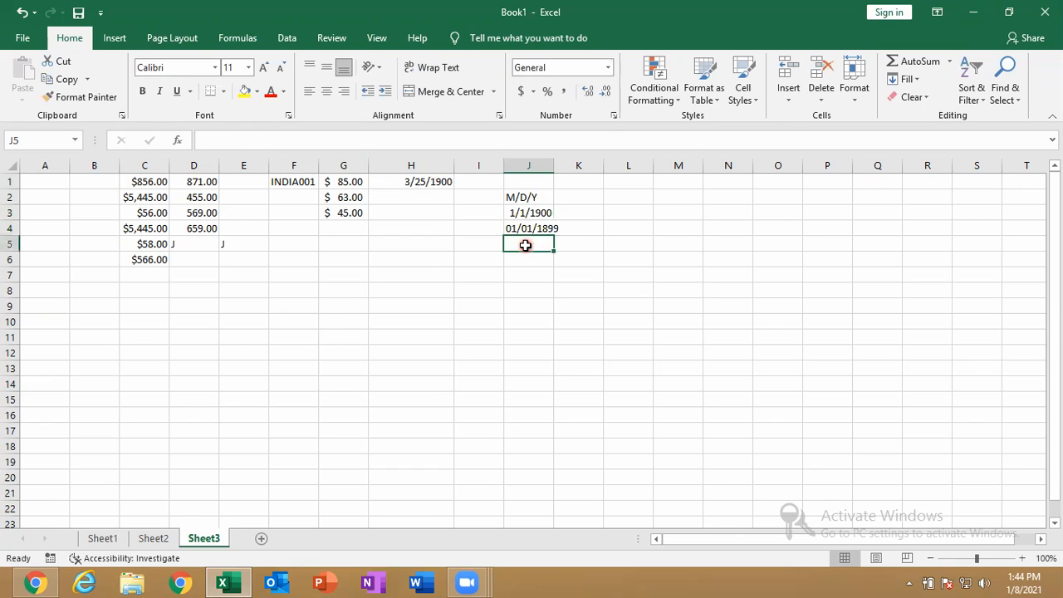
click(528, 230)
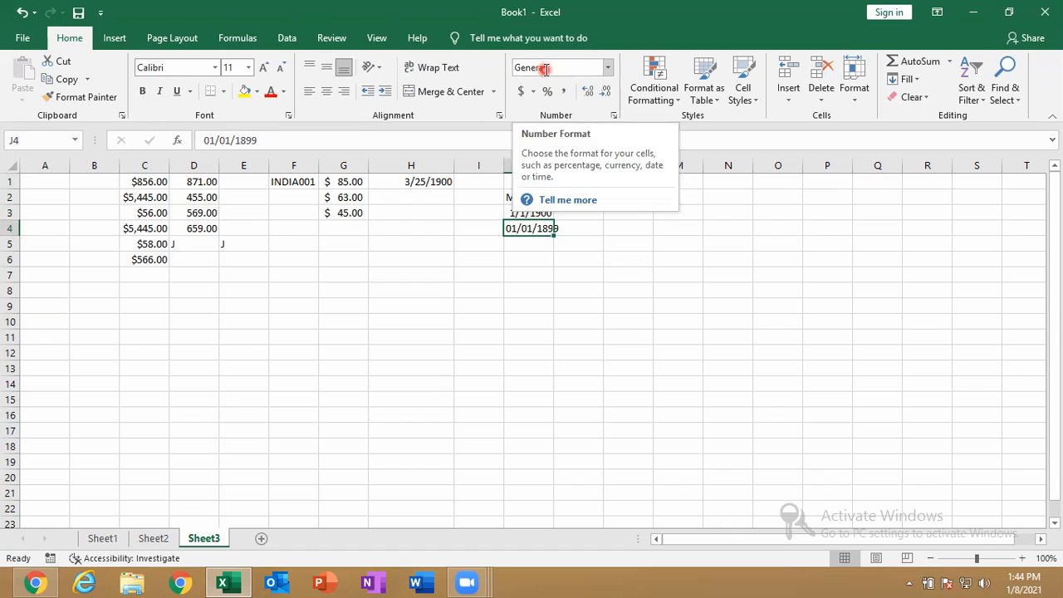
click(522, 244)
text(10/10/1900)
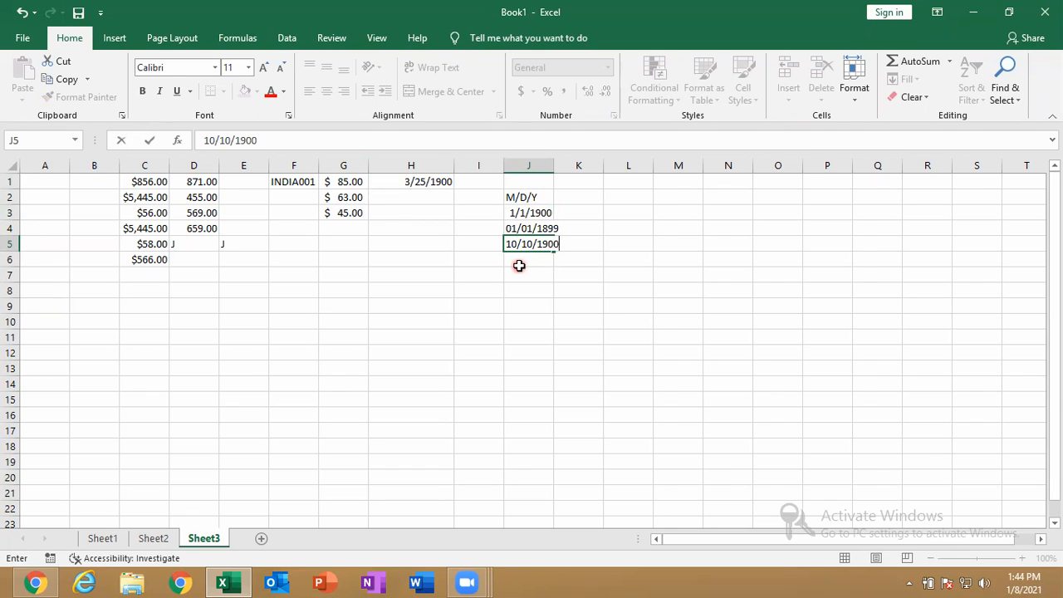
key(Return)
click(536, 244)
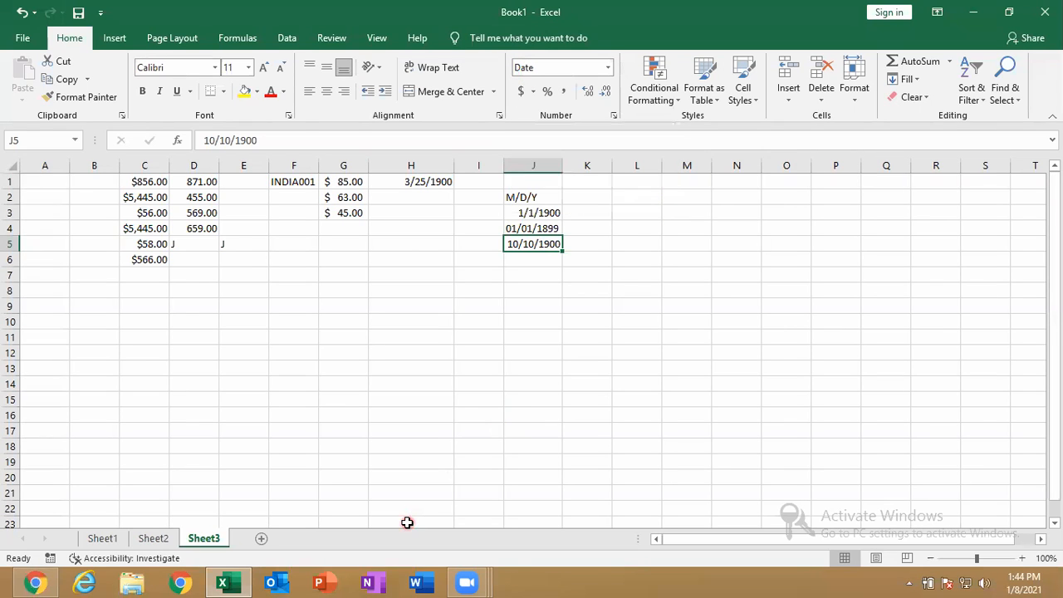
Try launching NOTEPAD from the Windows Run box, dismissing the cannot-find error
key(super+r)
text(ST)
key(BackSpace)
key(BackSpace)
text(NOTR)
key(BackSpace)
text(EPAD)
key(Return)
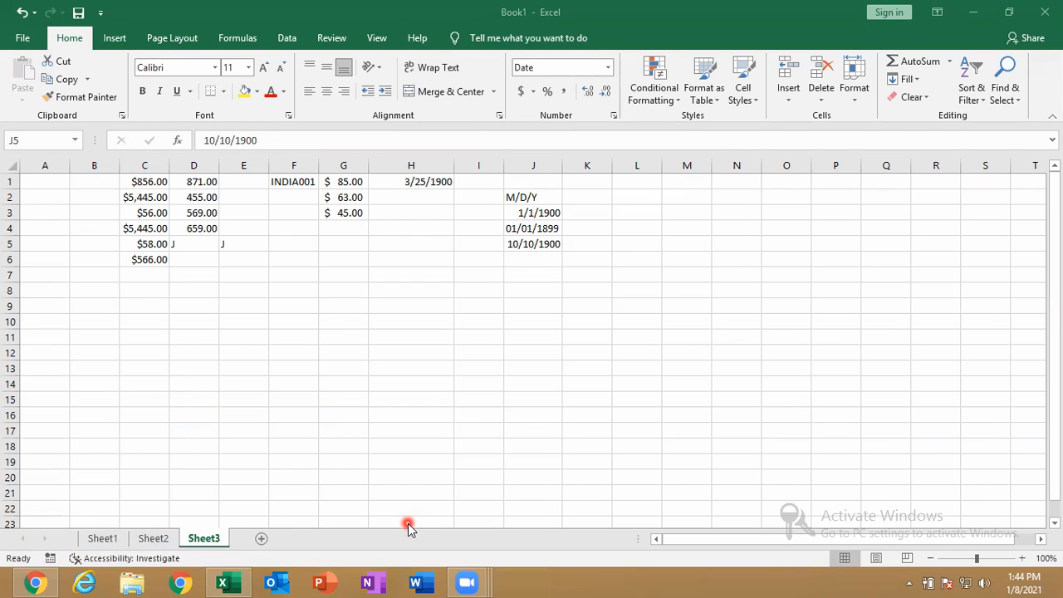
key(Return)
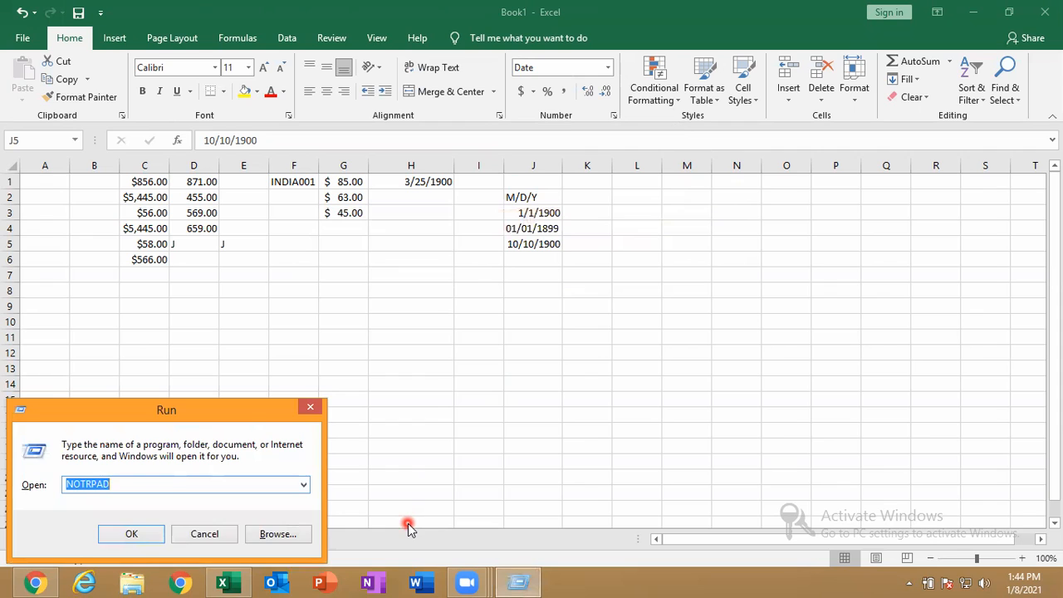
Launch Notepad maximized, write 'EXCEL CAN UNDERSTAND THE DATE AFTER ( 01-01-1900)', then minimize it
text(NOTEPAD)
key(Return)
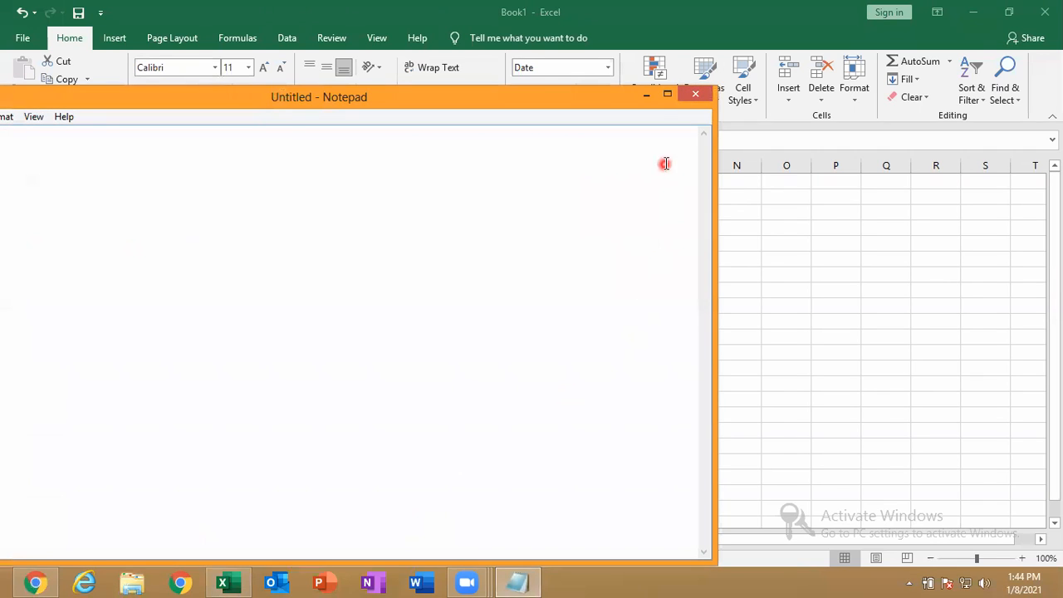
click(667, 93)
text(EXCEL CAN UNDERSTAND THE DATE)
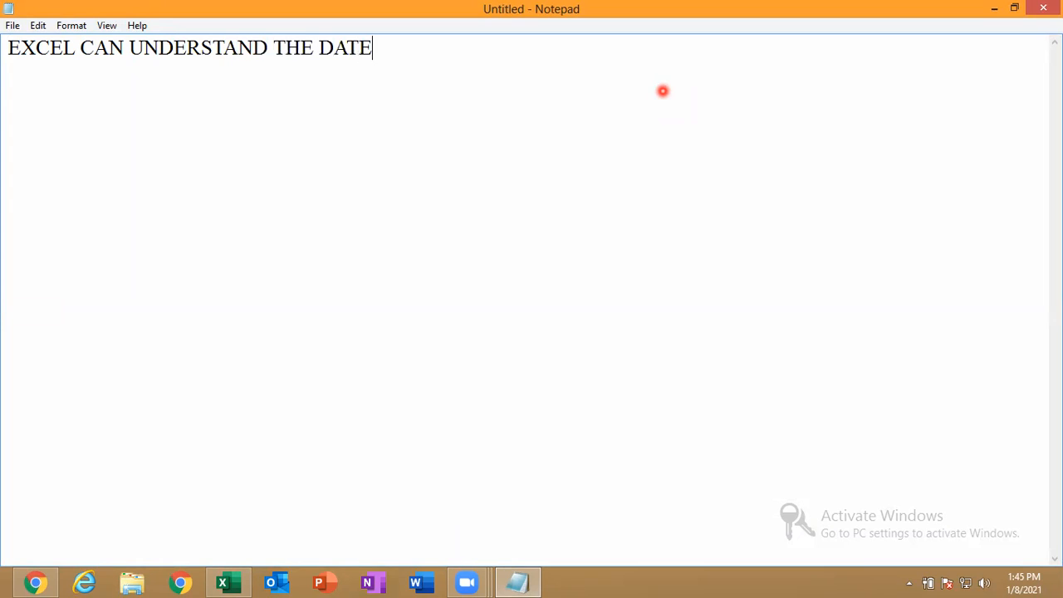
text( AFTER ( 01-01)
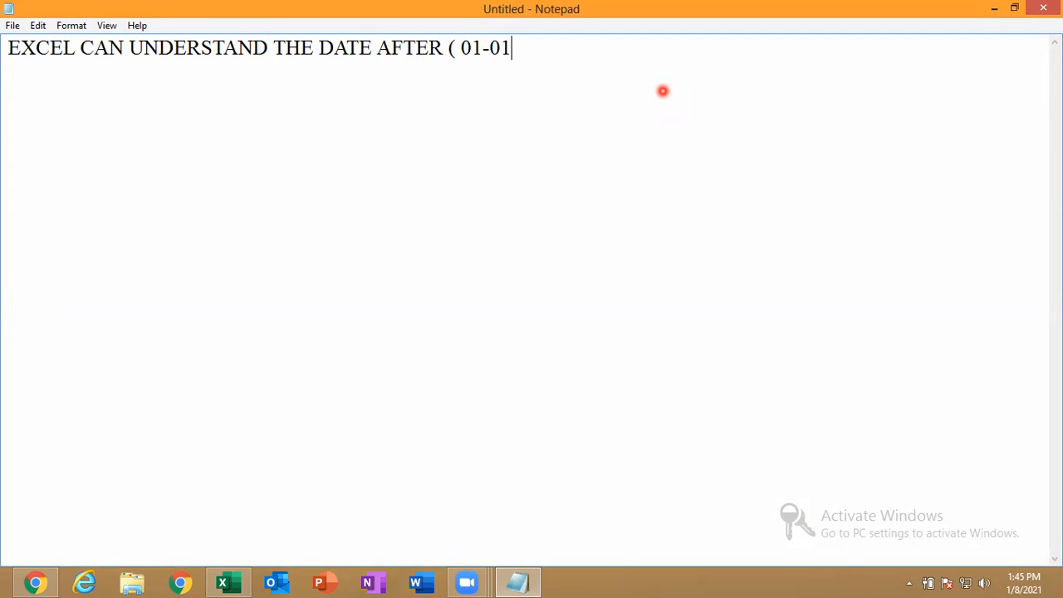
text(-1900))
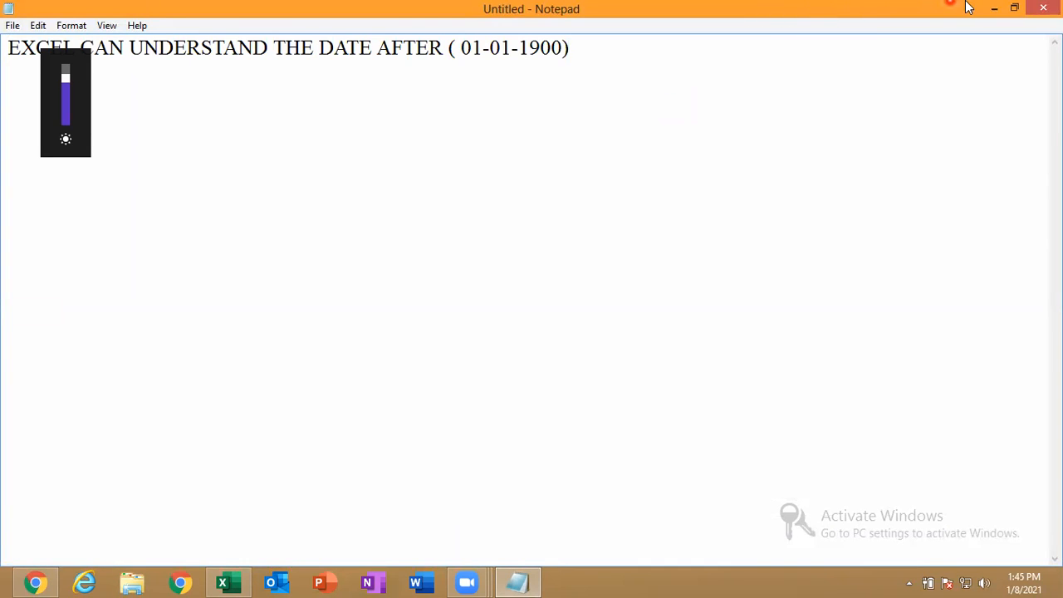
click(993, 8)
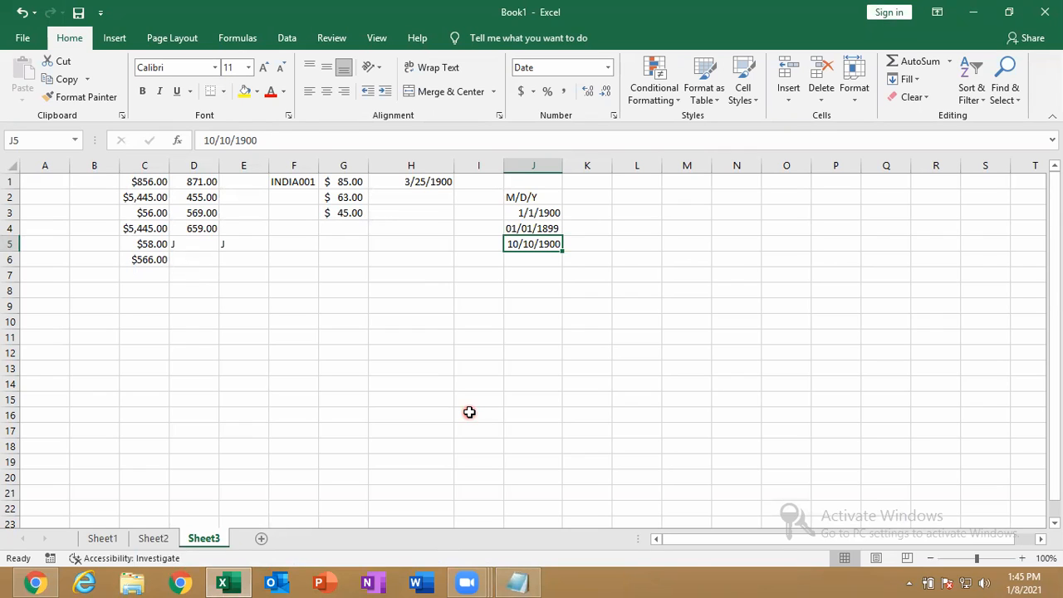
Apply the Long Date format to column H and widen the column to fit
click(538, 214)
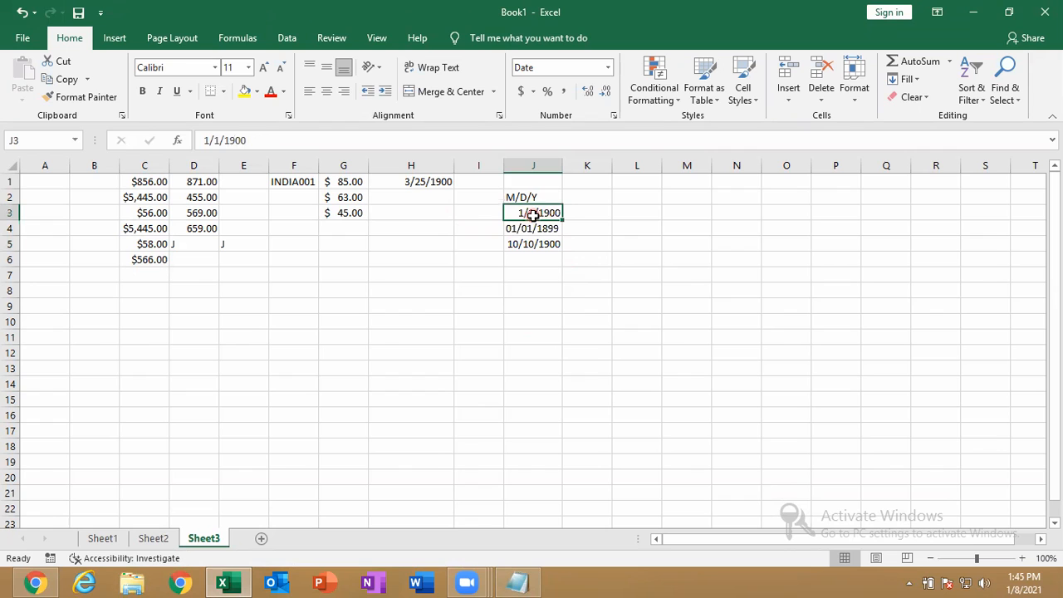
click(608, 68)
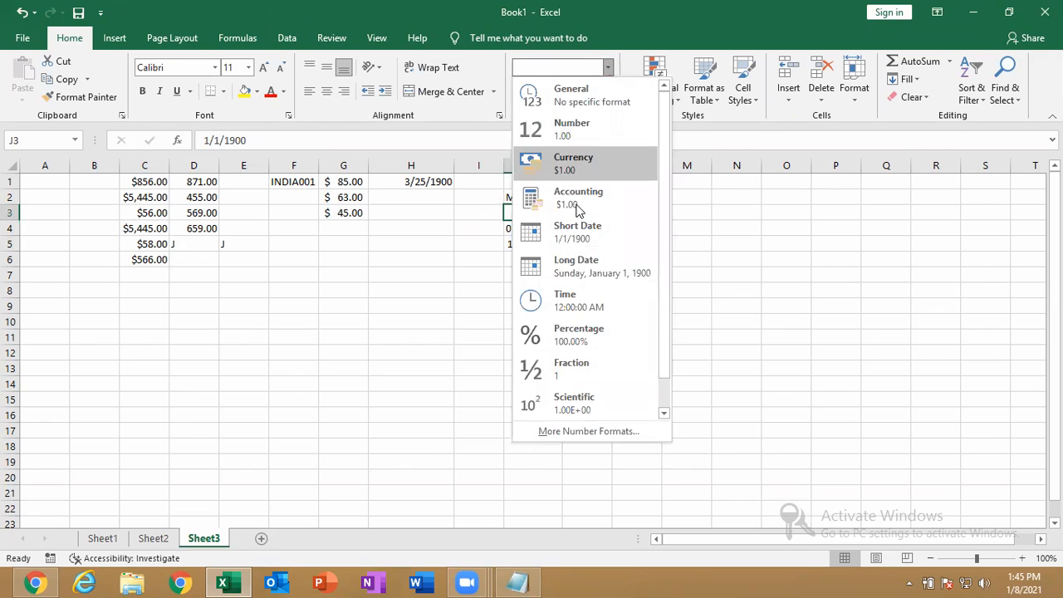
click(427, 390)
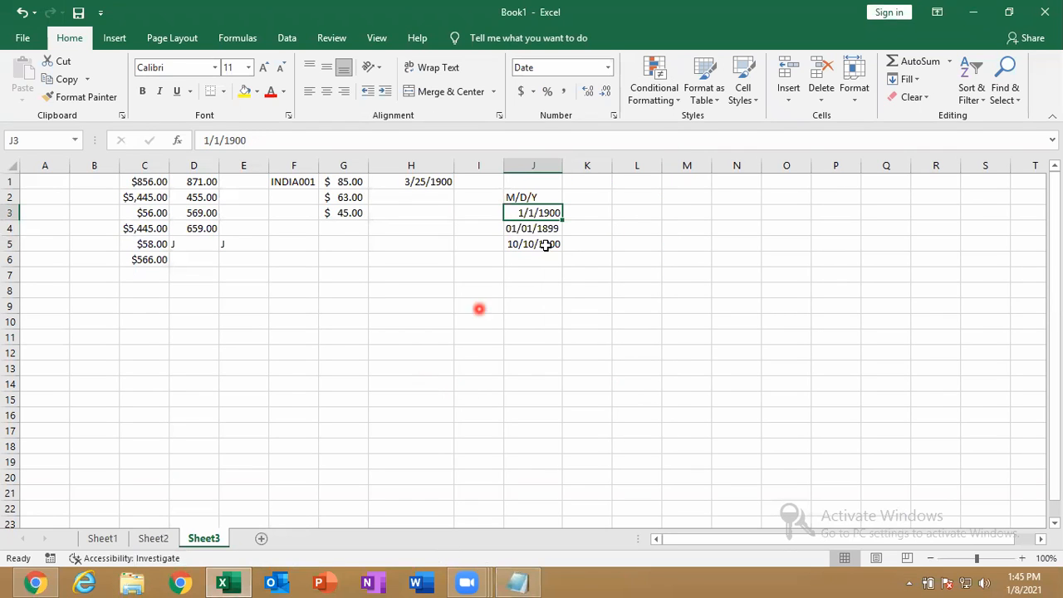
click(428, 166)
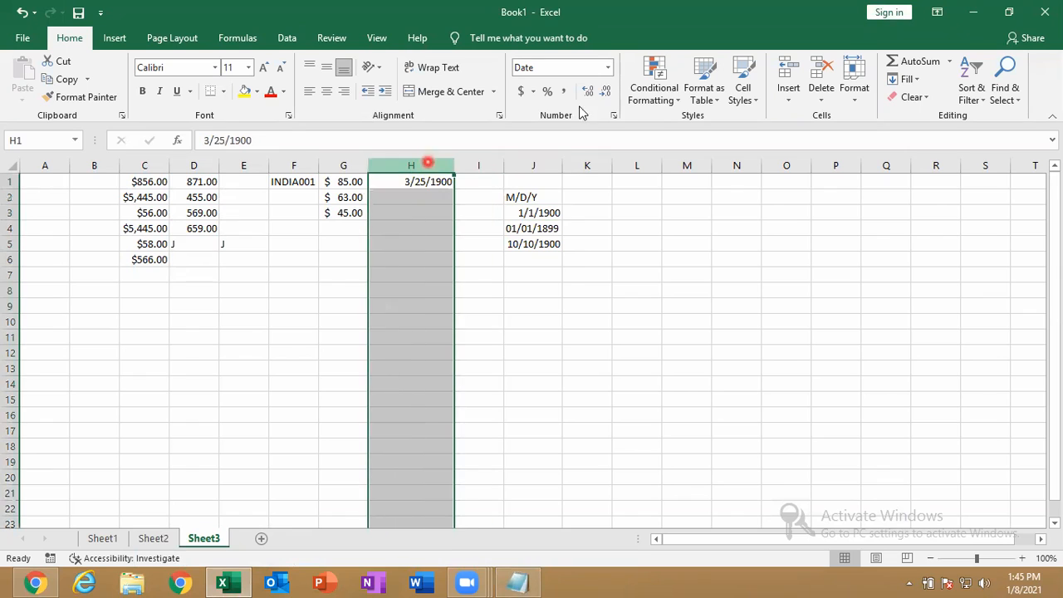
click(608, 68)
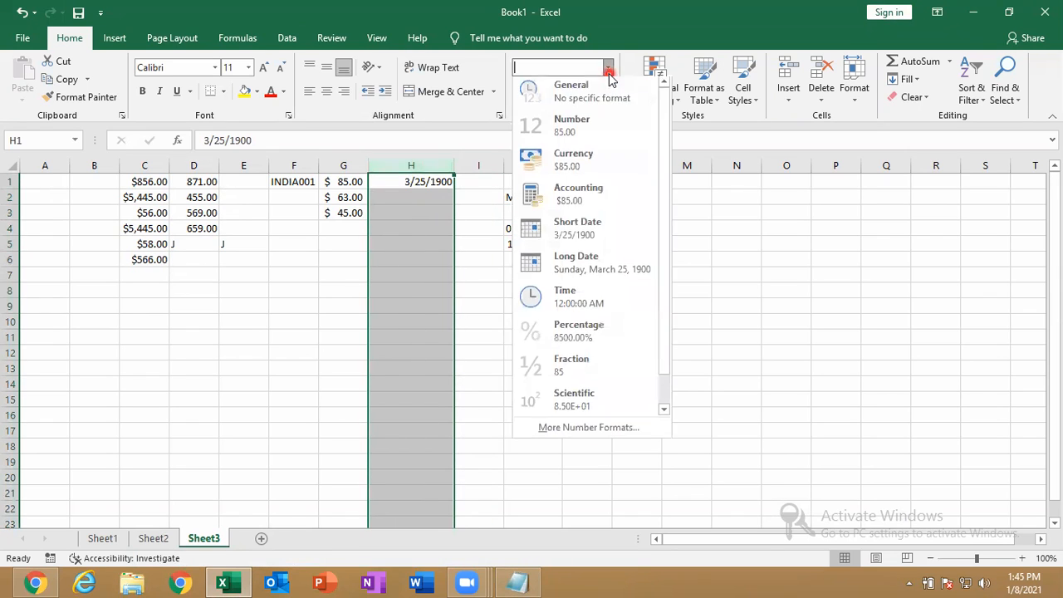
click(570, 266)
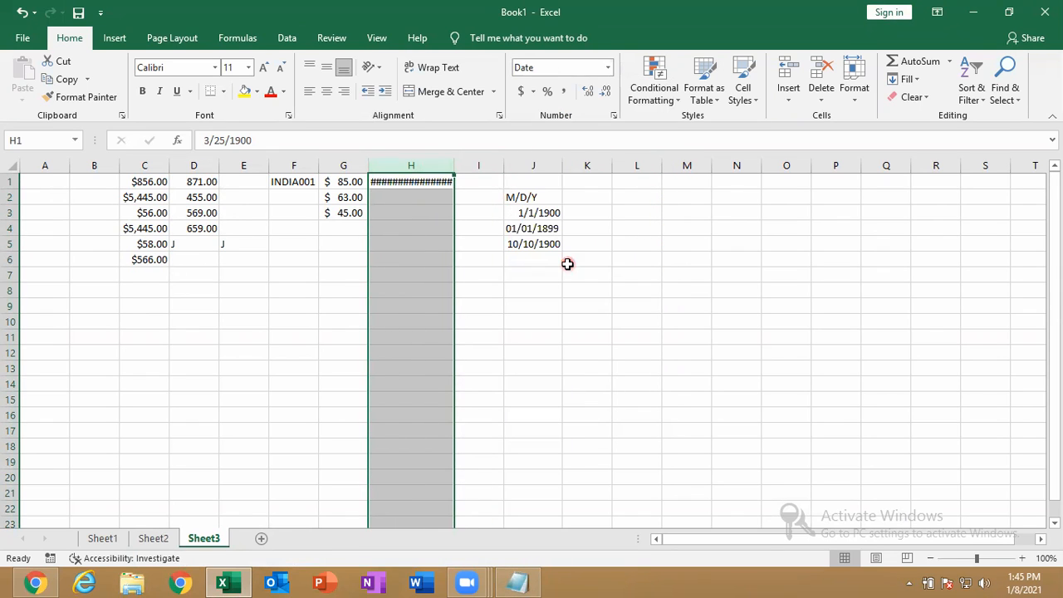
double_click(455, 166)
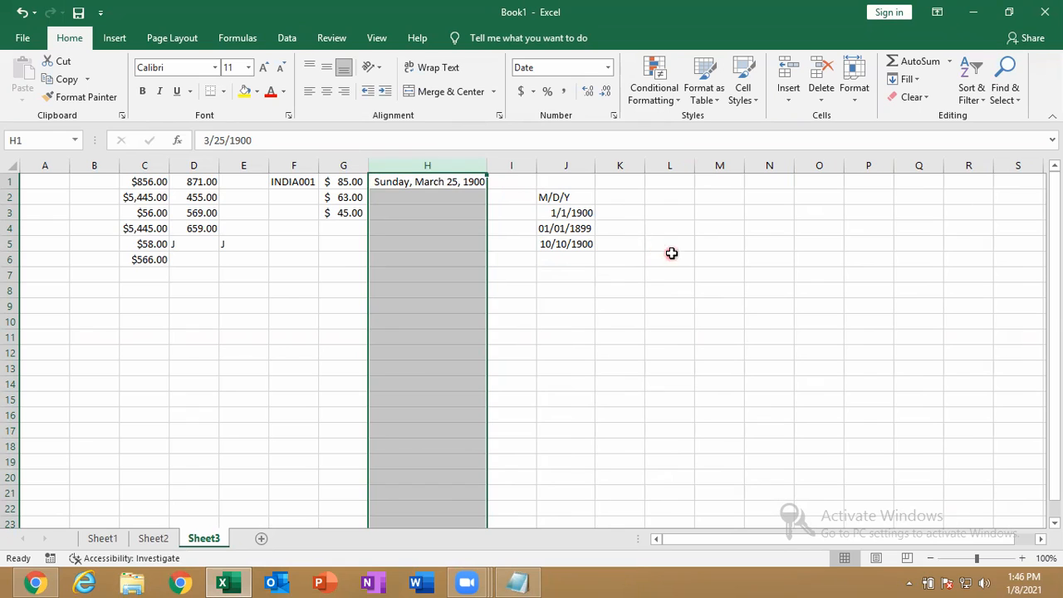
Try the Time, Percentage and Fraction formats on column H
click(609, 69)
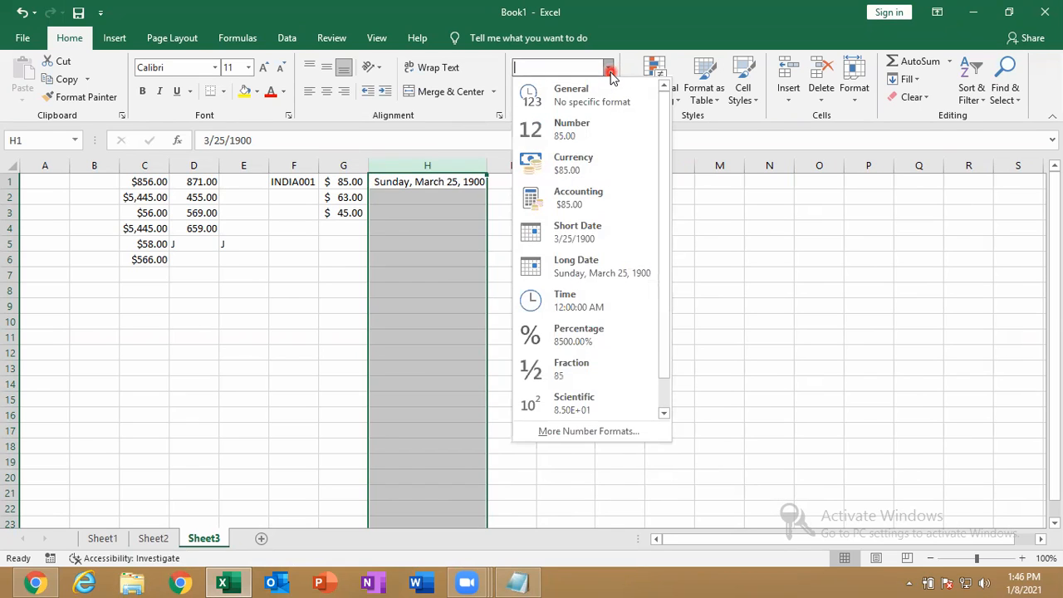
click(570, 300)
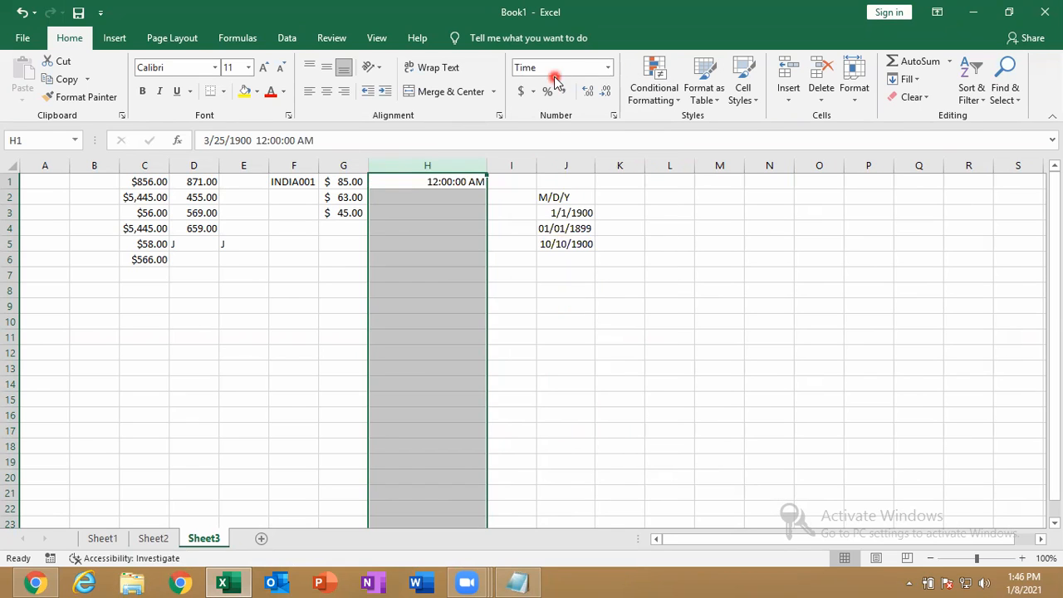
click(611, 68)
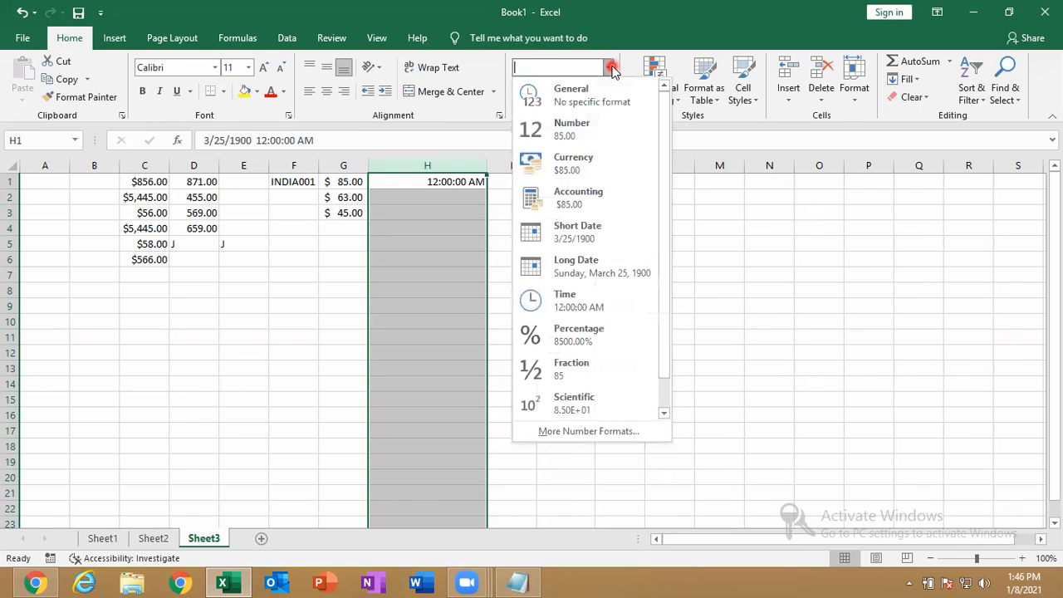
click(579, 336)
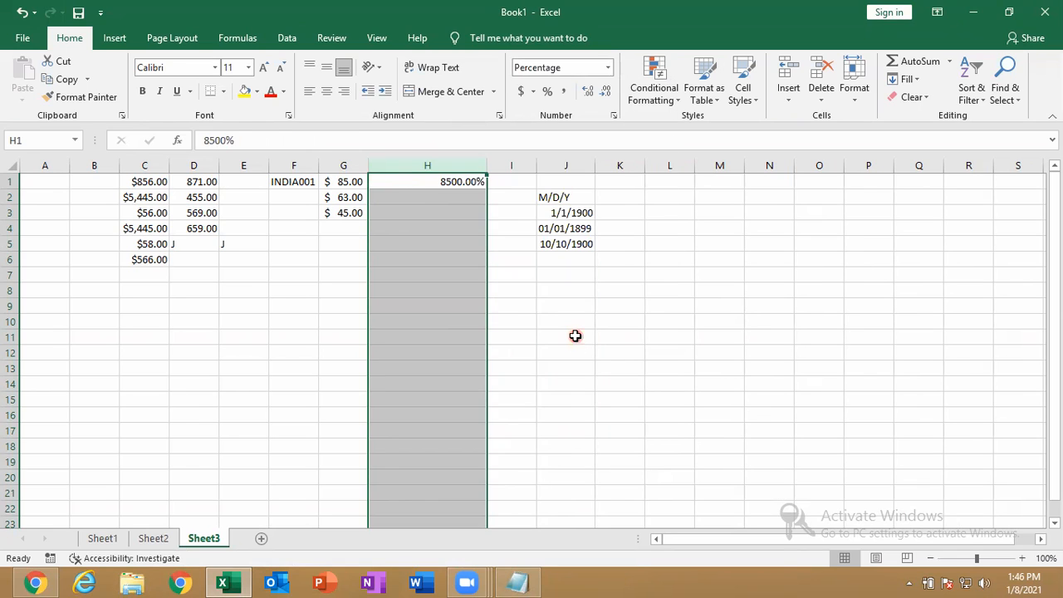
click(610, 70)
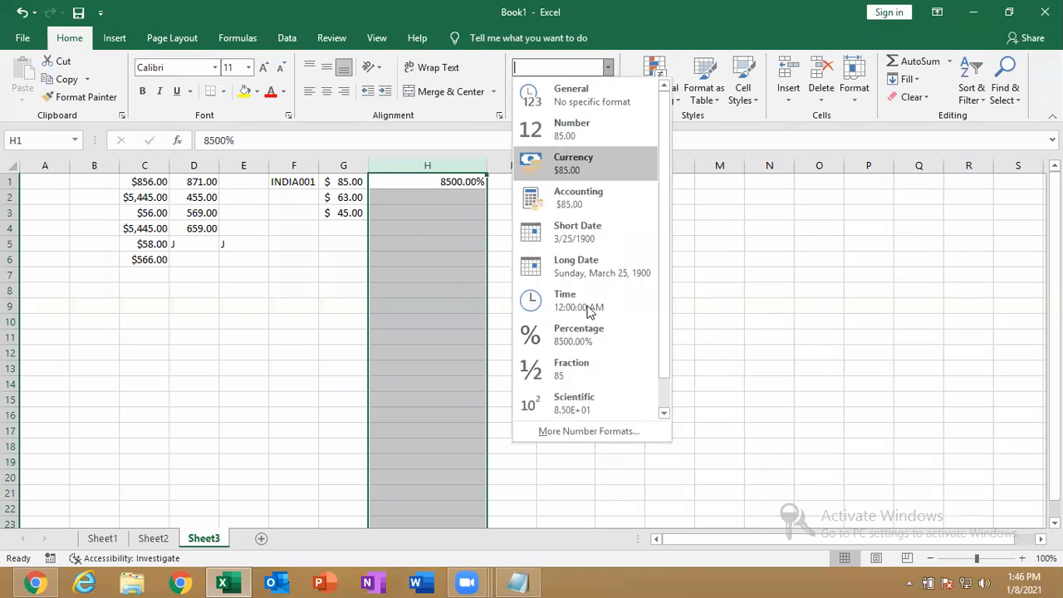
click(586, 335)
click(607, 69)
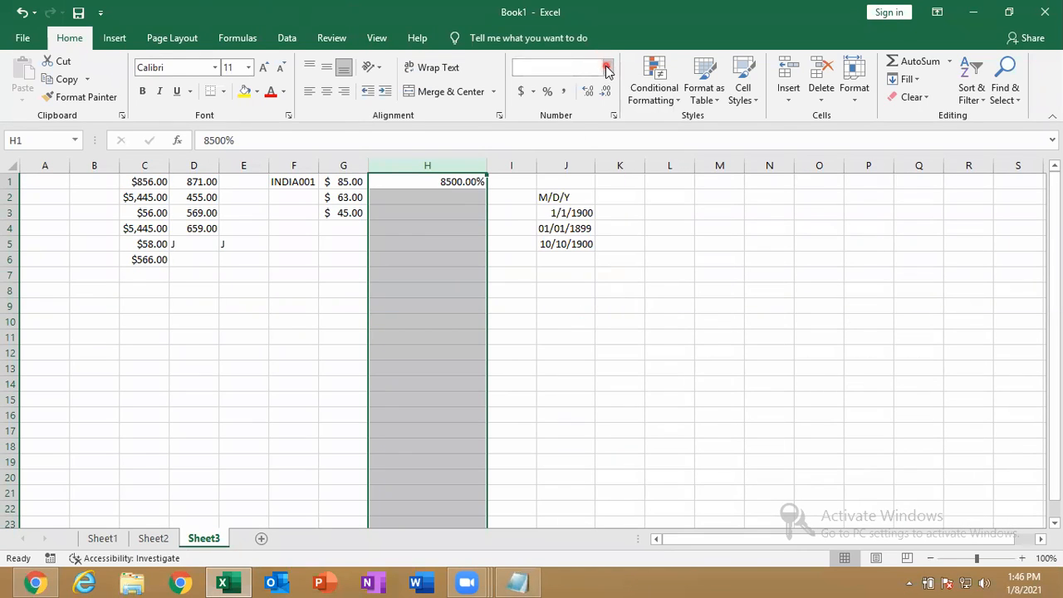
click(557, 371)
Try Scientific, then set column H to Text so H1 shows 85
click(610, 70)
click(609, 70)
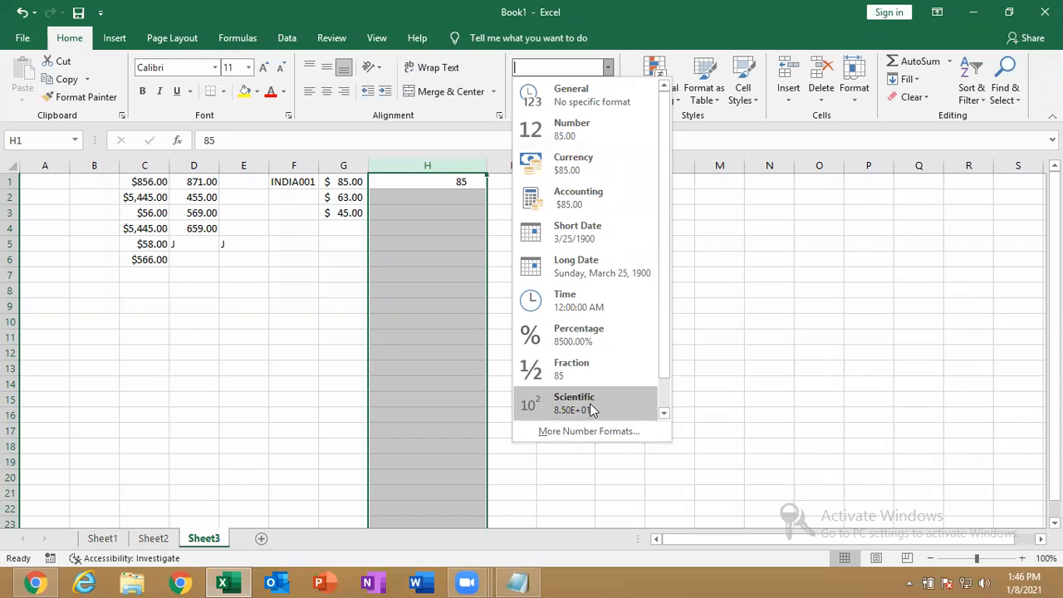
click(589, 403)
click(610, 69)
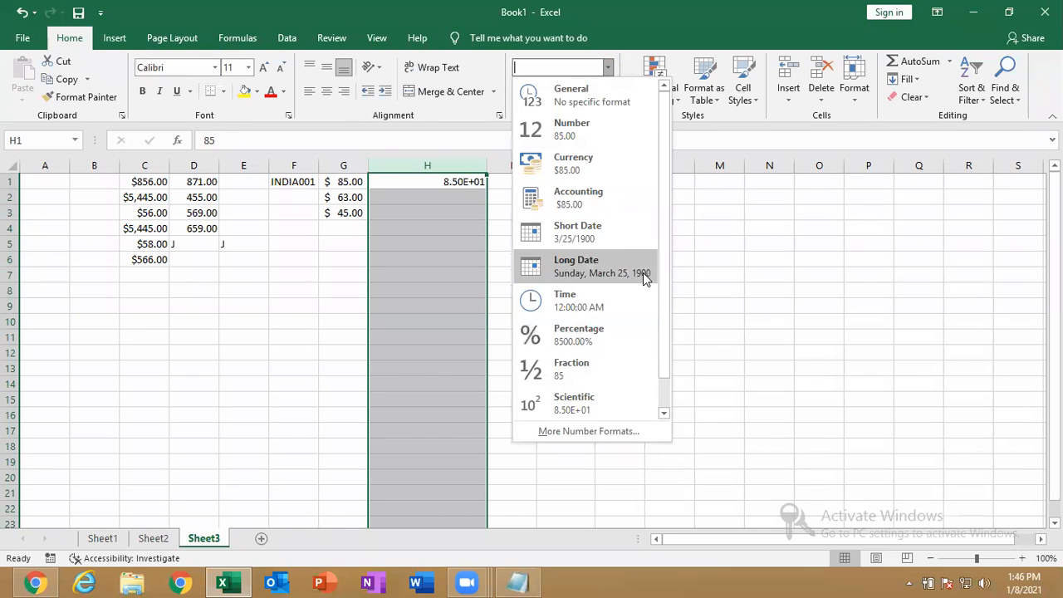
drag(665, 308, 670, 370)
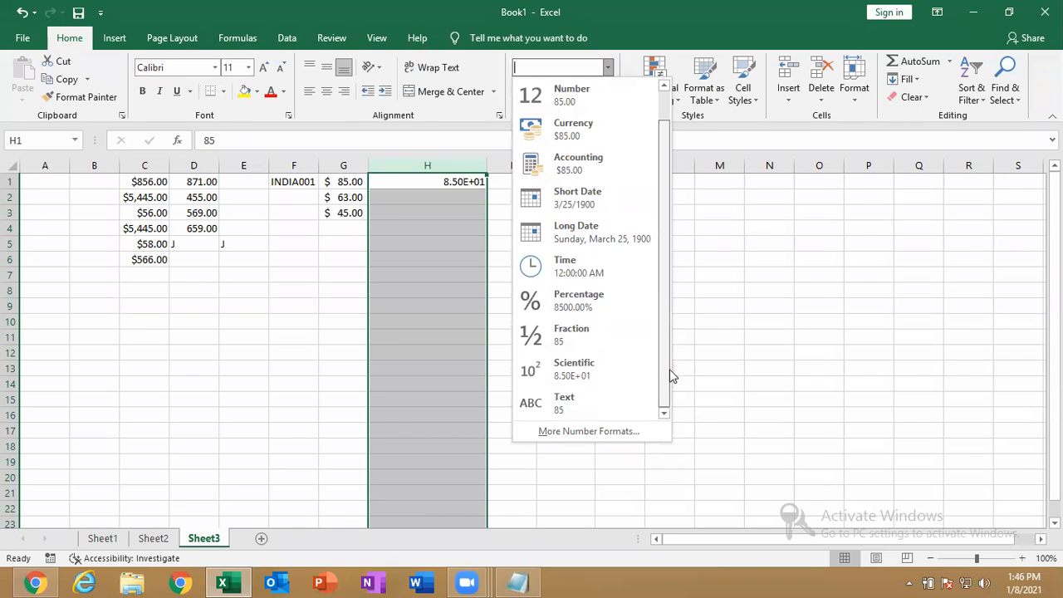
click(593, 404)
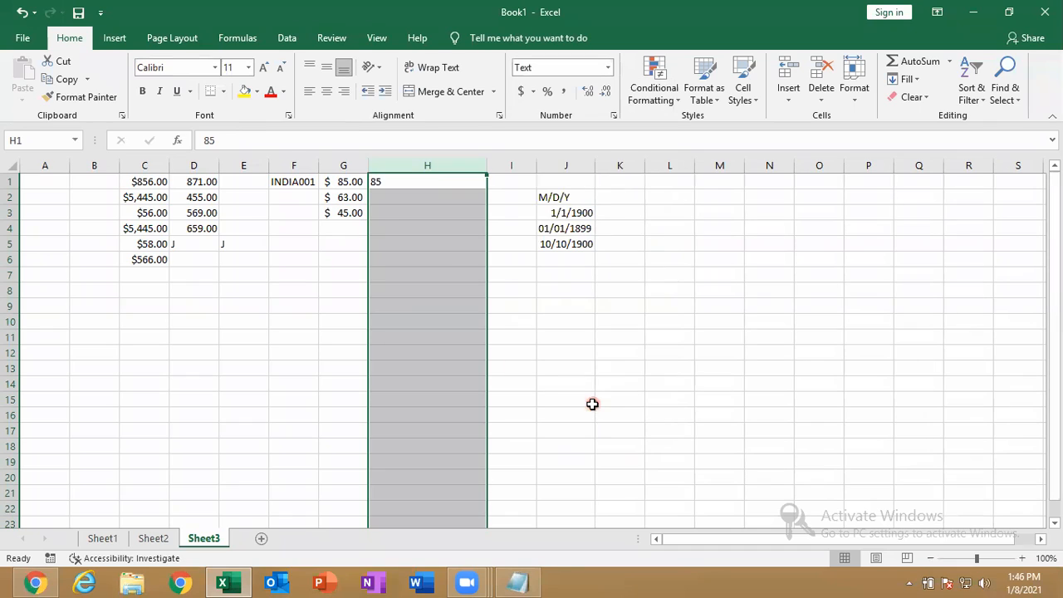
click(416, 181)
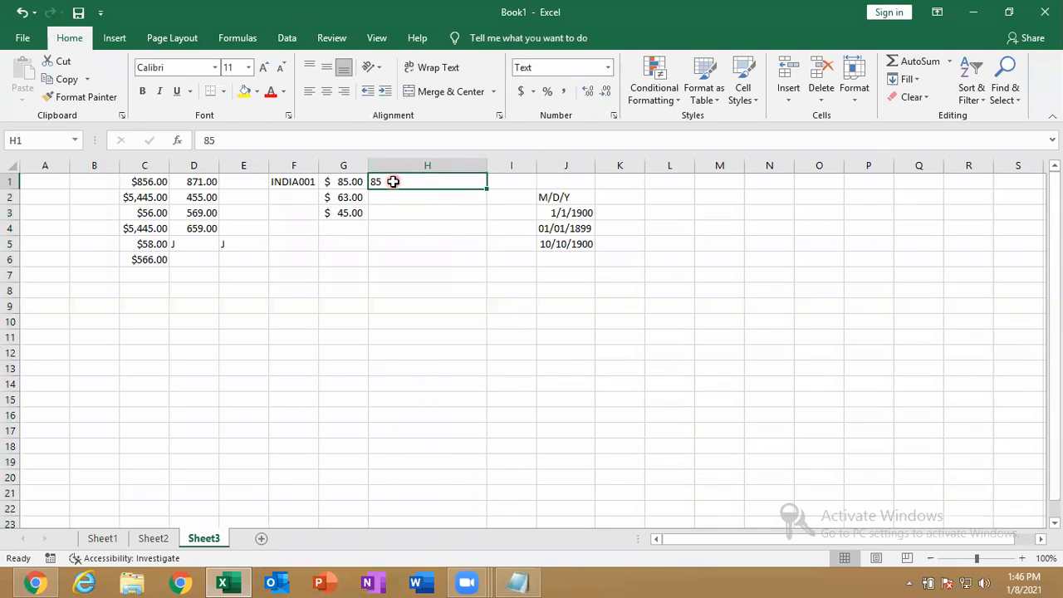
drag(570, 353, 570, 337)
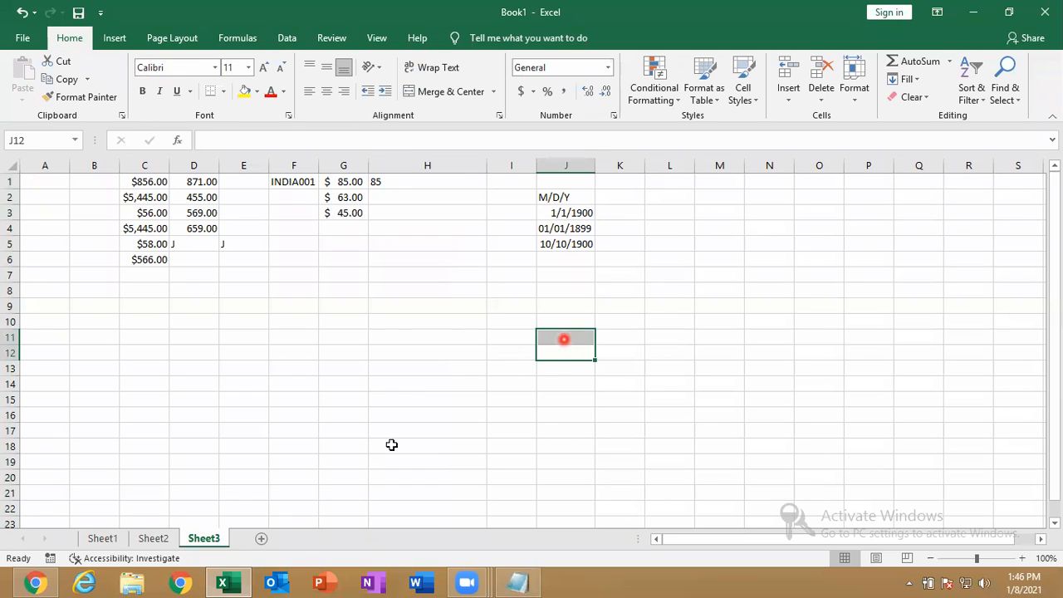
Enter 56 in J9 and apply Percent Style, showing 5600%
click(556, 308)
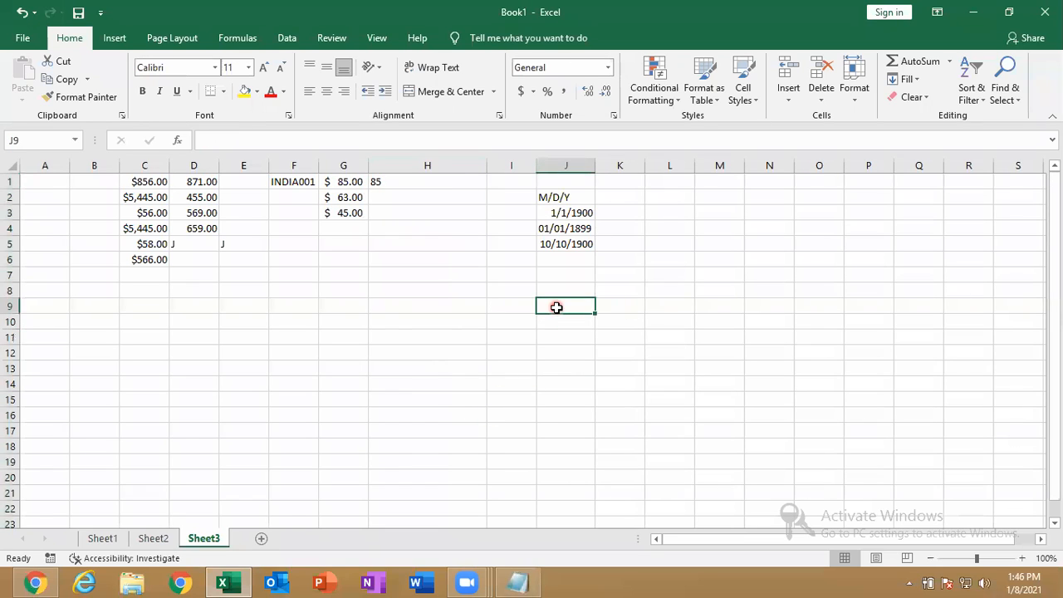
text(56)
key(Return)
click(557, 307)
click(547, 91)
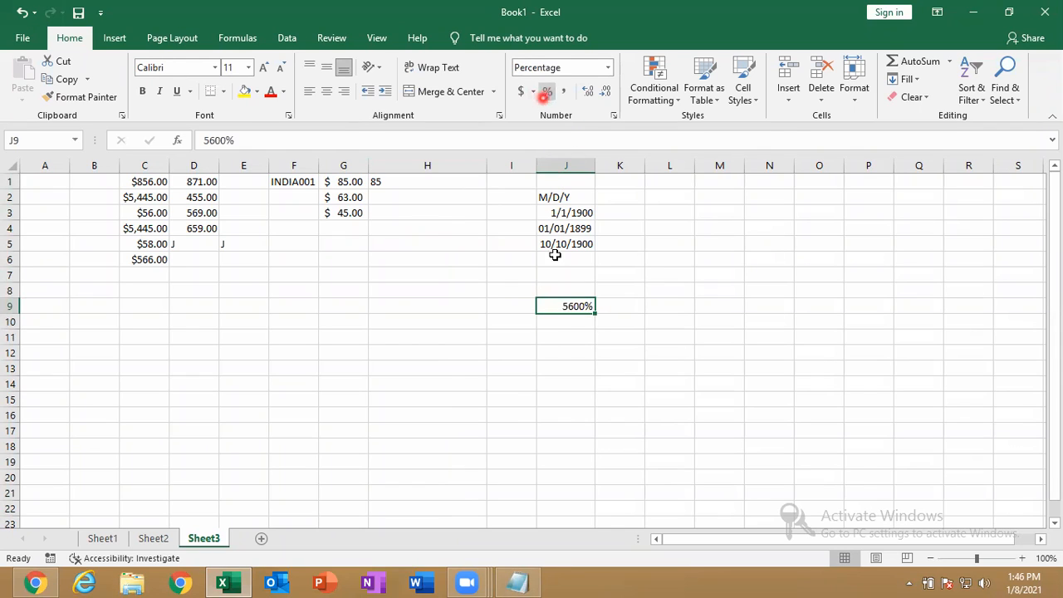
Percent-format J10 first, then enter 56 so it shows 56%
click(566, 325)
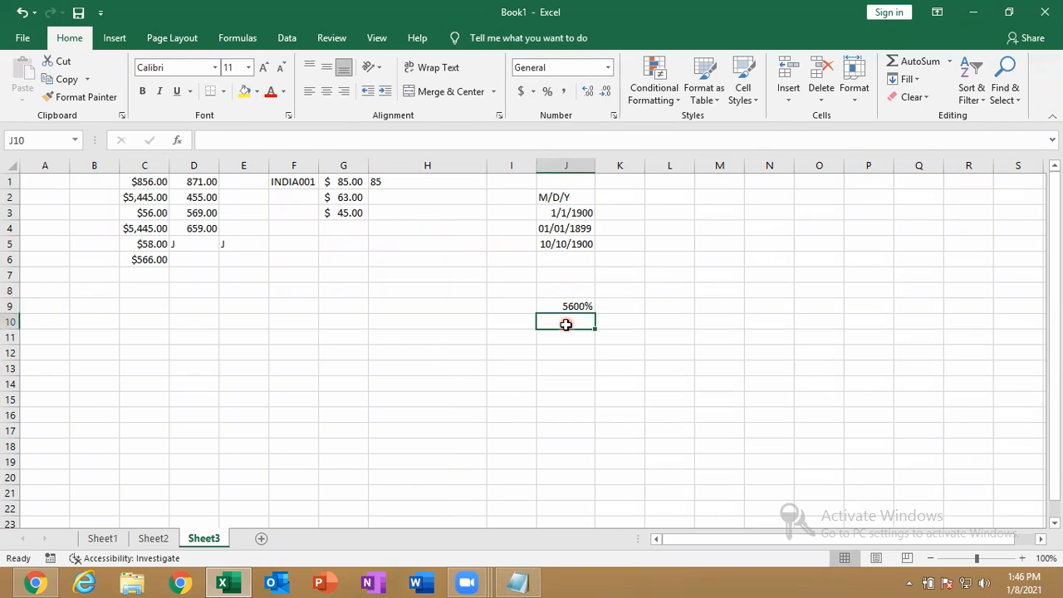
click(548, 93)
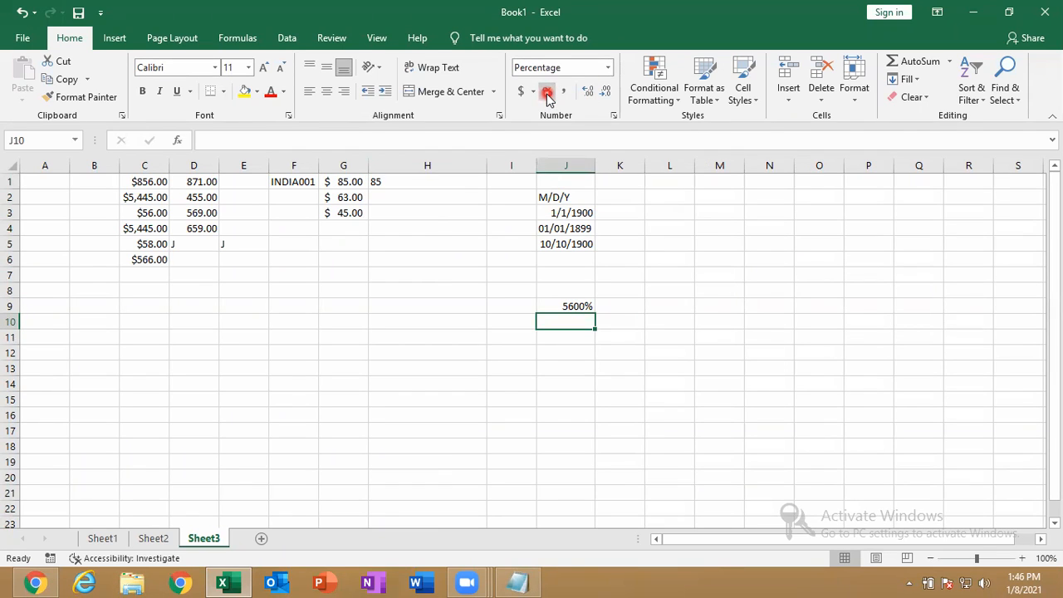
text(56)
key(Return)
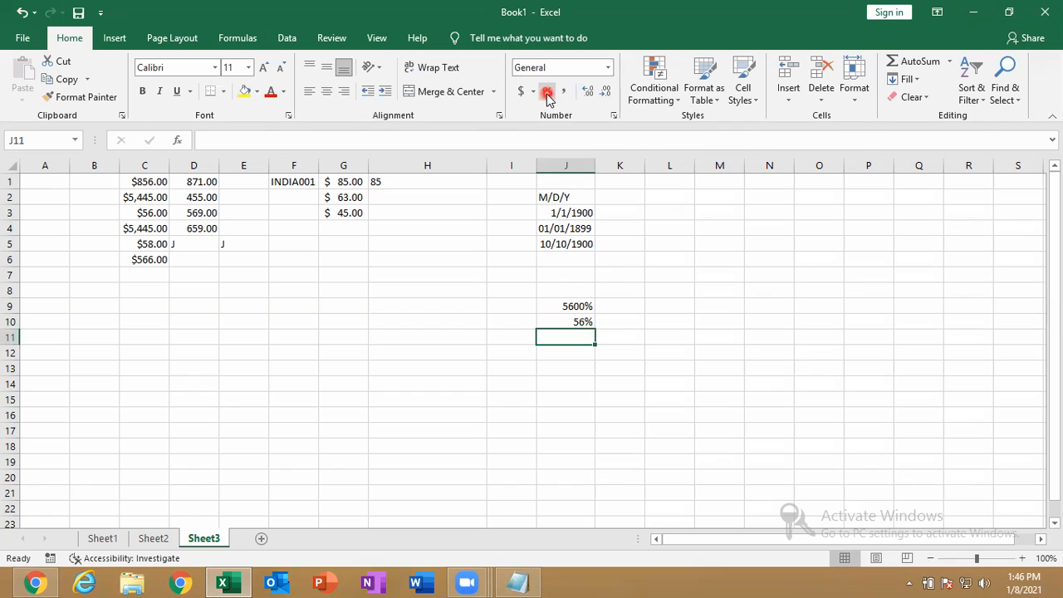
Enter 0.56 in J11 and apply Percent Style to show 56%
text(0.56)
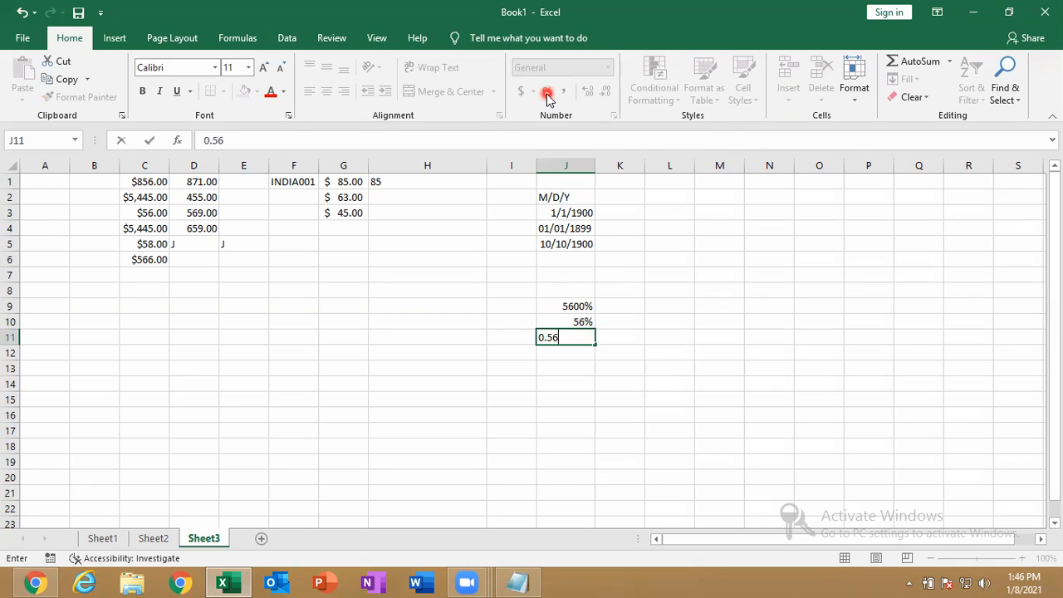
key(Return)
click(548, 337)
click(547, 91)
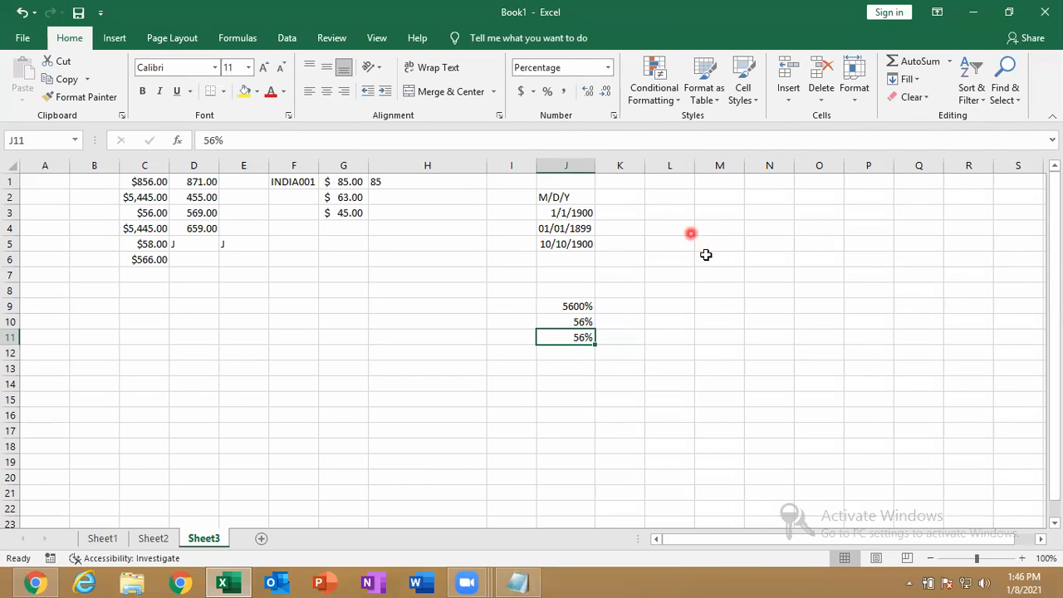
click(654, 200)
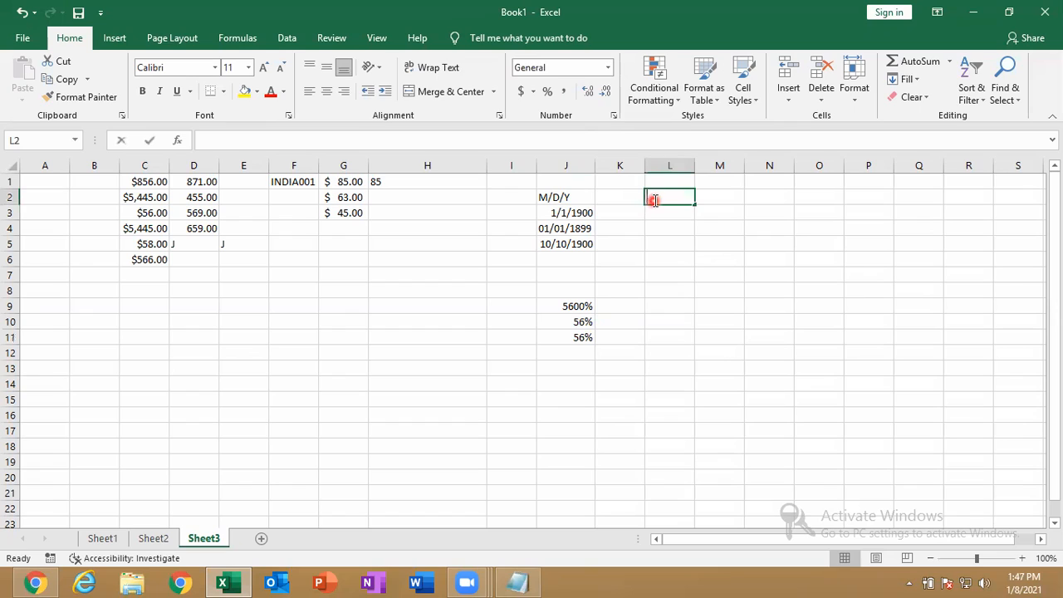
key(ctrl+Return)
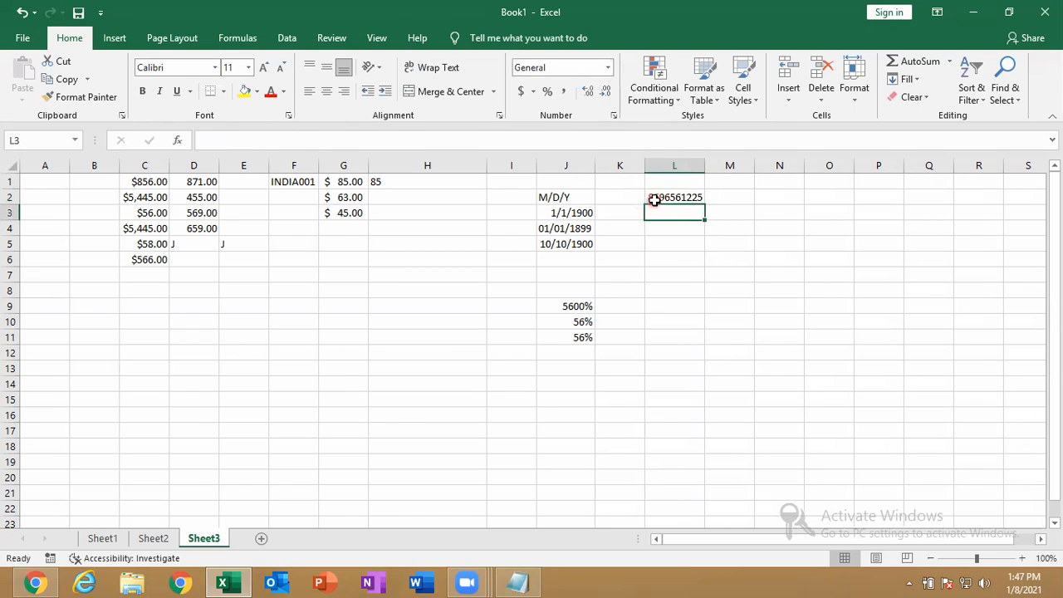
click(558, 93)
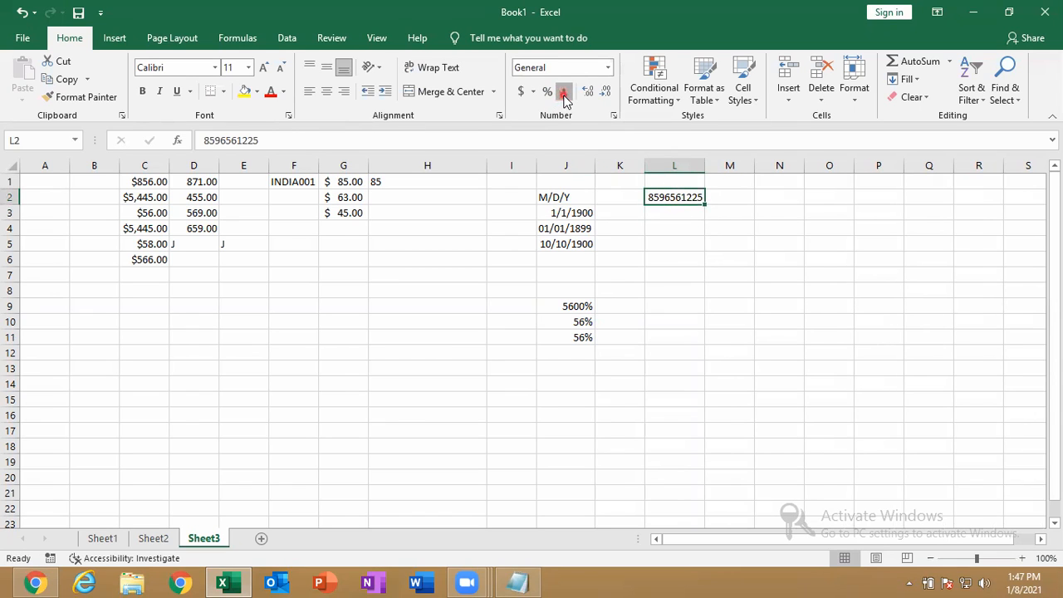
click(566, 93)
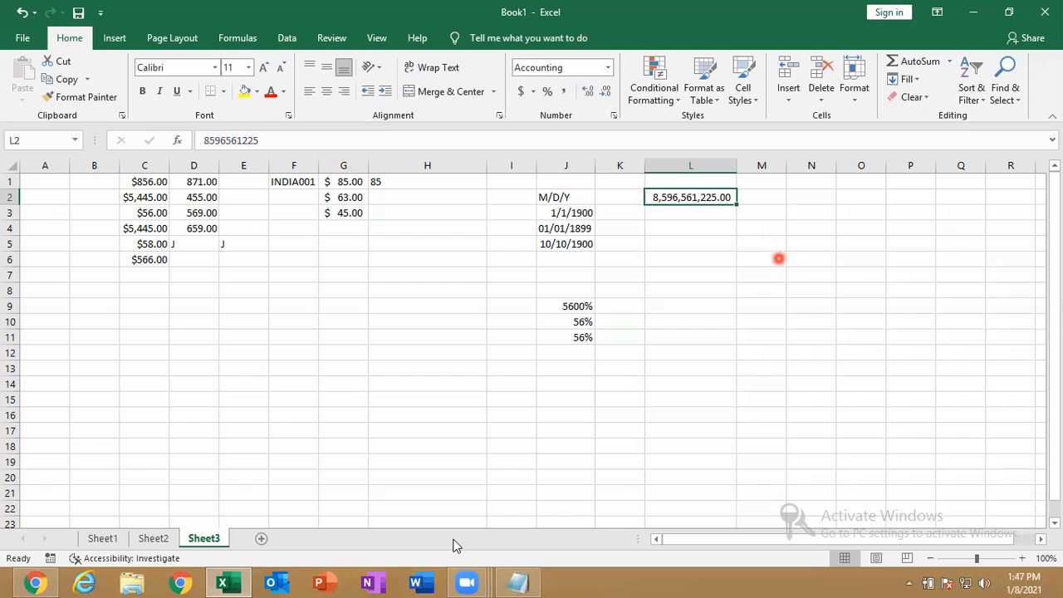
click(545, 126)
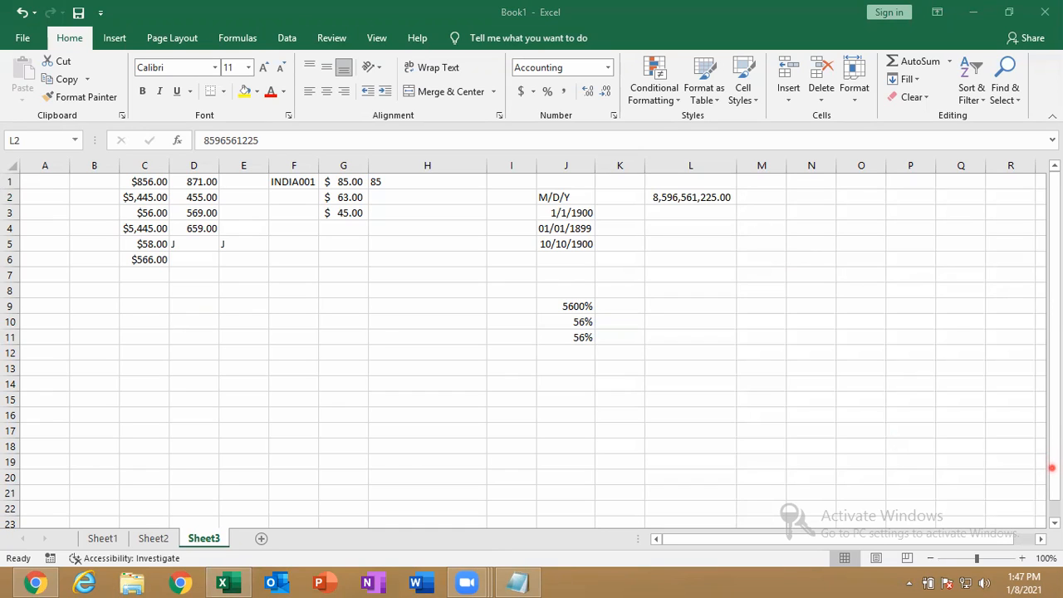
click(682, 231)
click(681, 229)
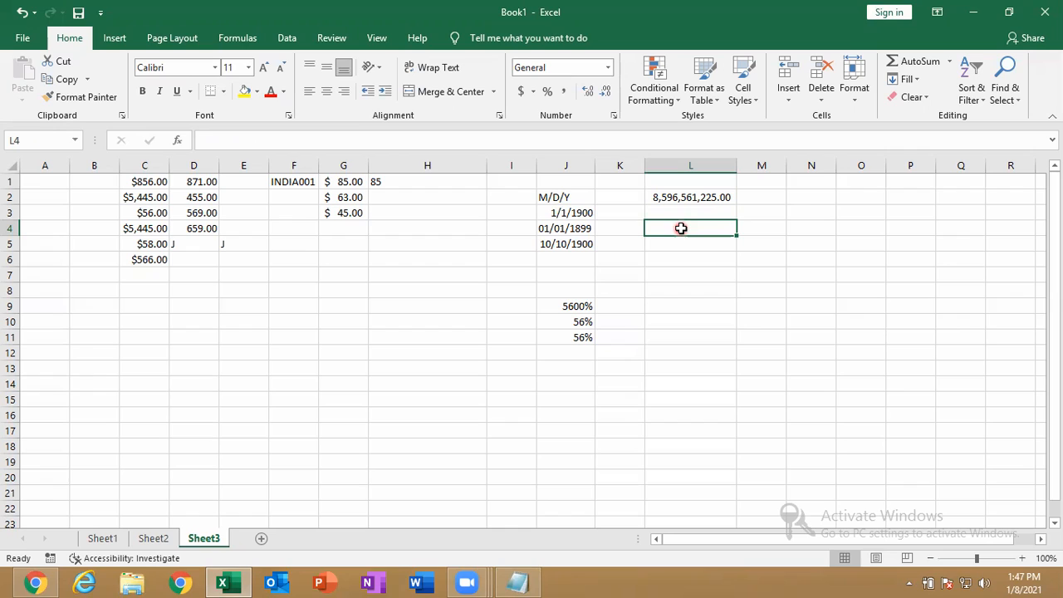
click(716, 197)
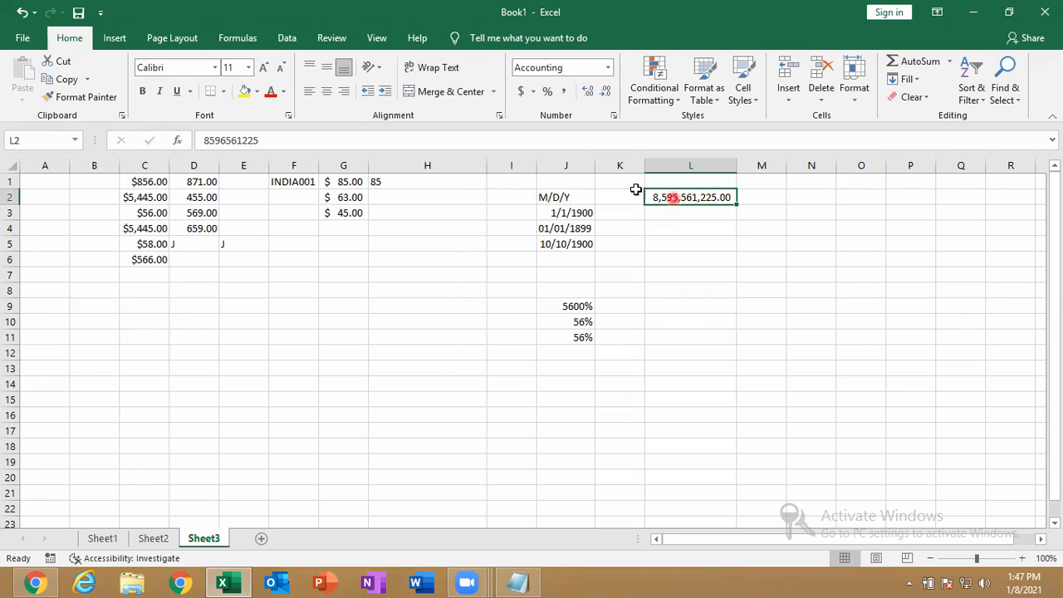
click(523, 93)
Enter 56 in L3 and apply the Accounting Number Format
click(682, 218)
text(56)
click(681, 217)
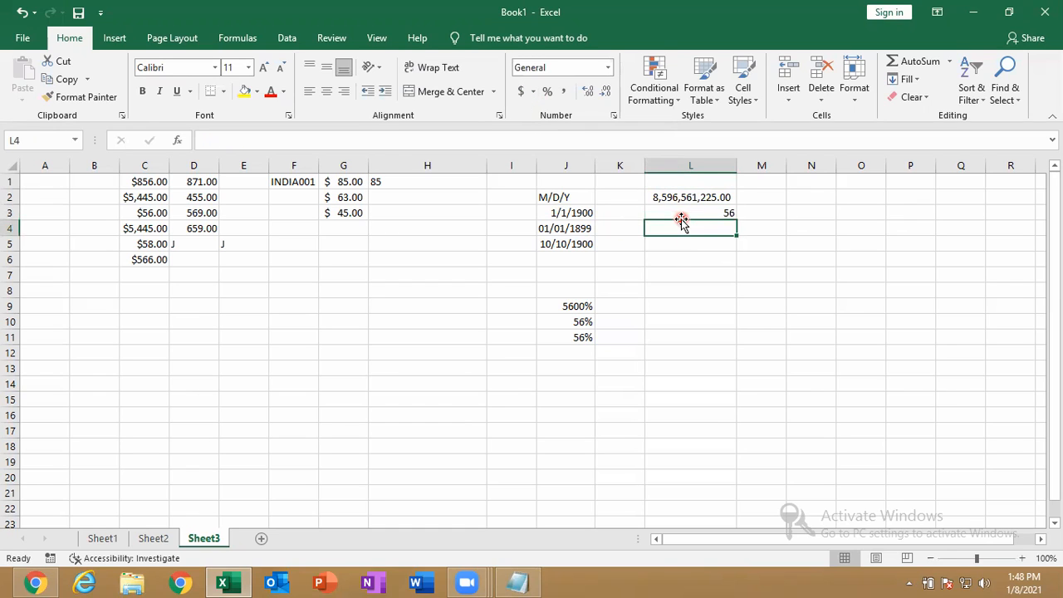
drag(681, 217, 729, 208)
click(522, 93)
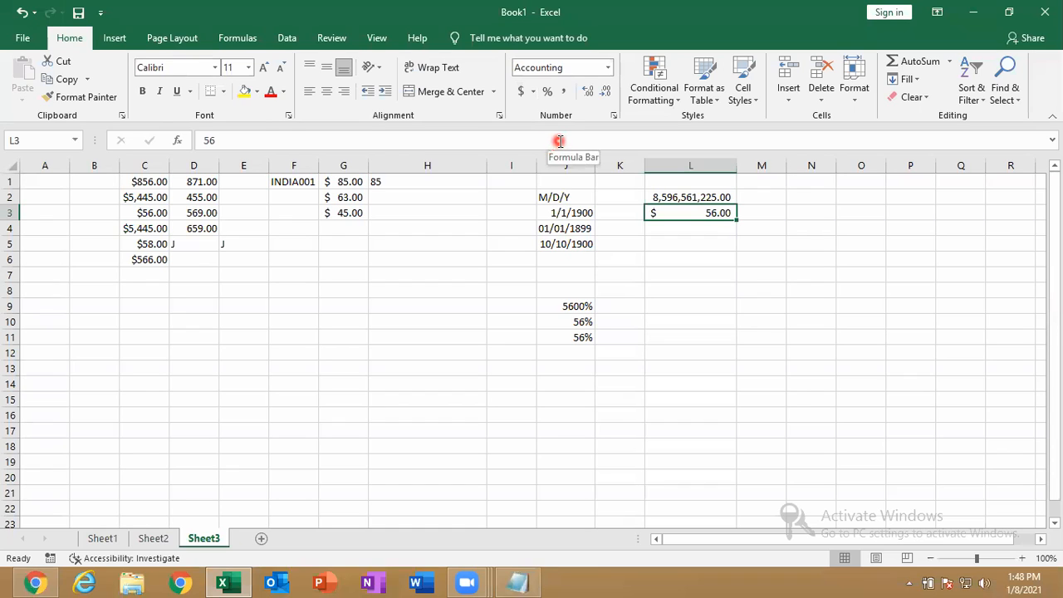
Change L3's accounting symbol to ₹ English (India), showing ₹ 56.00, then bring up Notepad
click(532, 92)
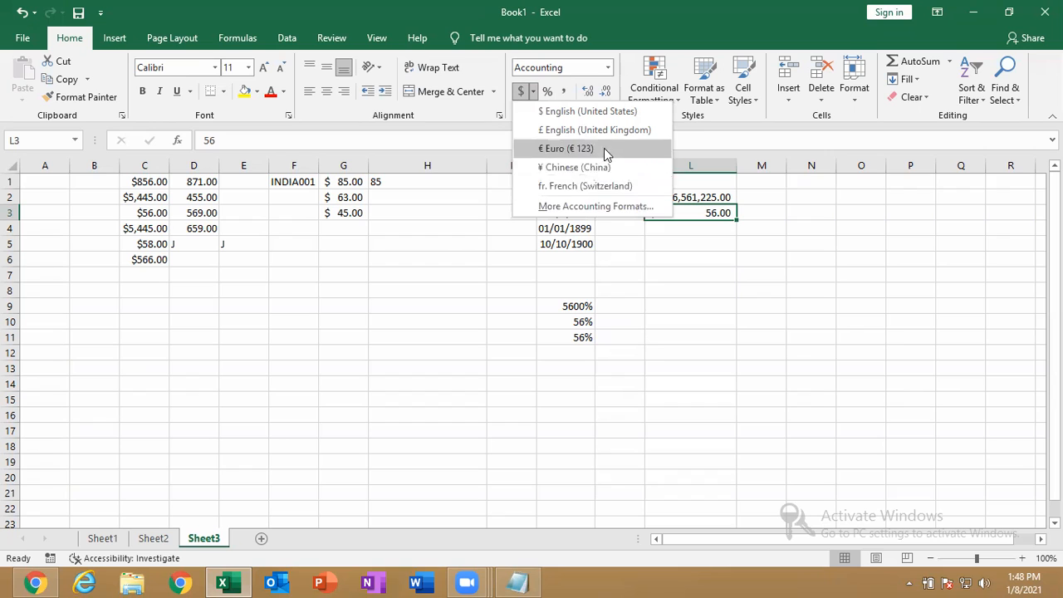
click(585, 208)
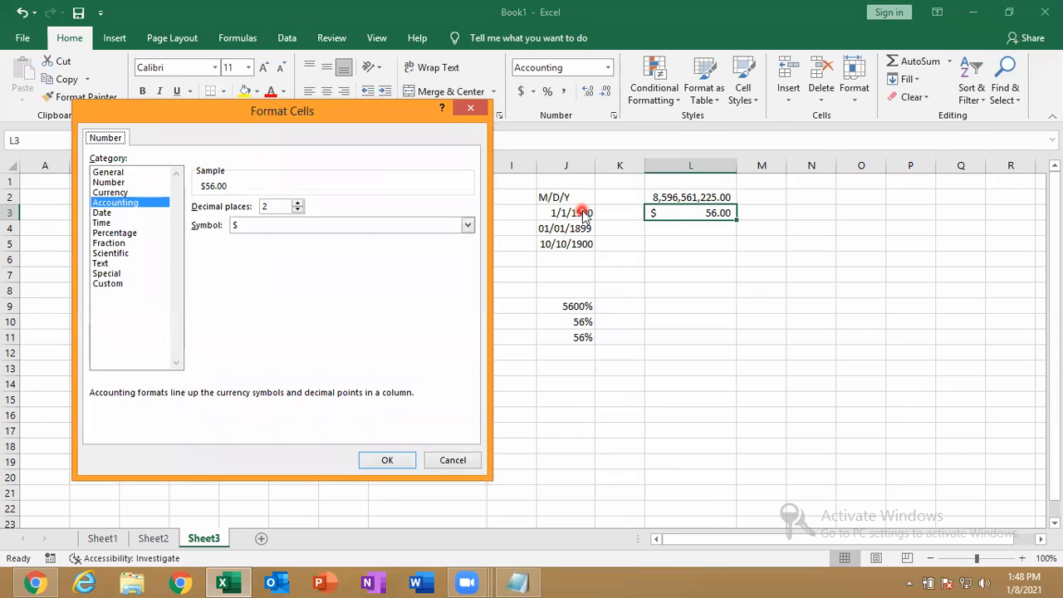
click(326, 228)
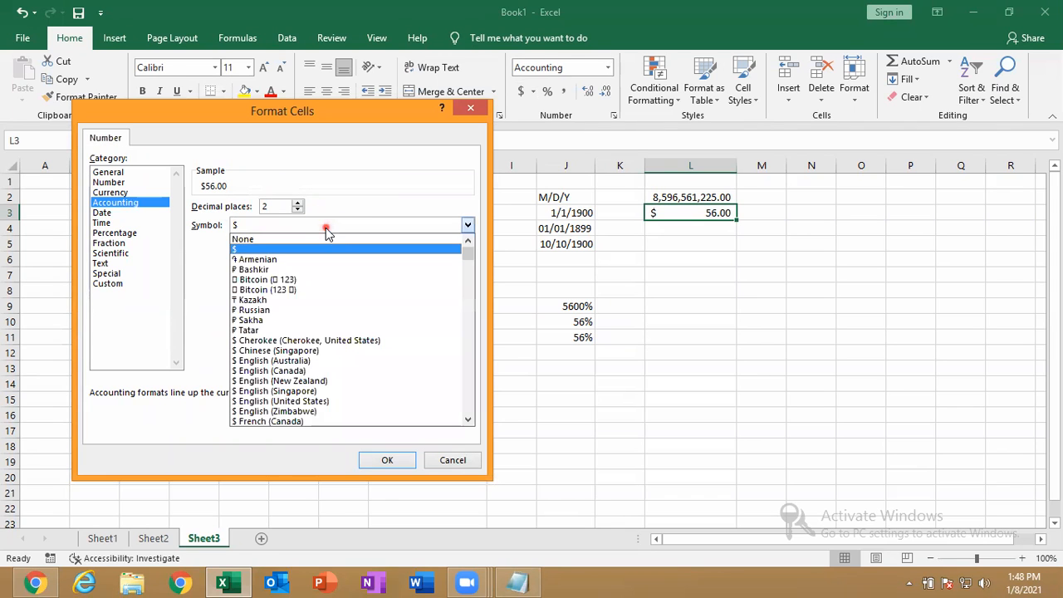
drag(467, 254, 463, 289)
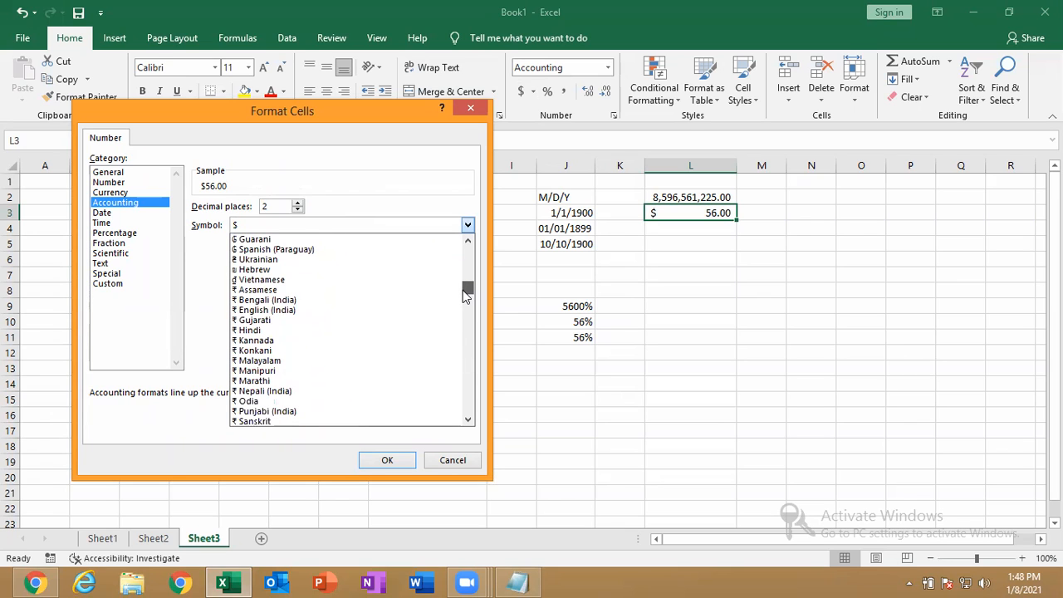
click(302, 310)
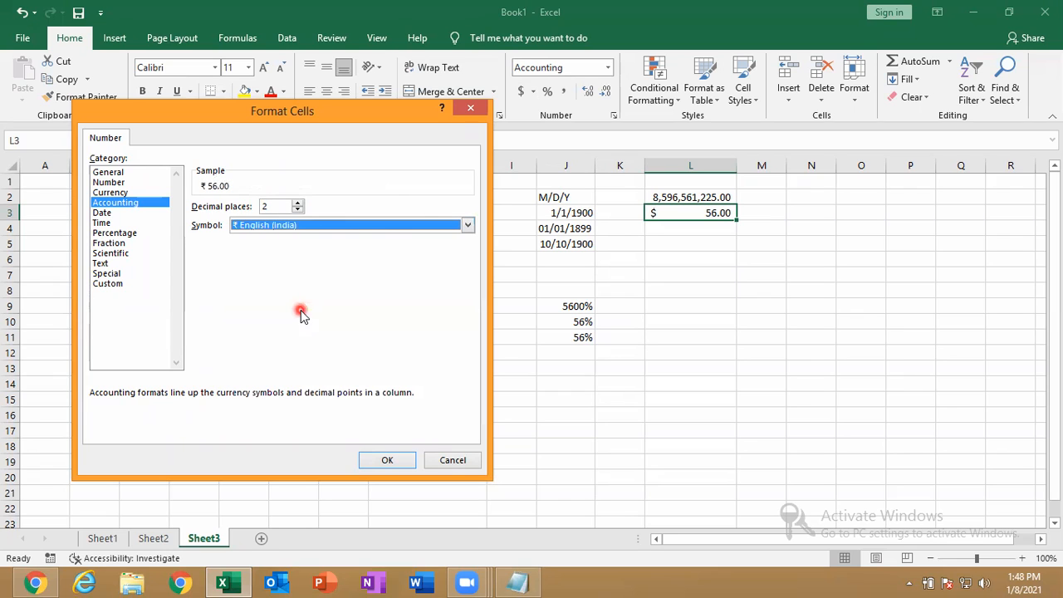
click(379, 463)
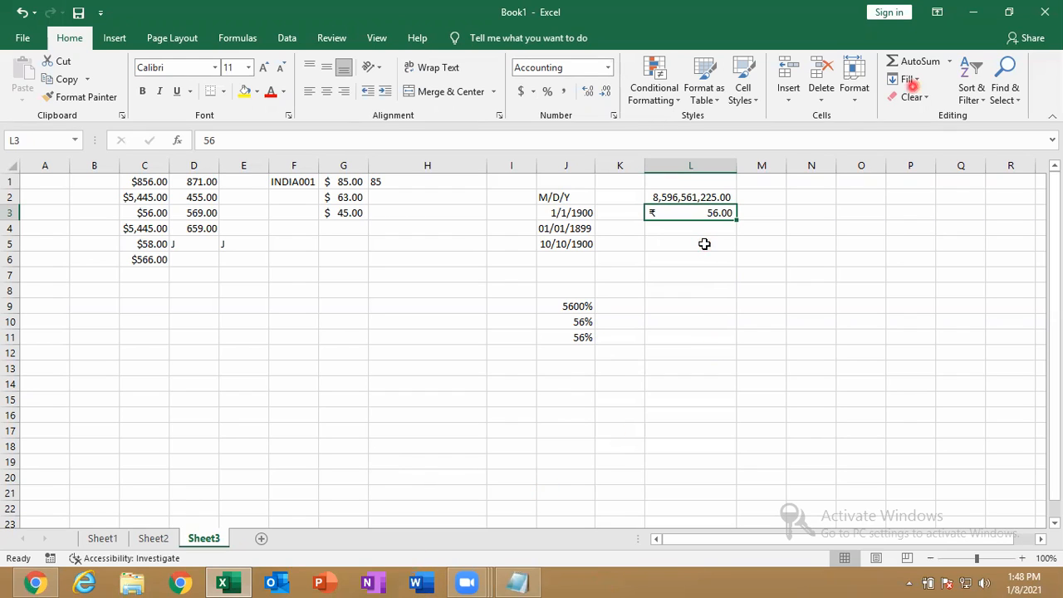
click(974, 12)
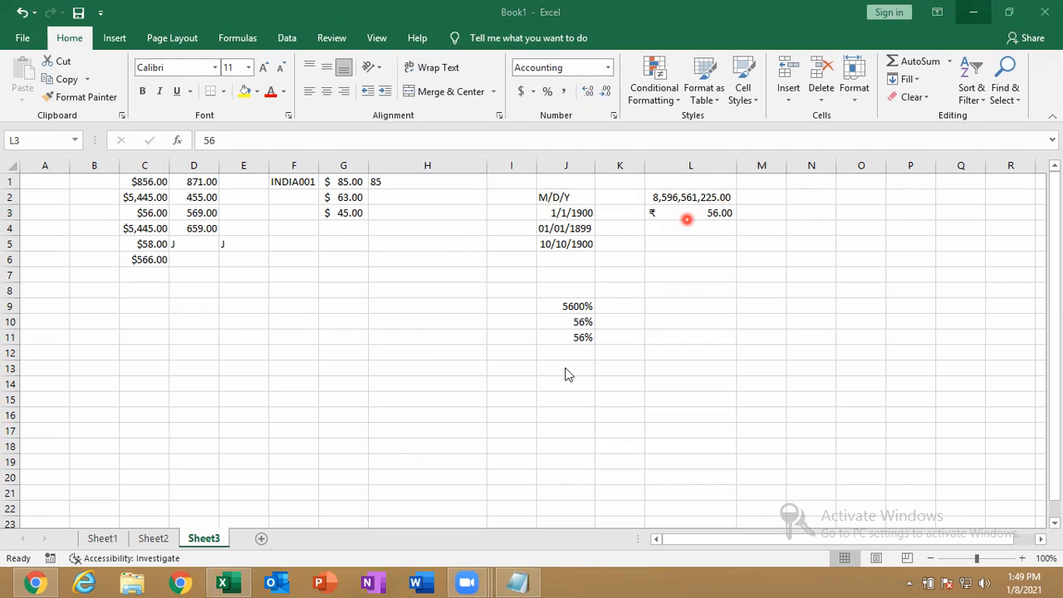
click(515, 582)
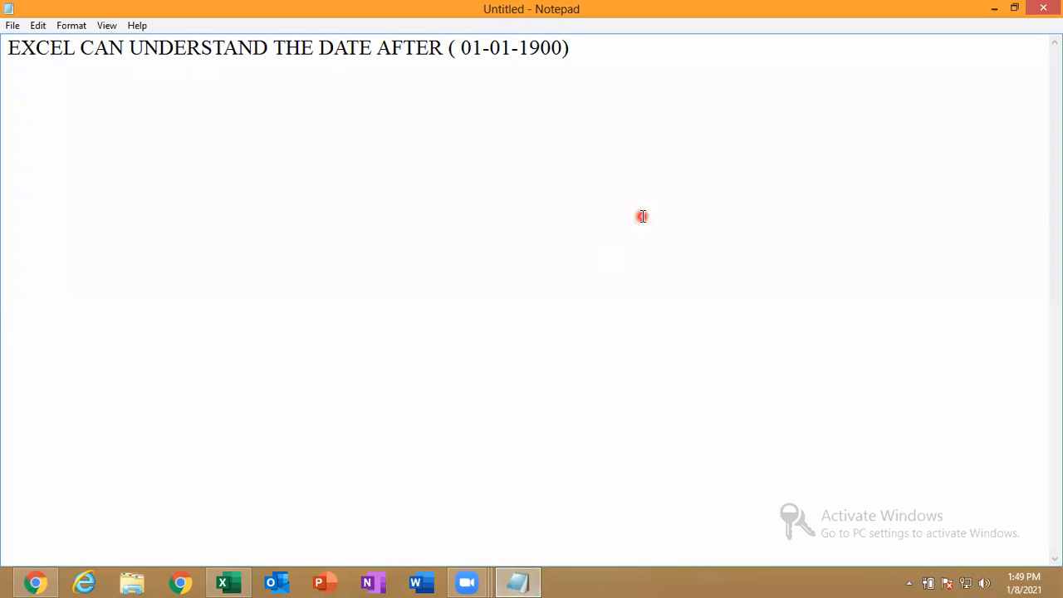
Add the lines LOCATION ( US ) and CURRENCY ( DOLLAR ) to the note, then return to Excel
key(Return)
key(Return)
text(LOCATIO)
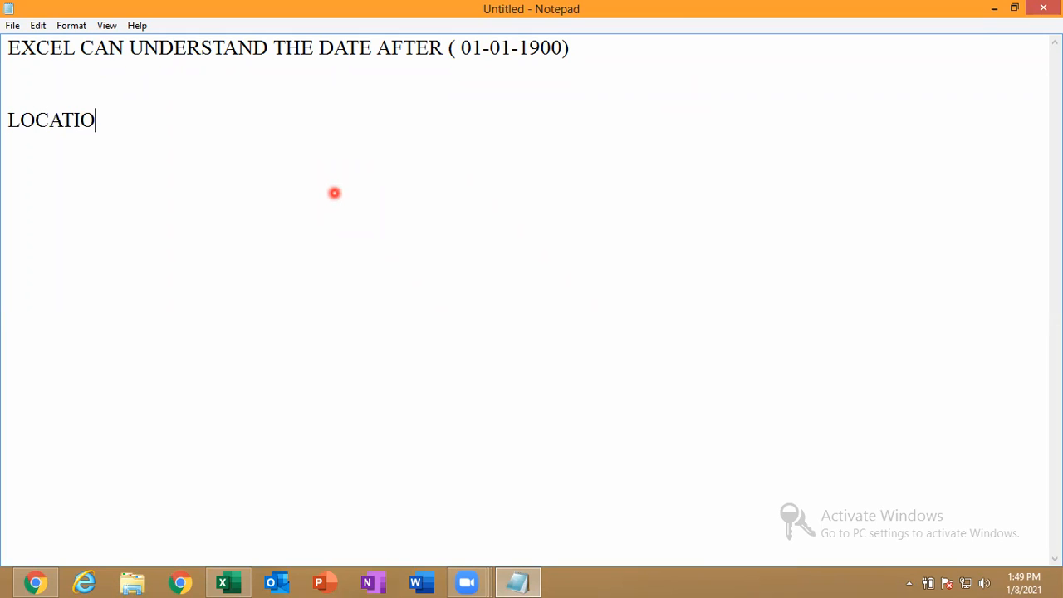
text(N ( US ))
key(Return)
key(Return)
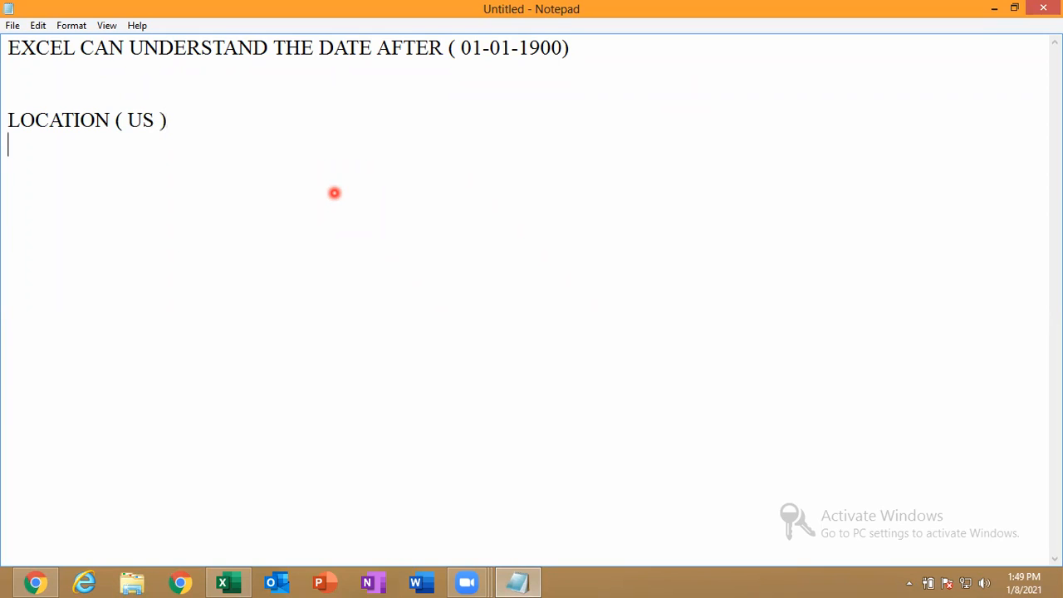
text(CURREN)
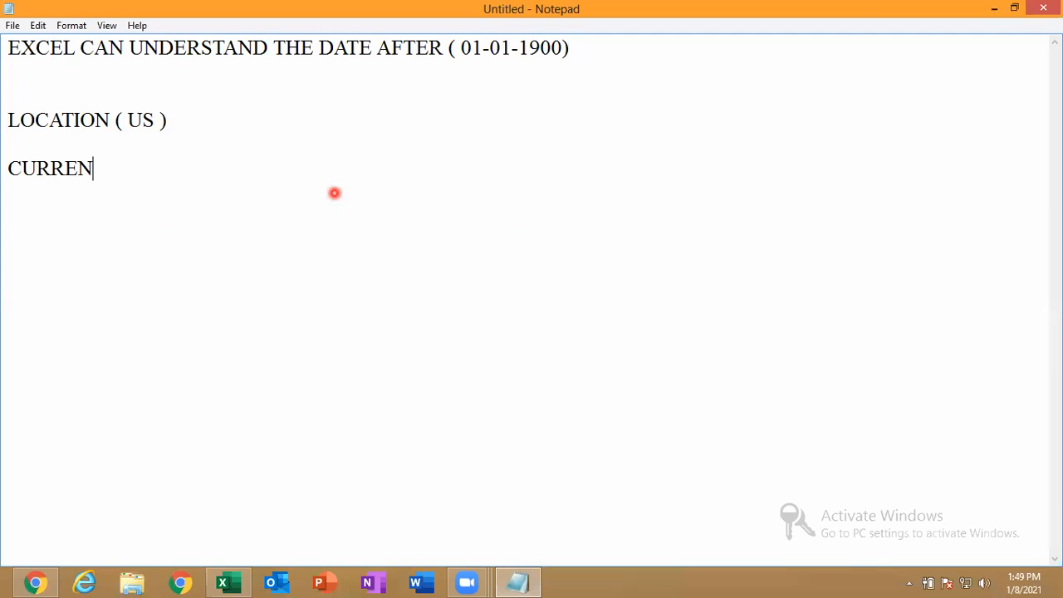
text(CY ( DOL)
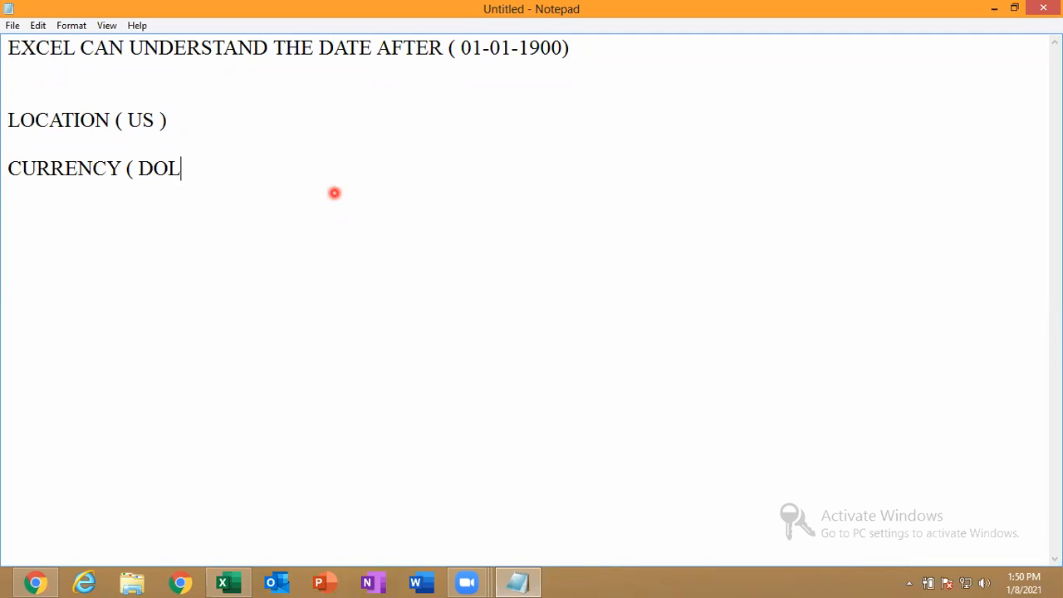
text(LAR ))
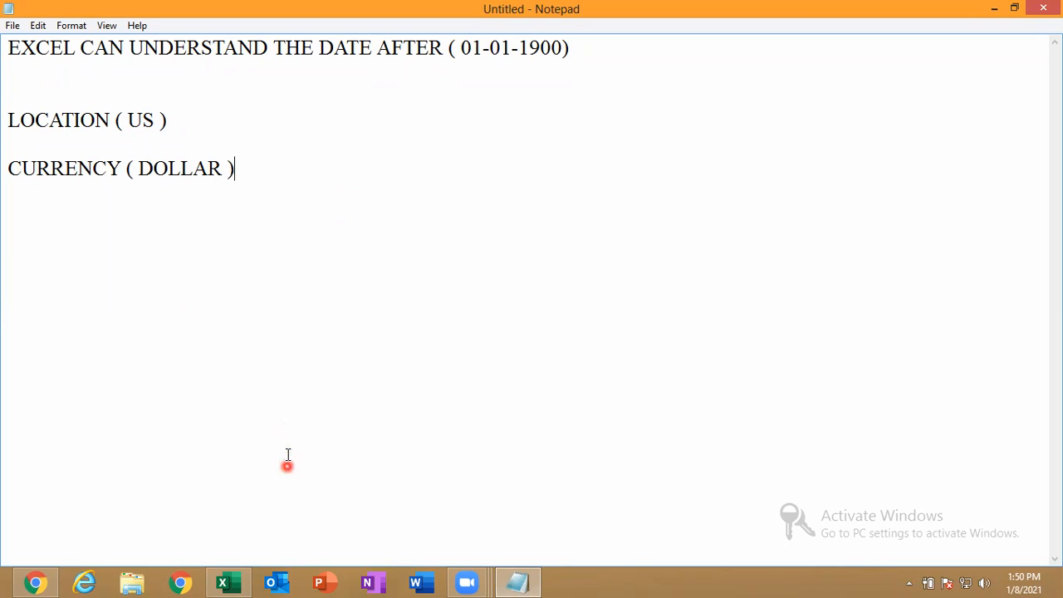
click(223, 583)
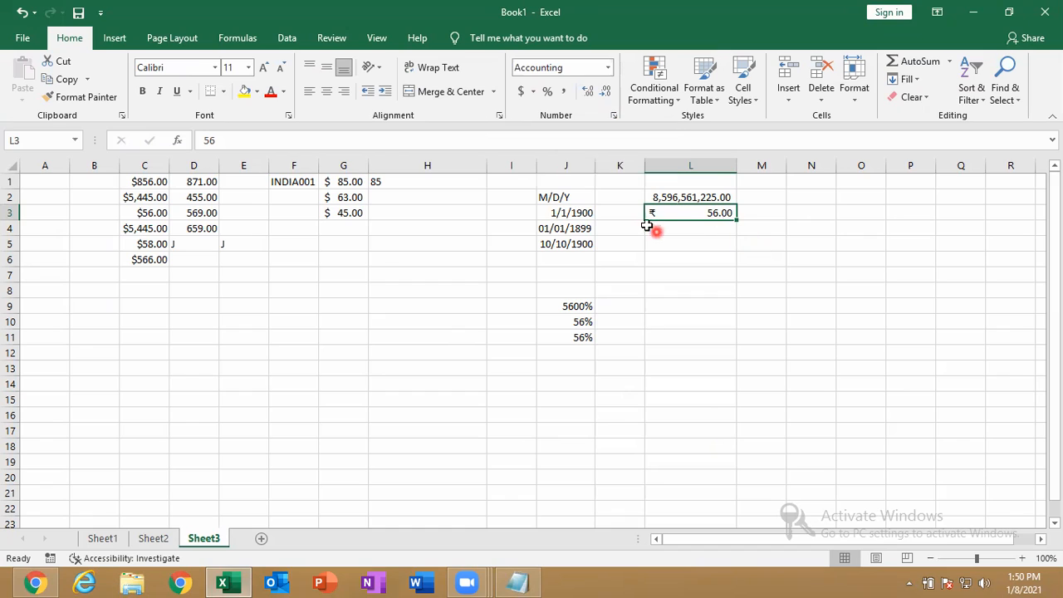
Close Book1 with Don't Save and minimize Notepad to reveal the desktop
click(705, 193)
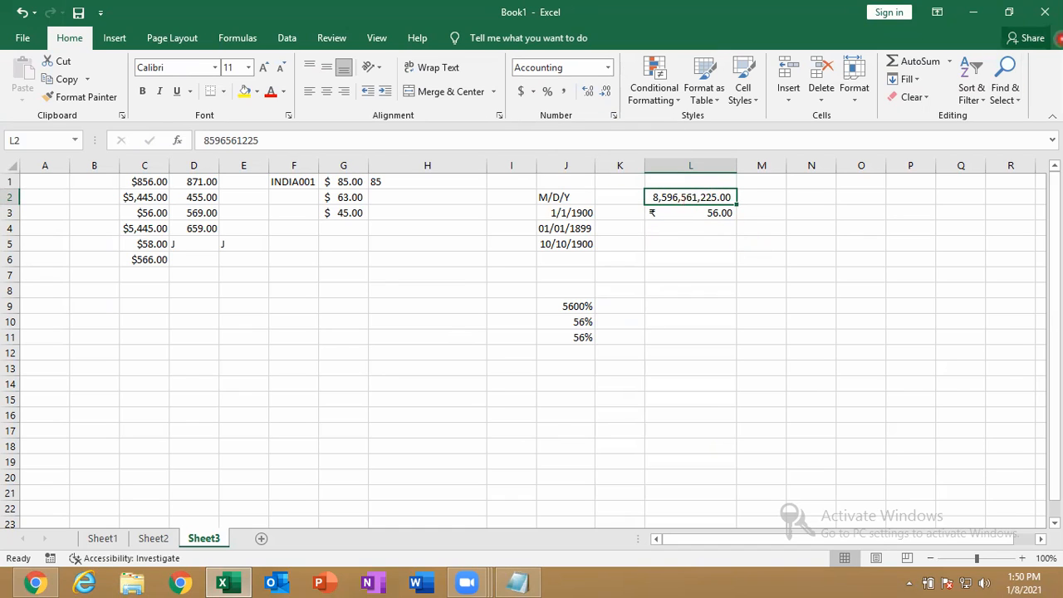
click(1045, 11)
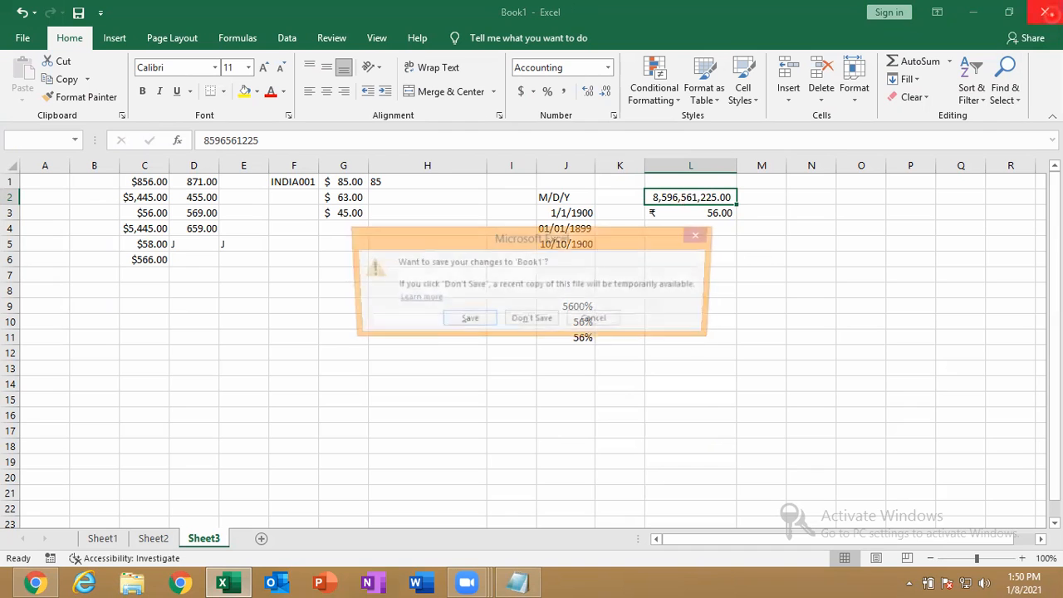
click(534, 317)
click(995, 7)
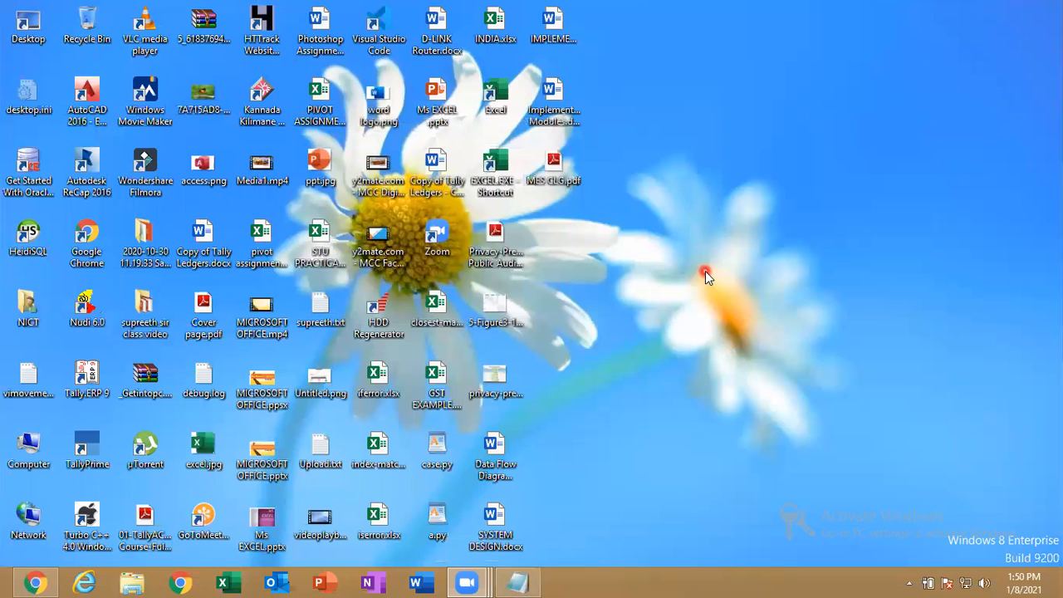
key(super+r)
Launch Control Panel with the CONTROL command and maximize its window
text(ONTROL)
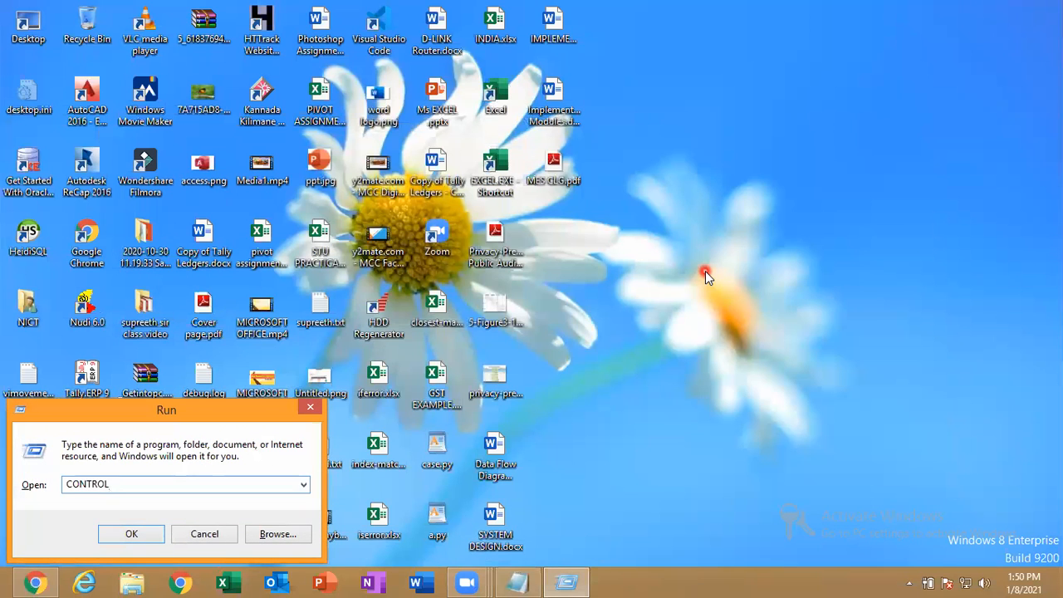
key(Return)
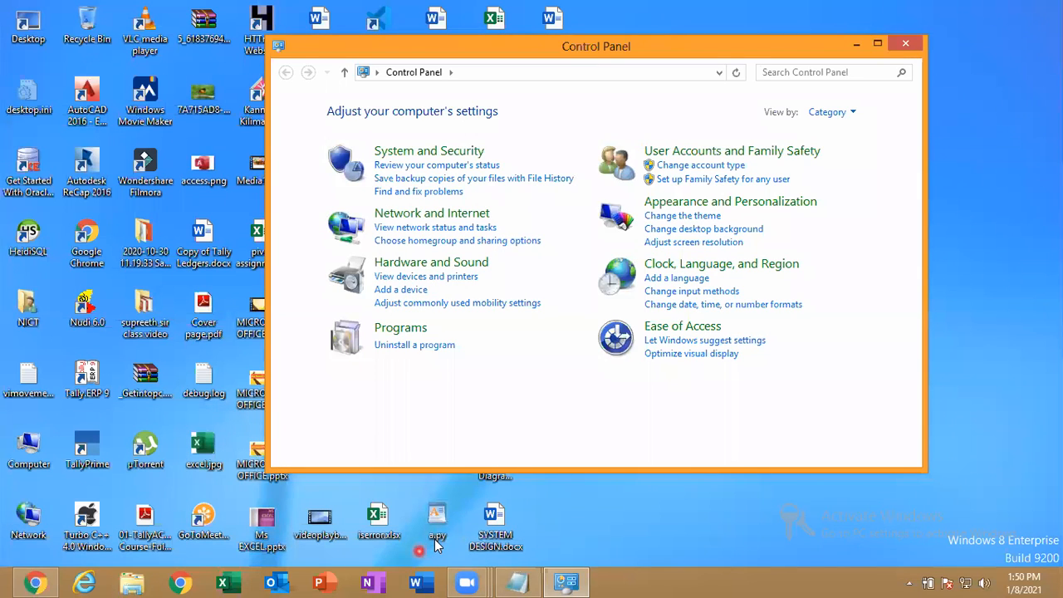
click(875, 46)
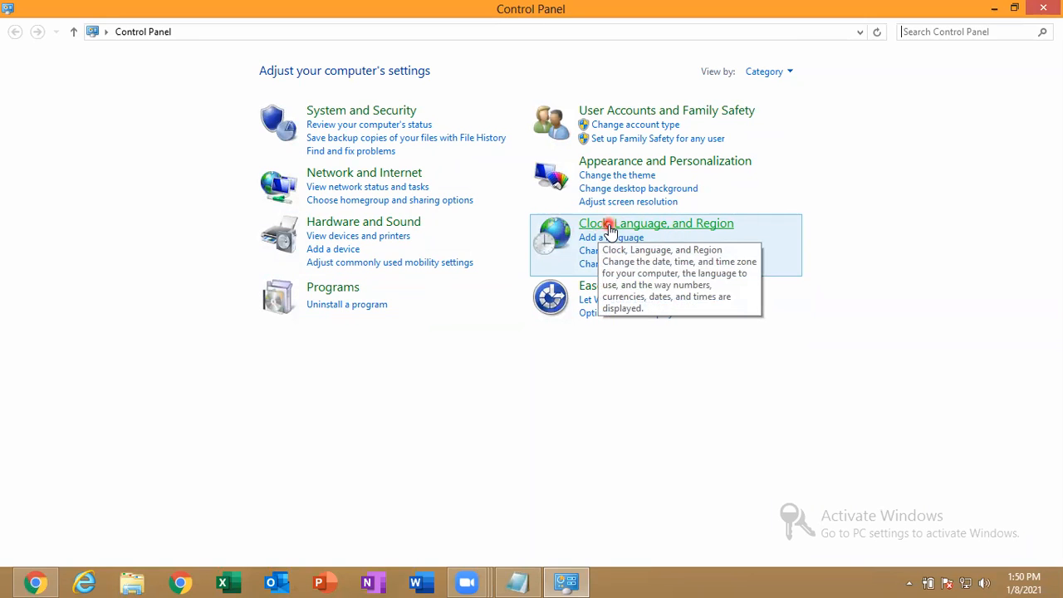
Open the Region settings and choose English (India) as the regional format
click(703, 226)
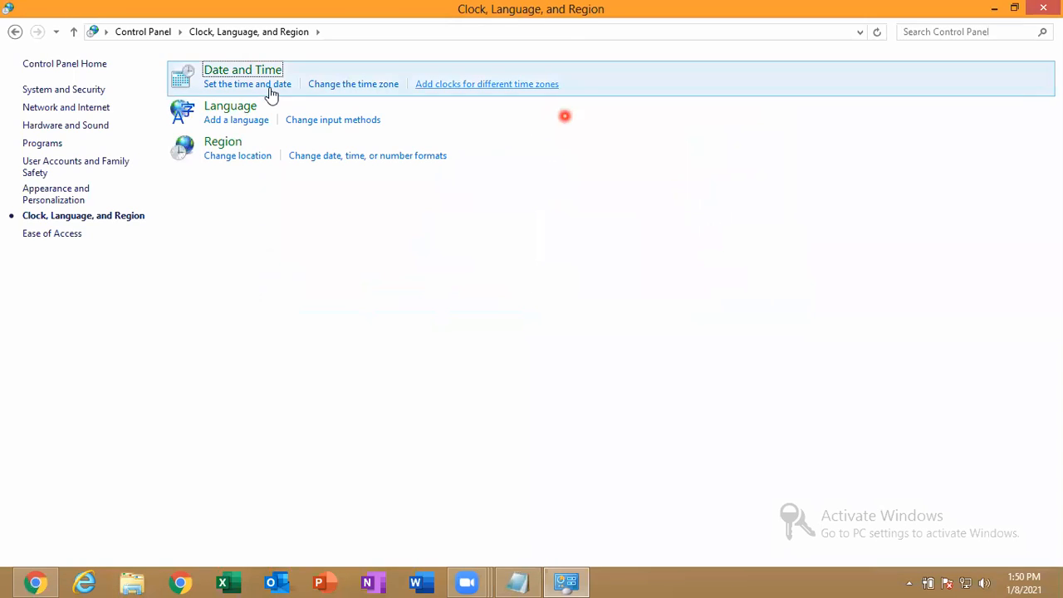
click(223, 143)
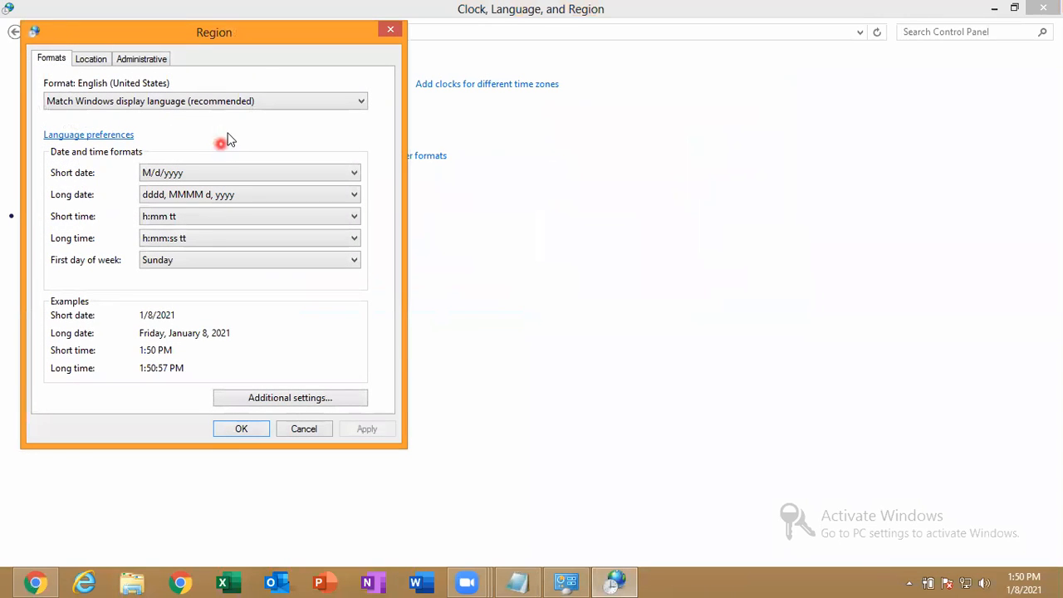
drag(256, 40, 736, 99)
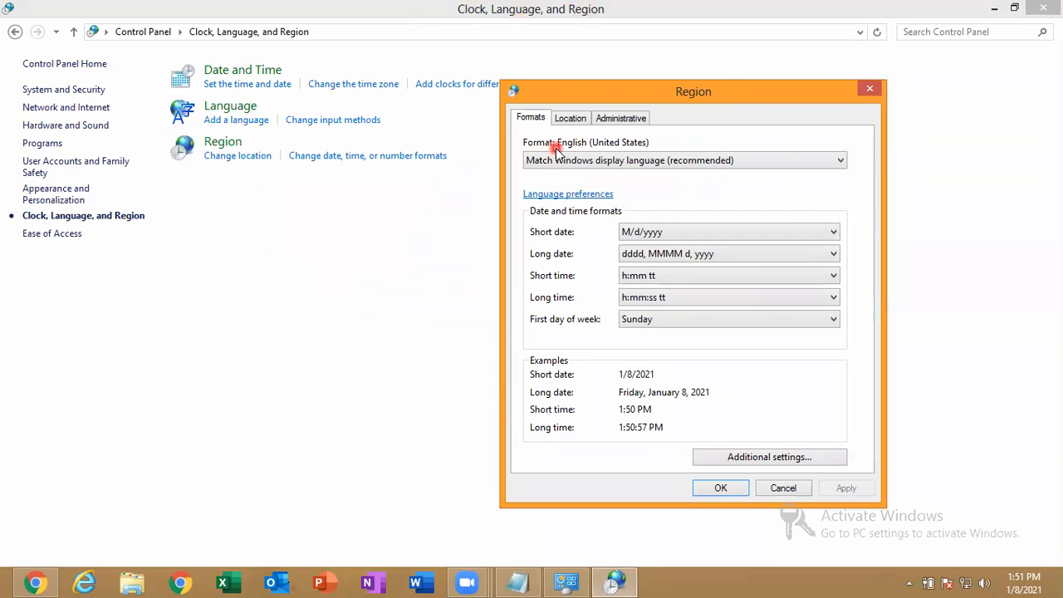
click(605, 162)
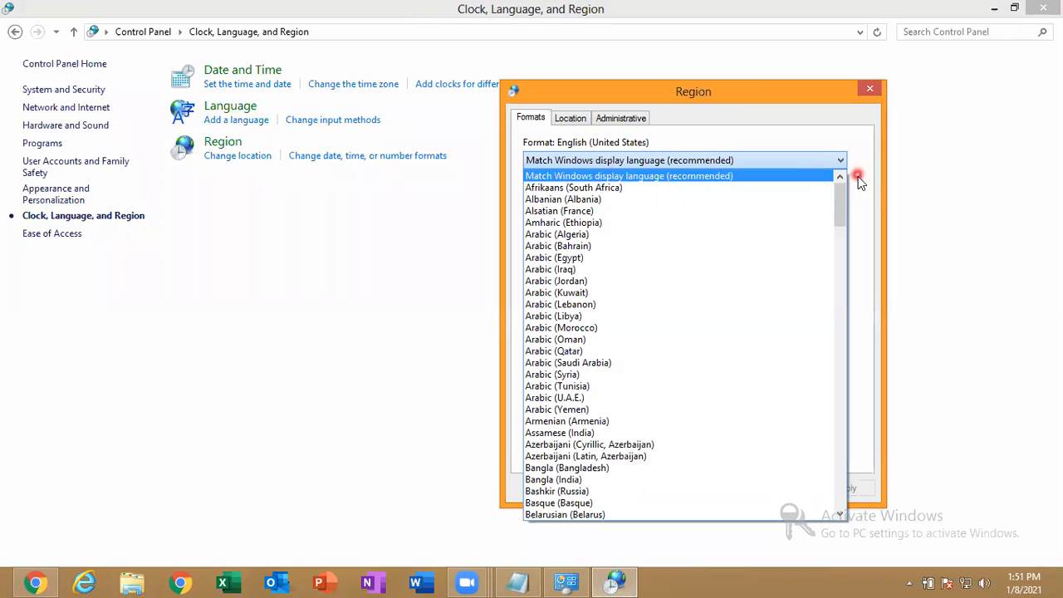
drag(838, 193, 835, 277)
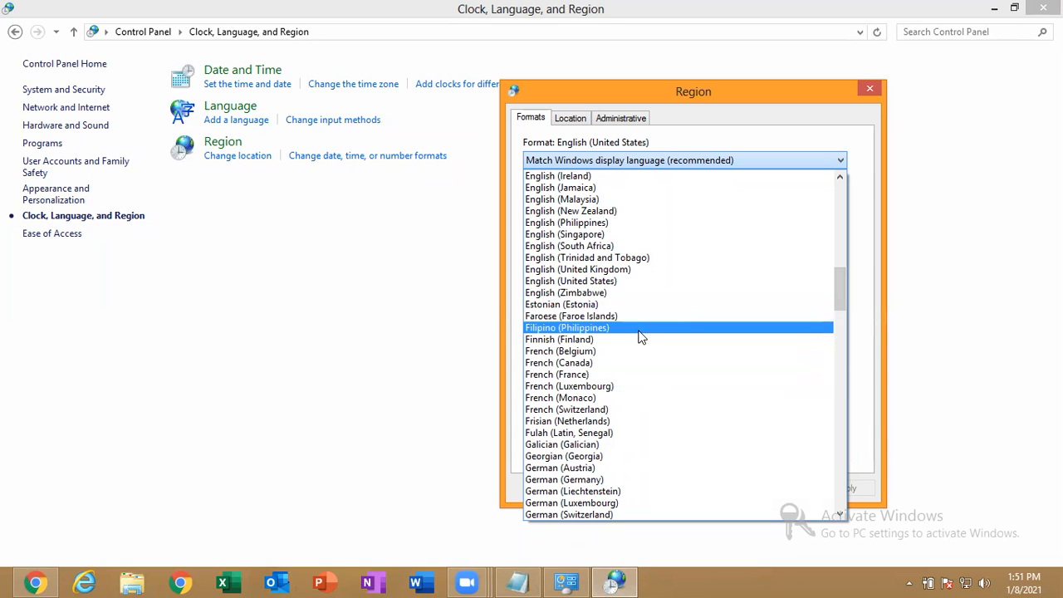
drag(841, 292, 835, 275)
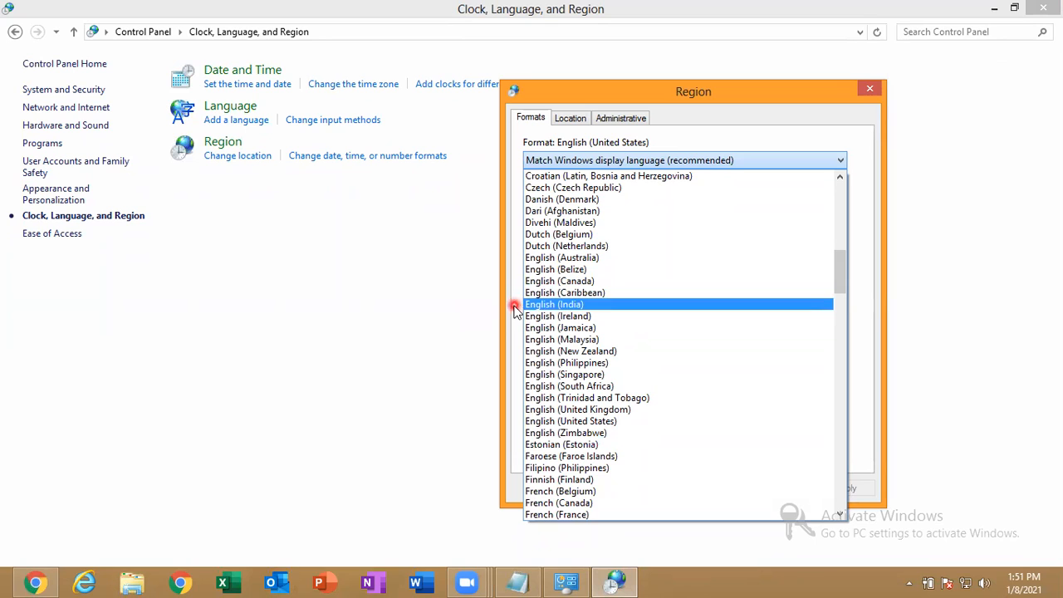
click(547, 308)
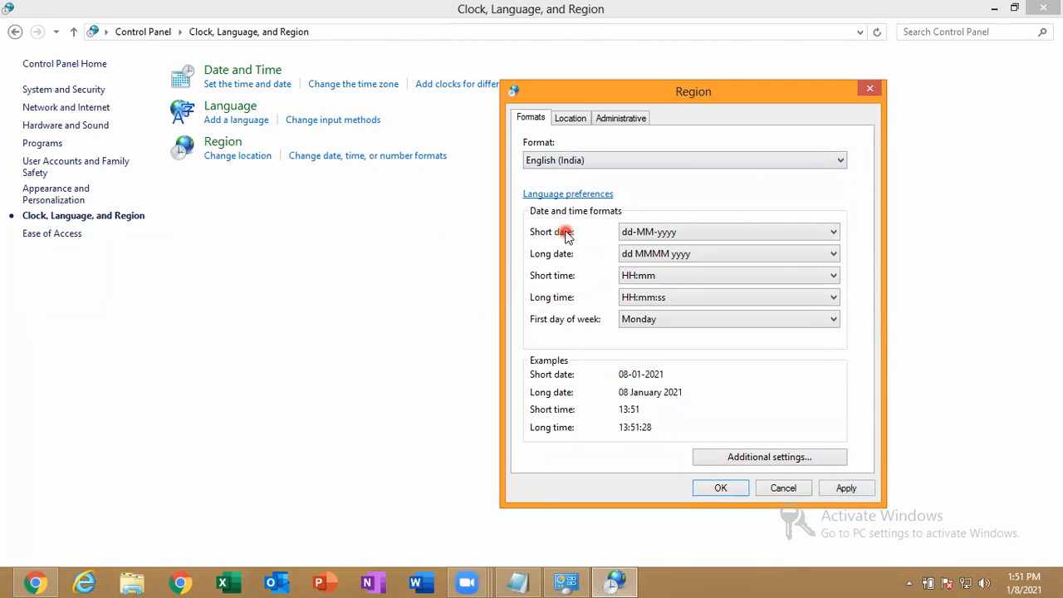
Set the home location to India, apply the region settings, and close Control Panel
click(576, 121)
click(531, 119)
click(570, 118)
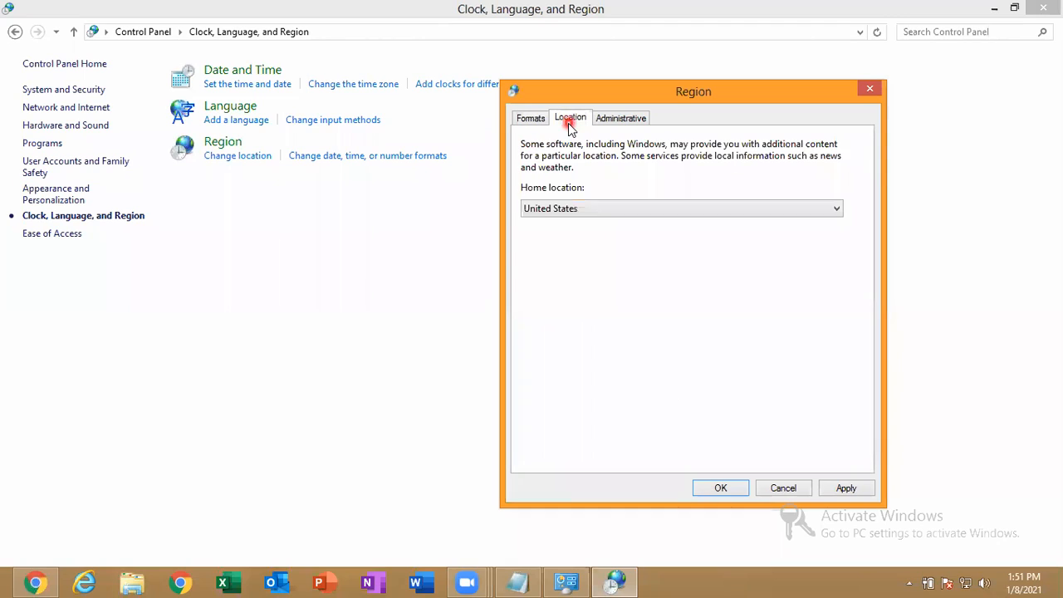
click(606, 209)
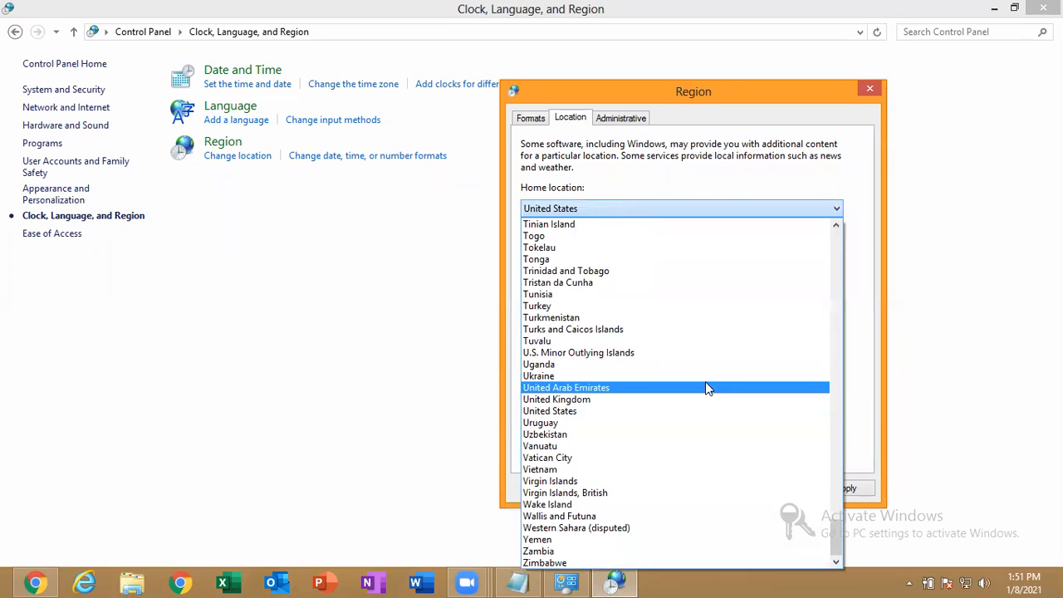
key(i)
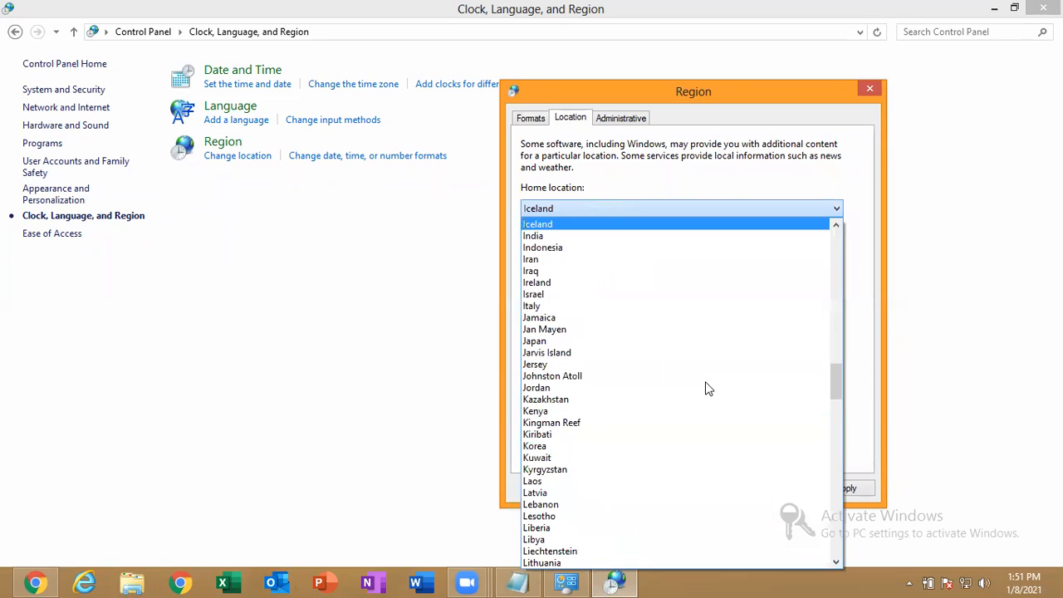
click(548, 238)
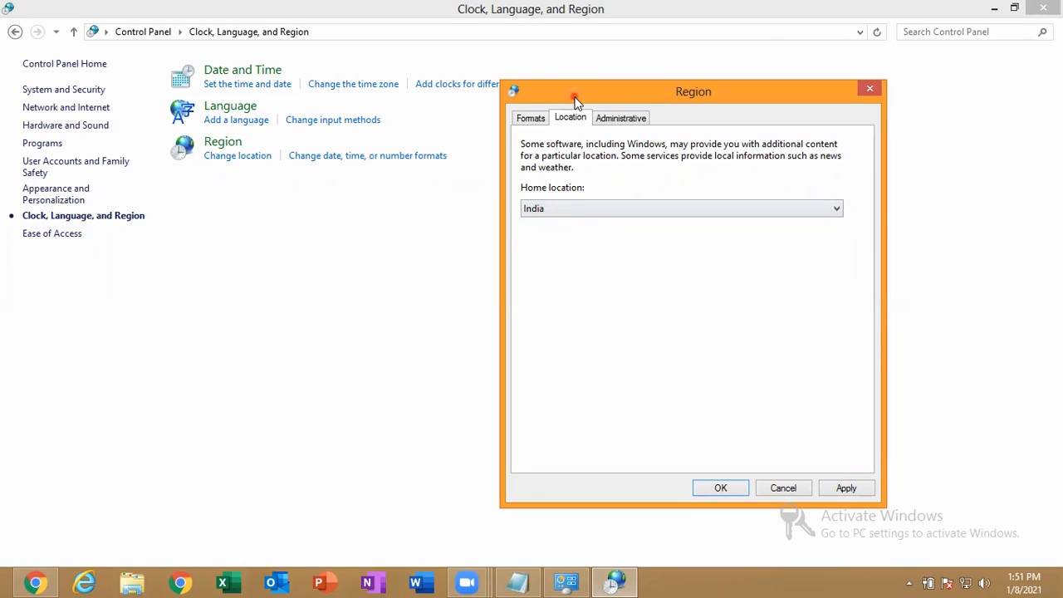
drag(578, 100, 427, 50)
click(696, 438)
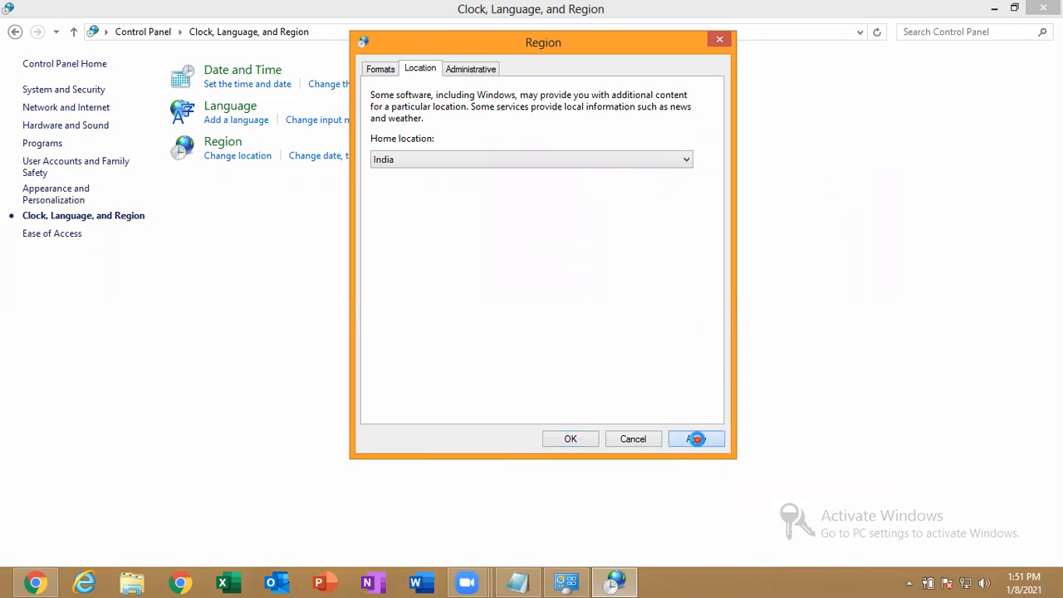
click(557, 439)
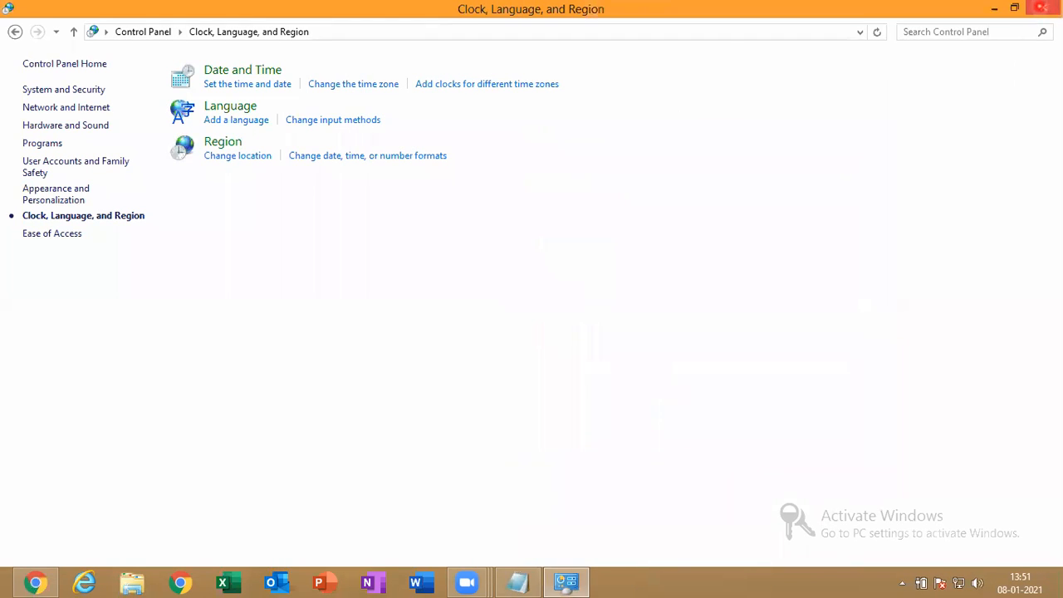
click(1045, 8)
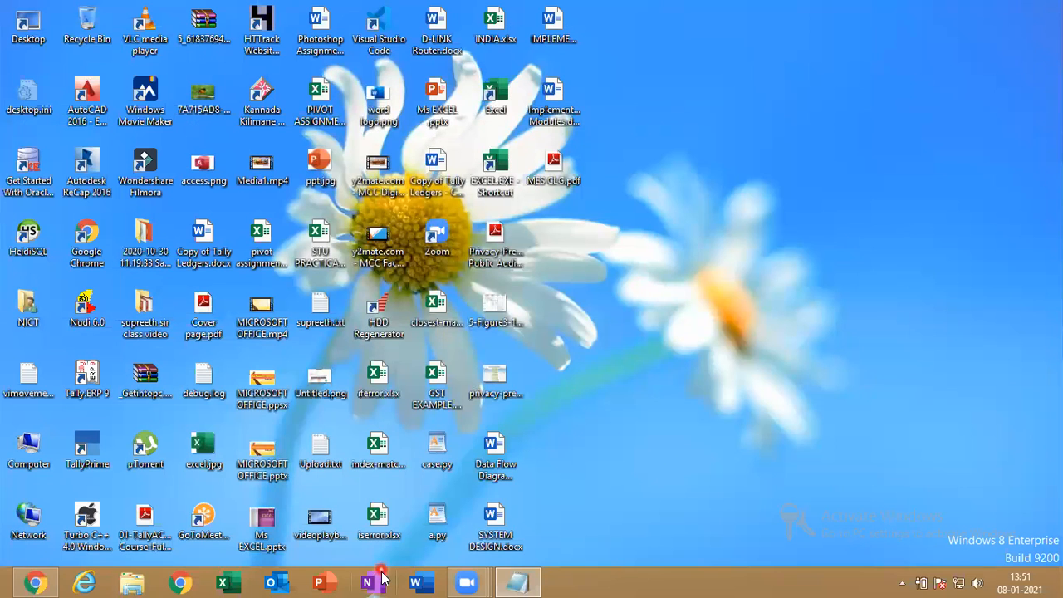
Launch Excel from the Run prompt and start a new blank workbook
key(super+r)
text(EXCEL)
key(Return)
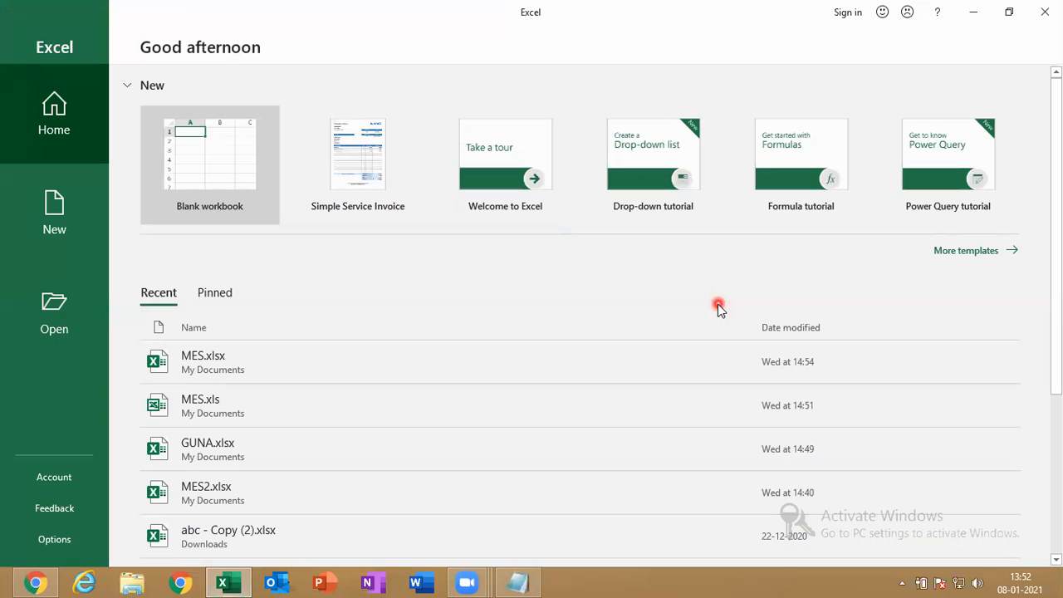
click(240, 161)
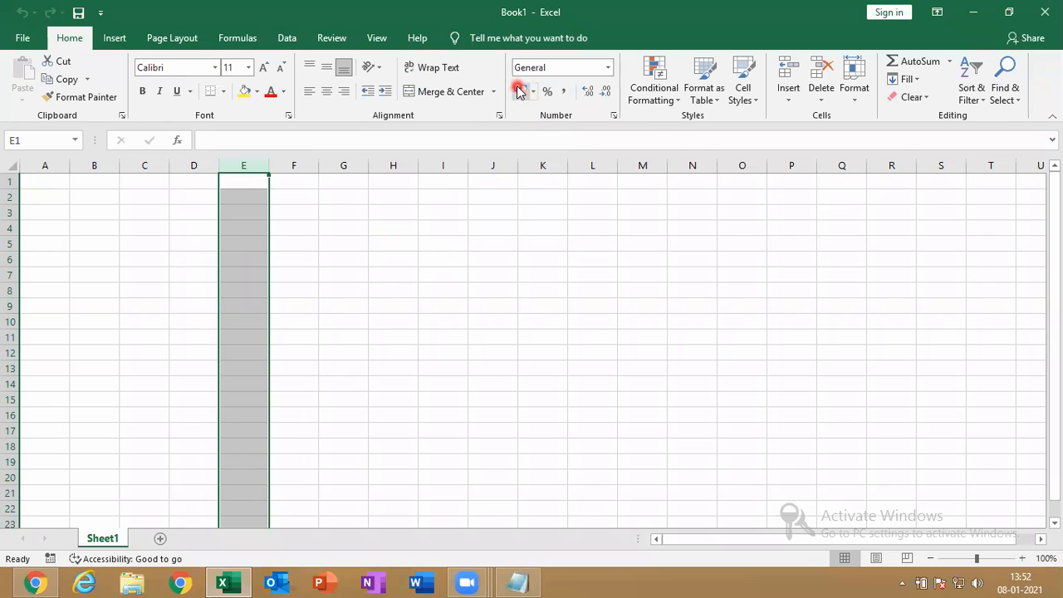
Enter 85, 565 and 25625 in E1:E3 and give them the rupee accounting format
text(85)
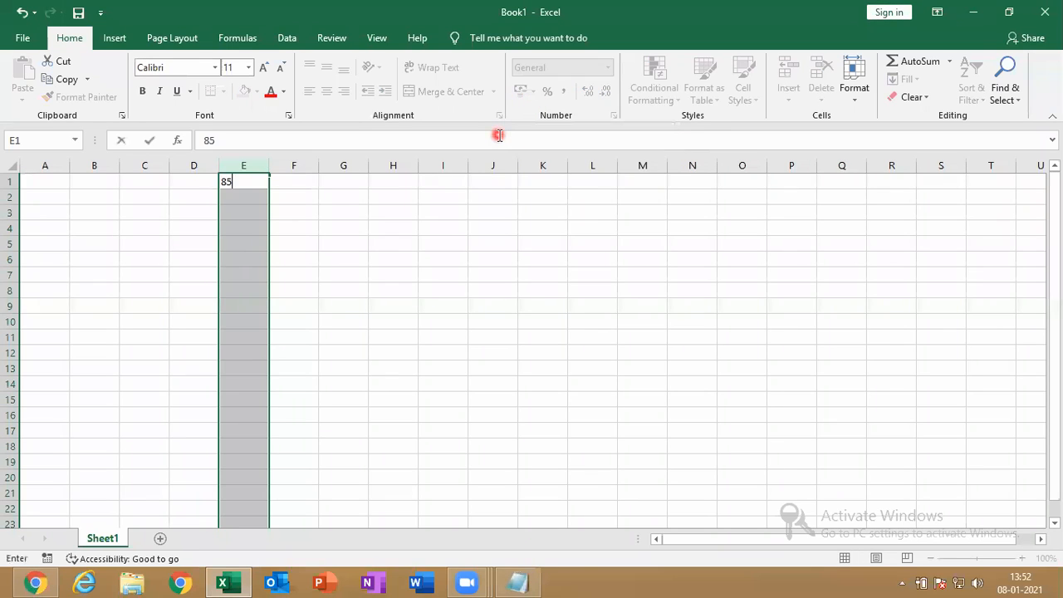
key(Return)
text(565)
key(Return)
text(25625)
key(Return)
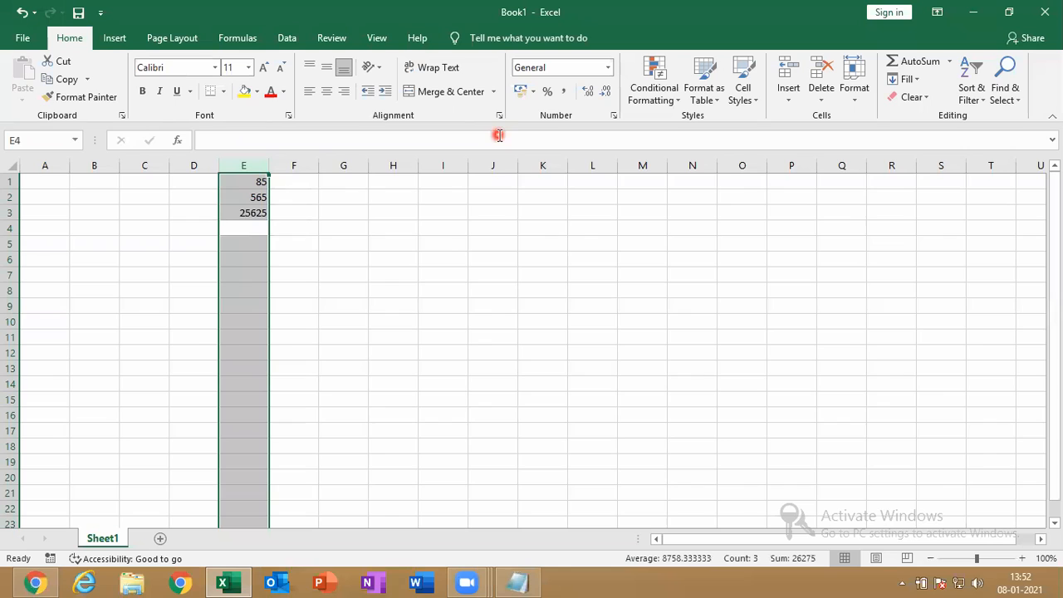
click(520, 90)
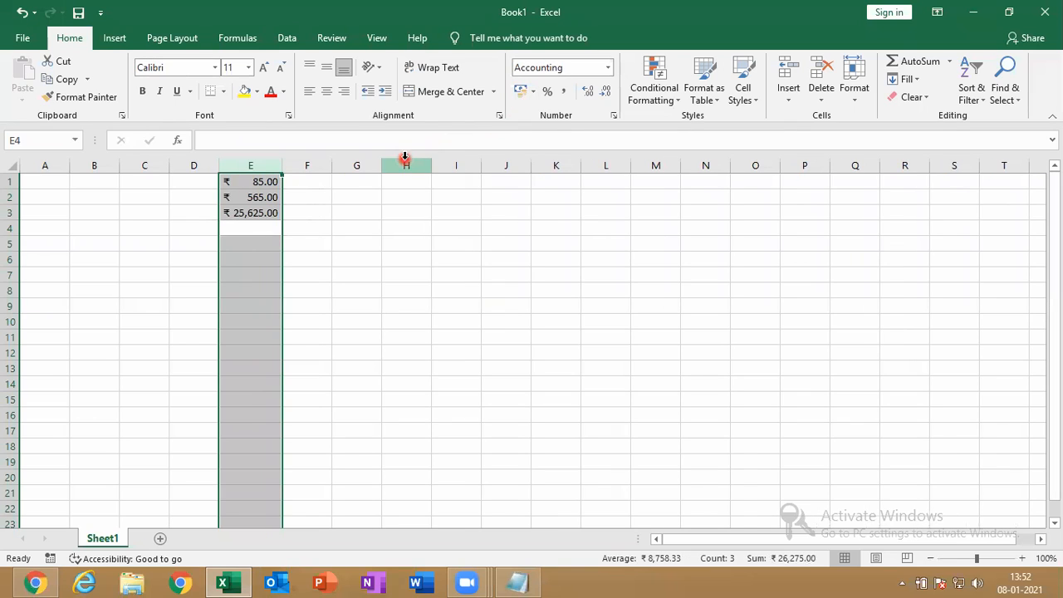
click(395, 197)
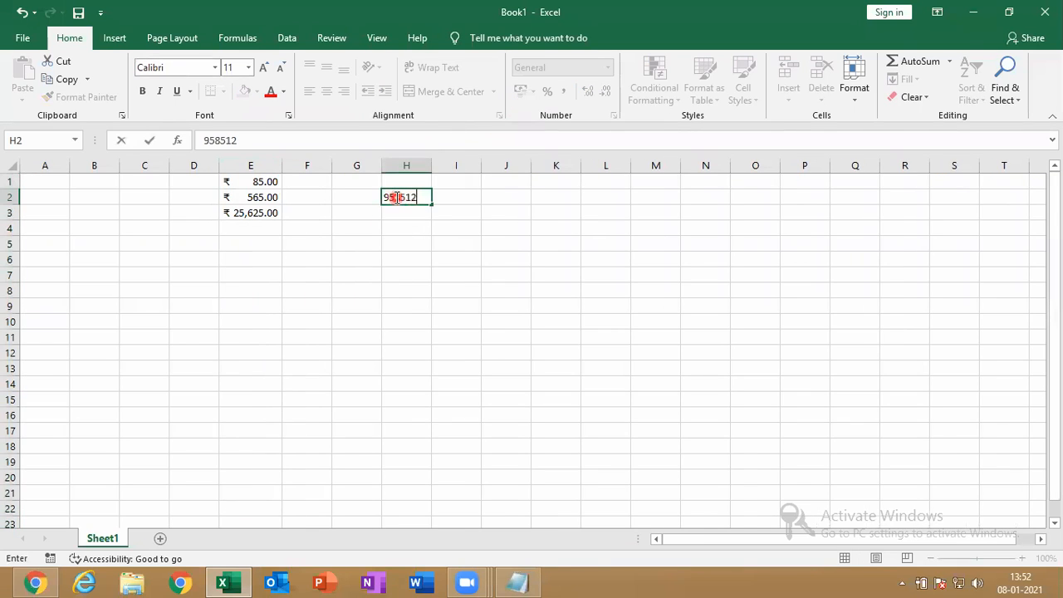
key(Return)
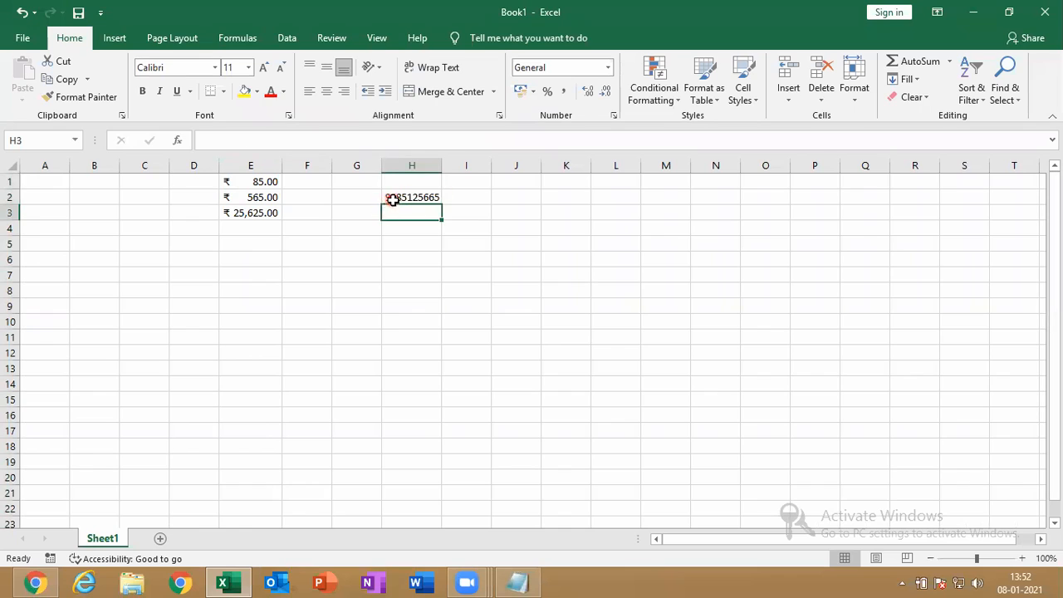
click(392, 197)
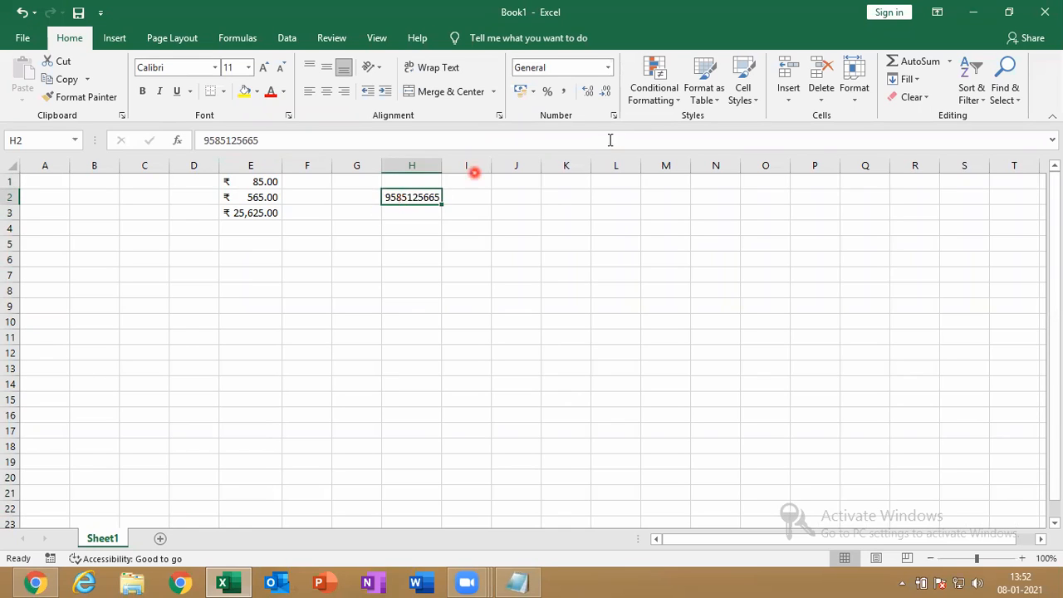
click(566, 97)
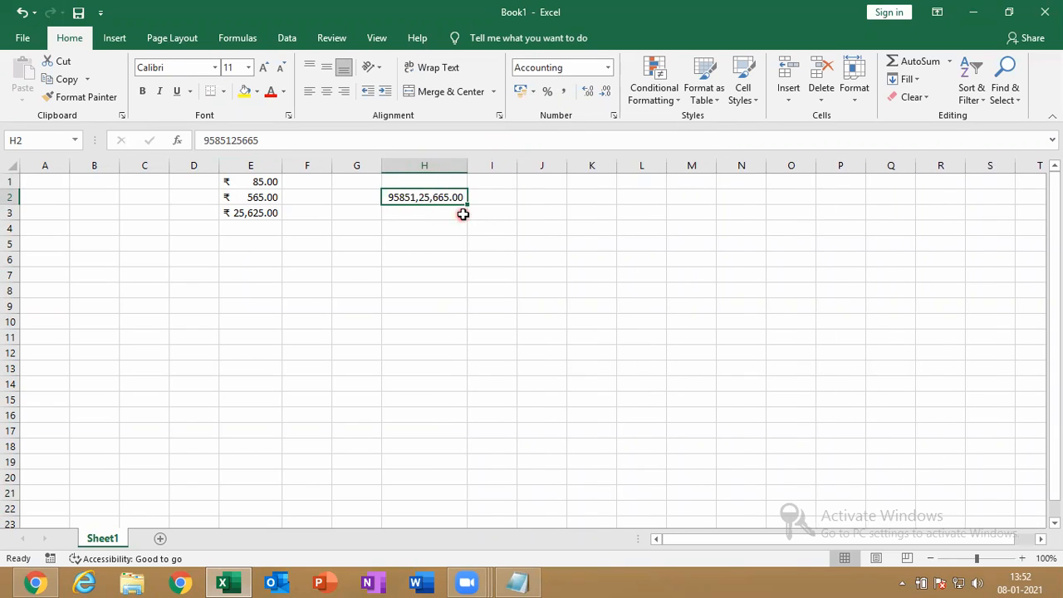
Enter 565 in H4 and 415646 in H5, then apply Comma Style to both
click(395, 223)
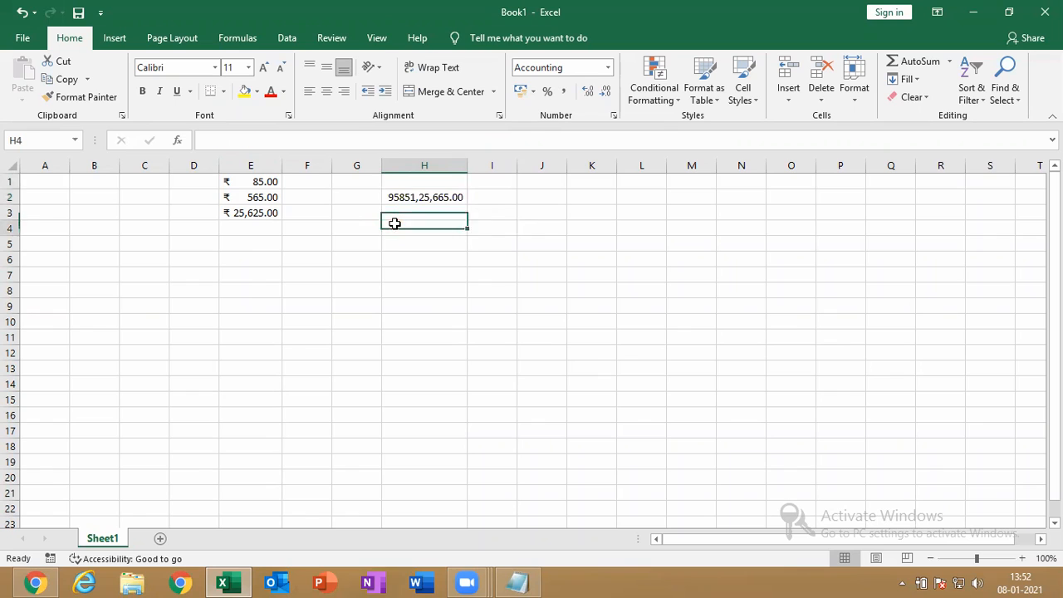
text(565)
key(Return)
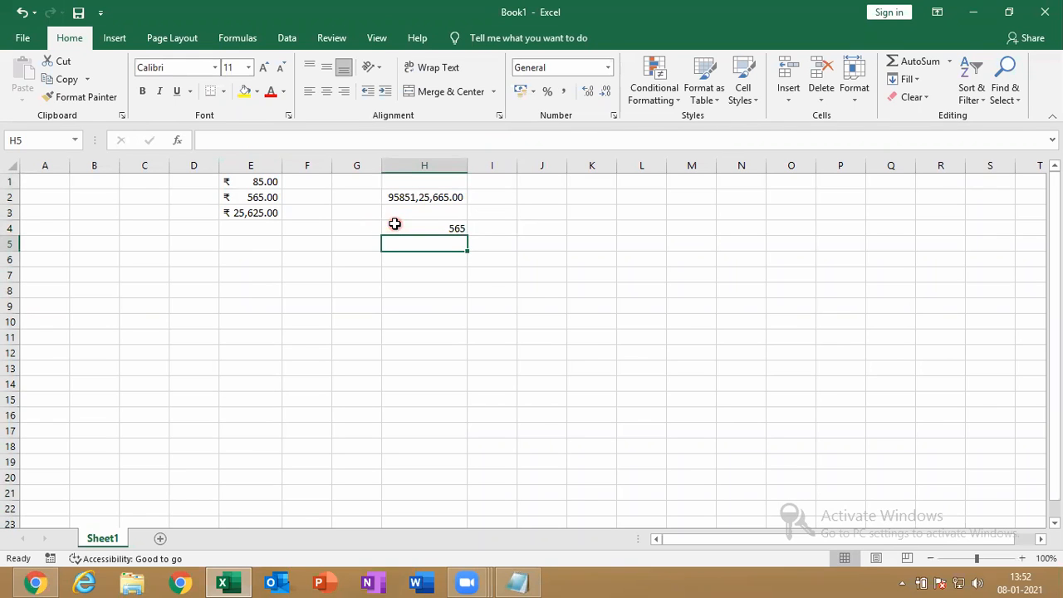
text(415646)
key(Return)
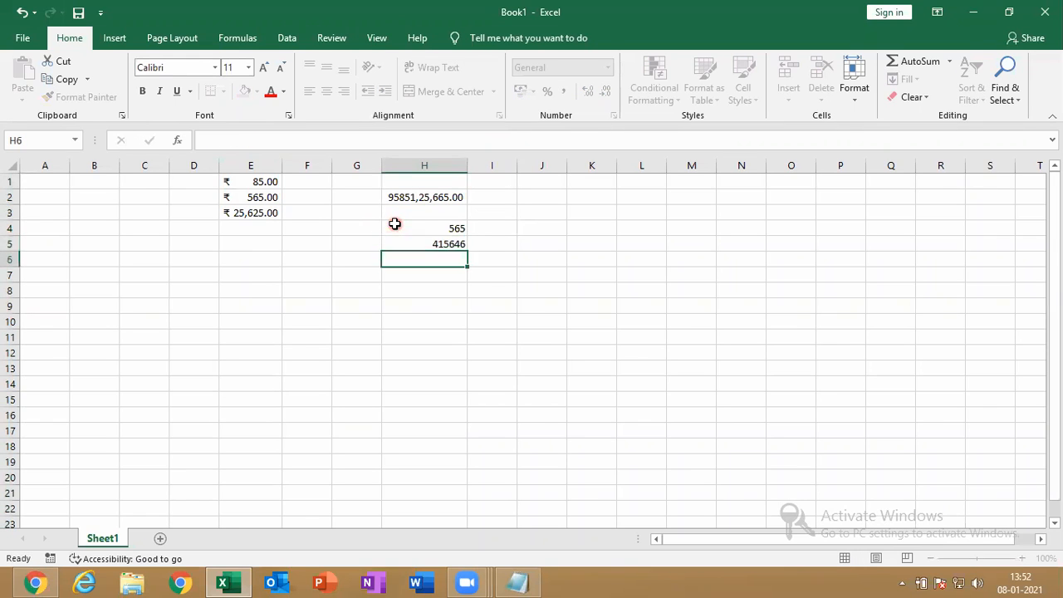
click(448, 242)
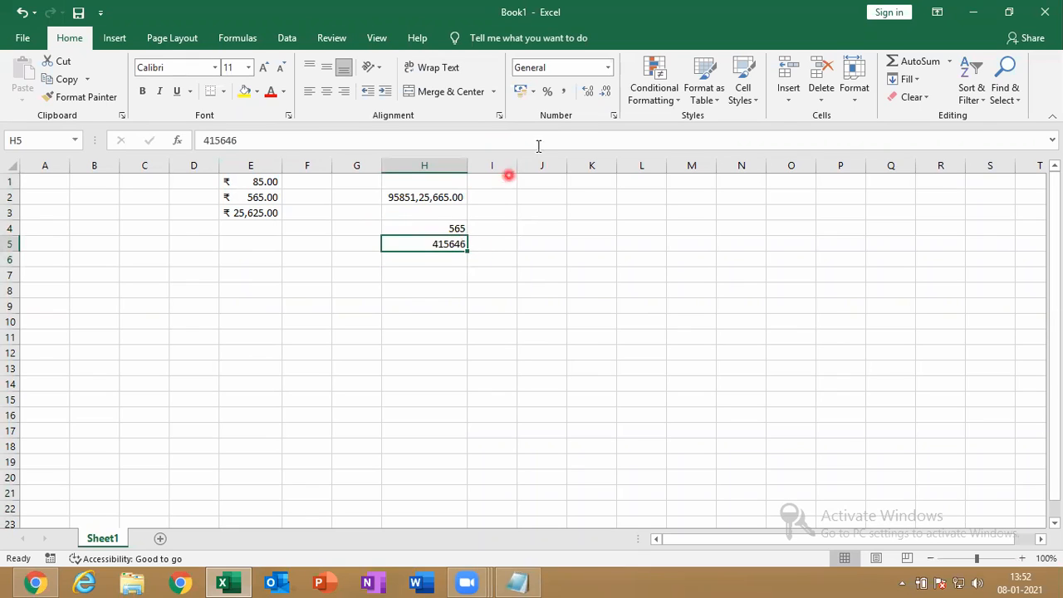
click(569, 91)
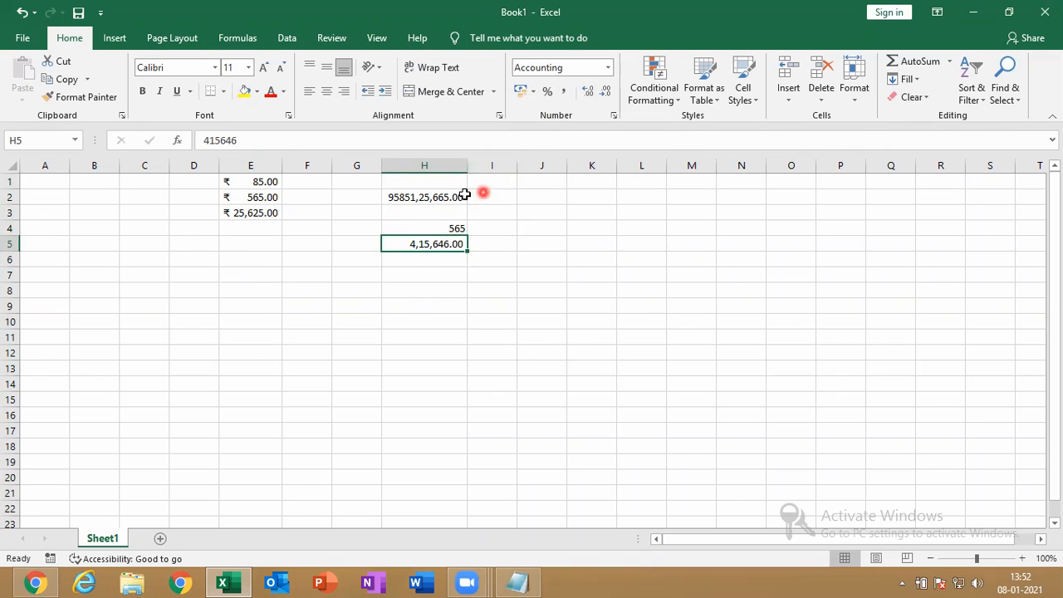
click(433, 227)
click(565, 93)
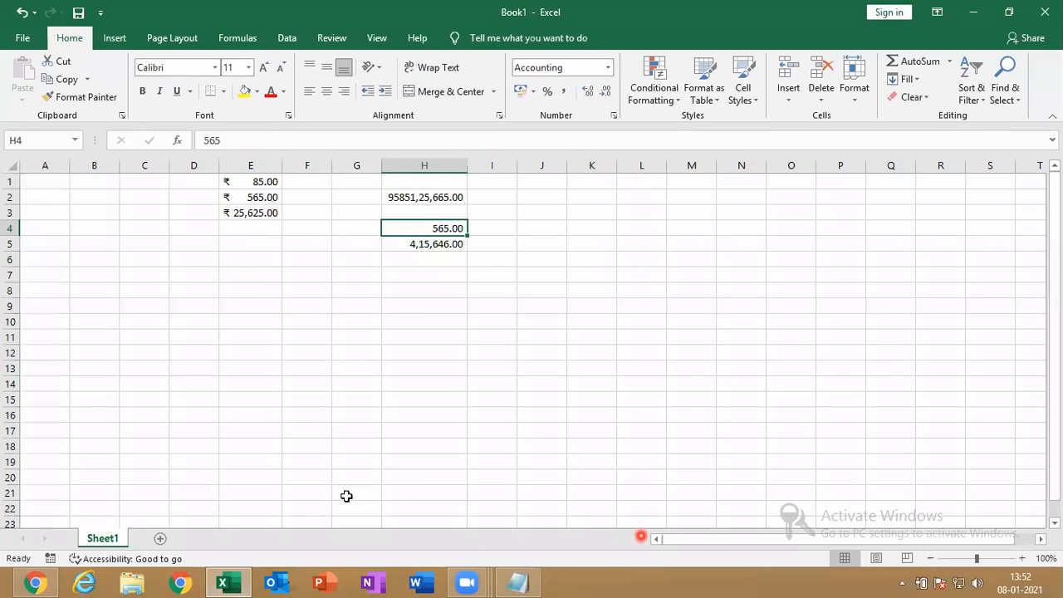
click(733, 331)
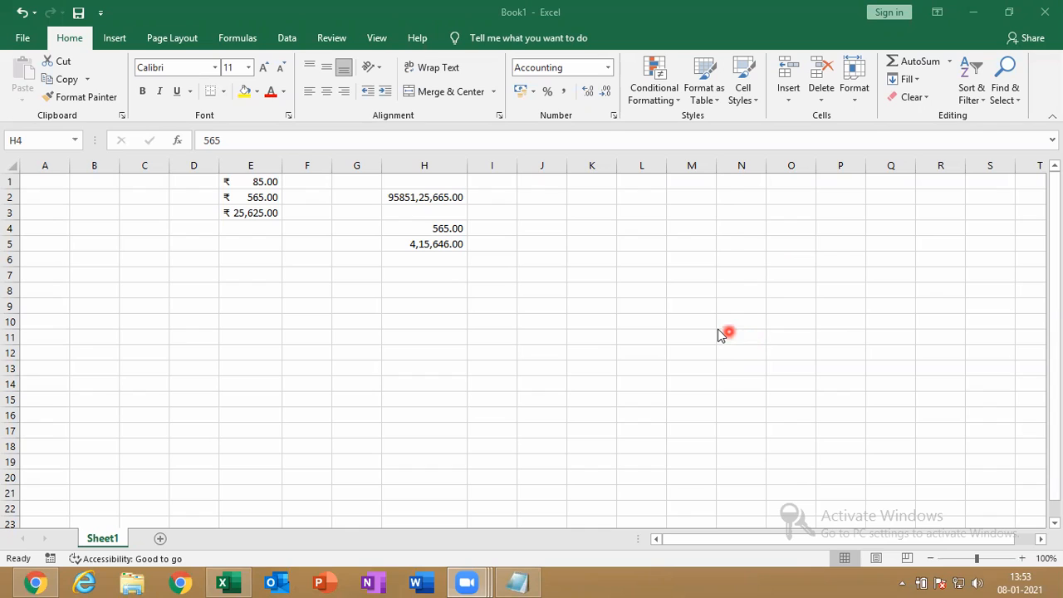
Return to the workbook and enter 45 in cell K4, keeping it selected
click(583, 186)
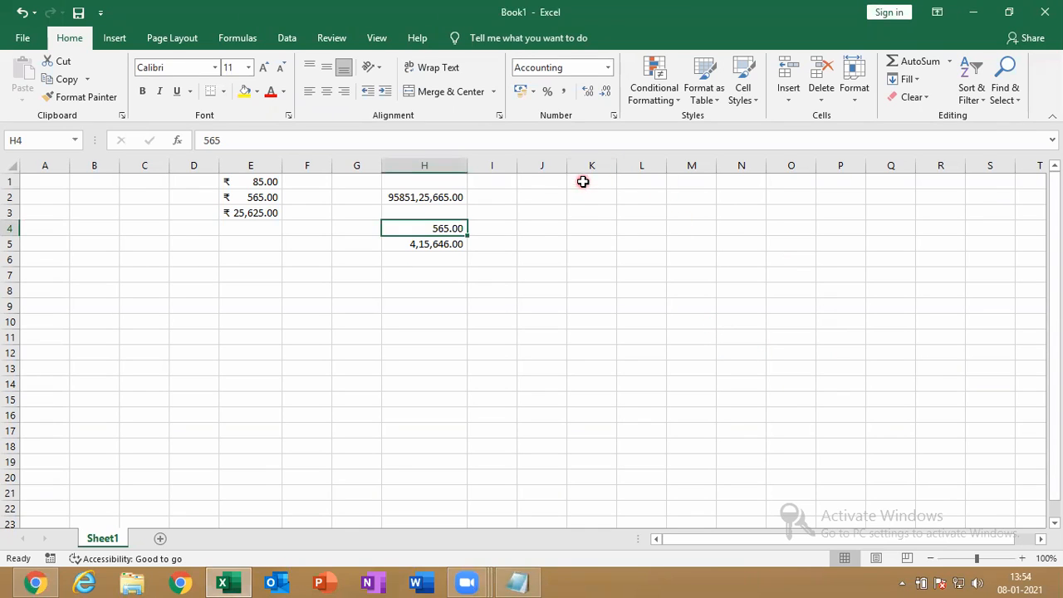
click(583, 182)
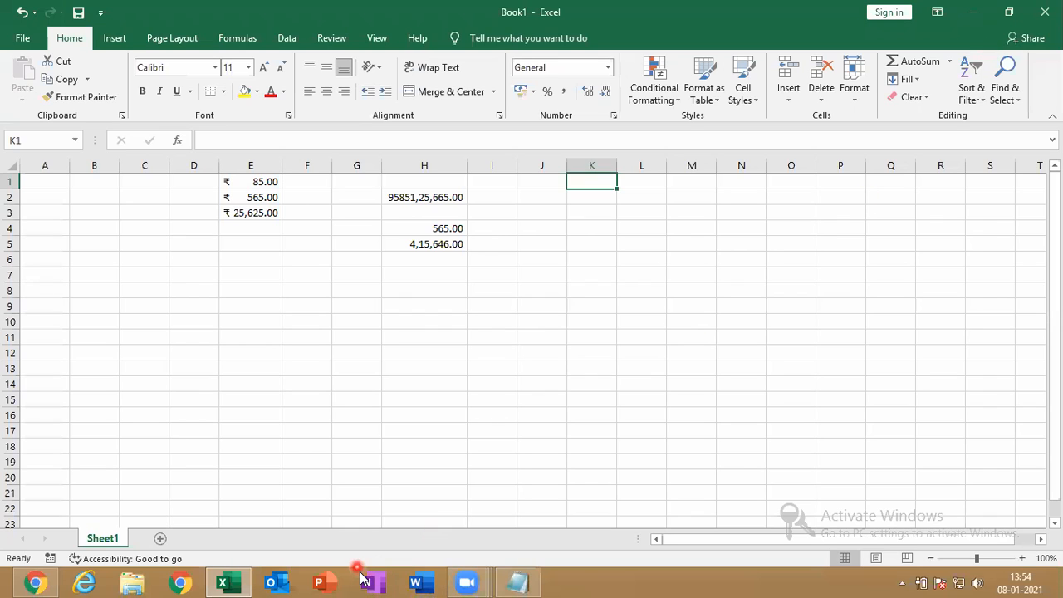
click(571, 360)
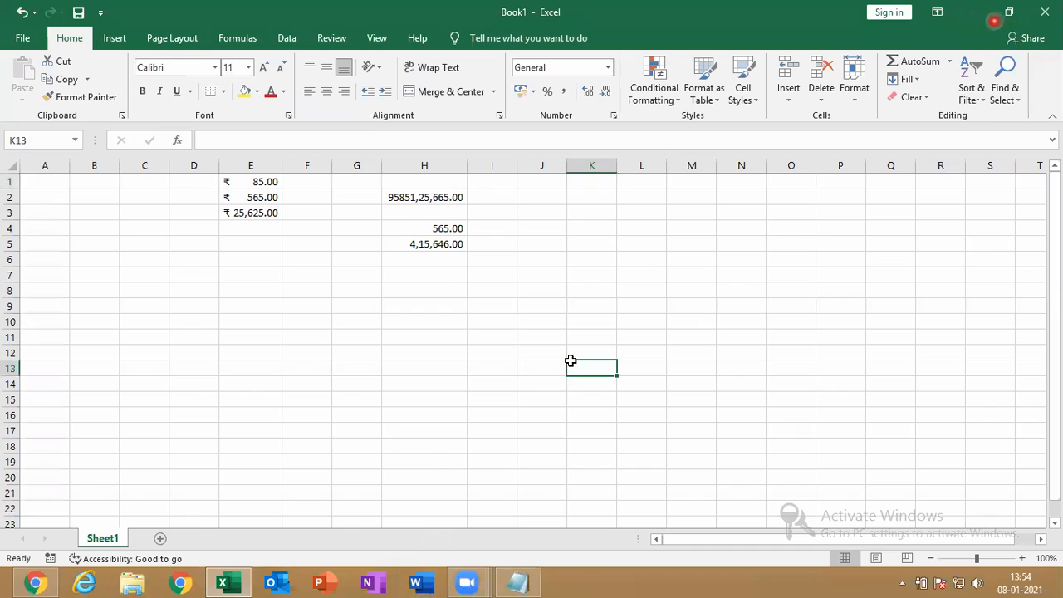
click(1026, 16)
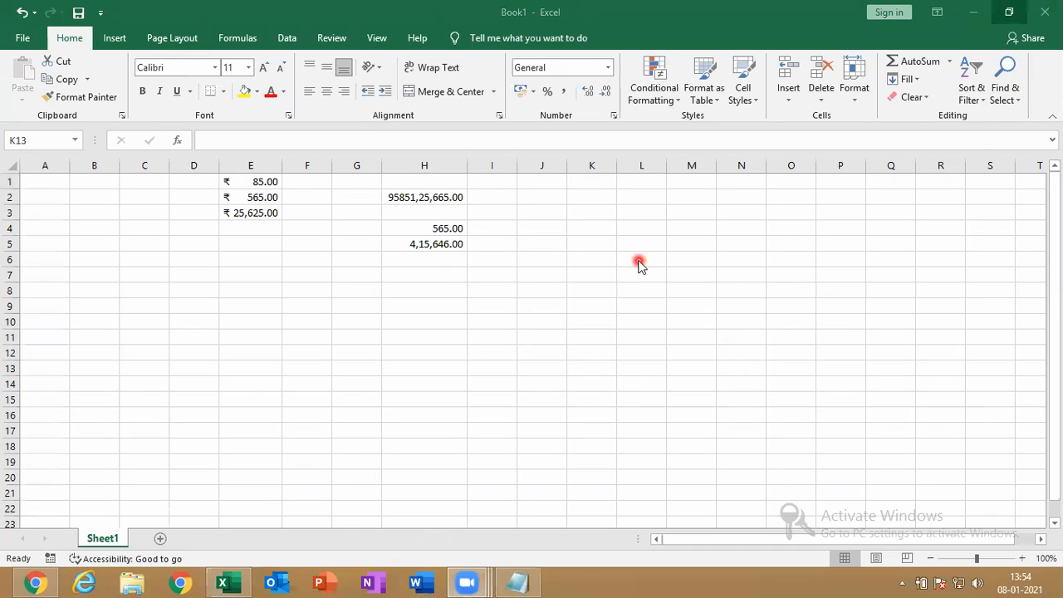
click(588, 227)
text(45.00)
key(Return)
double_click(589, 227)
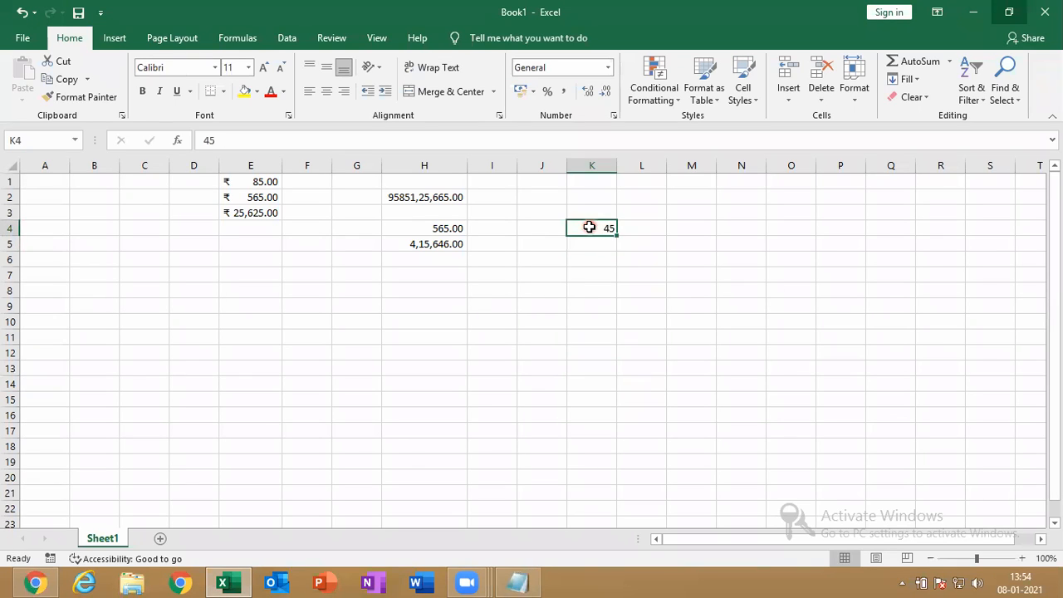
drag(614, 250, 595, 227)
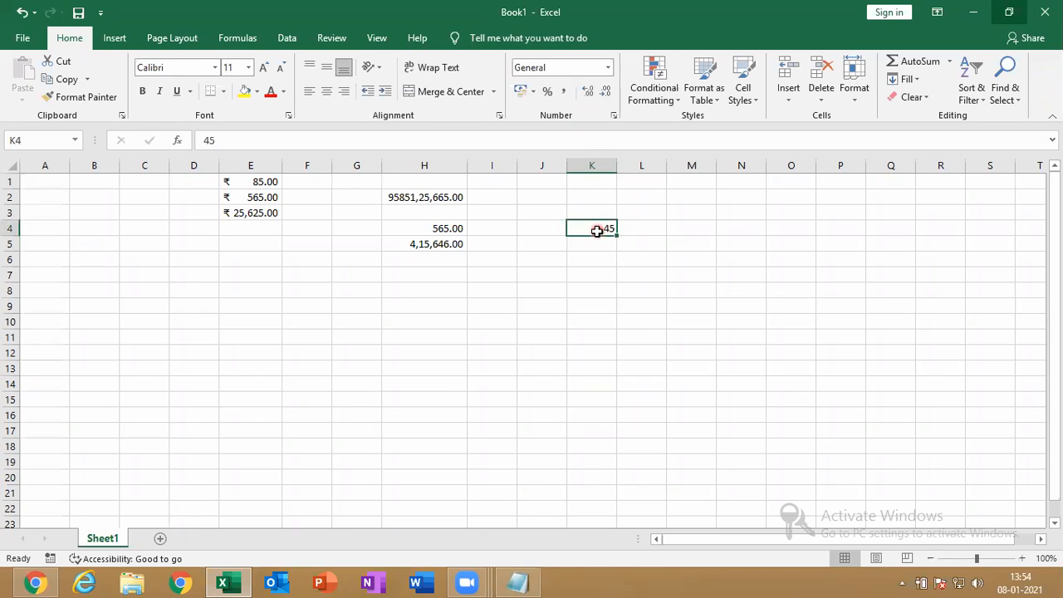
Adjust K4's decimal places with Increase and Decrease Decimal until it shows 45.00
click(588, 92)
click(588, 92)
click(588, 93)
click(588, 92)
click(588, 93)
click(588, 92)
click(588, 92)
click(589, 93)
click(589, 93)
click(604, 93)
click(605, 93)
click(605, 93)
click(605, 93)
click(605, 94)
click(605, 94)
click(605, 94)
click(605, 94)
click(605, 93)
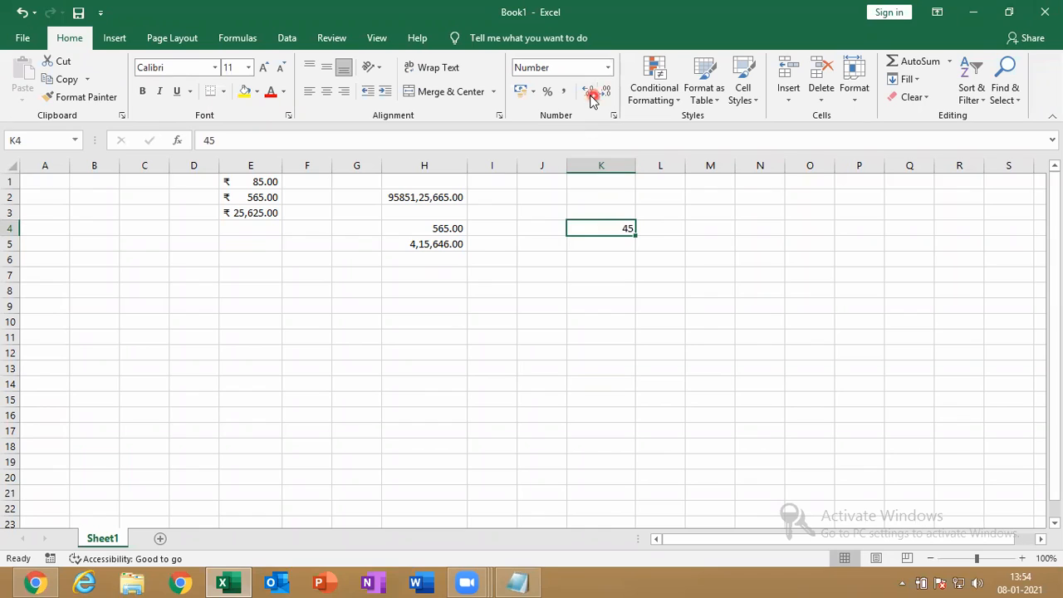
click(588, 92)
click(588, 92)
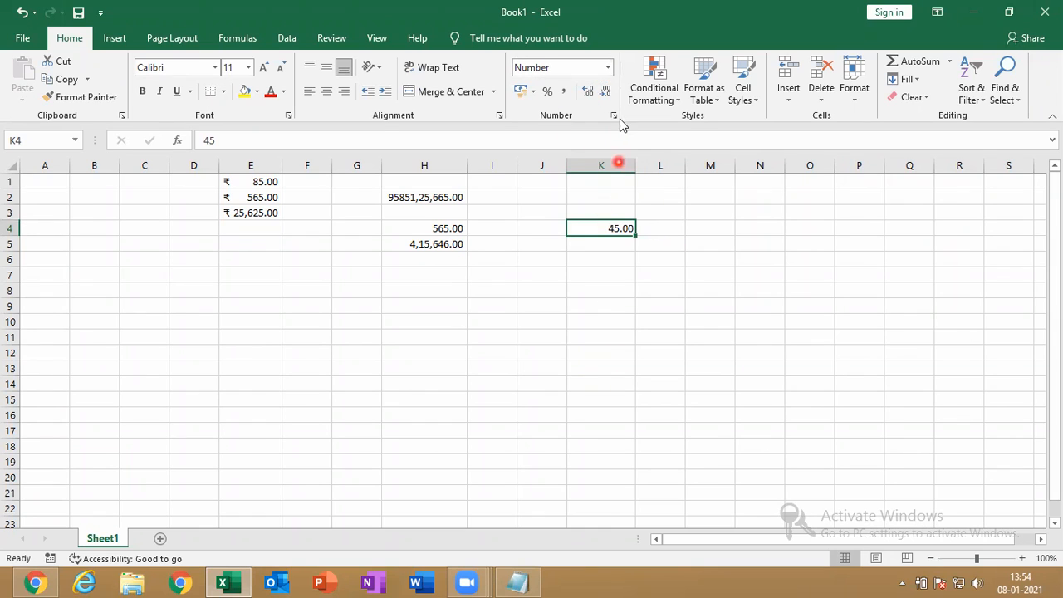
Leave the Number Format list unchanged, then select K7 and open Format Cells
click(608, 73)
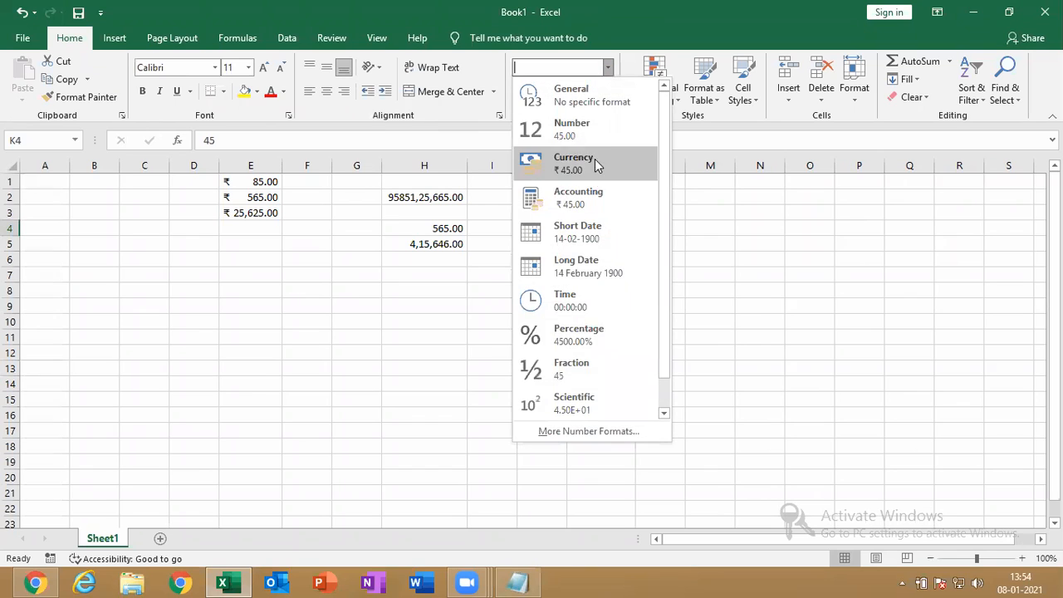
click(723, 285)
click(594, 275)
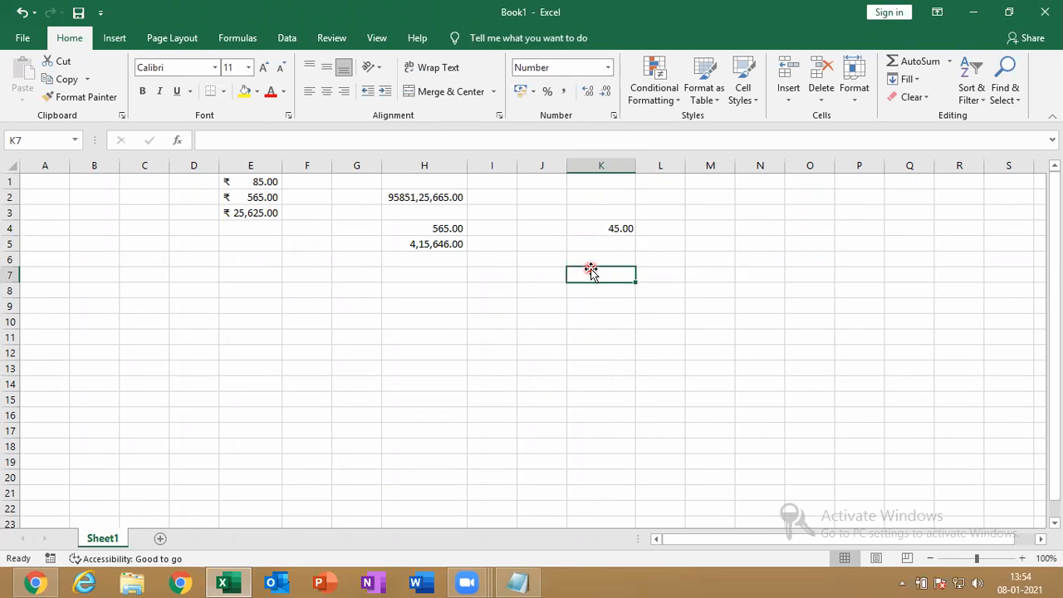
click(615, 117)
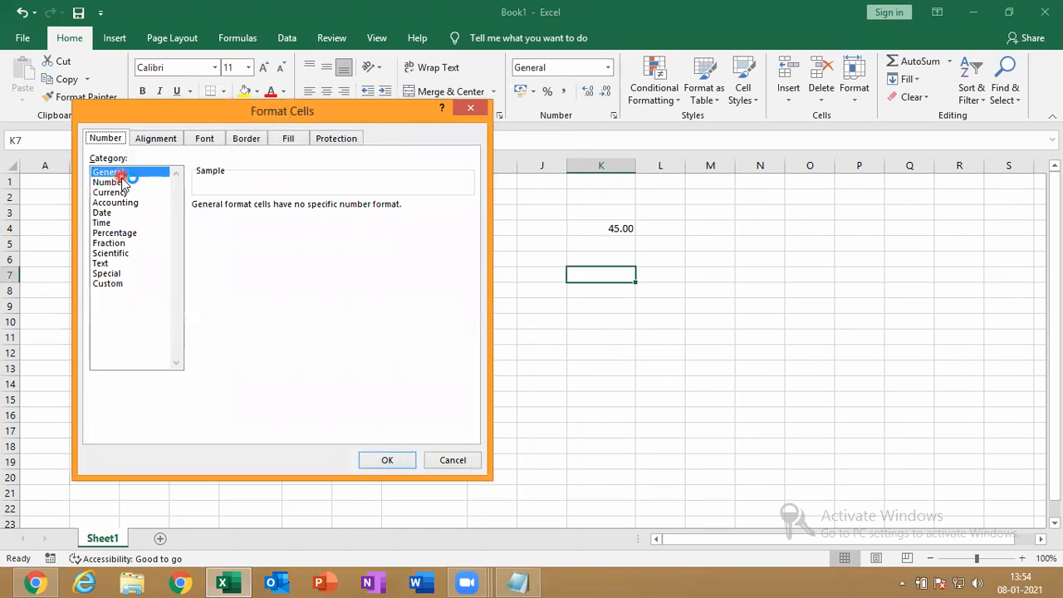
click(125, 182)
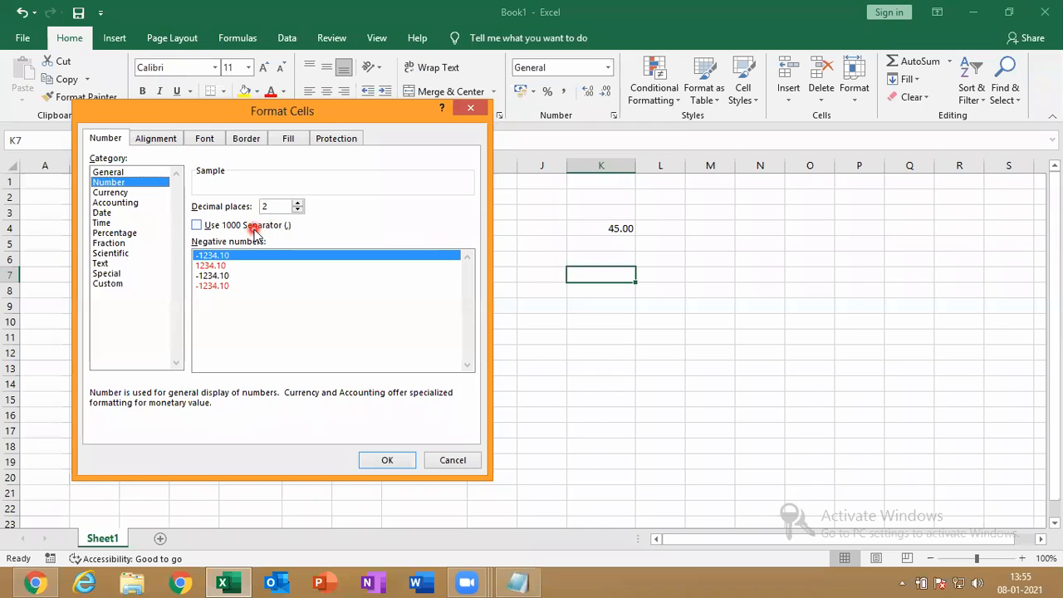
click(116, 191)
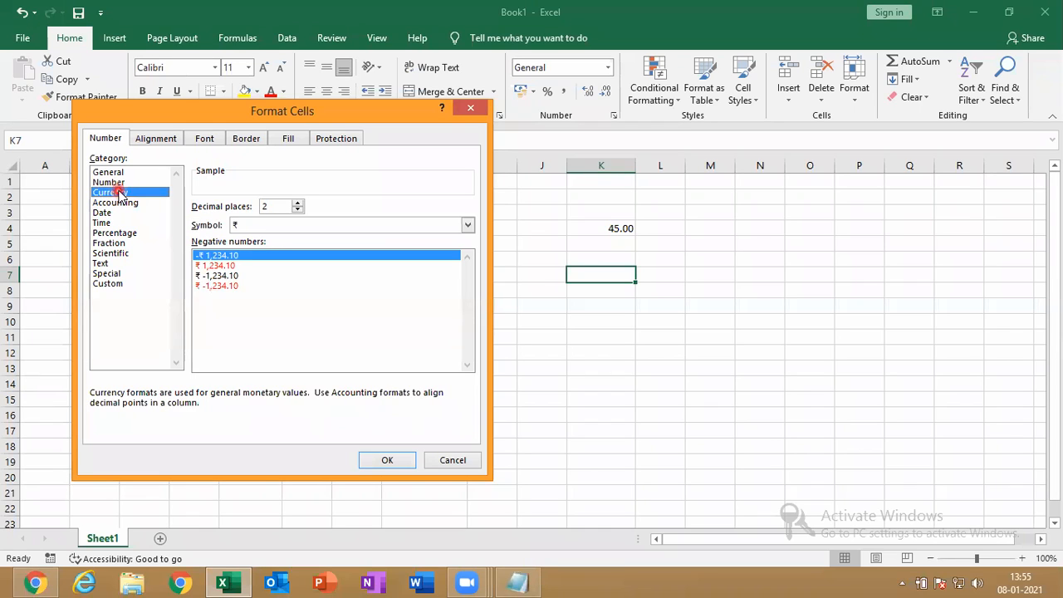
click(114, 213)
click(120, 223)
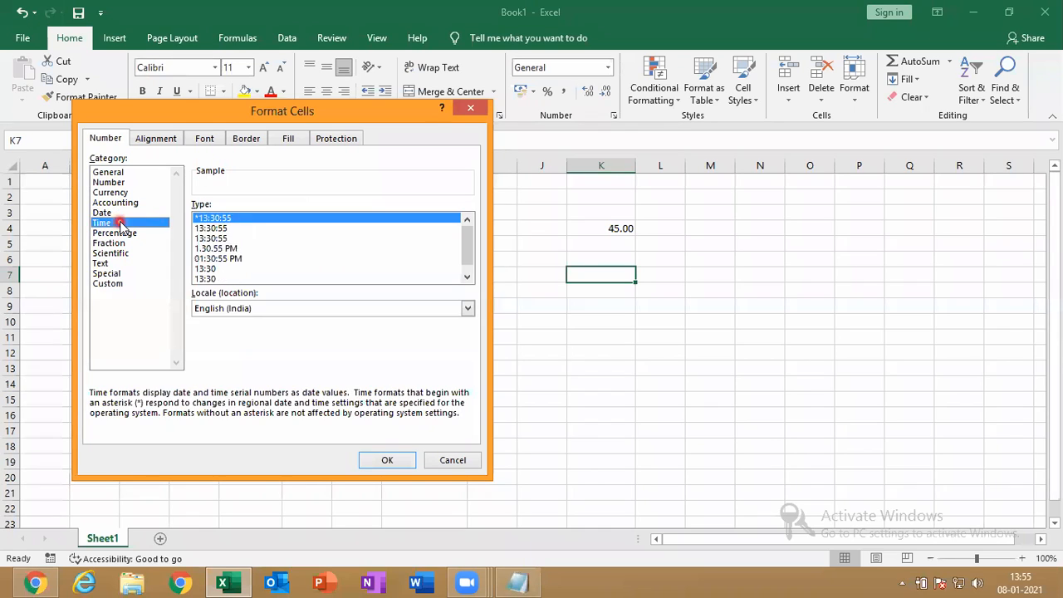
click(124, 234)
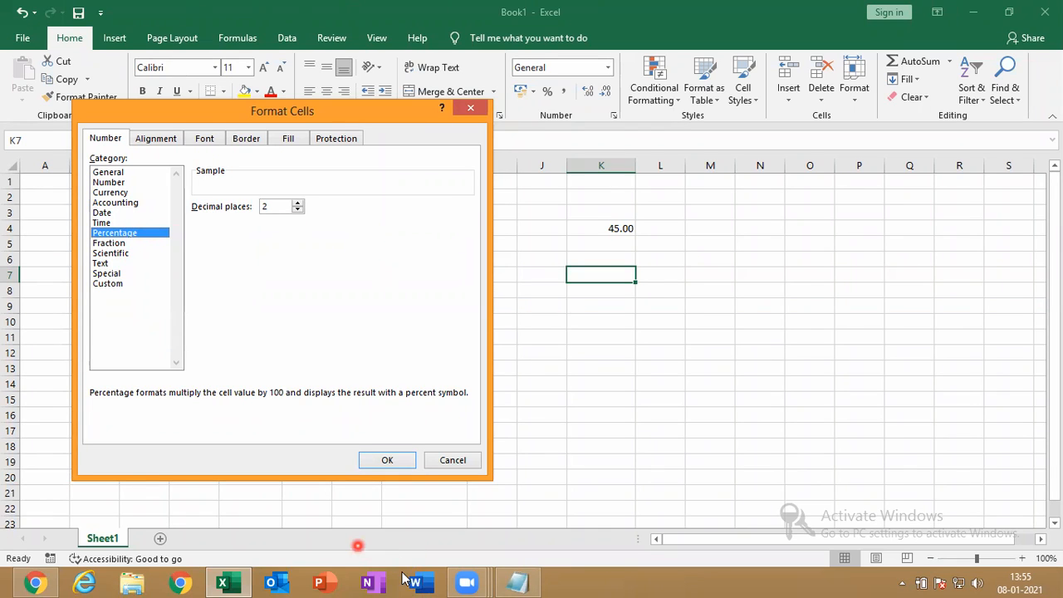
click(471, 108)
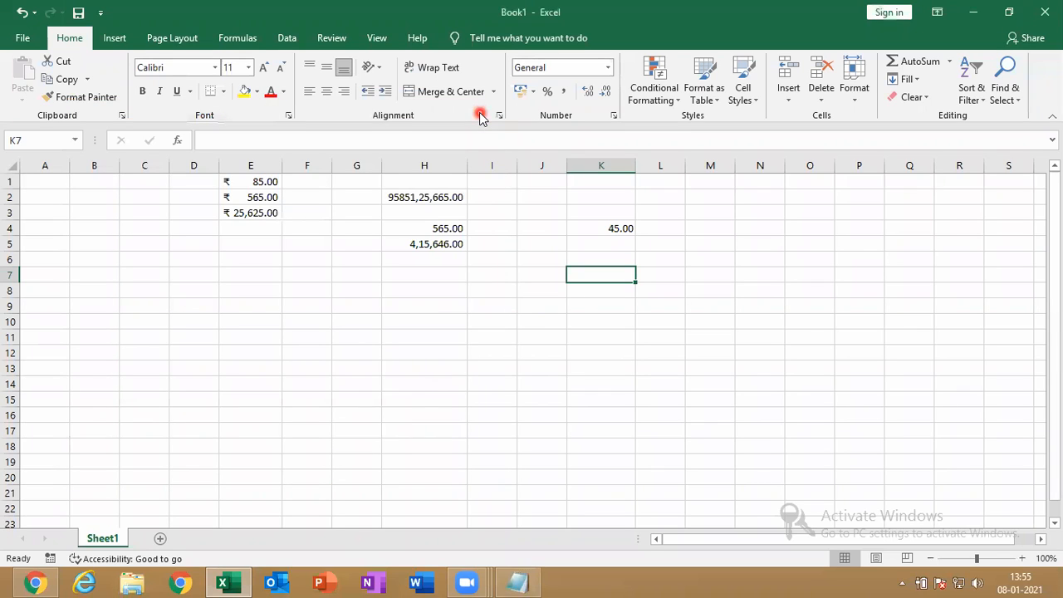
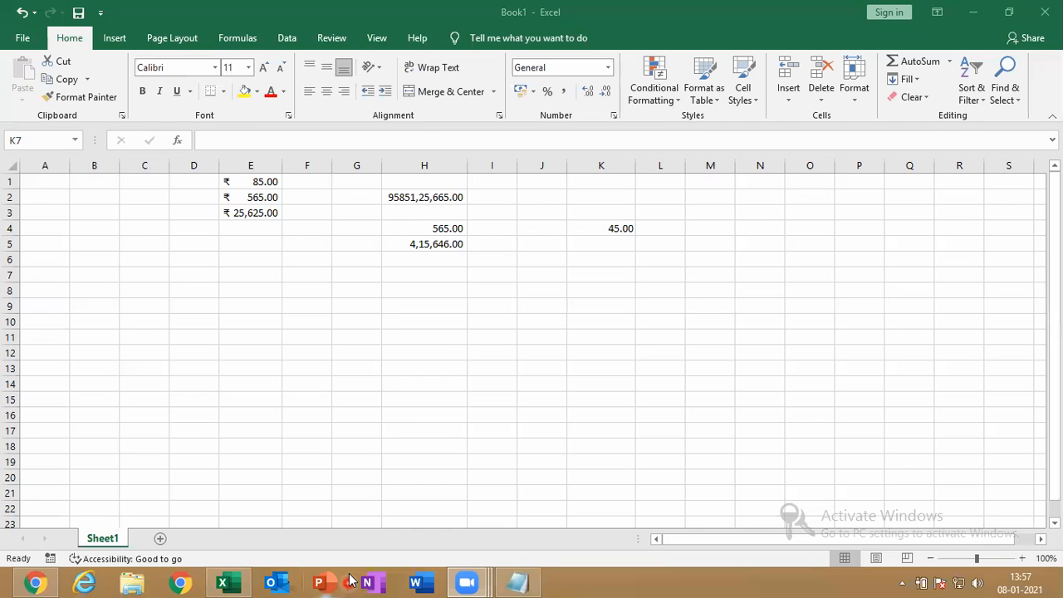
Start a new CONDITIONAL FORMATTING note in Notepad, cancelling a stray entry in cell K7
click(517, 582)
click(305, 204)
key(Return)
key(Return)
key(Return)
key(Return)
text(CON)
text(DI)
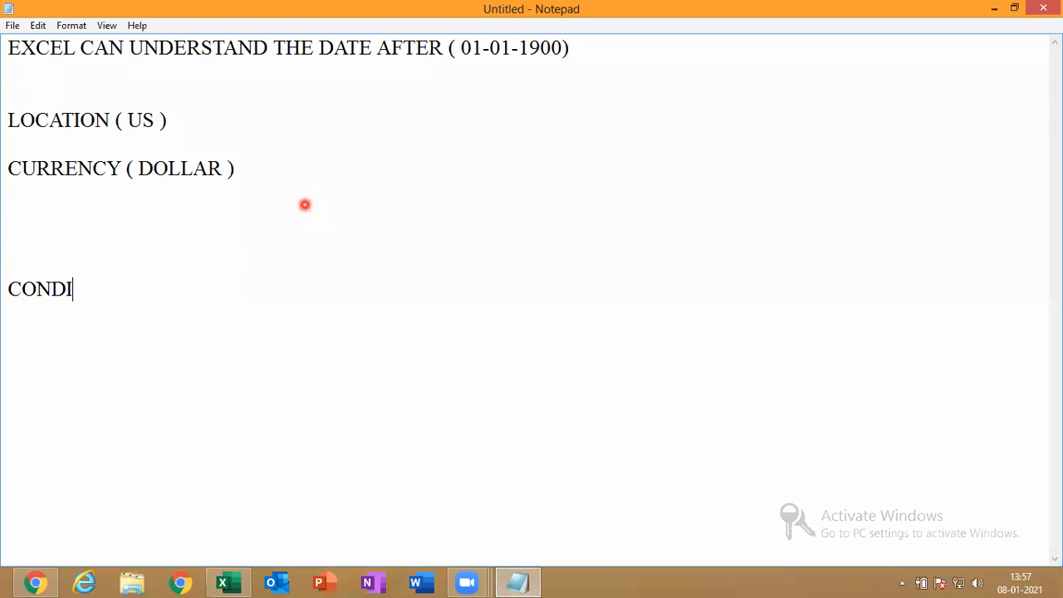
text(TI)
click(244, 580)
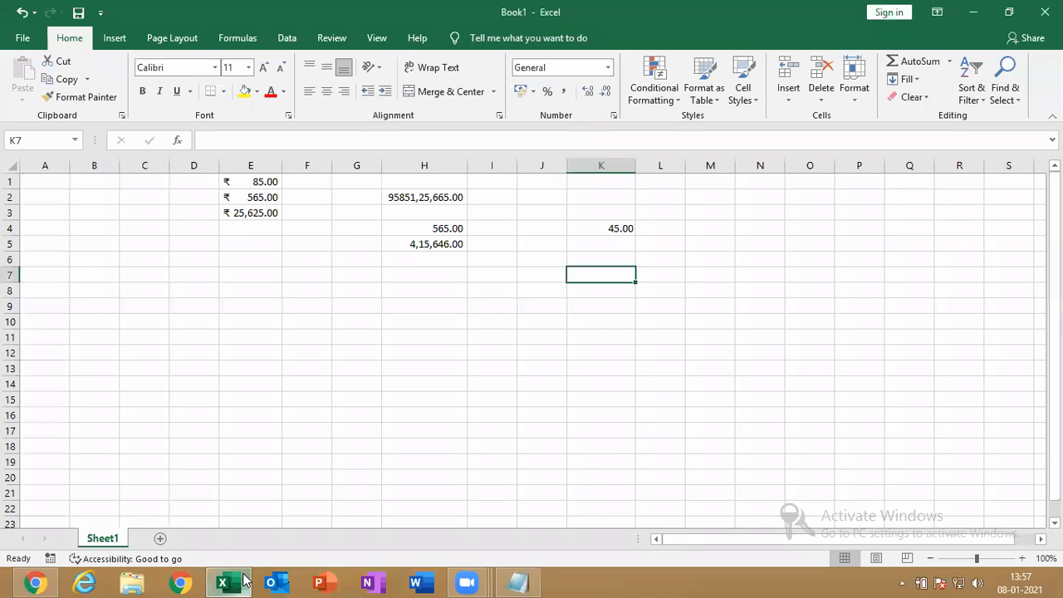
click(244, 580)
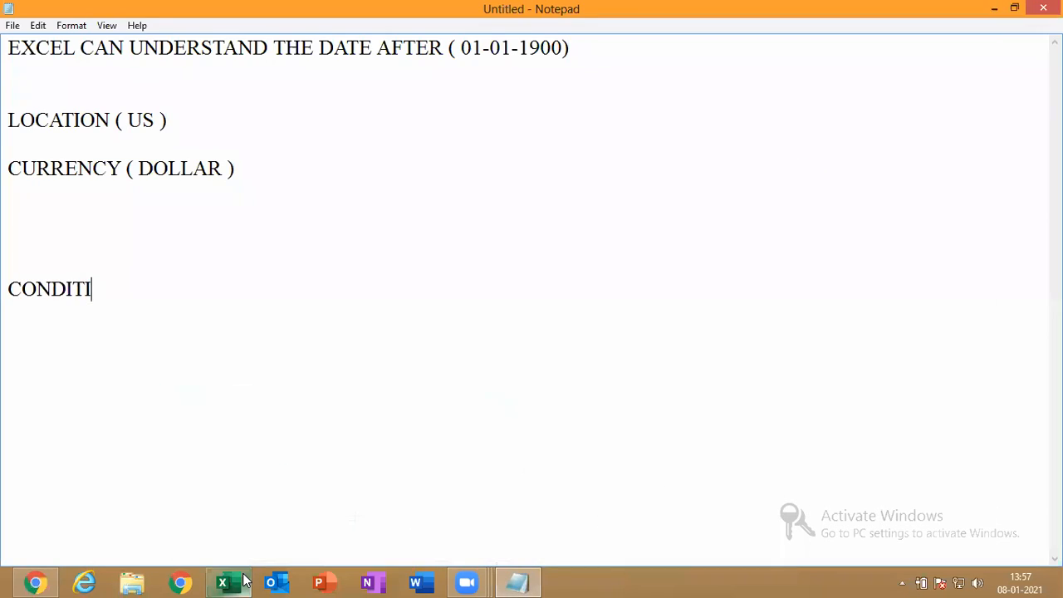
text(ON)
click(243, 580)
text(FO)
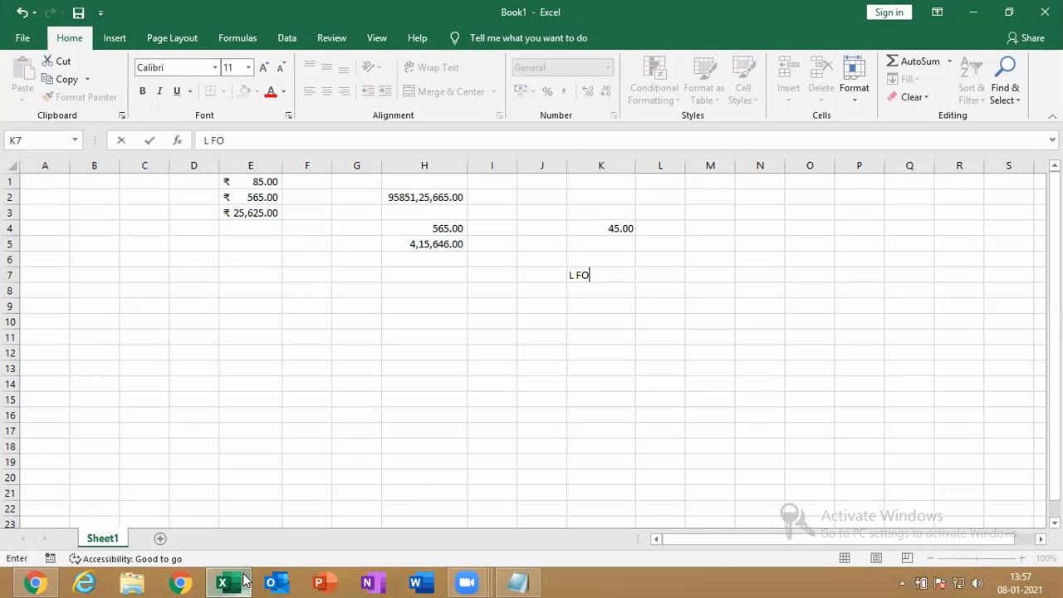
text(RMATT)
key(Escape)
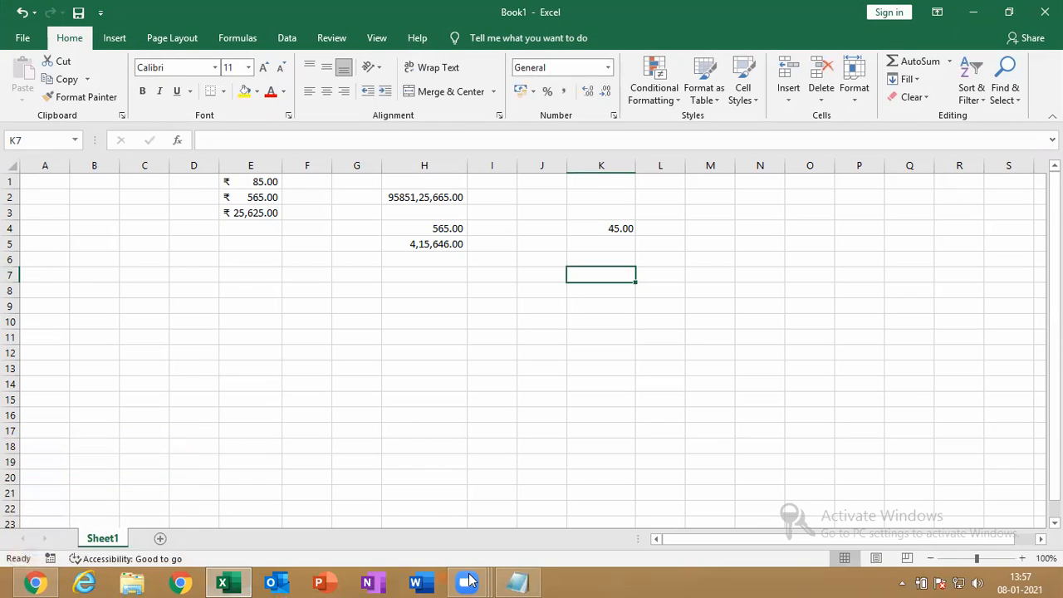
Finish the note '(formatting cell, table, range, based on a condition)' and minimize Notepad
click(516, 582)
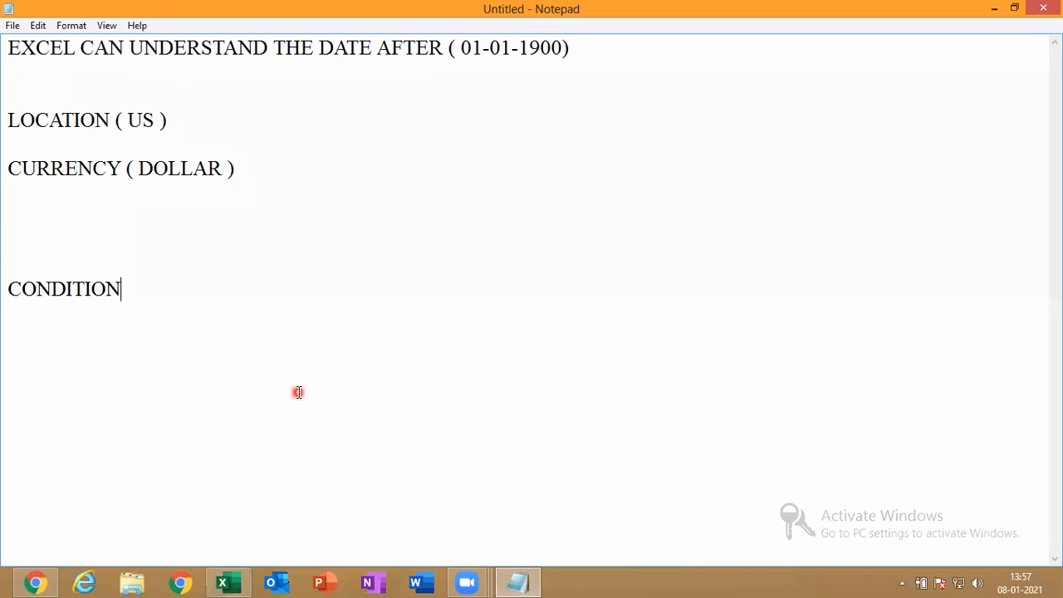
text(AL FOR)
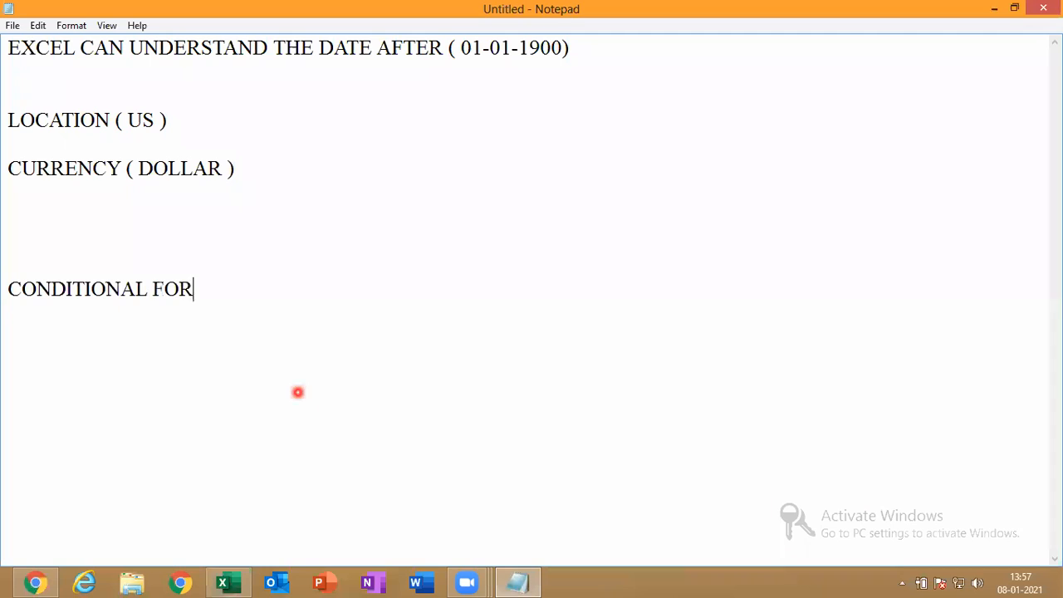
text(MATTING (  FORM)
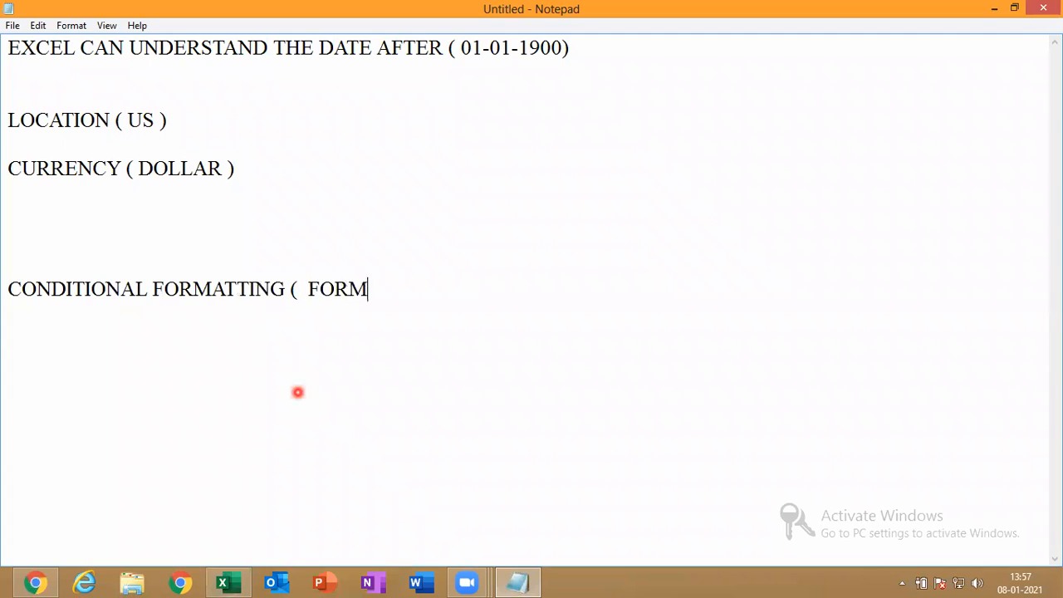
text(ATING CELL)
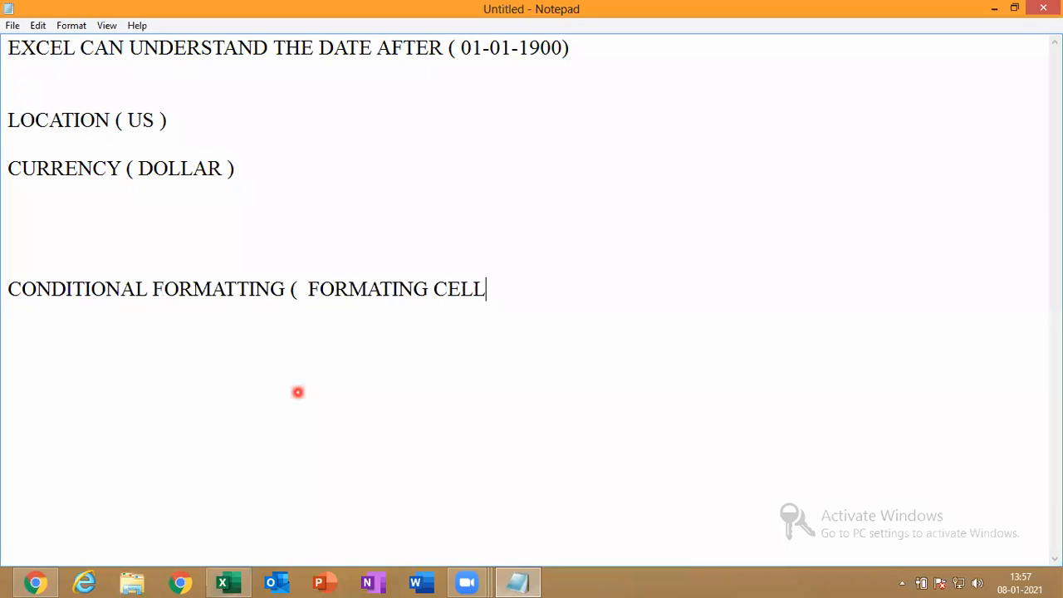
text(, TABLE,N T)
key(BackSpace)
key(BackSpace)
key(BackSpace)
text(RA)
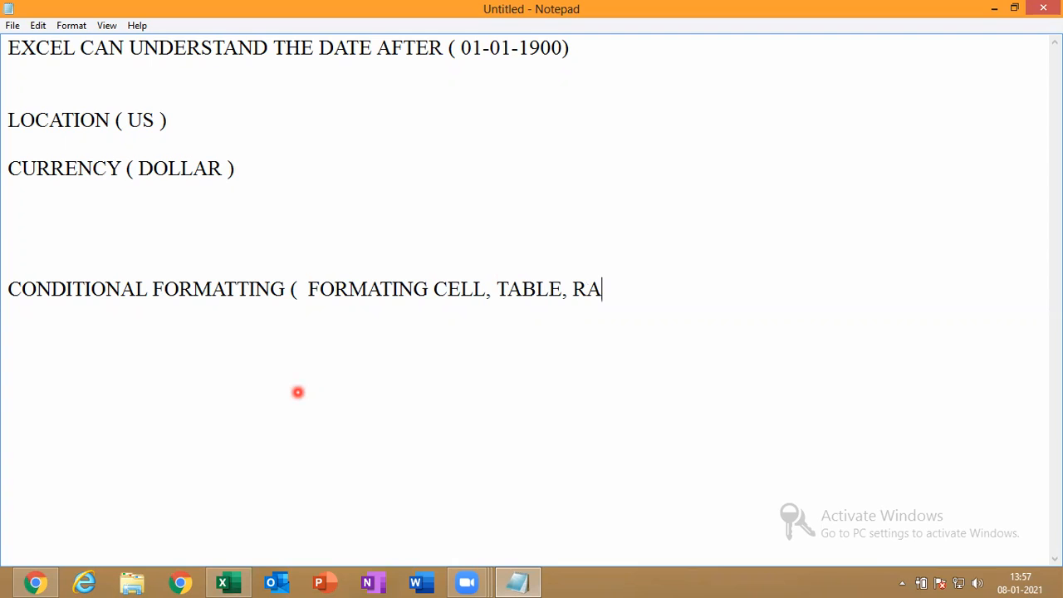
text(H)
key(BackSpace)
text(NGE , BASED O)
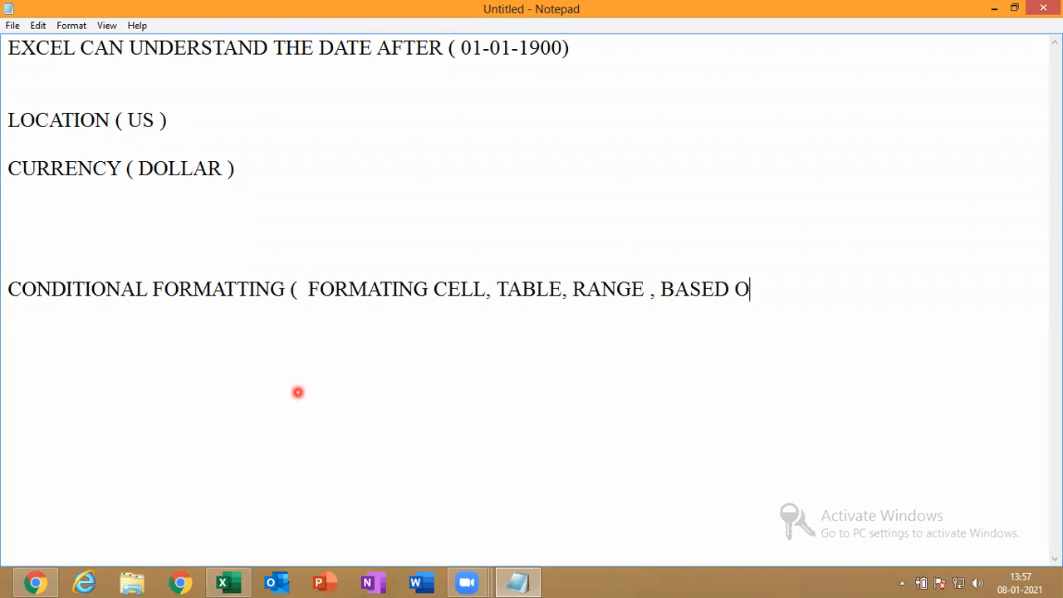
text(N A COND)
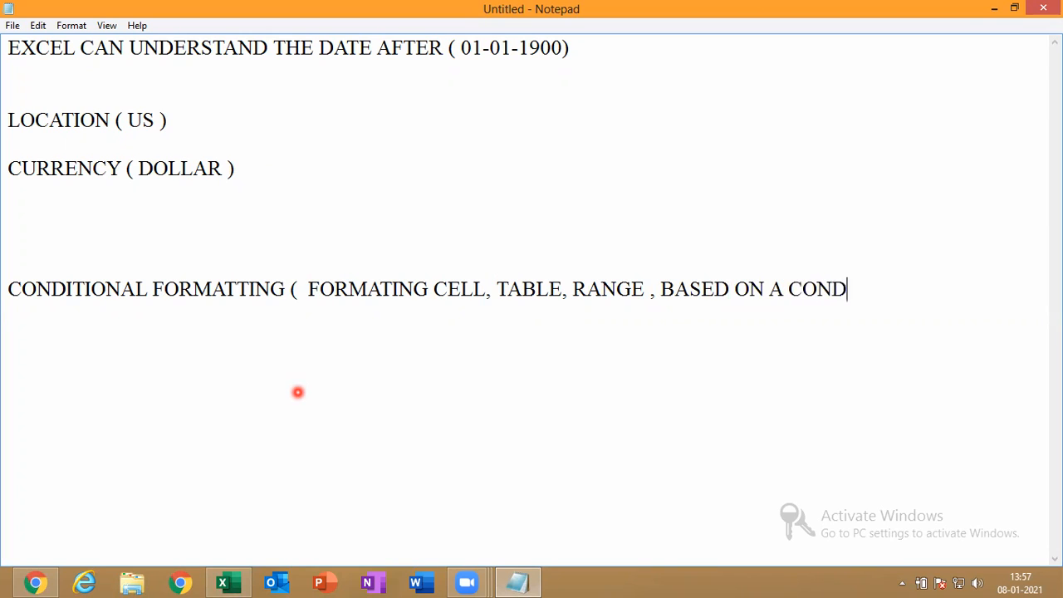
text(ITION)
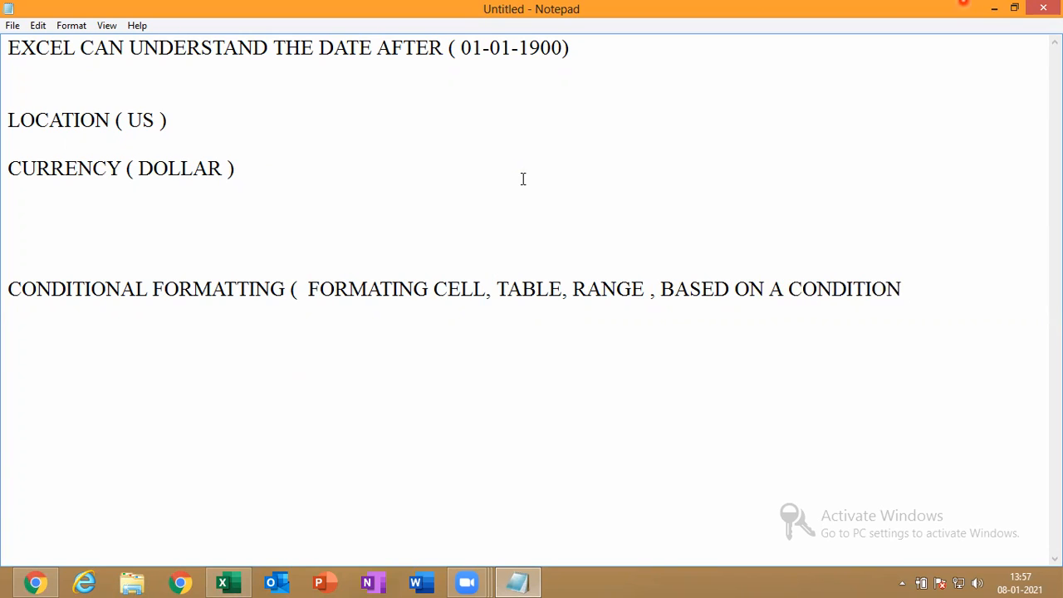
click(997, 9)
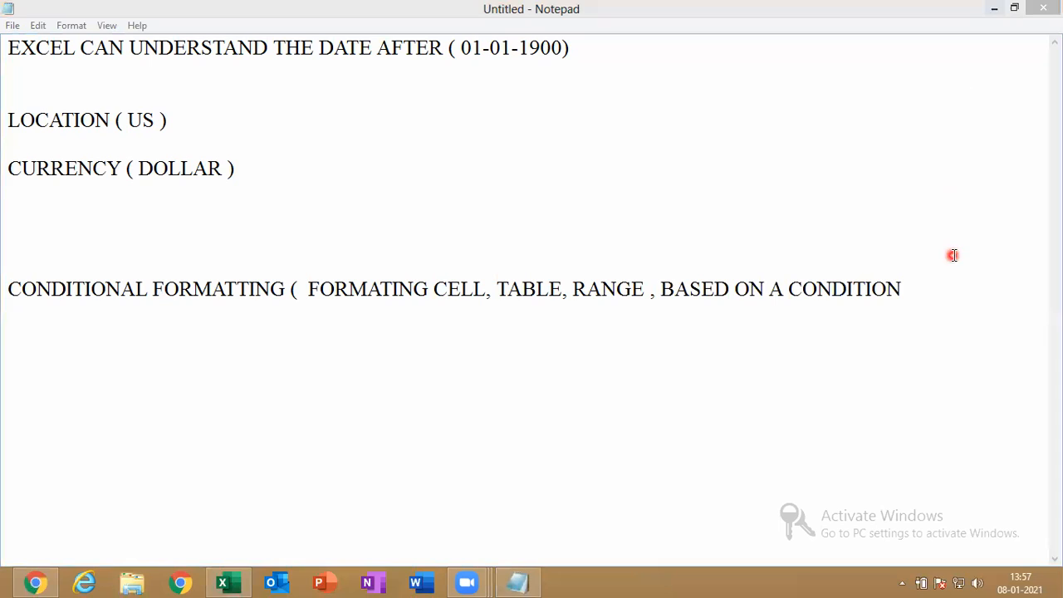
click(943, 282)
text())
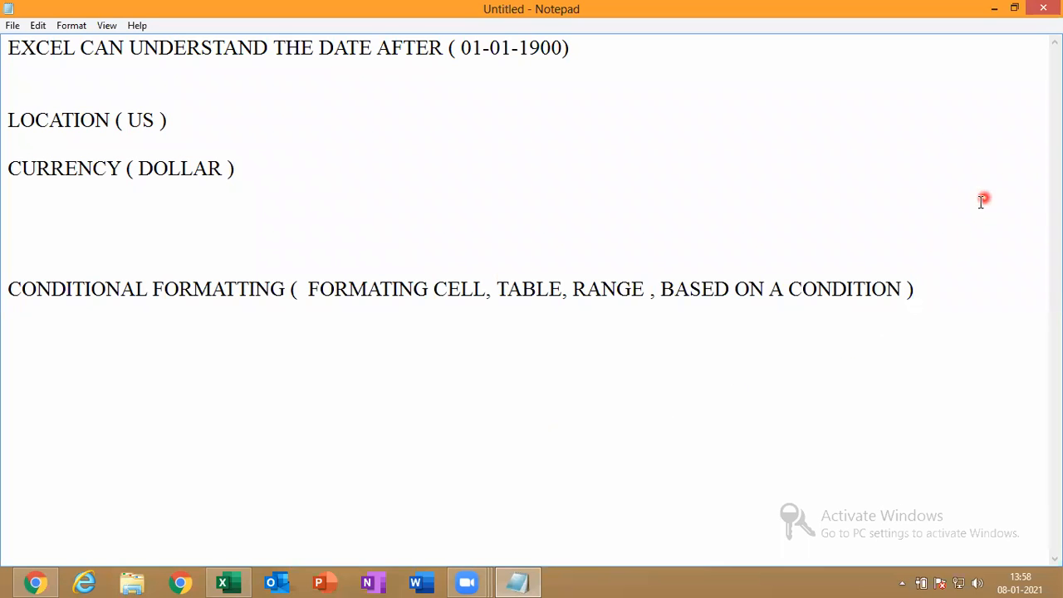
click(995, 9)
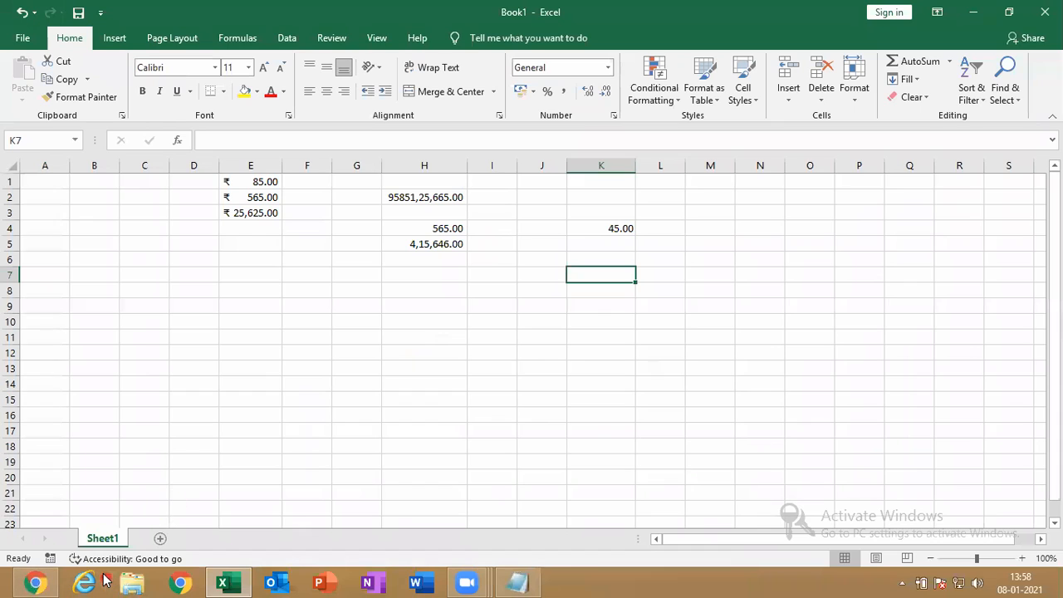
Add Sheet2 and type headers NAME, KANNADA, ENGLISH, MATHS, SCIENCE, SOCIAL across A1:F1
click(160, 539)
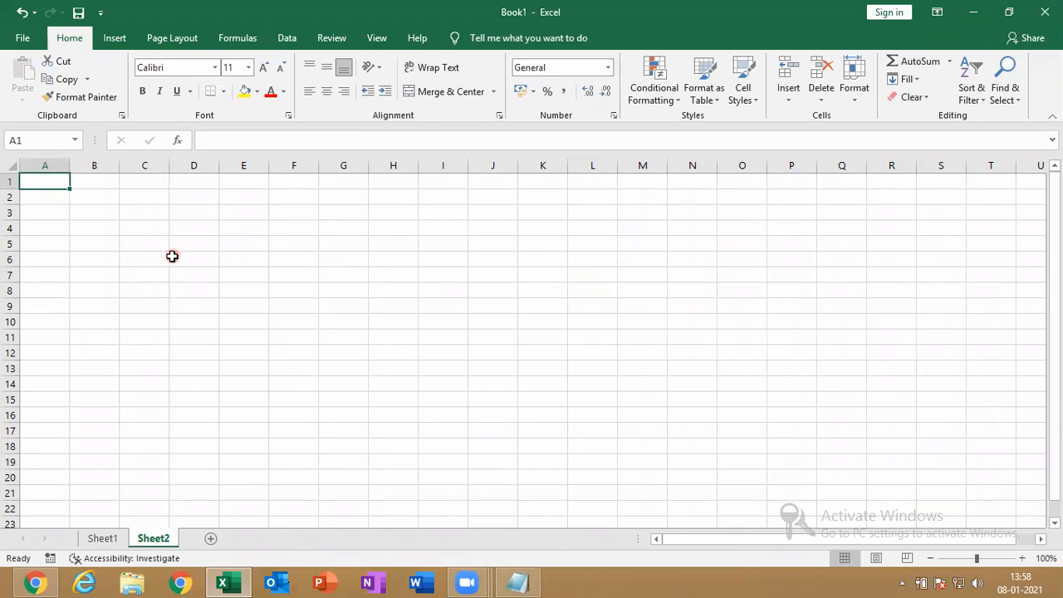
text(NAME)
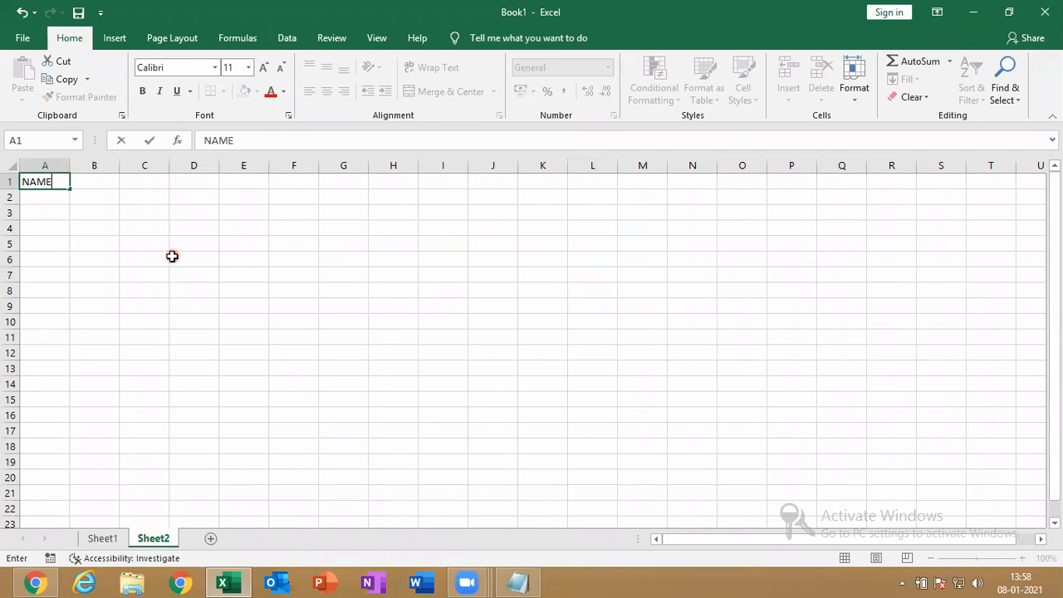
key(Tab)
text(KA)
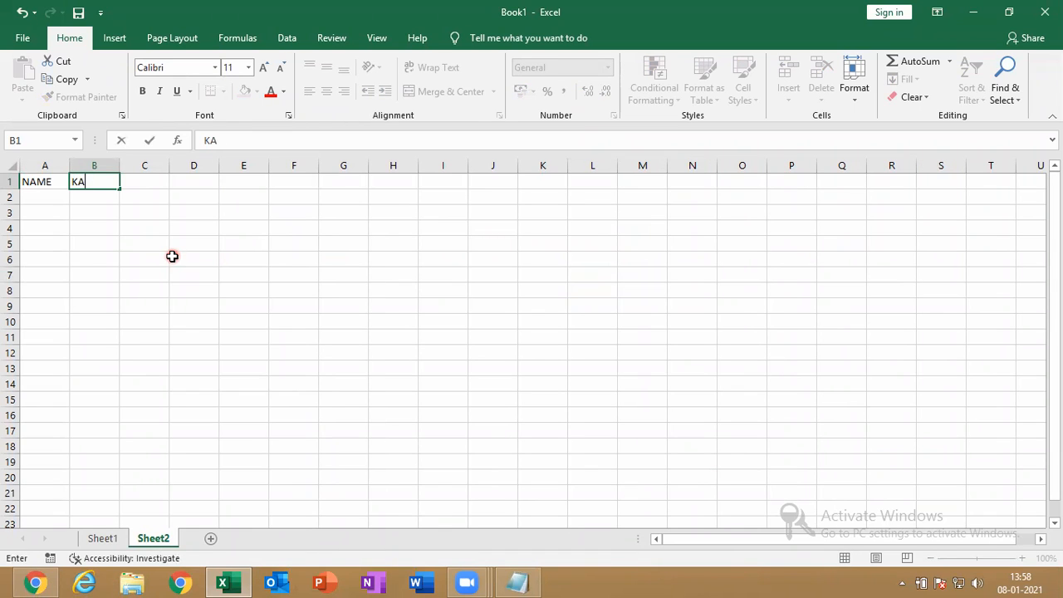
text(ANNADA)
key(Tab)
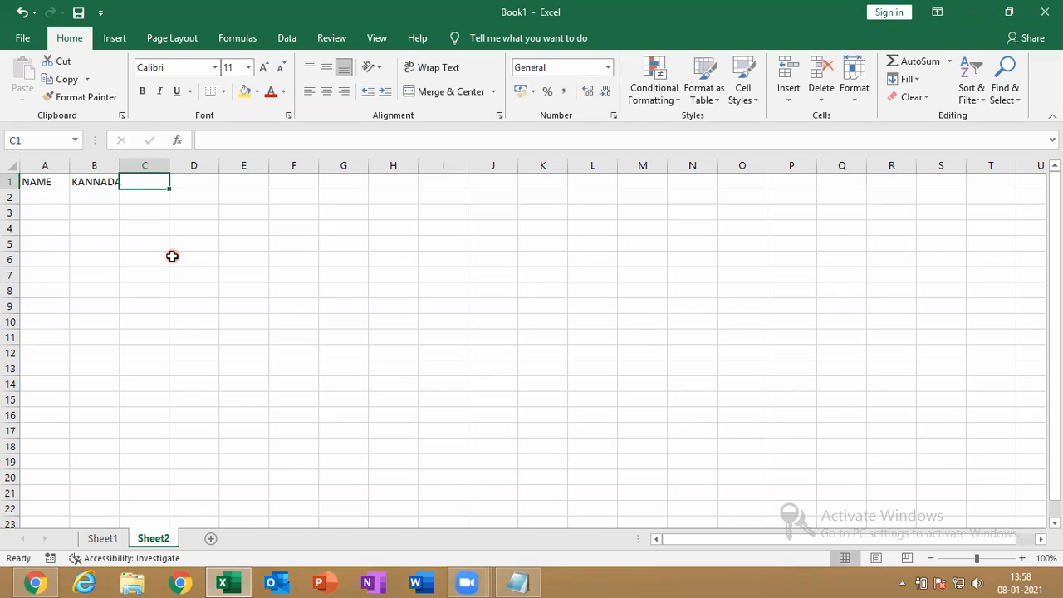
text(ENG)
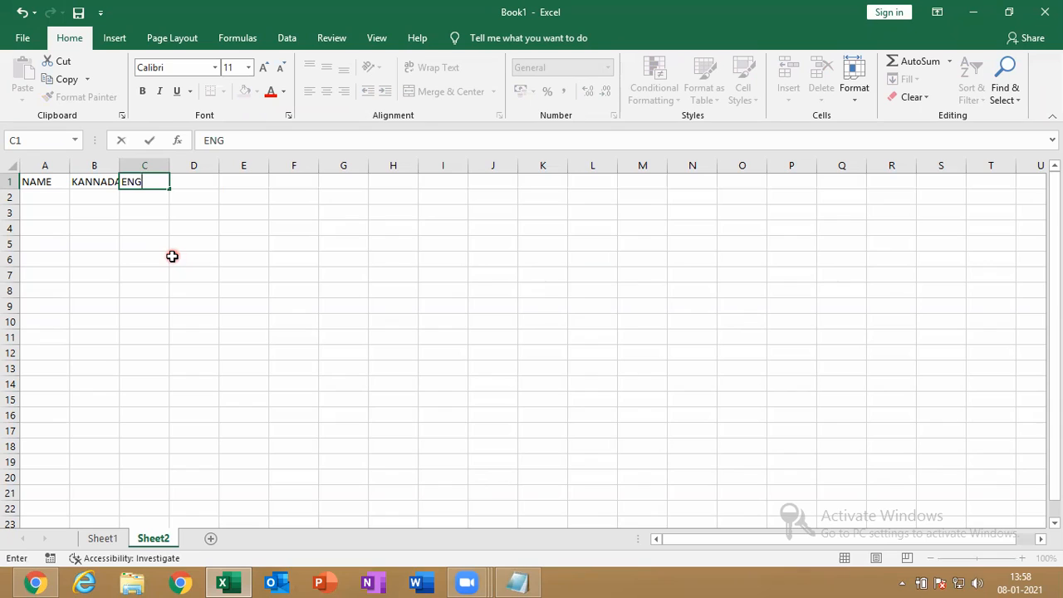
text(LISH MATHAS)
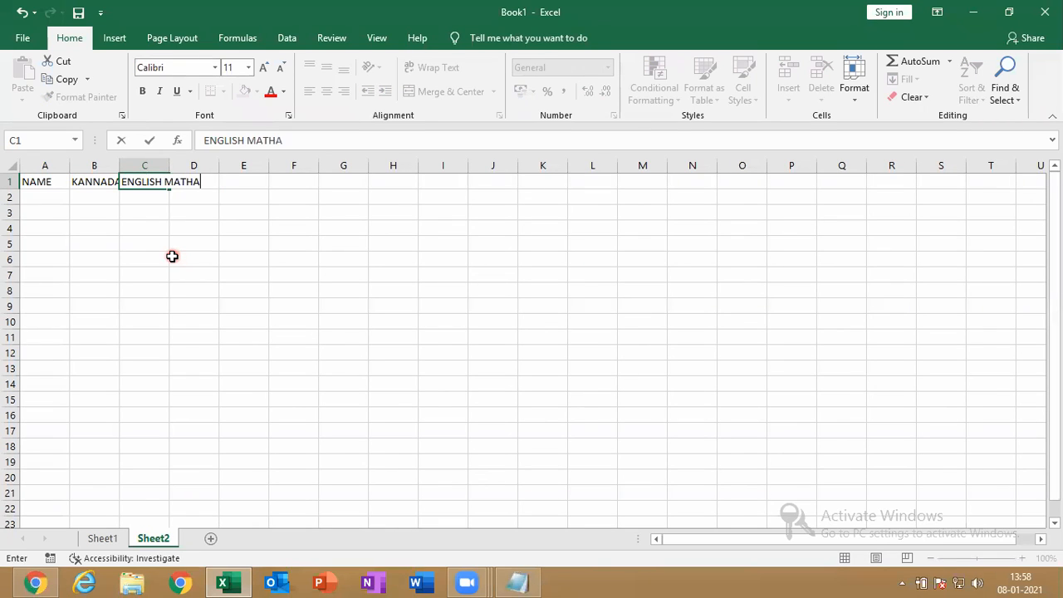
key(BackSpace)
key(BackSpace)
key(BackSpace)
key(BackSpace)
key(BackSpace)
key(BackSpace)
key(BackSpace)
key(Tab)
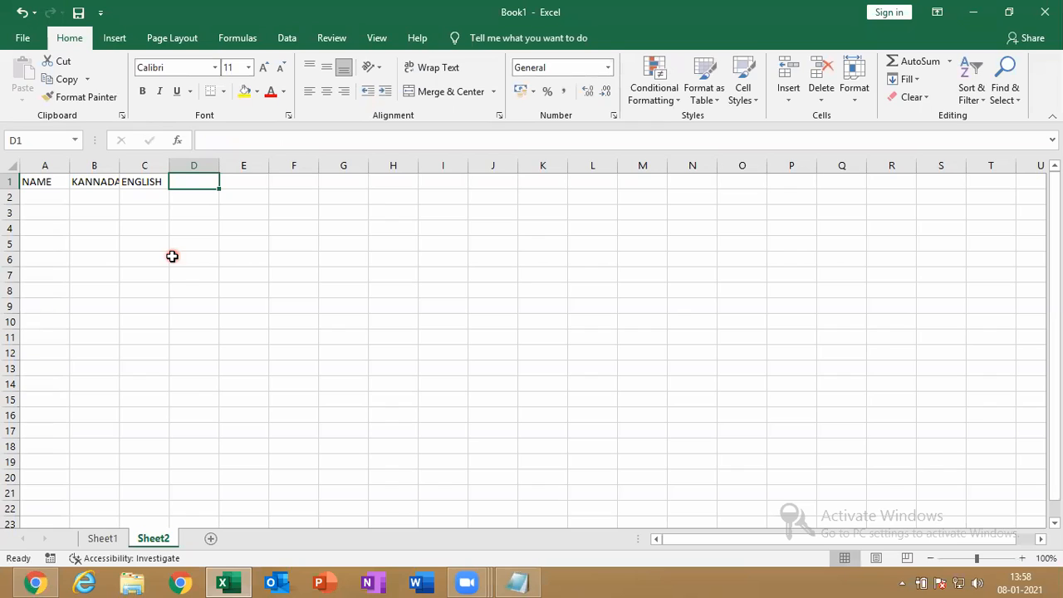
text(MATHS)
key(Tab)
text(SCIENCE)
key(Tab)
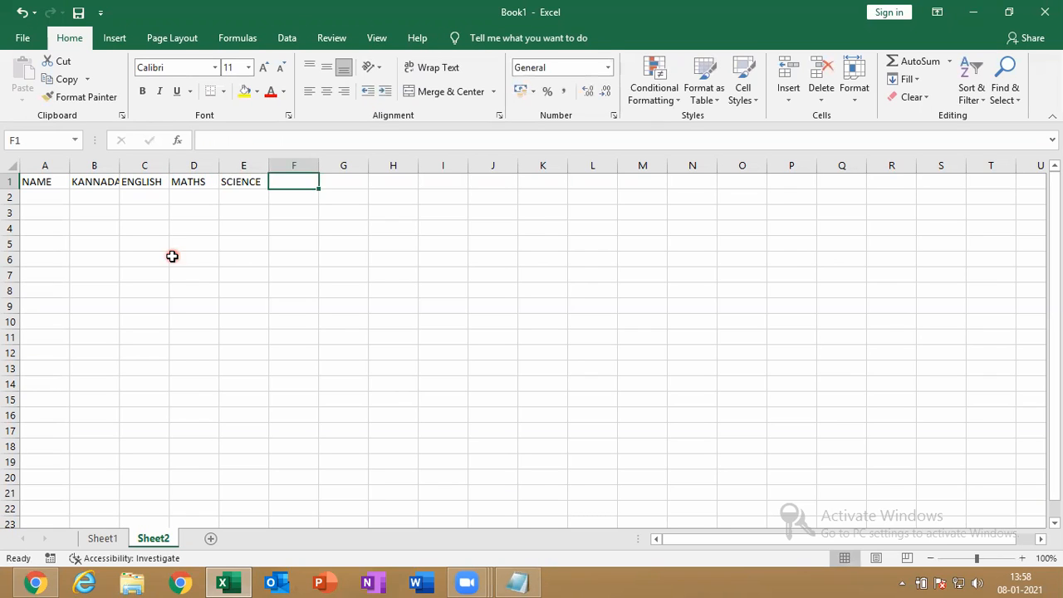
text(SOC)
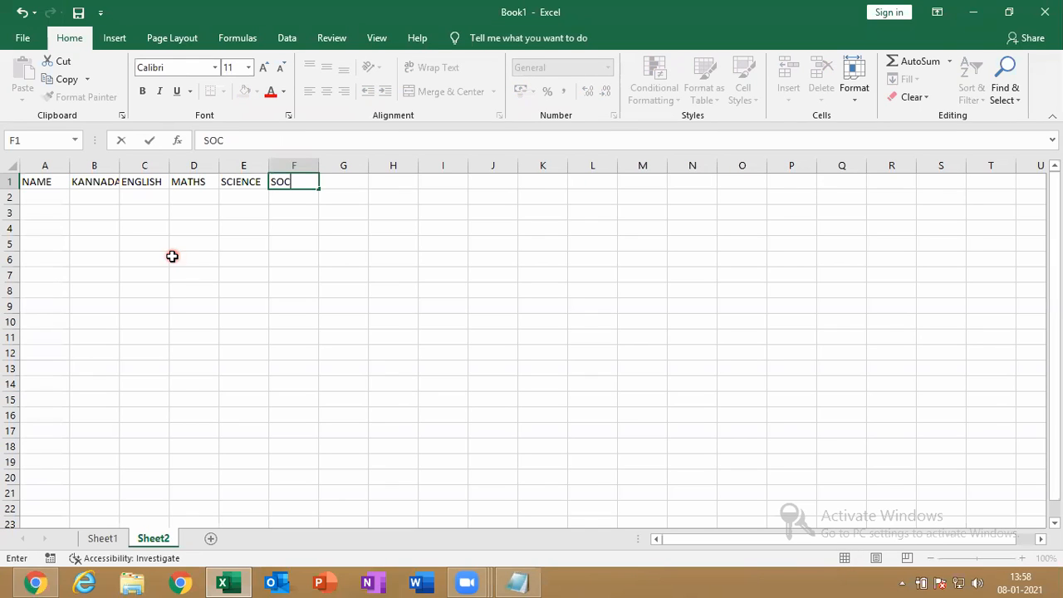
text(IAL)
AutoFit columns A–F, then widen column A and all sheet columns so every header fits
drag(45, 180, 271, 169)
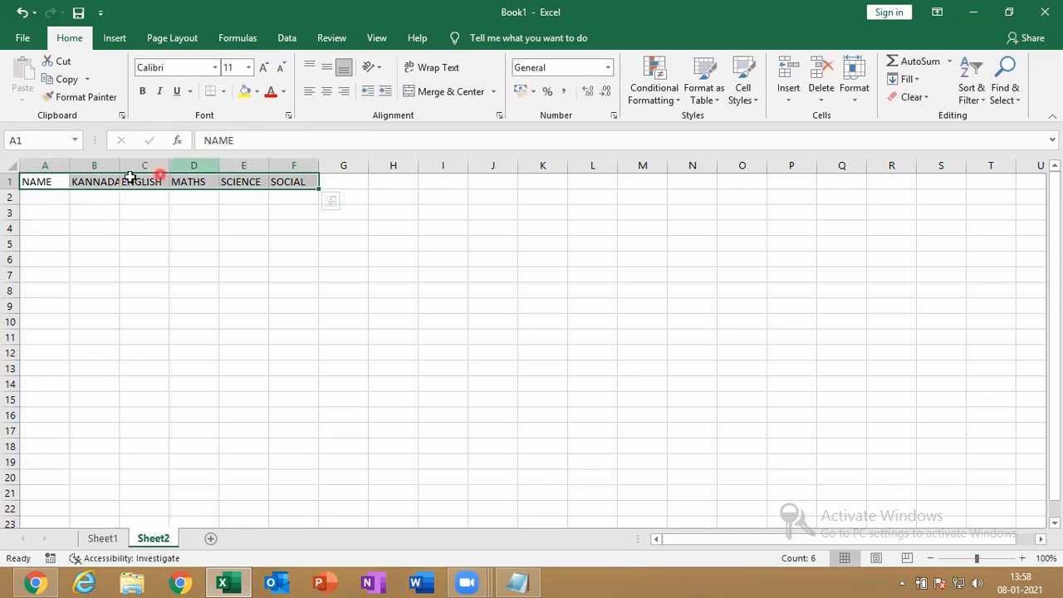
drag(42, 167, 295, 165)
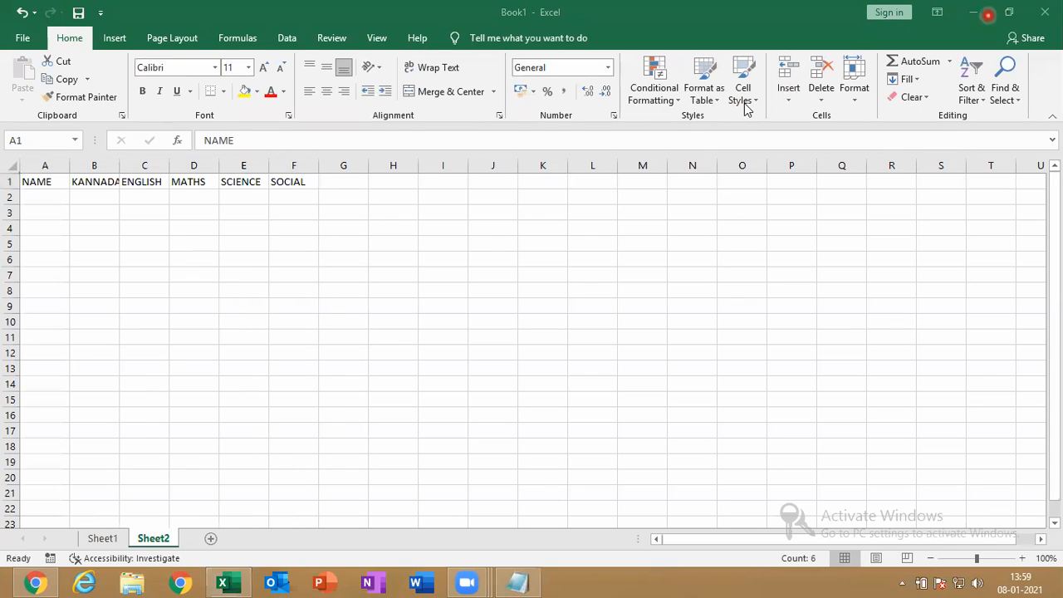
click(855, 99)
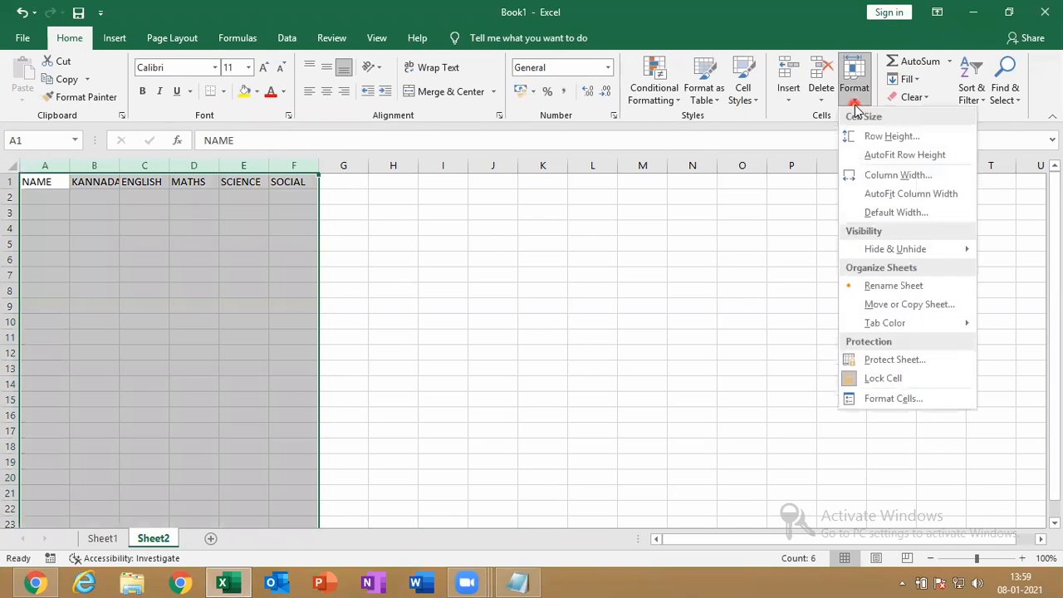
click(893, 194)
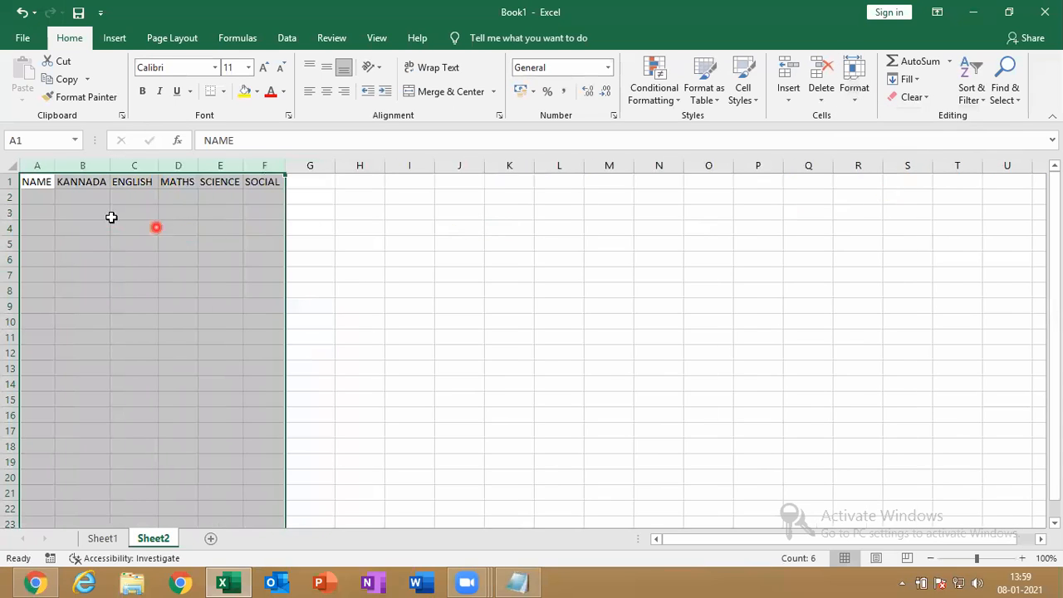
click(46, 201)
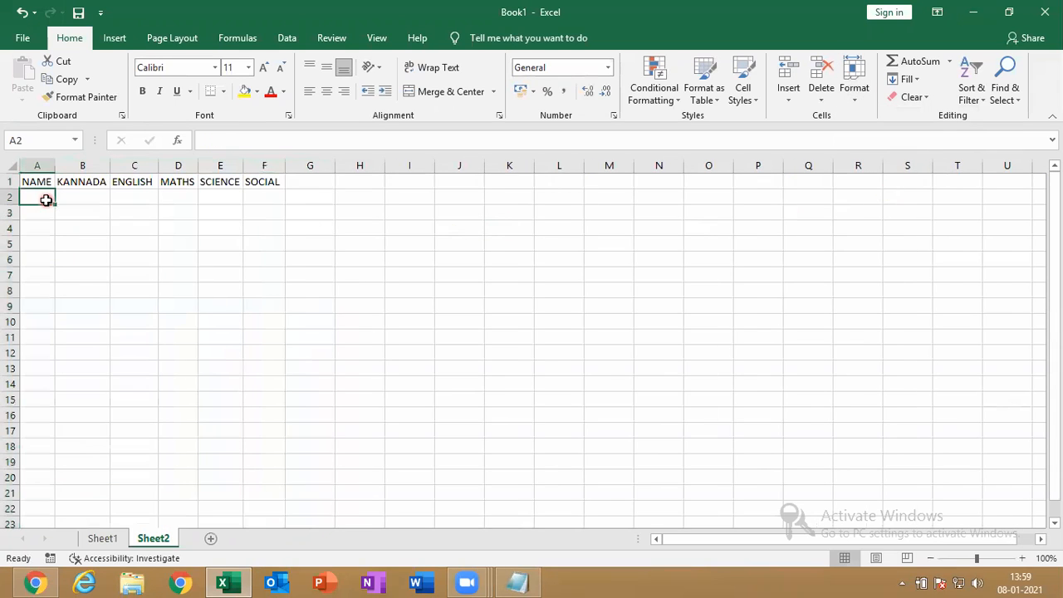
drag(54, 172, 70, 175)
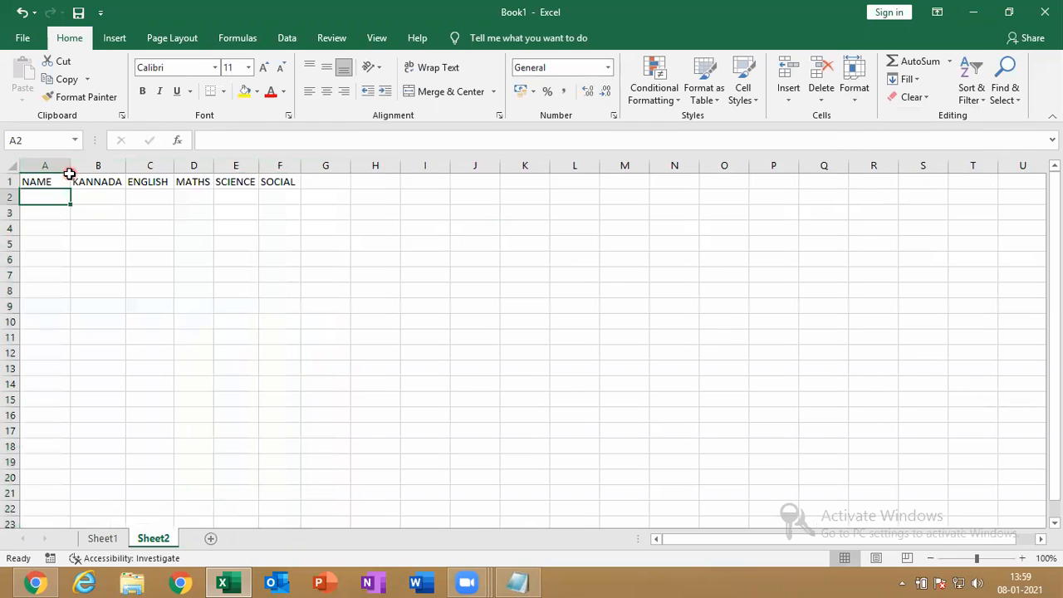
click(12, 167)
drag(125, 164, 131, 161)
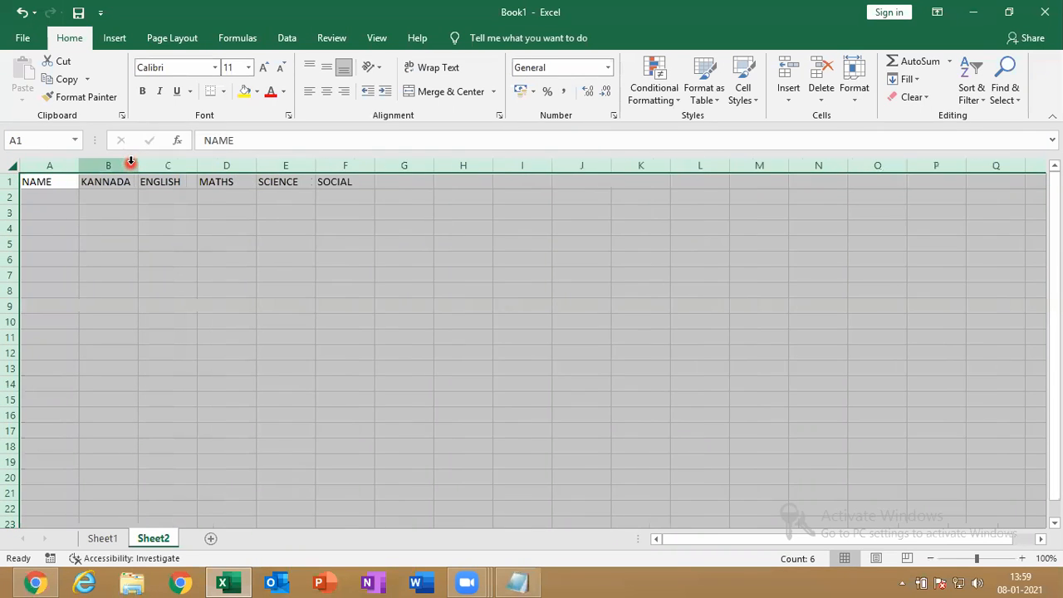
click(57, 203)
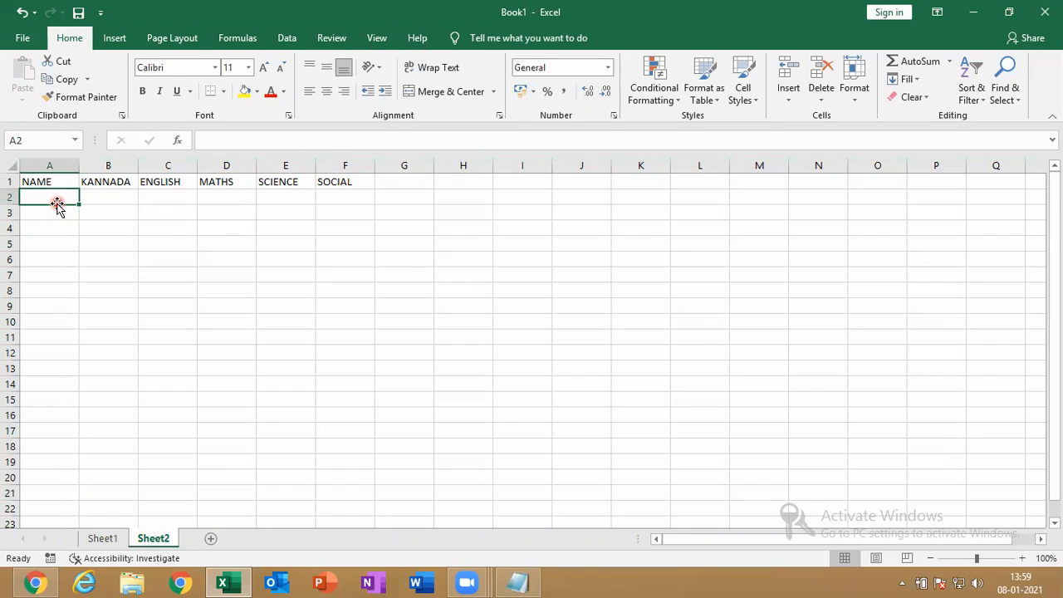
Enter the first seven student names down column A, in A2 through A8
text(NAVE)
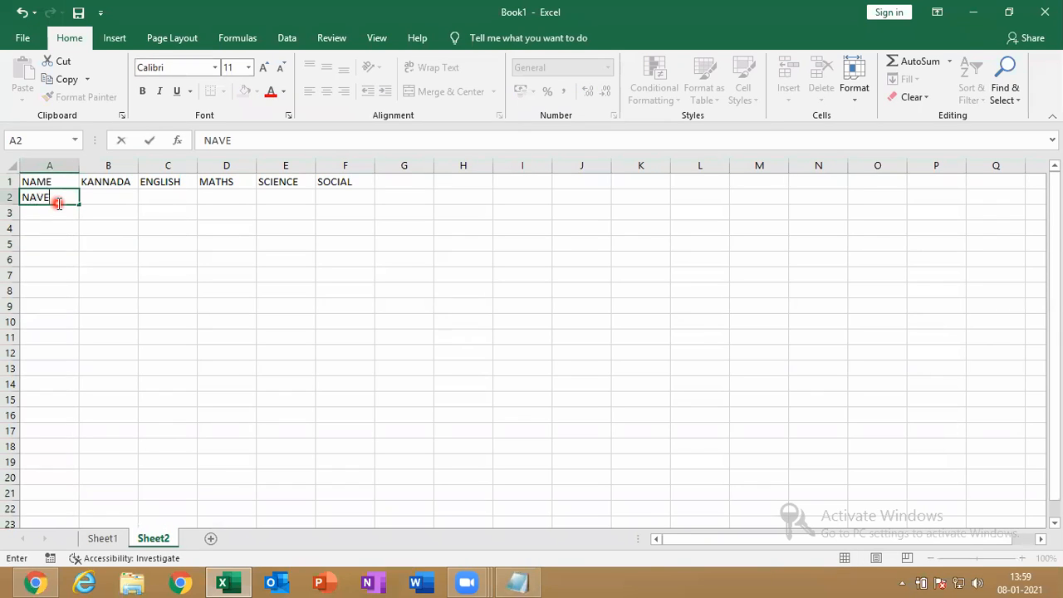
text(EN)
key(Return)
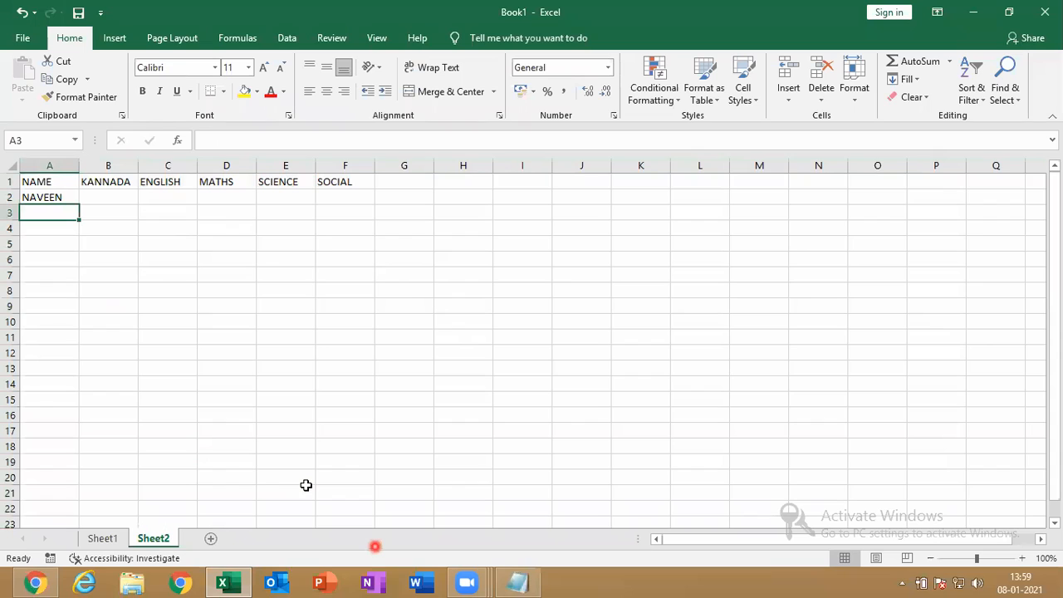
click(790, 262)
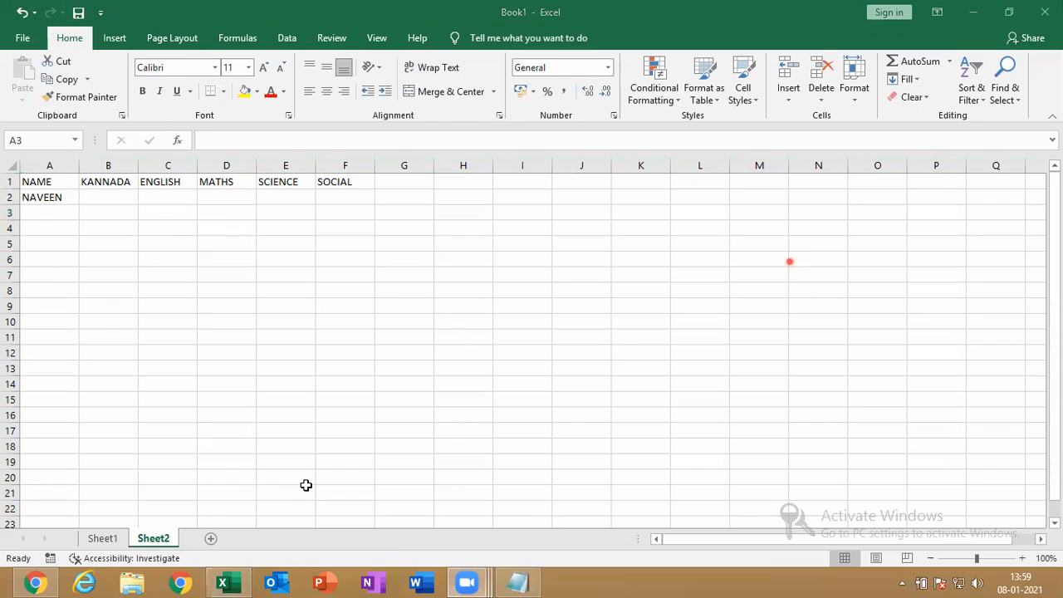
click(50, 213)
text(SUSHM)
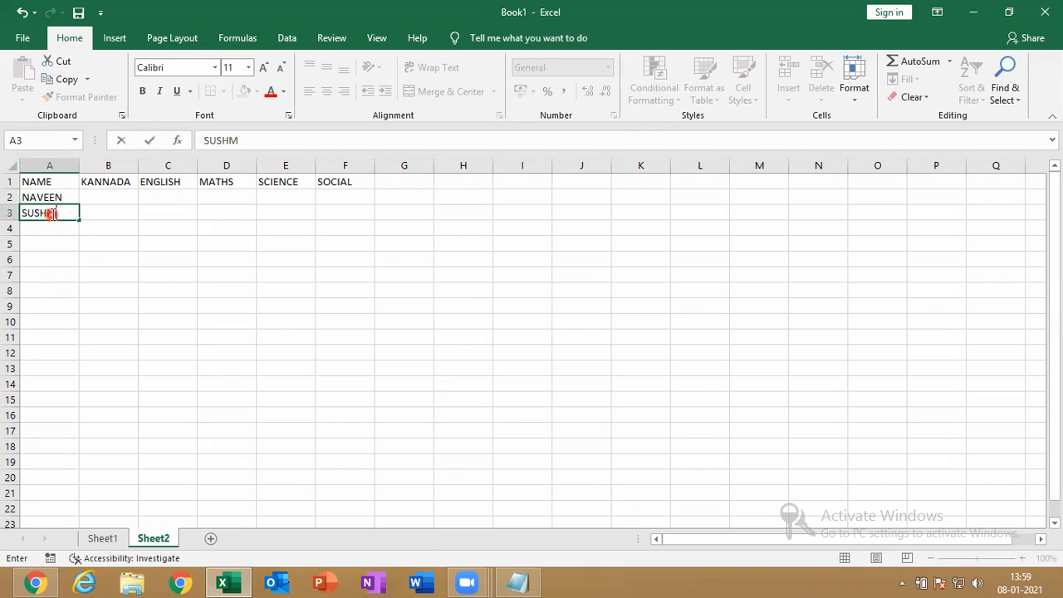
text(ITHSA)
key(Return)
text(DEEPTHI)
key(Return)
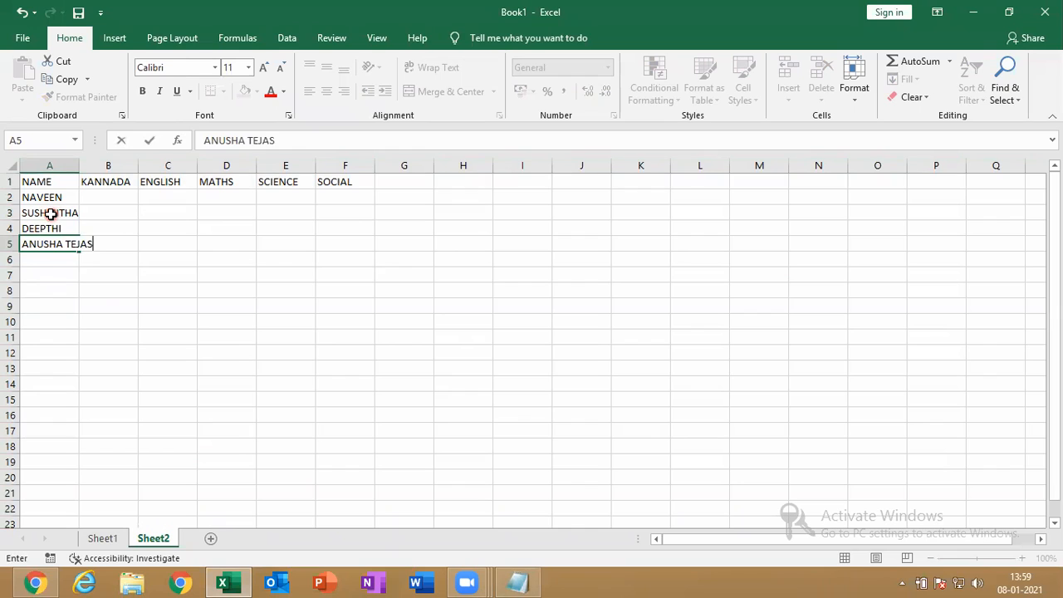
key(Return)
text(MADAN)
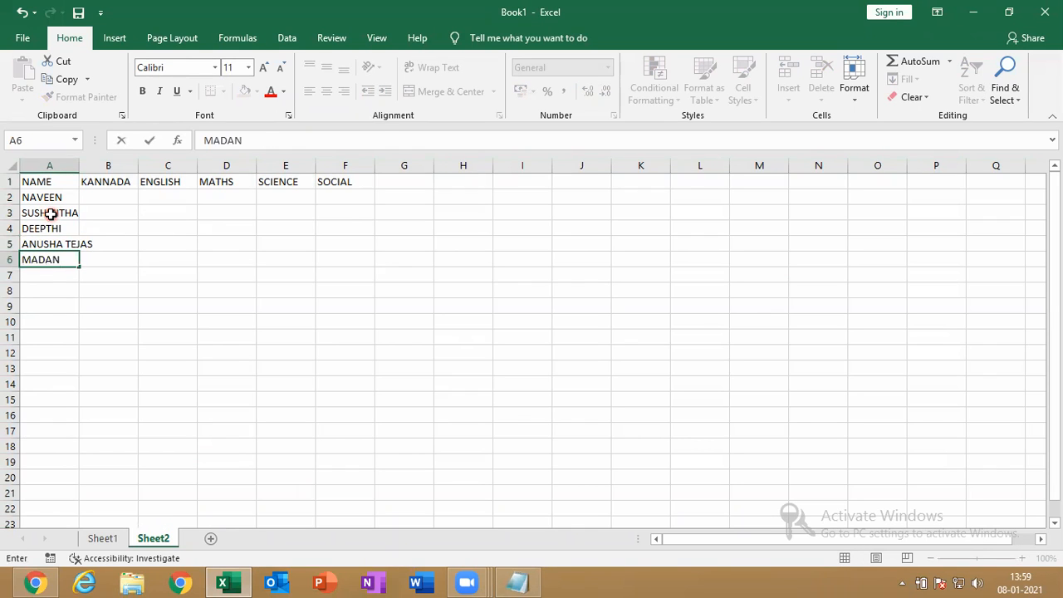
key(Return)
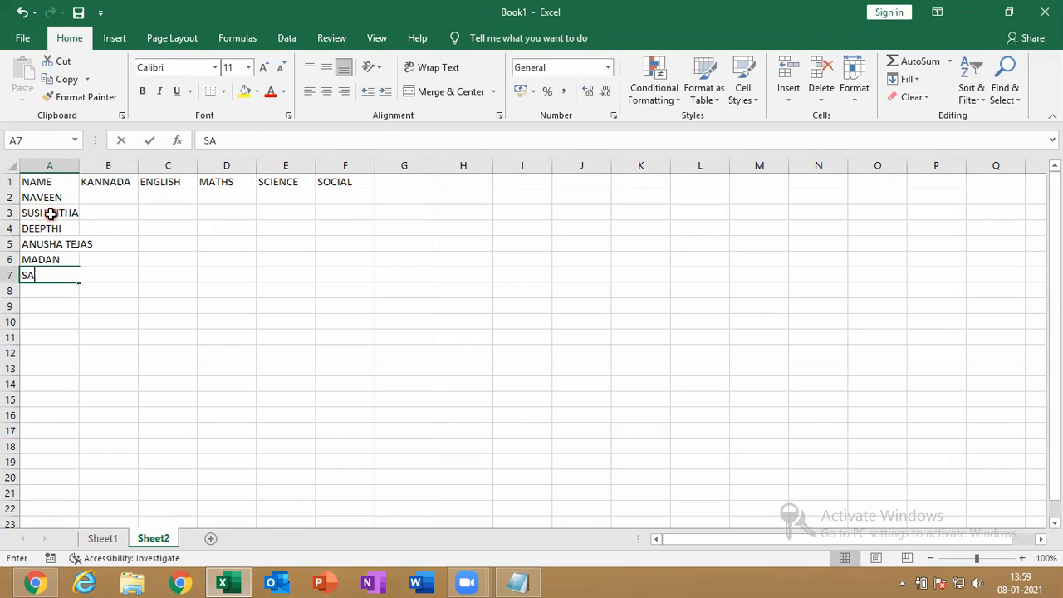
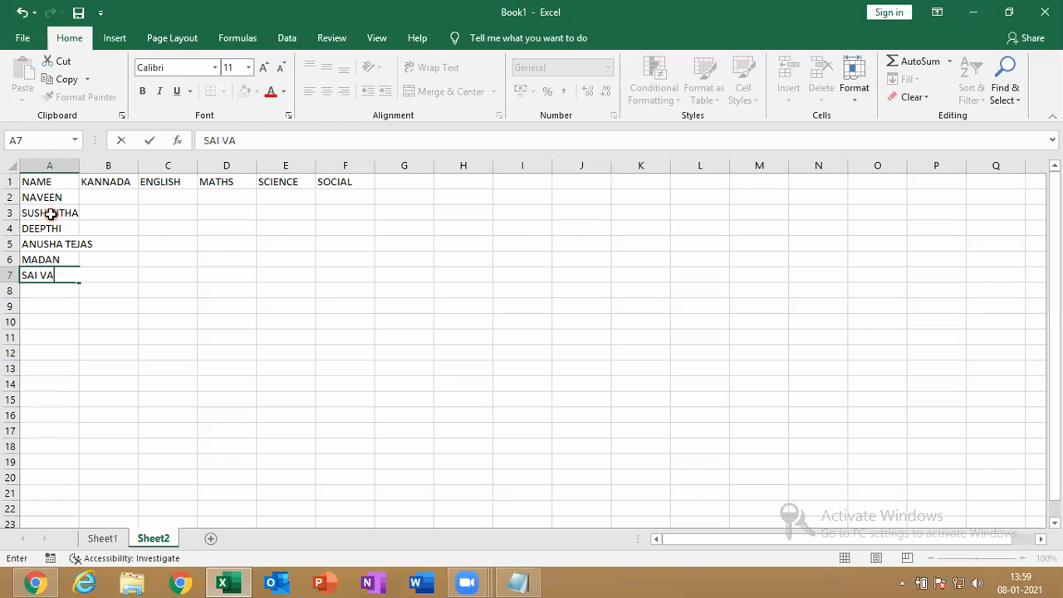
key(Return)
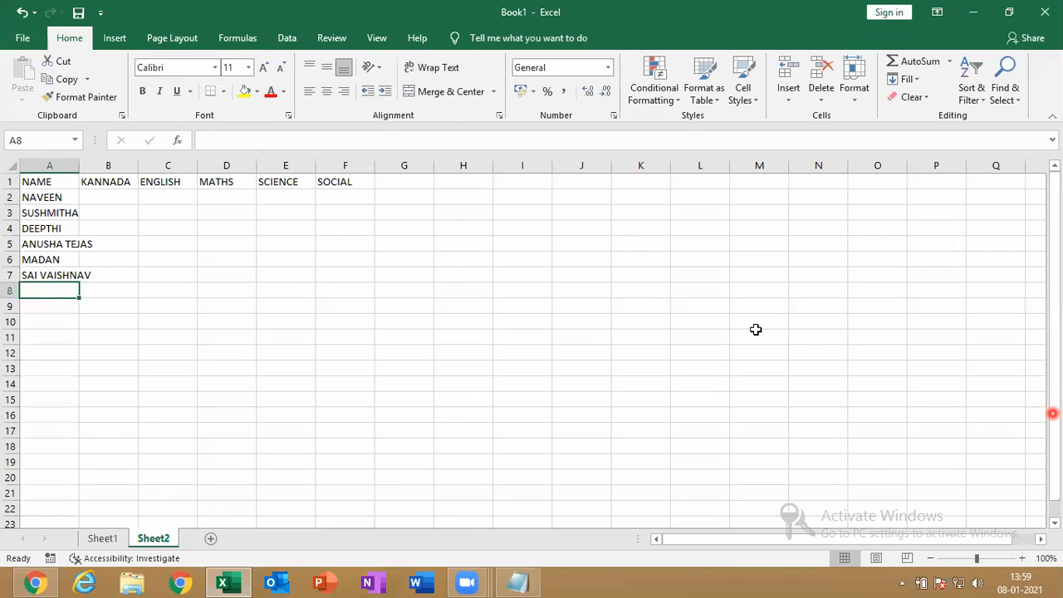
text(PURVA)
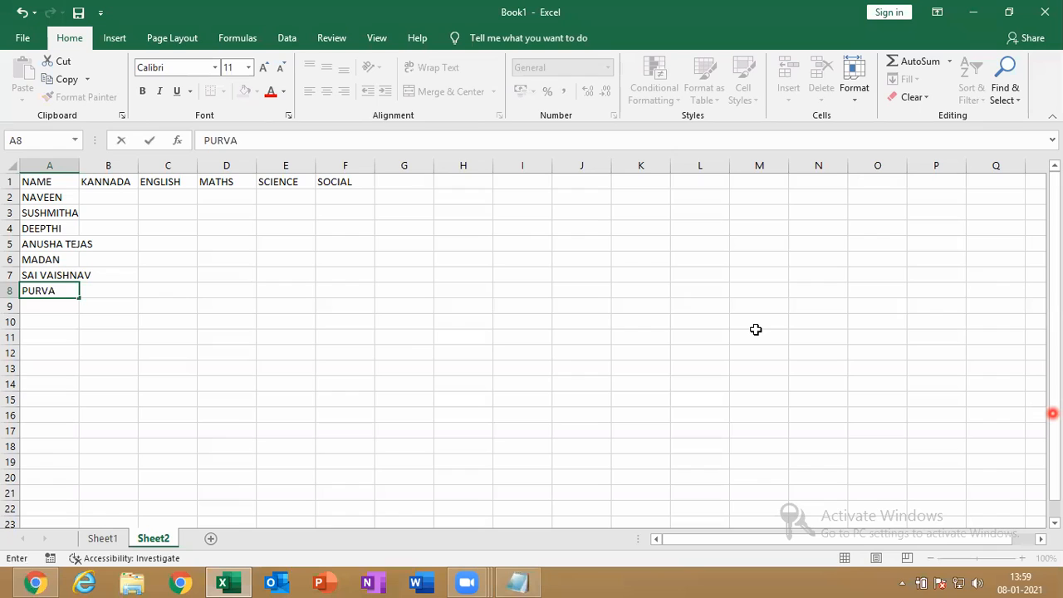
key(Return)
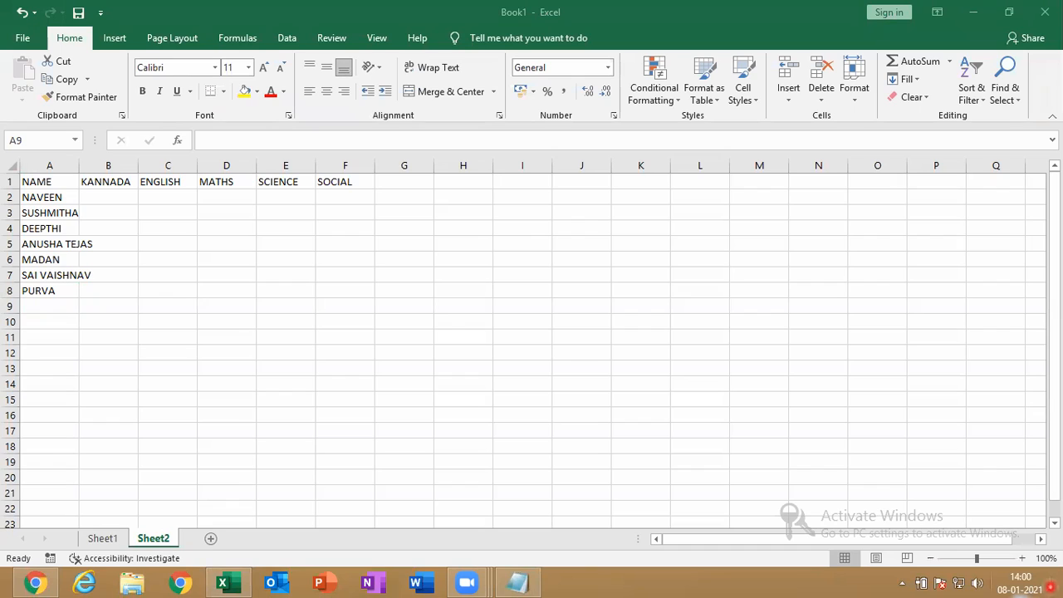
Autofit column A, then add the remaining five student names in A9:A13
double_click(79, 163)
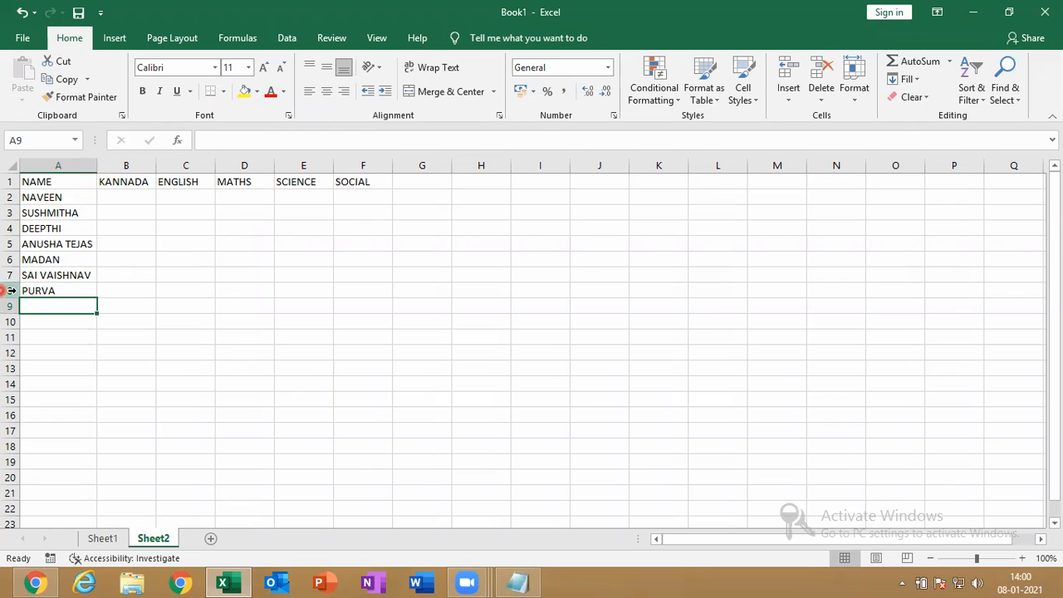
text(GUNA)
key(Return)
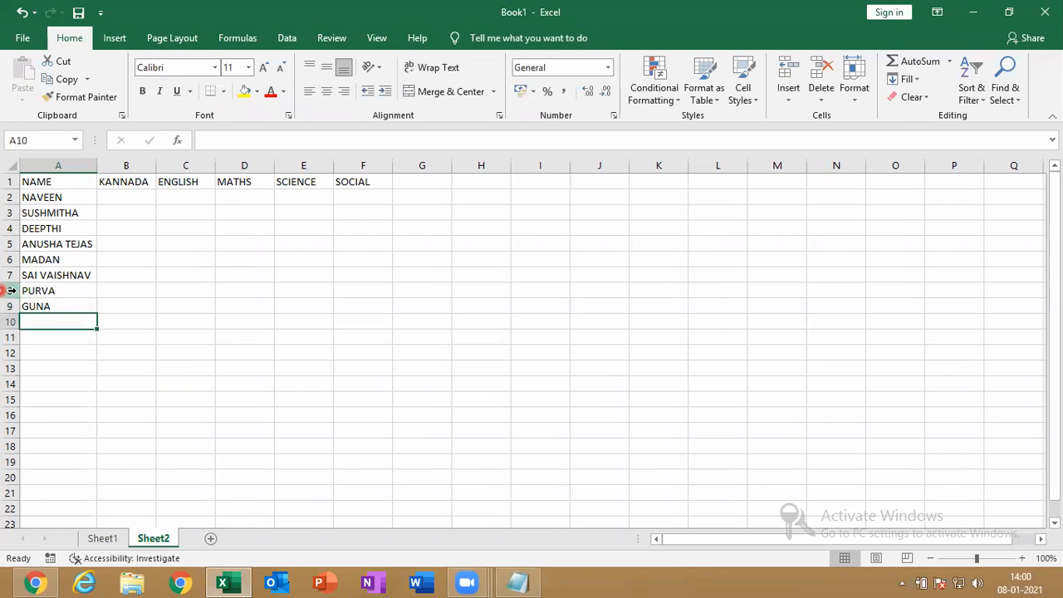
text(N)
key(BackSpace)
text(ASHOK)
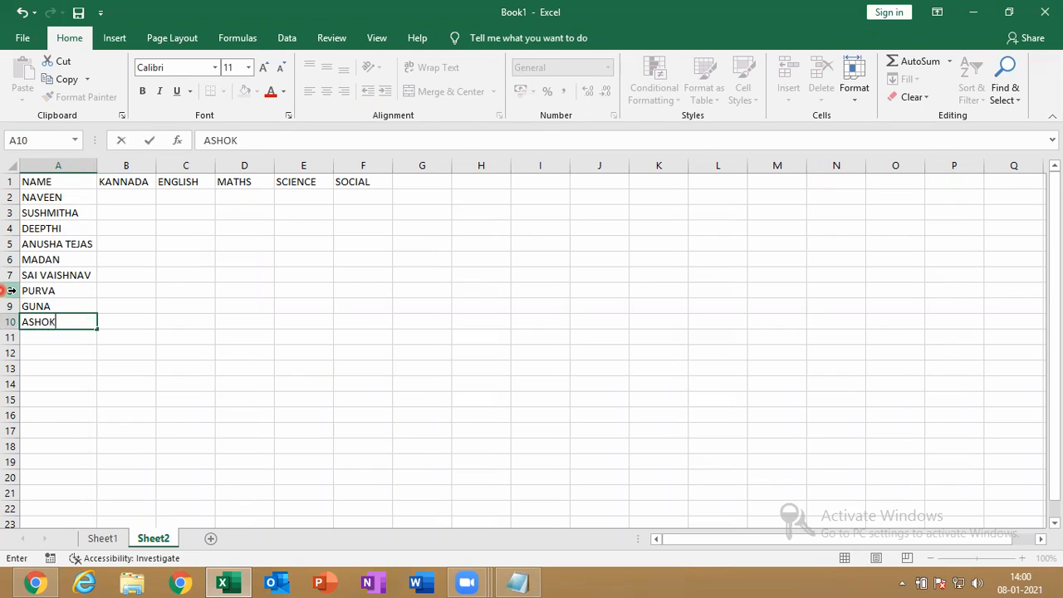
key(Return)
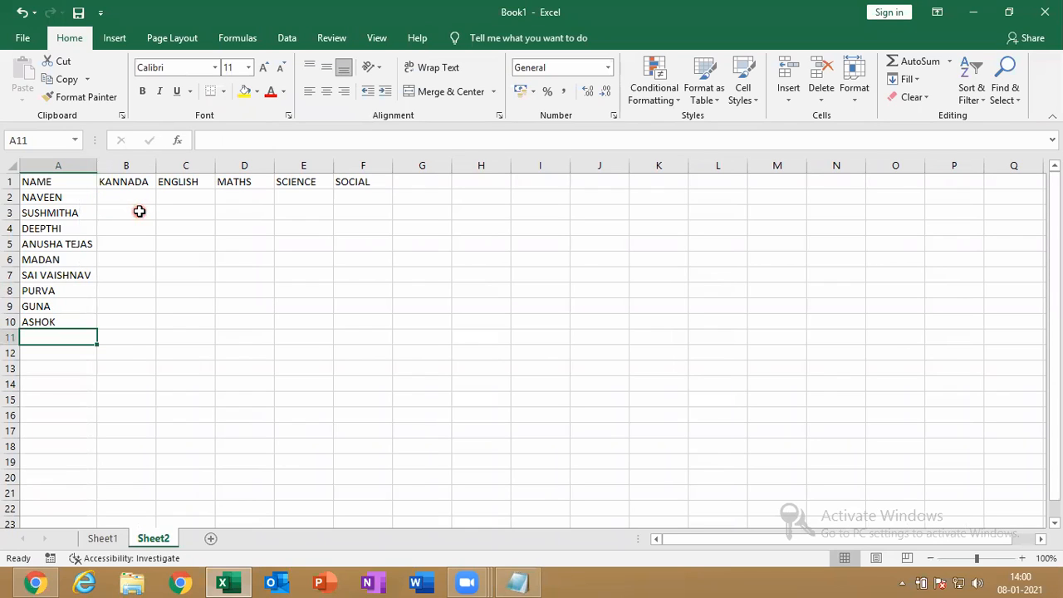
text(VEDA)
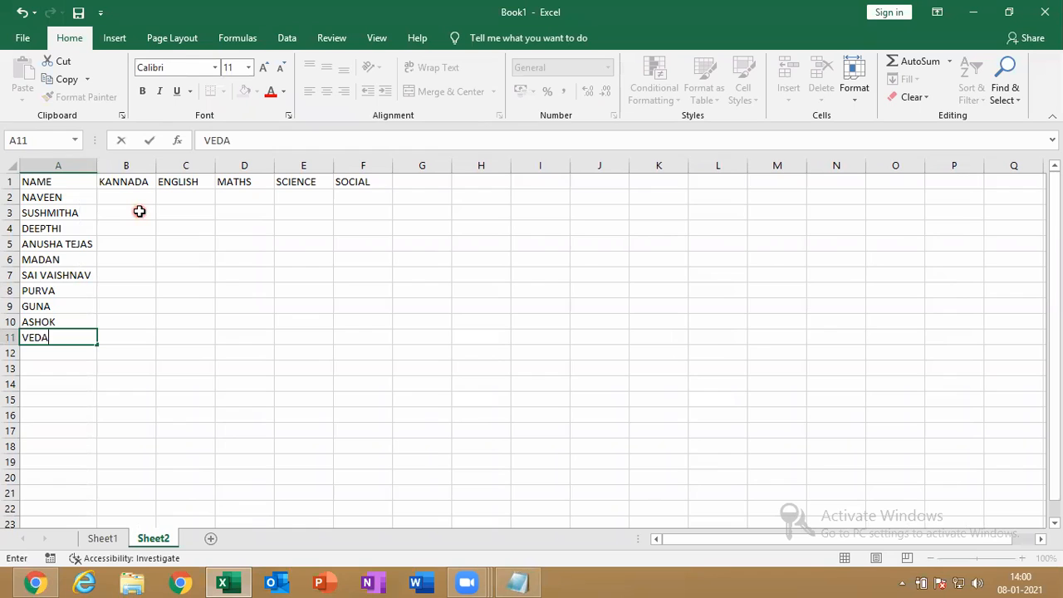
text(NTH)
key(Return)
text(ABUSHA)
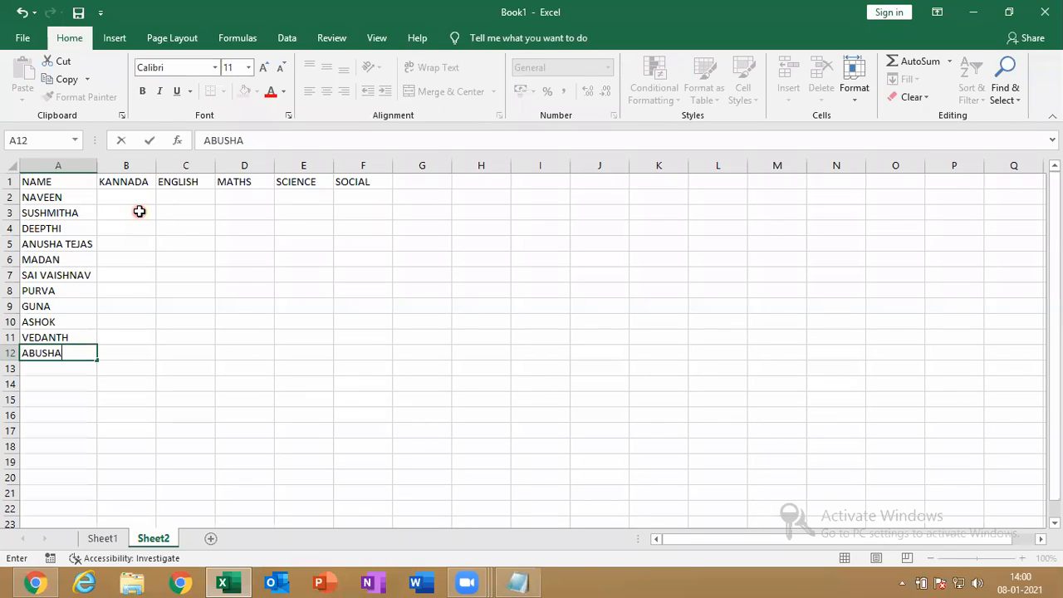
key(BackSpace)
key(BackSpace)
key(BackSpace)
key(BackSpace)
key(BackSpace)
text(NKIT)
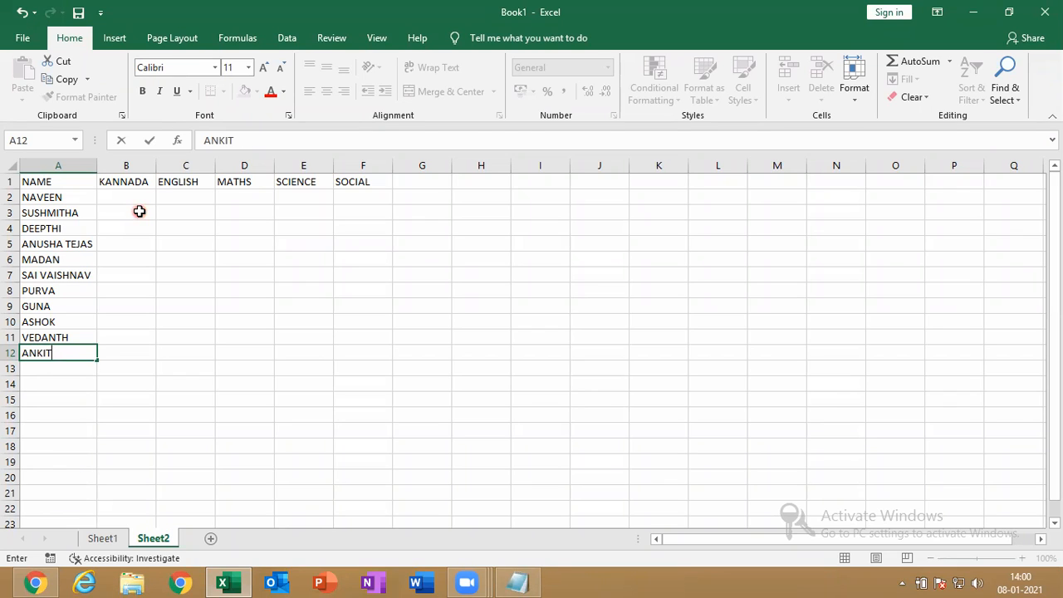
key(Return)
text(CHANDANA)
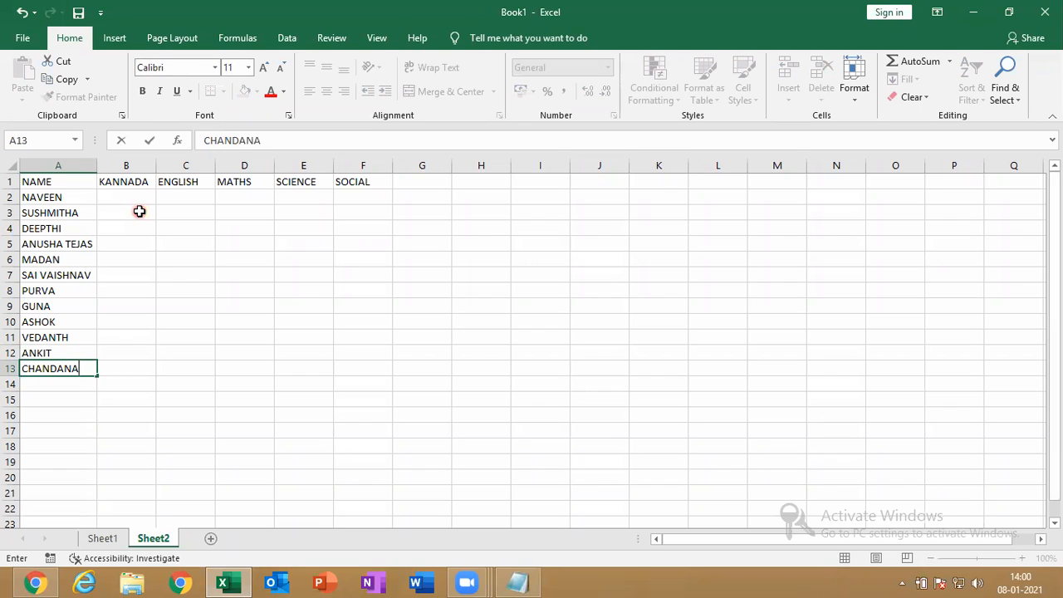
key(Return)
click(127, 196)
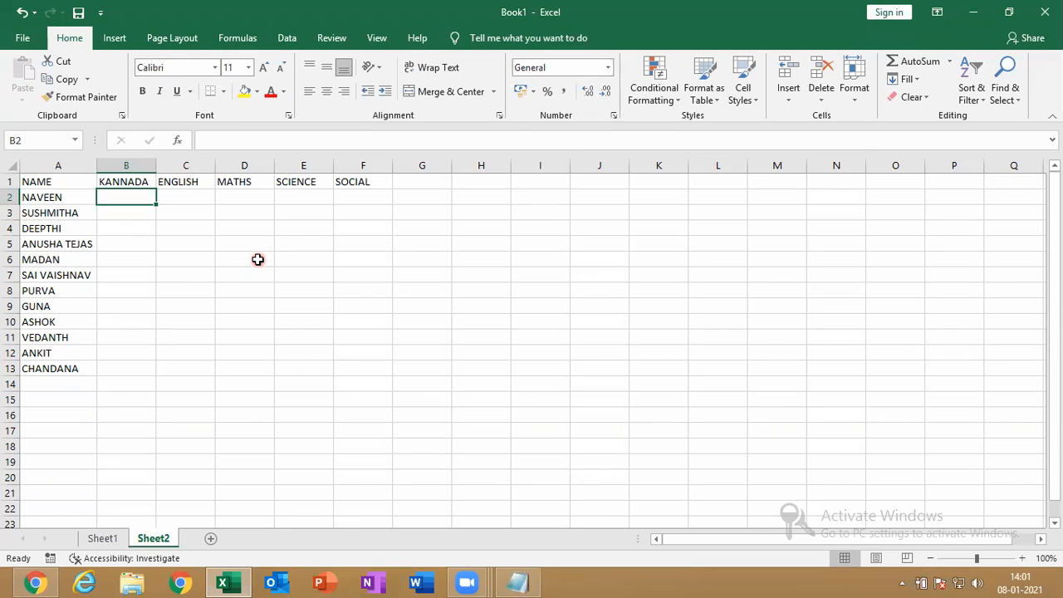
Enter =RANDBETWEEN(25,99) in B2, redoing it after discarding a first attempt
text(=)
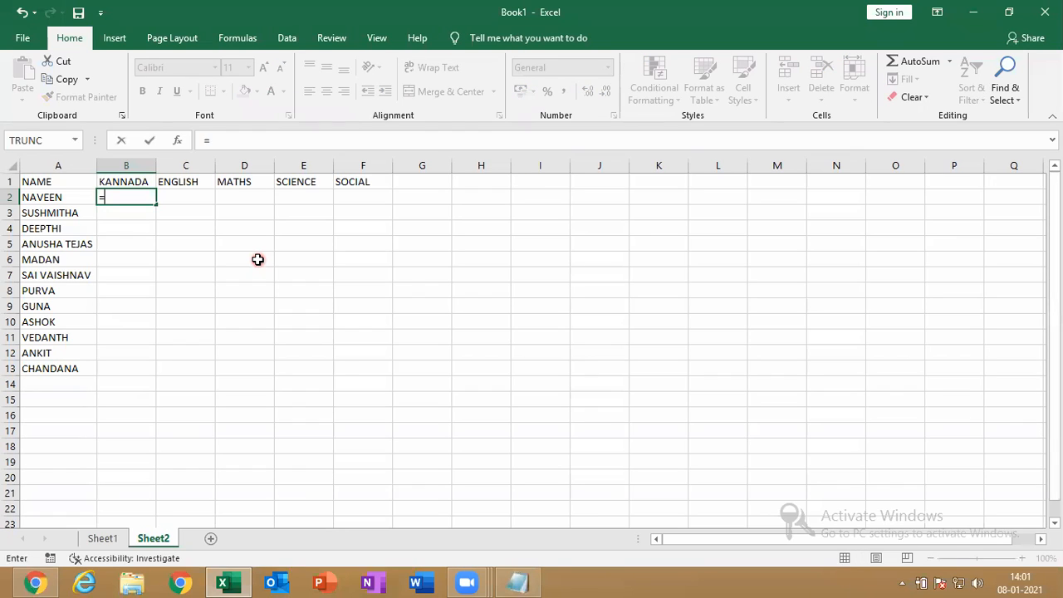
text(RAND)
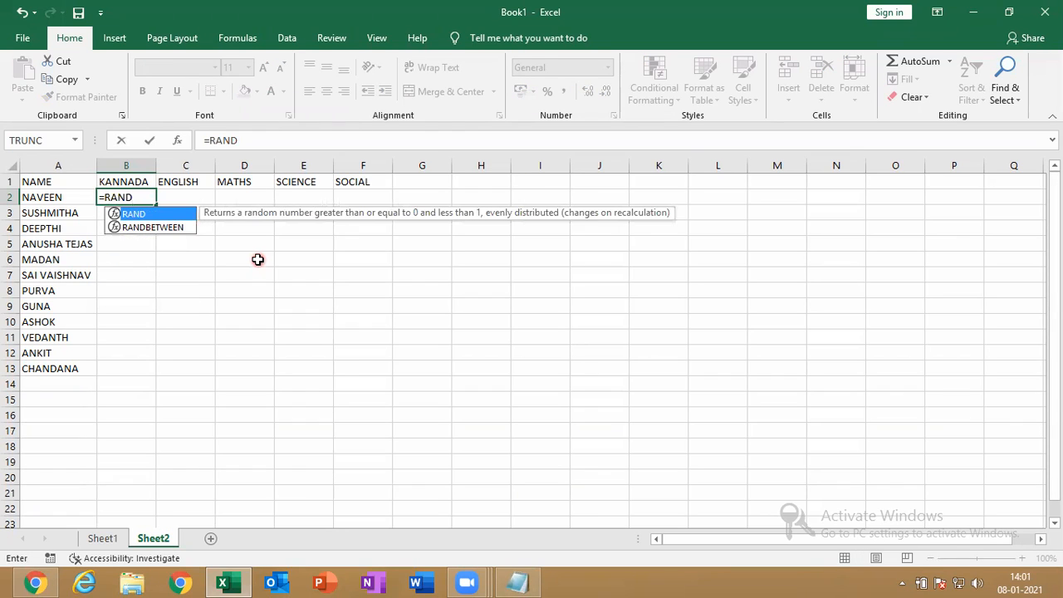
key(Down)
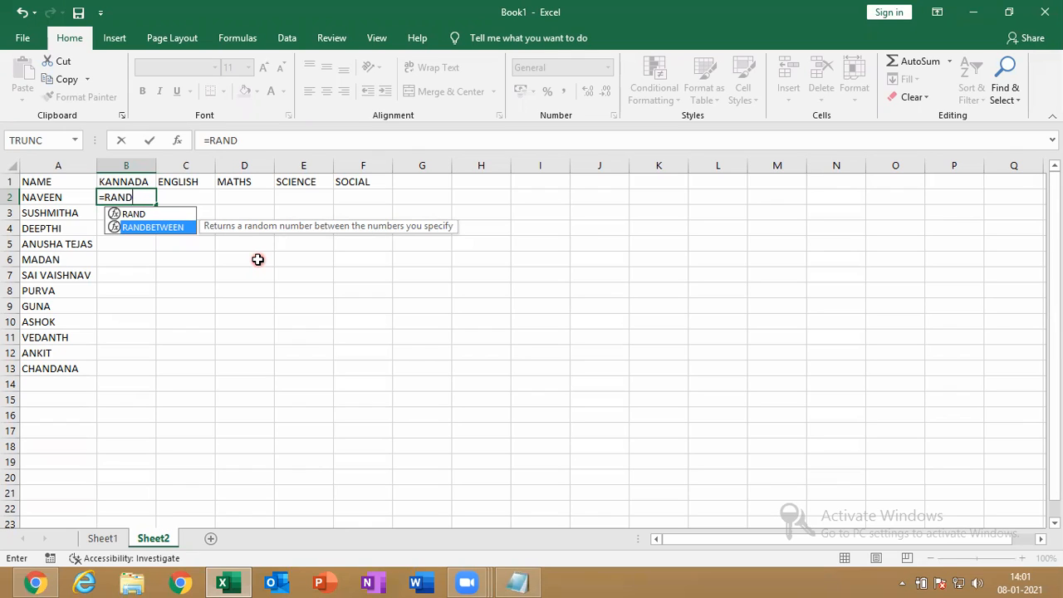
key(Tab)
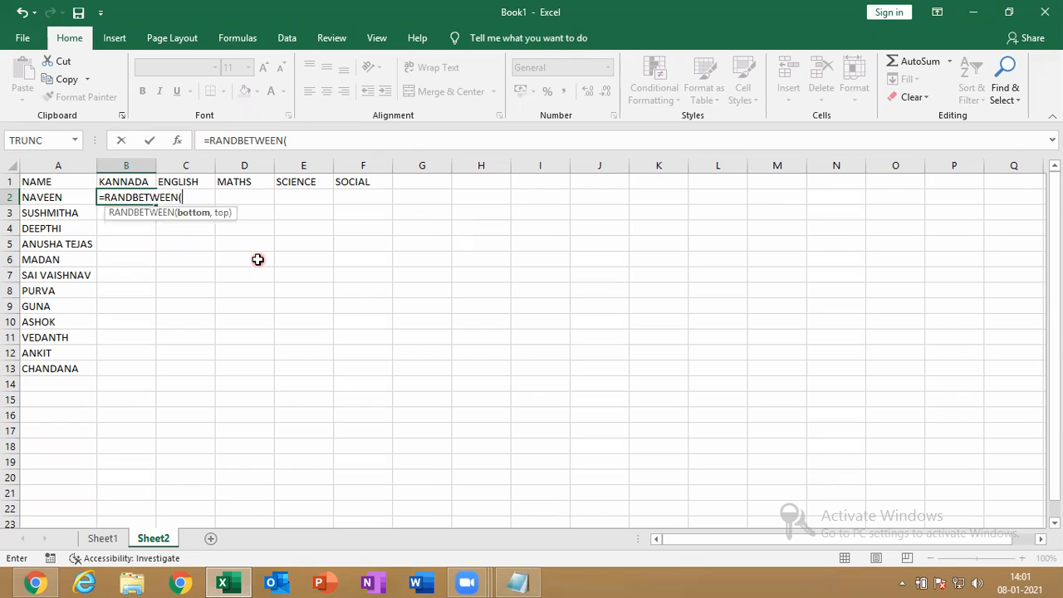
text(25,99)
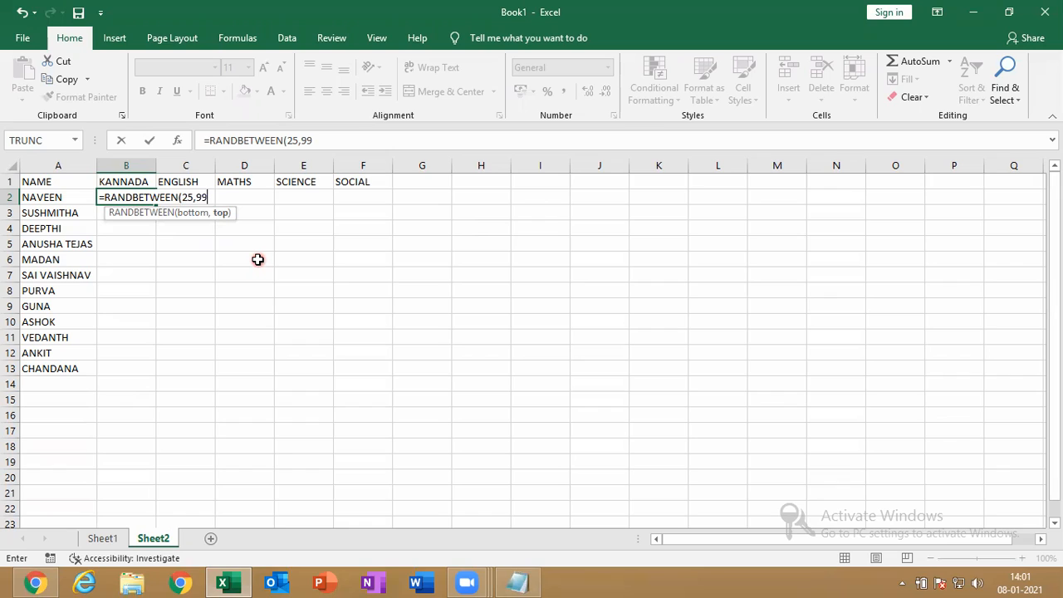
text())
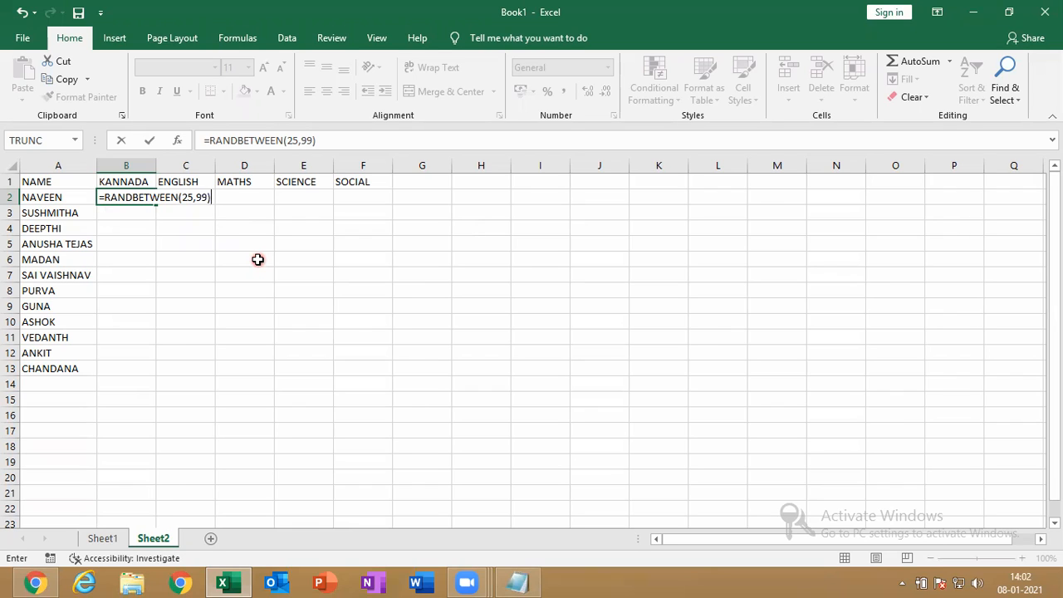
key(BackSpace)
key(BackSpace)
key(BackSpace)
key(BackSpace)
key(BackSpace)
key(Escape)
text(=RA)
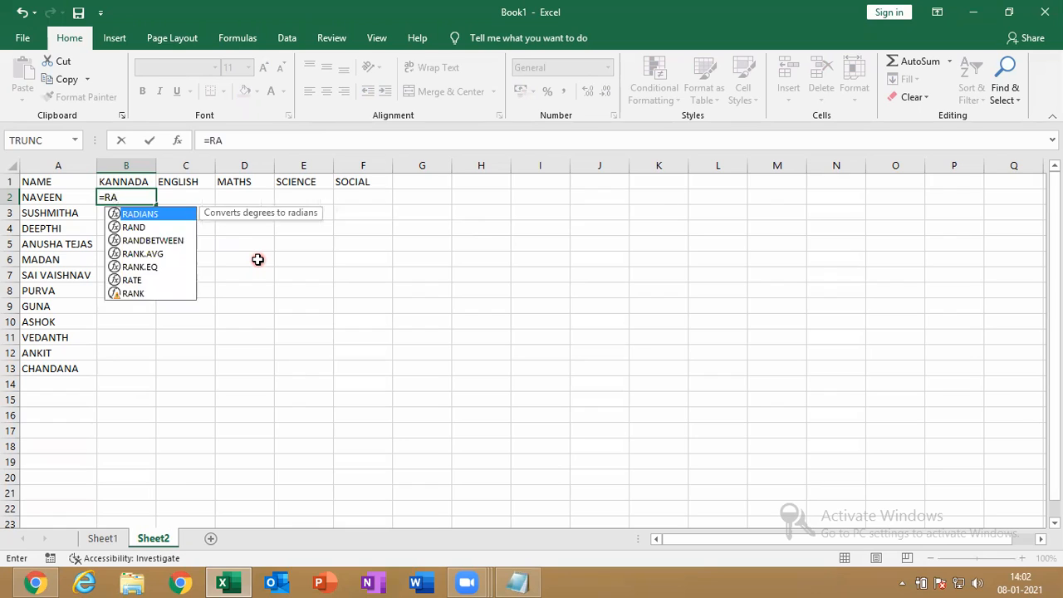
text(N)
key(Down)
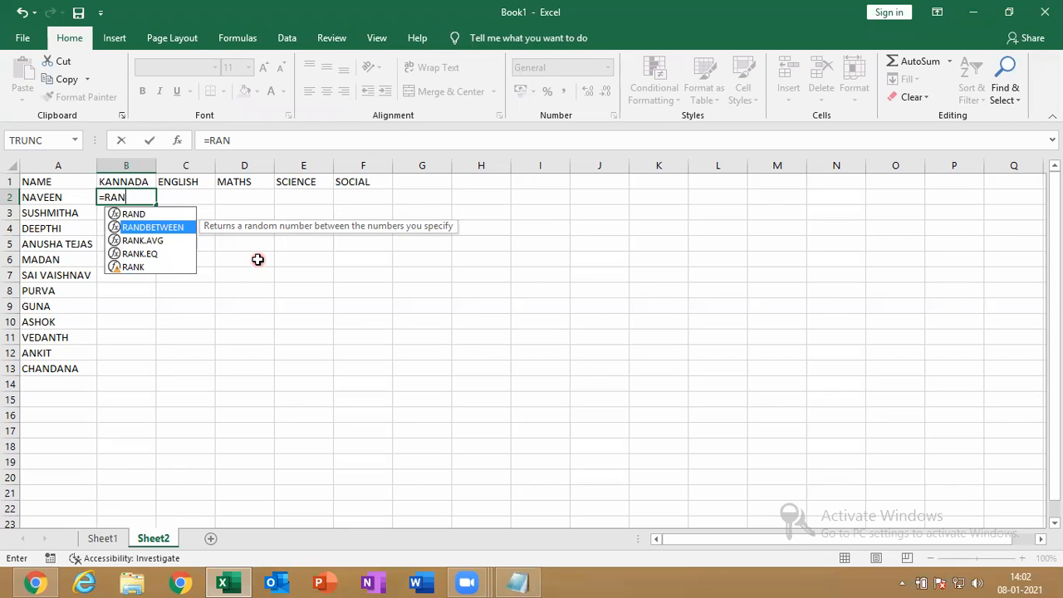
key(Tab)
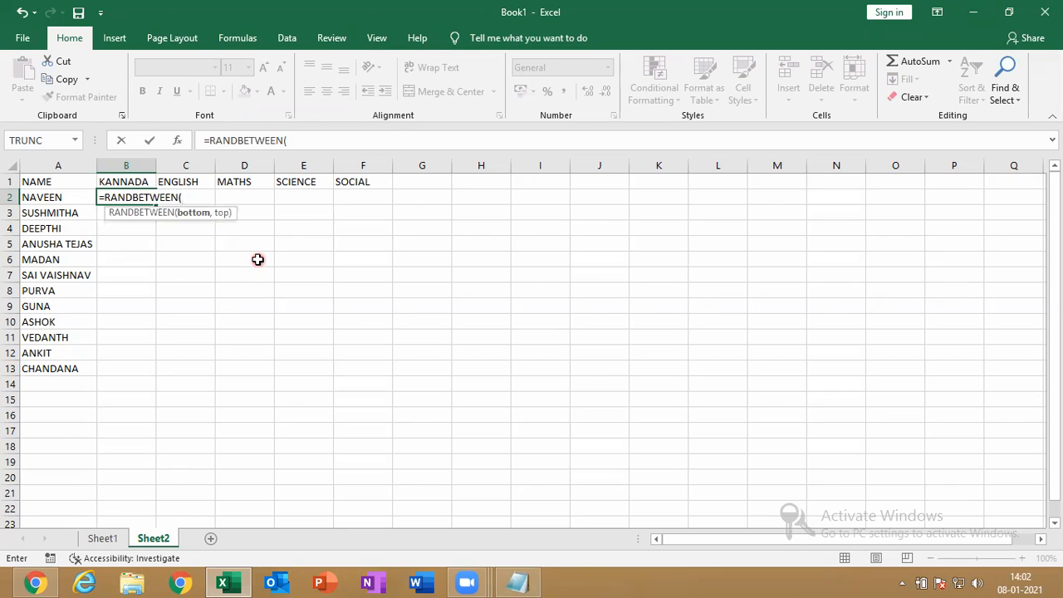
text(25,99)
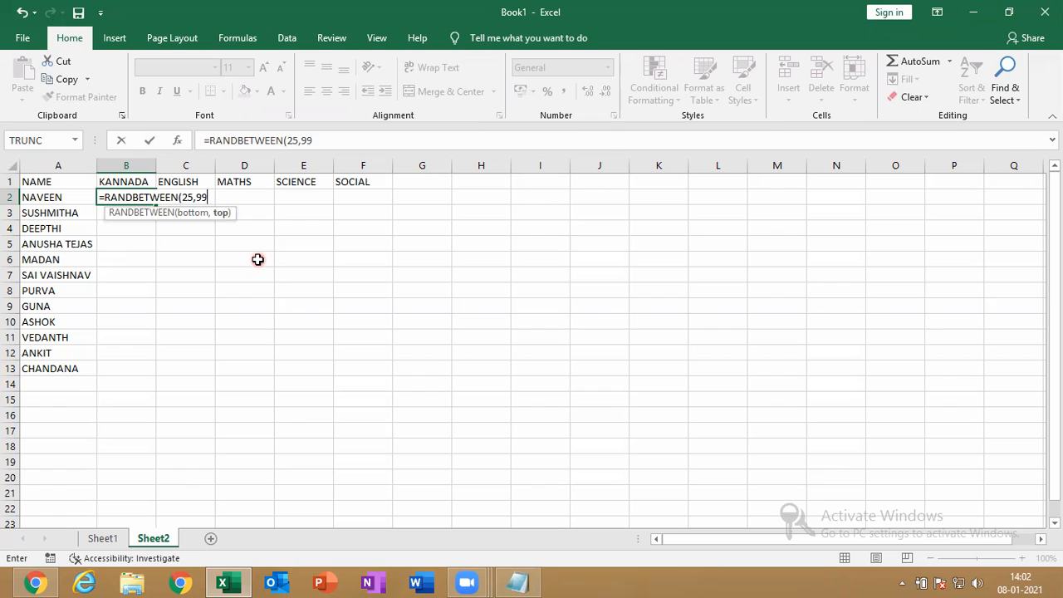
text())
key(Return)
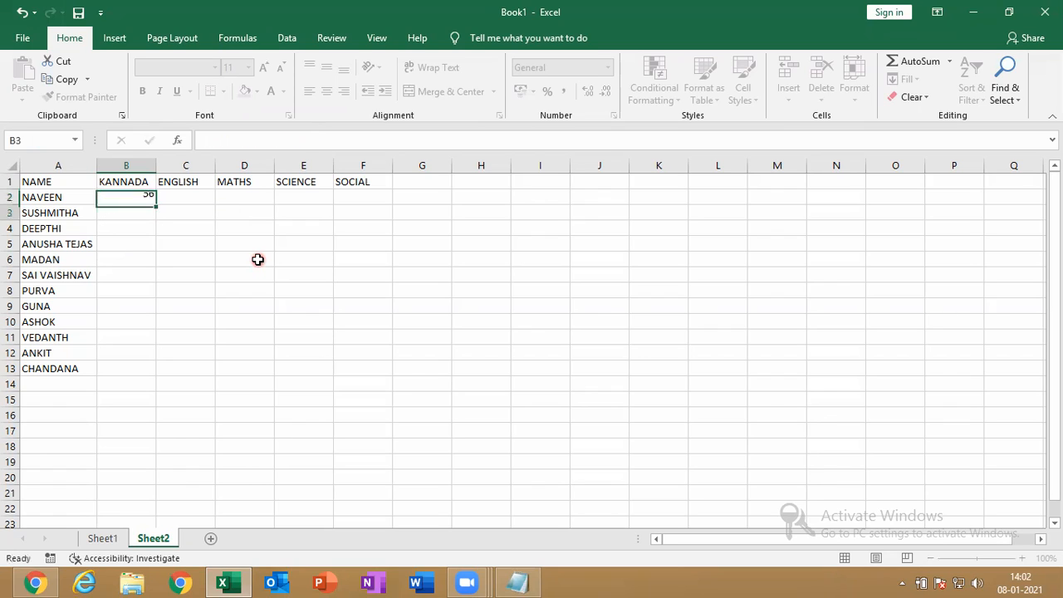
Fill B2's RANDBETWEEN formula over B2:F13, then delete everything in that range
click(147, 197)
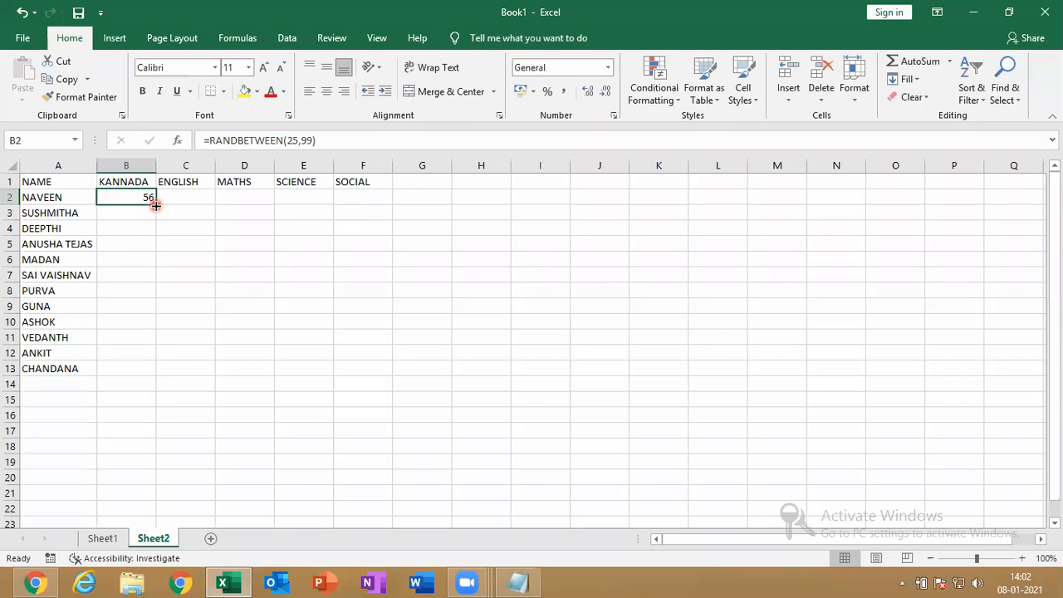
drag(156, 205, 375, 375)
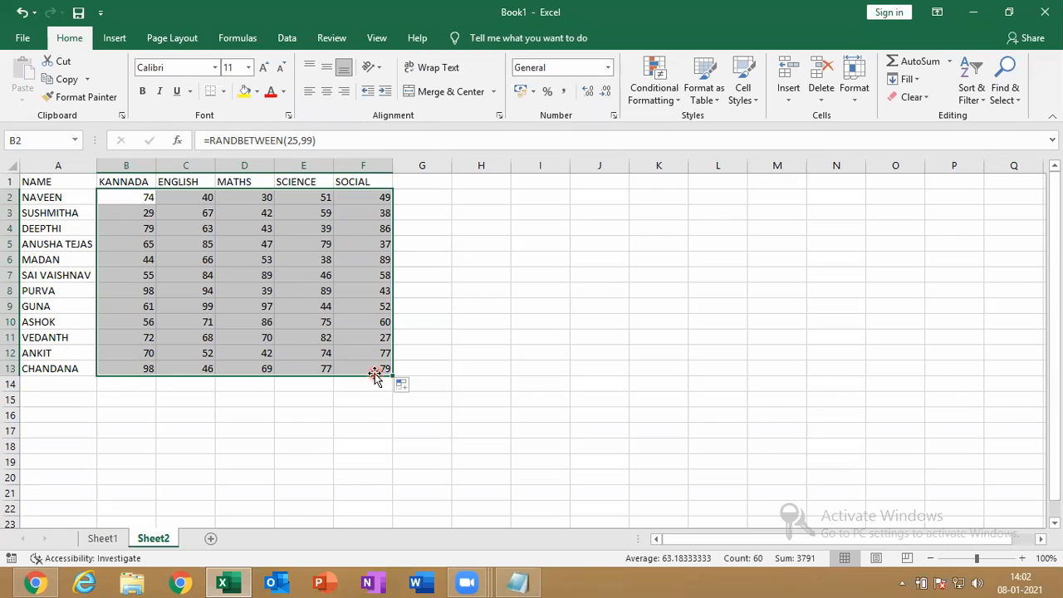
key(Delete)
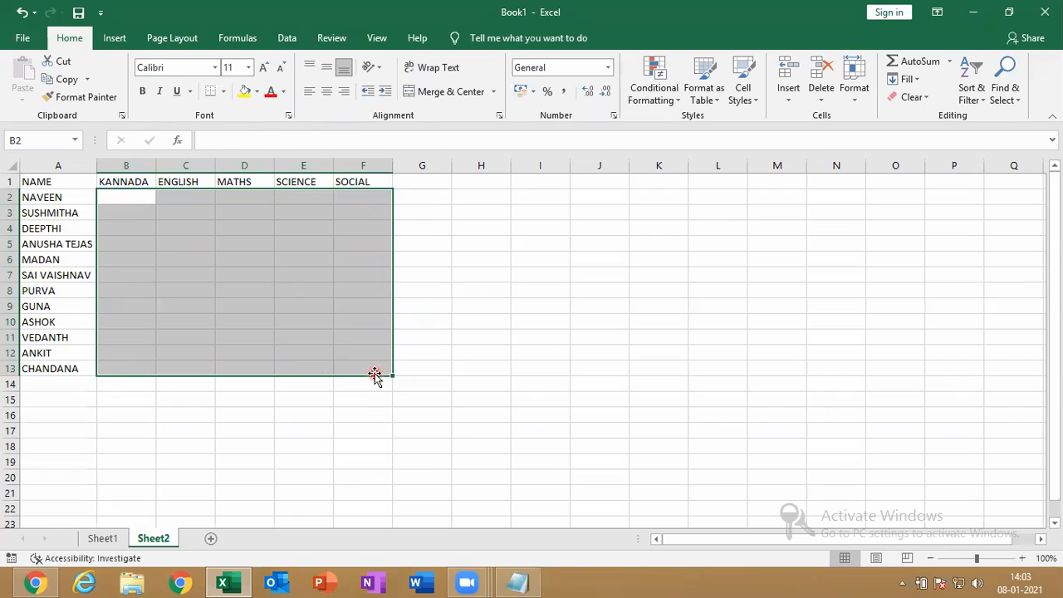
Re-enter =RANDBETWEEN(25,99) in cell B2
key(Left)
key(Right)
text(=)
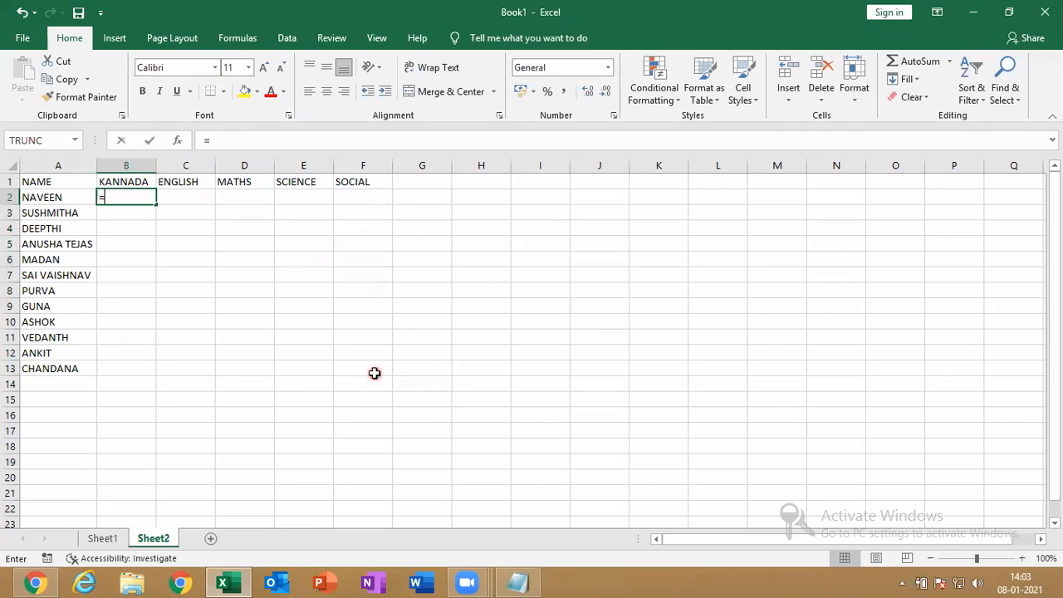
text(RAN)
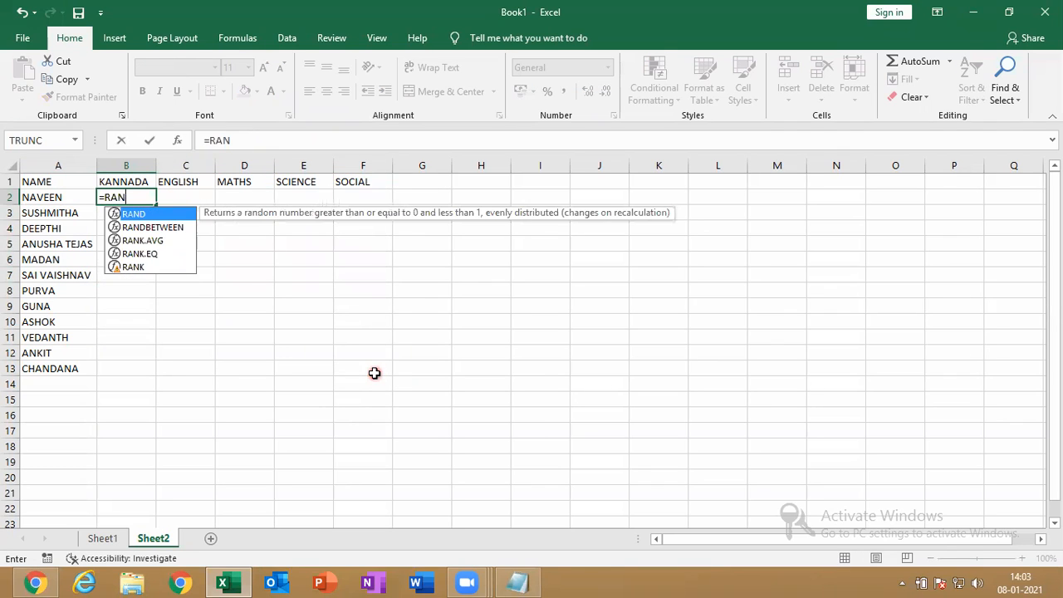
key(Down)
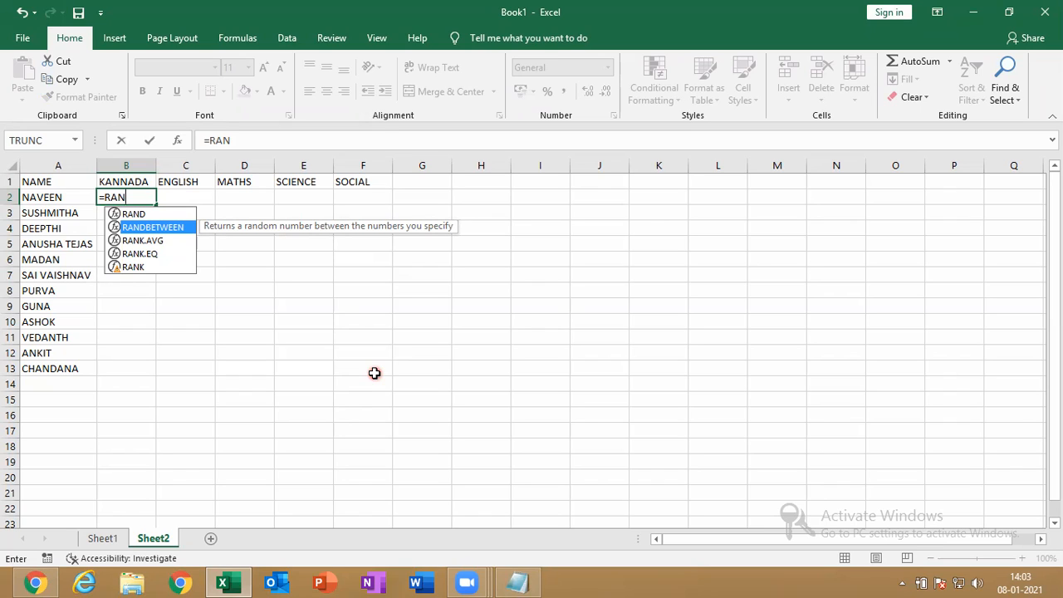
key(Up)
key(Down)
key(Tab)
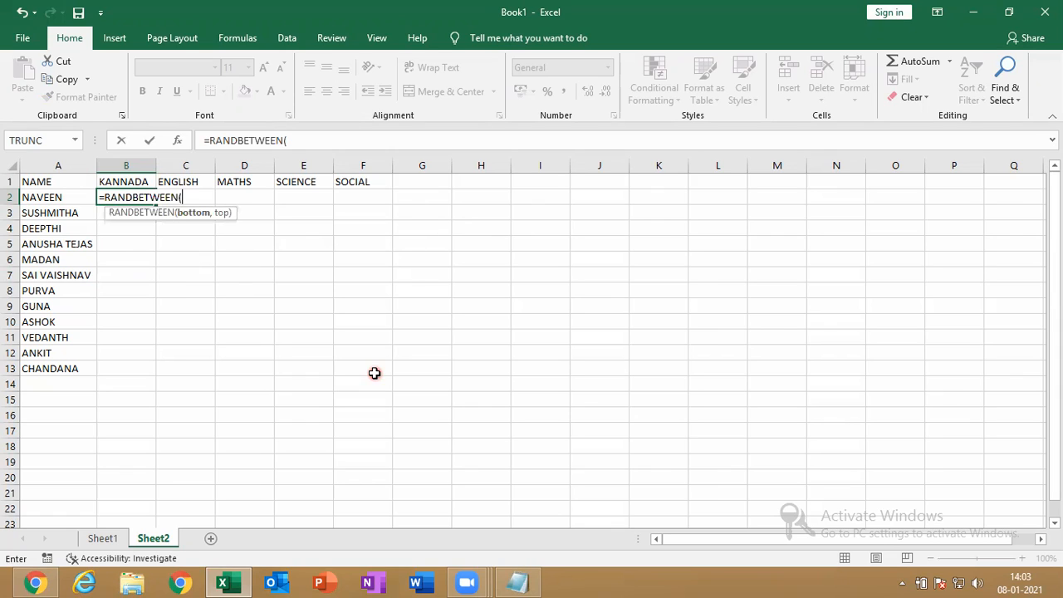
text(25,99)
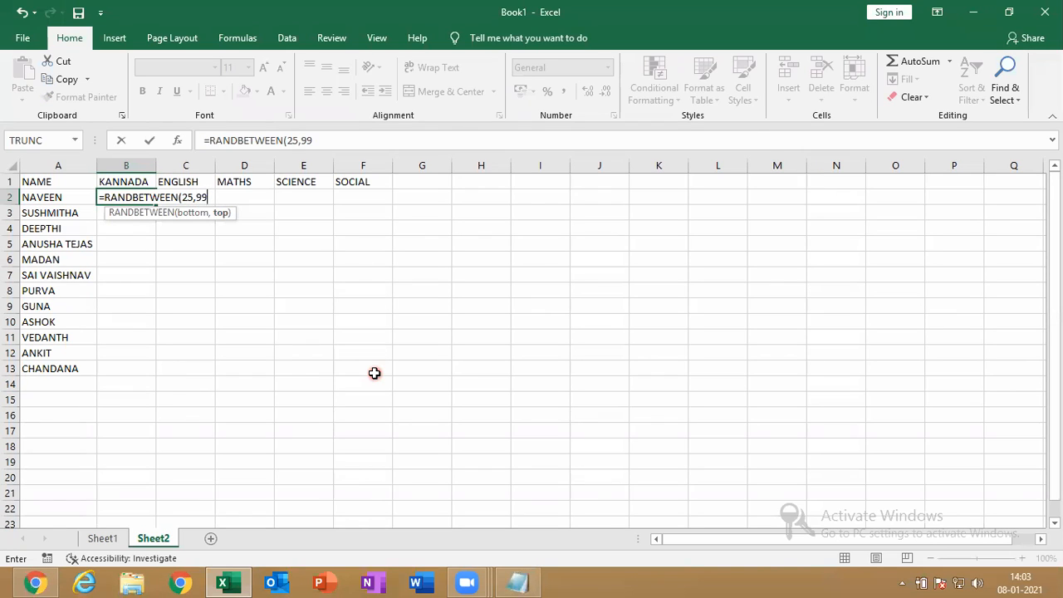
text())
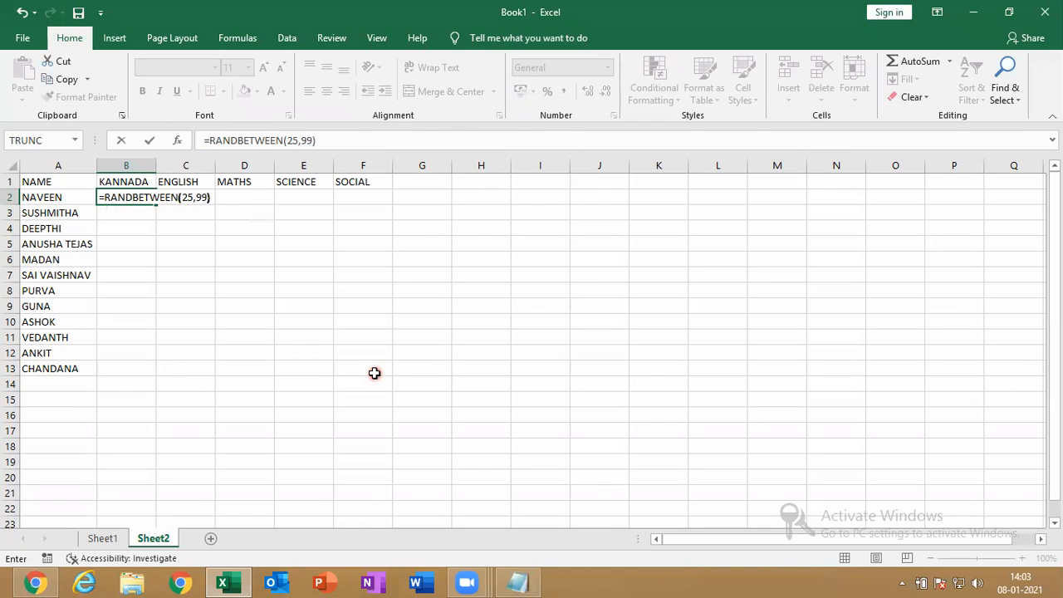
key(Return)
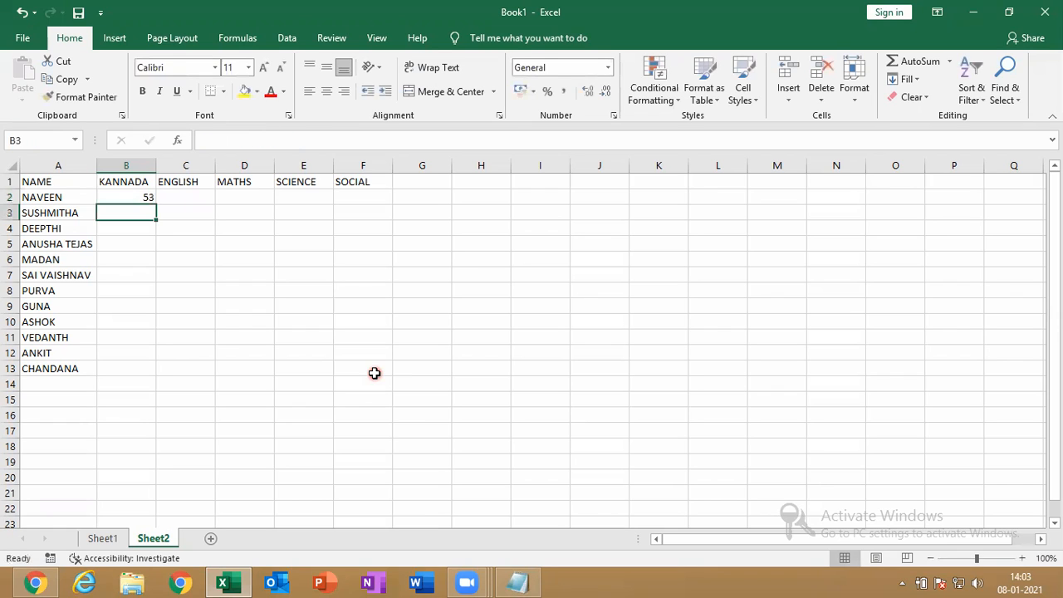
Copy B2's formula down to B13, then across to column F
click(147, 197)
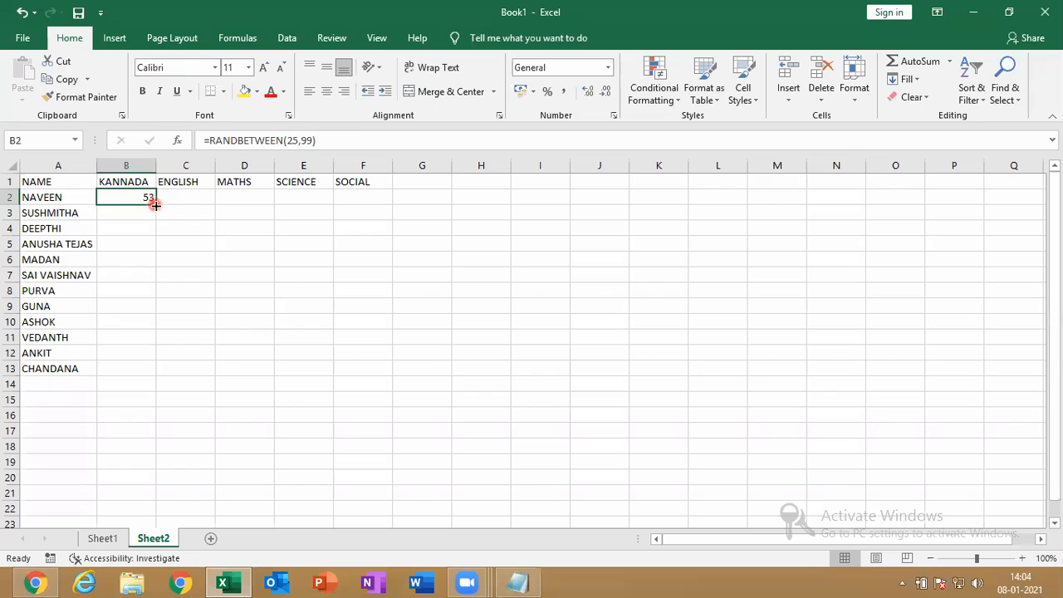
drag(155, 205, 125, 376)
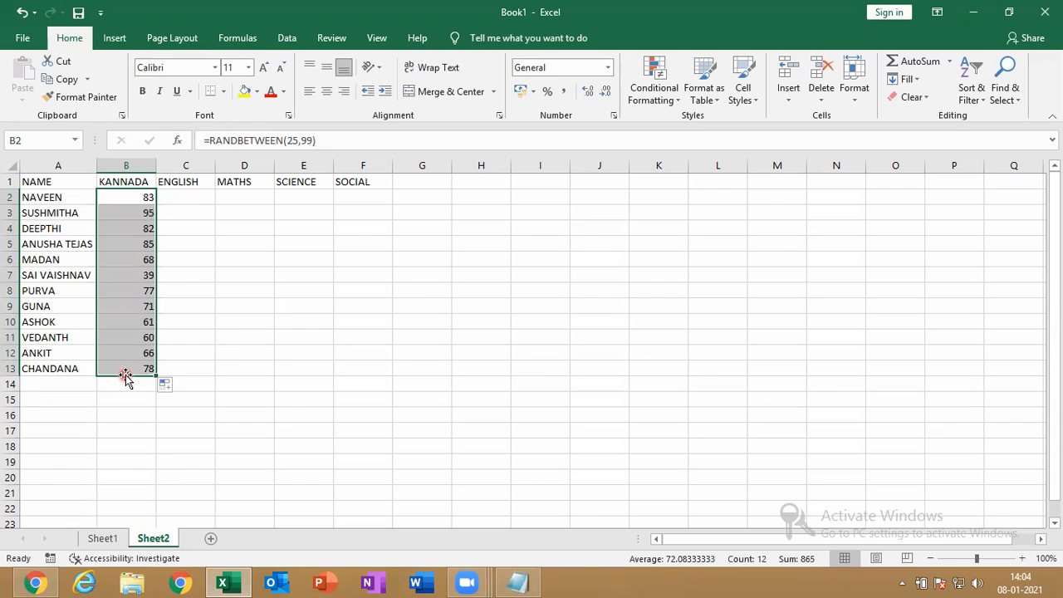
drag(155, 377, 384, 357)
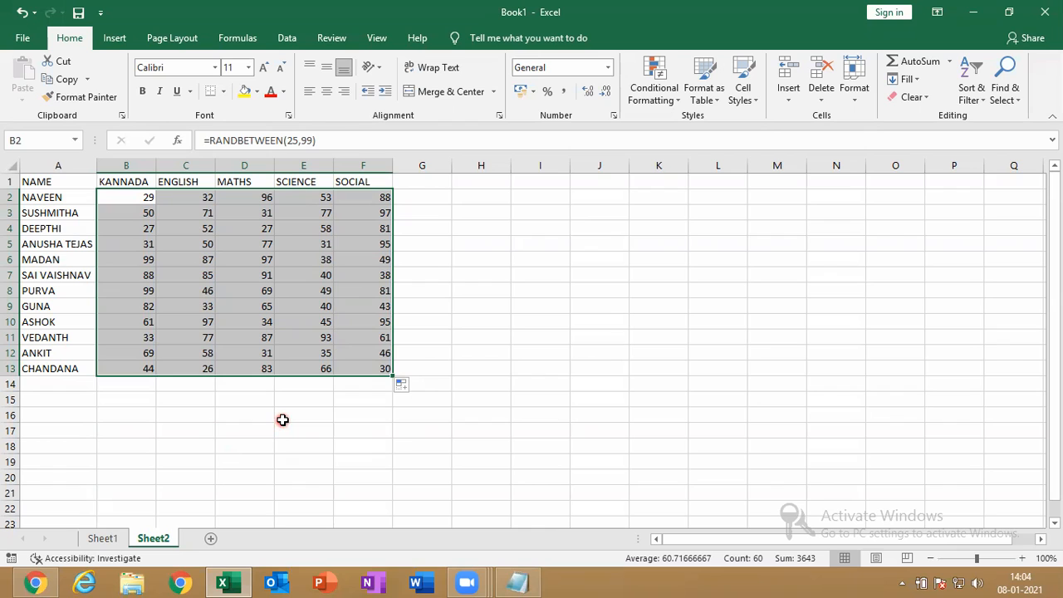
Copy B2:F13 and paste it over itself as values only, replacing the formulas
key(ctrl+c)
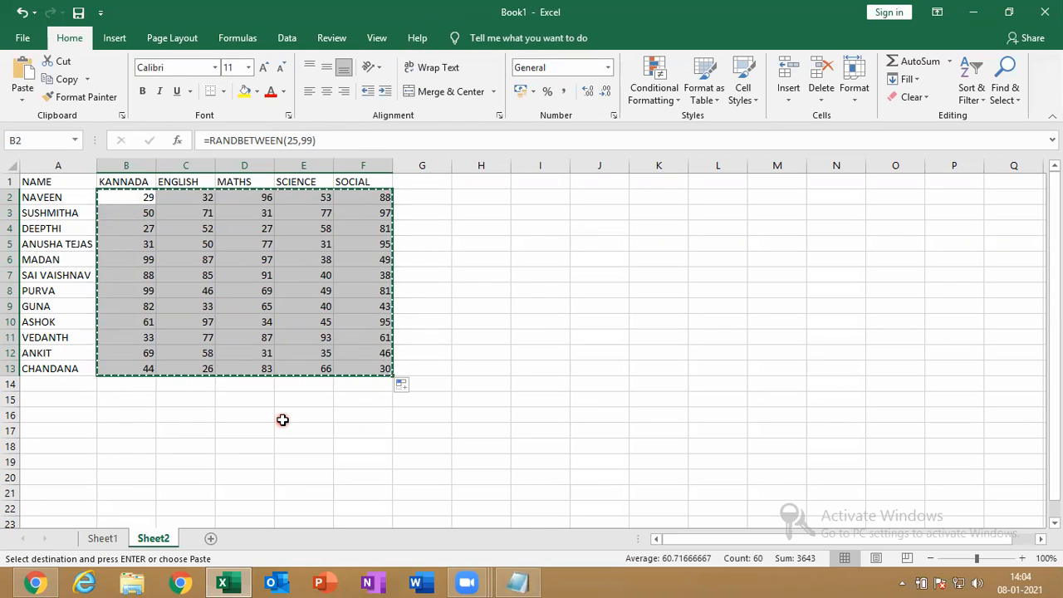
key(ctrl+v)
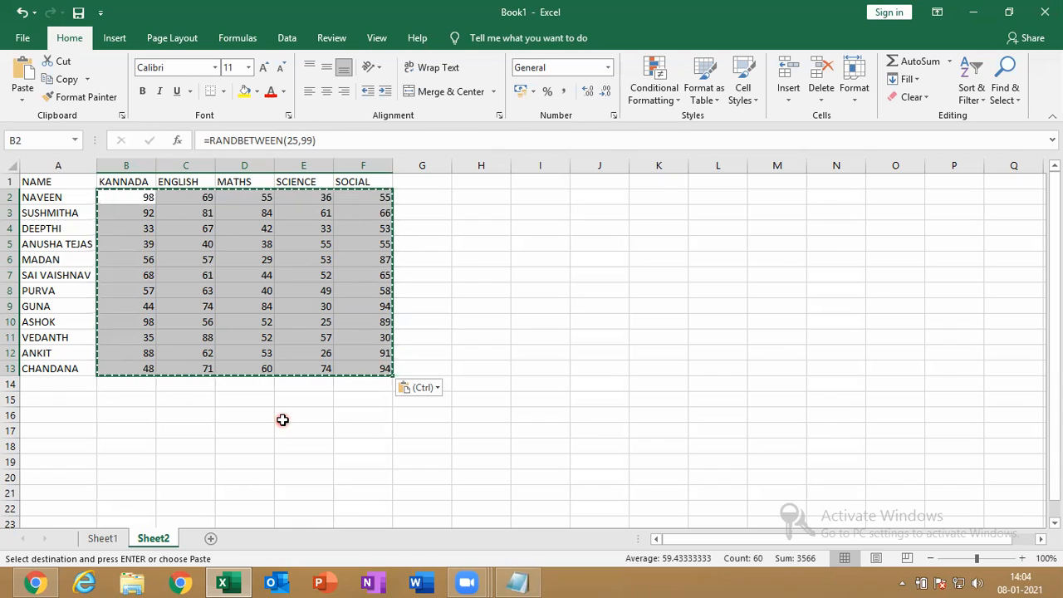
click(433, 388)
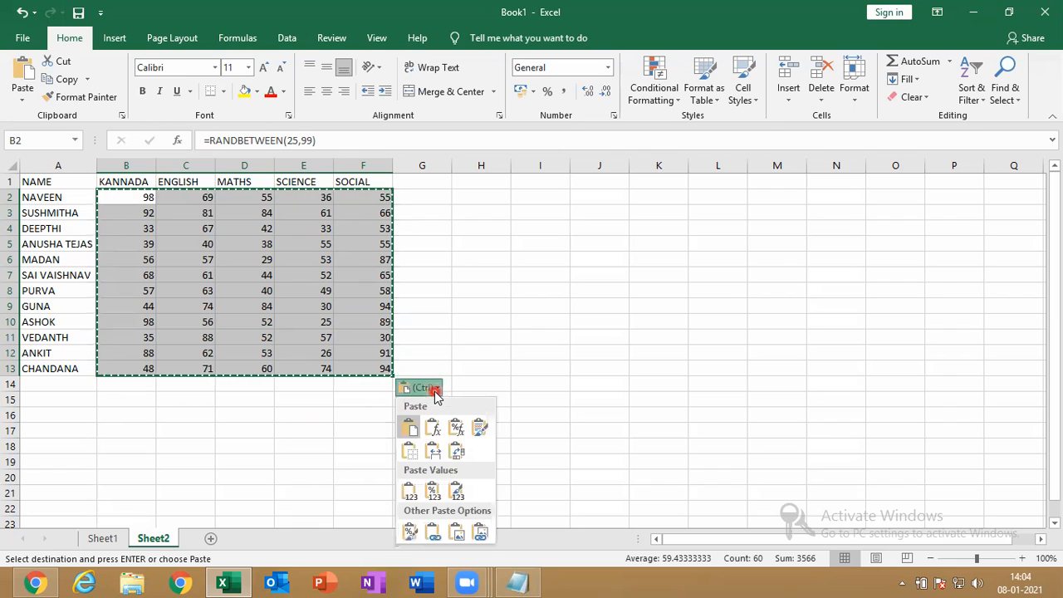
click(409, 493)
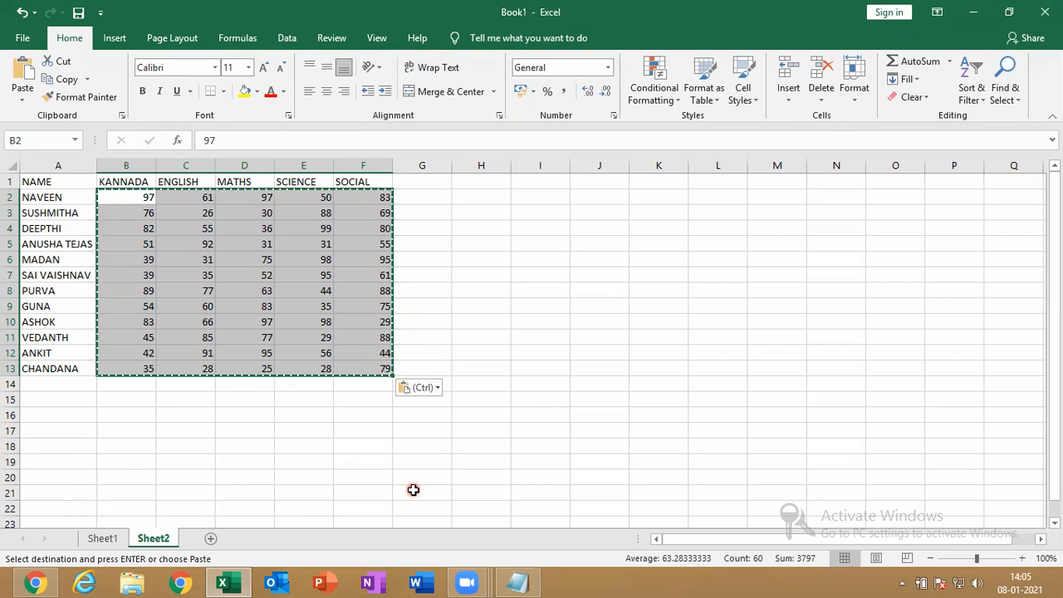
click(437, 388)
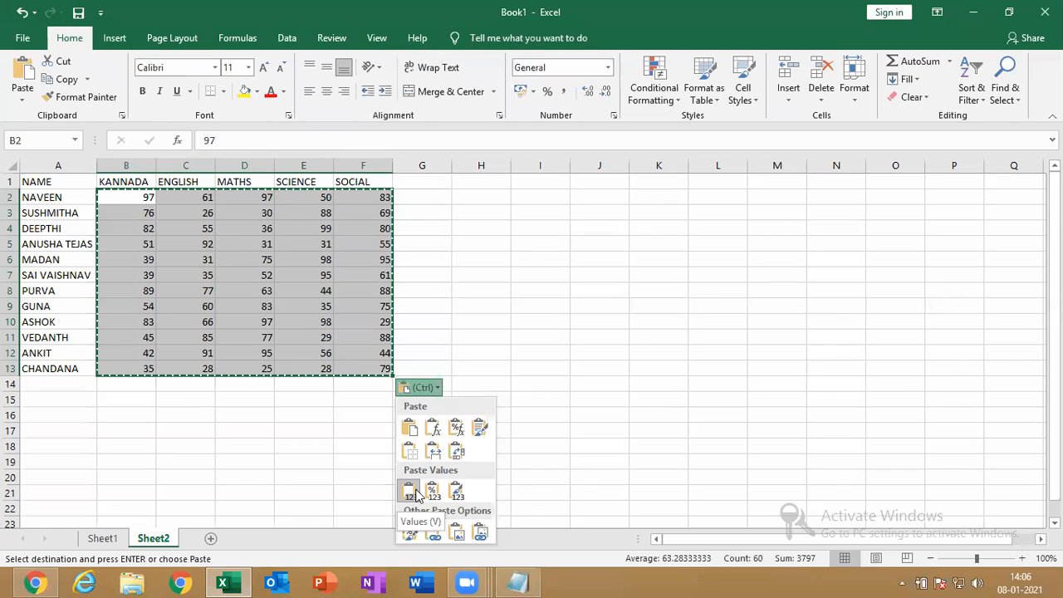
Apply the Values paste option so B2:F13 holds plain numbers
click(415, 494)
click(414, 493)
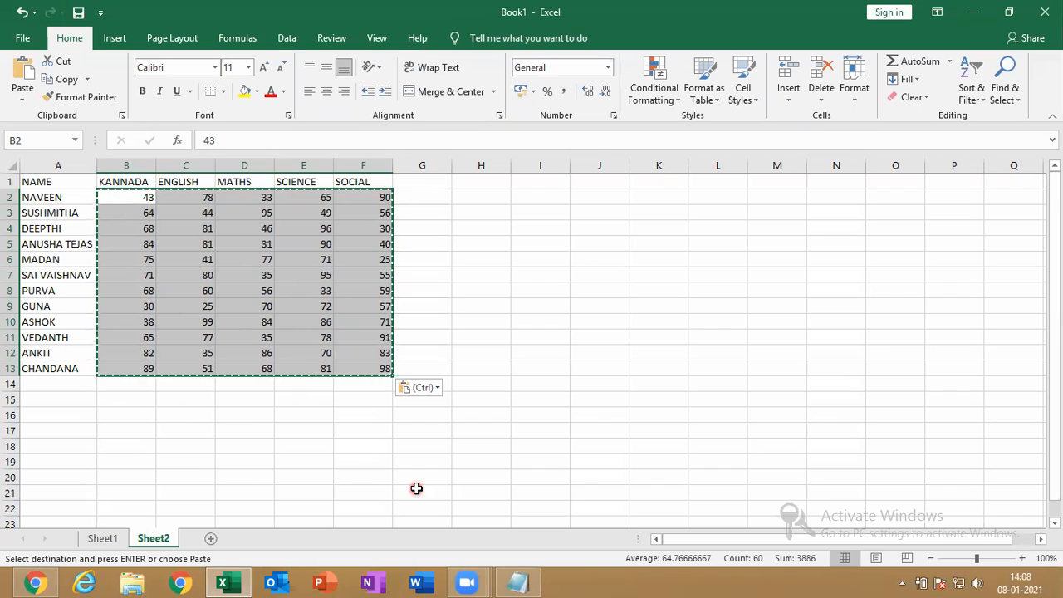
Clear the existing marks from B2:F13 and return to cell B2
key(Delete)
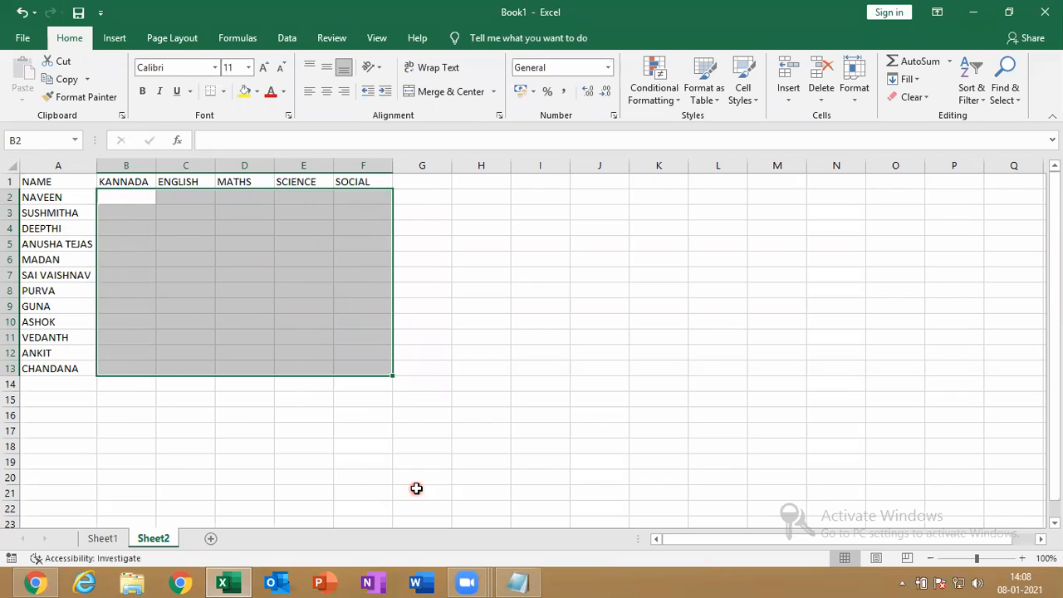
key(Left)
key(Right)
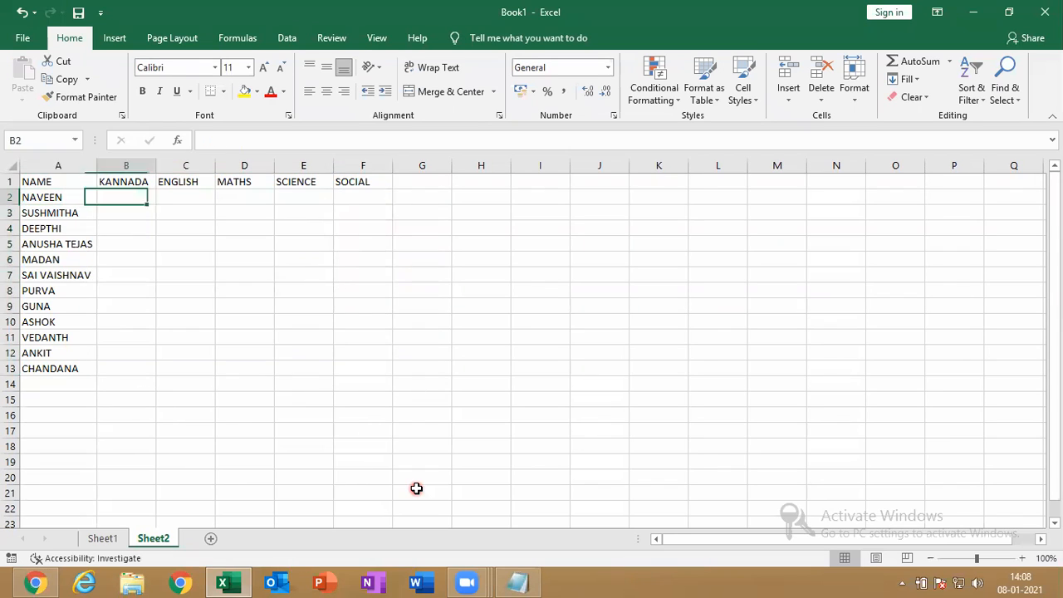
Enter =RANDBETWEEN(25,99) in B2 for NAVEEN's KANNADA mark
text(=)
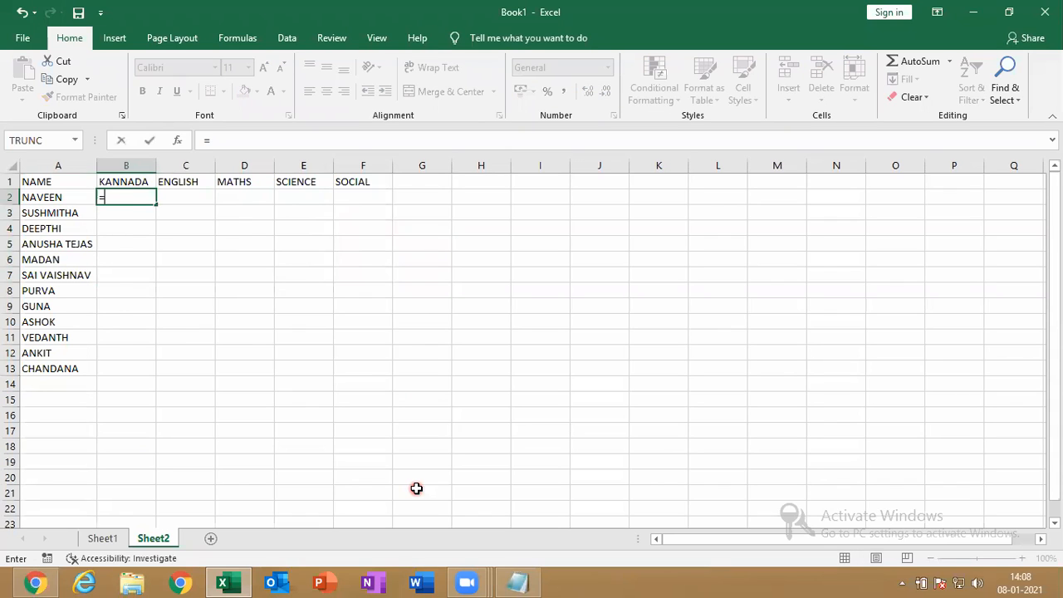
text(RS)
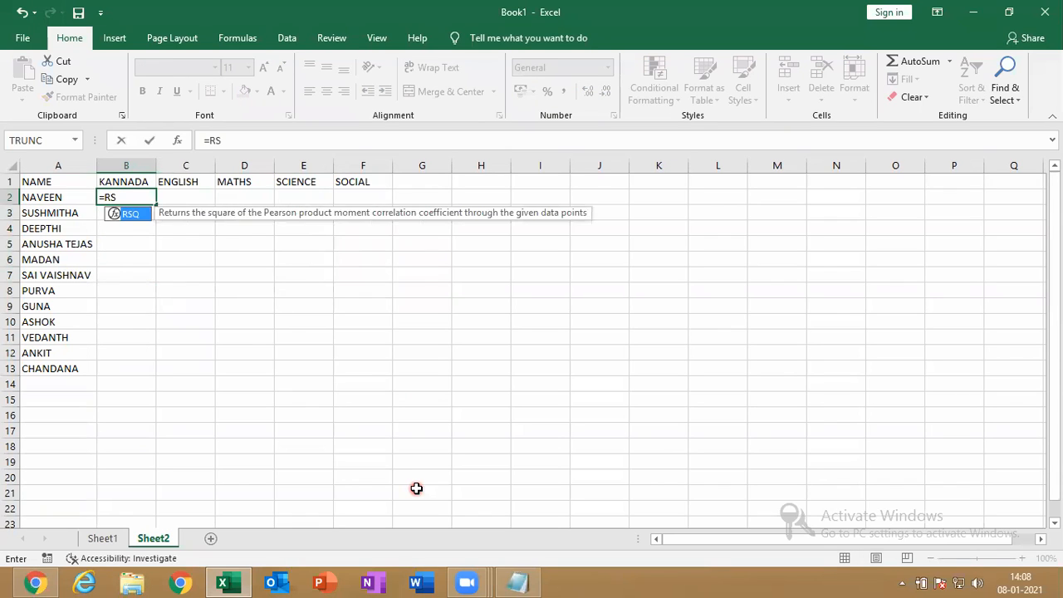
key(BackSpace)
text(A)
key(Down)
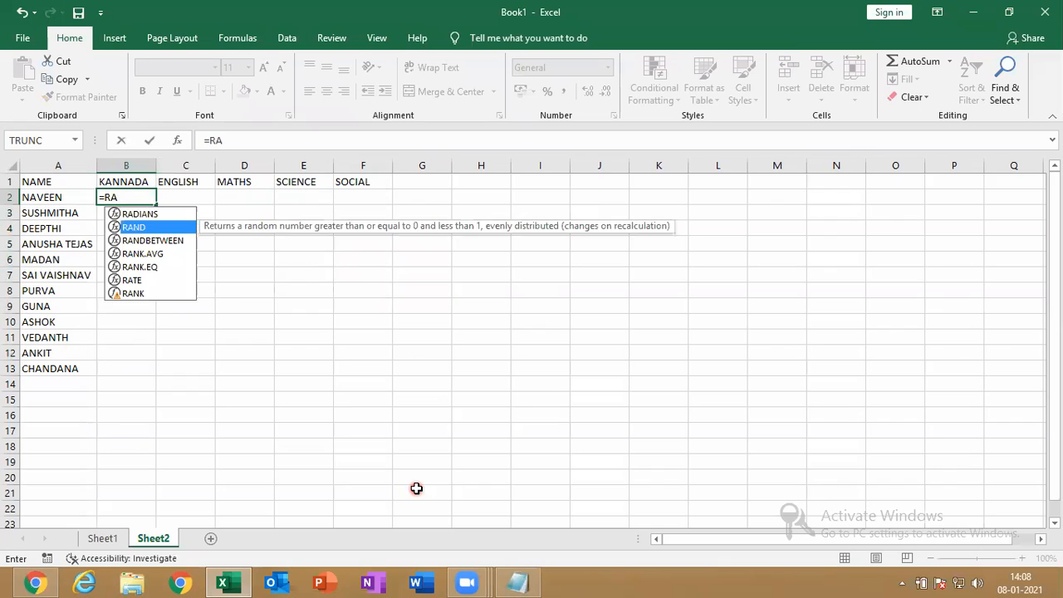
key(Down)
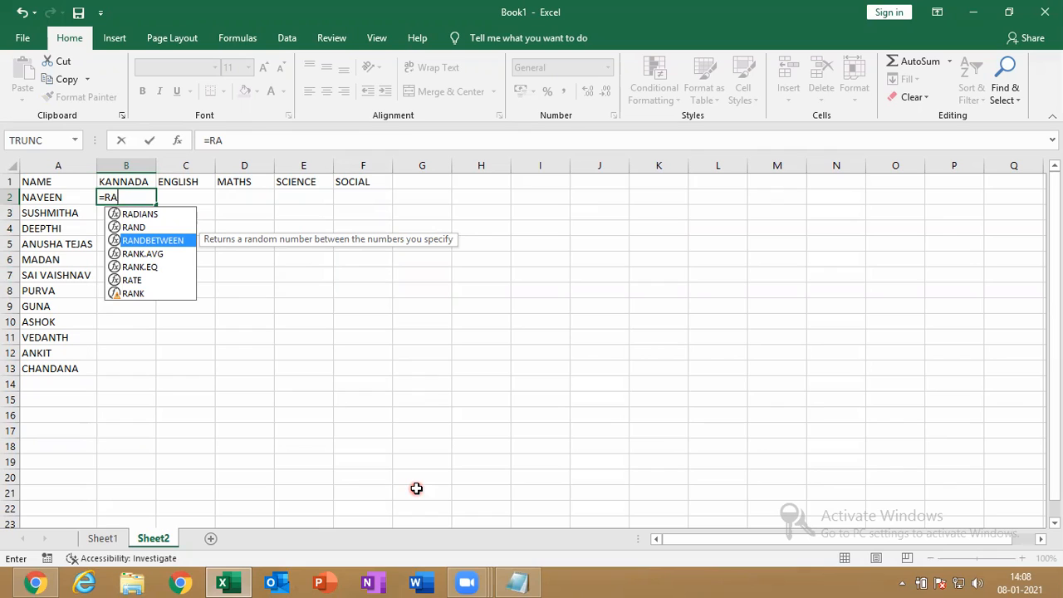
key(Tab)
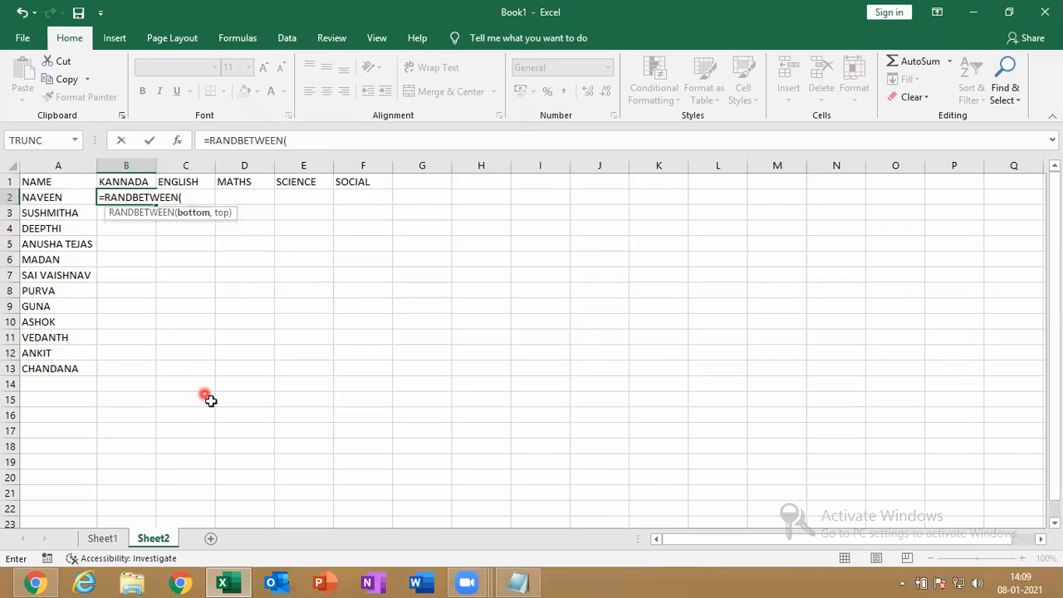
text(25,)
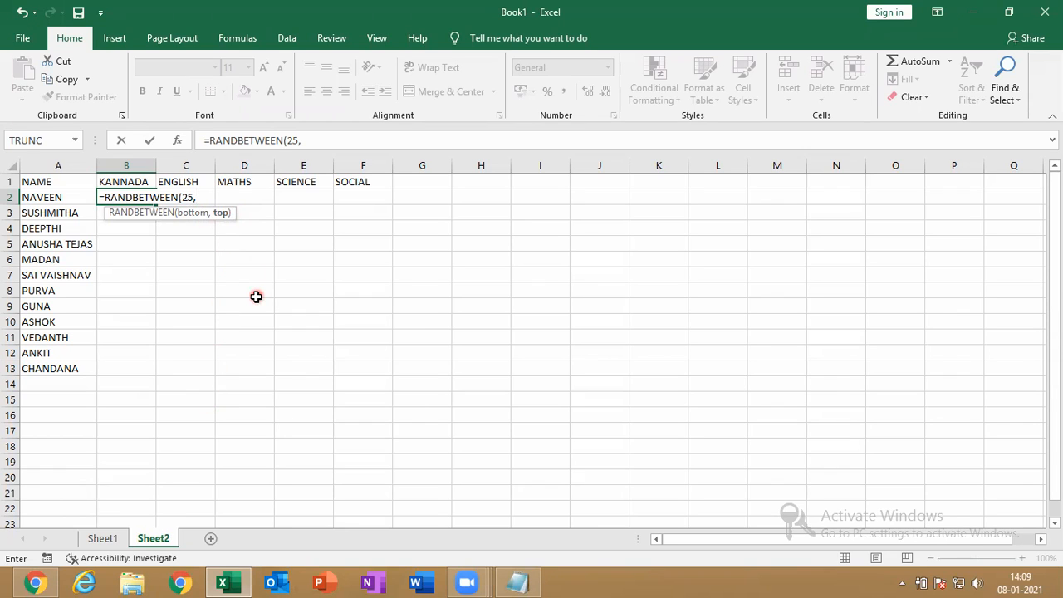
text(99))
key(Return)
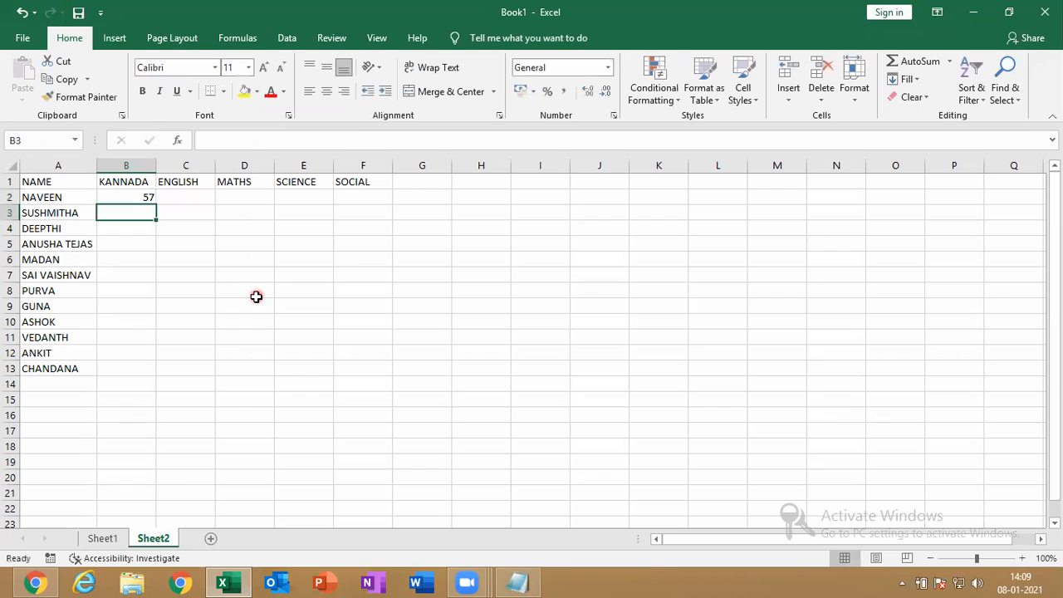
click(144, 198)
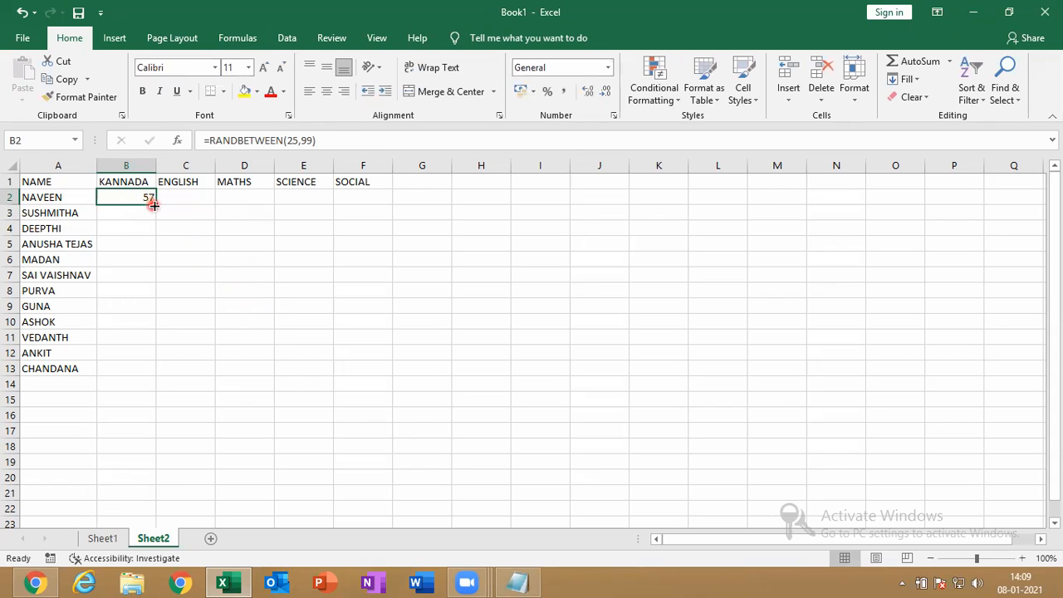
Fill the RANDBETWEEN formula from B2 across B2:F13 for all twelve students
drag(154, 205, 382, 354)
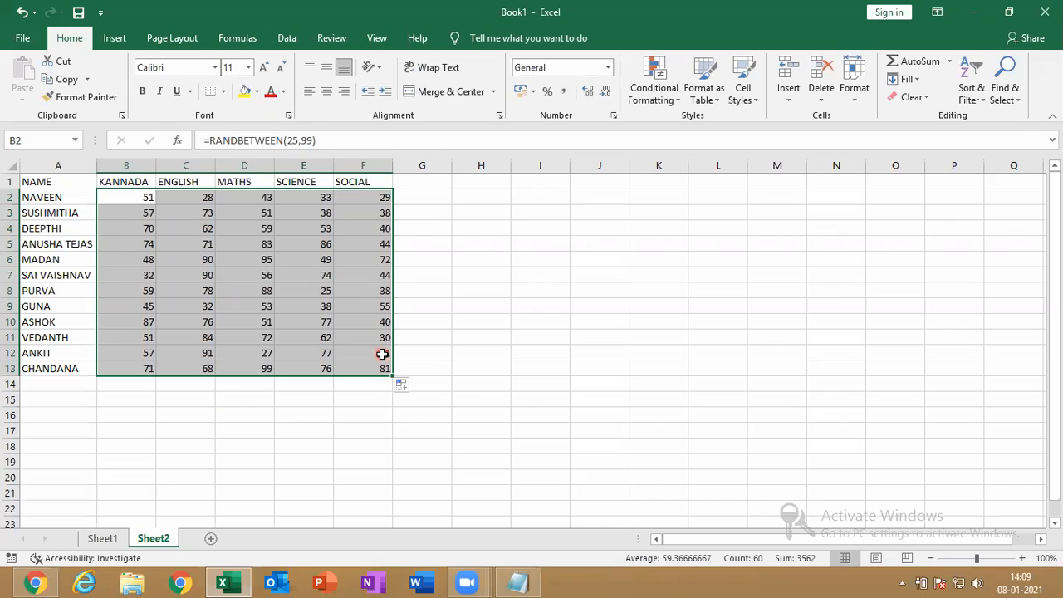
Paste B2:F13 back onto itself as values so the marks stay fixed
key(ctrl+c)
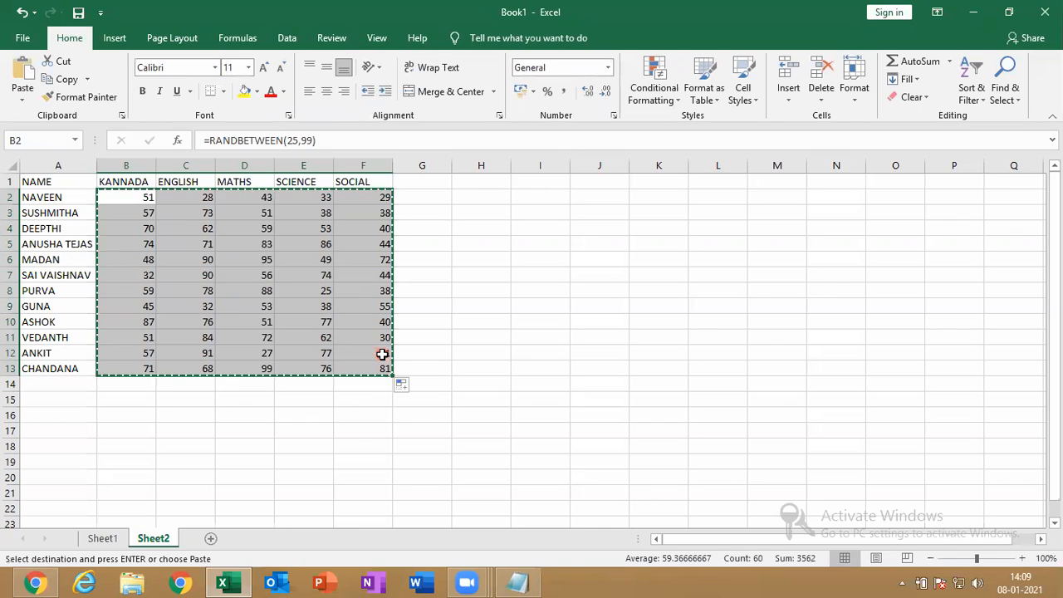
key(ctrl+v)
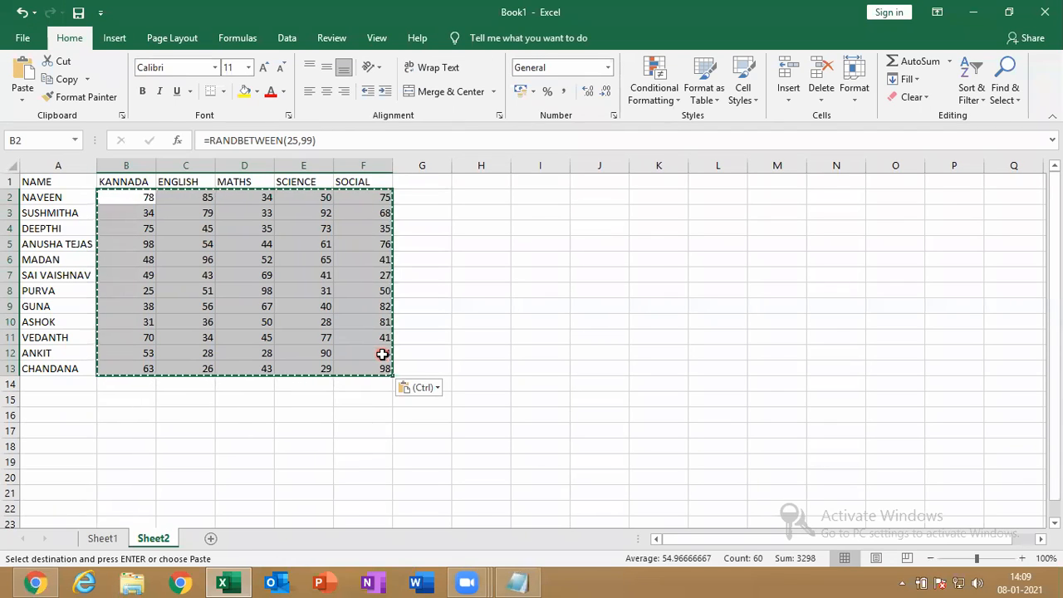
click(426, 389)
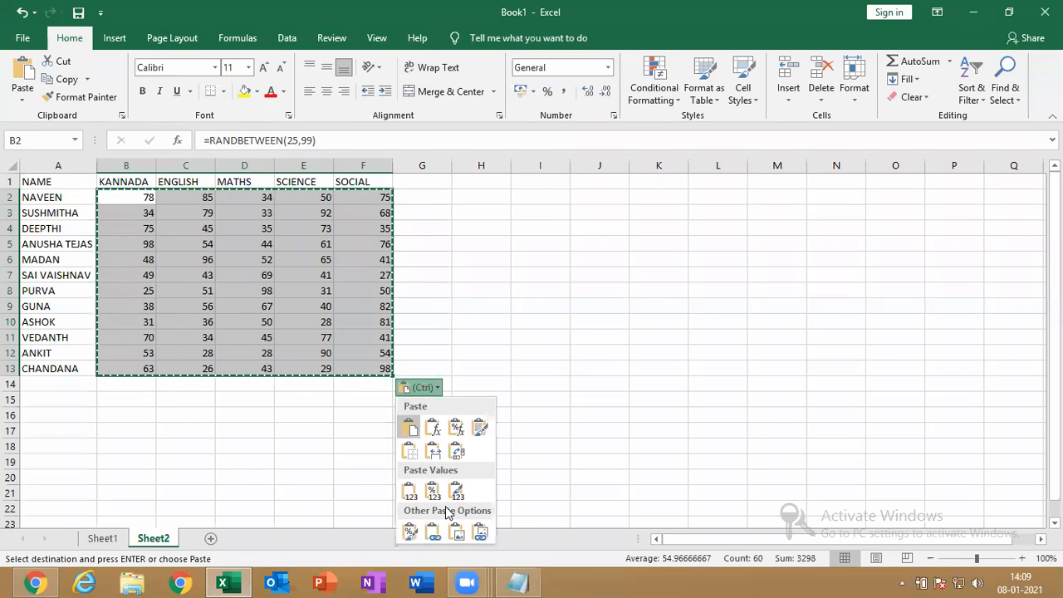
click(412, 492)
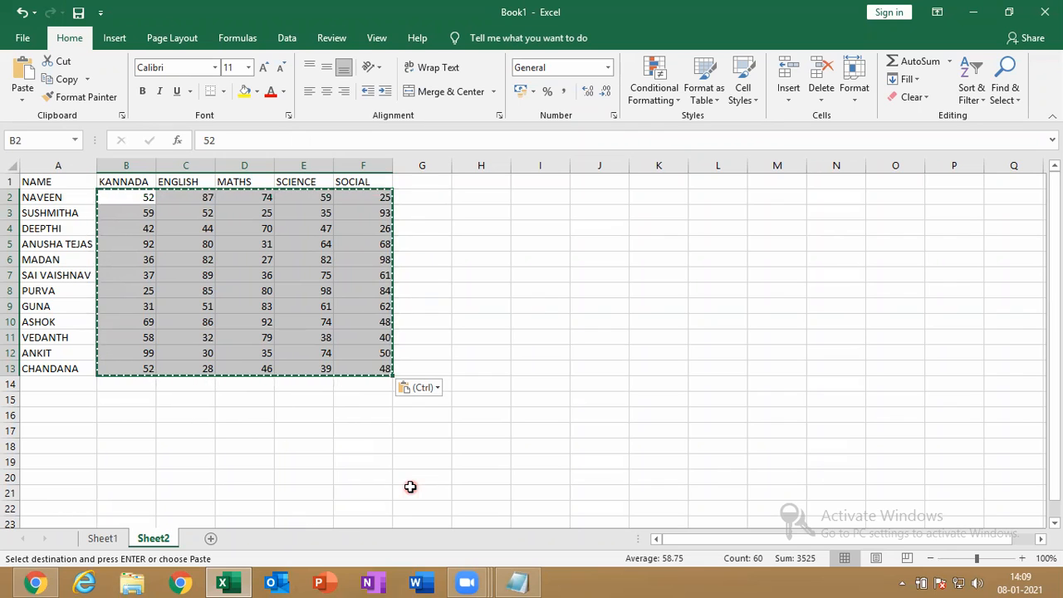
key(Escape)
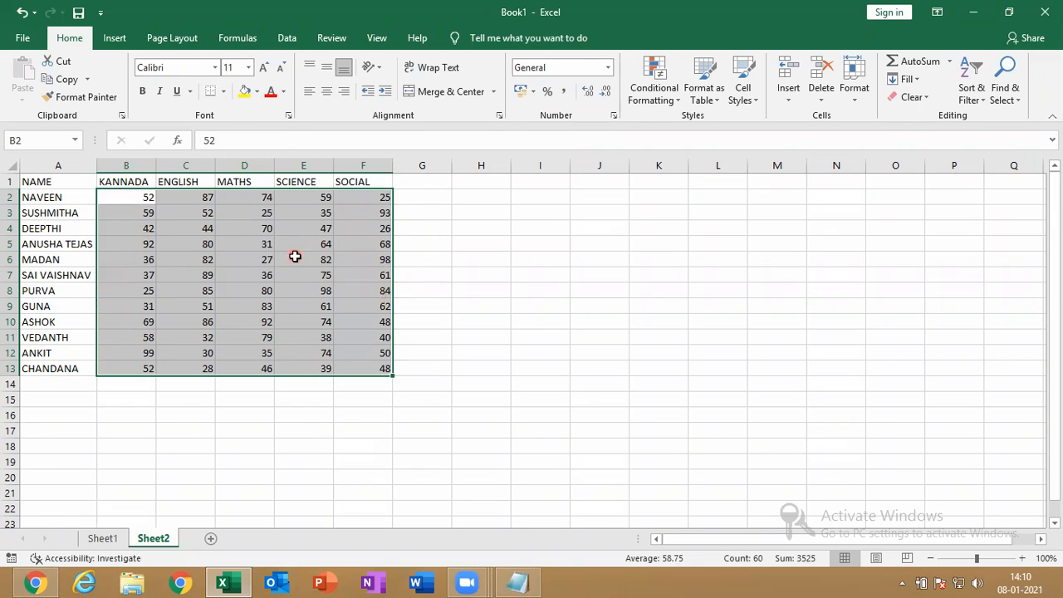
click(671, 96)
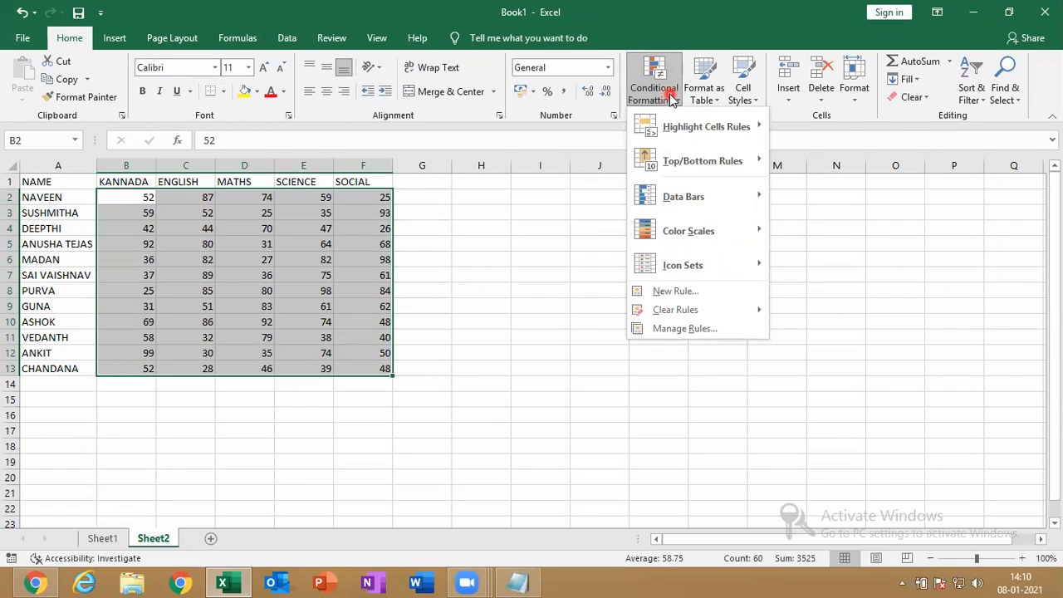
mouse_move(692, 123)
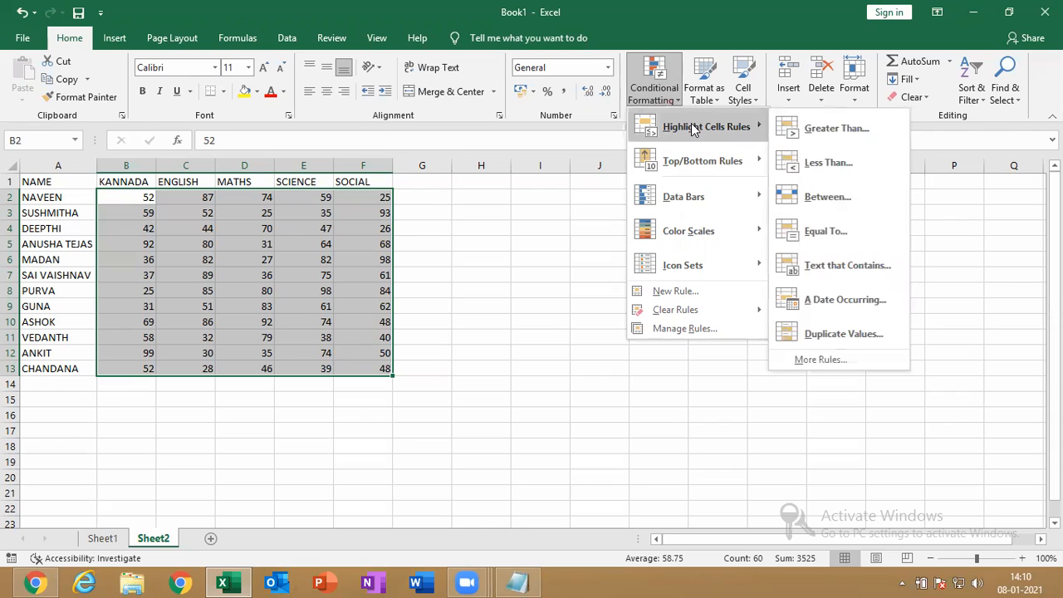
click(844, 128)
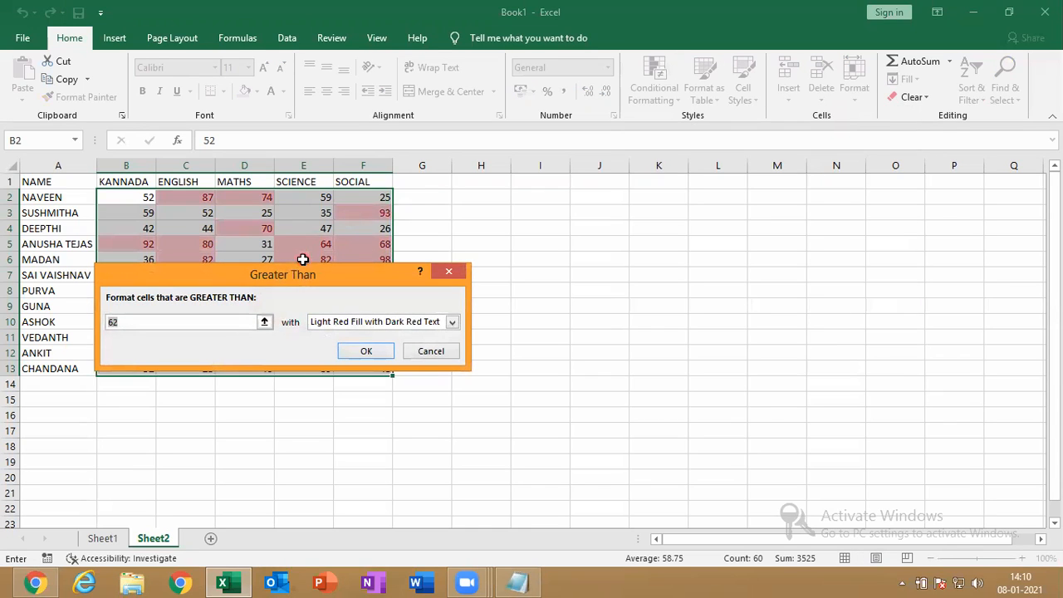
drag(297, 274, 604, 256)
key(BackSpace)
click(468, 306)
text(85)
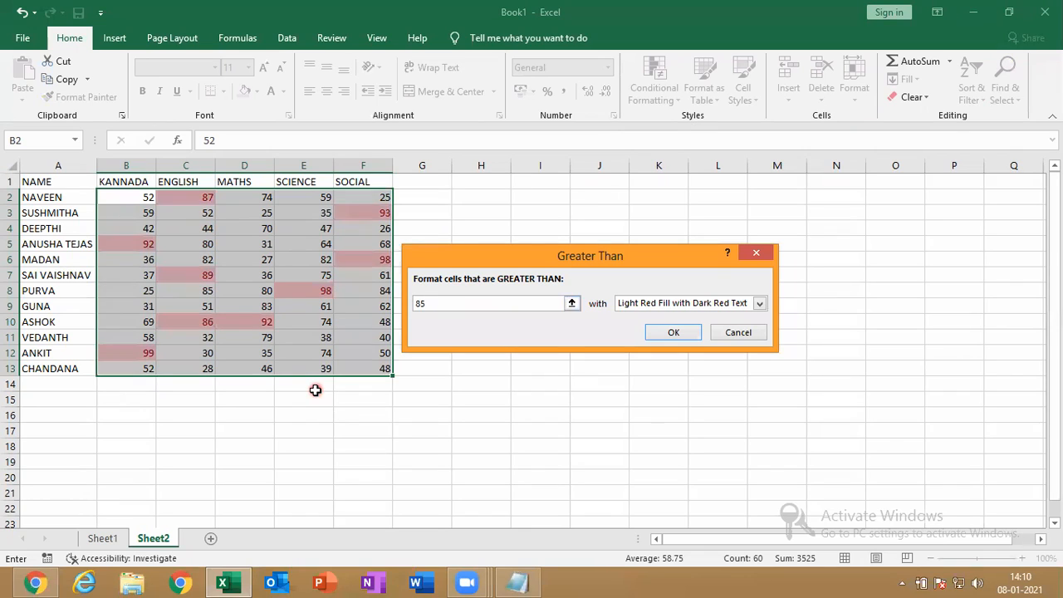
click(756, 252)
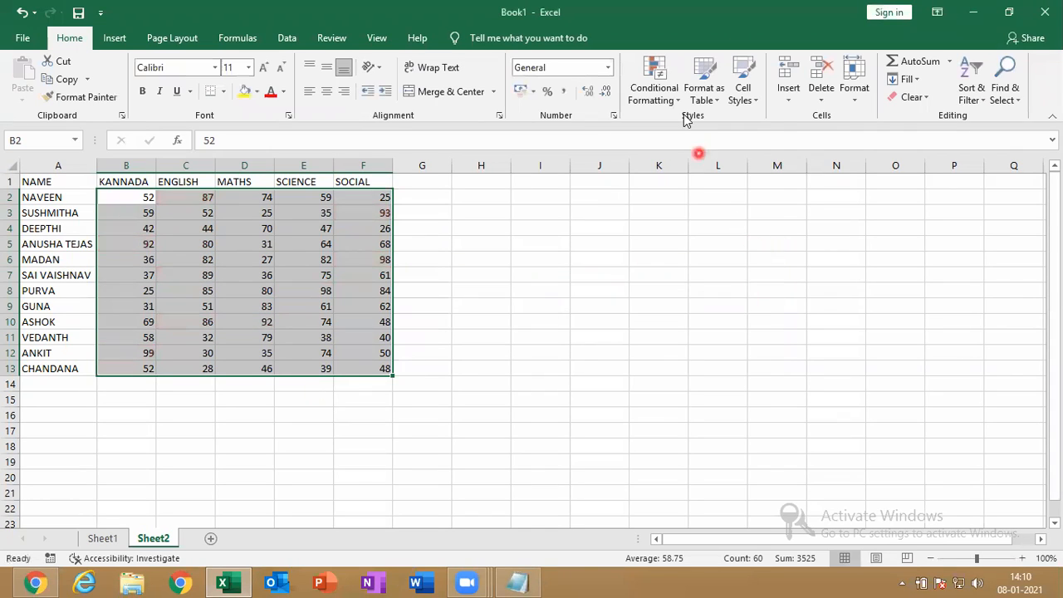
Start a Greater Than highlight rule with threshold 85 and list its formats
click(661, 94)
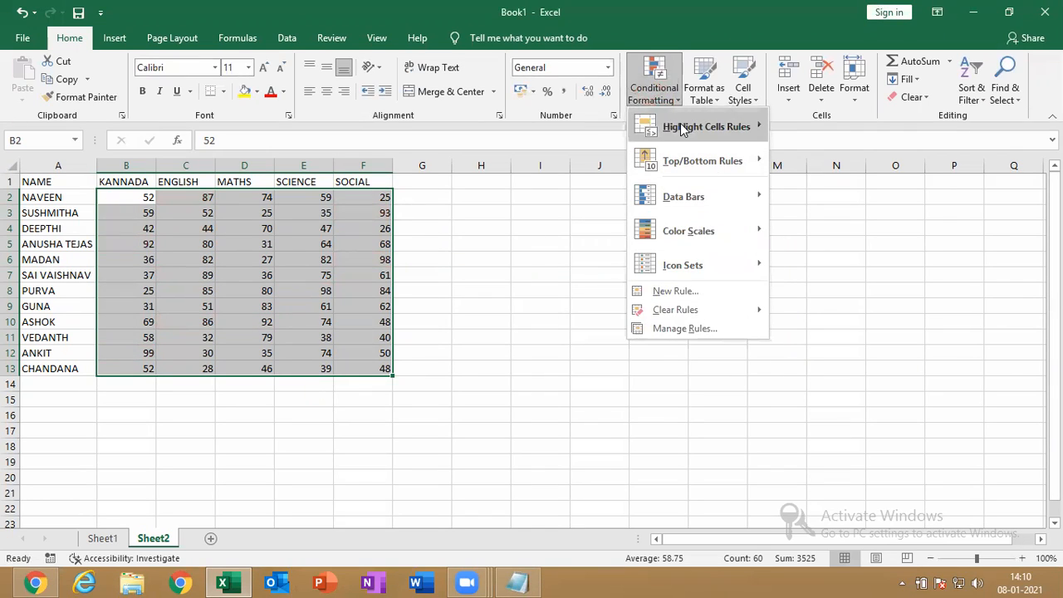
mouse_move(683, 130)
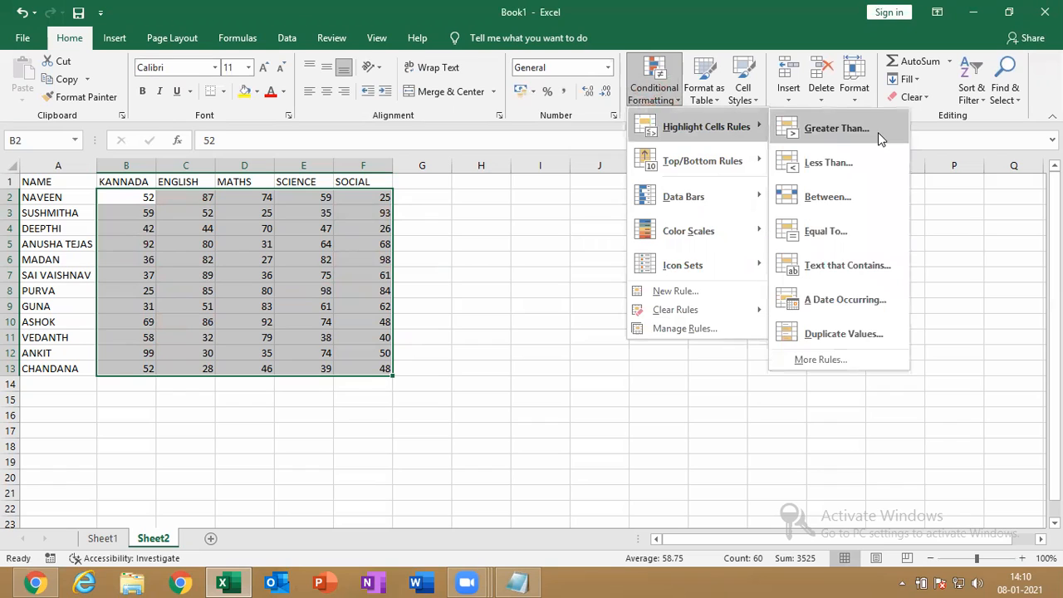
click(835, 128)
key(BackSpace)
text(8)
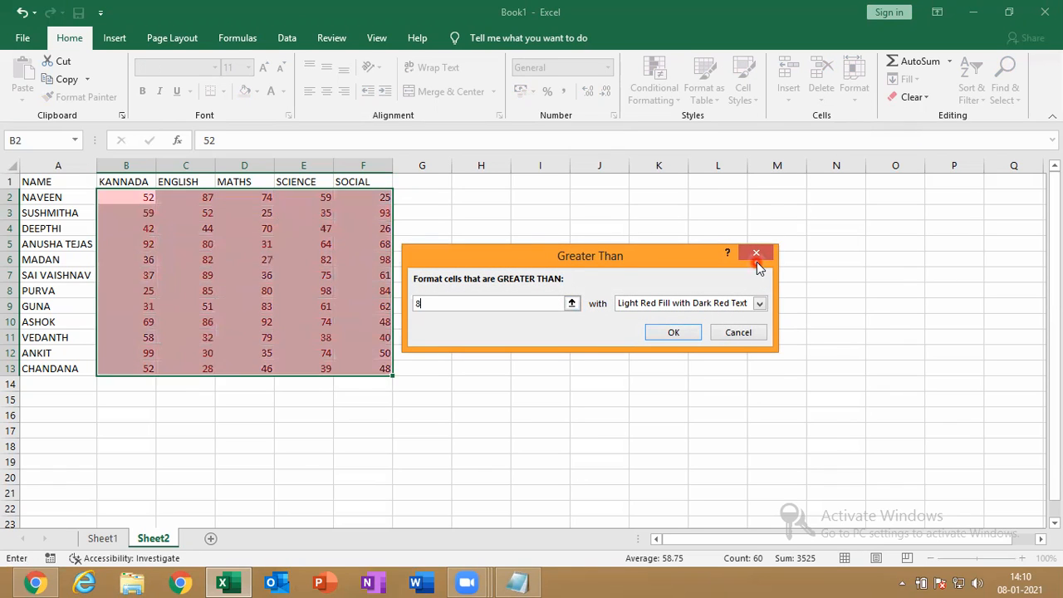
text(5)
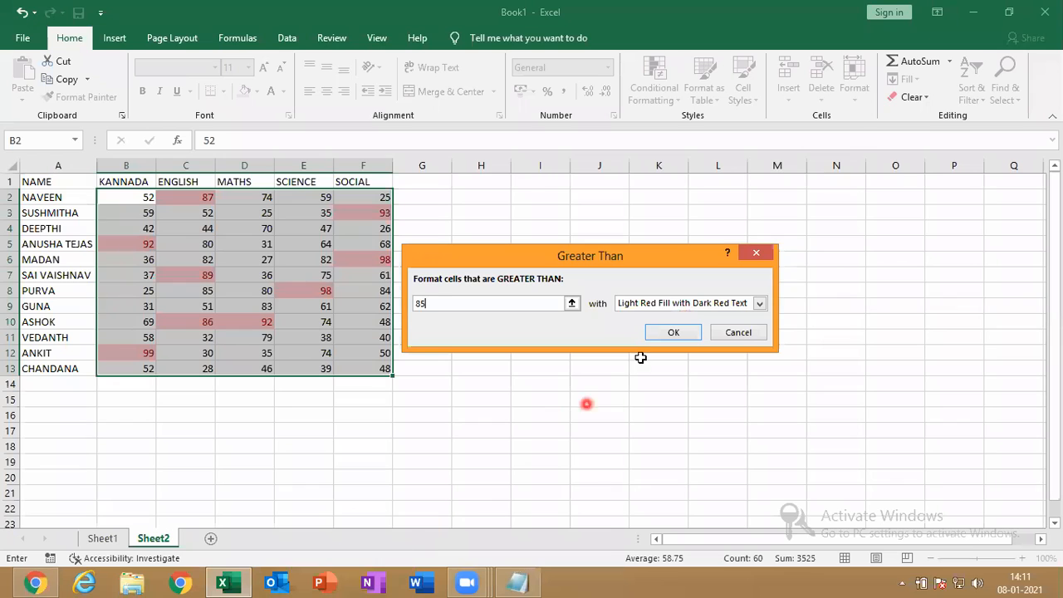
click(758, 304)
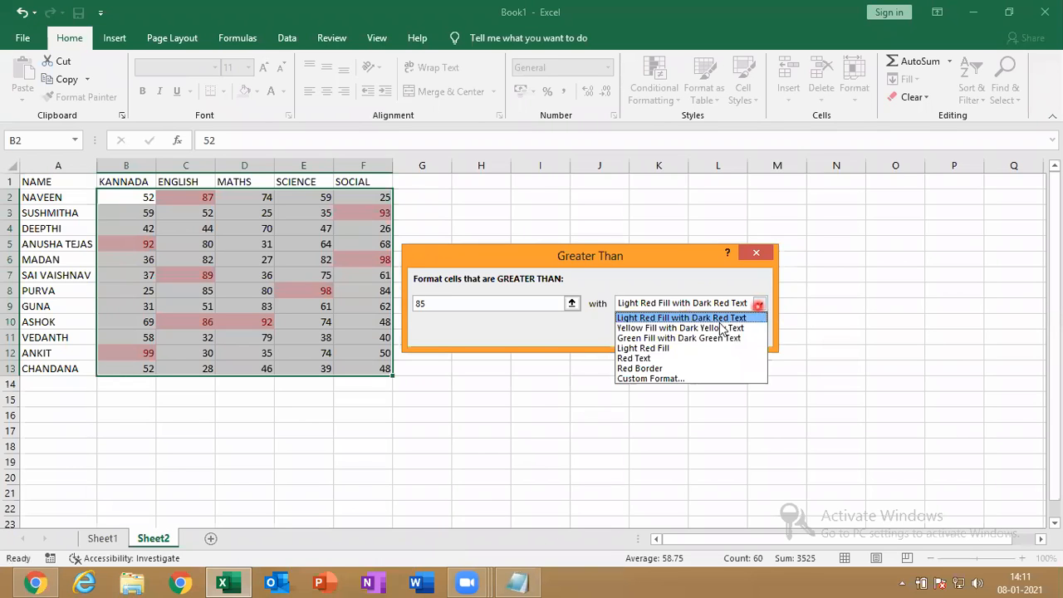
Give the greater-than-85 rule a custom orange fill and apply it
click(650, 379)
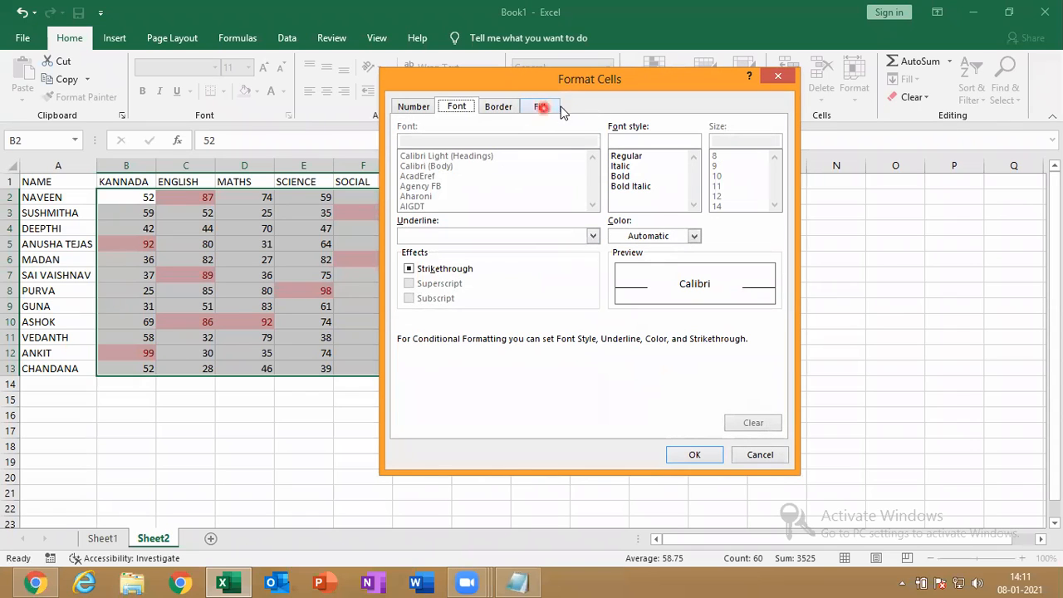
click(537, 108)
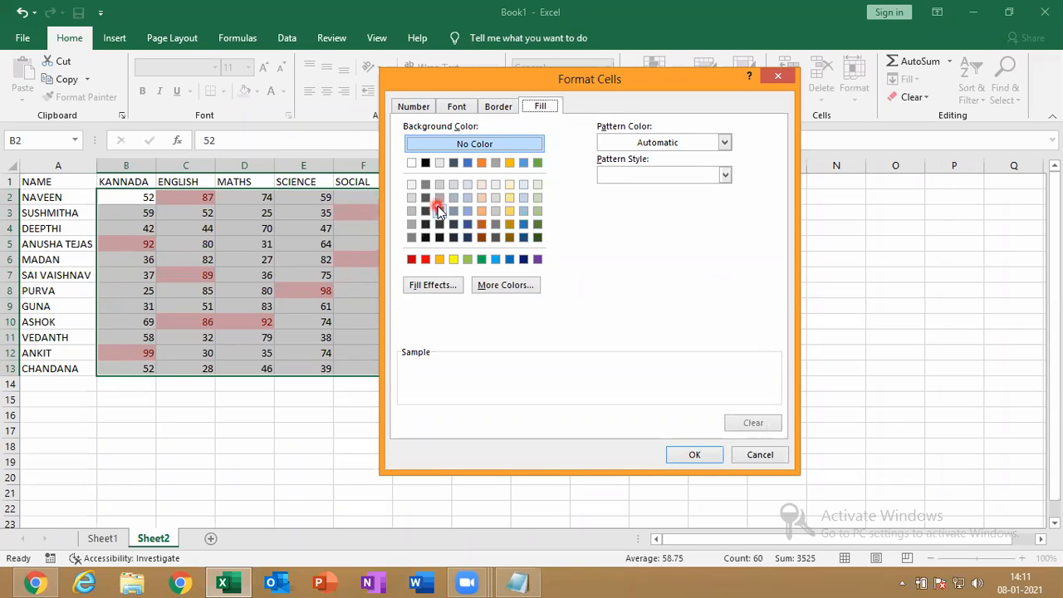
click(441, 261)
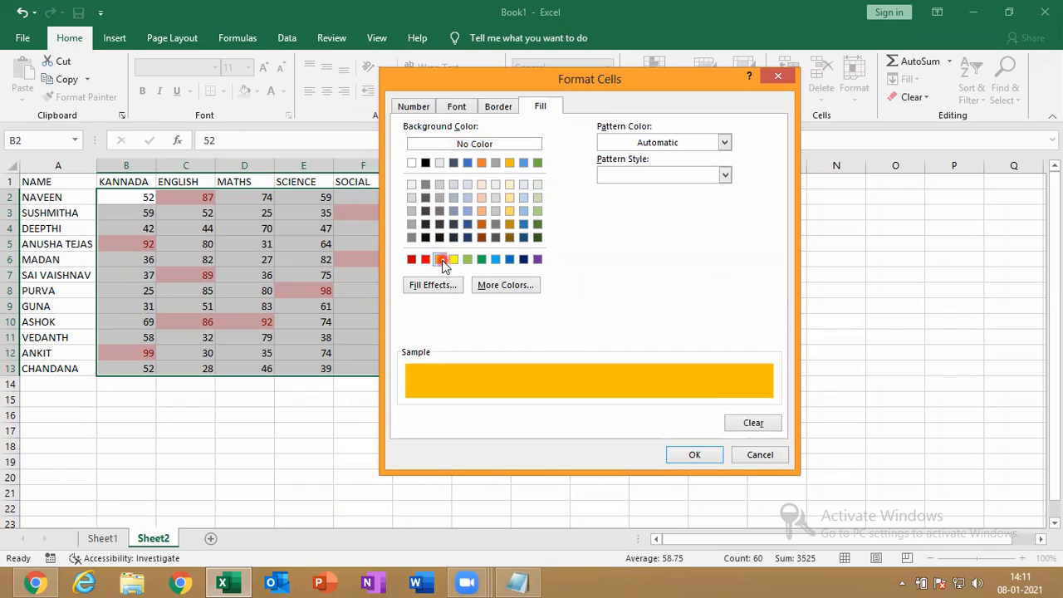
click(699, 455)
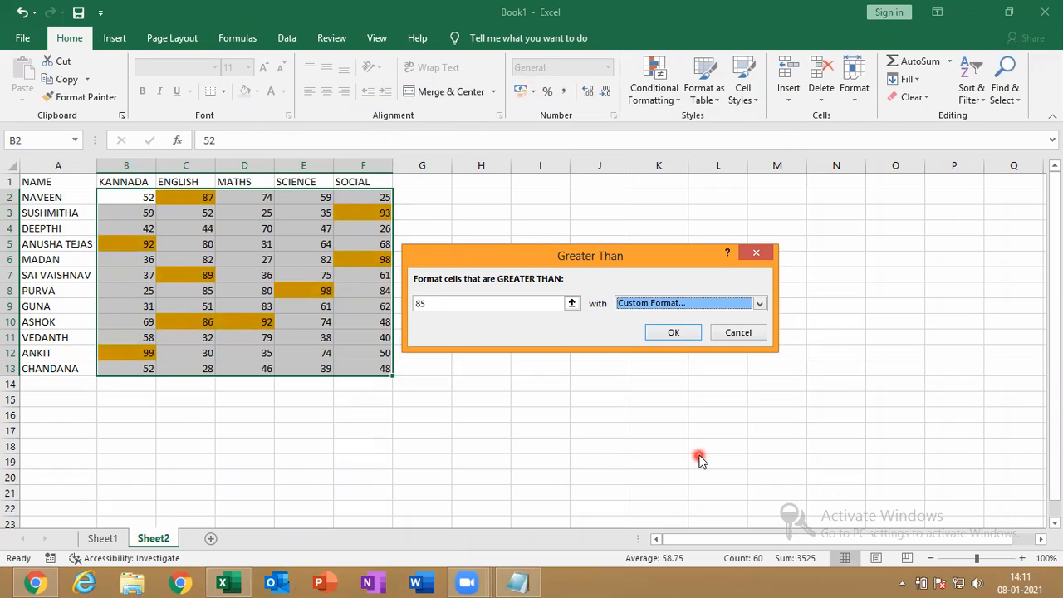
click(674, 334)
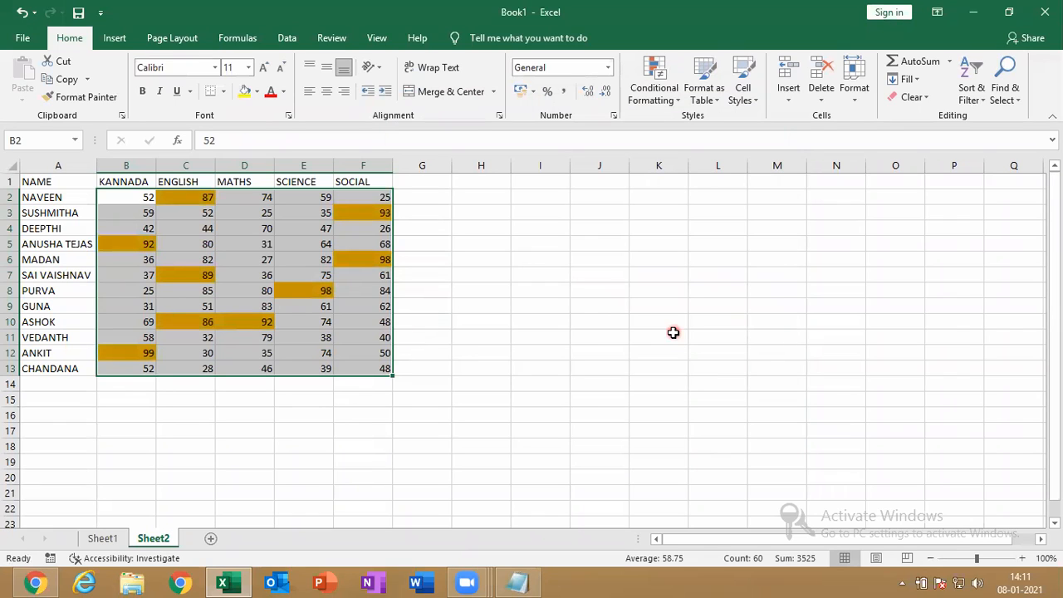
click(587, 473)
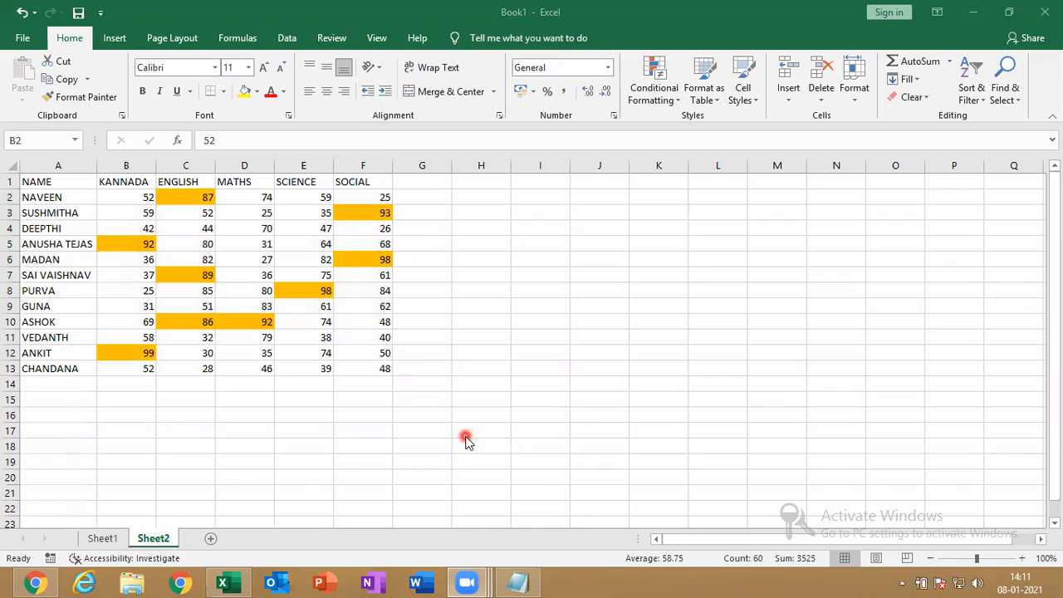
click(136, 204)
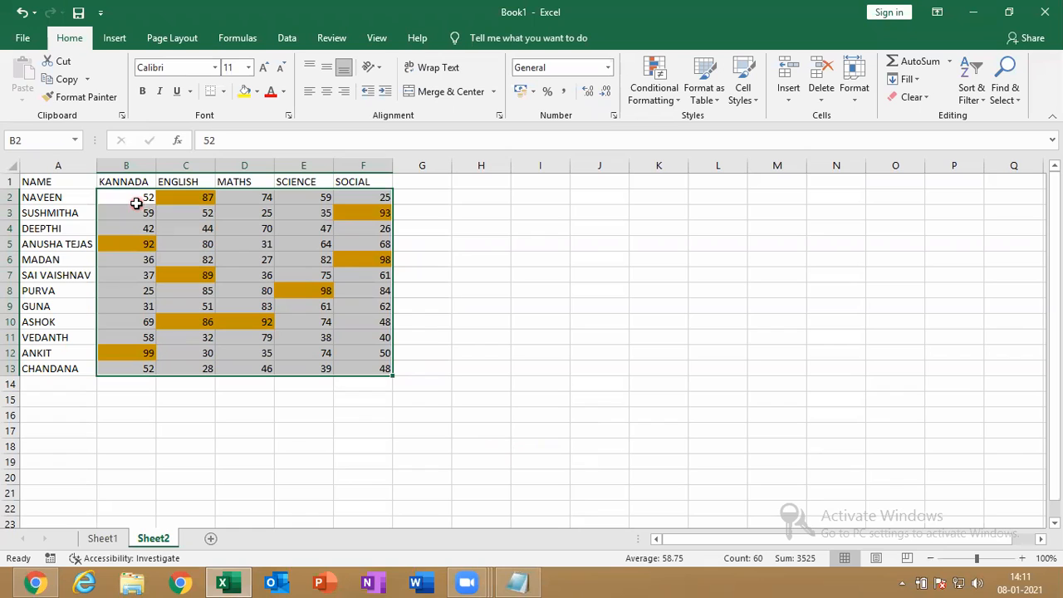
Start a Less Than highlight rule with threshold 34
click(675, 100)
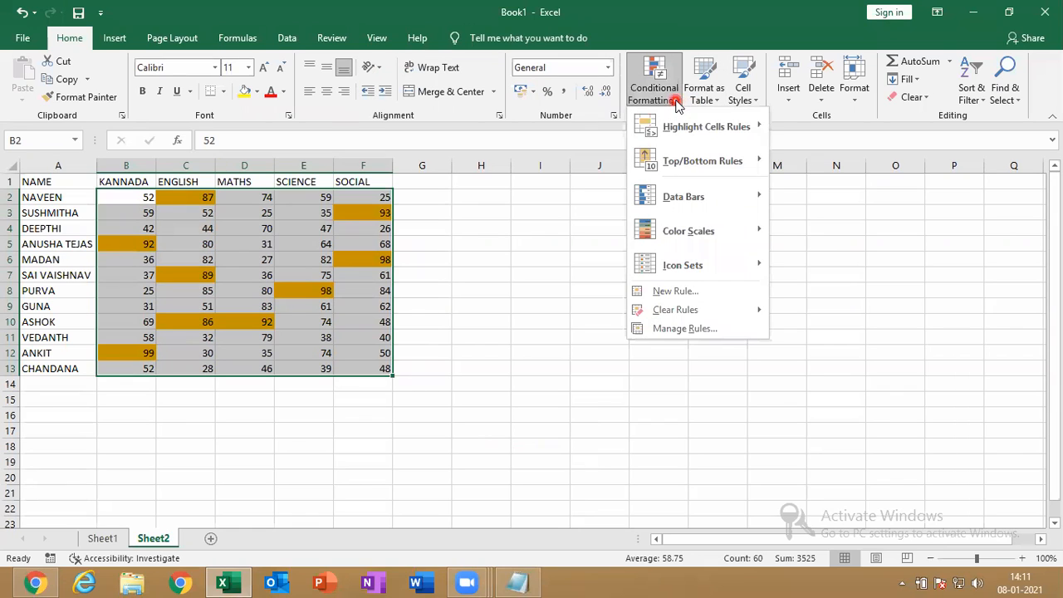
mouse_move(694, 129)
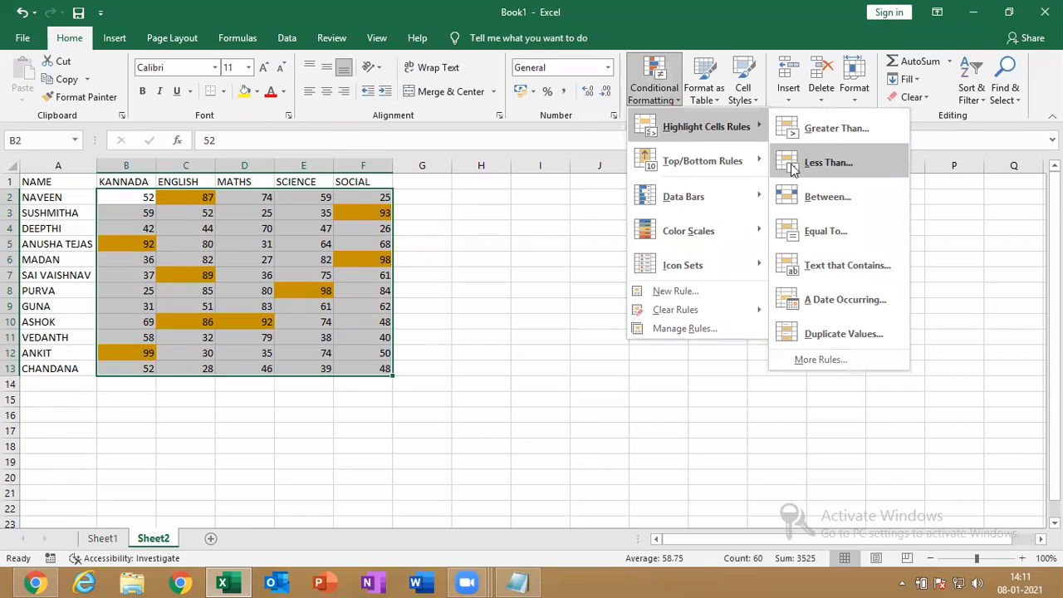
click(816, 164)
text(345)
key(BackSpace)
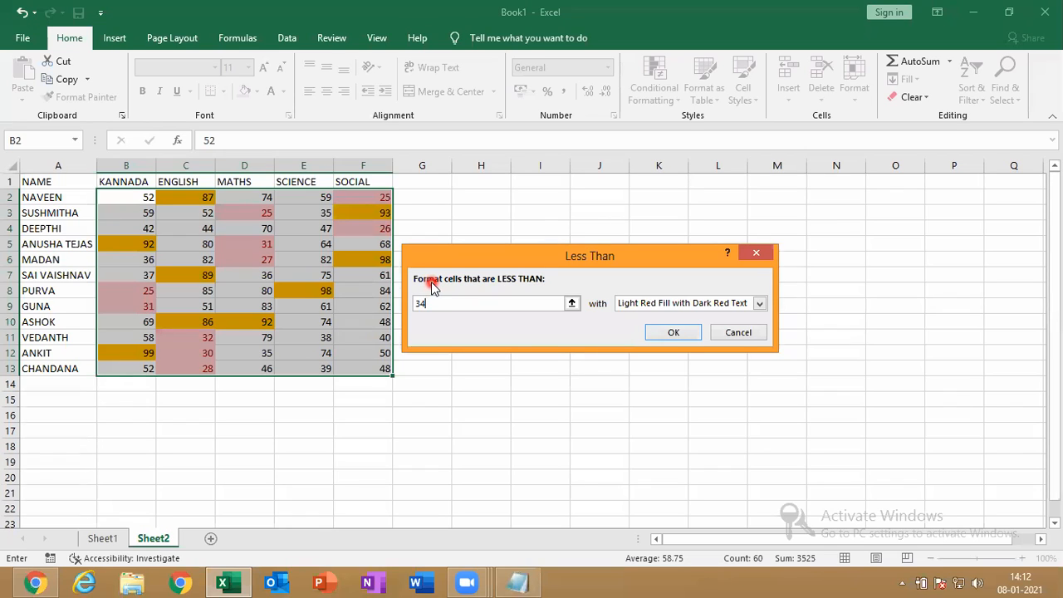
Give the less-than-34 rule a custom green fill and apply it
click(759, 303)
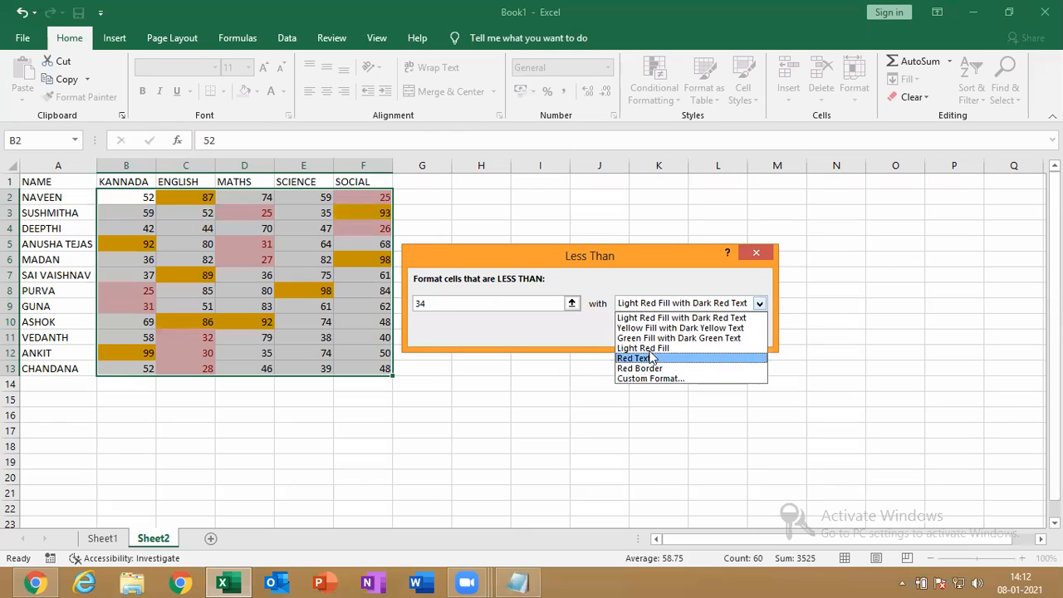
click(625, 379)
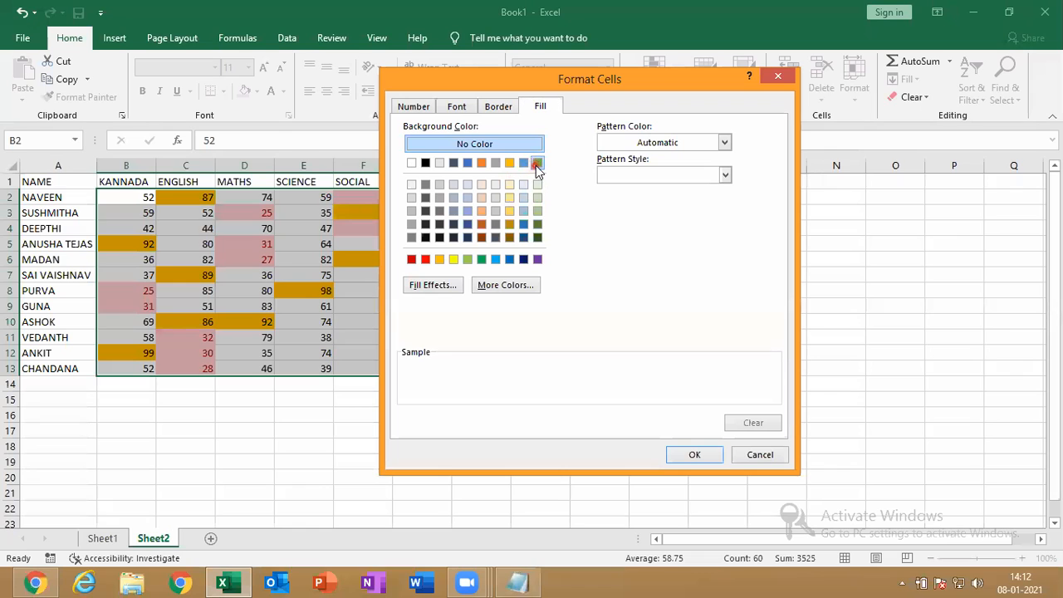
click(538, 163)
click(695, 454)
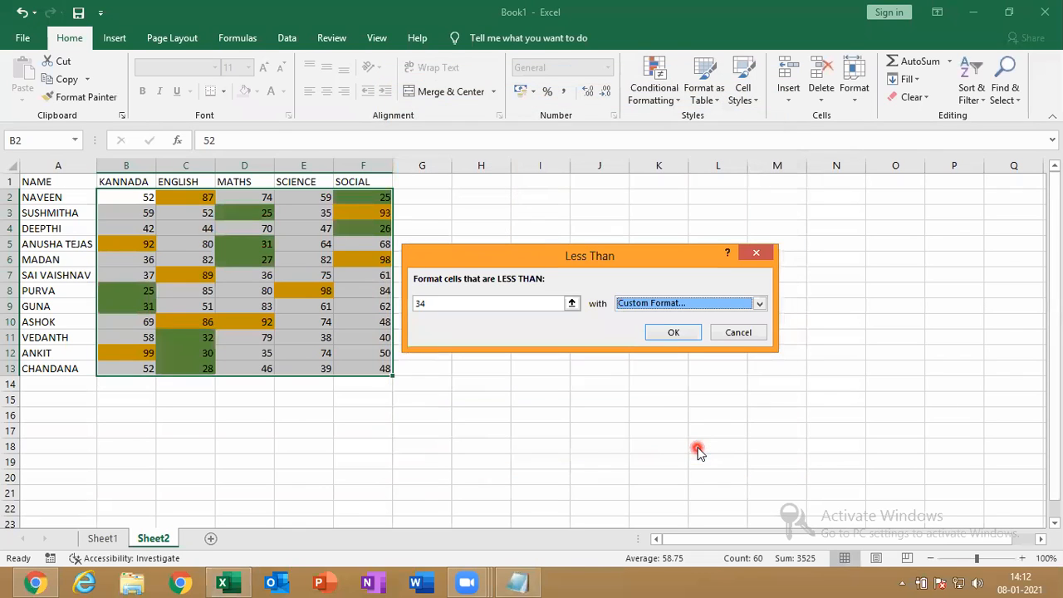
click(672, 333)
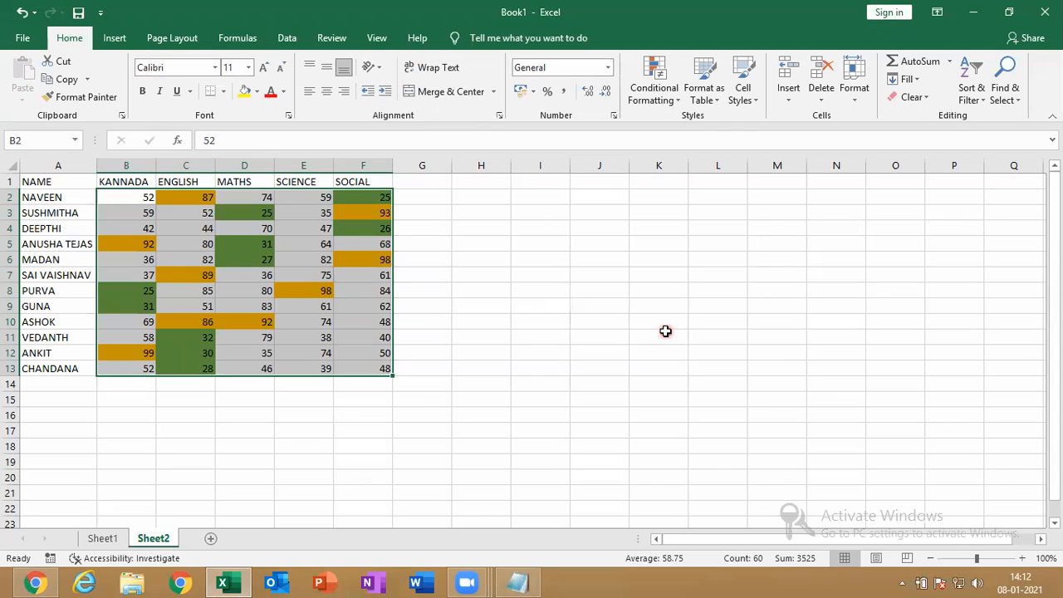
Dismiss the conditional formatting menu and select cell D9
click(652, 93)
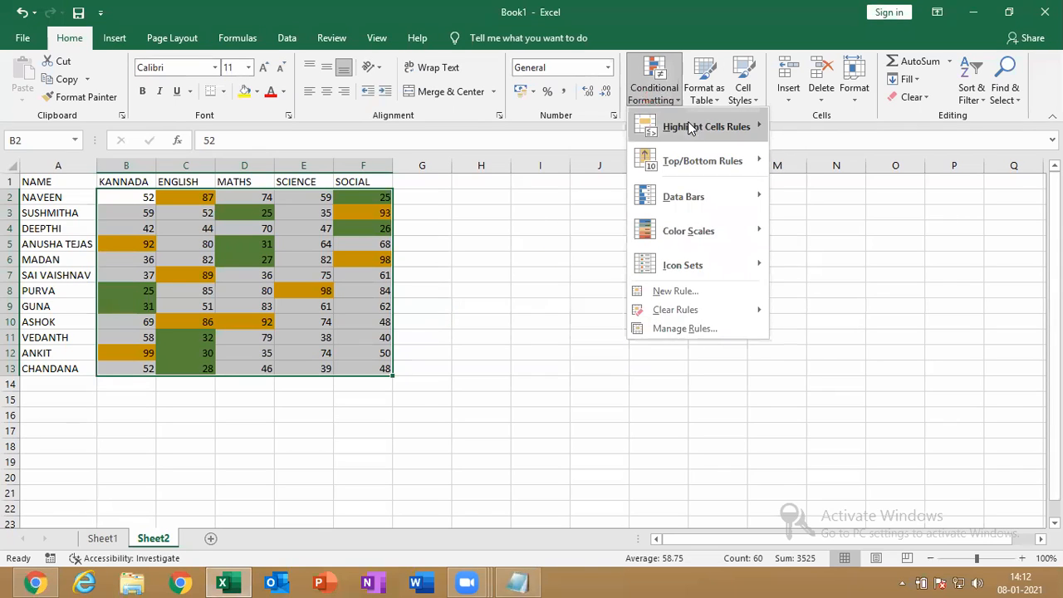
mouse_move(688, 126)
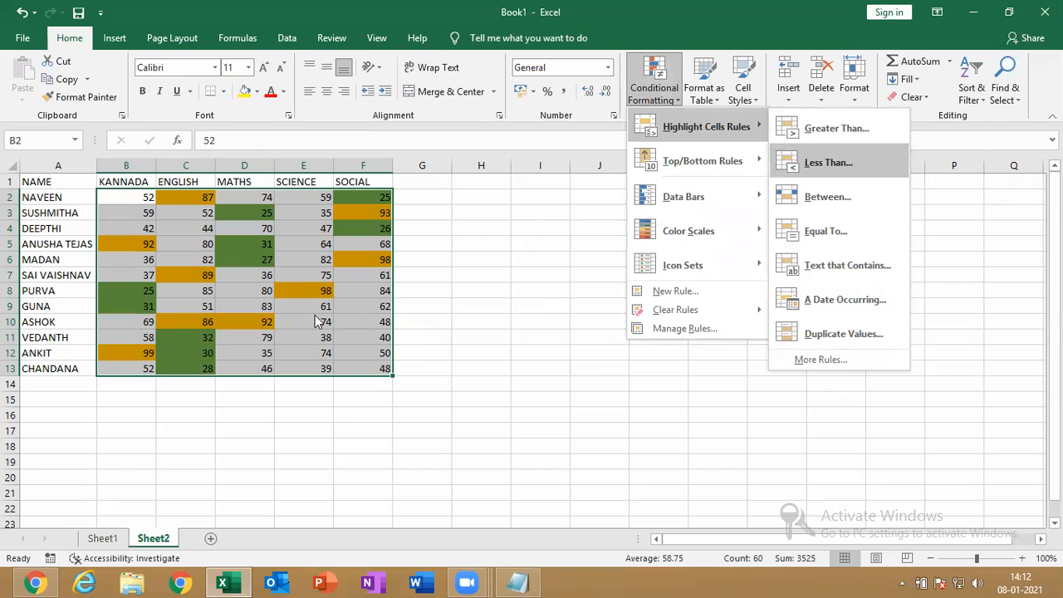
click(273, 308)
click(238, 301)
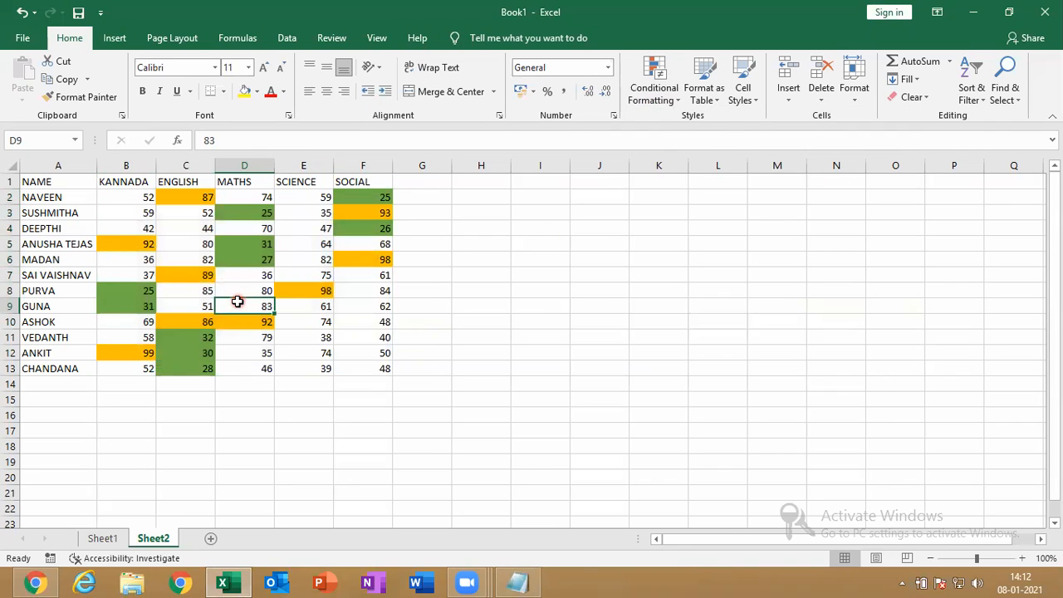
Copy the marks table A1:F13 and paste it as values at H1
key(ctrl+a)
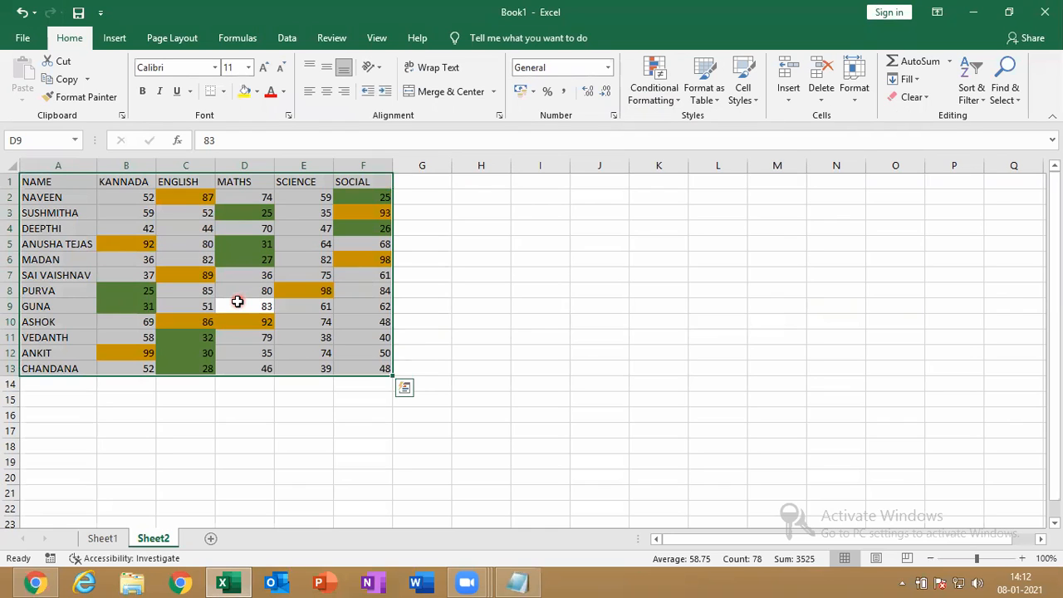
key(ctrl+c)
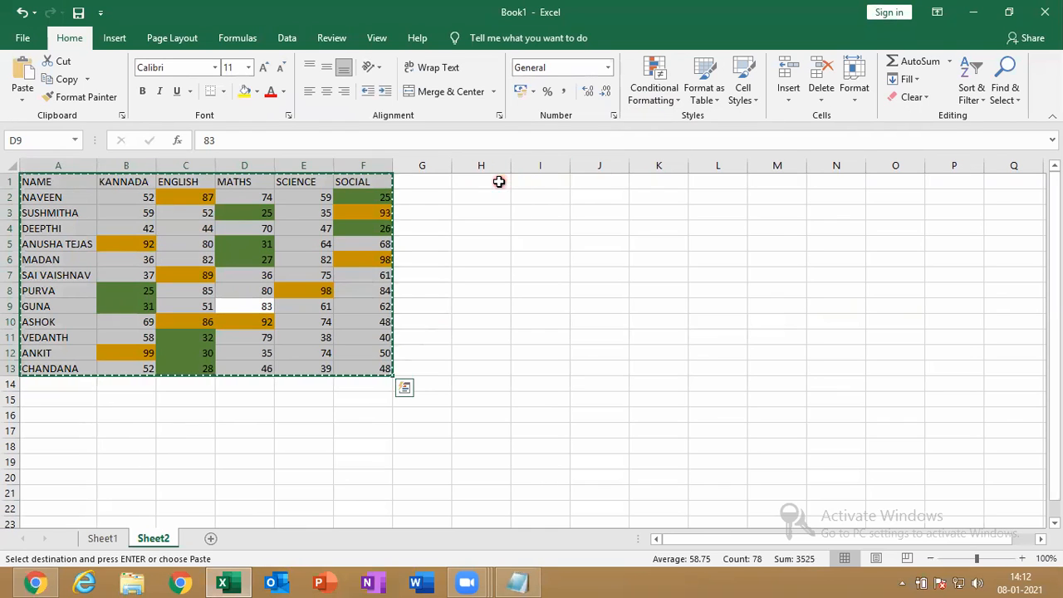
click(499, 181)
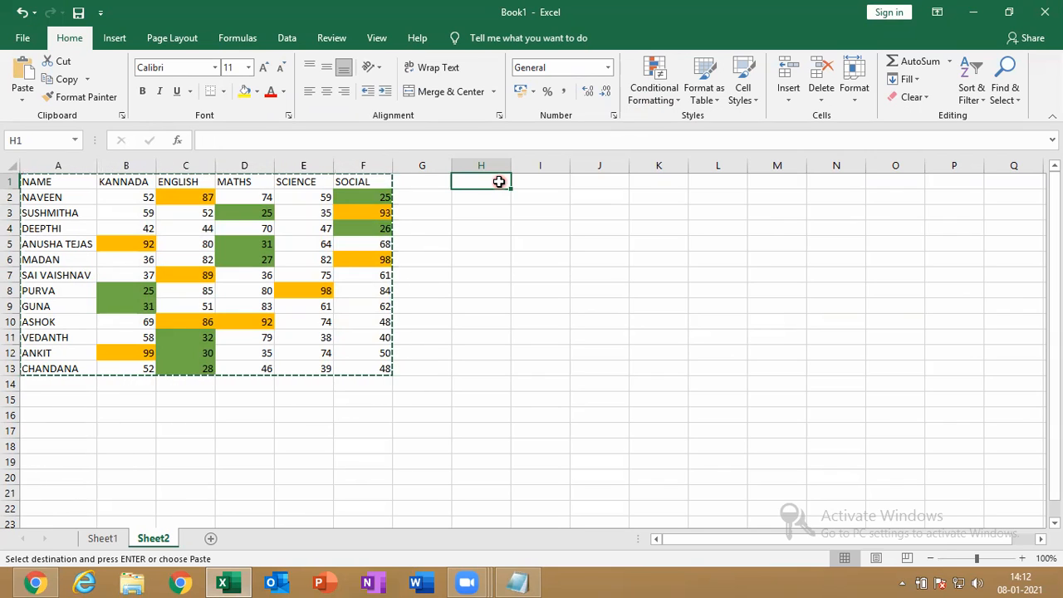
key(ctrl+v)
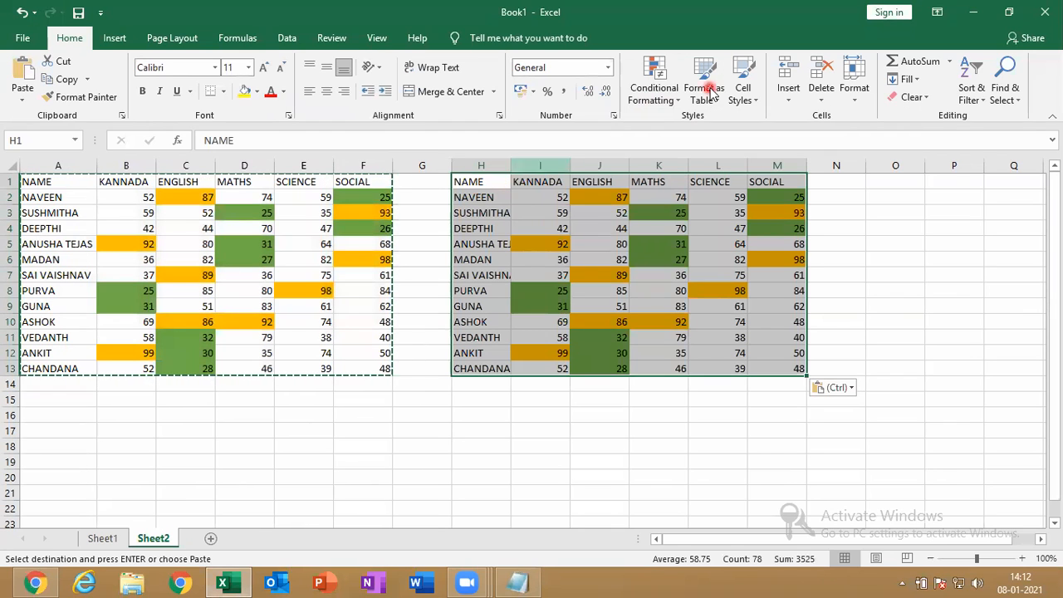
click(982, 11)
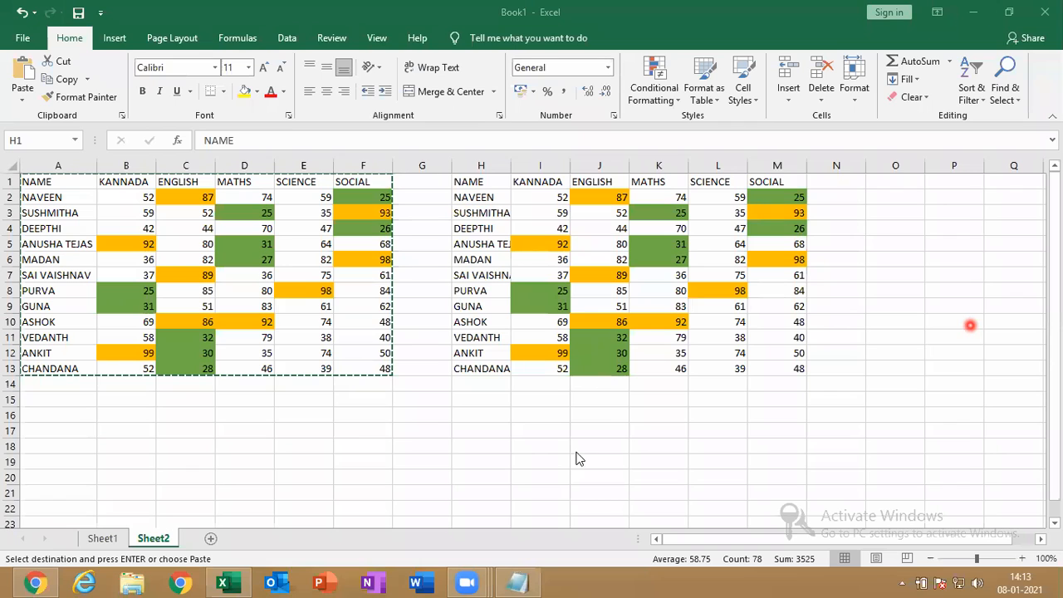
click(787, 330)
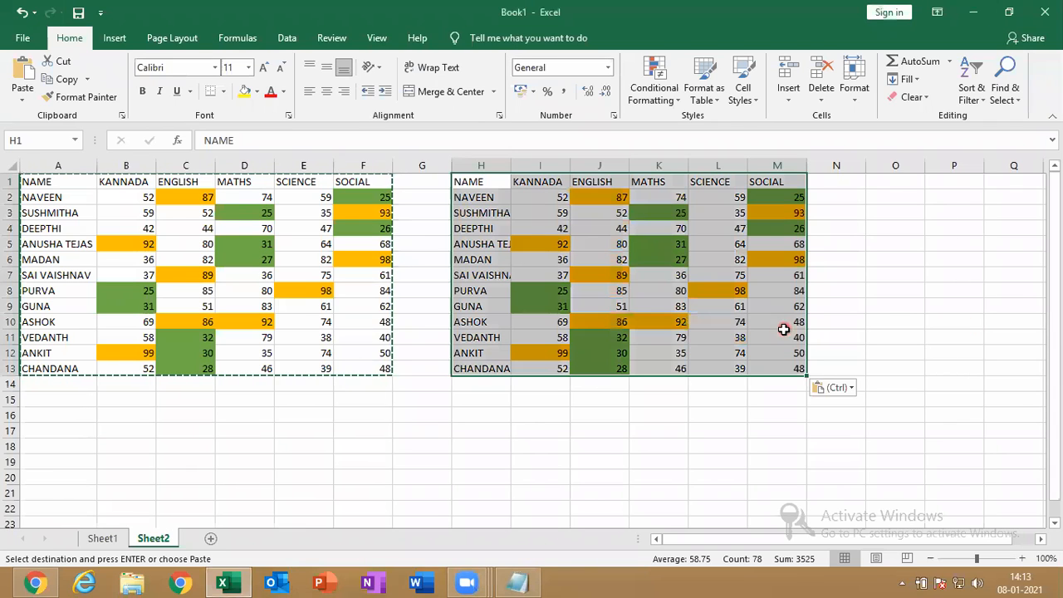
click(844, 389)
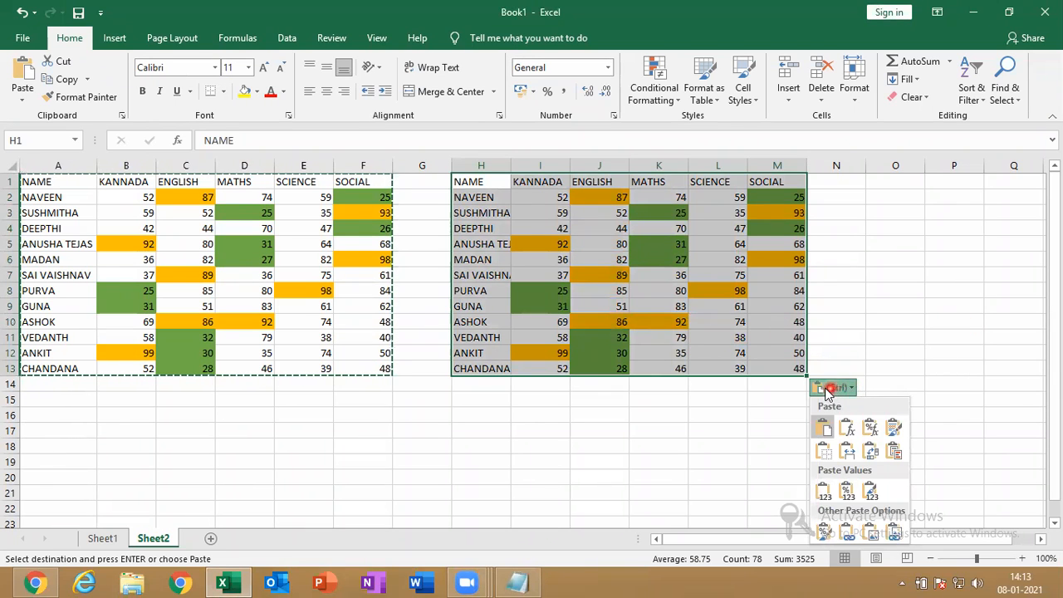
click(823, 491)
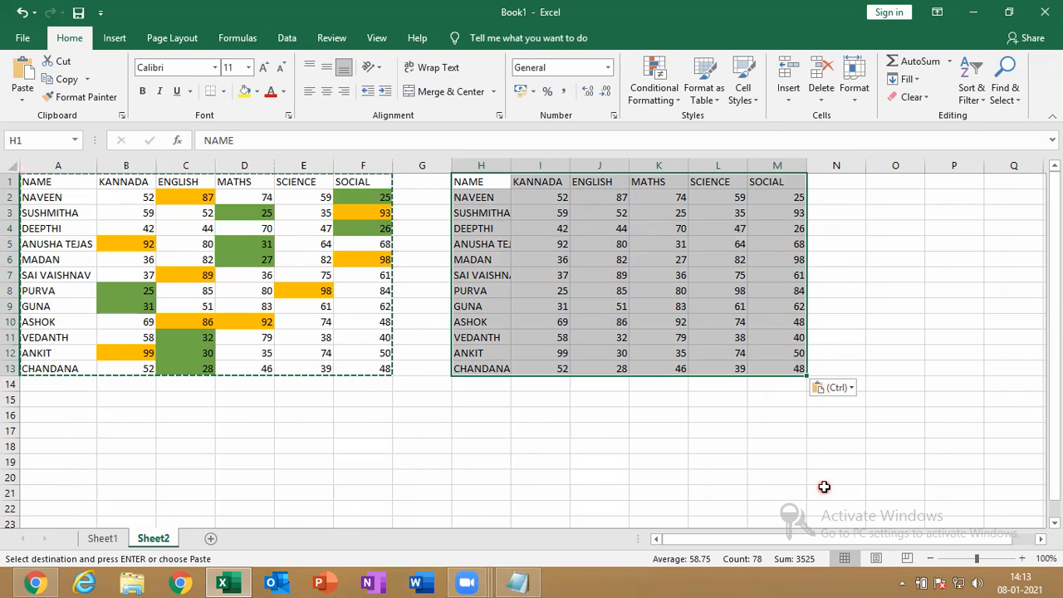
Cancel copy mode and select the copied marks I2:M13
double_click(514, 170)
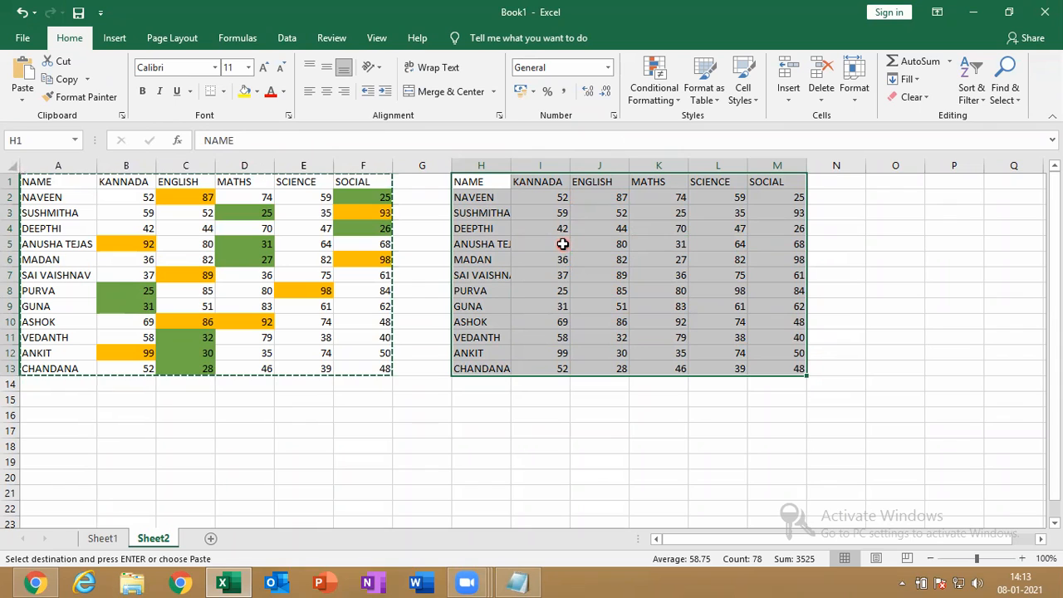
click(21, 99)
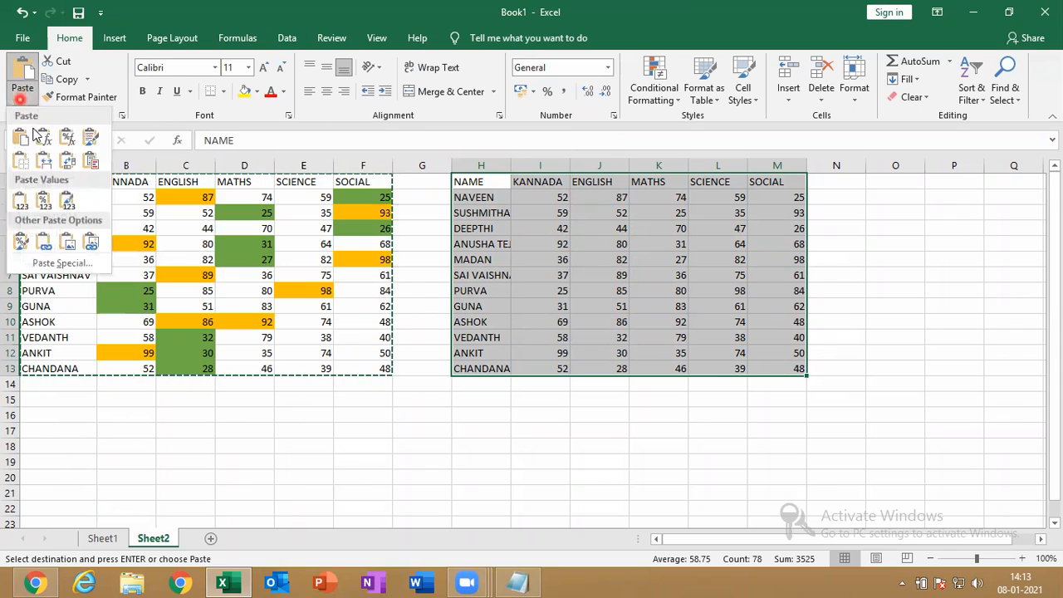
click(36, 136)
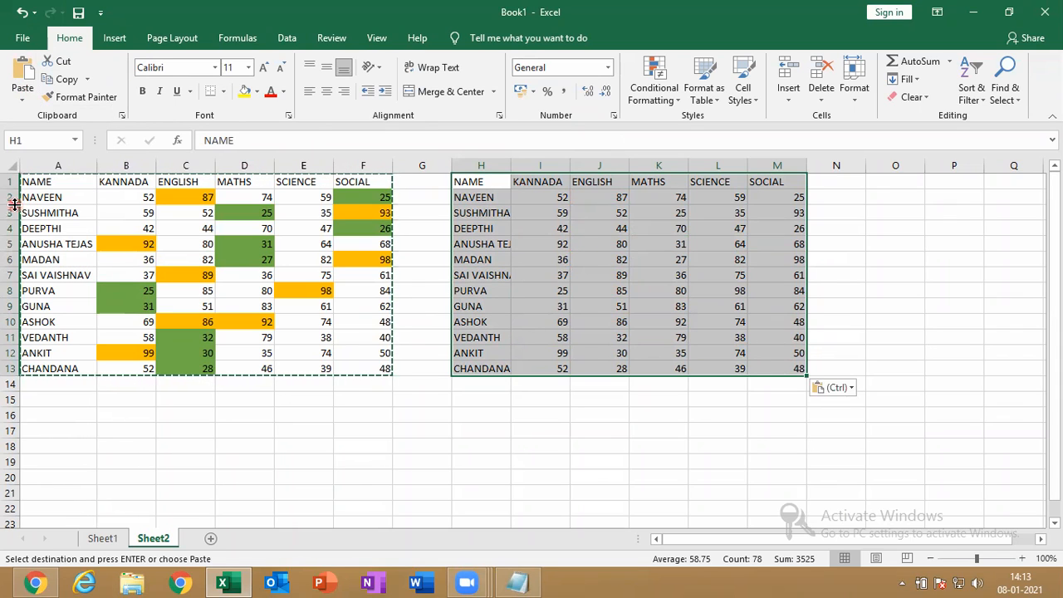
key(Escape)
click(558, 190)
drag(558, 190, 776, 363)
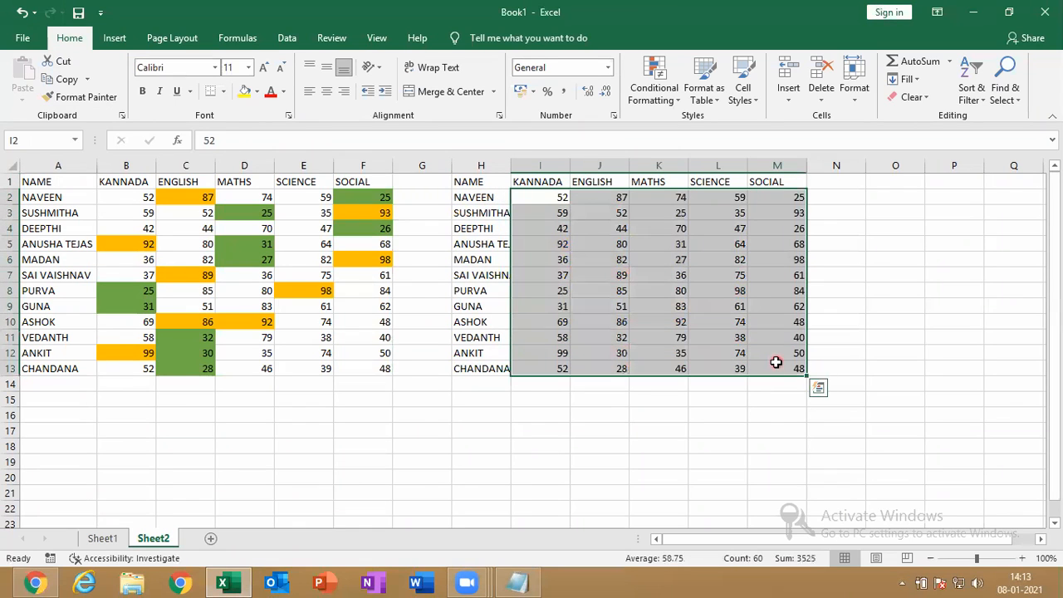
On I2:M13, start a Between highlight rule from 45 to 65
click(689, 574)
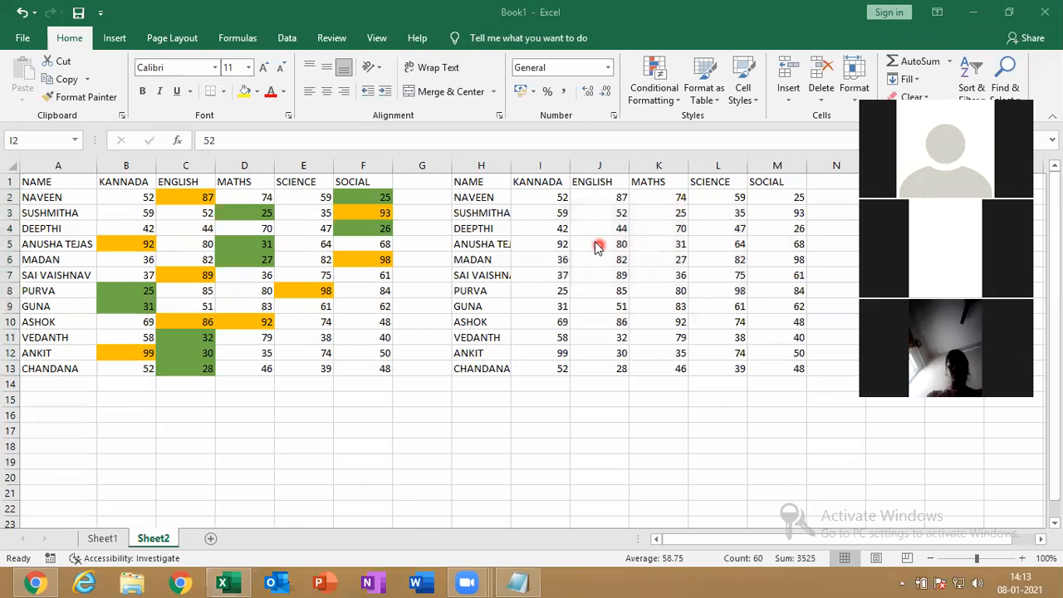
drag(554, 199, 769, 364)
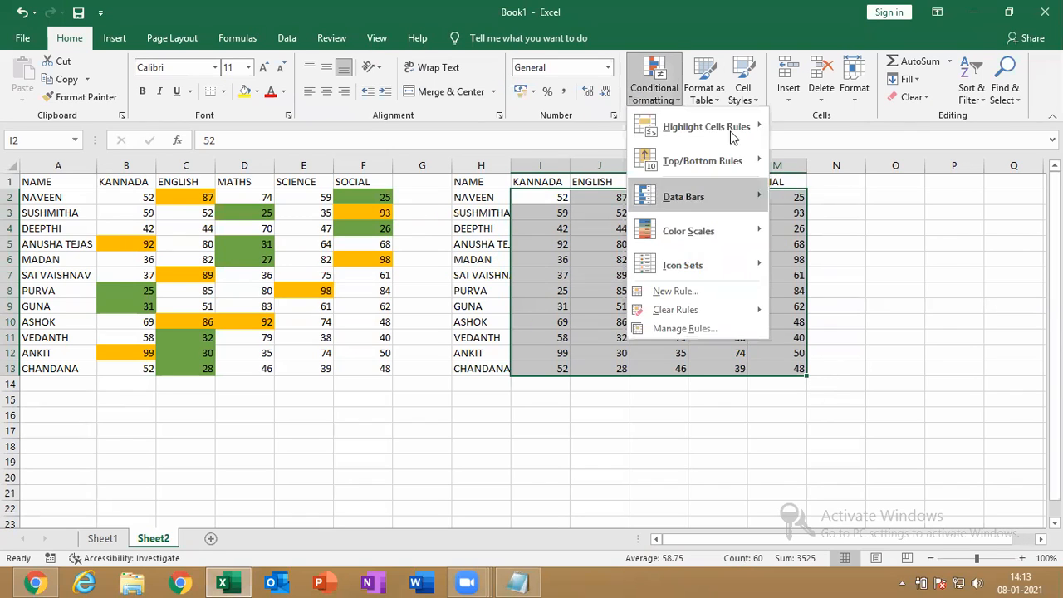
mouse_move(731, 129)
click(781, 193)
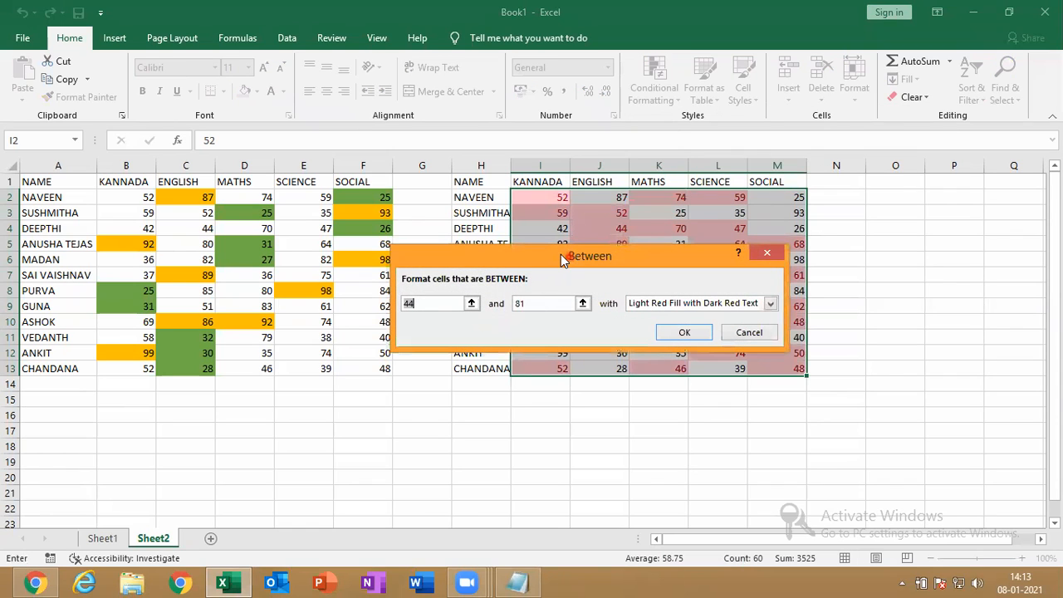
drag(561, 254, 283, 198)
text(45)
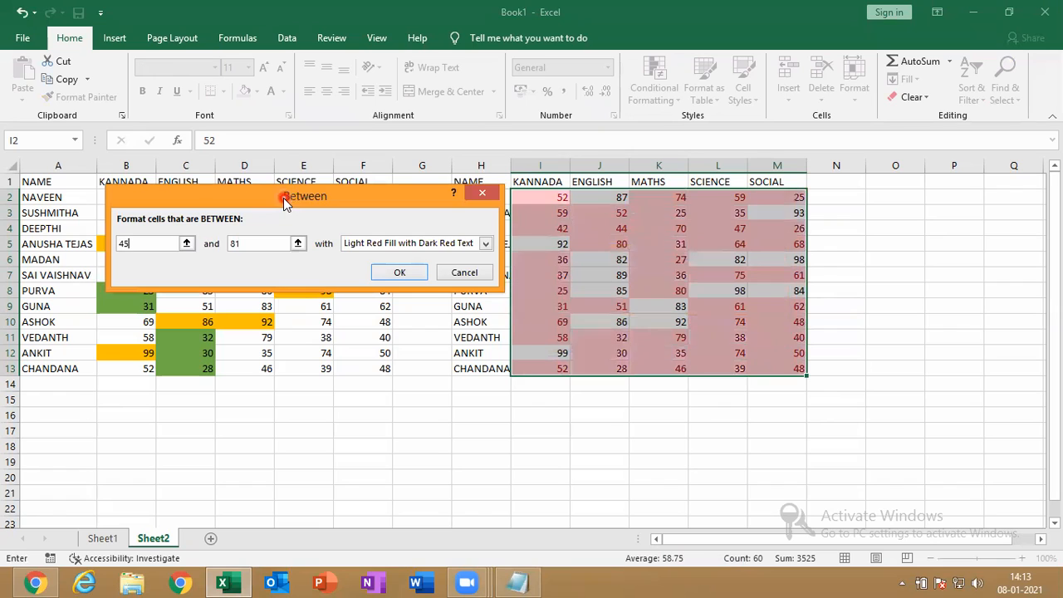
double_click(258, 245)
key(BackSpace)
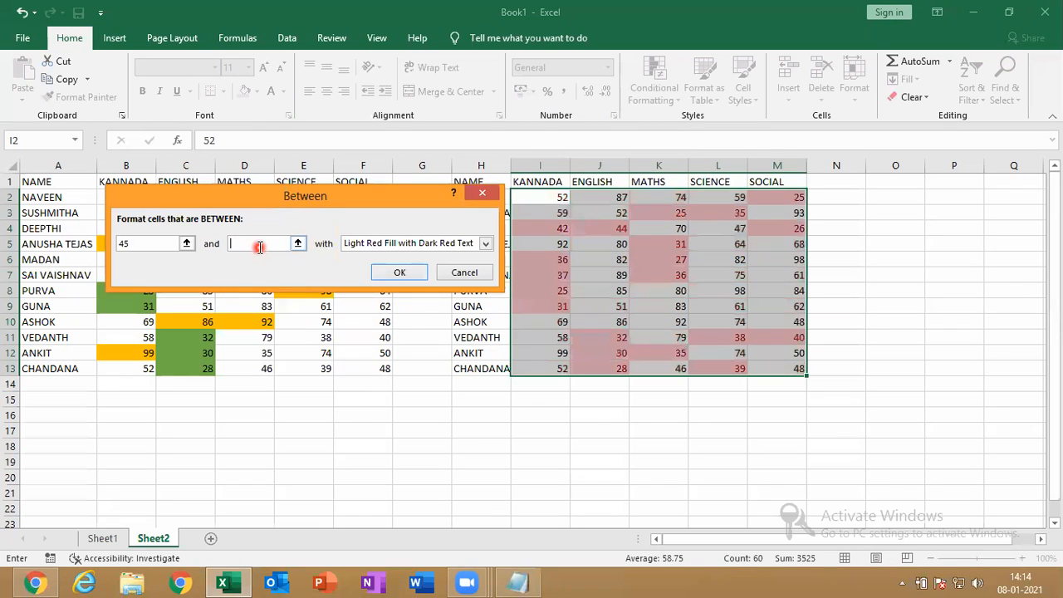
text(65)
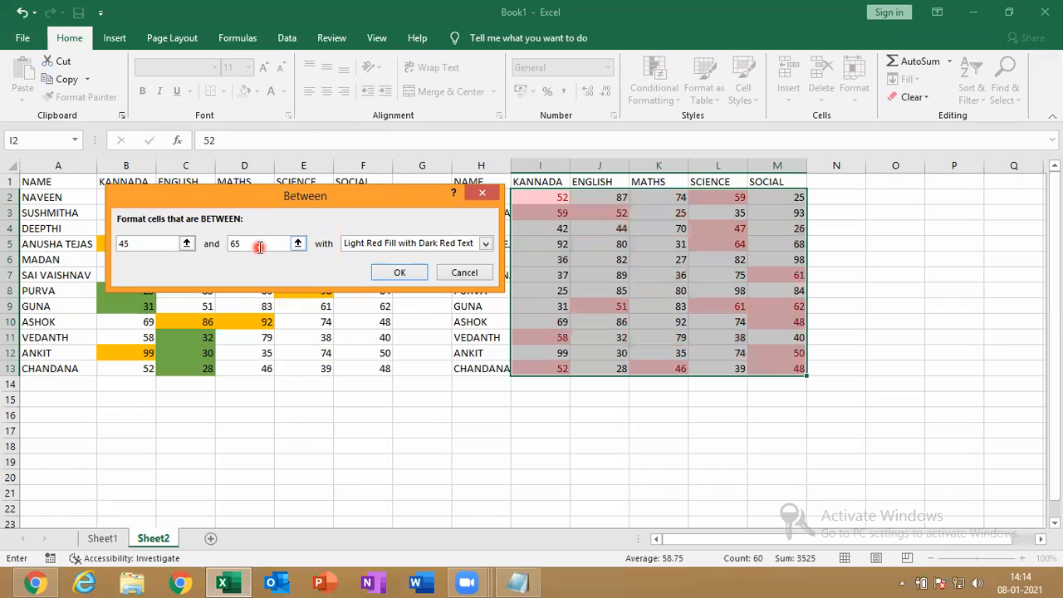
Preview yellow and green styles, then confirm a light red fill for the 45–65 rule
click(377, 243)
click(376, 269)
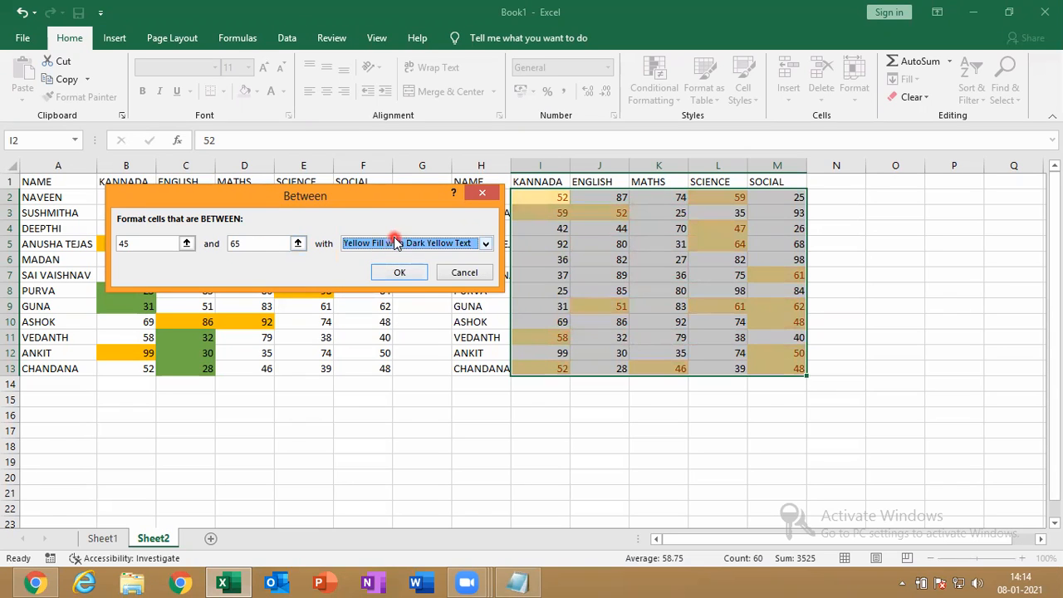
click(397, 243)
click(363, 277)
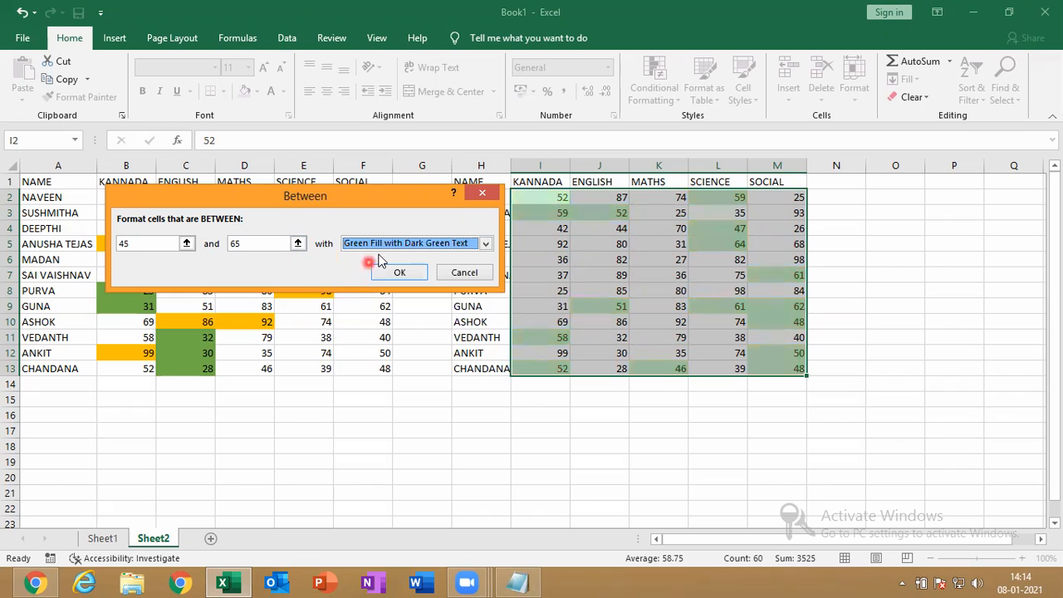
click(375, 243)
click(383, 288)
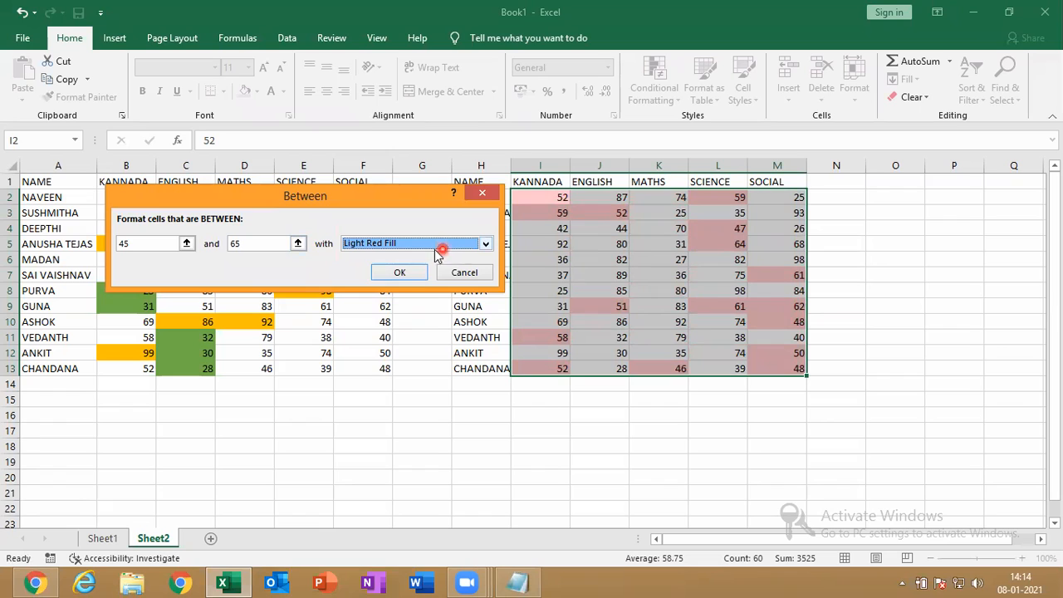
click(392, 273)
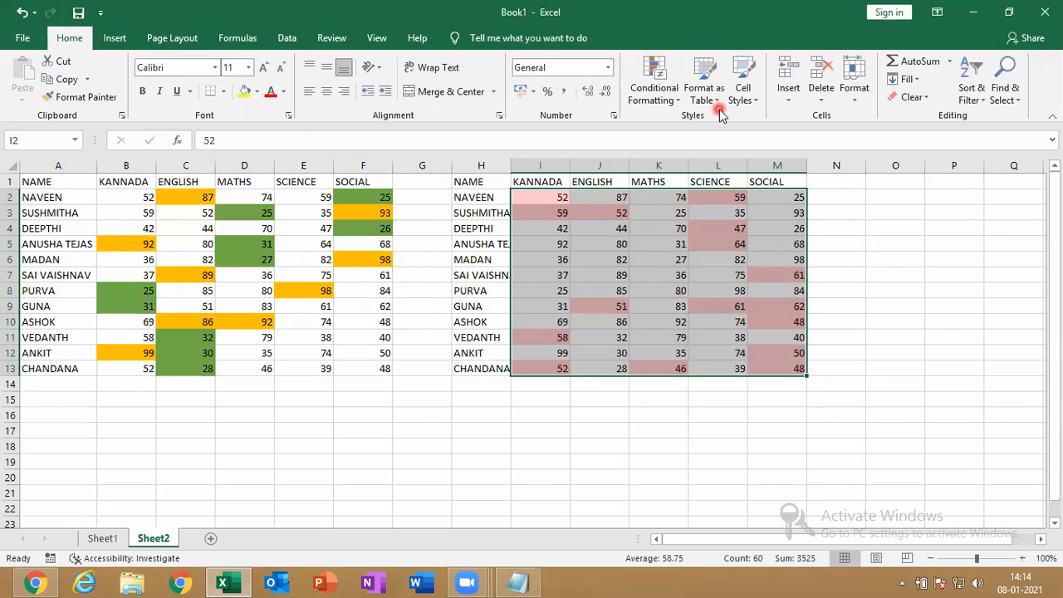
Highlight marks equal to 36 in I2:M13 with a custom light blue fill
click(656, 90)
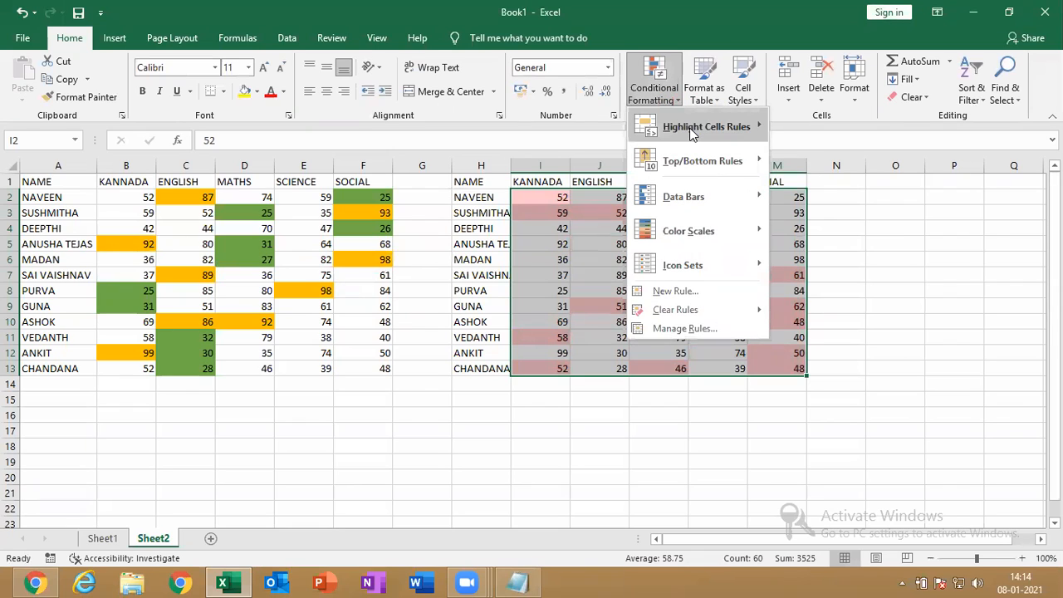
mouse_move(692, 135)
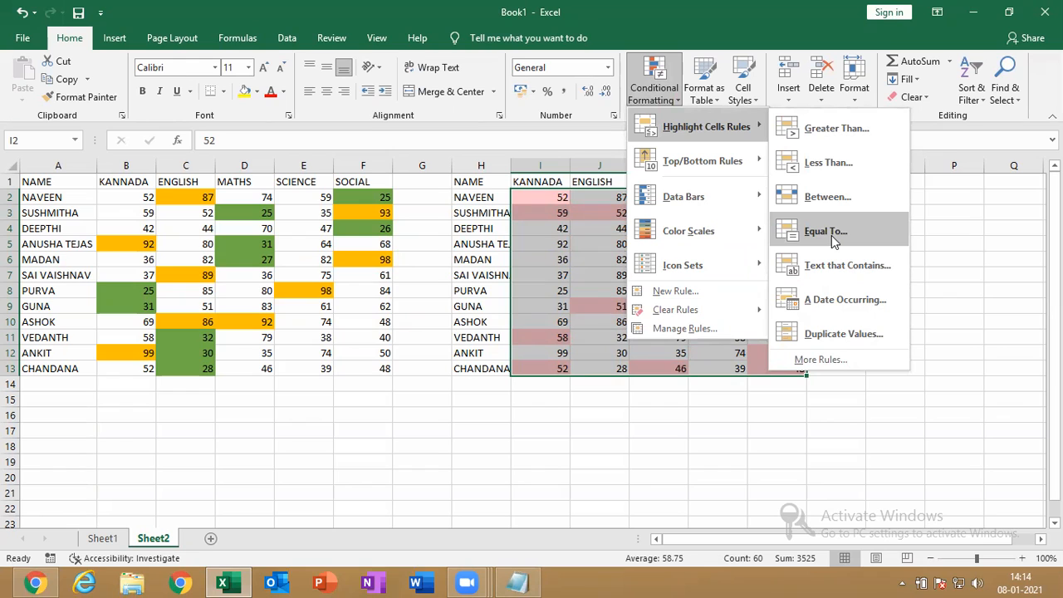
click(835, 238)
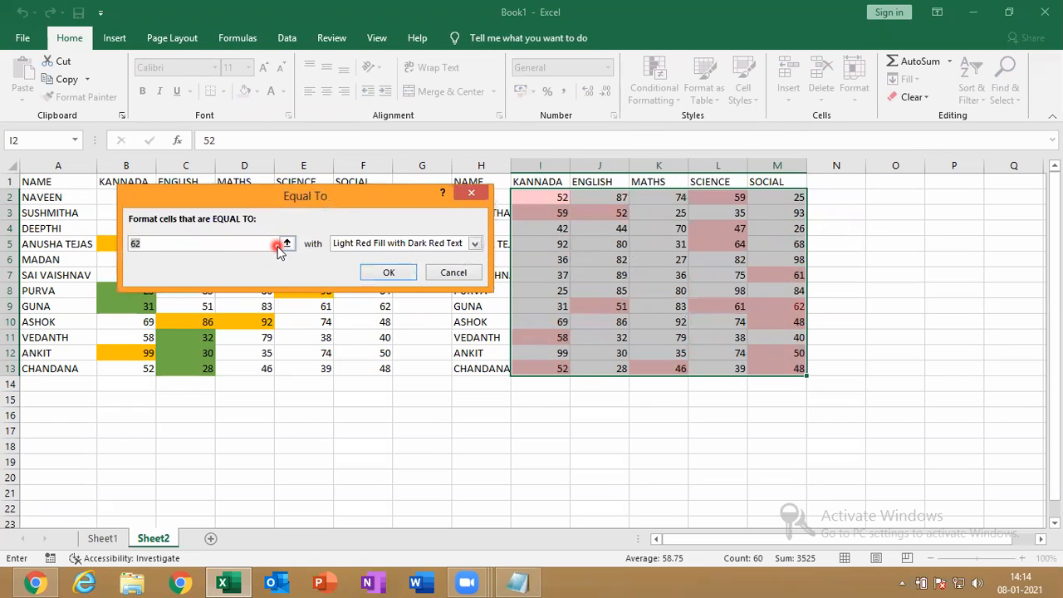
text(36)
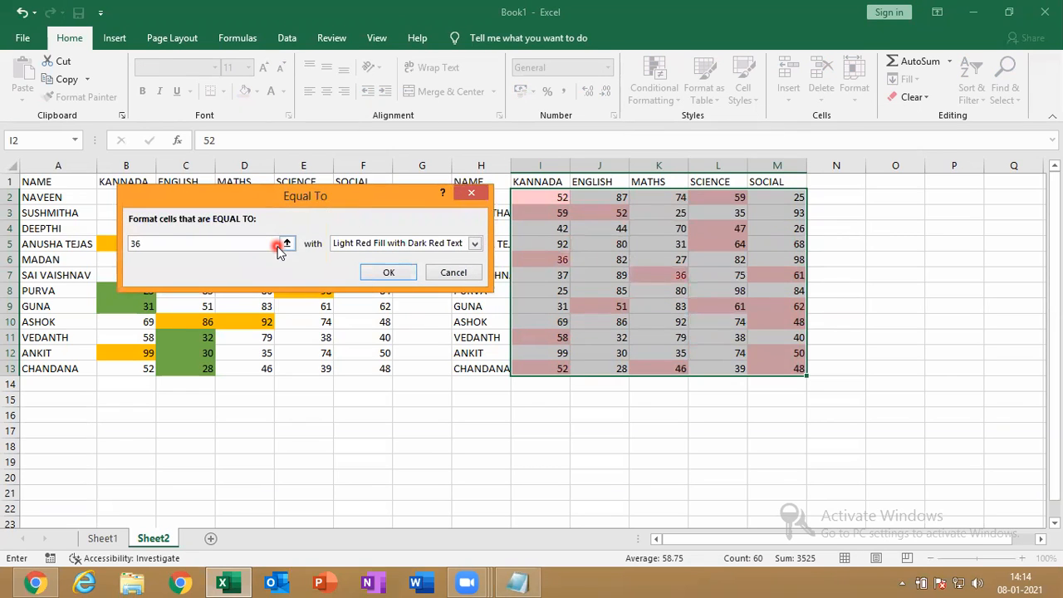
click(361, 243)
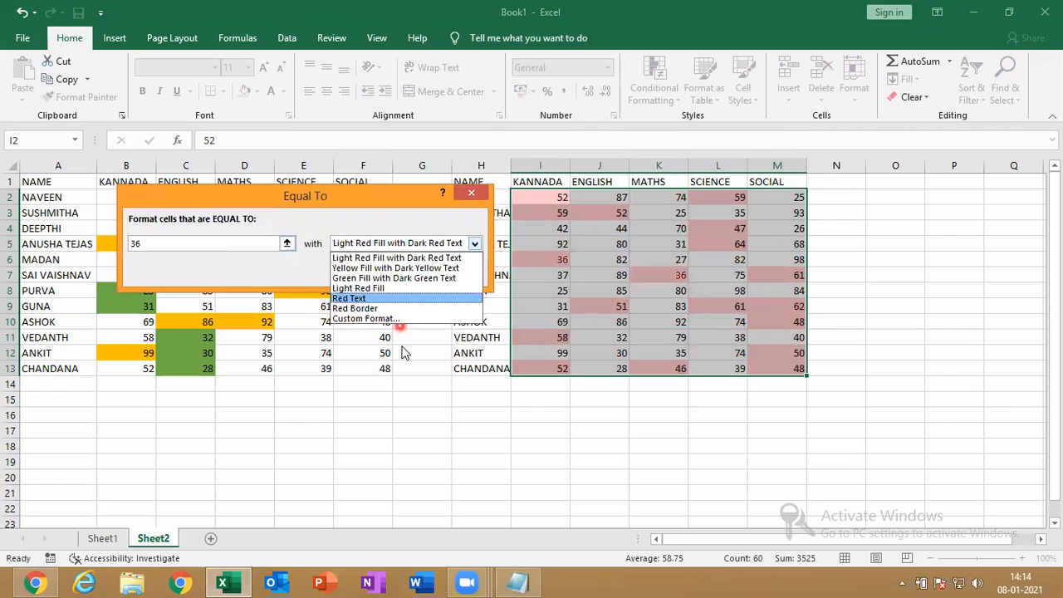
click(366, 319)
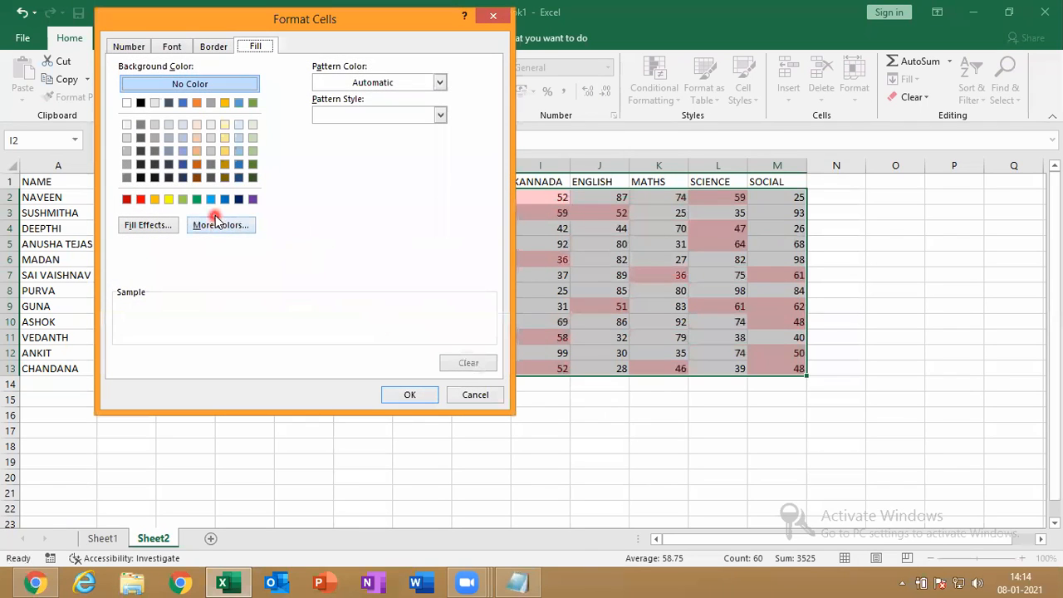
click(211, 199)
click(399, 394)
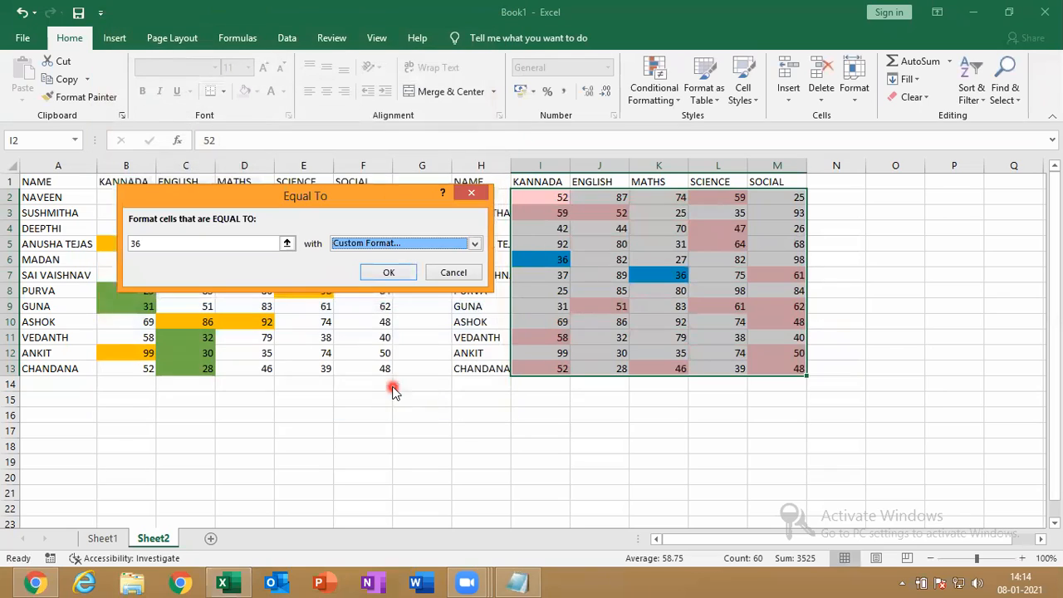
click(390, 273)
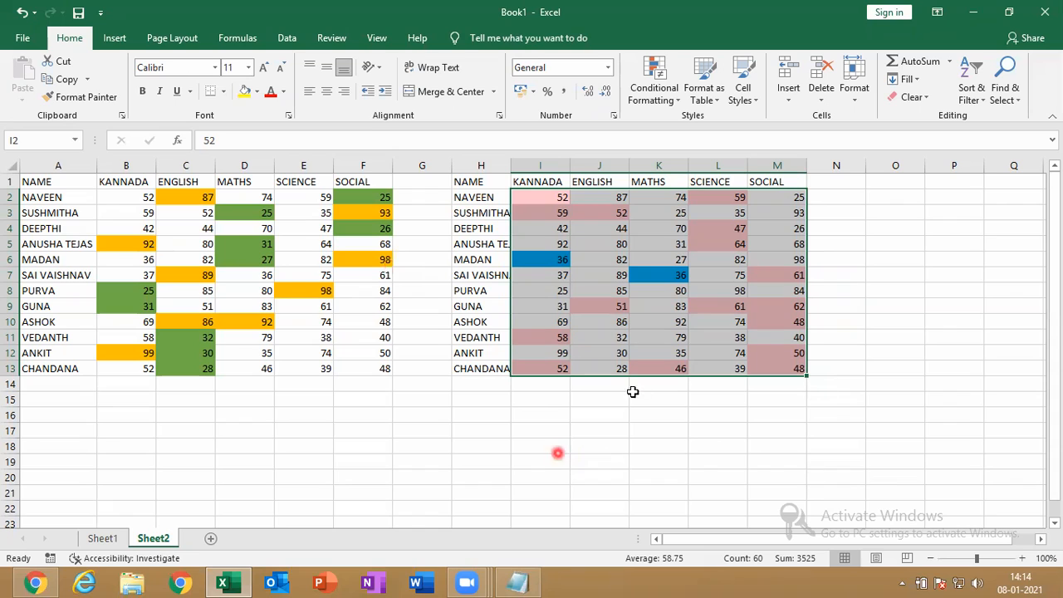
Close the conditional formatting menu without adding a rule and select names H2:H13
click(659, 94)
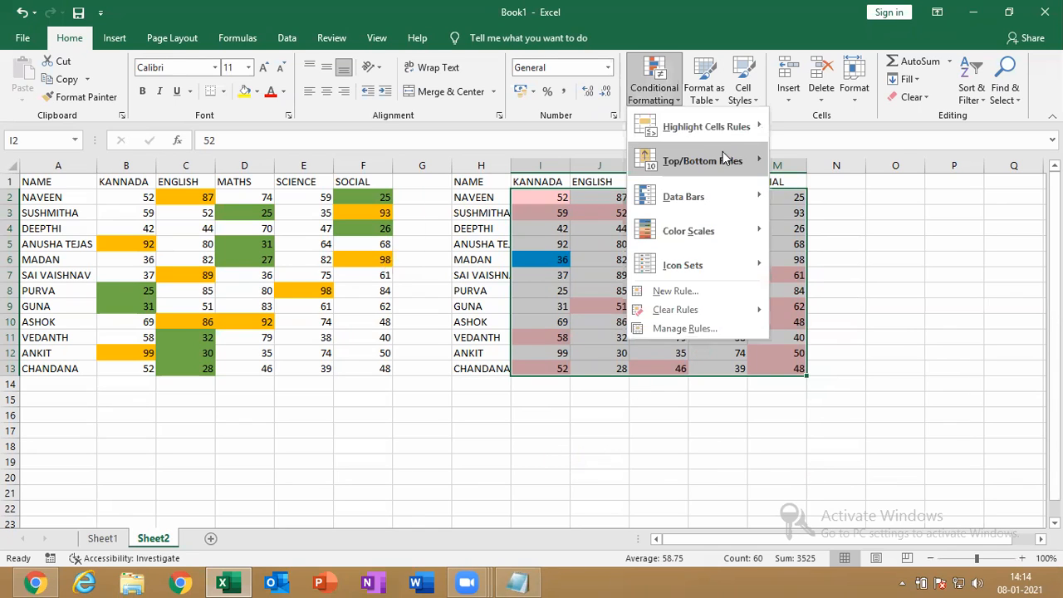
mouse_move(730, 131)
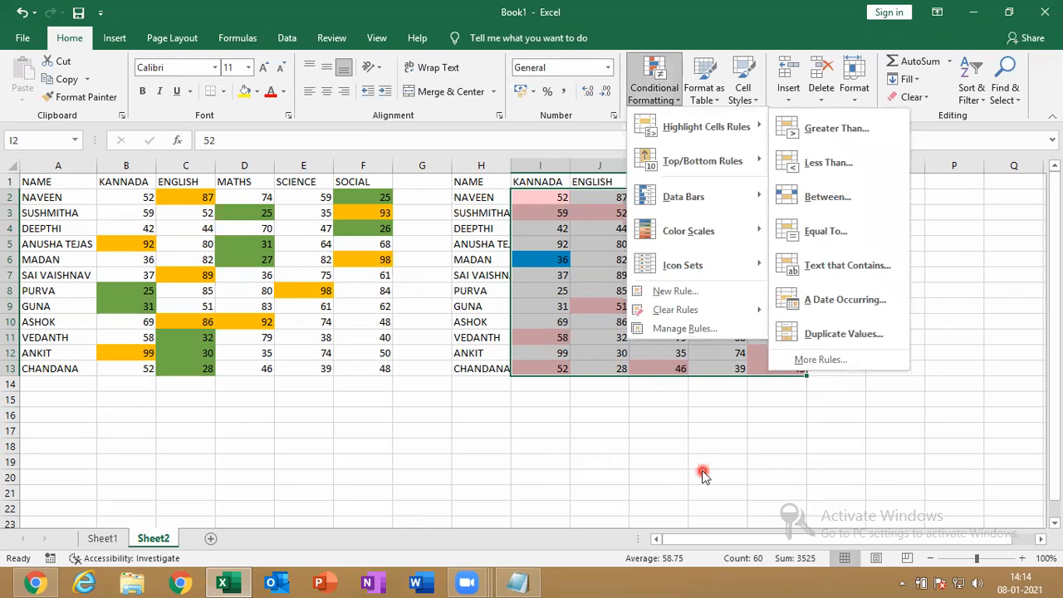
click(734, 395)
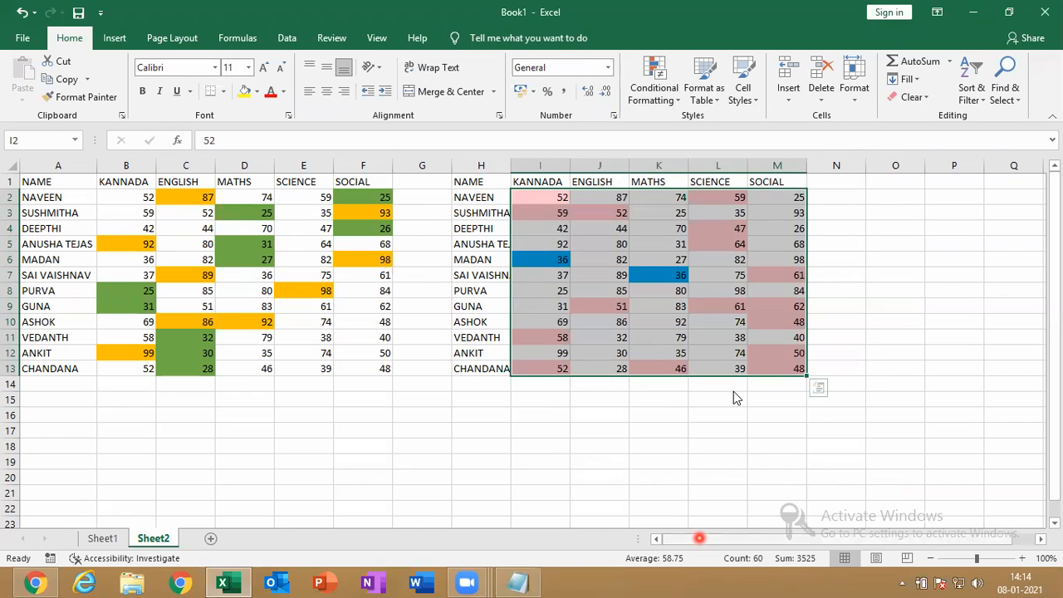
click(700, 538)
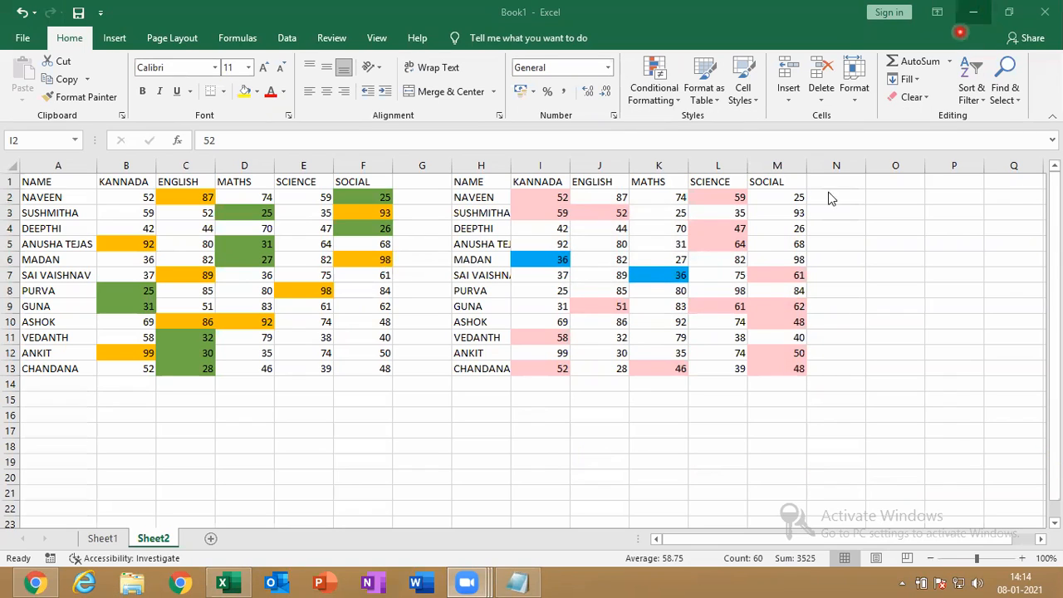
click(675, 98)
click(676, 98)
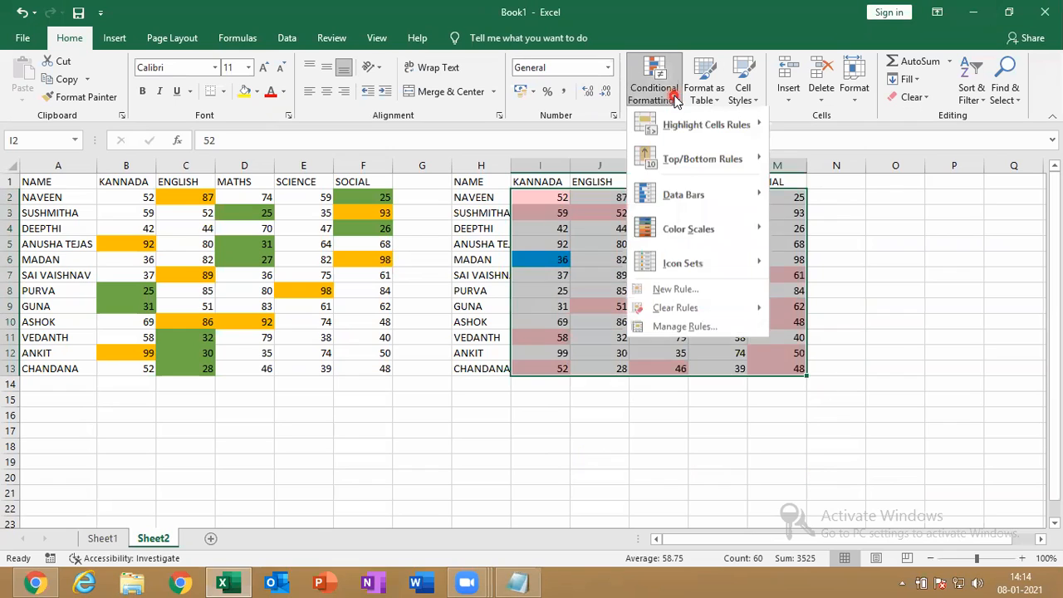
mouse_move(747, 139)
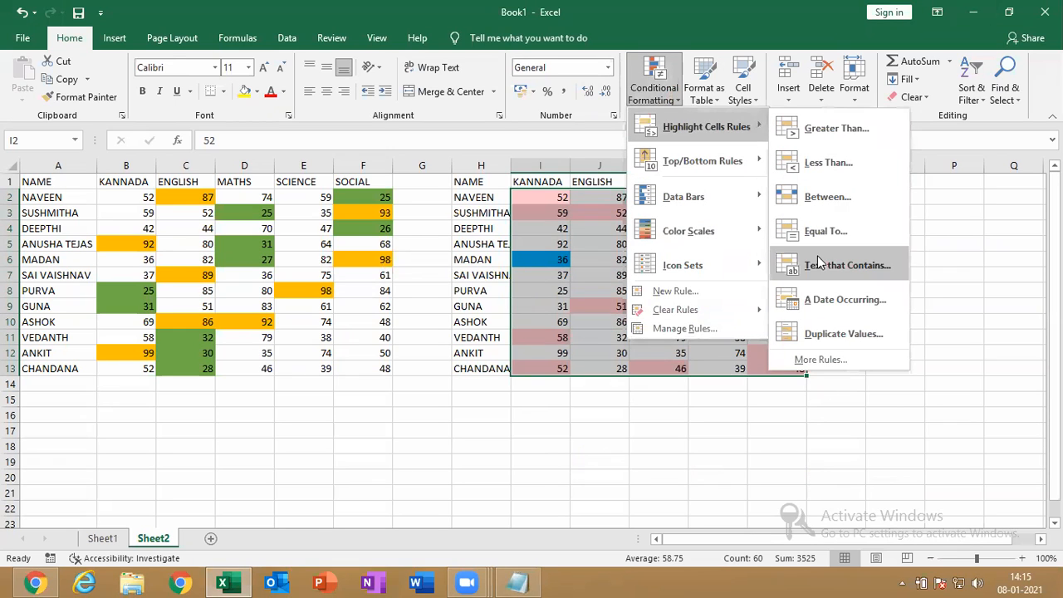
click(553, 355)
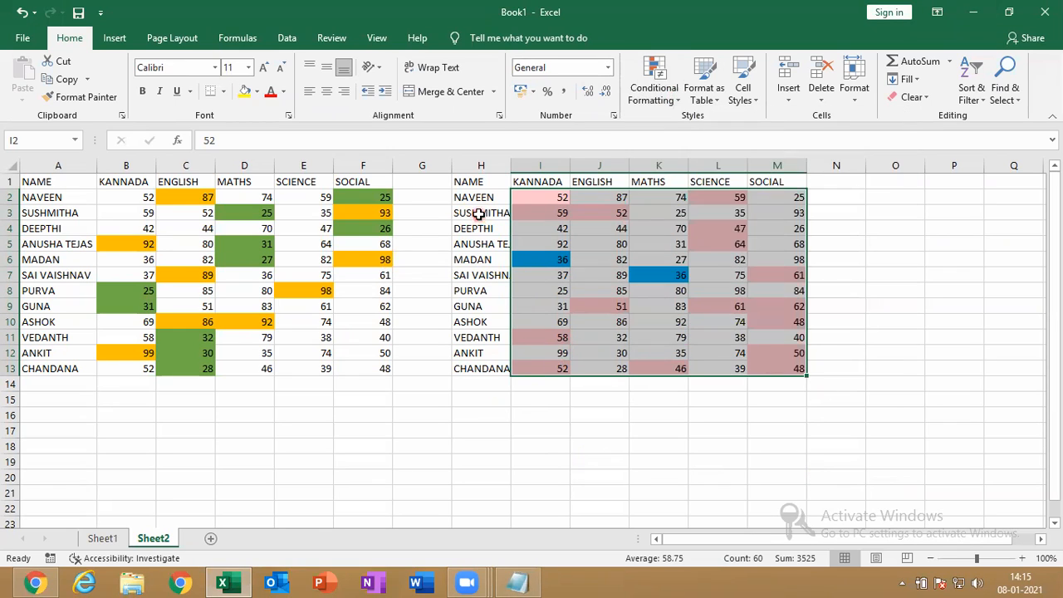
drag(480, 193, 482, 374)
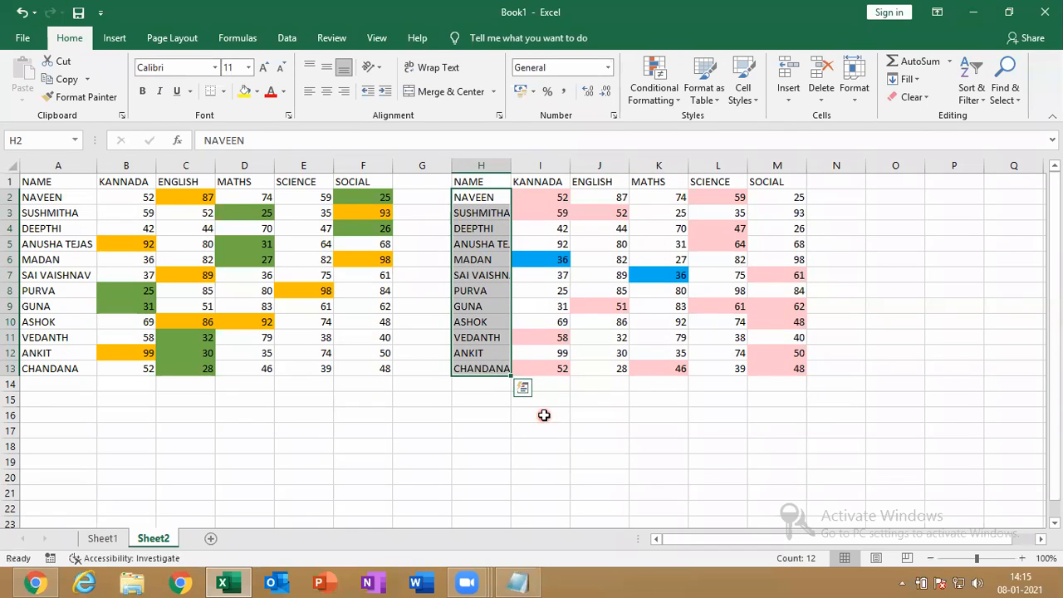
Preview a highlight for names containing SAI, cancel it, and select empty cells in row 12
click(657, 91)
mouse_move(746, 141)
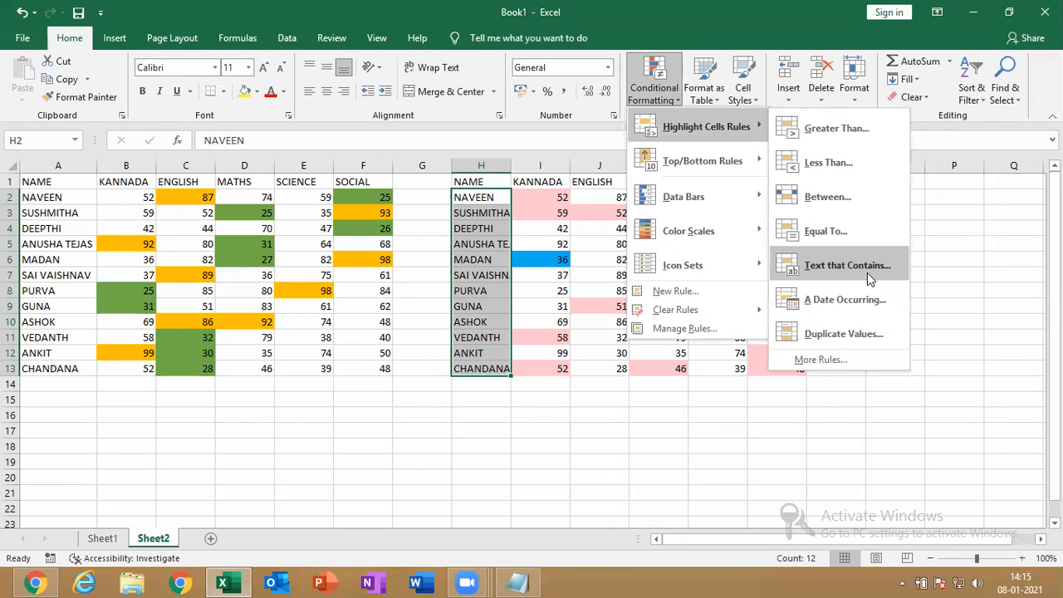
click(847, 265)
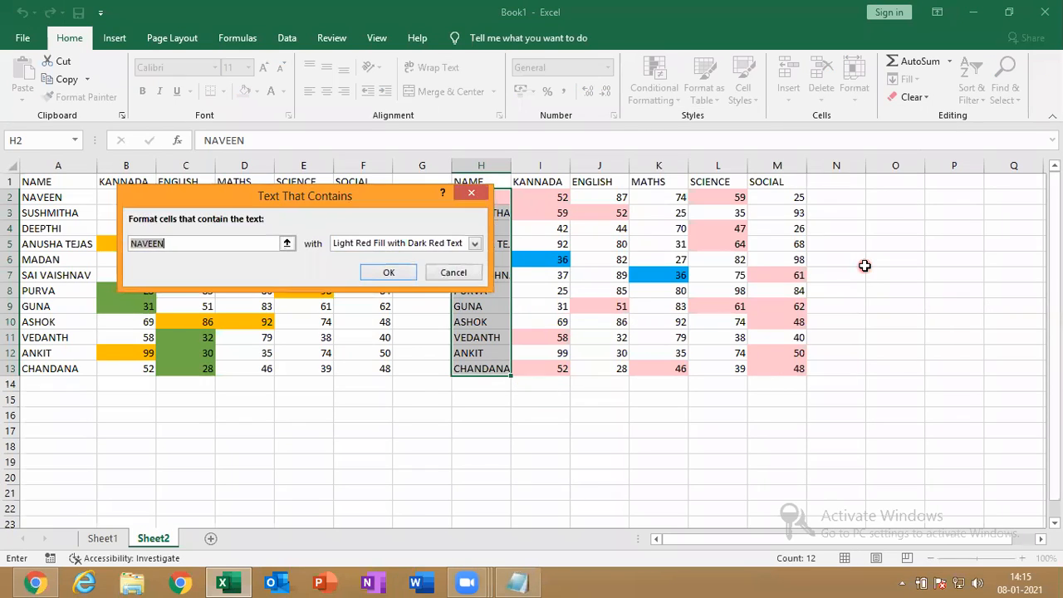
drag(347, 195, 886, 211)
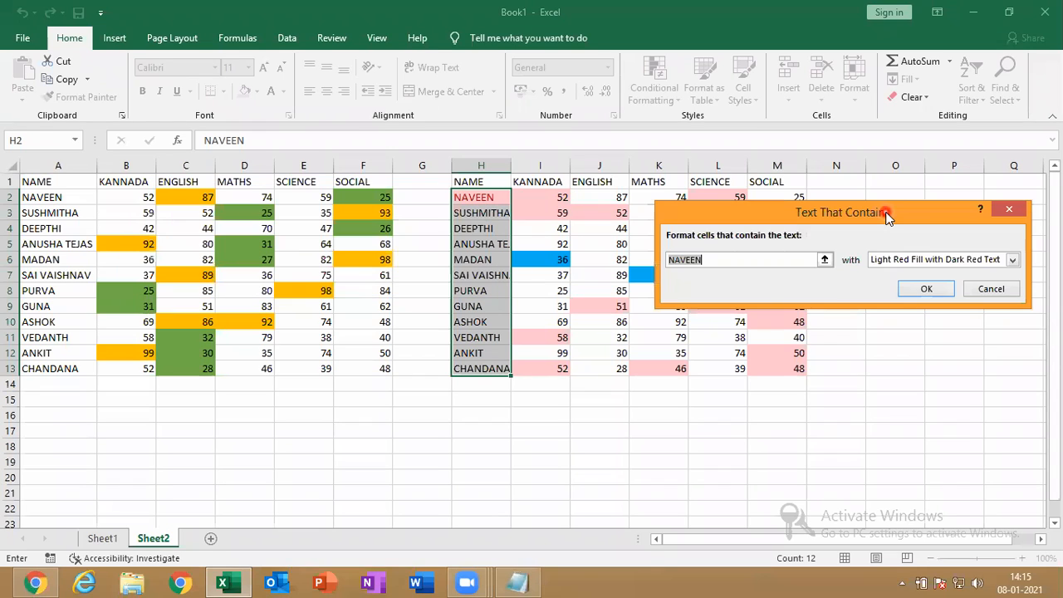
click(822, 276)
text(SAI)
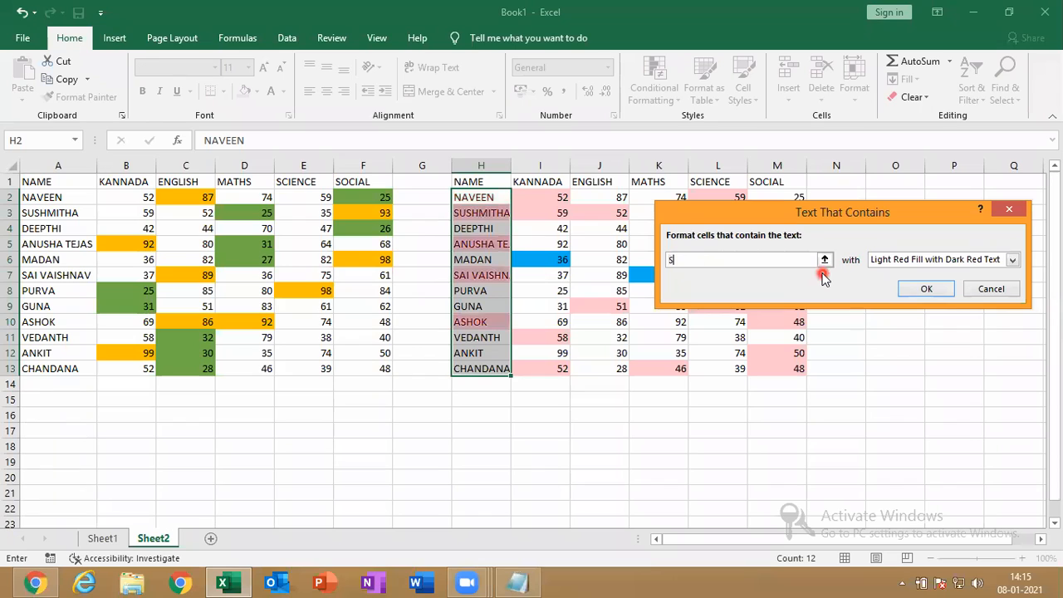
click(981, 288)
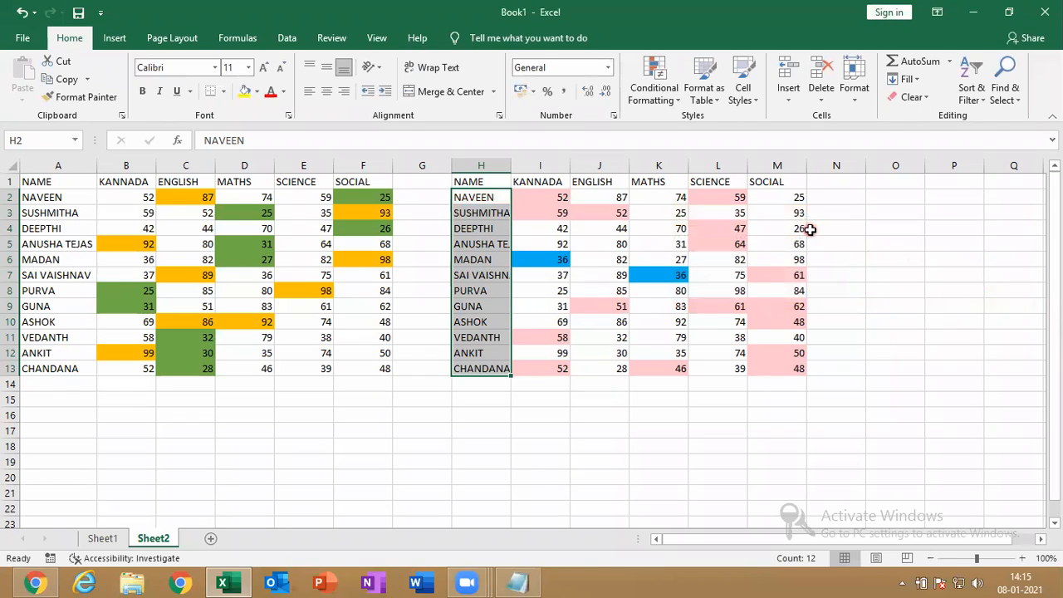
drag(896, 353, 1030, 353)
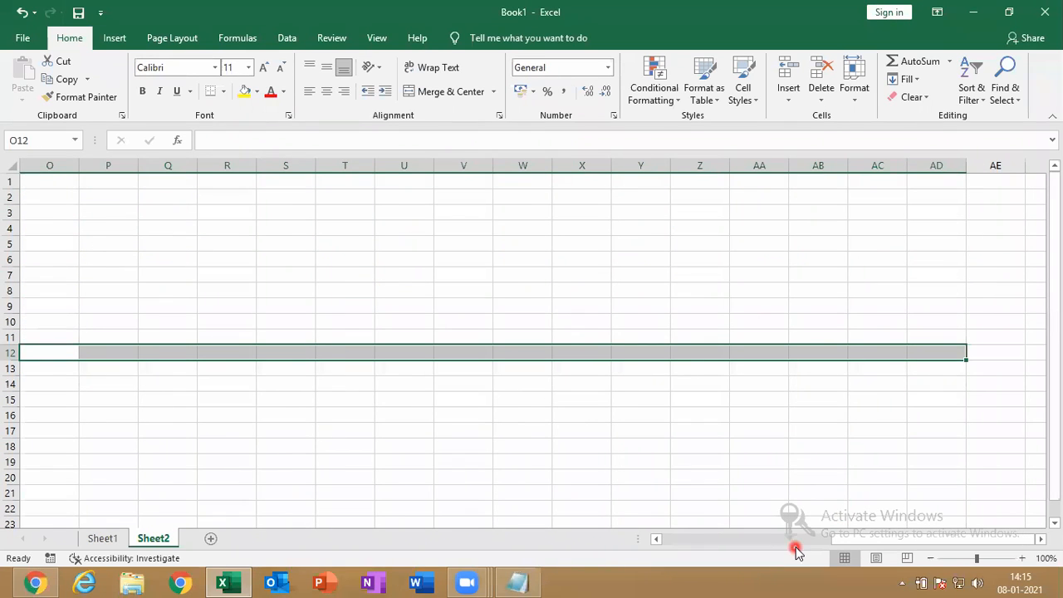
drag(861, 548, 793, 553)
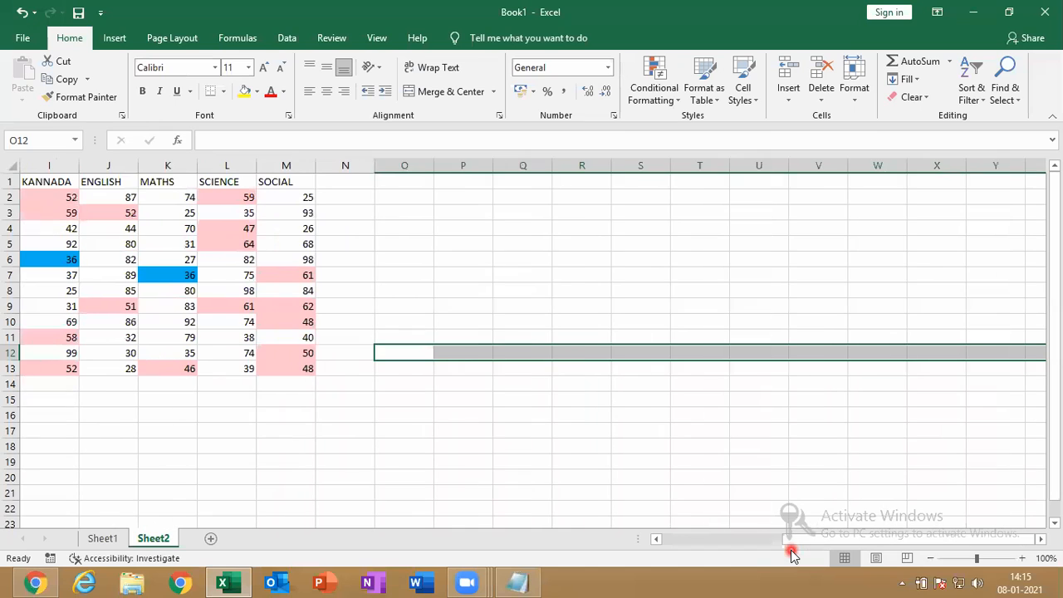
click(455, 166)
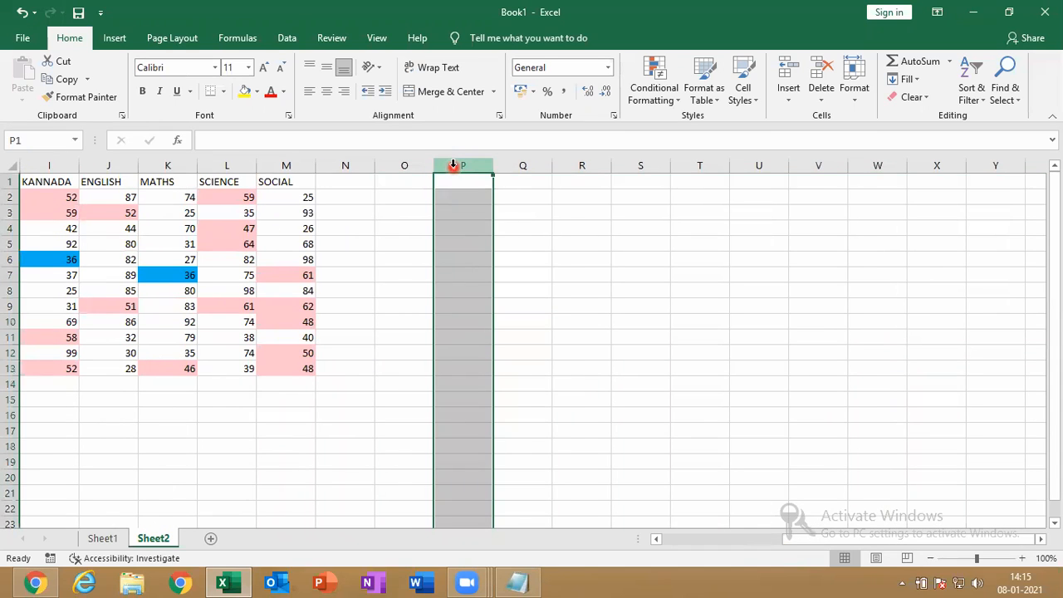
click(652, 87)
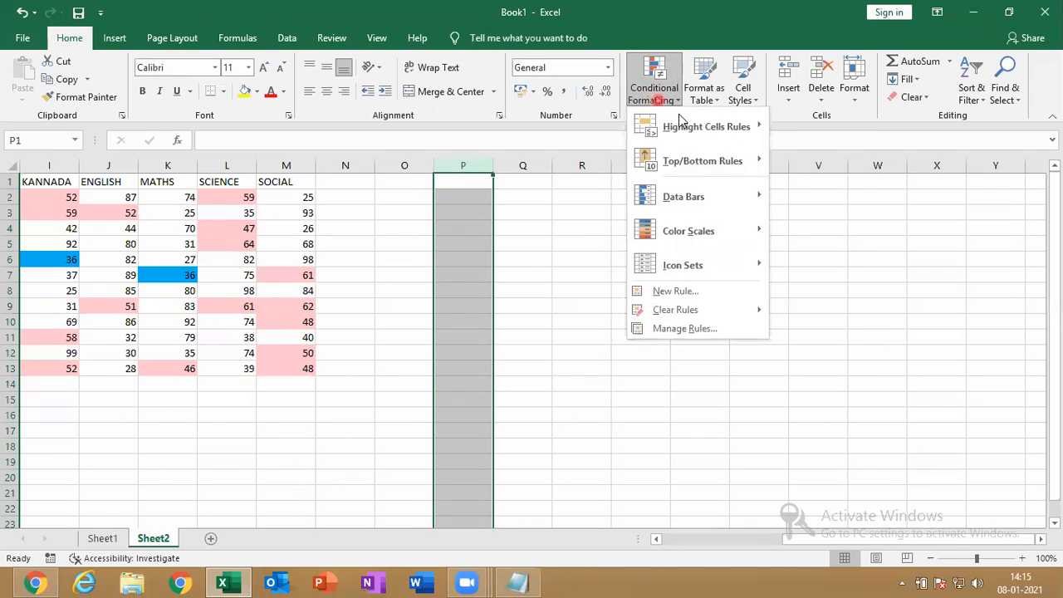
mouse_move(684, 125)
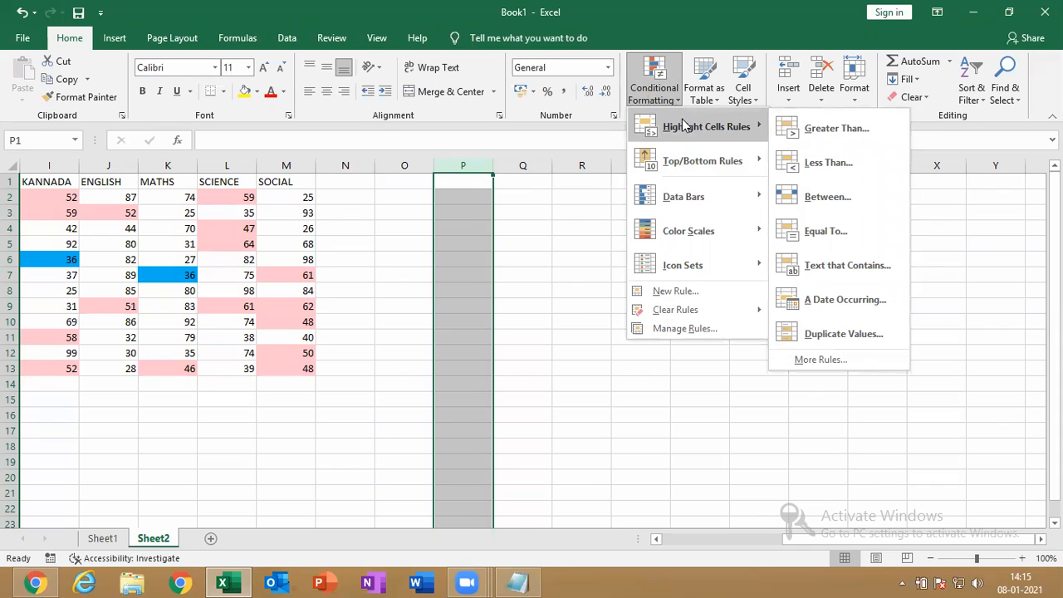
click(816, 265)
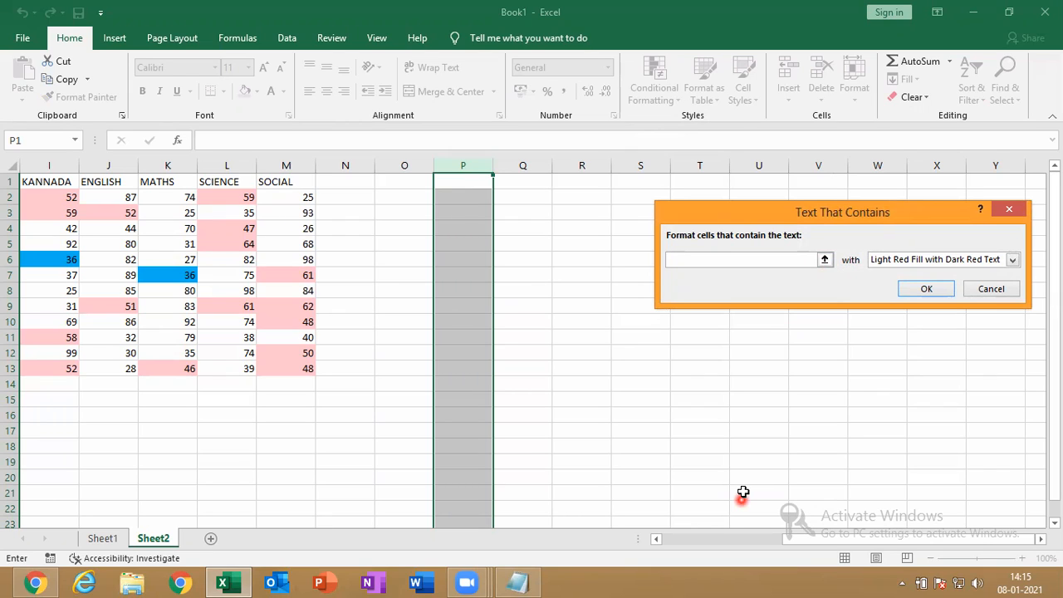
text(ABE)
text(SEN)
key(BackSpace)
key(BackSpace)
key(BackSpace)
text(SENT)
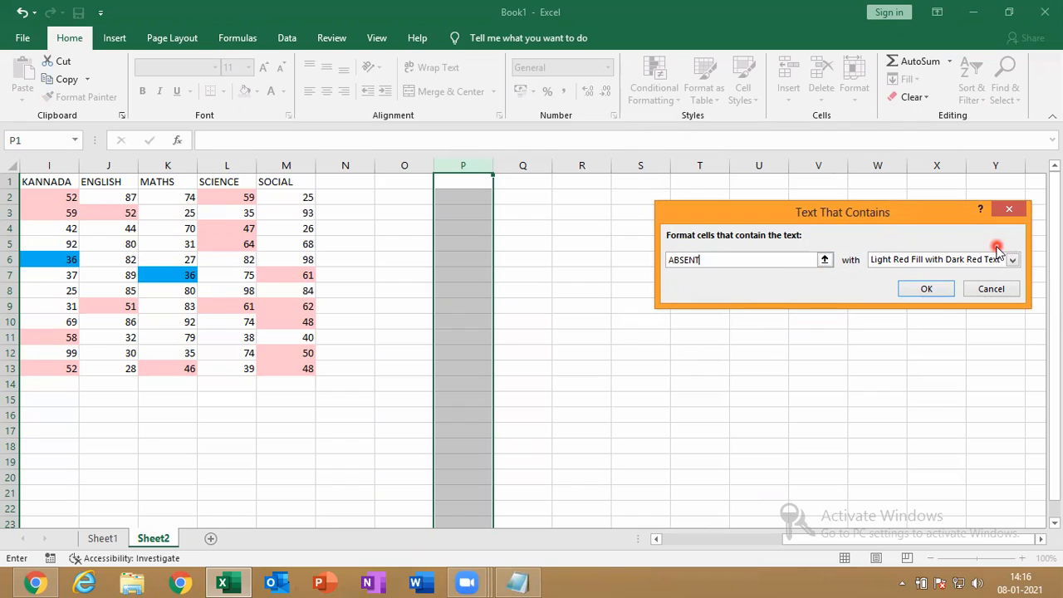
click(786, 496)
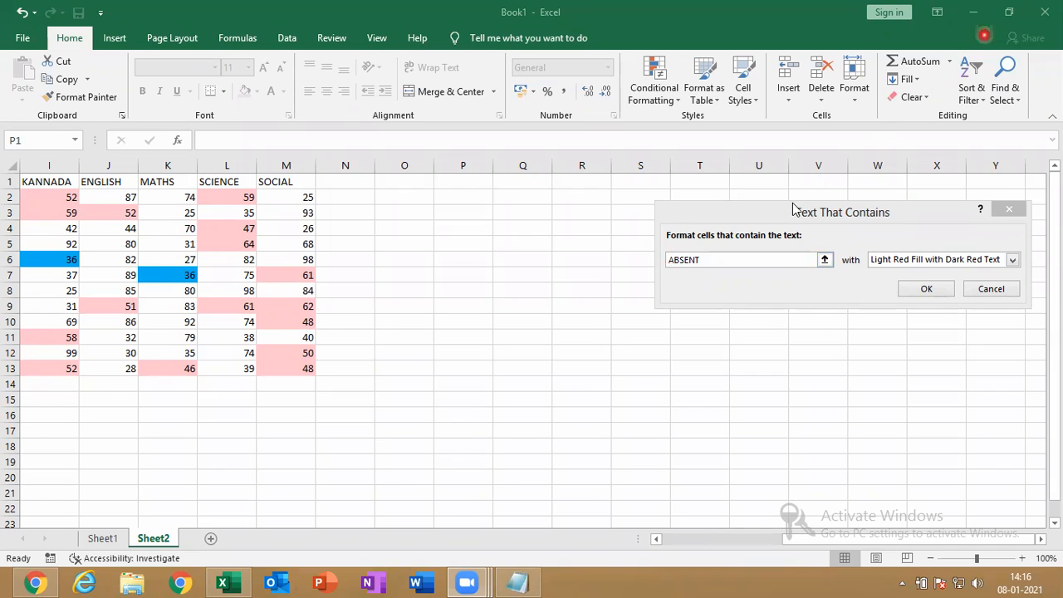
click(1008, 209)
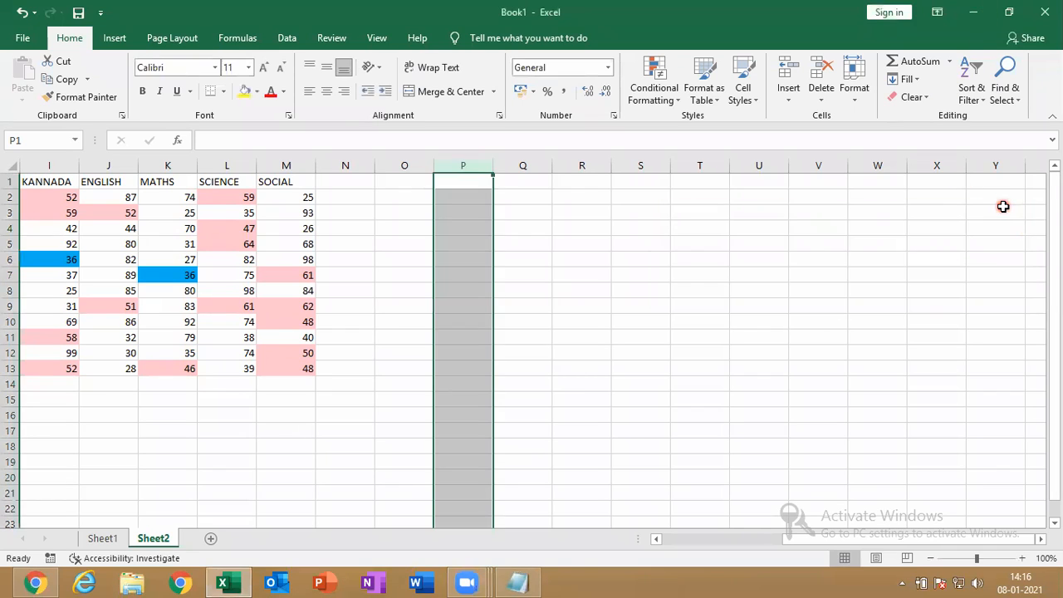
drag(295, 368, 59, 199)
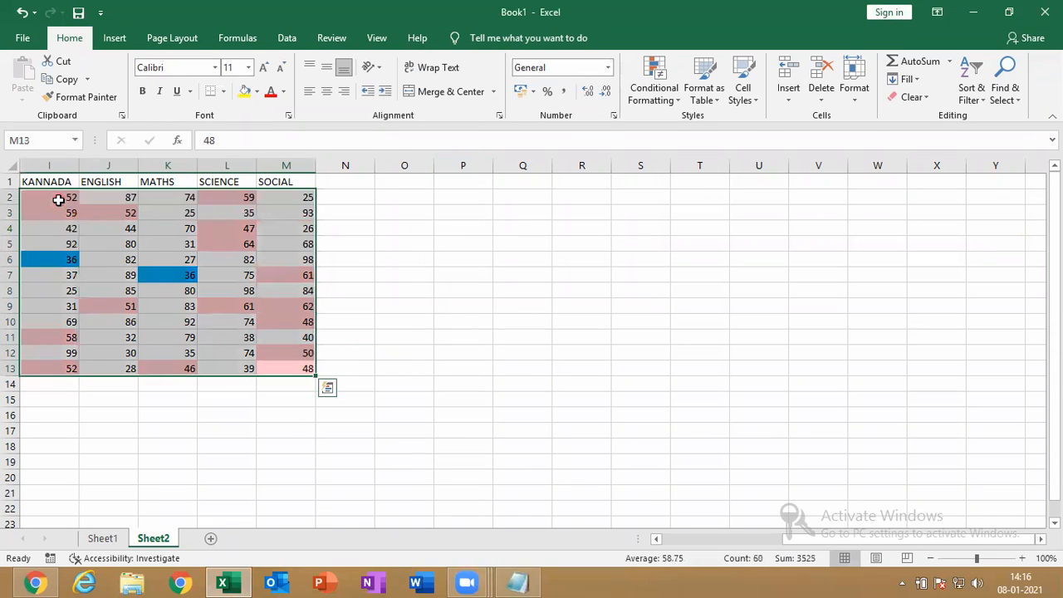
click(665, 91)
mouse_move(739, 130)
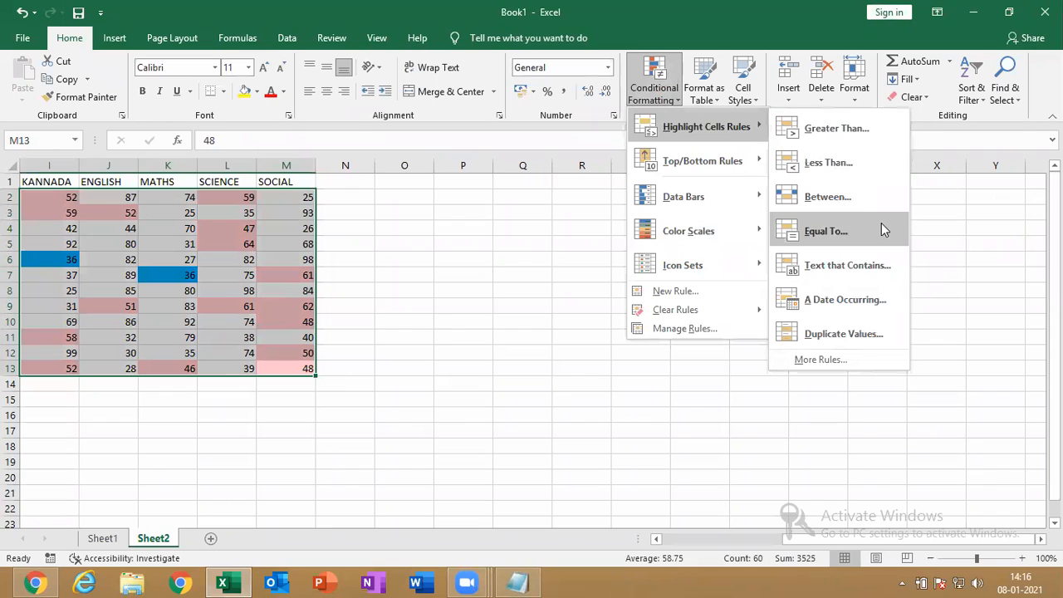
click(852, 199)
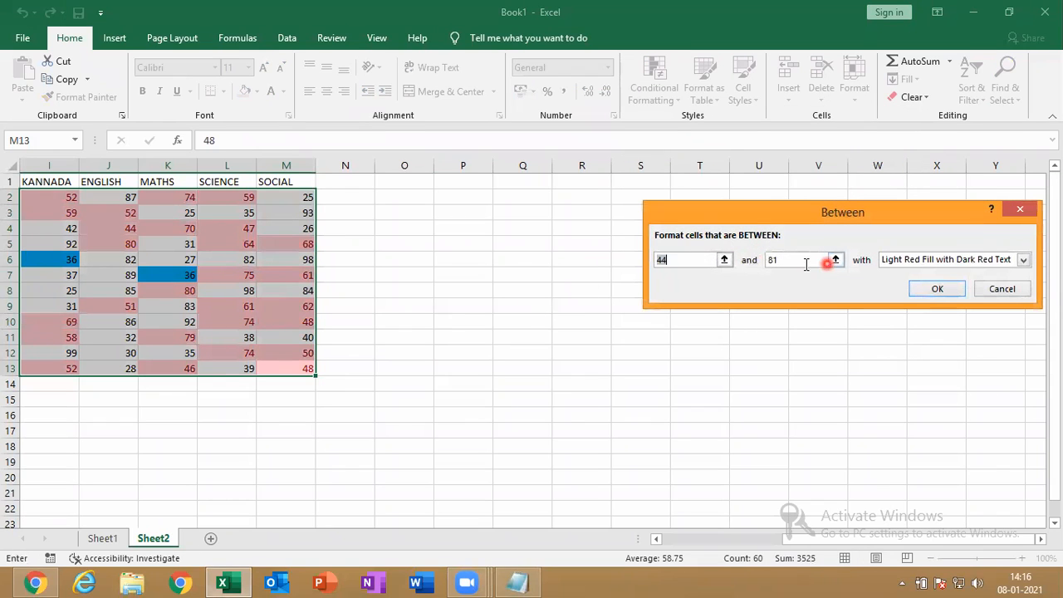
click(671, 265)
text(45)
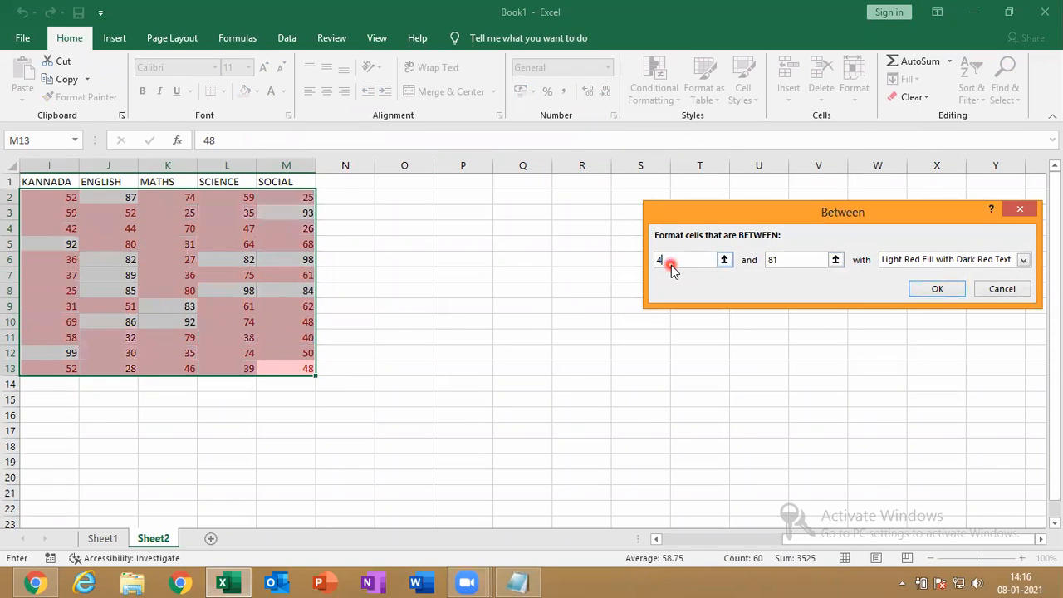
click(771, 265)
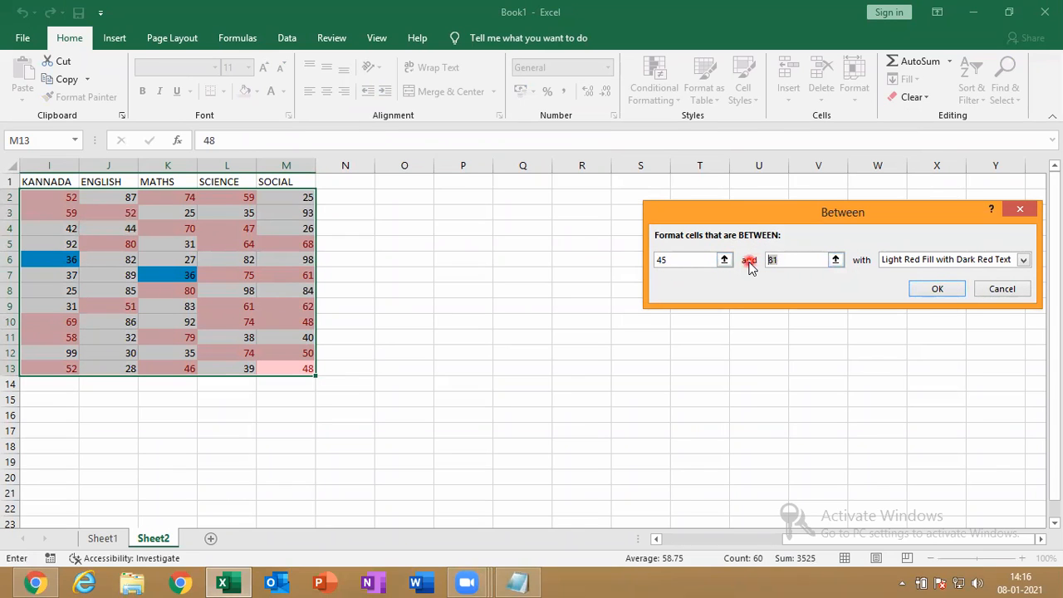
text(65)
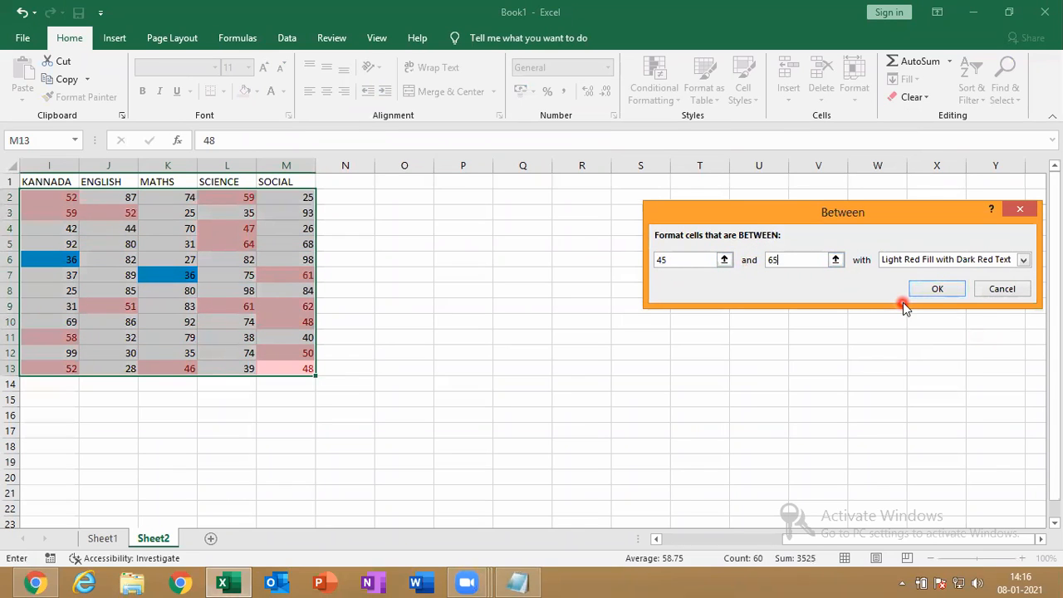
click(1002, 290)
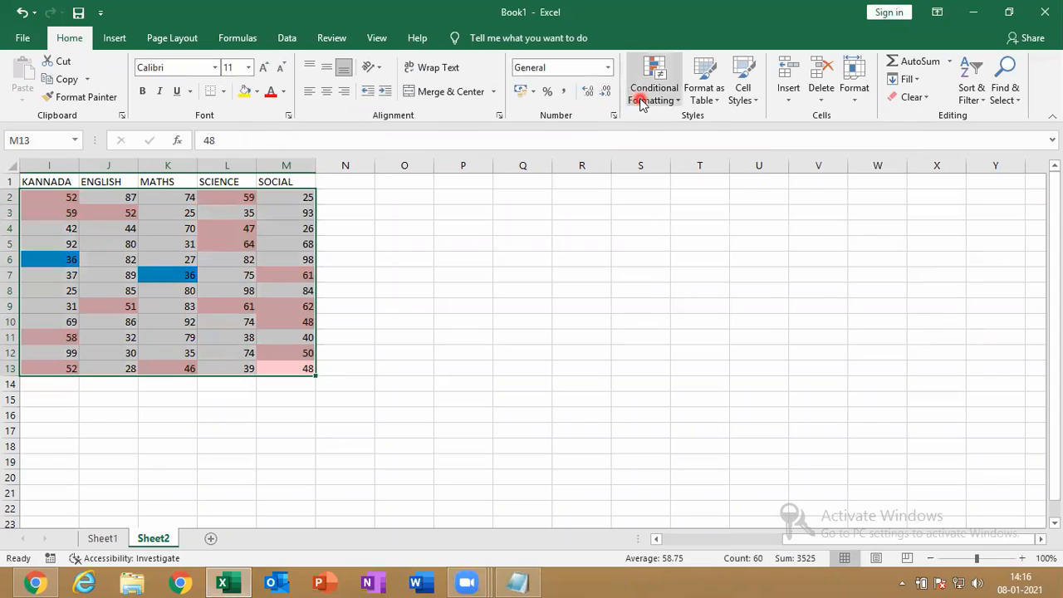
click(644, 94)
mouse_move(714, 131)
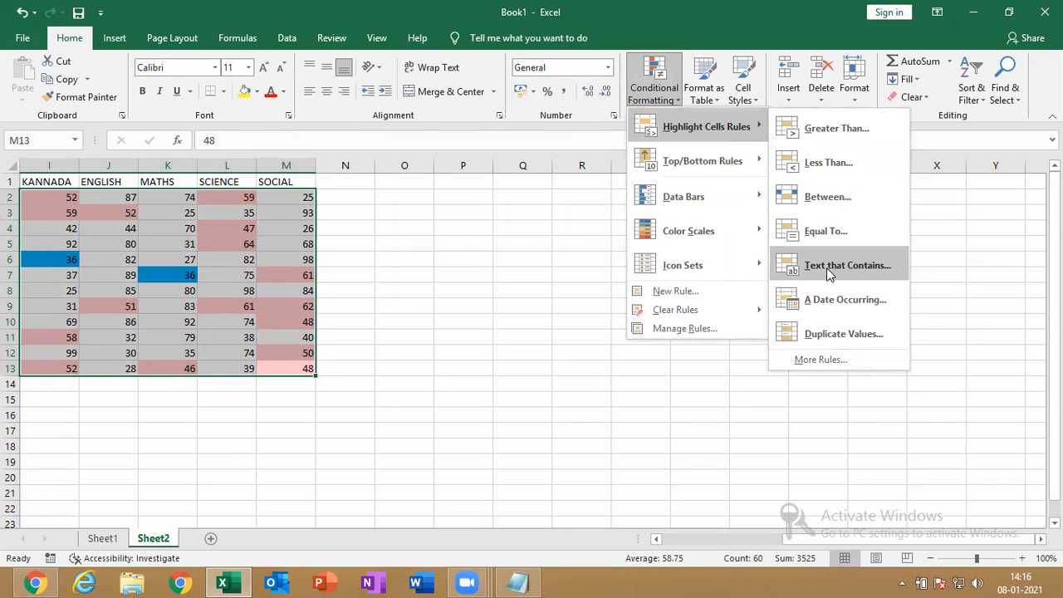
click(804, 233)
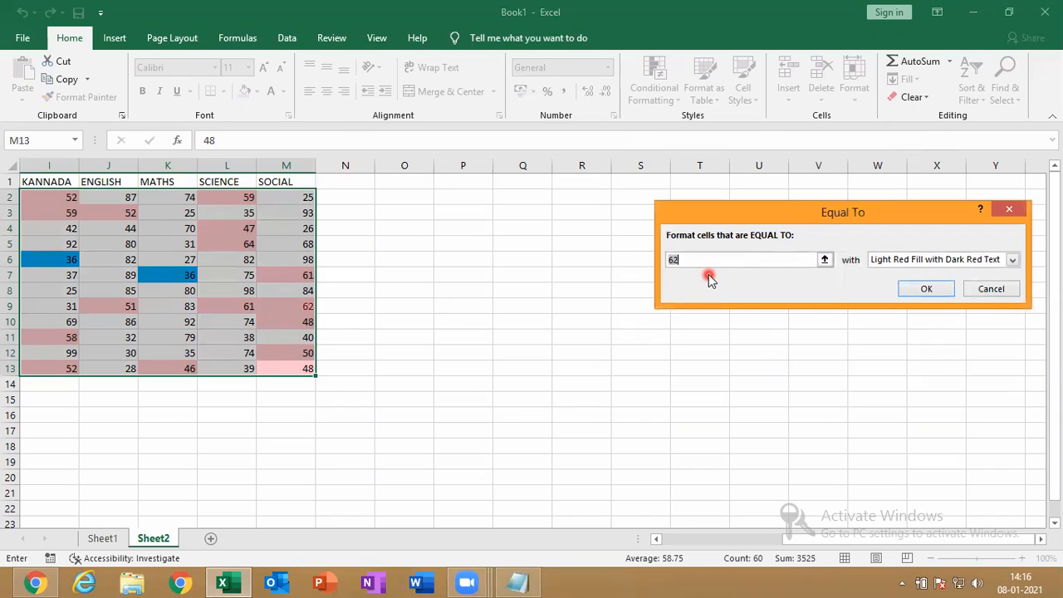
text(36)
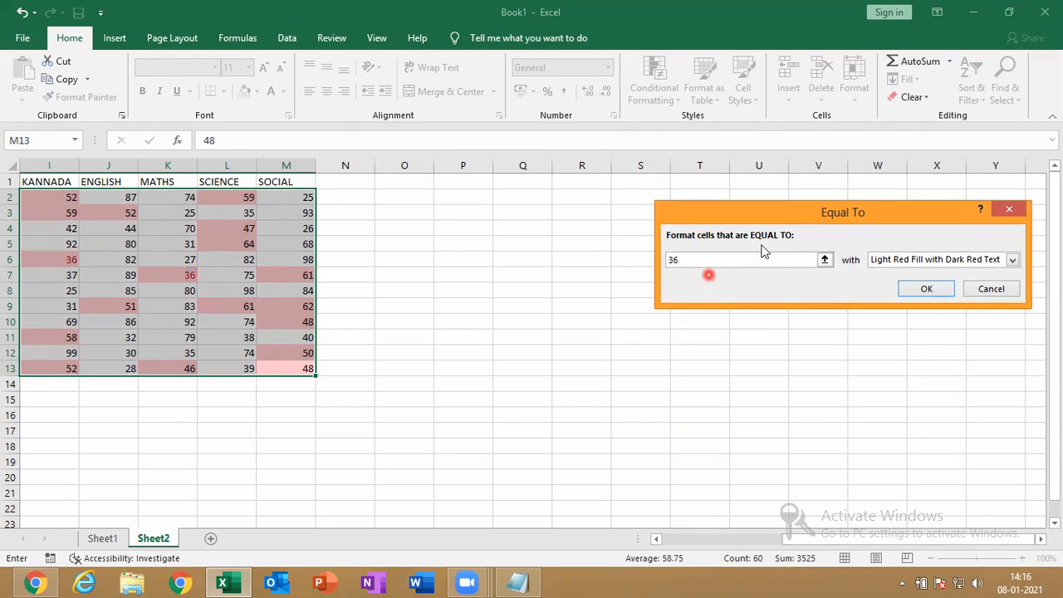
click(1013, 259)
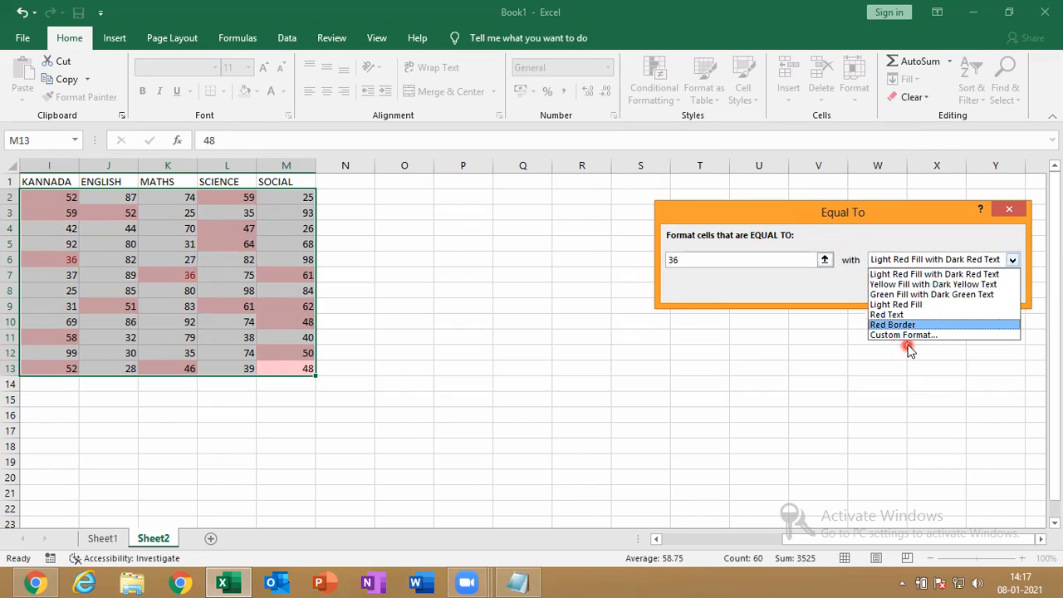
click(1018, 215)
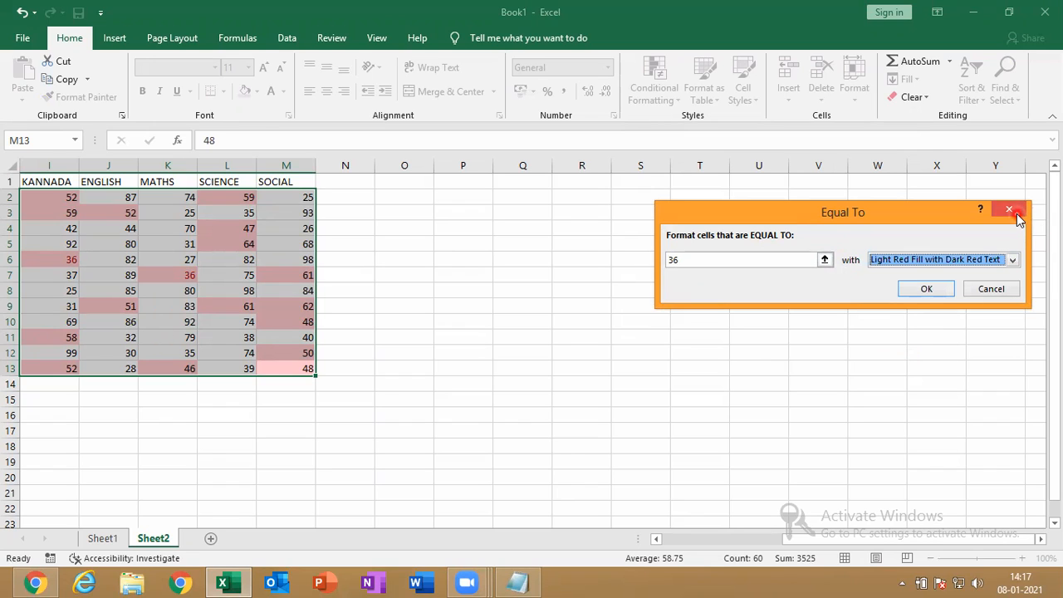
click(1017, 215)
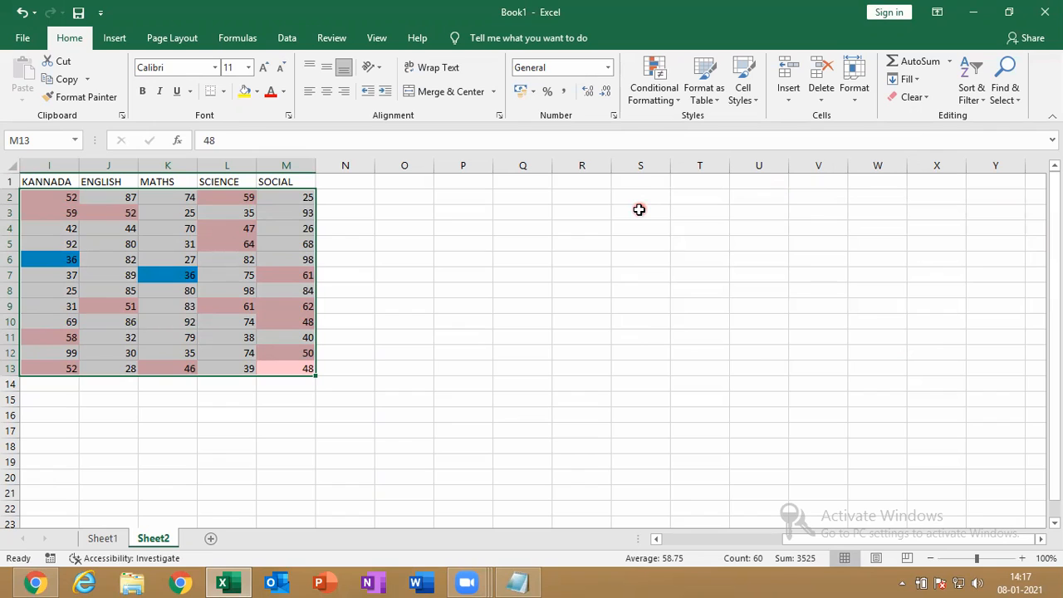
Select column R and add a Text That Contains rule filling ABSENT cells red
click(736, 271)
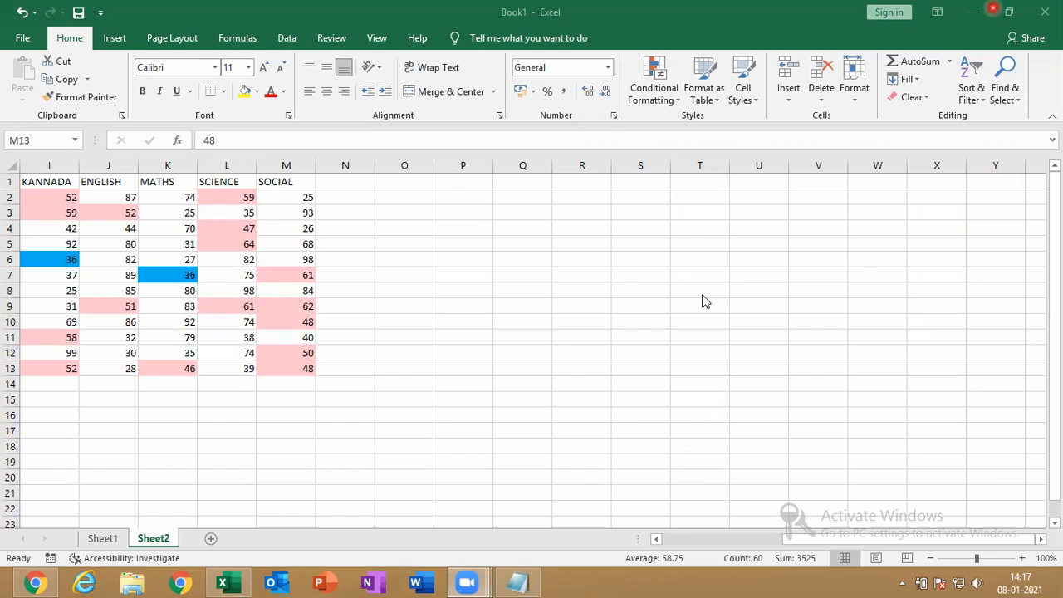
key(ctrl+a)
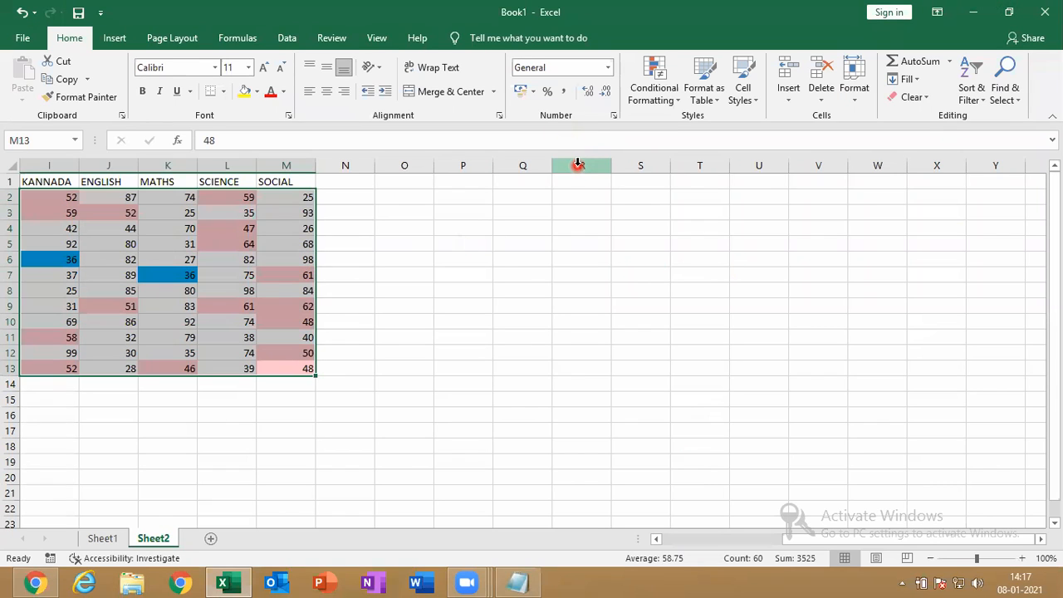
click(579, 163)
click(654, 79)
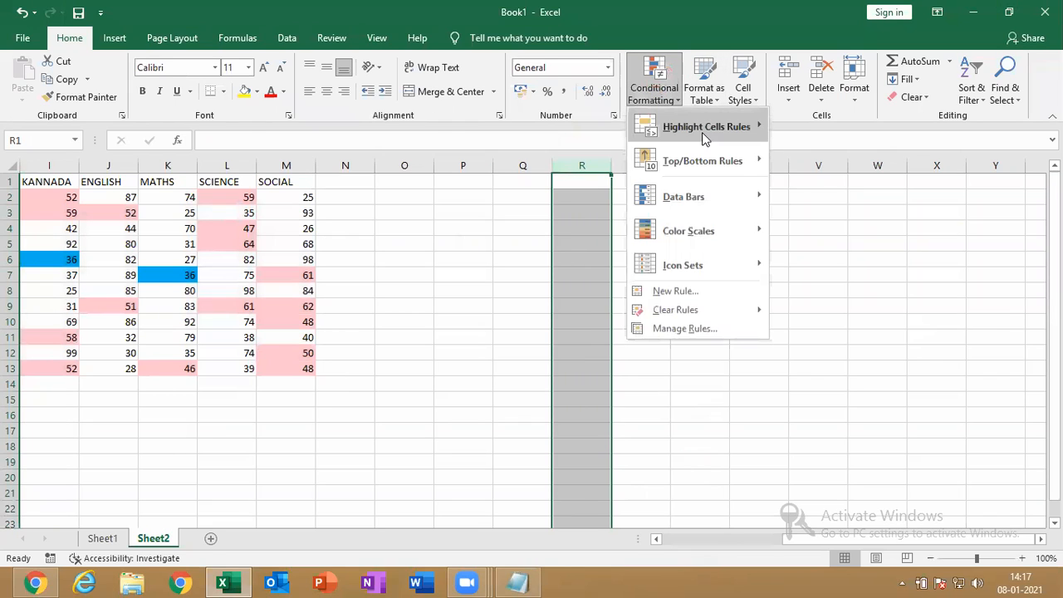
mouse_move(705, 129)
click(838, 271)
text(ABSENT)
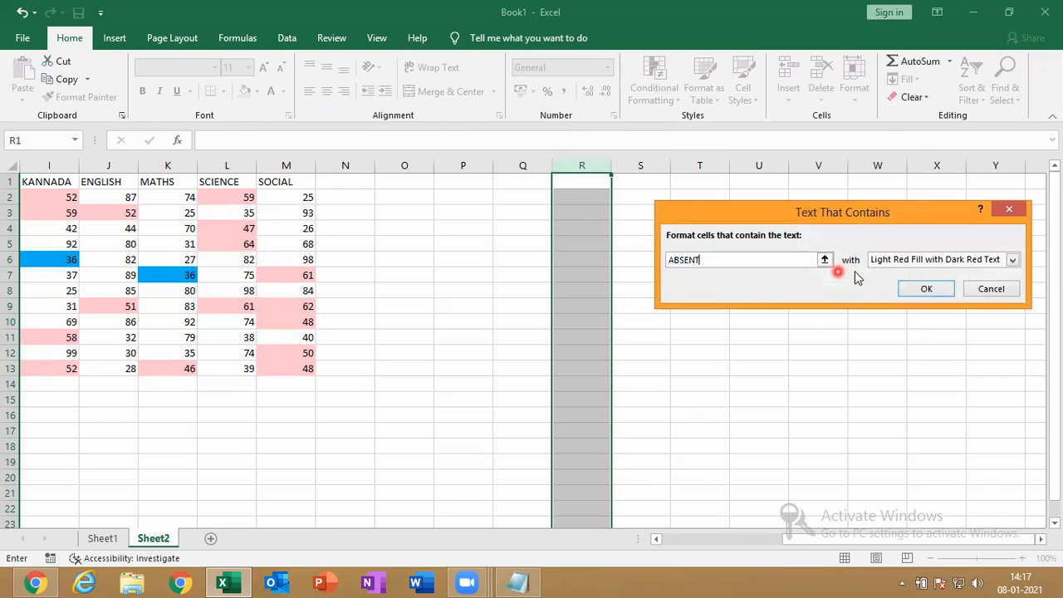
click(877, 260)
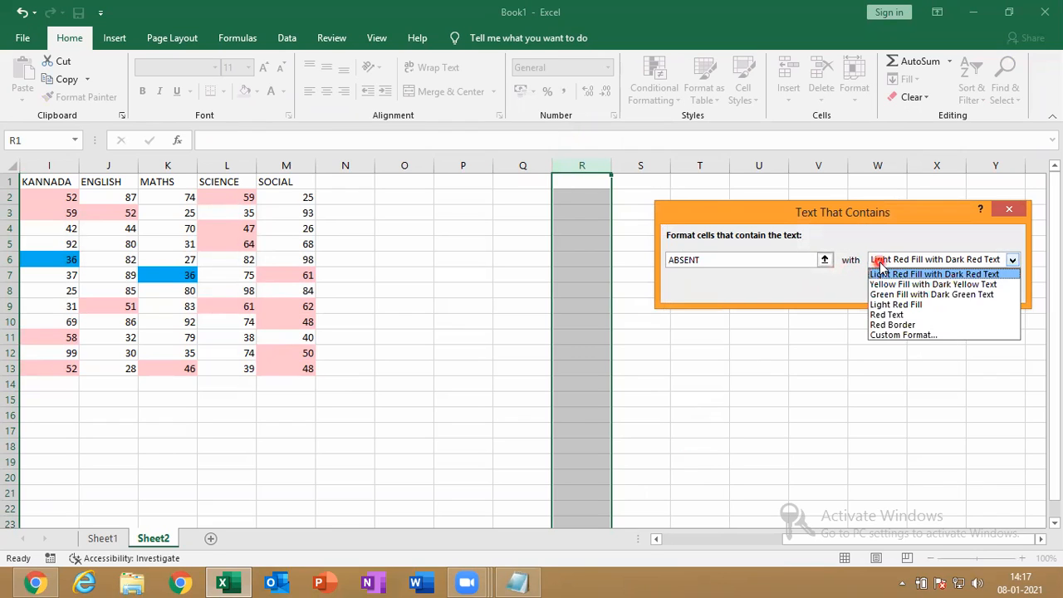
click(879, 336)
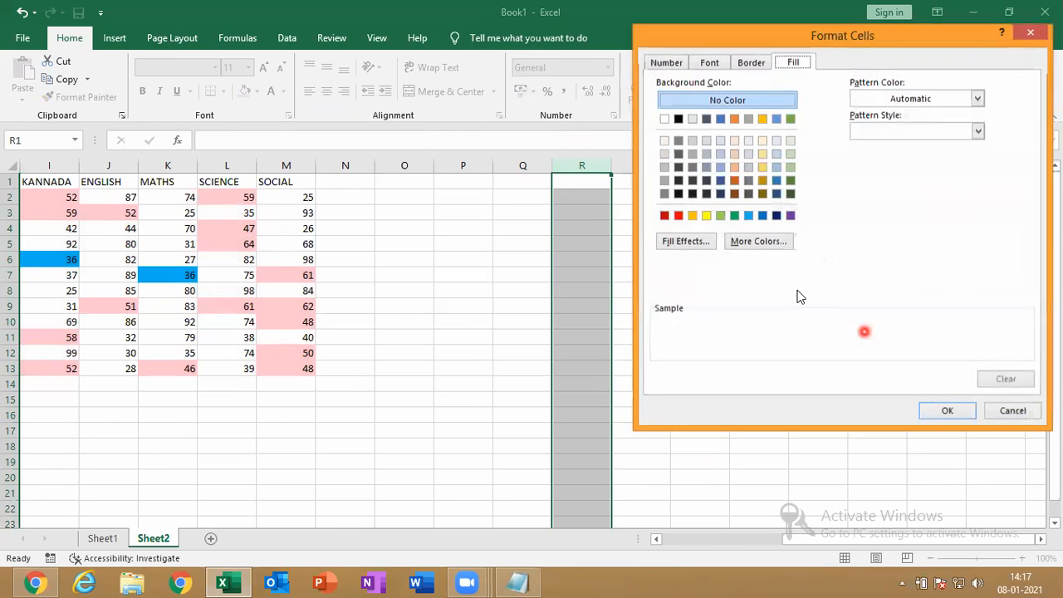
click(680, 216)
click(947, 411)
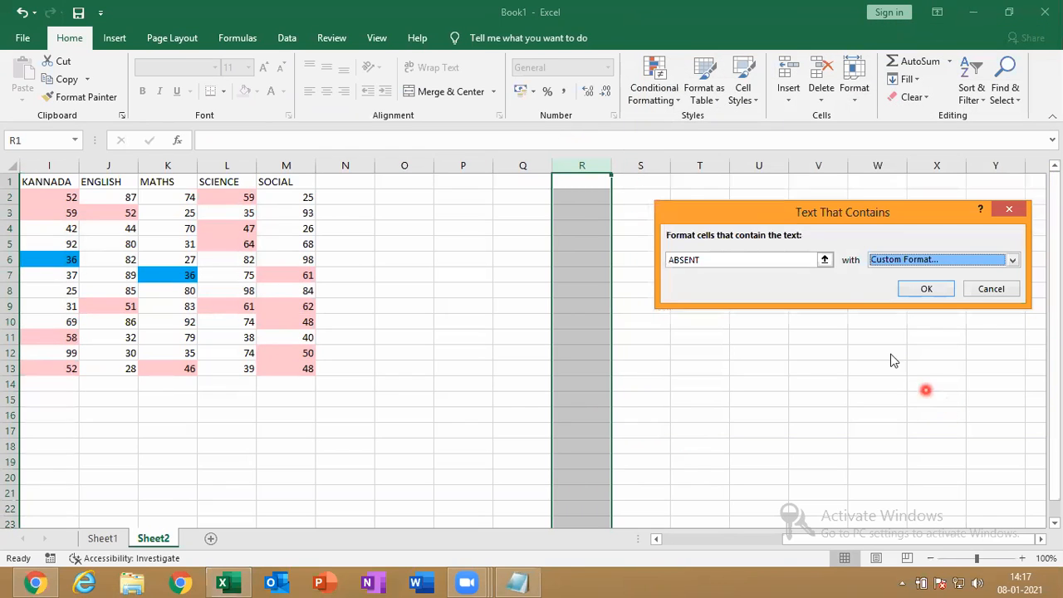
click(927, 291)
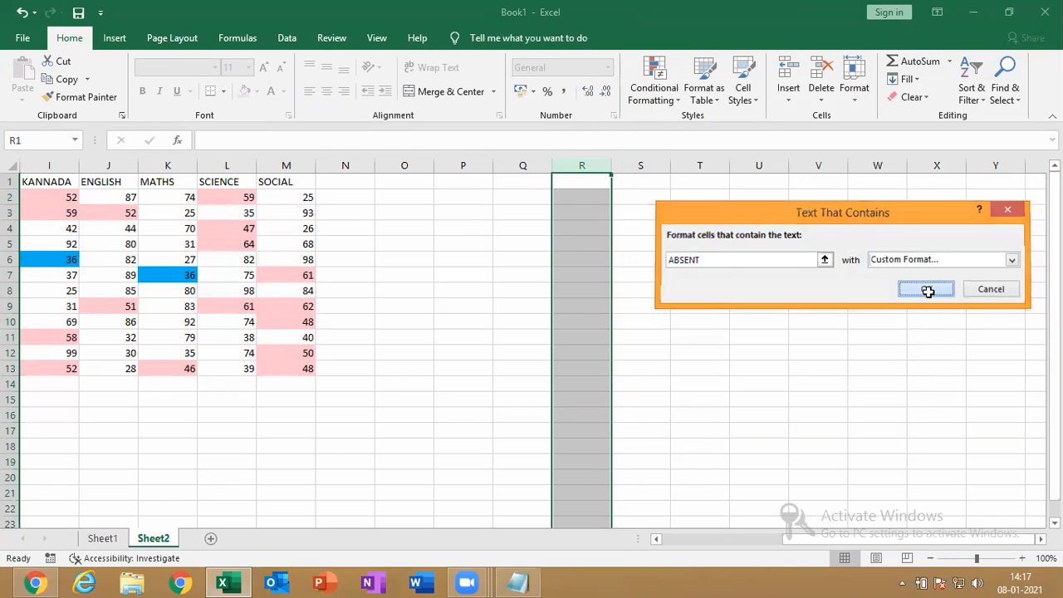
Add a column R rule giving cells containing 'PR' (PRESENT) a green custom fill
click(654, 90)
mouse_move(706, 133)
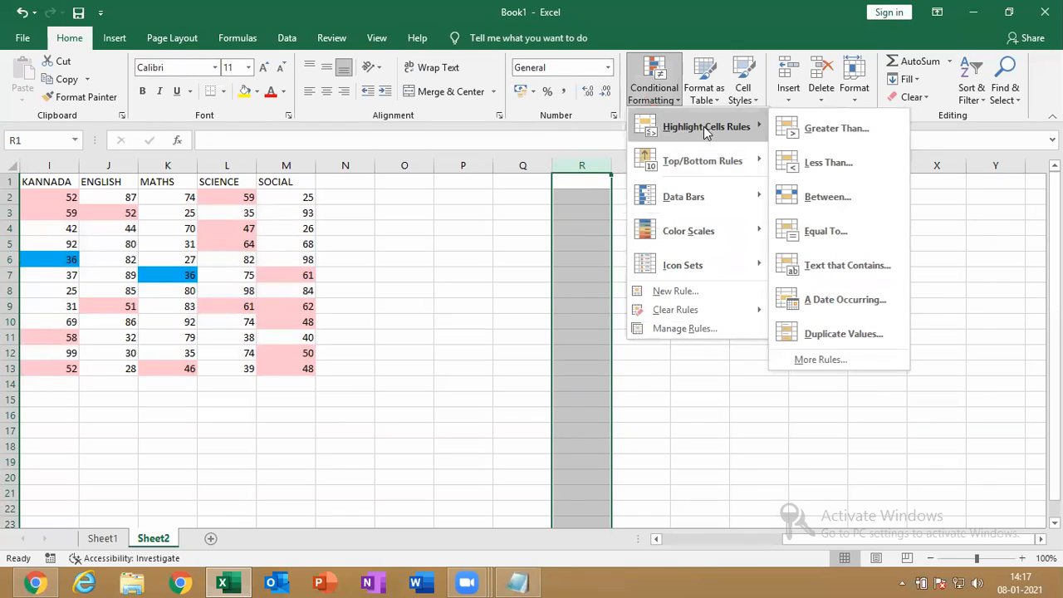
click(857, 266)
text(PRESENT)
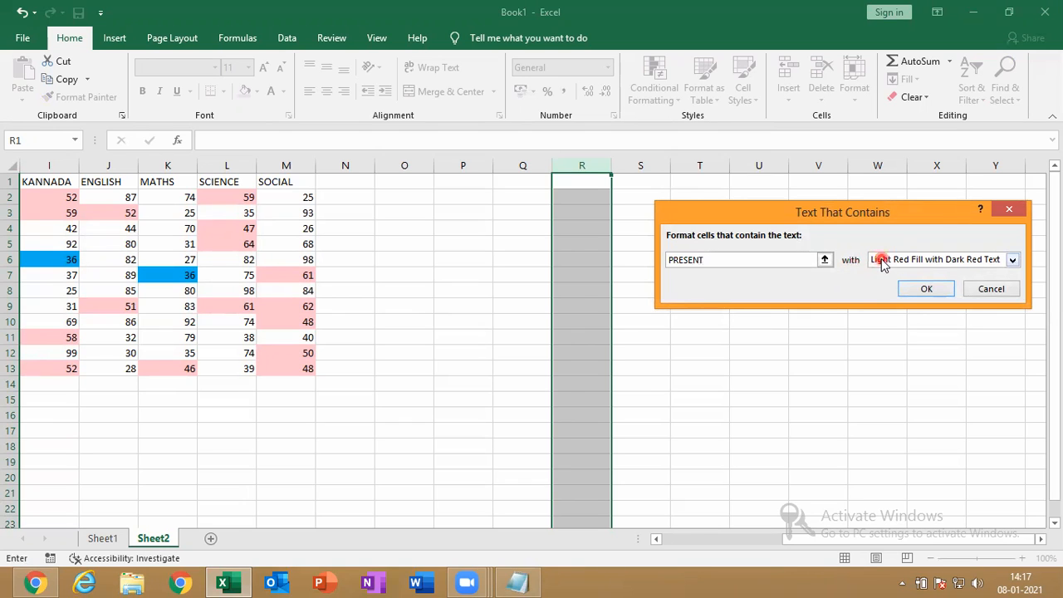
click(879, 260)
click(883, 337)
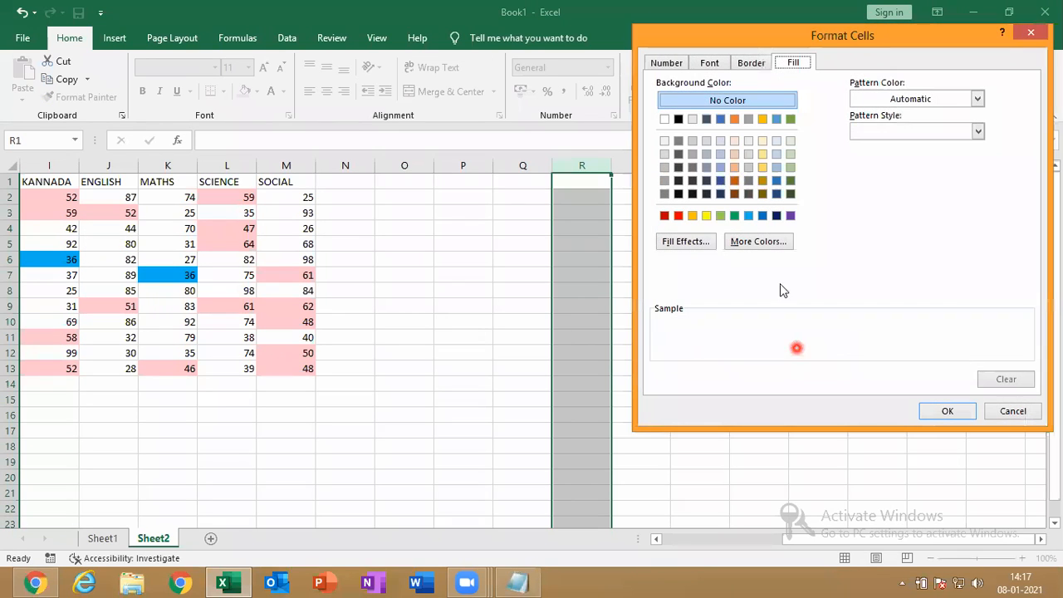
click(721, 215)
click(949, 412)
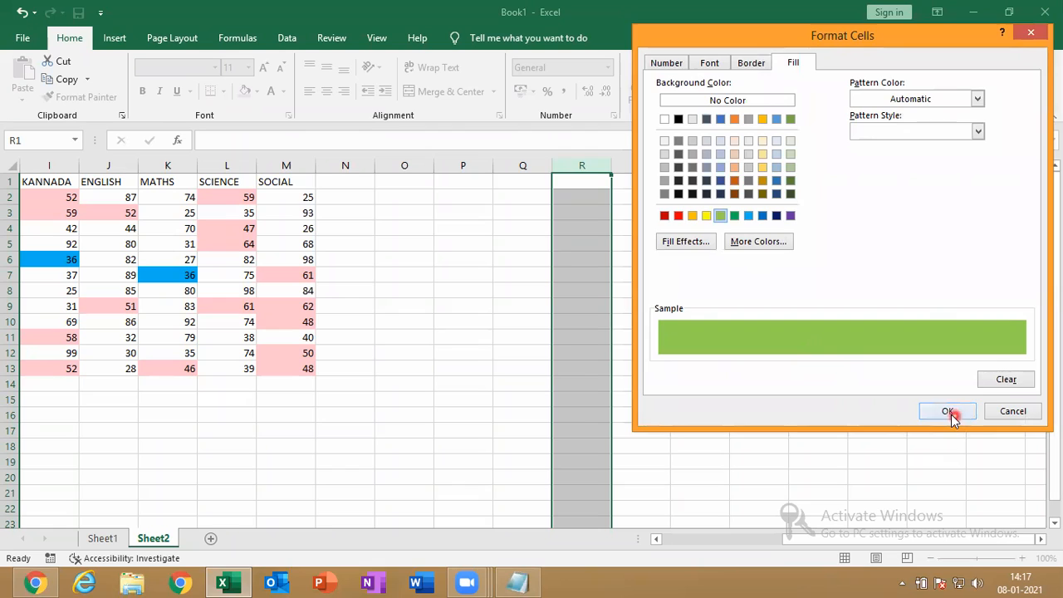
key(Return)
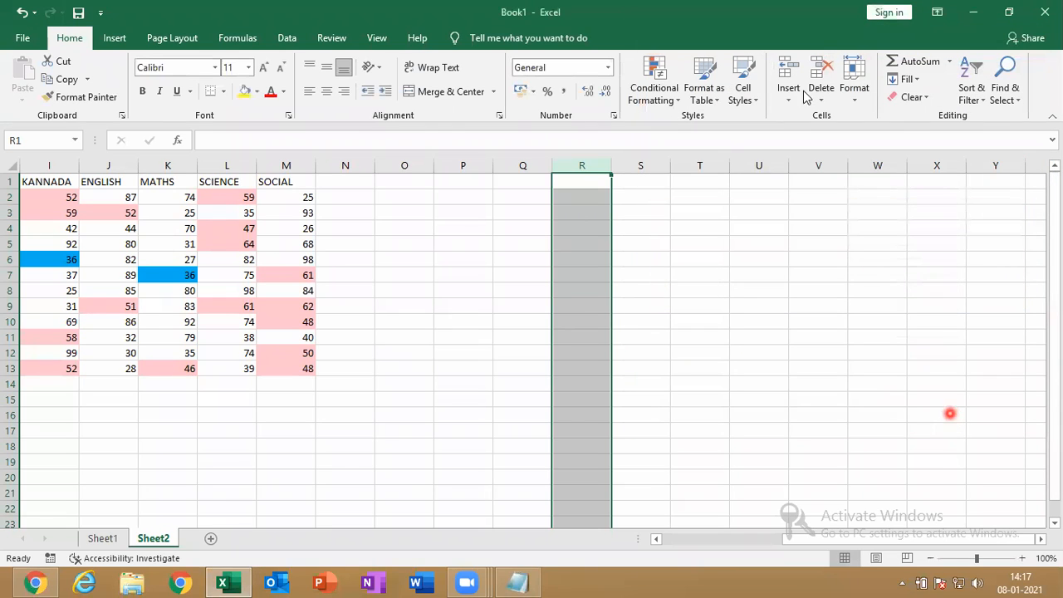
Add a column R rule giving cells containing LEAVE a gold custom fill
click(653, 83)
mouse_move(730, 135)
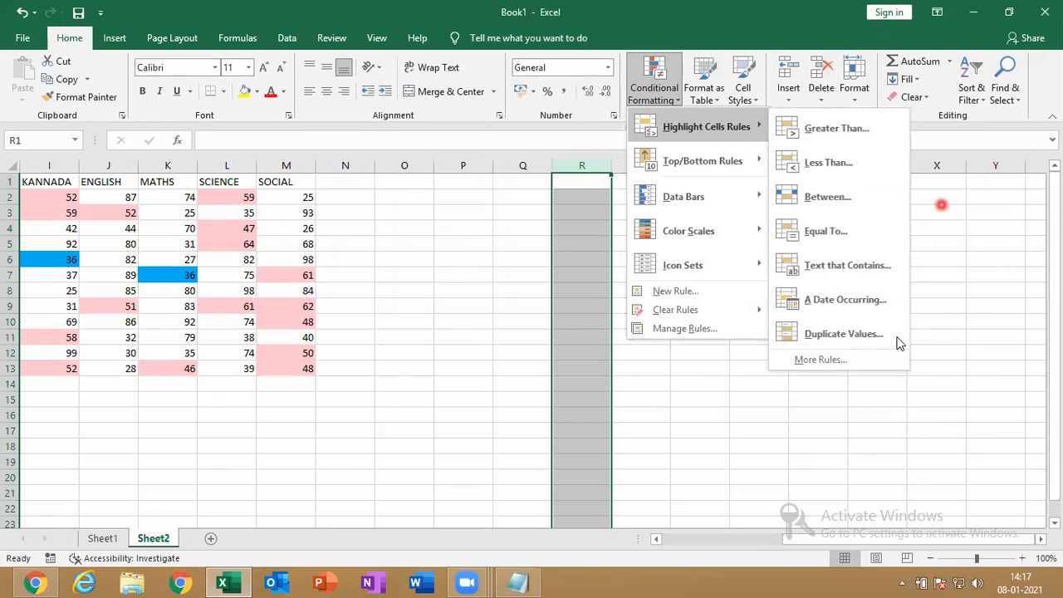
click(855, 269)
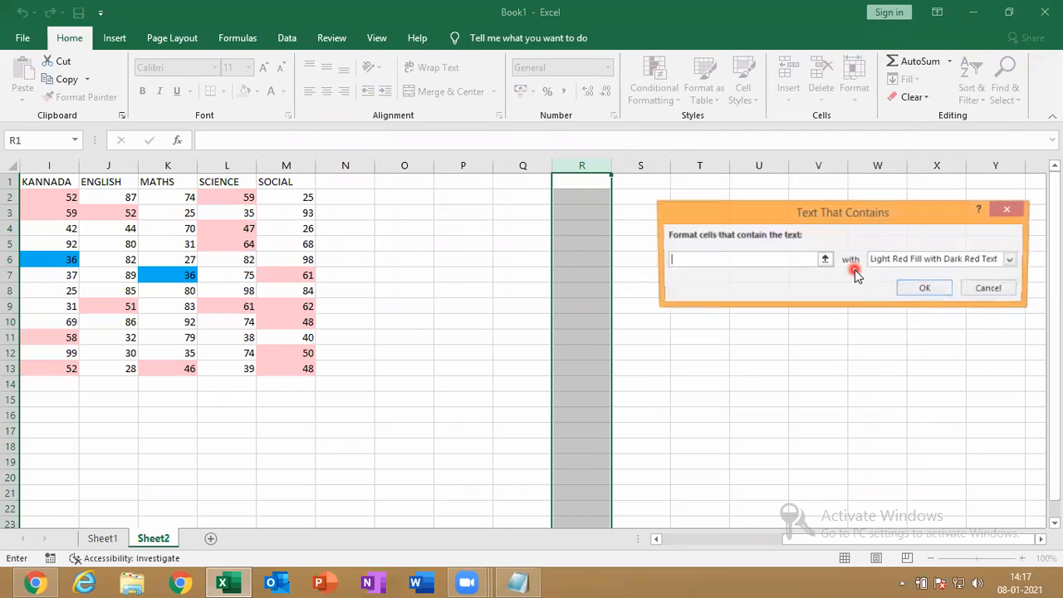
click(903, 263)
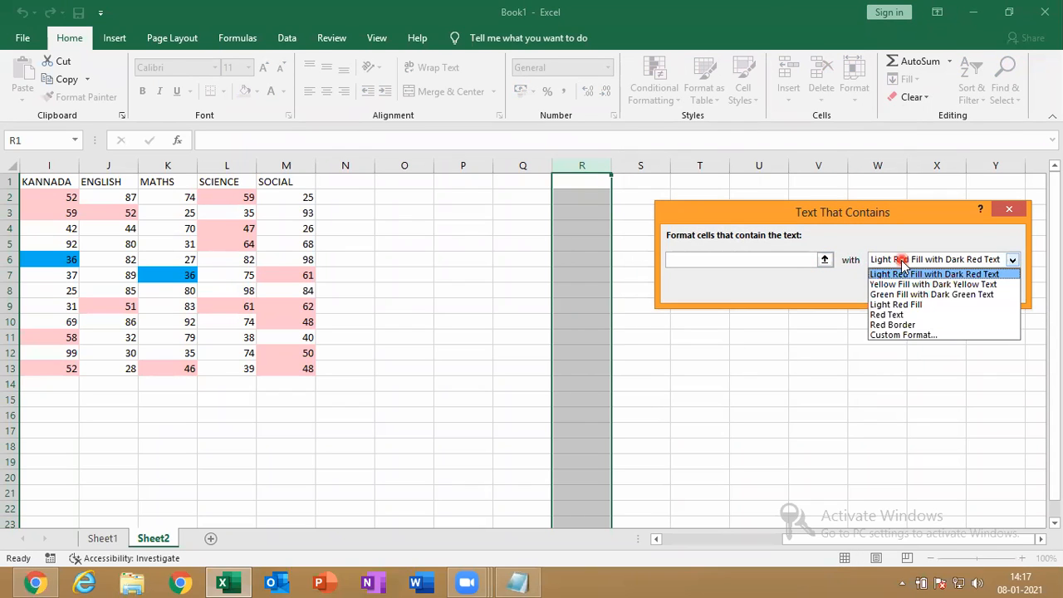
click(761, 263)
click(758, 264)
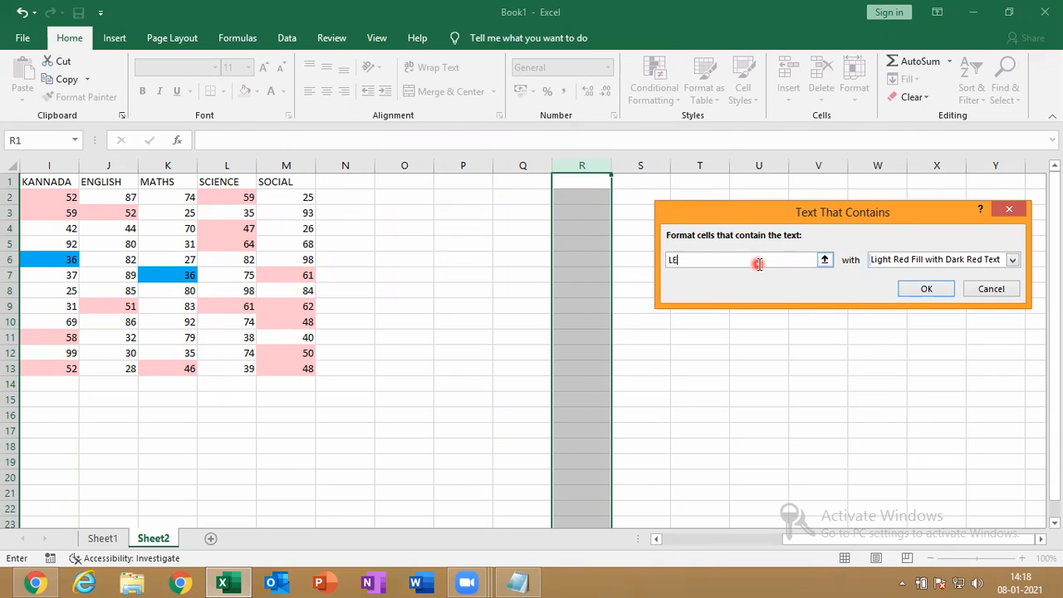
click(932, 259)
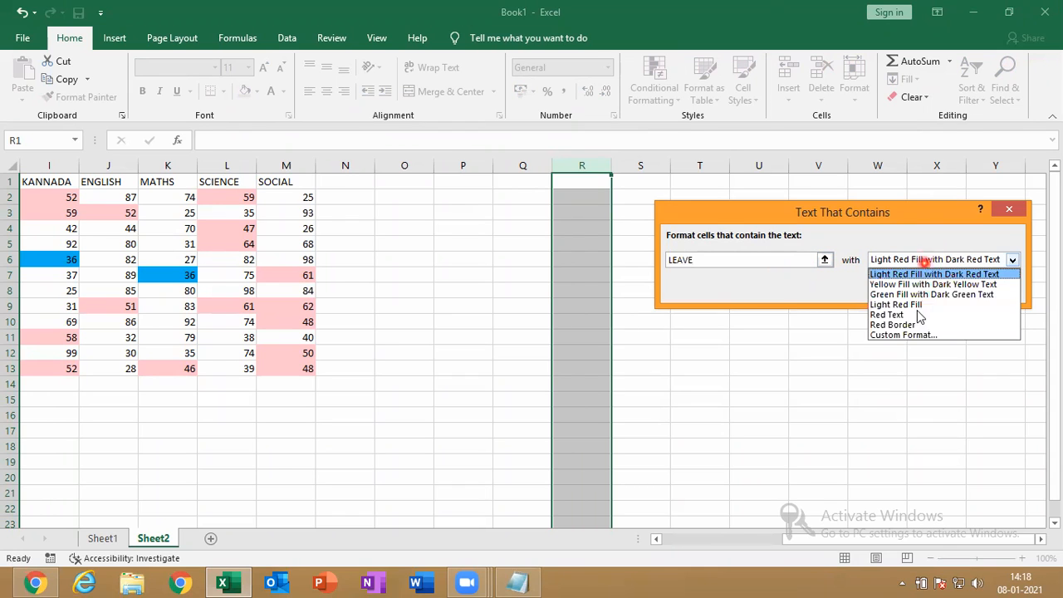
click(914, 338)
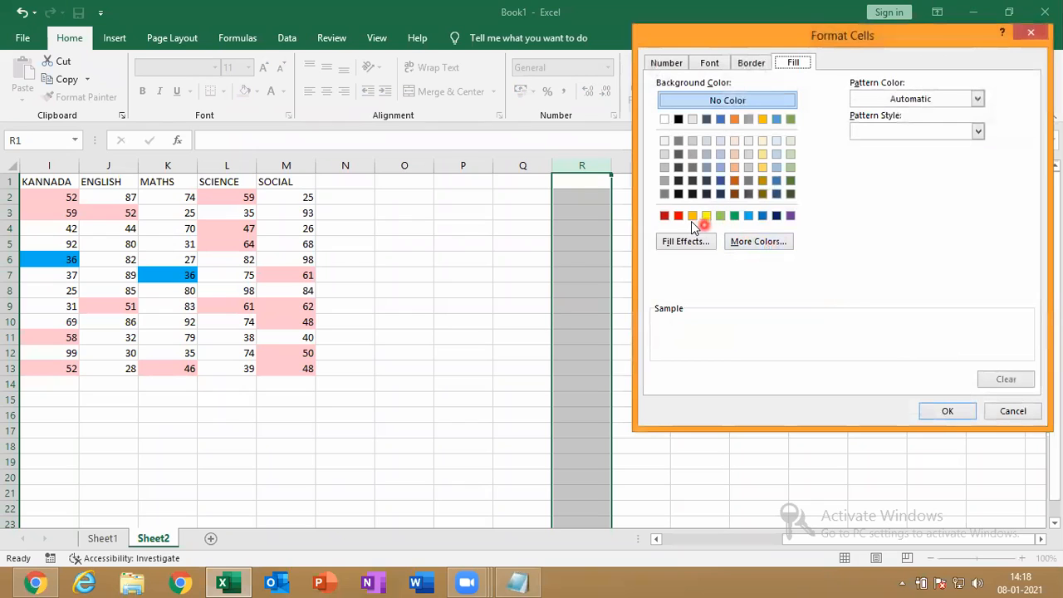
click(692, 218)
click(952, 410)
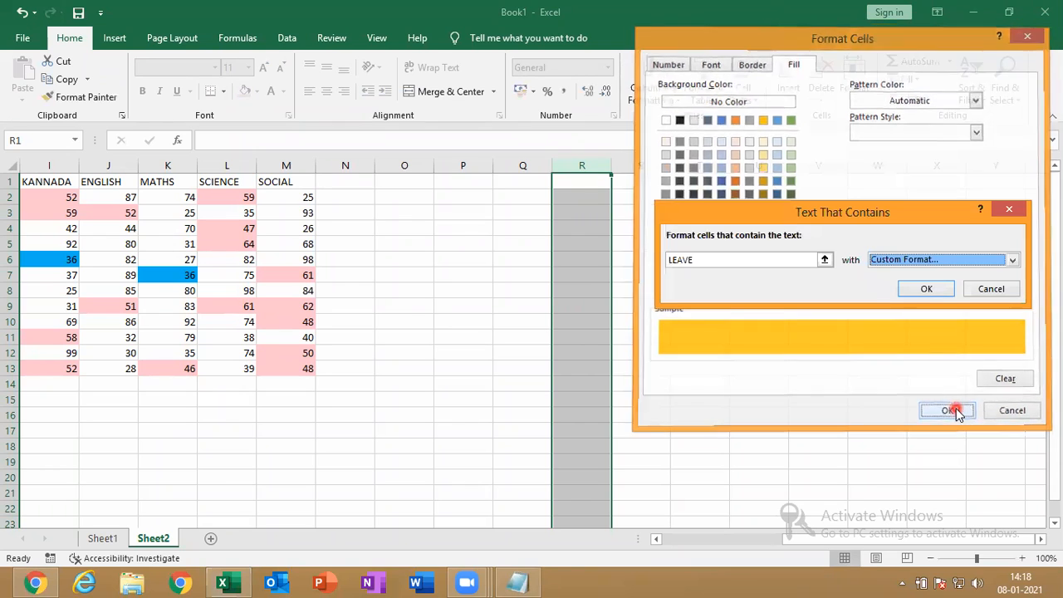
click(918, 290)
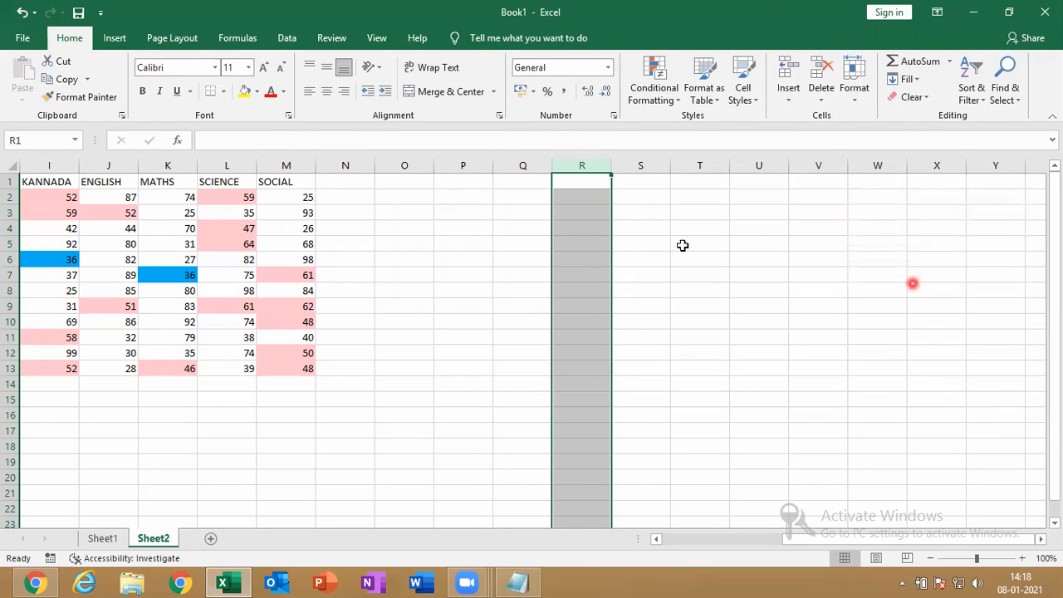
Enter ABSENT, PRESENT, LEAVE and ABSENT in R1 to R4
text(ABSENT)
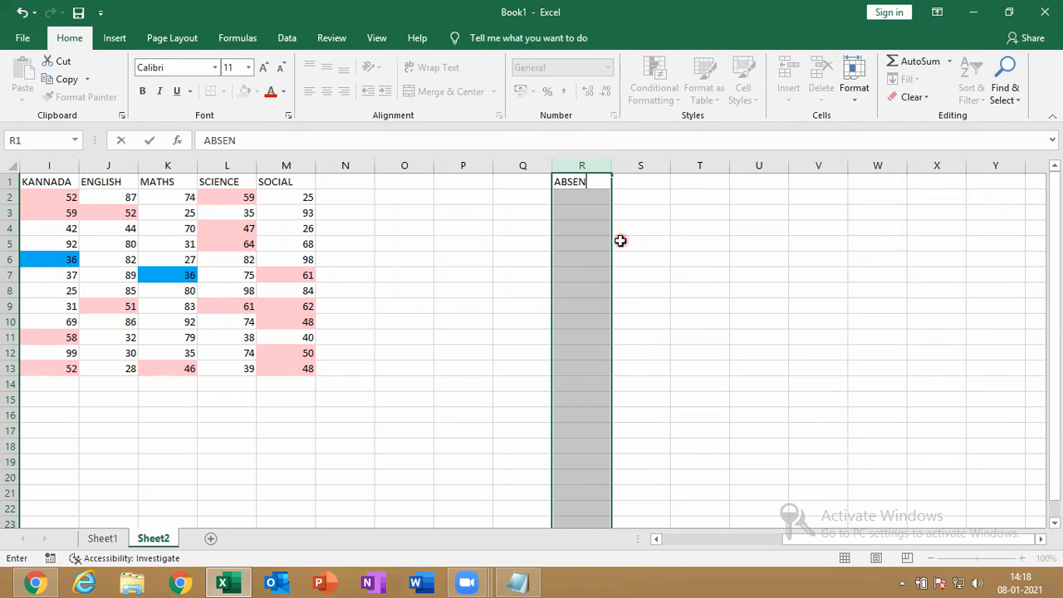
key(Return)
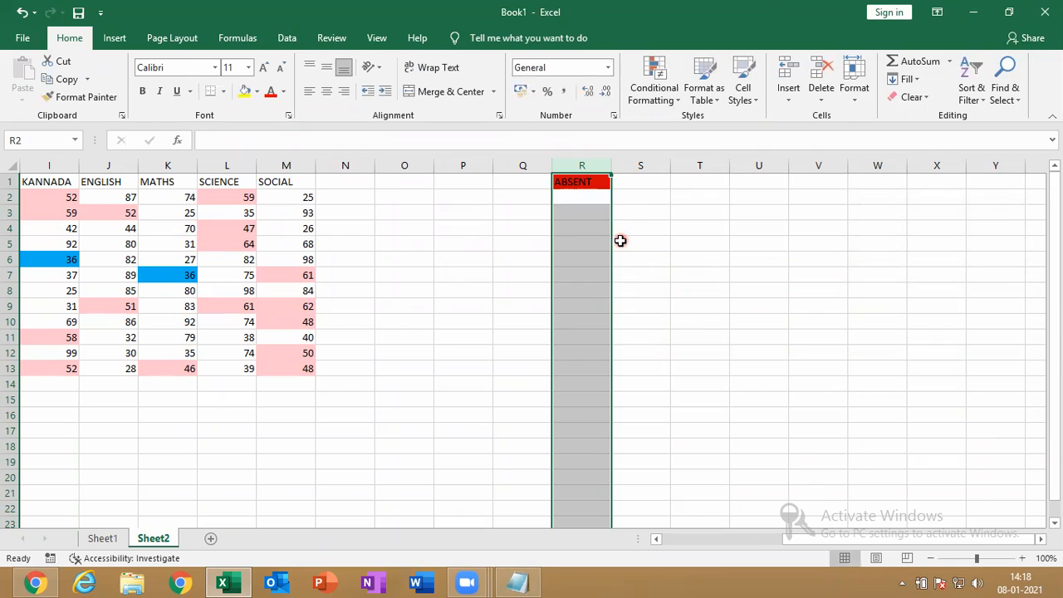
text(PRESENT)
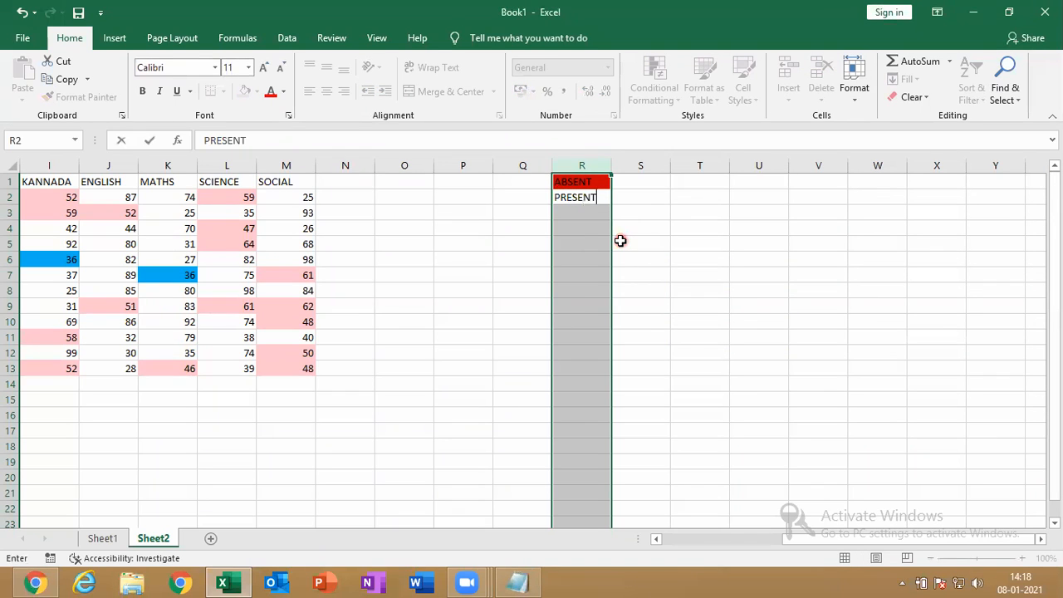
key(Return)
text(LEAVE)
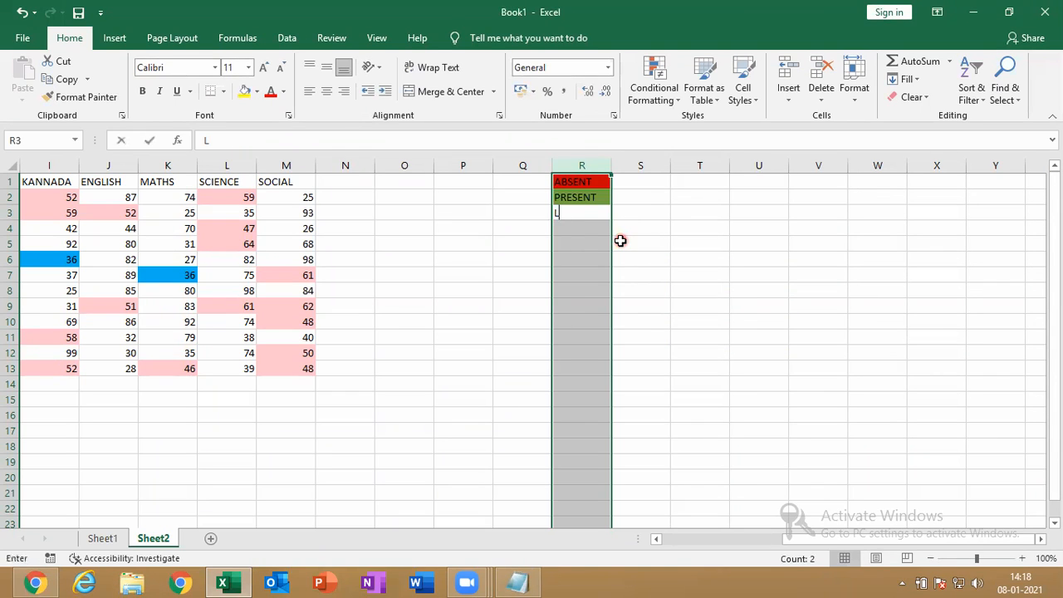
key(Return)
text(ABSENT)
key(Return)
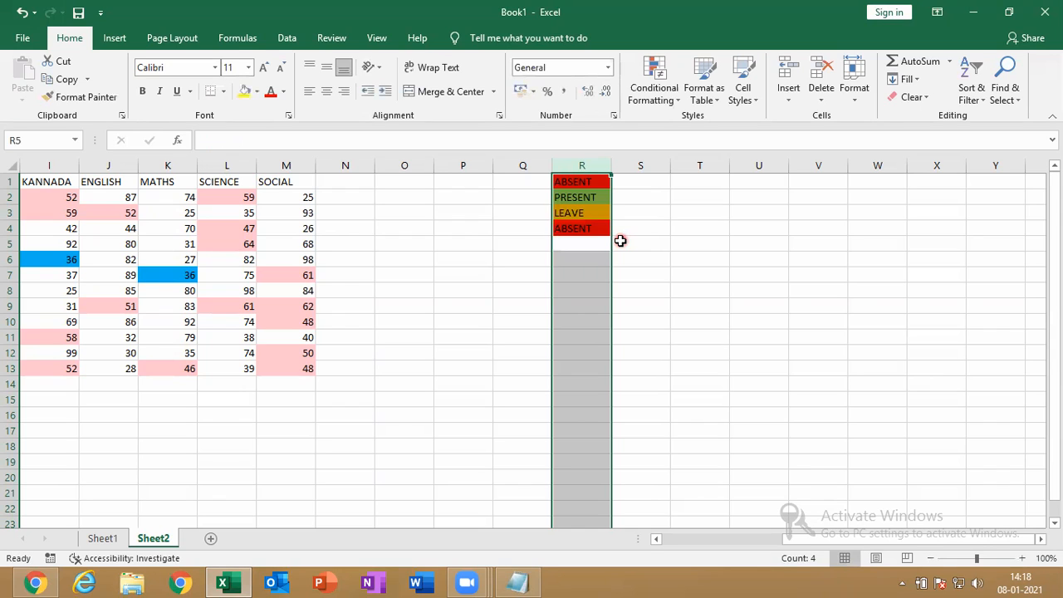
Enter PRESENT, LEAVE, LEAVE, PRESENT, ABSENT in R5 to R9, then reselect column R
text(PRESENT)
key(Return)
text(LEAVE)
key(Return)
text(L)
key(Return)
text(P)
key(Return)
text(ABSENT)
key(Return)
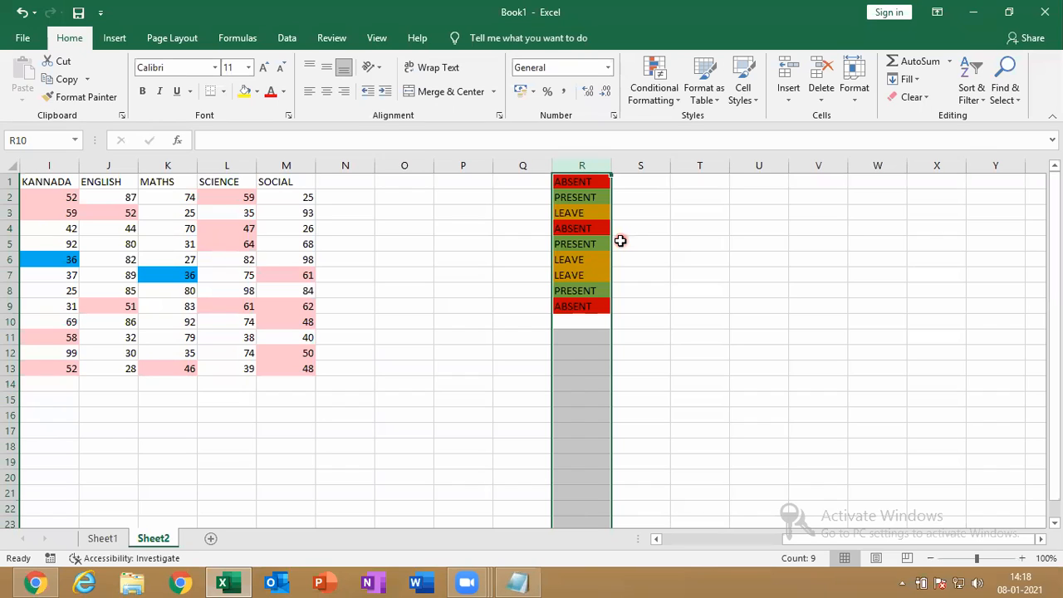
click(547, 260)
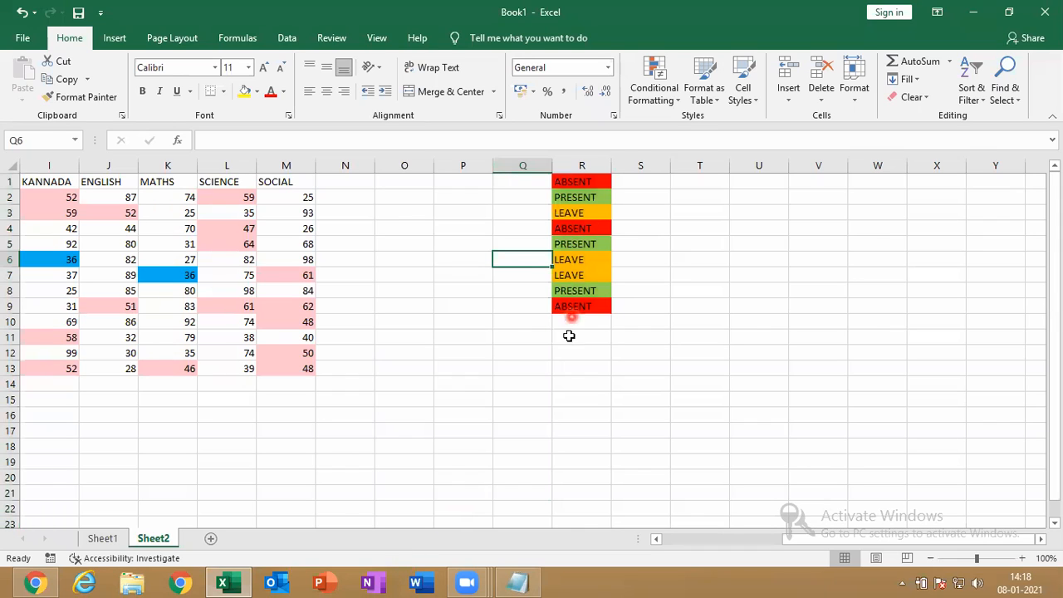
click(581, 161)
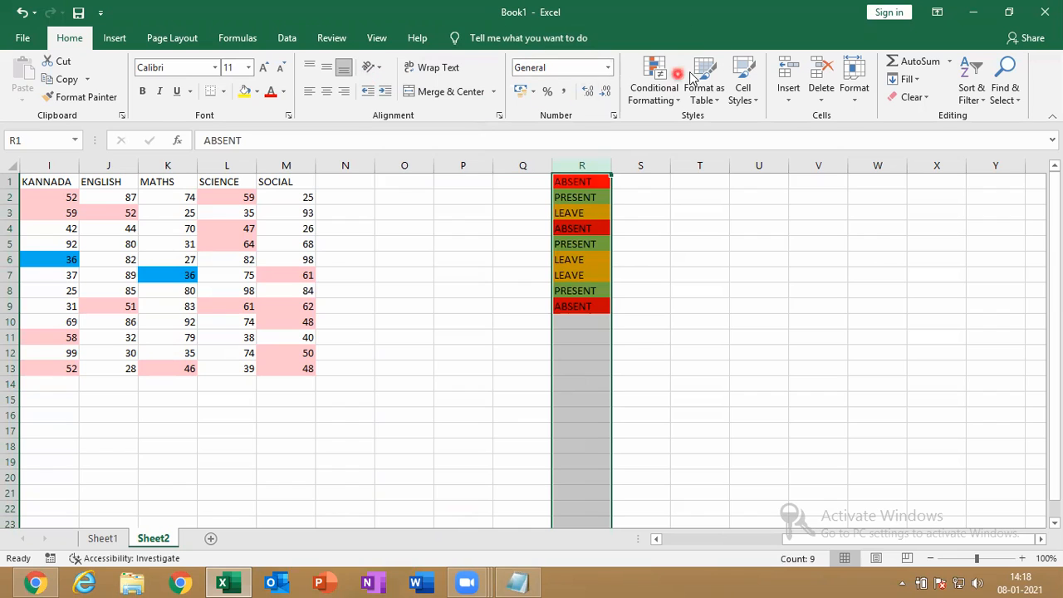
Apply List data validation to column R with source ABSENT,PRESENT,LEAVE
click(664, 83)
mouse_move(758, 146)
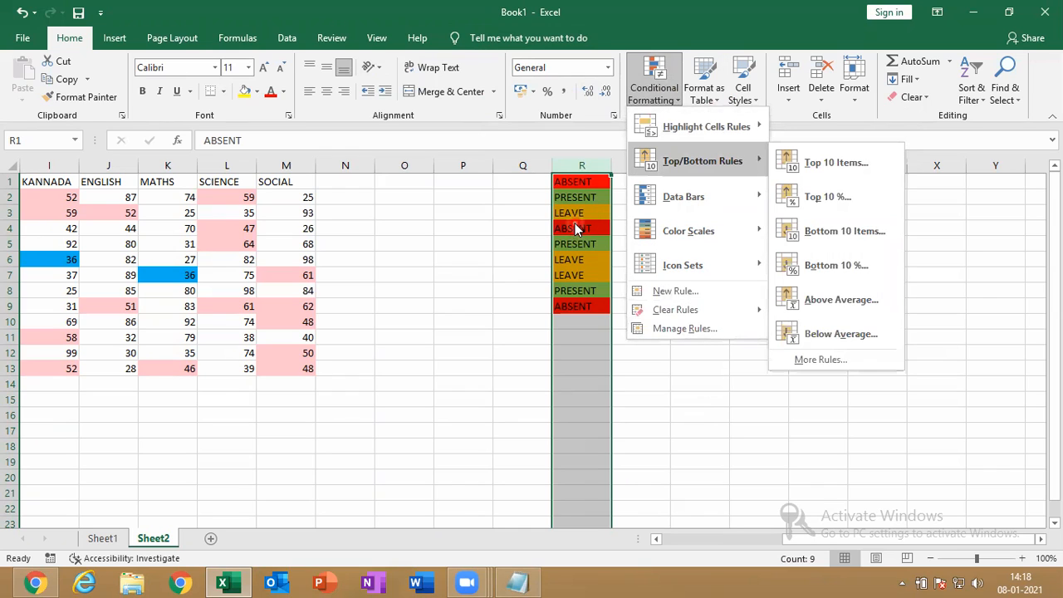
click(575, 133)
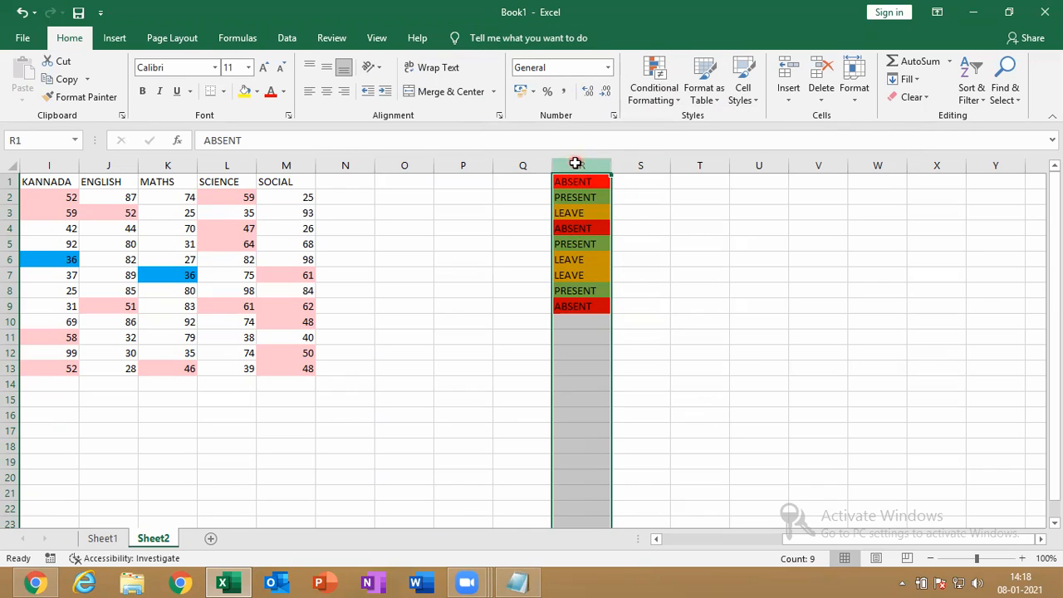
click(288, 40)
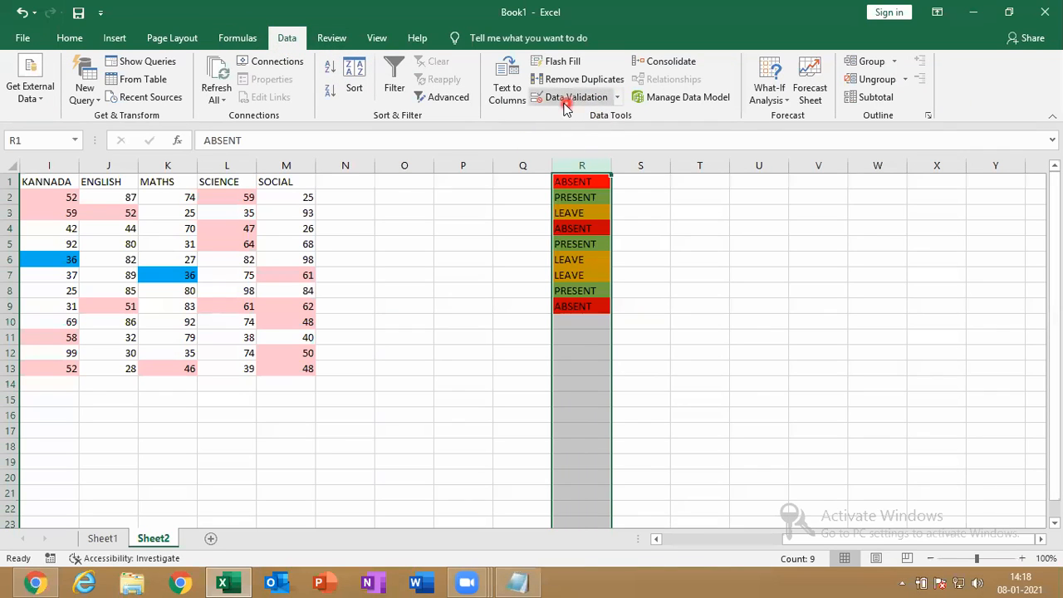
click(619, 98)
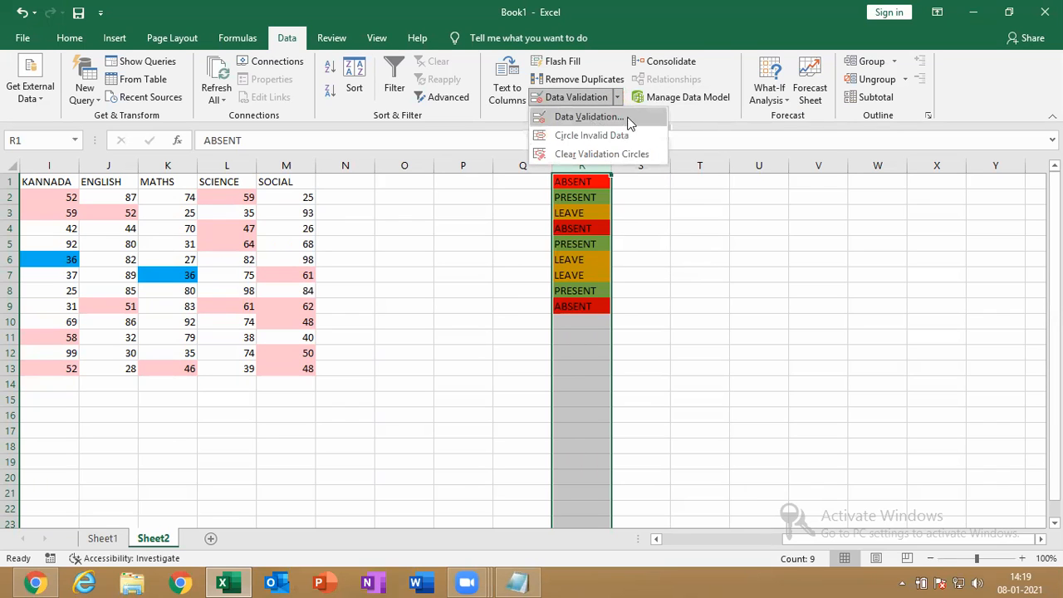
click(604, 121)
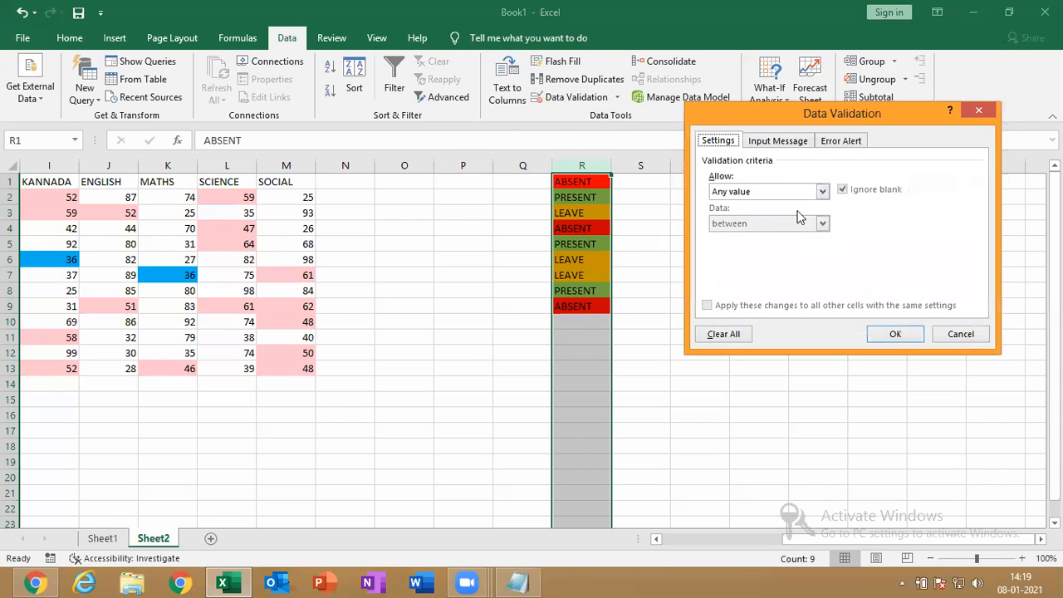
click(739, 192)
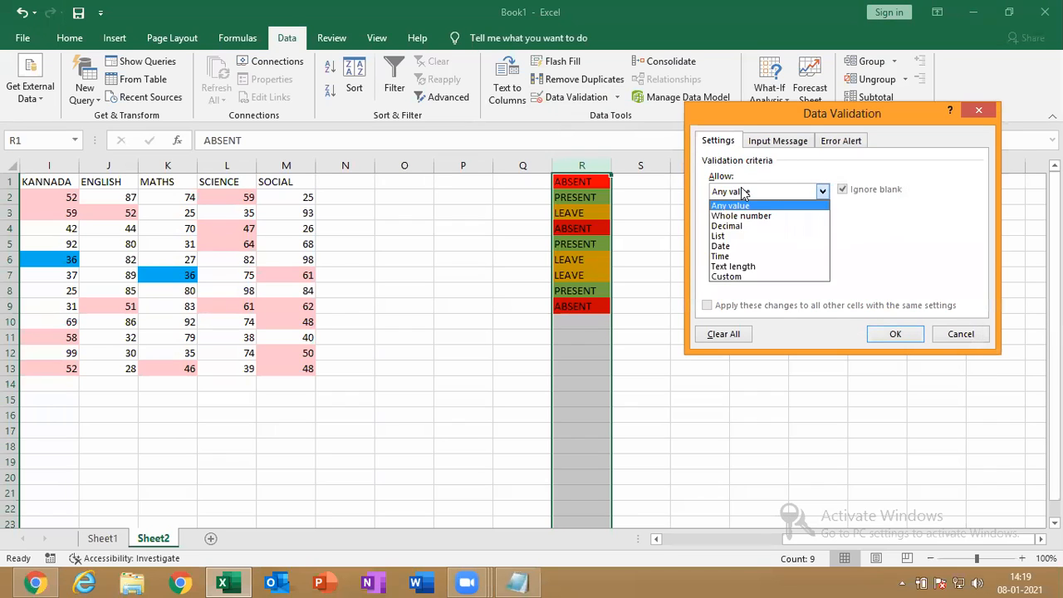
click(738, 236)
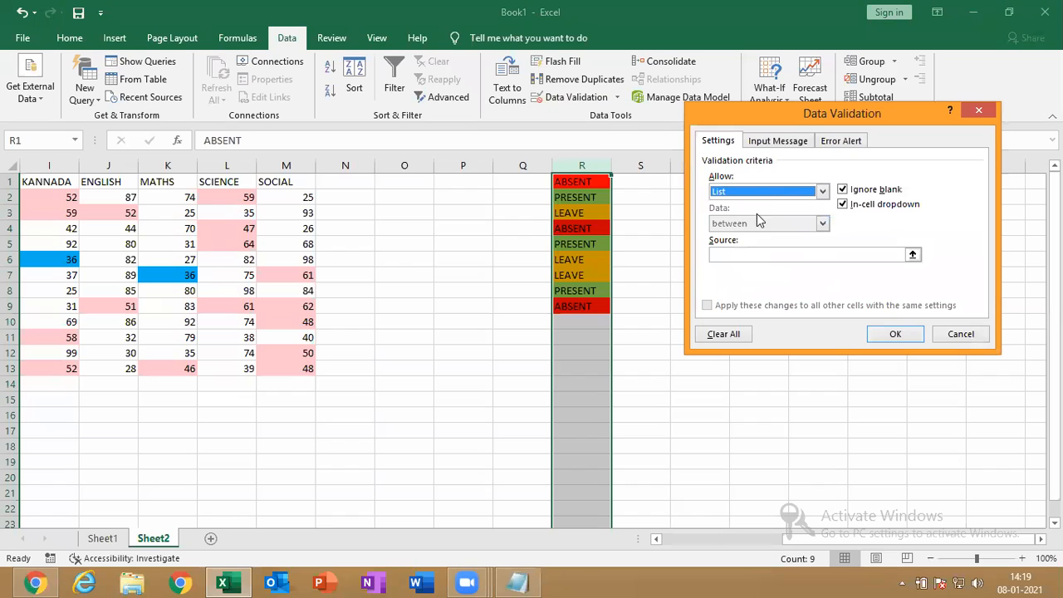
click(758, 255)
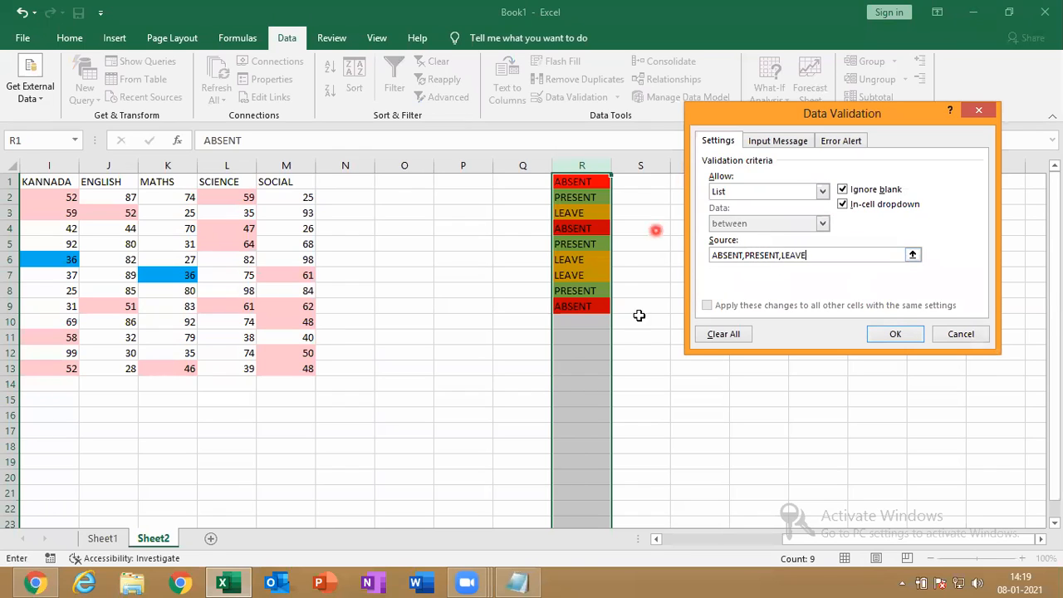
click(900, 335)
Try R11's dropdown choices, settle on LEAVE, then reselect column R
click(585, 337)
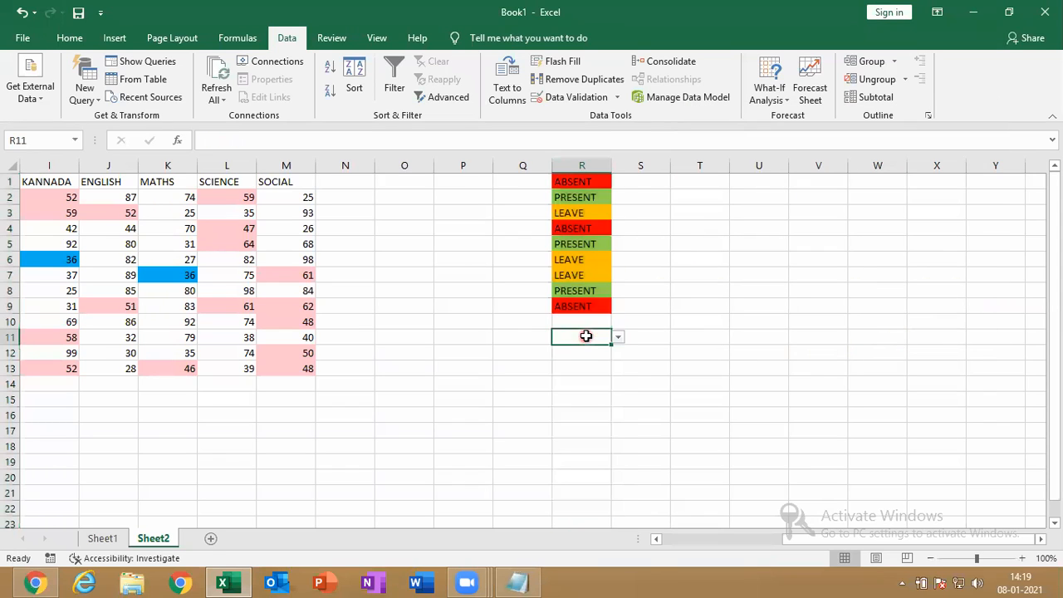
click(620, 340)
click(594, 359)
click(618, 337)
click(617, 349)
click(618, 341)
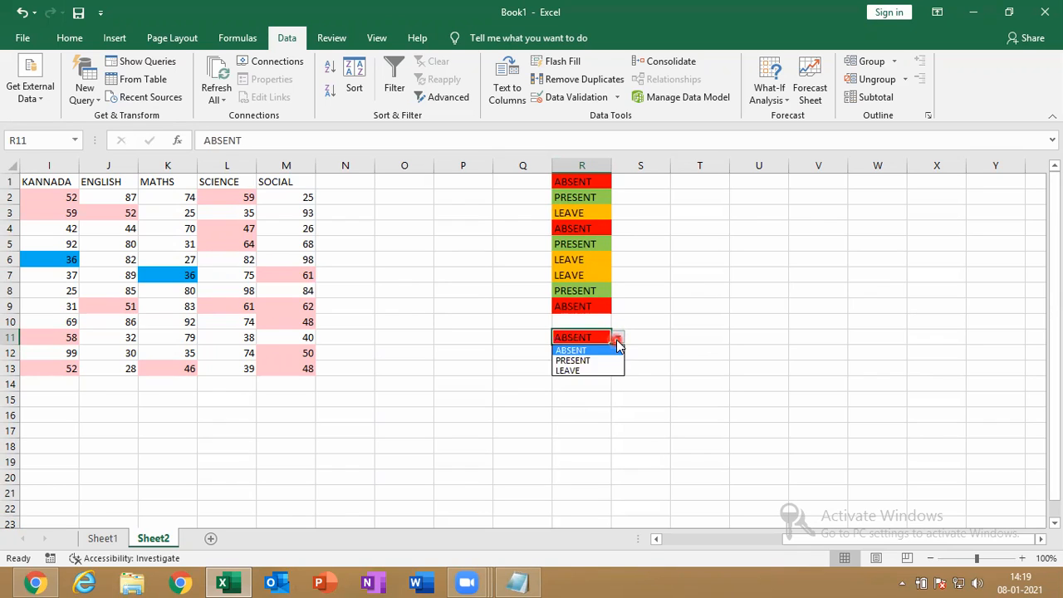
click(598, 373)
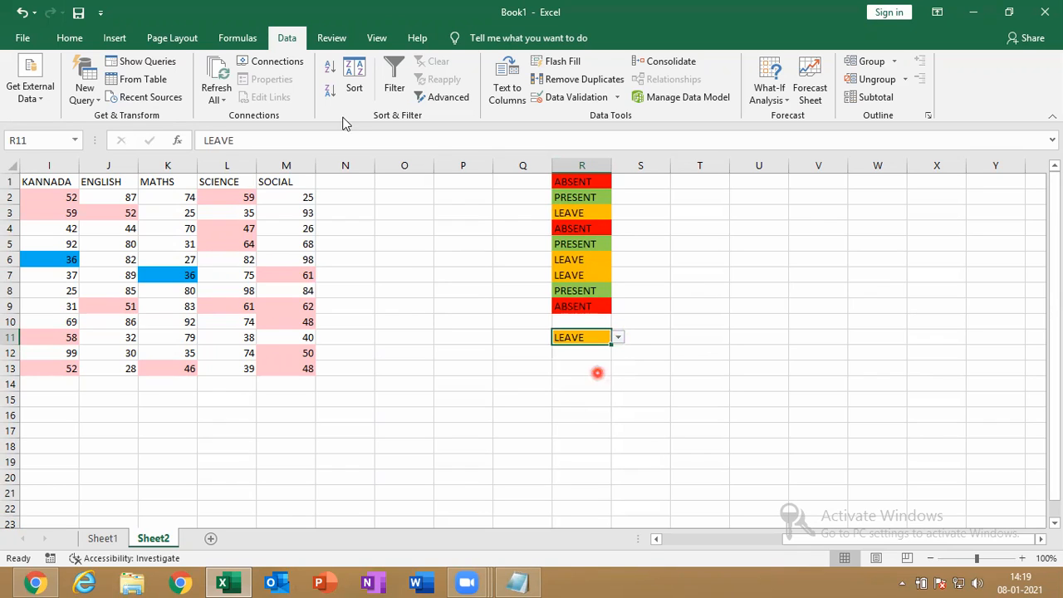
click(566, 103)
click(582, 165)
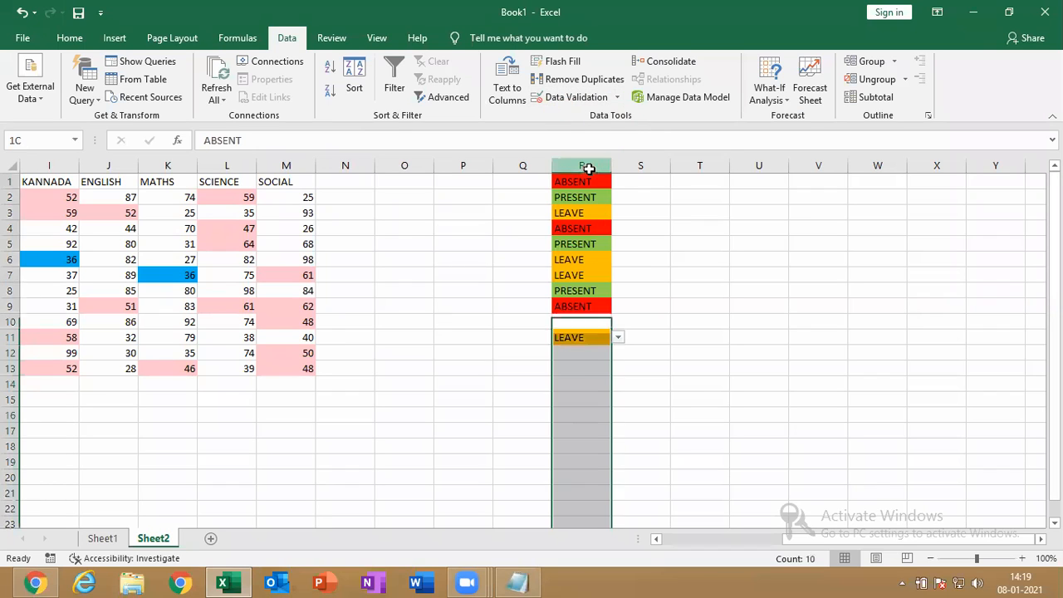
click(559, 98)
click(790, 193)
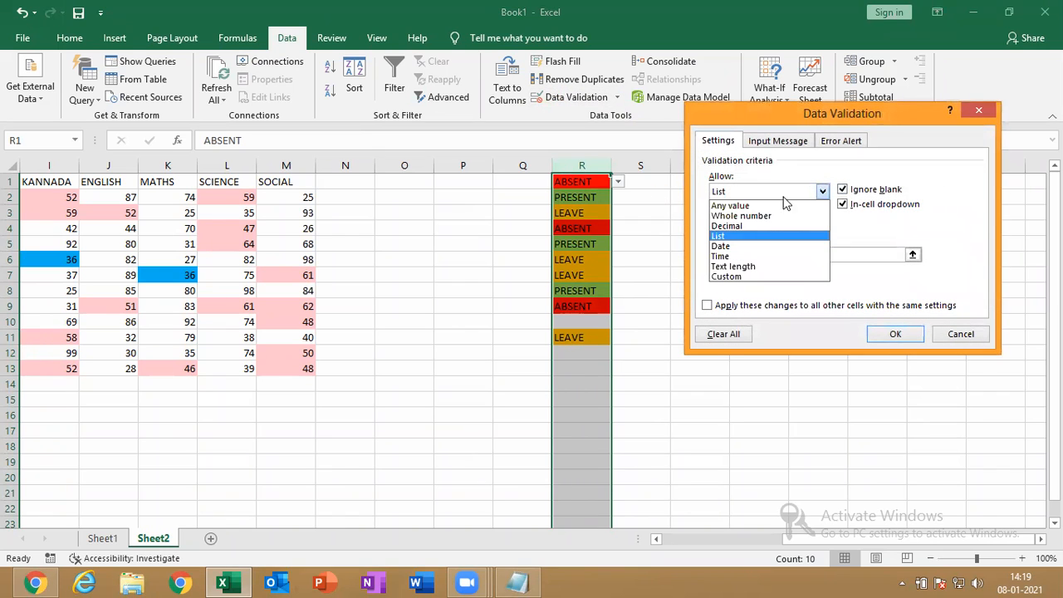
click(718, 236)
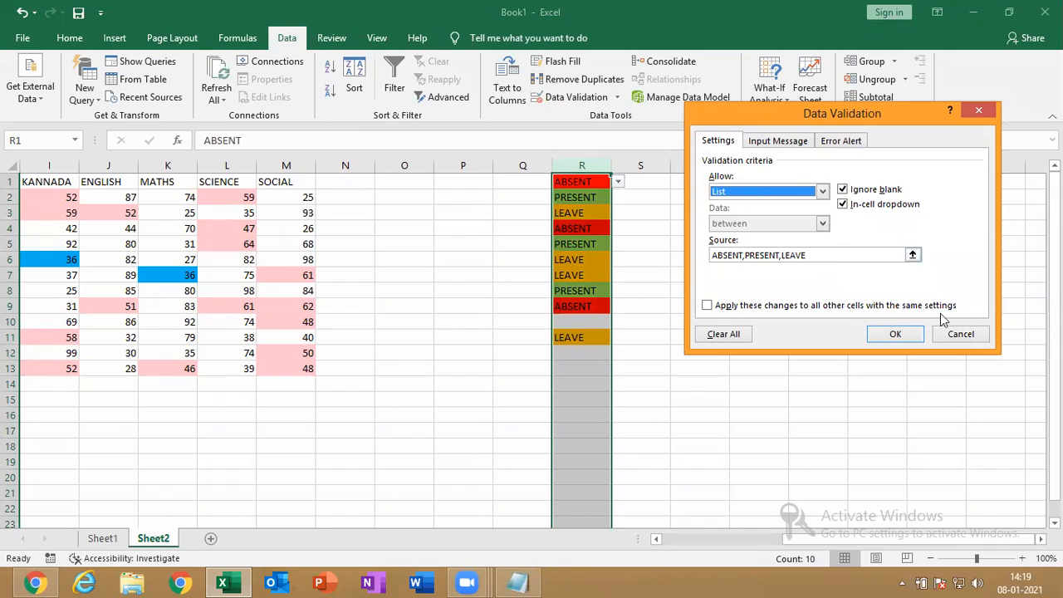
click(977, 110)
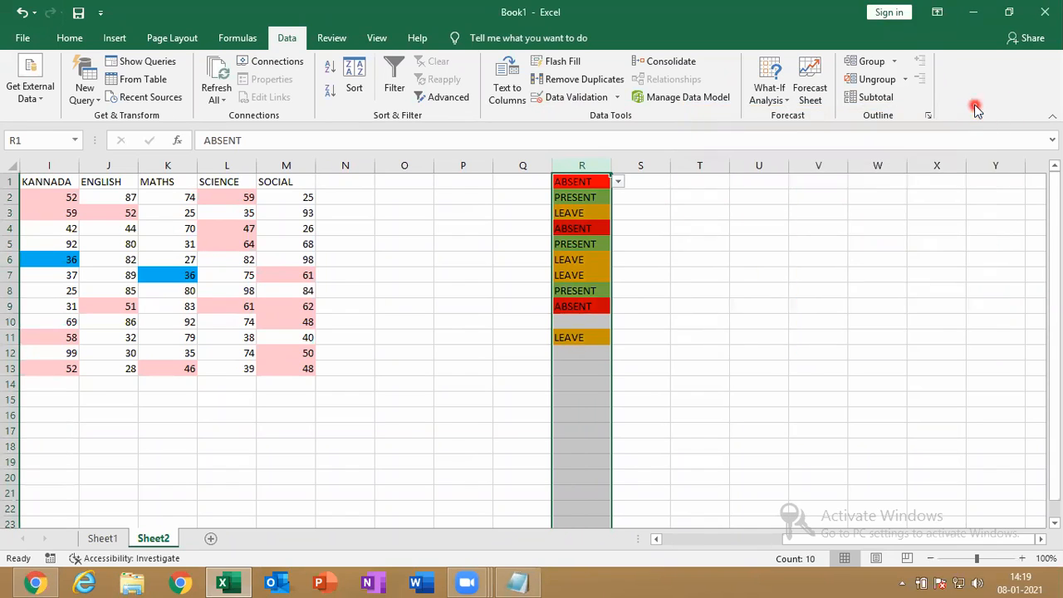
click(658, 579)
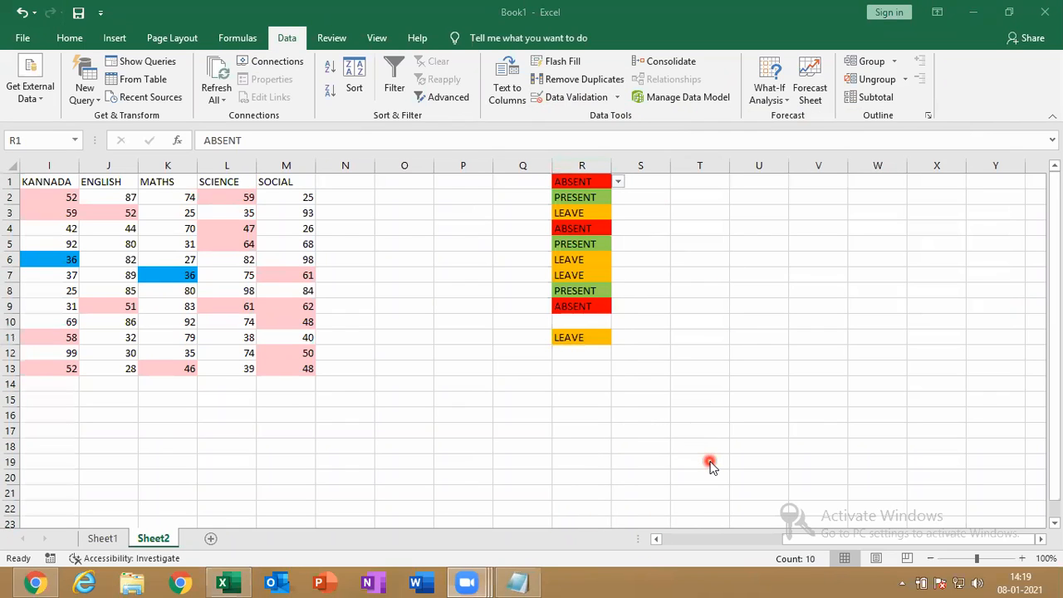
click(581, 163)
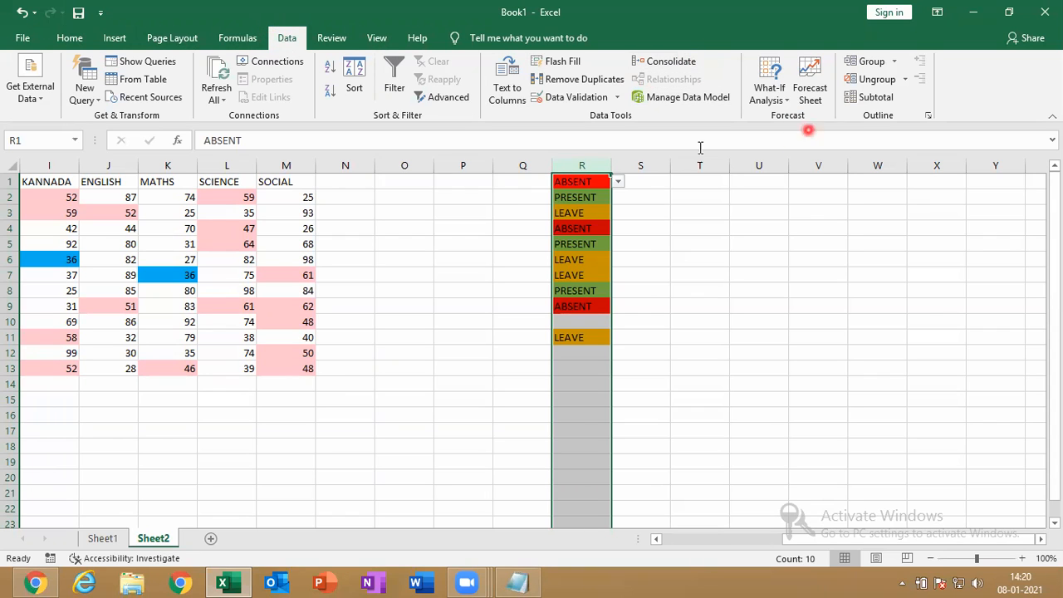
click(568, 100)
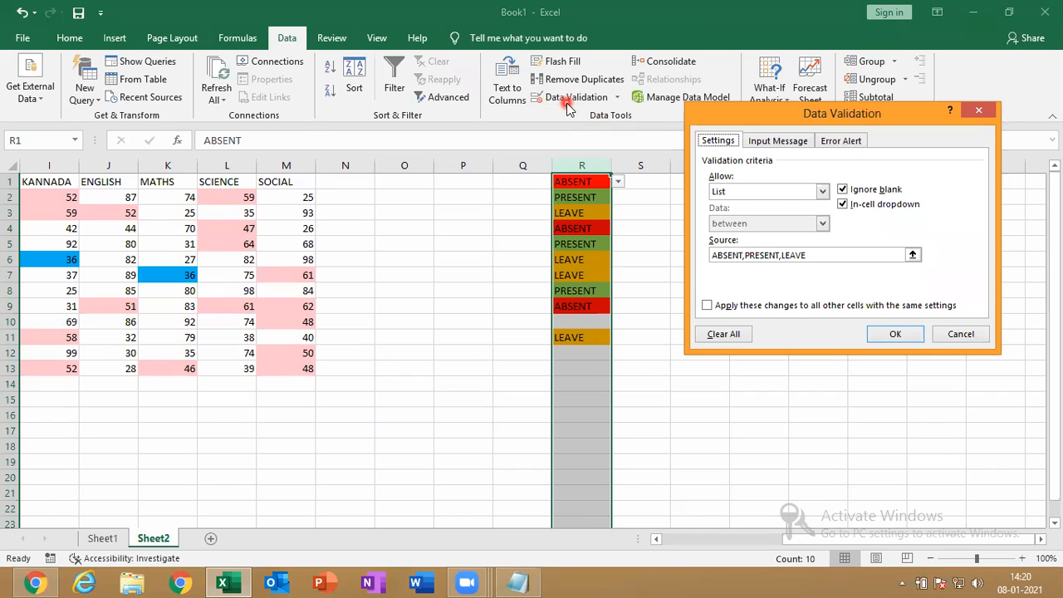
click(975, 109)
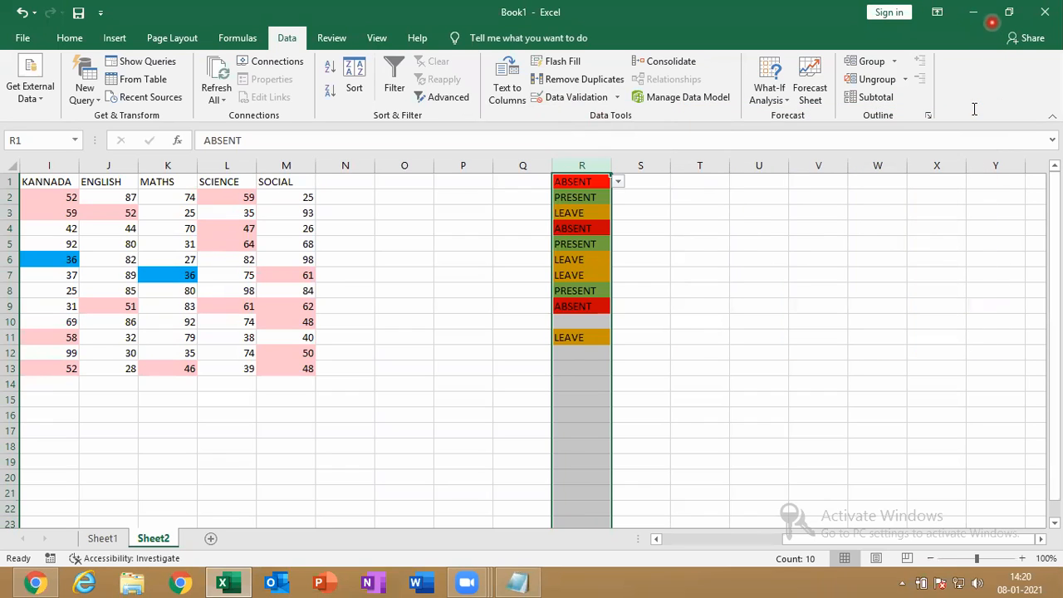
click(992, 15)
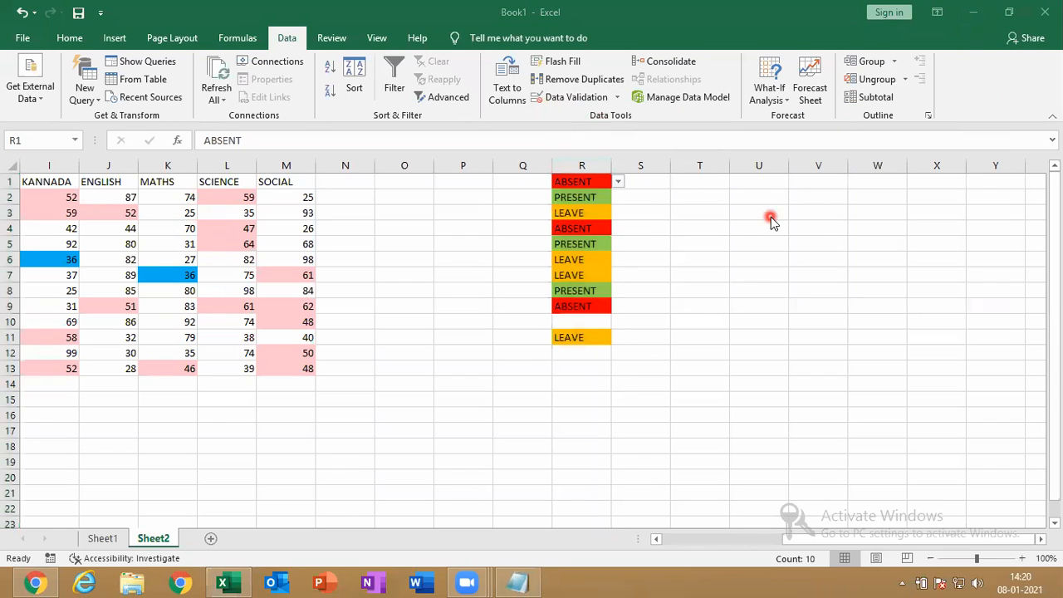
Select column T and add a Text That Contains rule filling ABSENT cells red
click(710, 162)
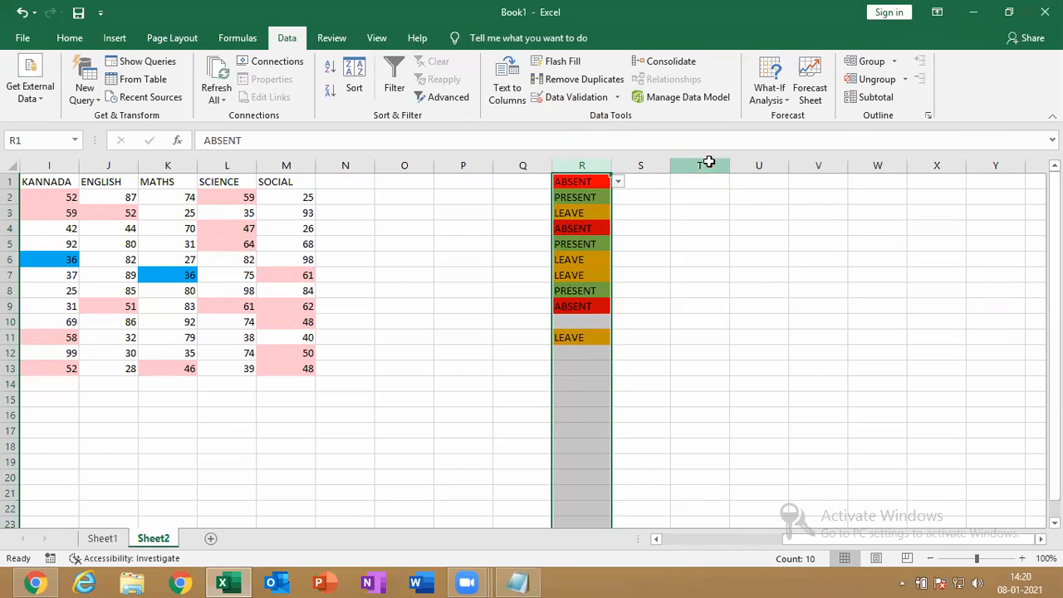
click(708, 162)
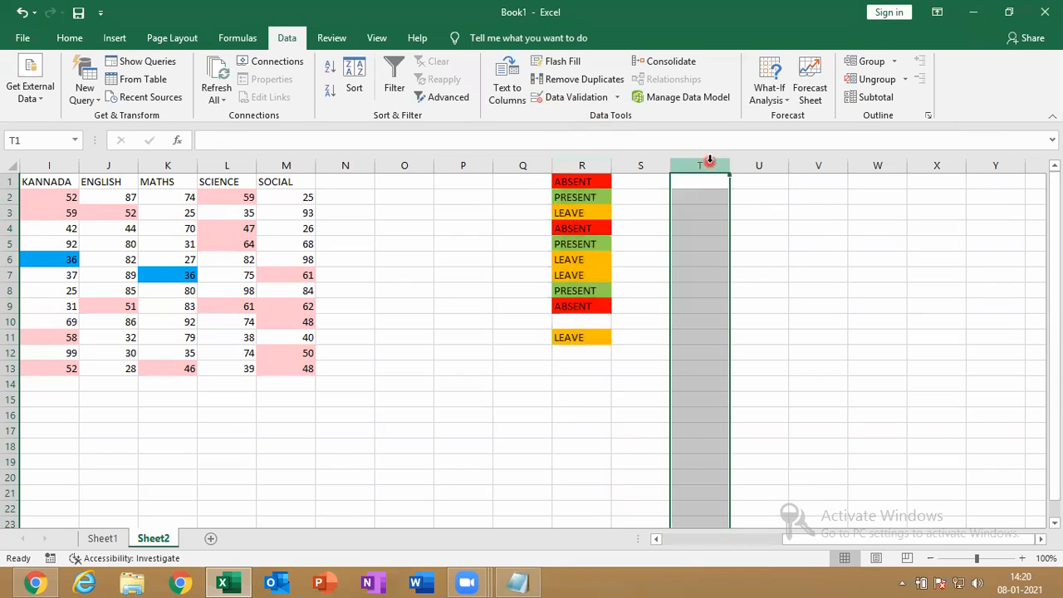
click(70, 37)
click(664, 94)
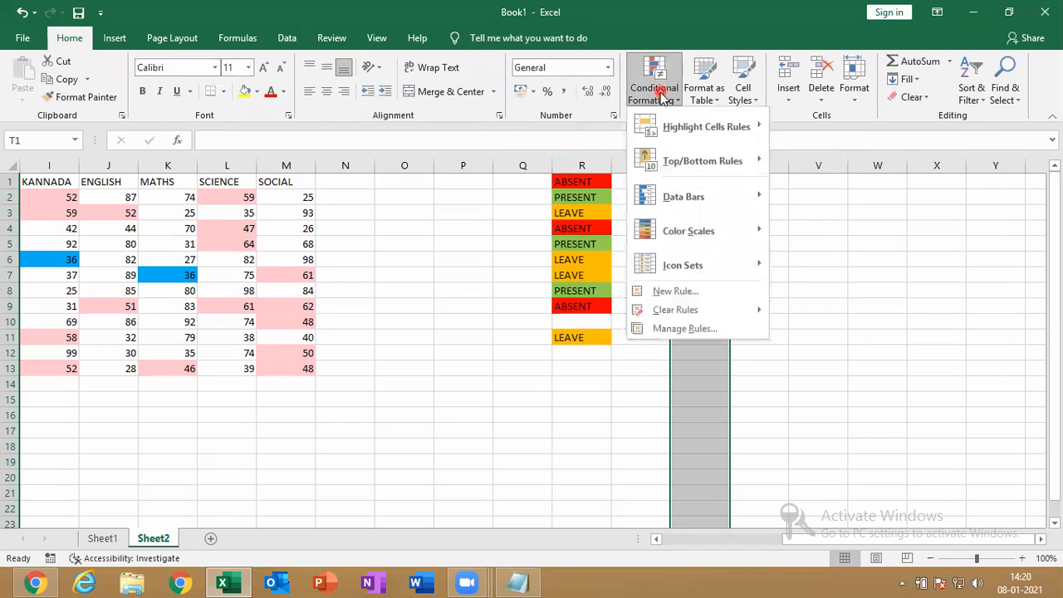
mouse_move(732, 124)
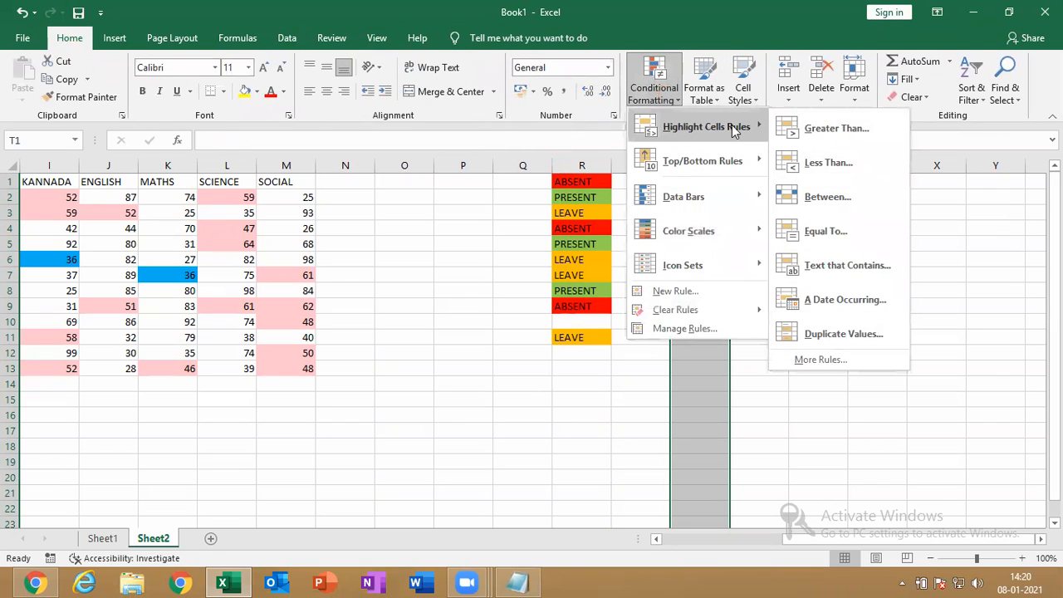
click(850, 260)
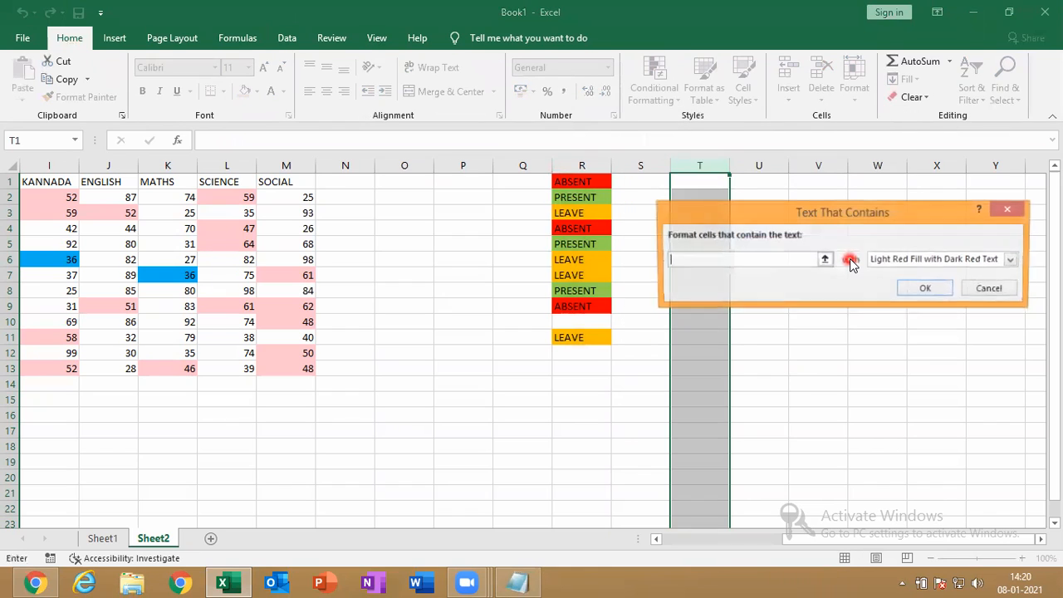
text(ABSENT)
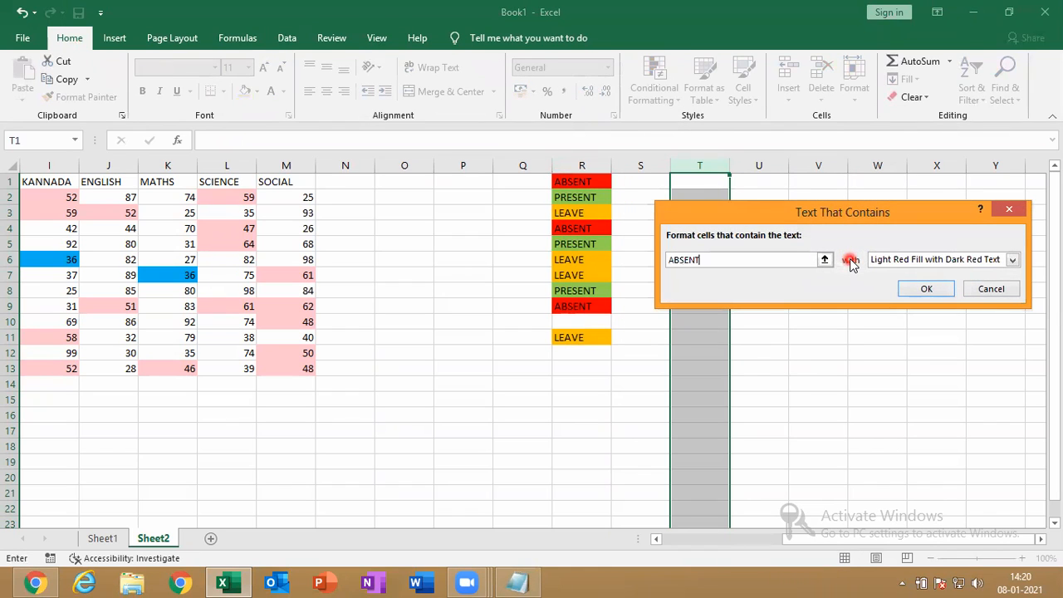
click(872, 258)
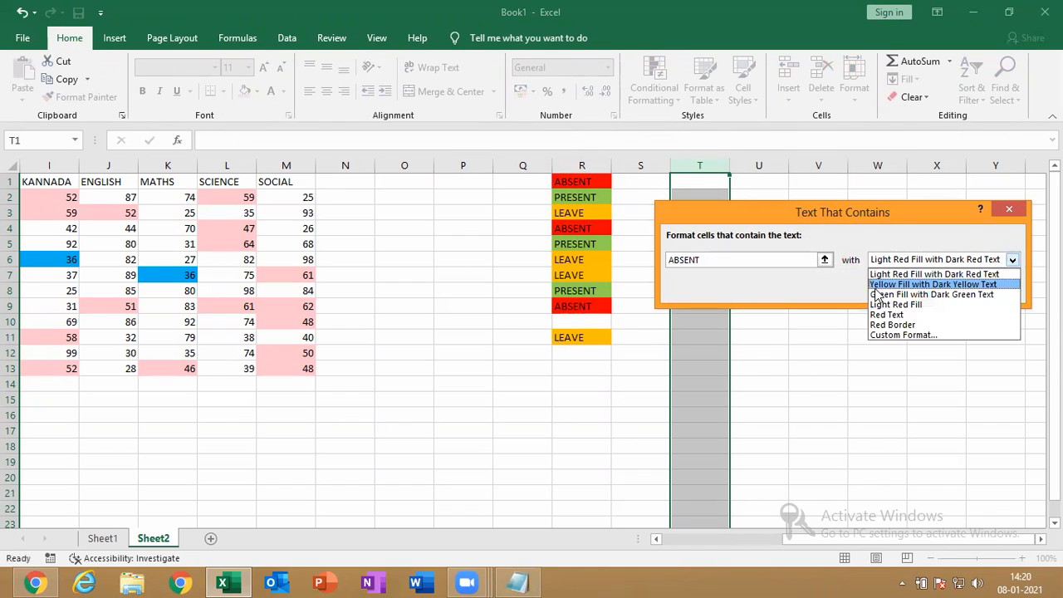
click(895, 335)
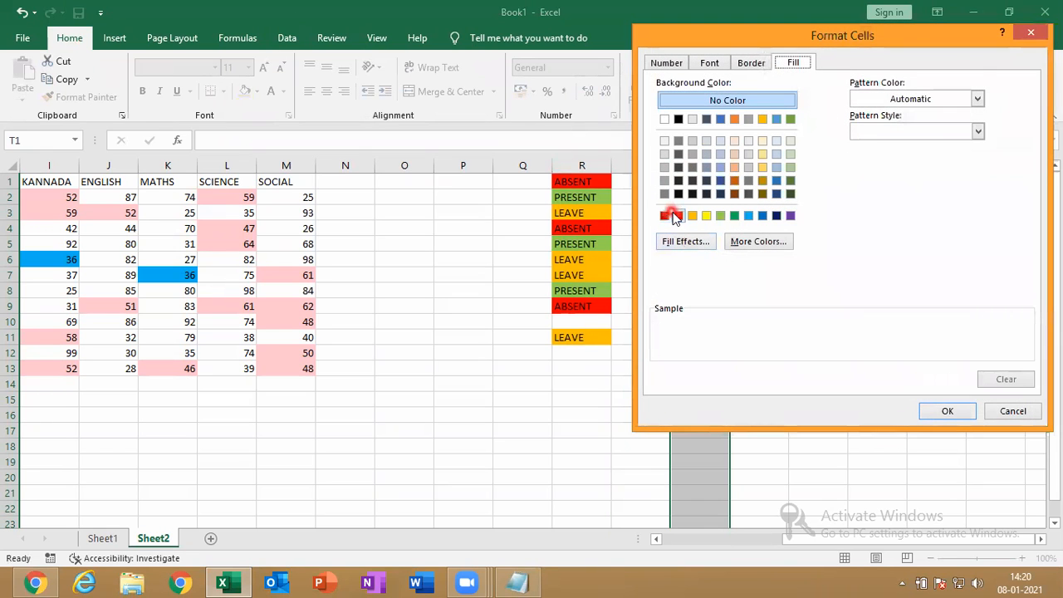
click(678, 216)
click(945, 410)
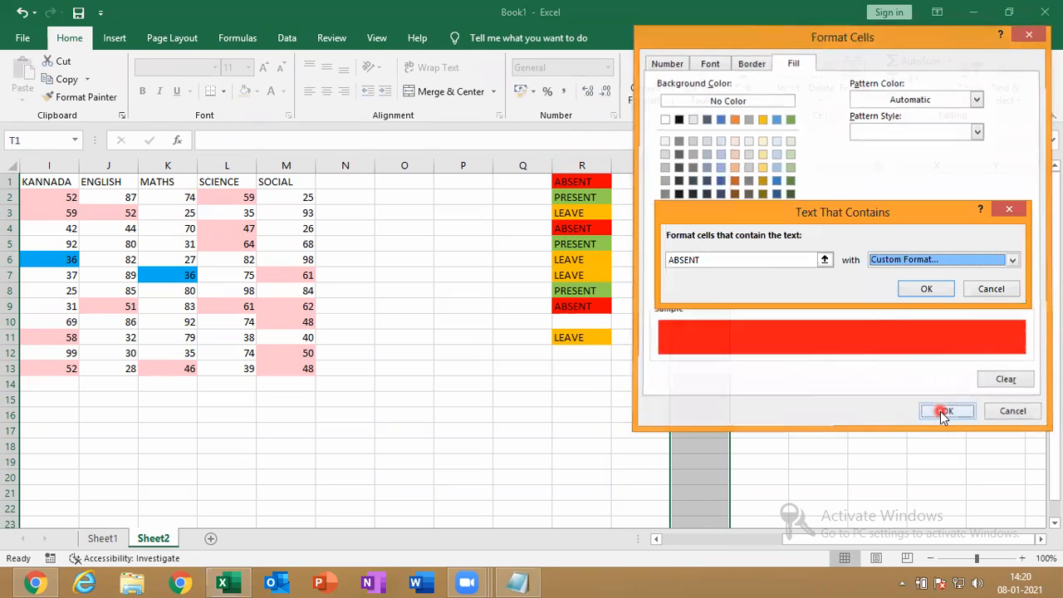
key(Return)
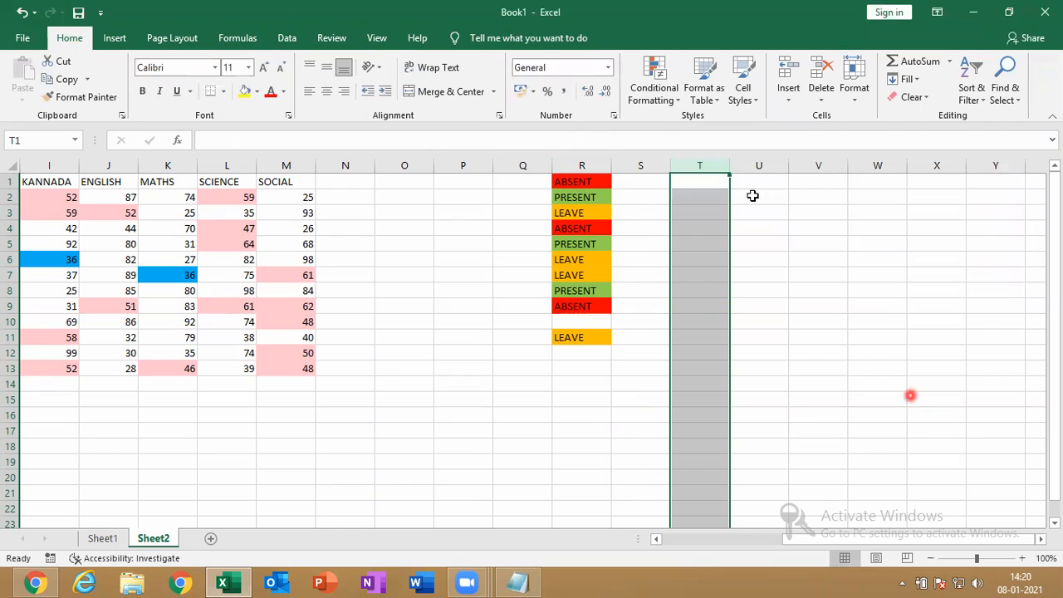
Add a column T rule giving cells containing 'PRE' (PRESENT) a green fill
click(666, 95)
mouse_move(739, 126)
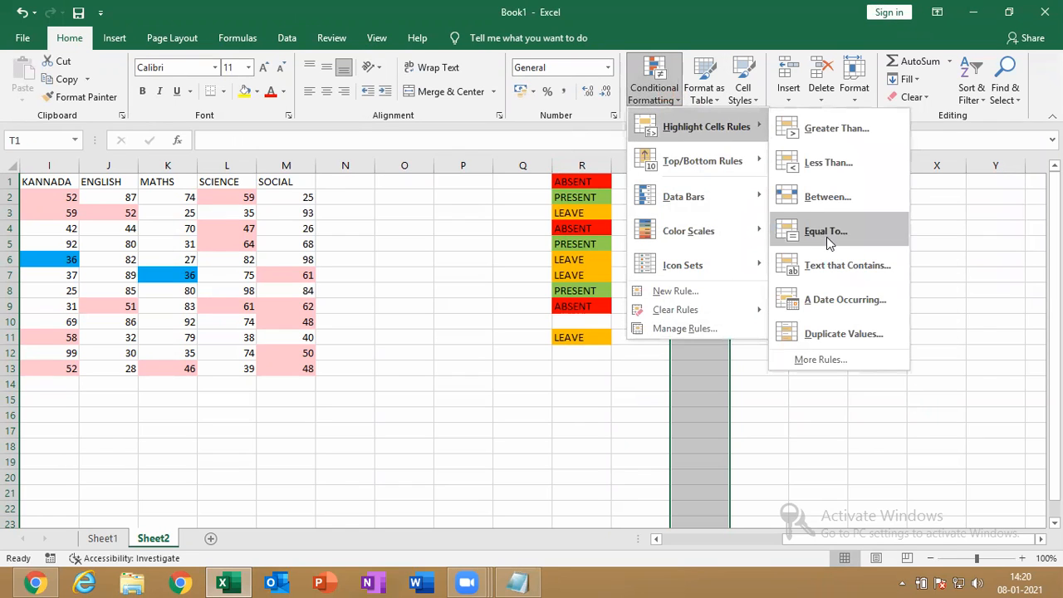
click(826, 265)
text(PRESENT)
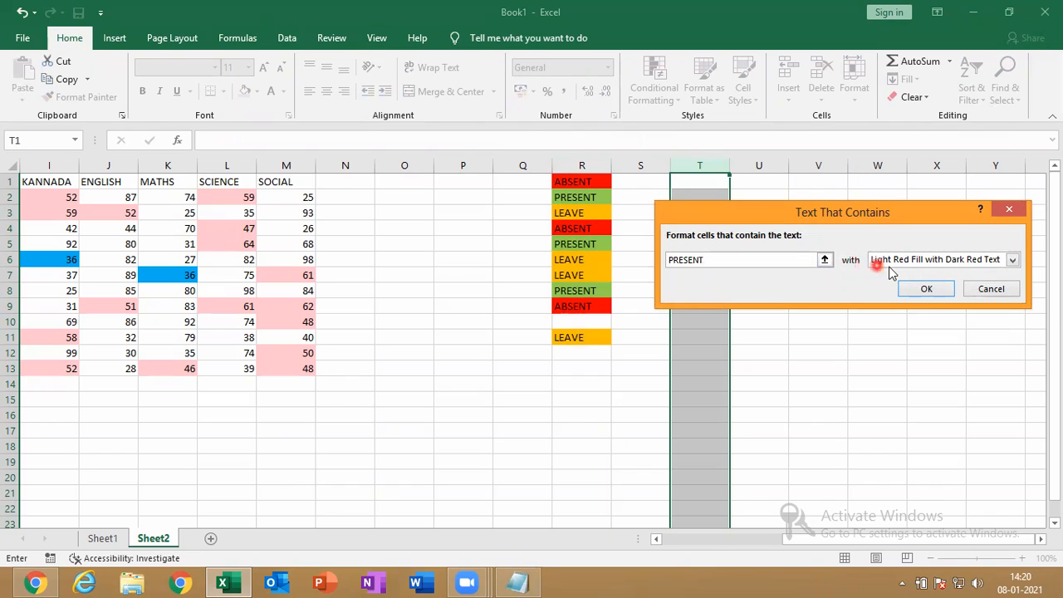
click(893, 267)
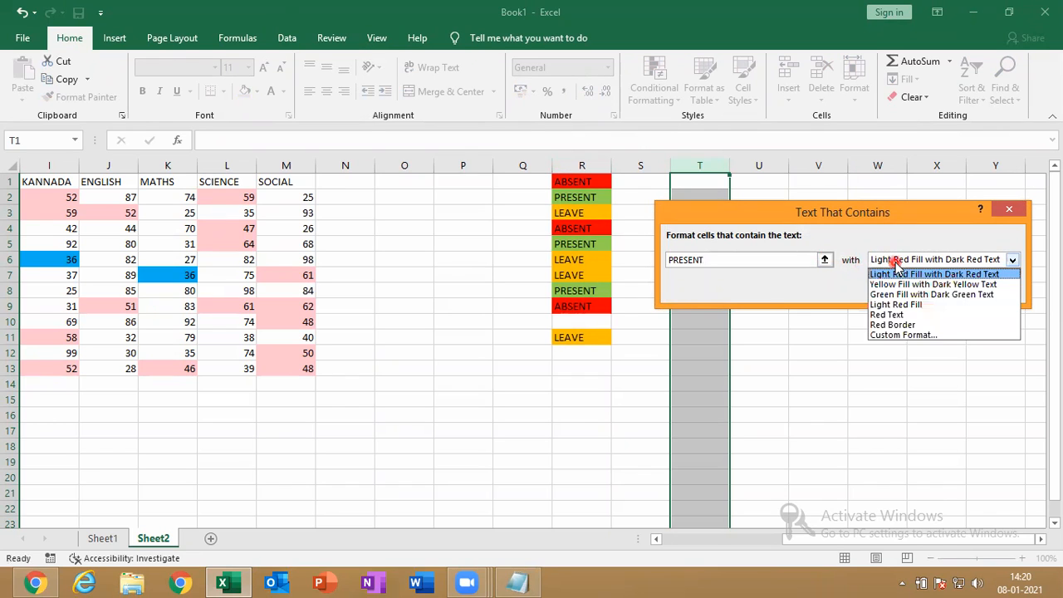
click(898, 335)
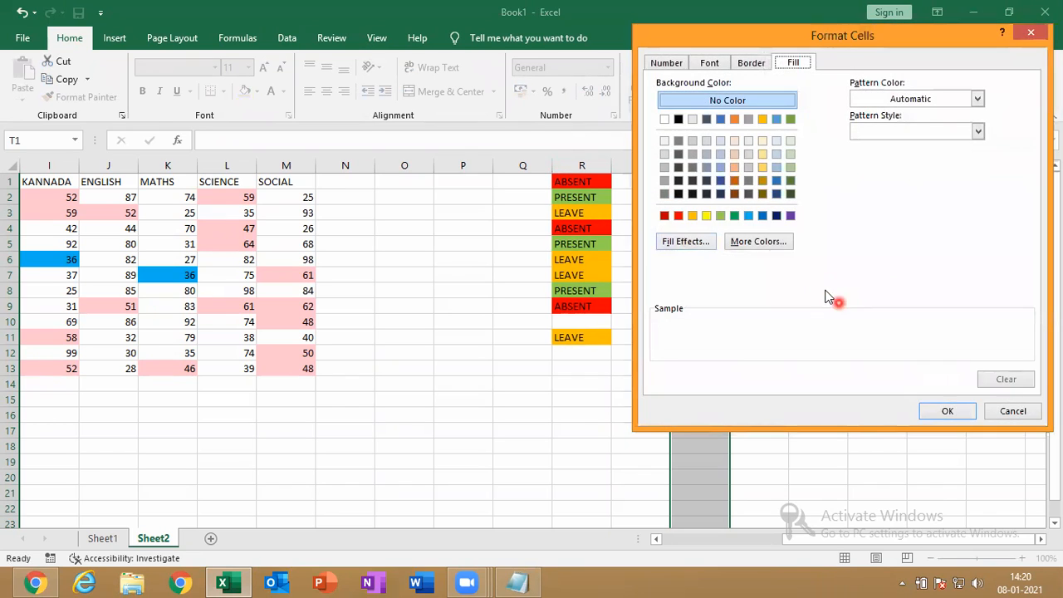
click(720, 216)
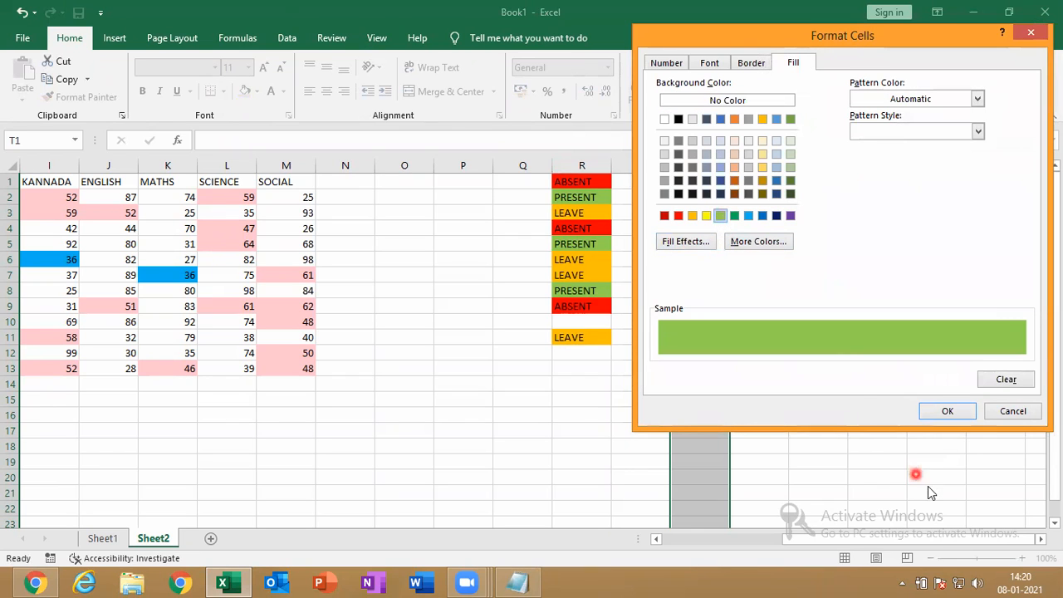
click(945, 407)
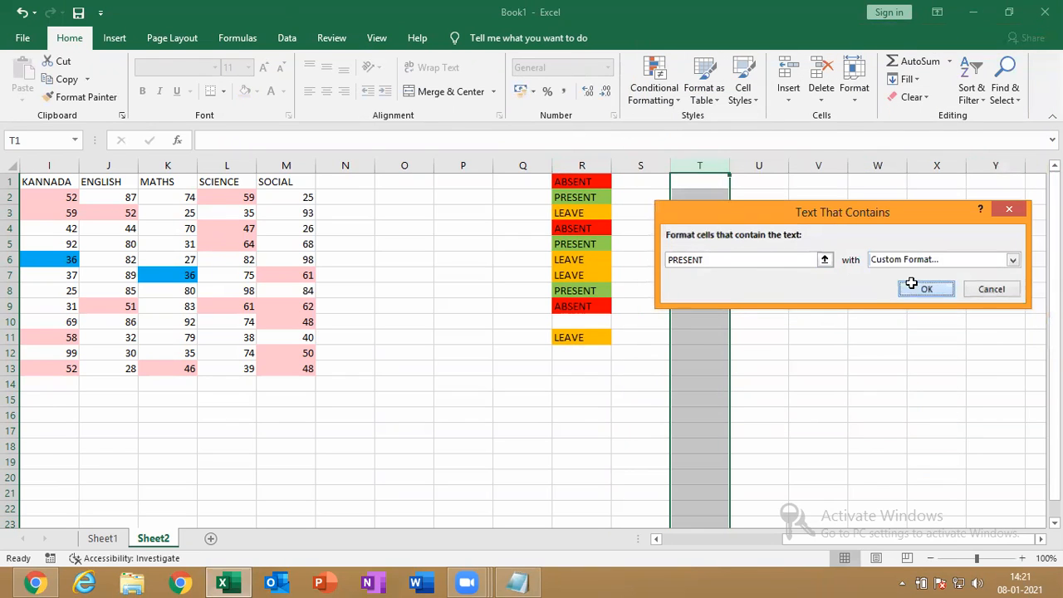
click(922, 288)
Add a column T rule giving cells containing LEAVE an orange fill
click(654, 83)
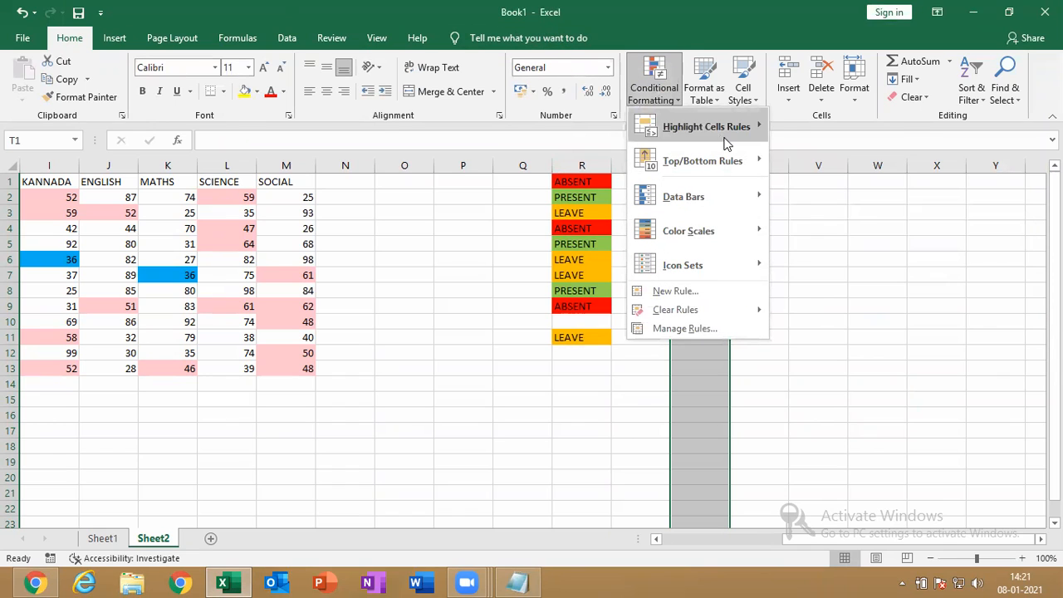
mouse_move(726, 141)
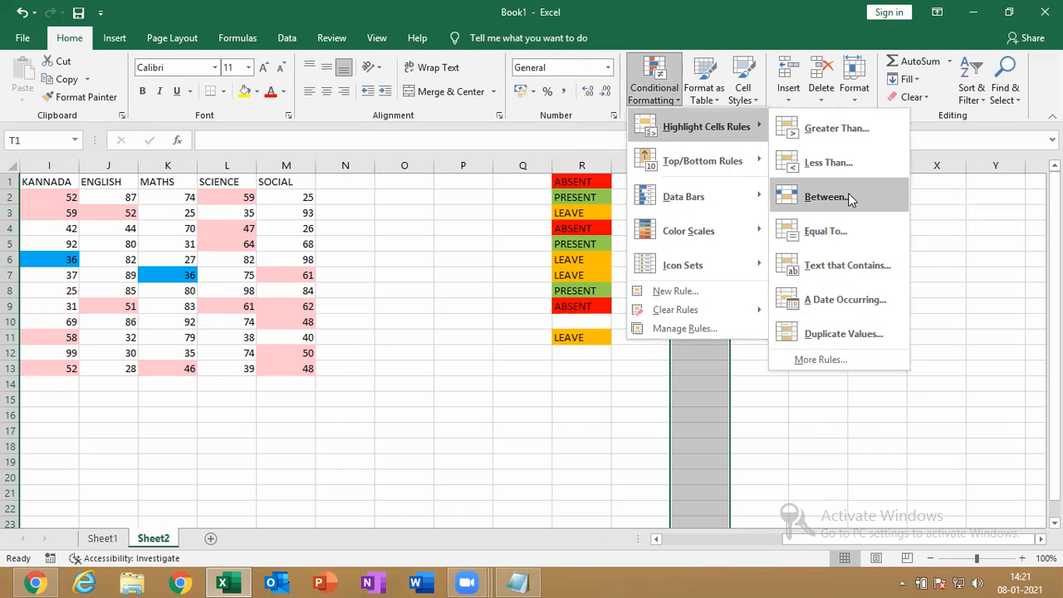
click(853, 269)
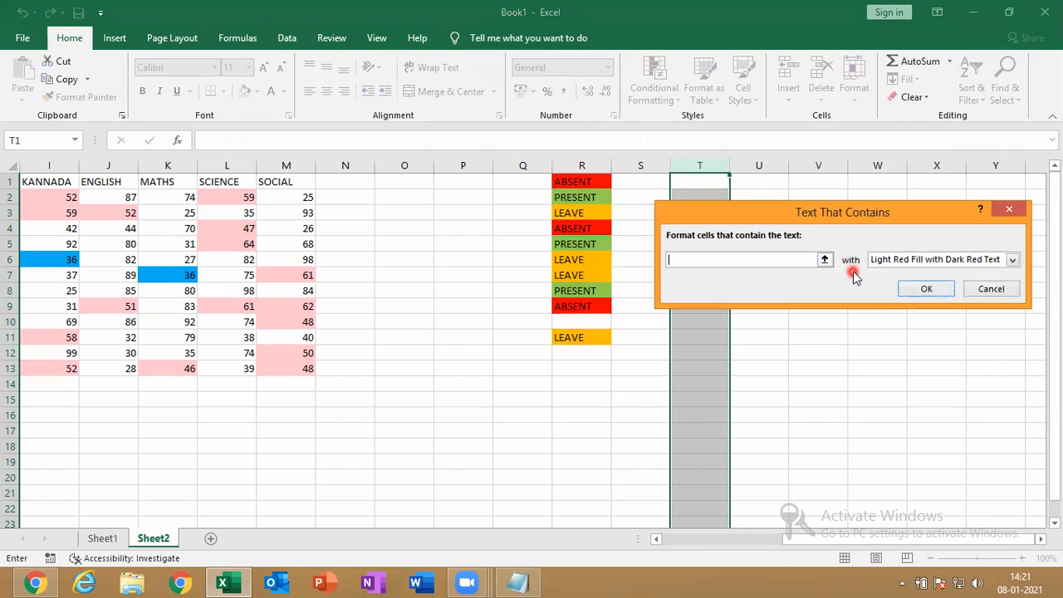
text(LEAVE)
click(932, 265)
click(925, 336)
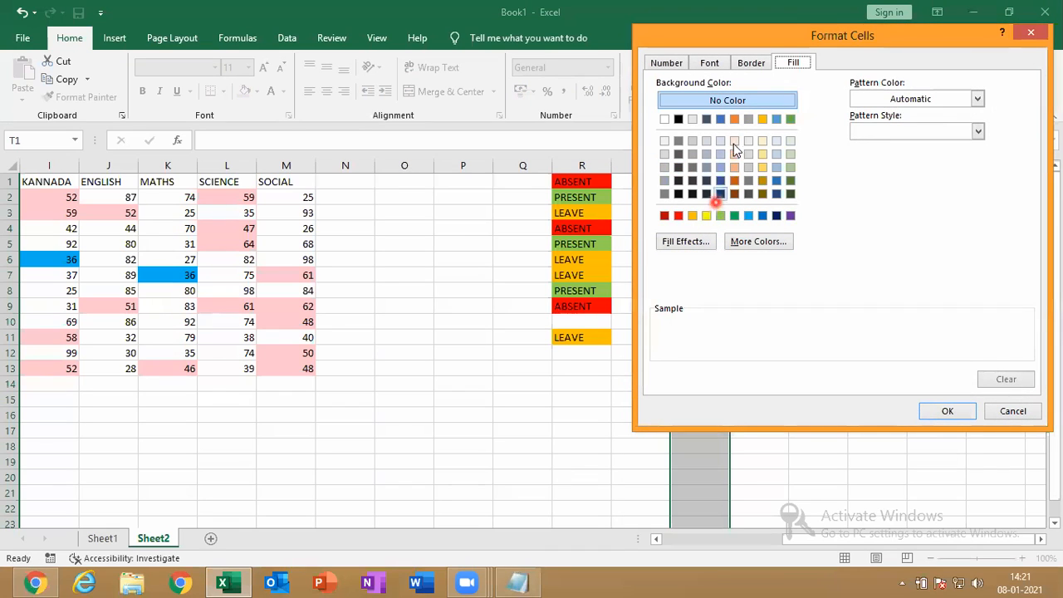
click(692, 217)
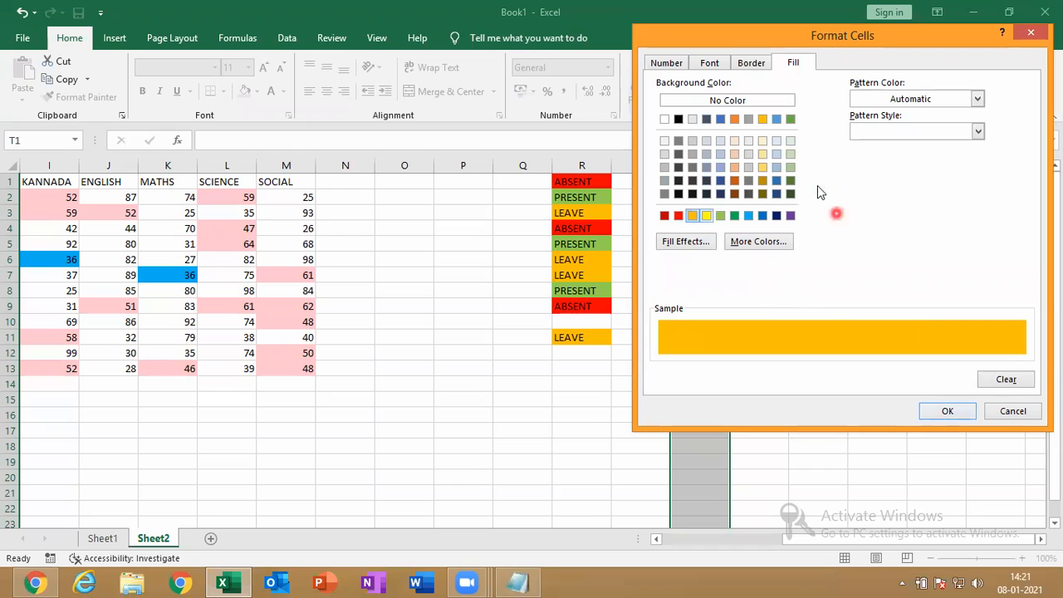
click(734, 119)
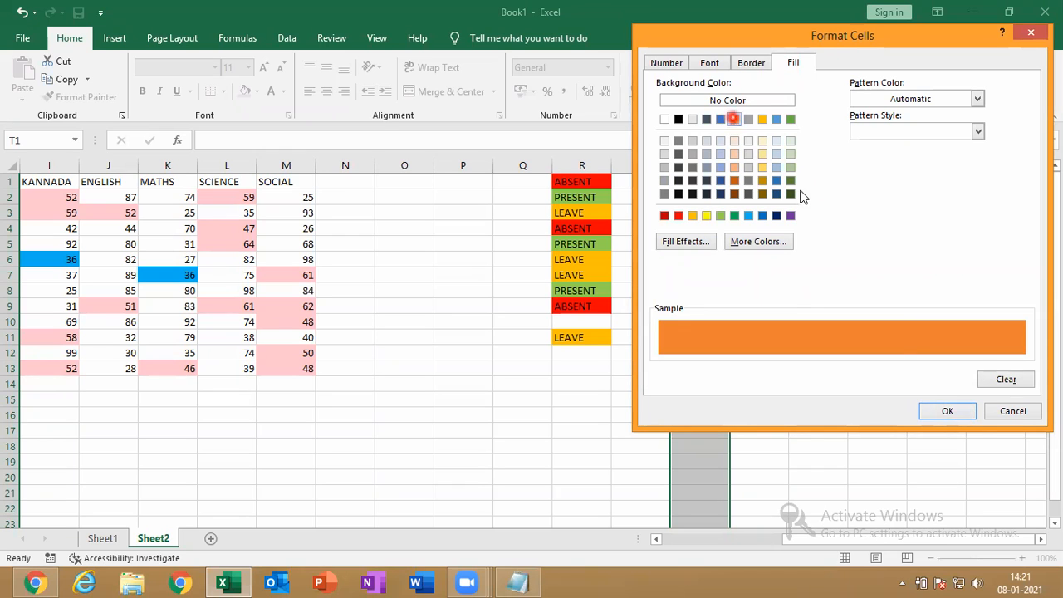
click(963, 421)
click(914, 291)
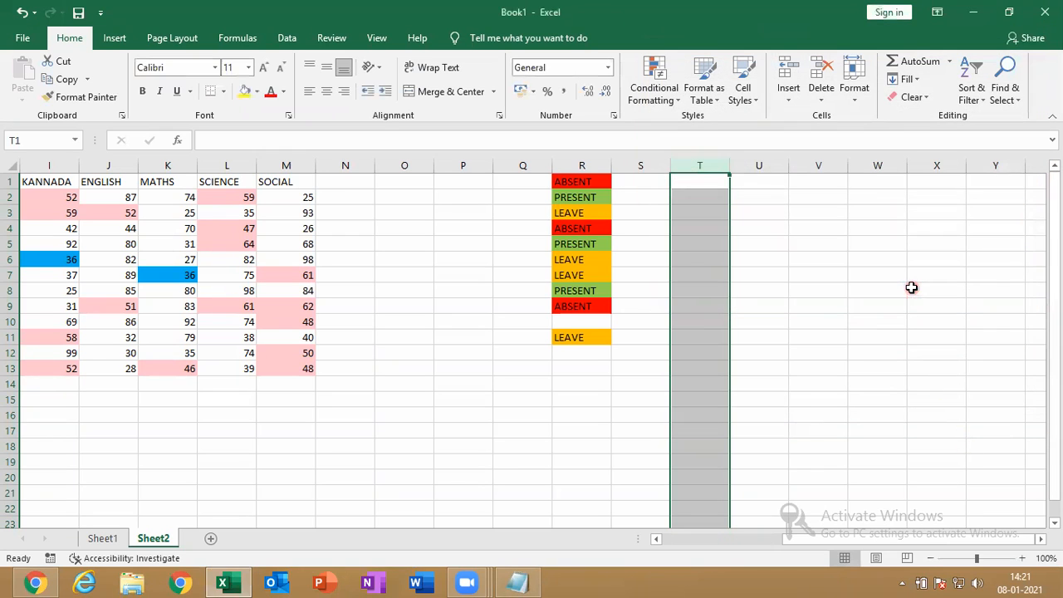
Apply List data validation to column T with source ABSENT,PRESENT,LEAVE
click(715, 165)
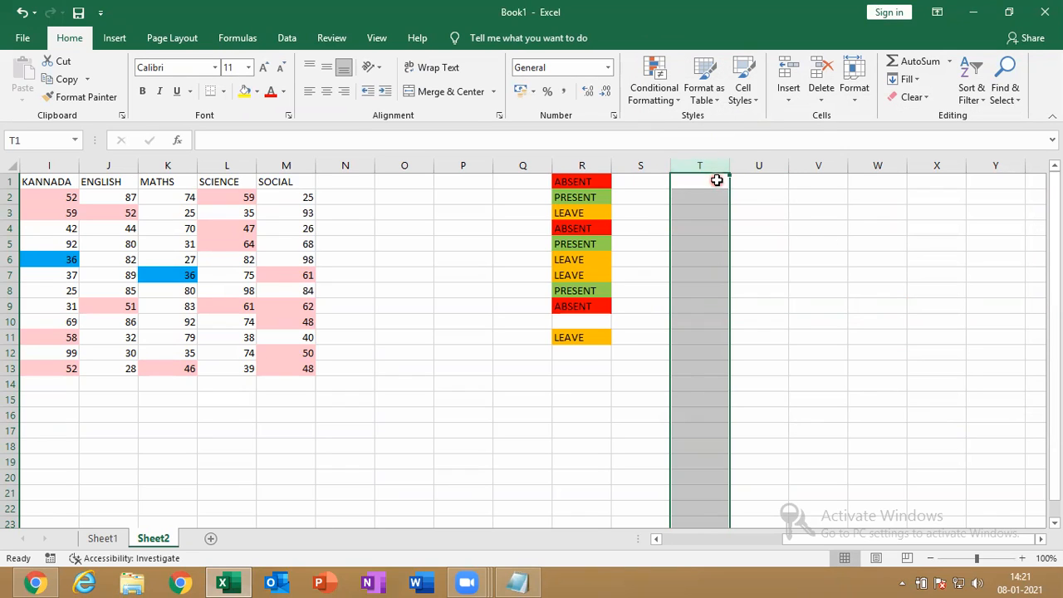
click(290, 42)
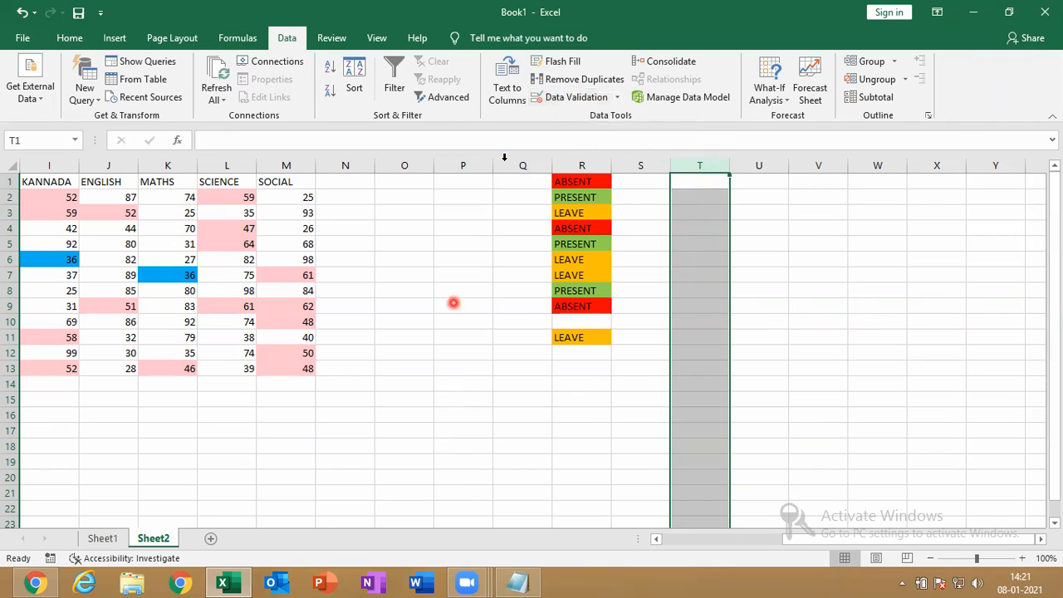
click(572, 97)
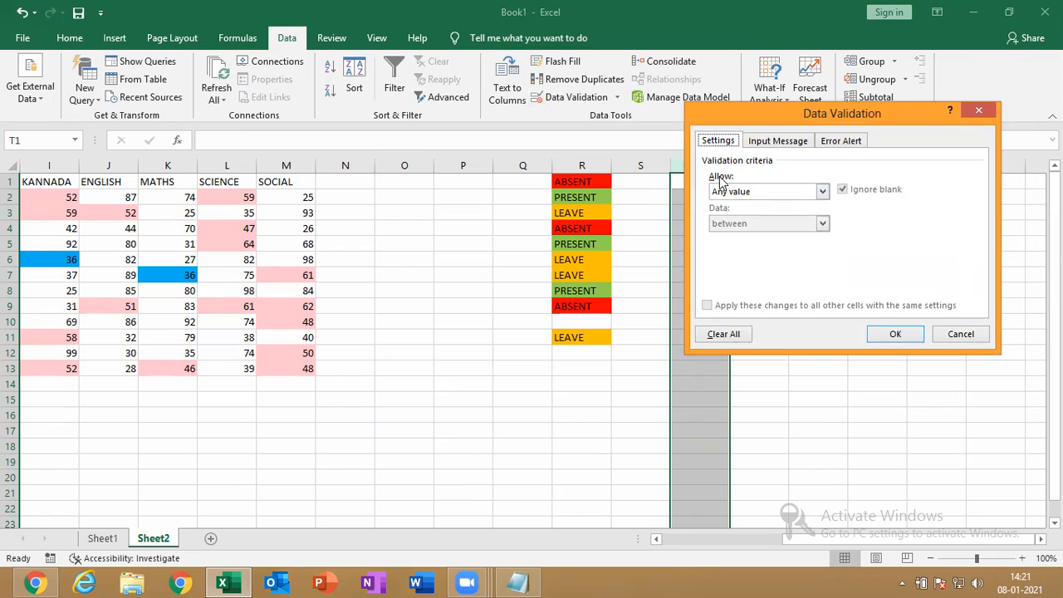
click(746, 194)
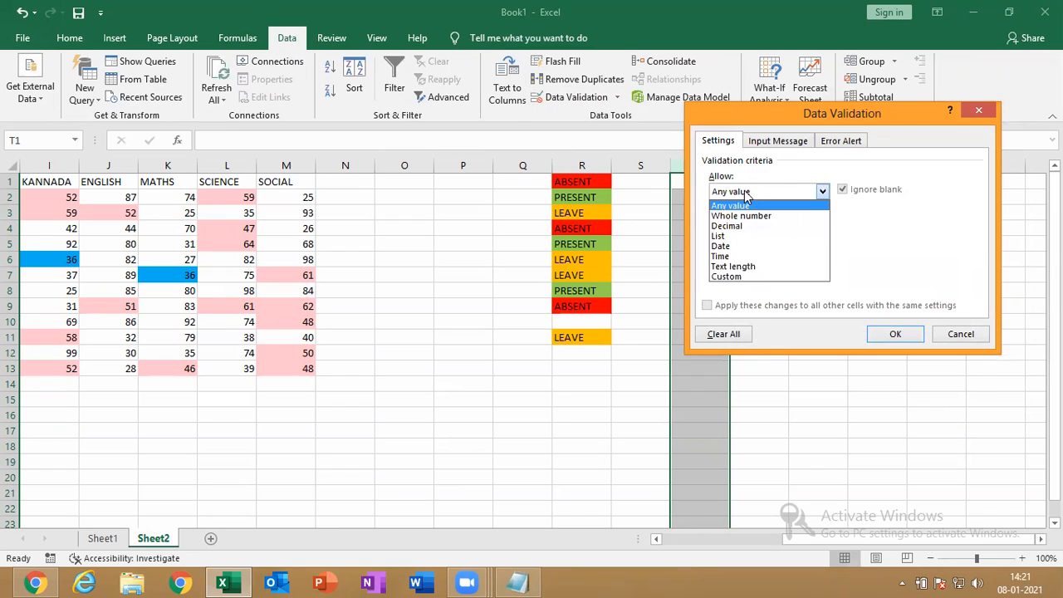
click(727, 238)
click(728, 255)
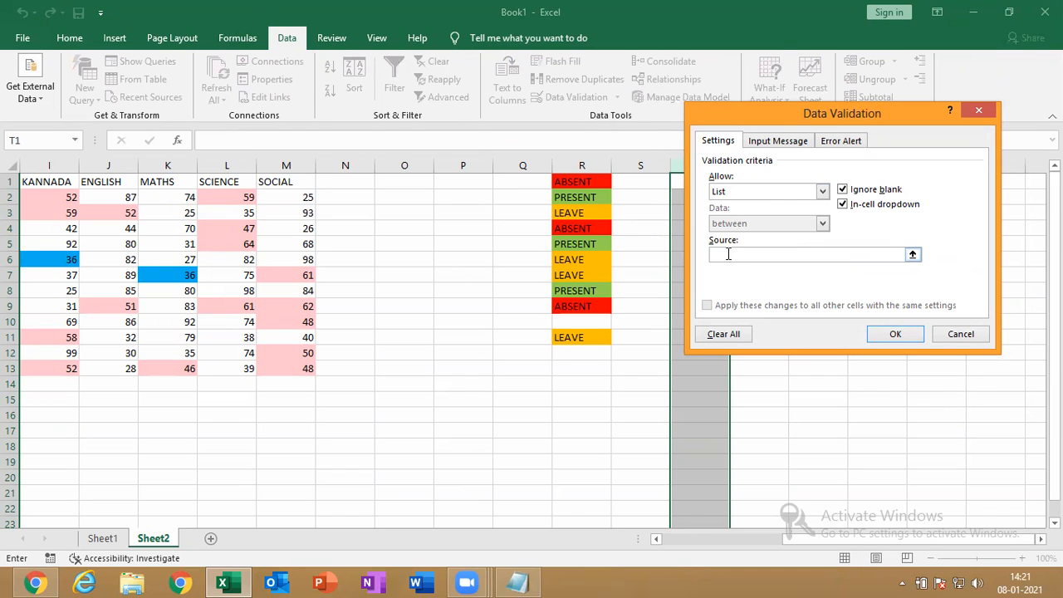
text(ABSENT,PRESENT,LEAVE)
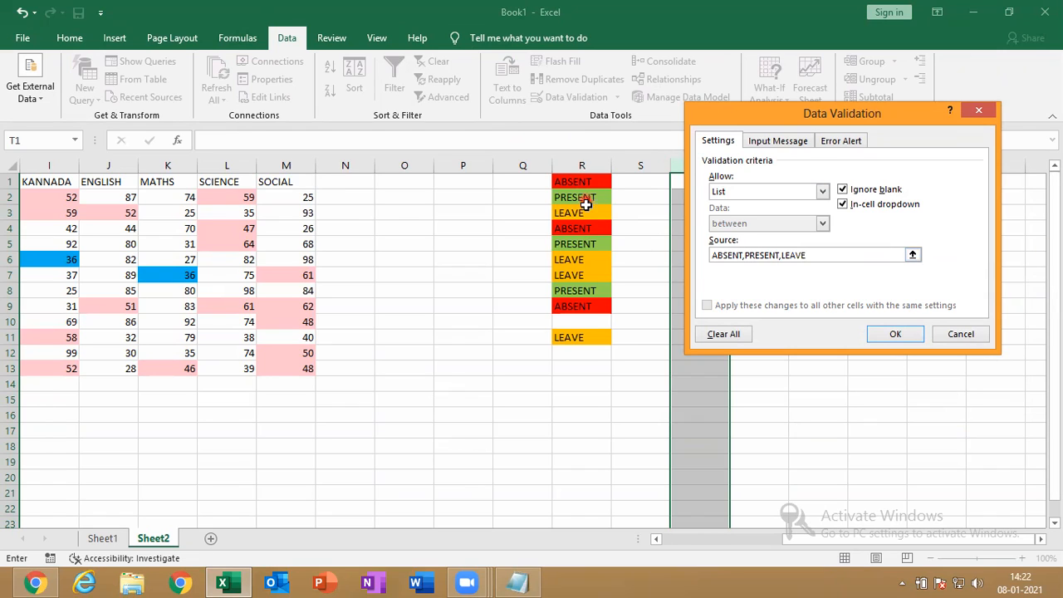
click(895, 334)
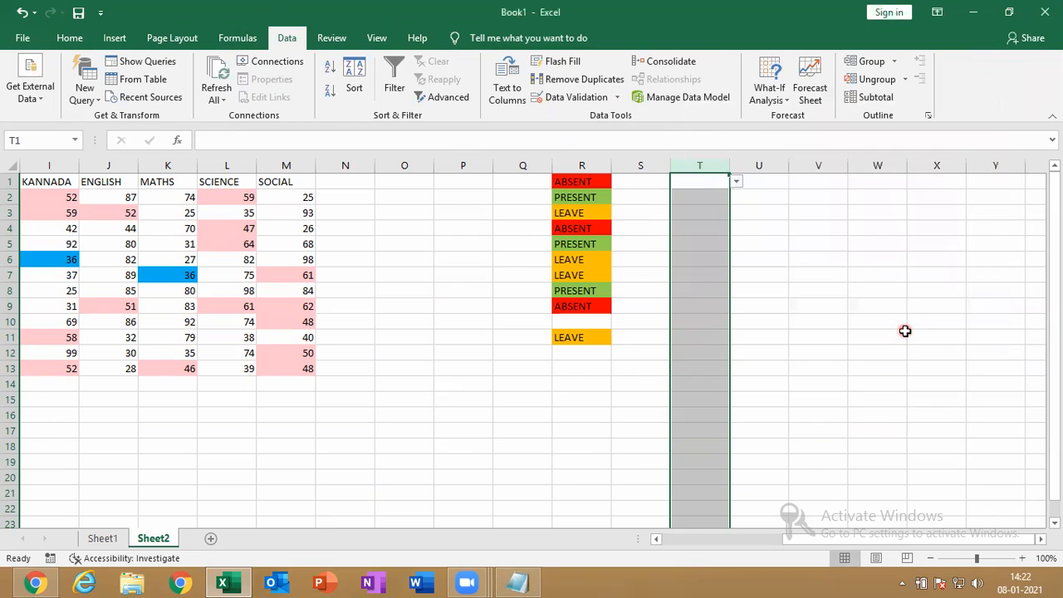
Pick ABSENT, PRESENT and LEAVE from the dropdowns in T1, T2 and T3
click(697, 181)
click(737, 181)
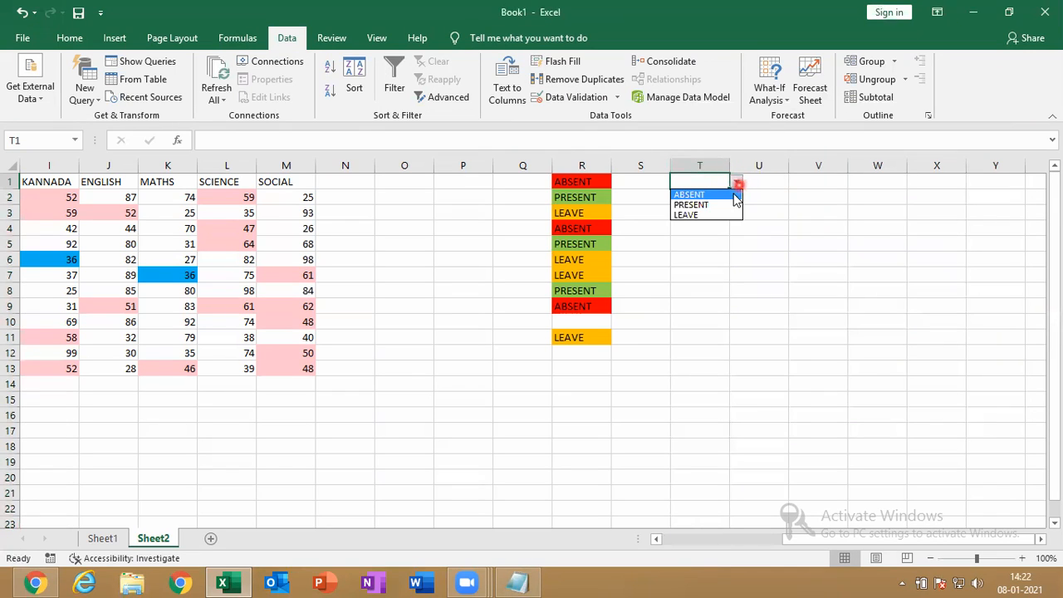
click(731, 192)
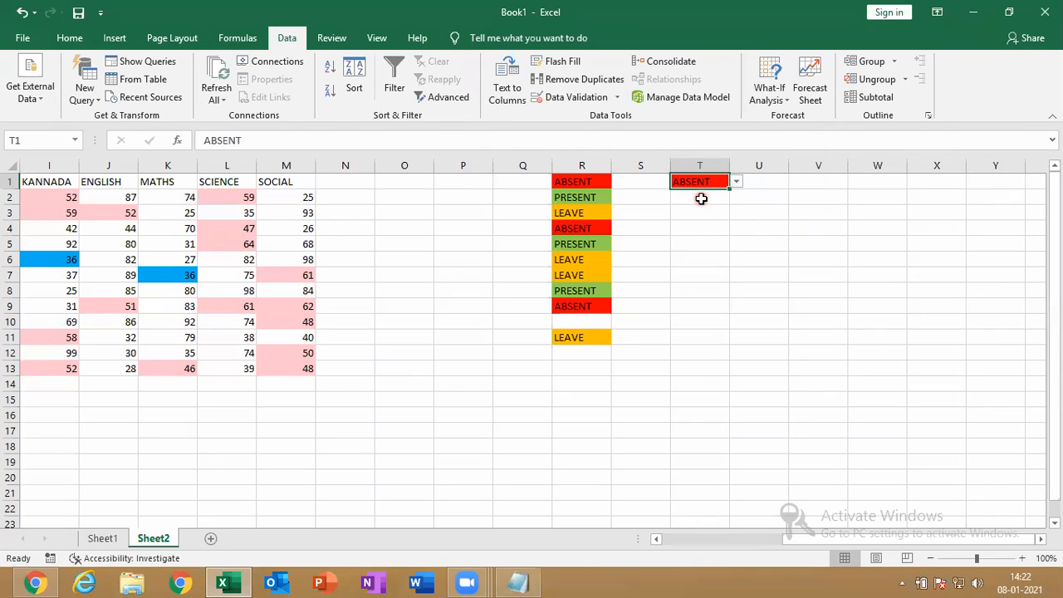
click(704, 198)
click(737, 199)
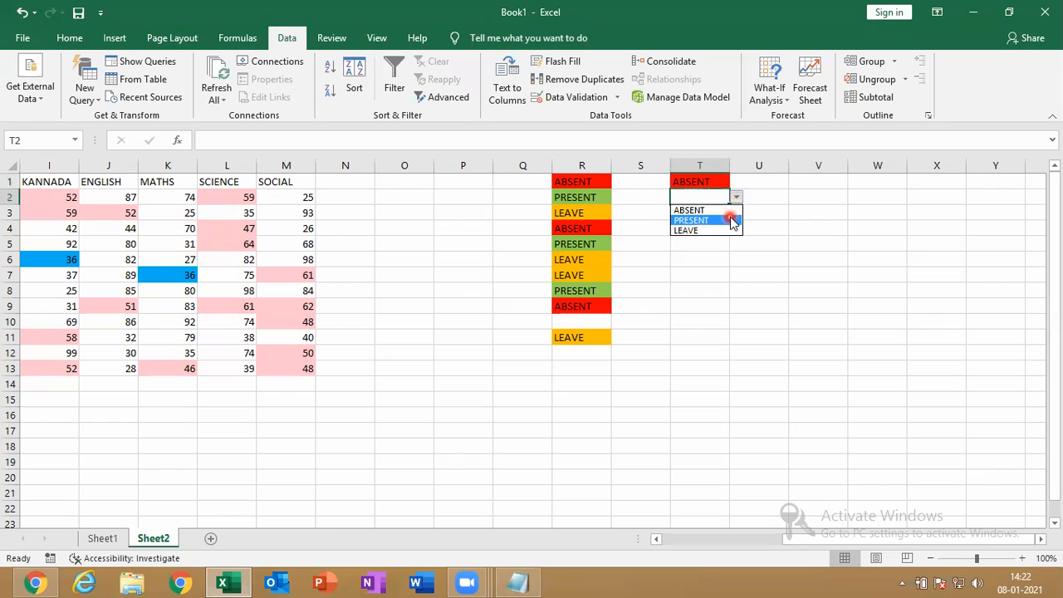
click(731, 216)
click(704, 212)
click(736, 214)
click(726, 246)
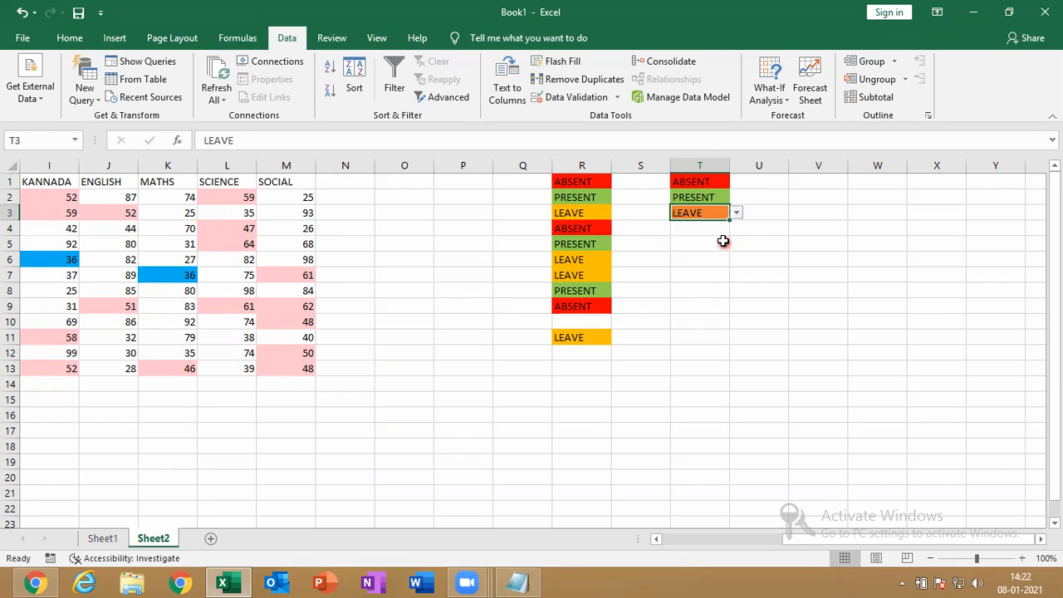
Enter ABSENT, PRESENT, LEAVE and LEAVE in T4 to T7 by initial letter
click(720, 232)
text(ABSENT)
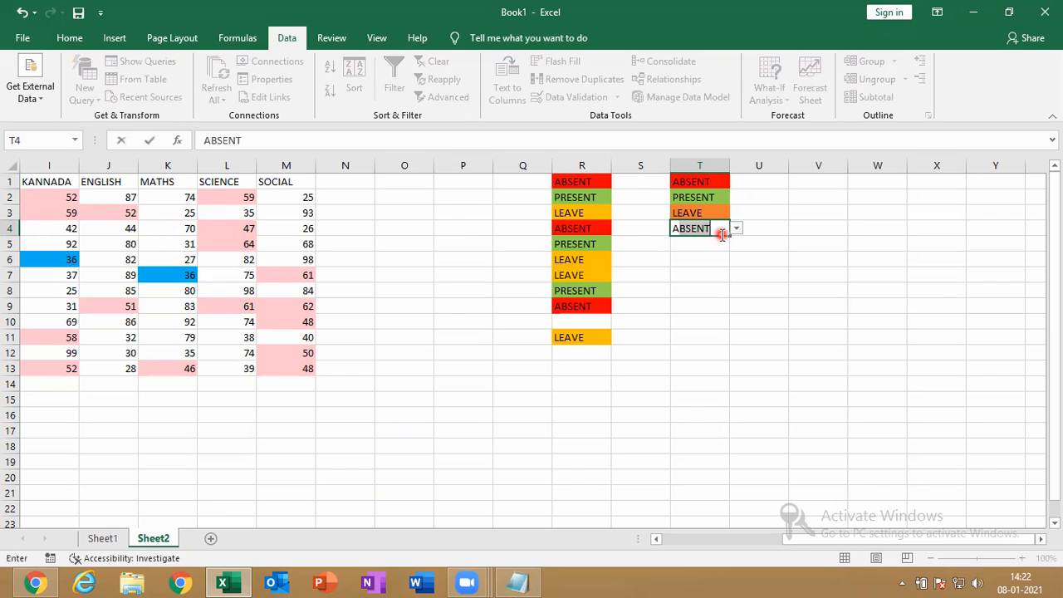
key(Return)
text(PRESENT)
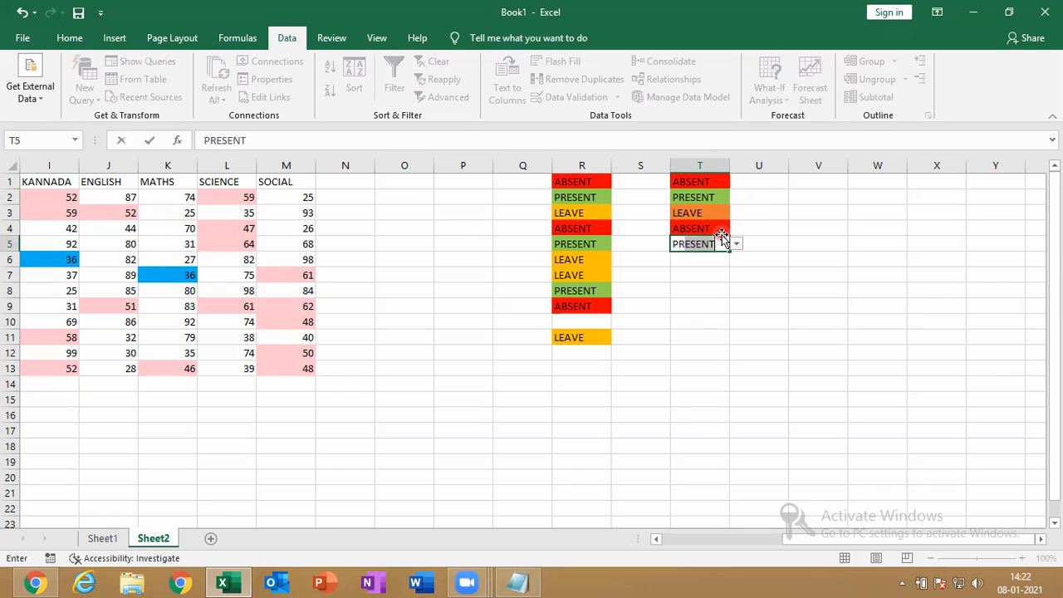
key(Return)
text(L)
key(Return)
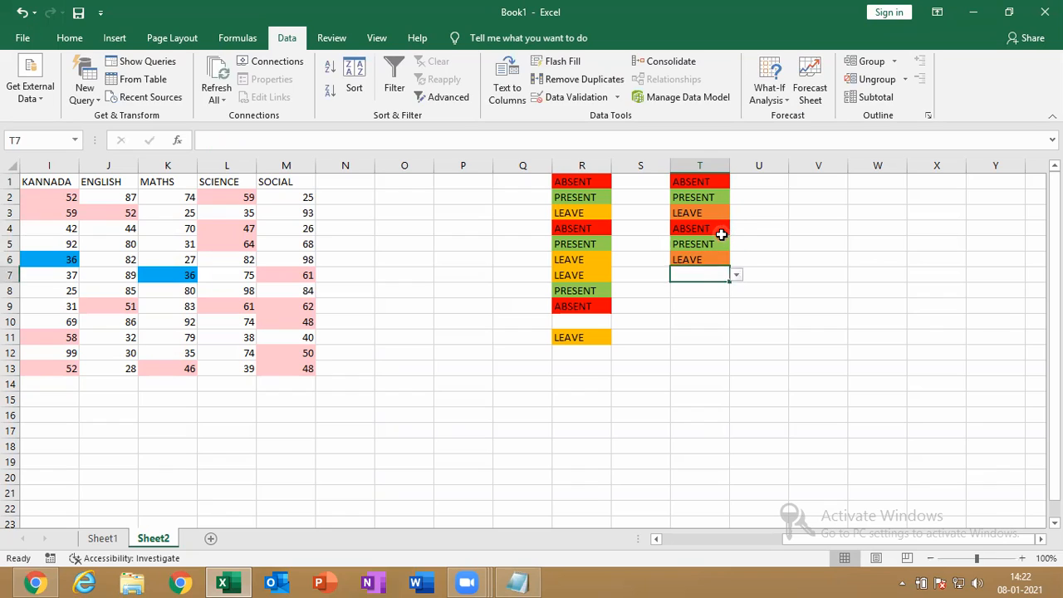
text(L)
key(Return)
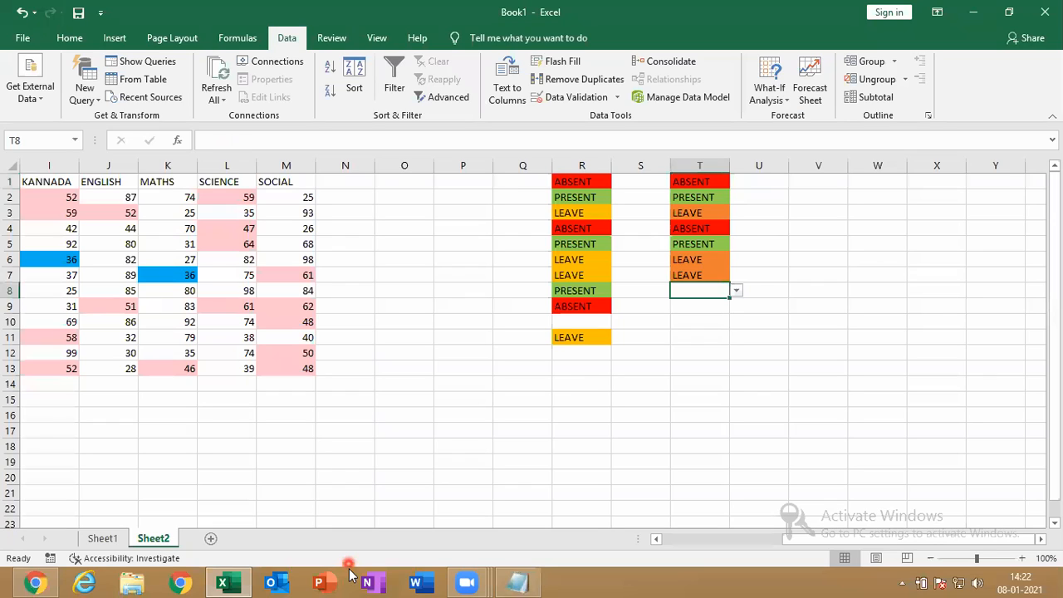
click(718, 257)
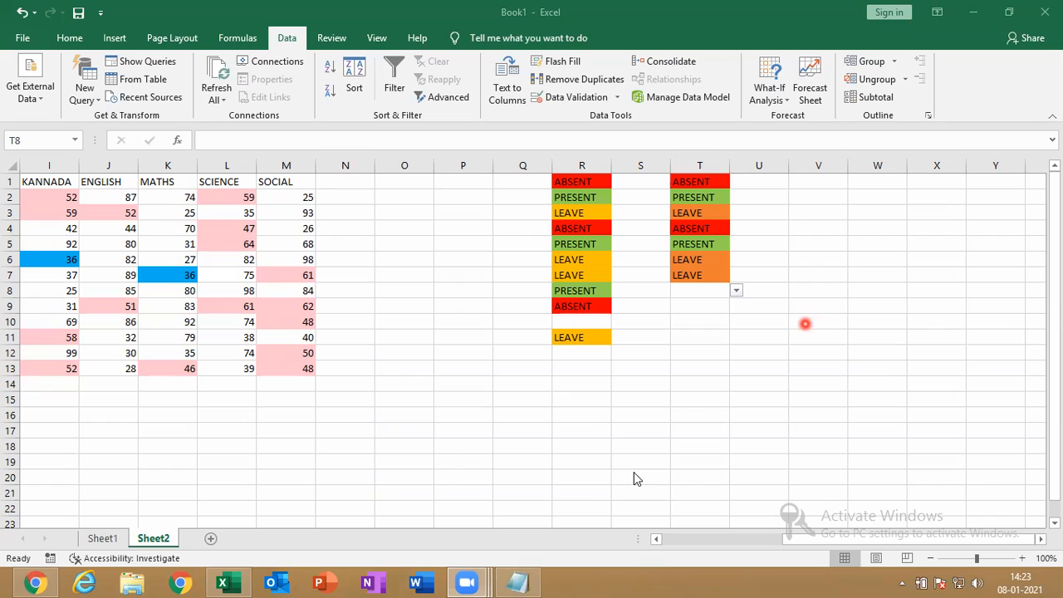
Return to Excel and select the whole of the empty column V on Sheet2
click(786, 308)
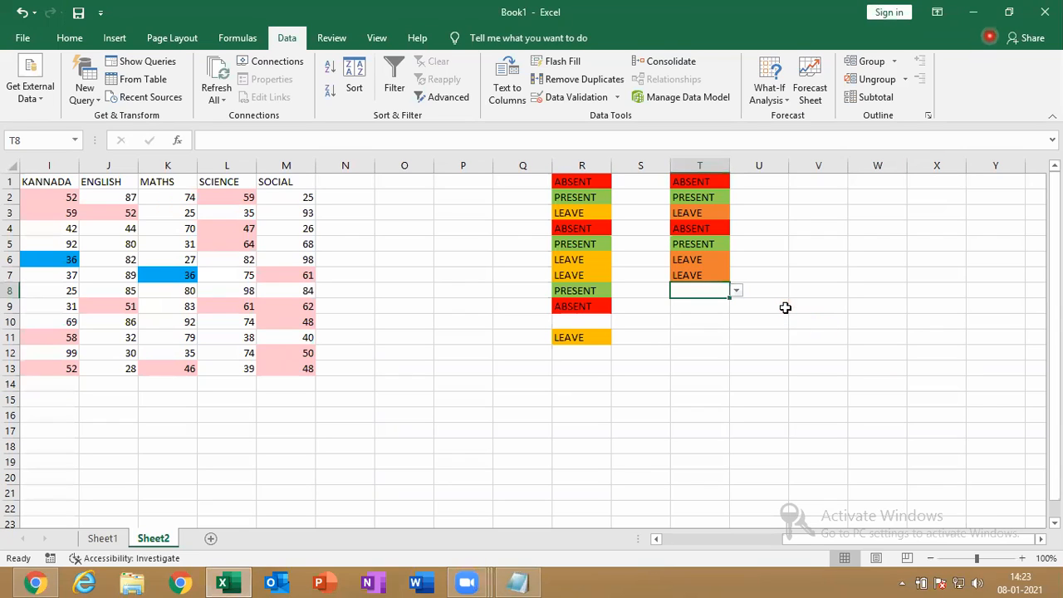
click(992, 15)
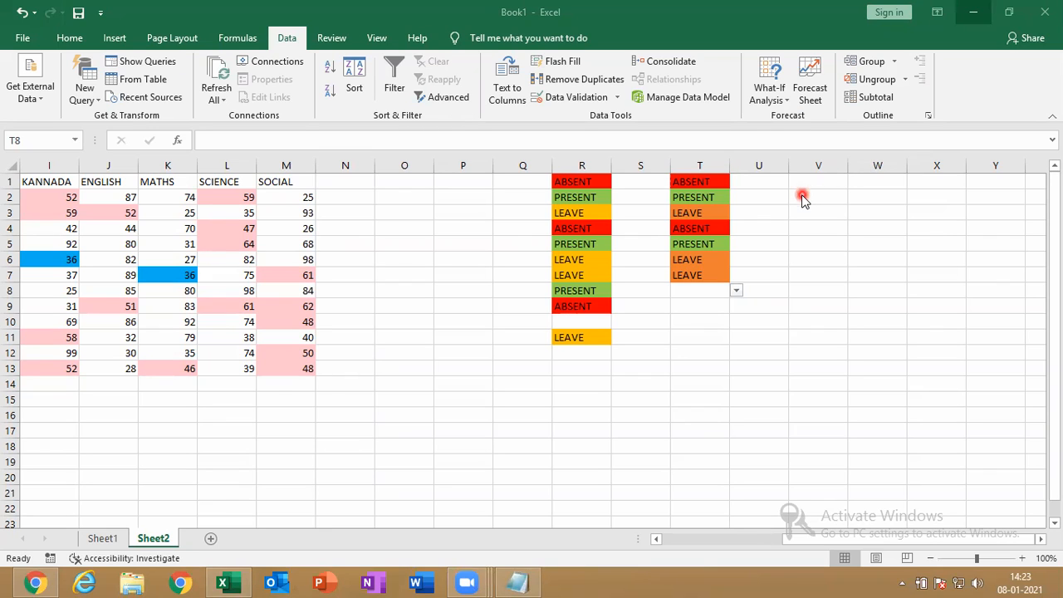
click(830, 169)
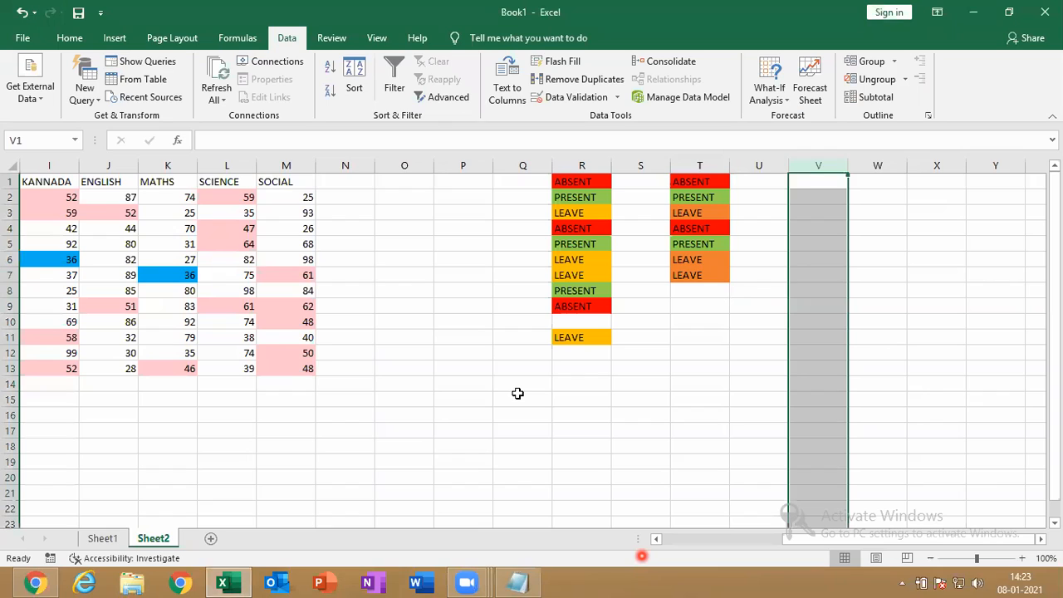
Select column V and look at the Conditional Formatting menu without applying a rule
click(720, 422)
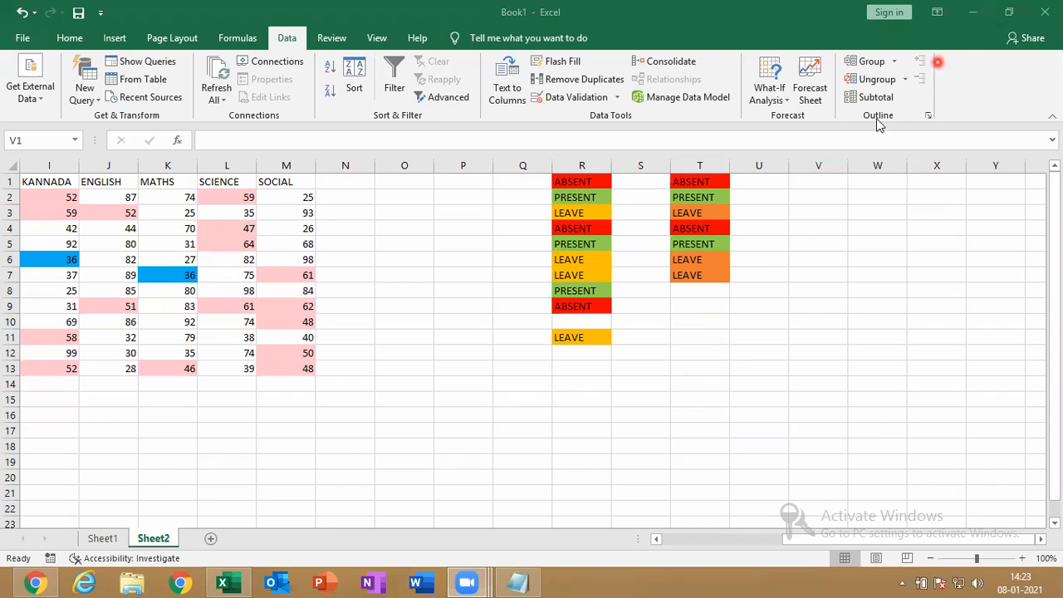
click(824, 163)
click(823, 163)
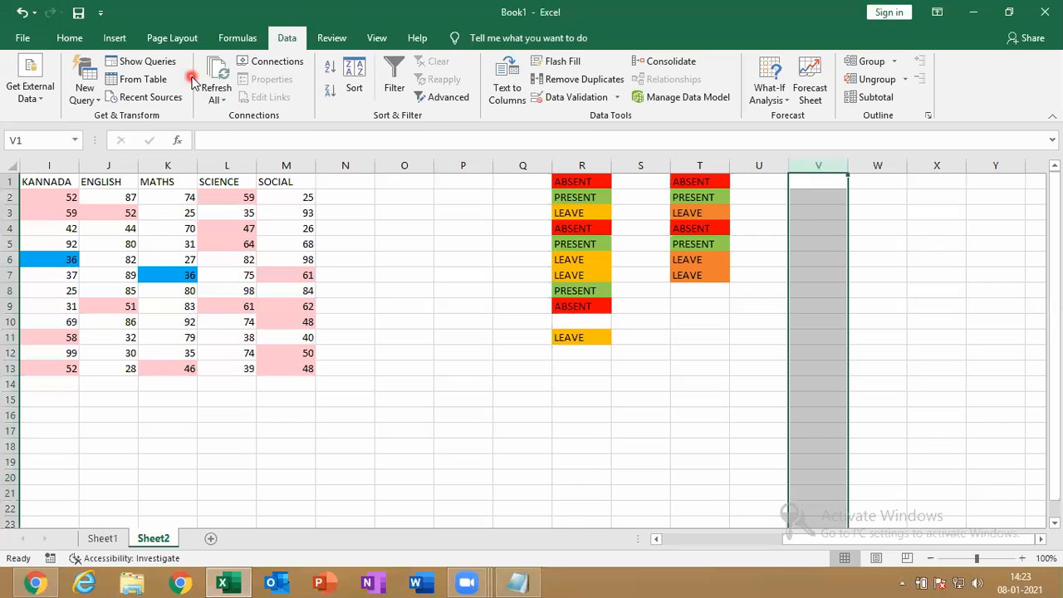
click(73, 38)
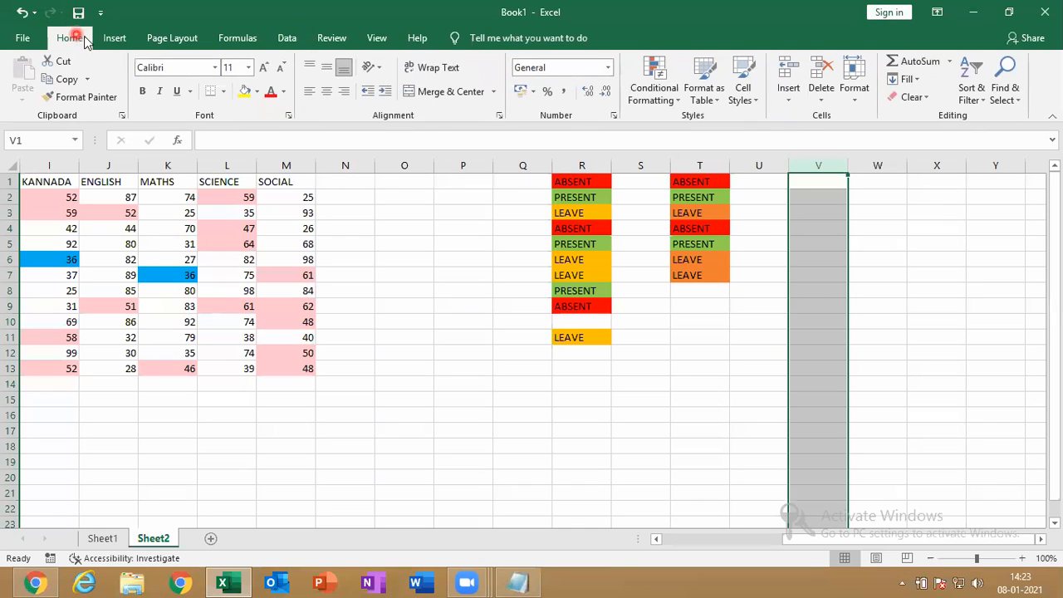
click(673, 95)
mouse_move(718, 117)
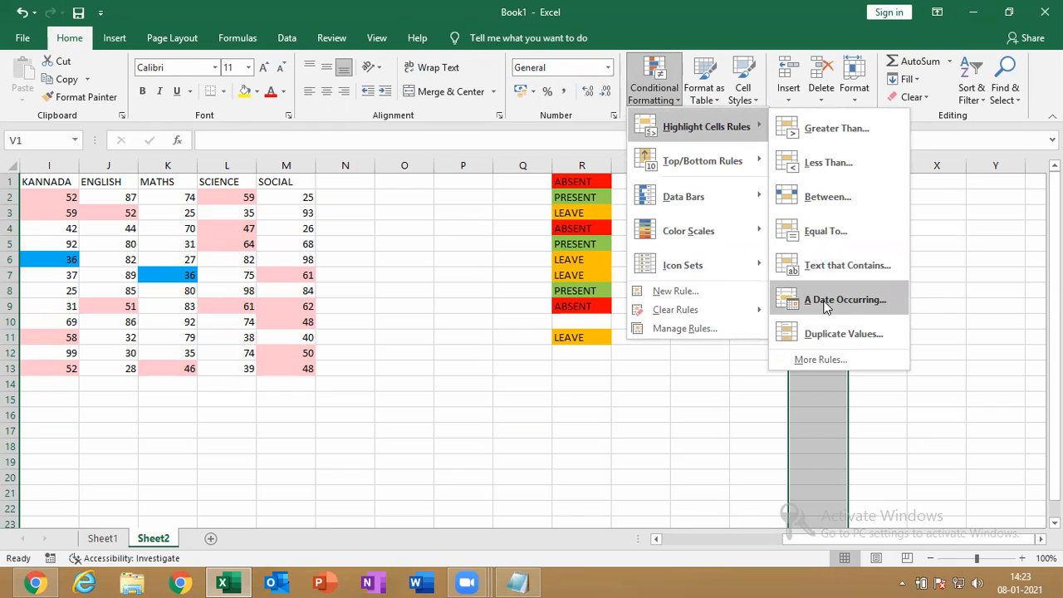
click(1058, 277)
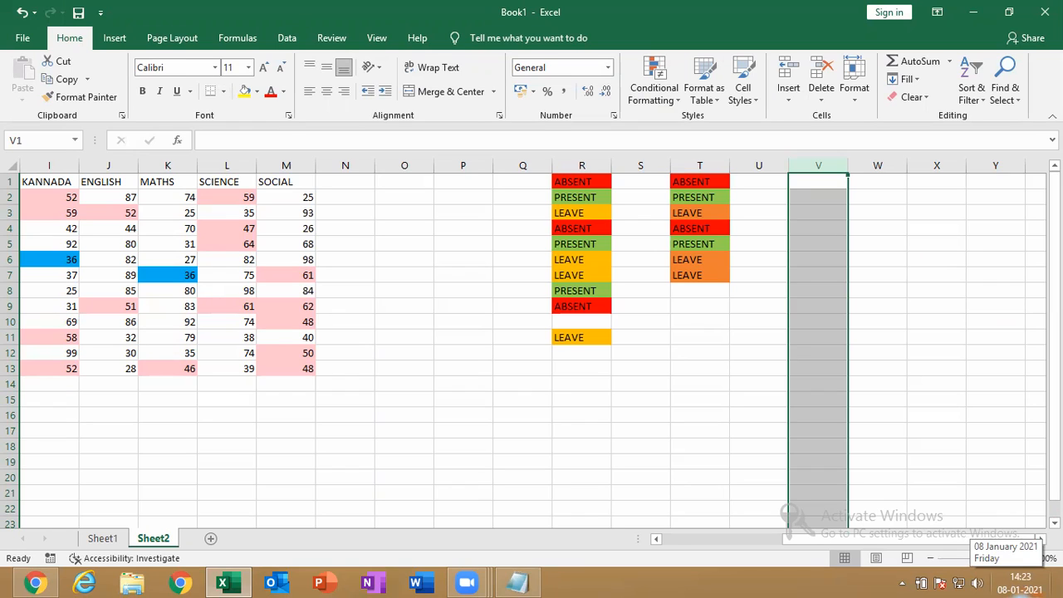
Enter 05-01-2021 in V1 and fill the dates down to 20-01-2021 in V16
text(05-01-2021)
key(Return)
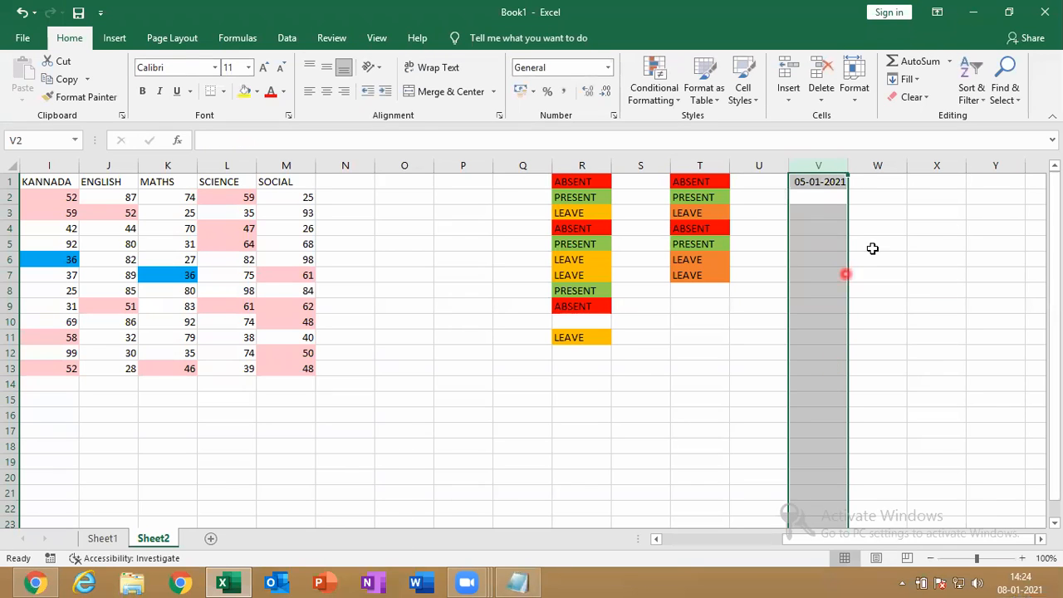
click(818, 184)
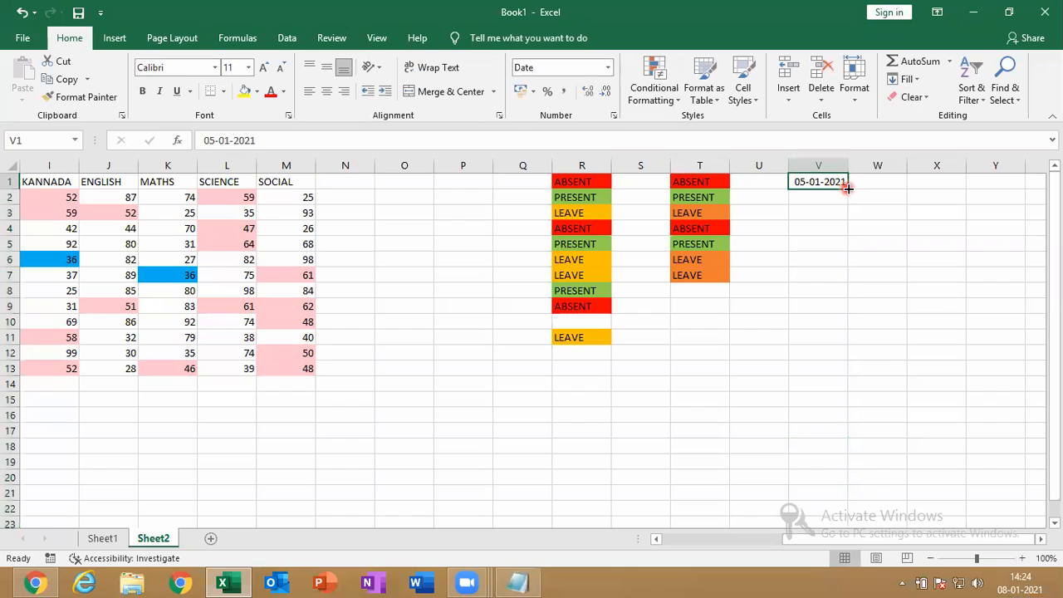
drag(848, 188, 855, 428)
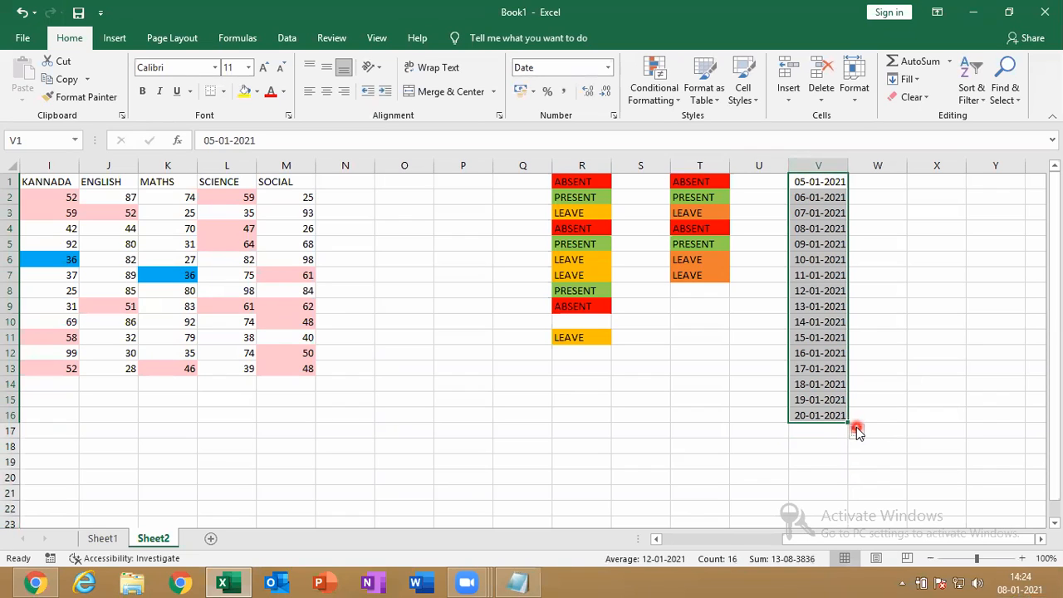
click(661, 92)
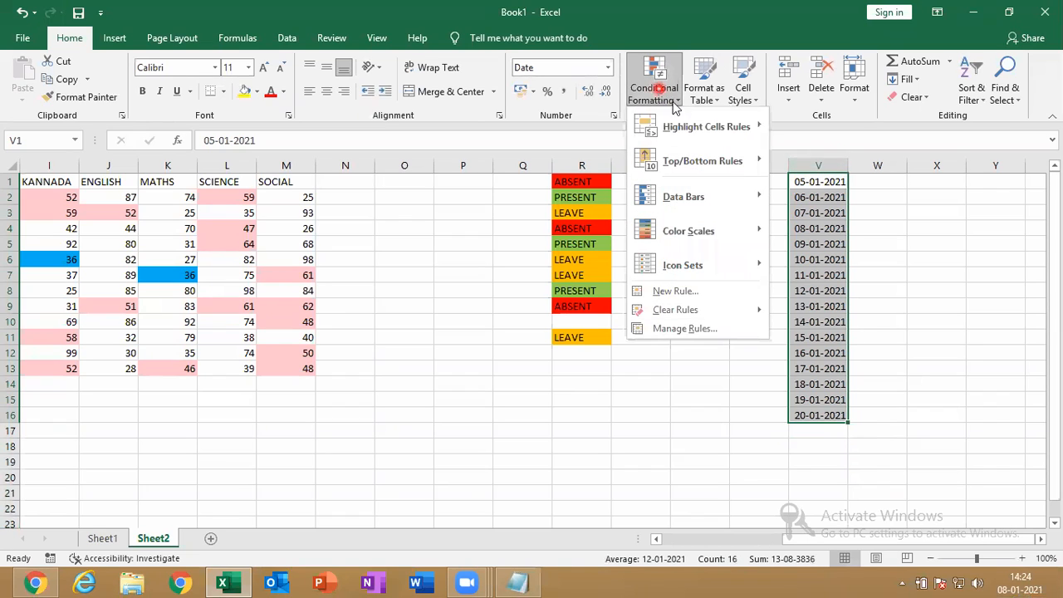
mouse_move(702, 127)
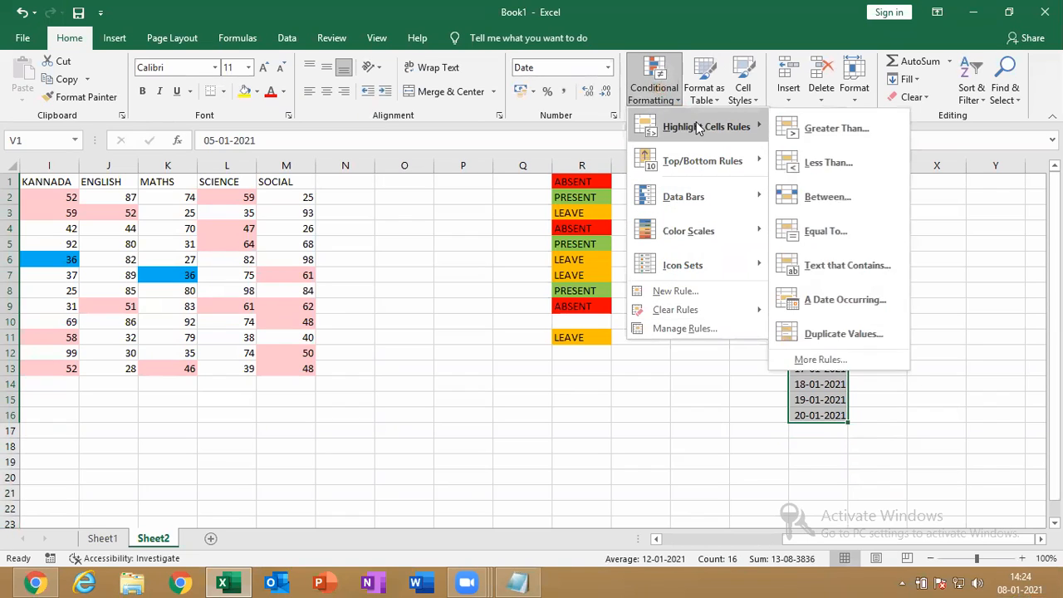
click(841, 301)
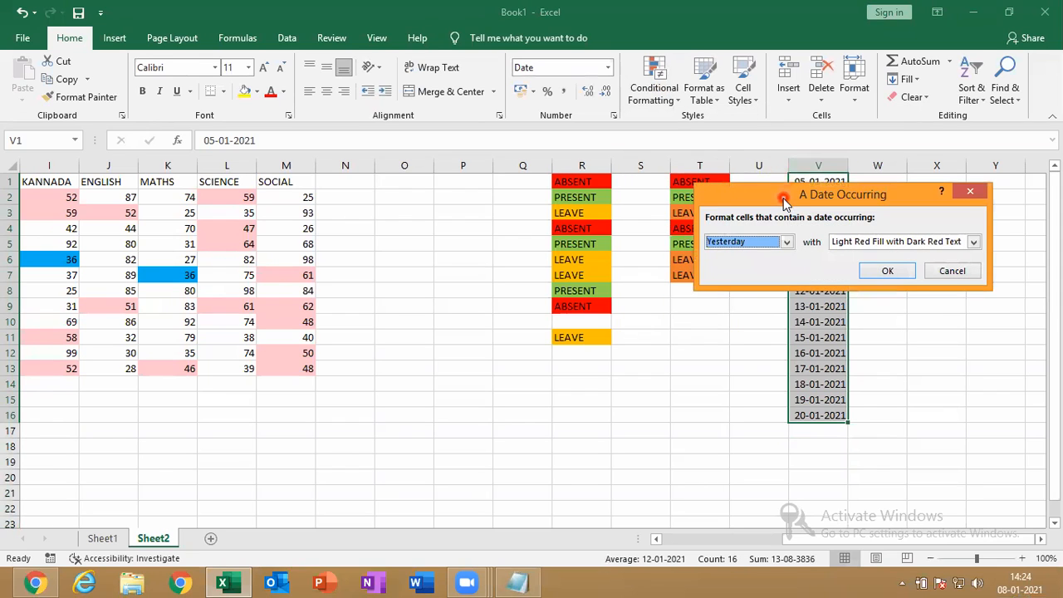
drag(698, 201, 486, 222)
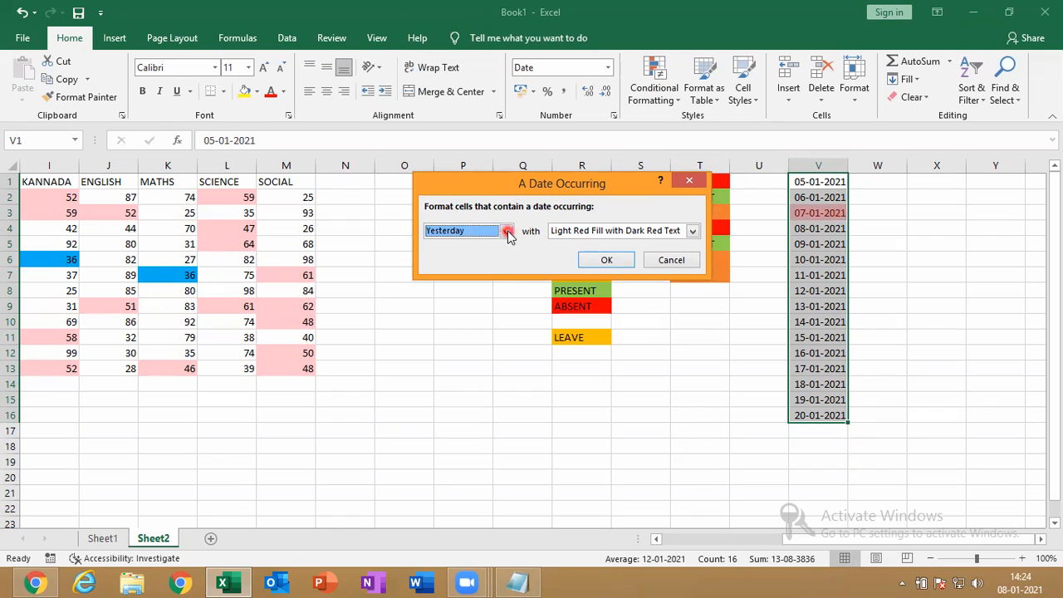
click(505, 231)
click(487, 257)
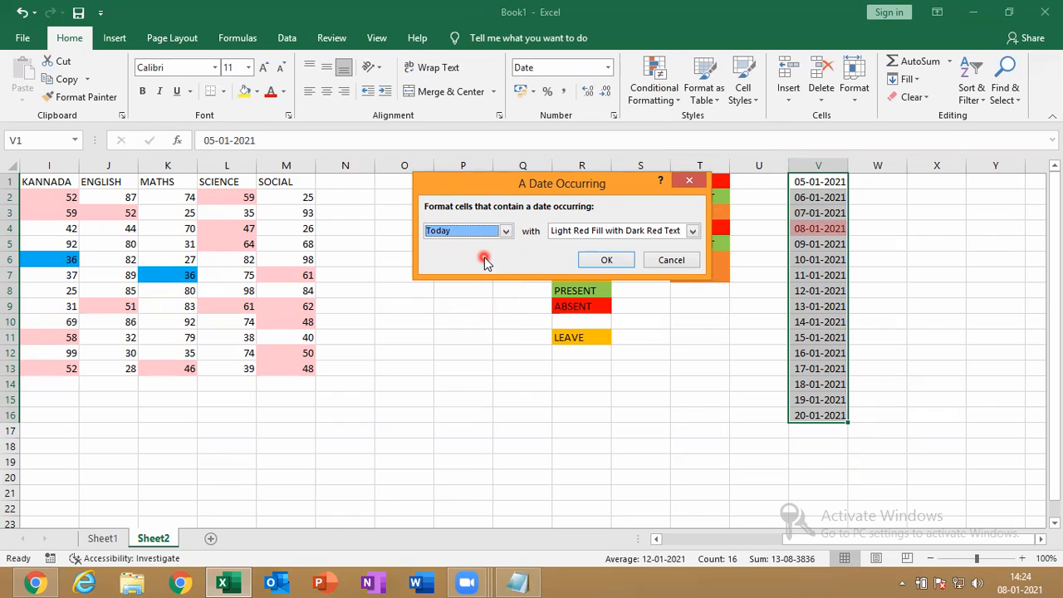
click(505, 231)
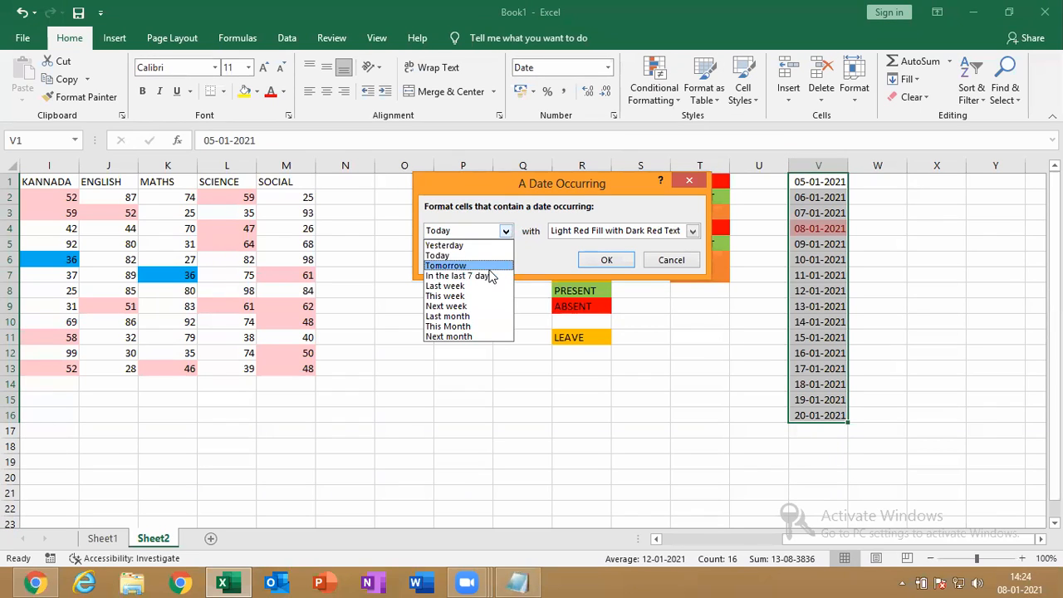
click(489, 267)
click(507, 231)
key(Down)
click(513, 228)
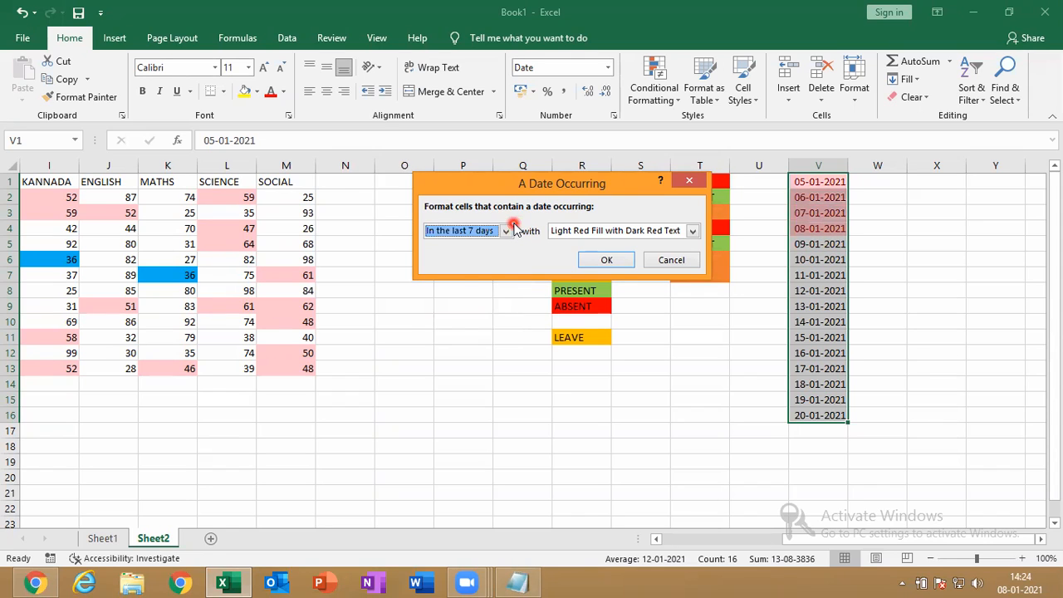
click(513, 228)
key(Down)
click(513, 228)
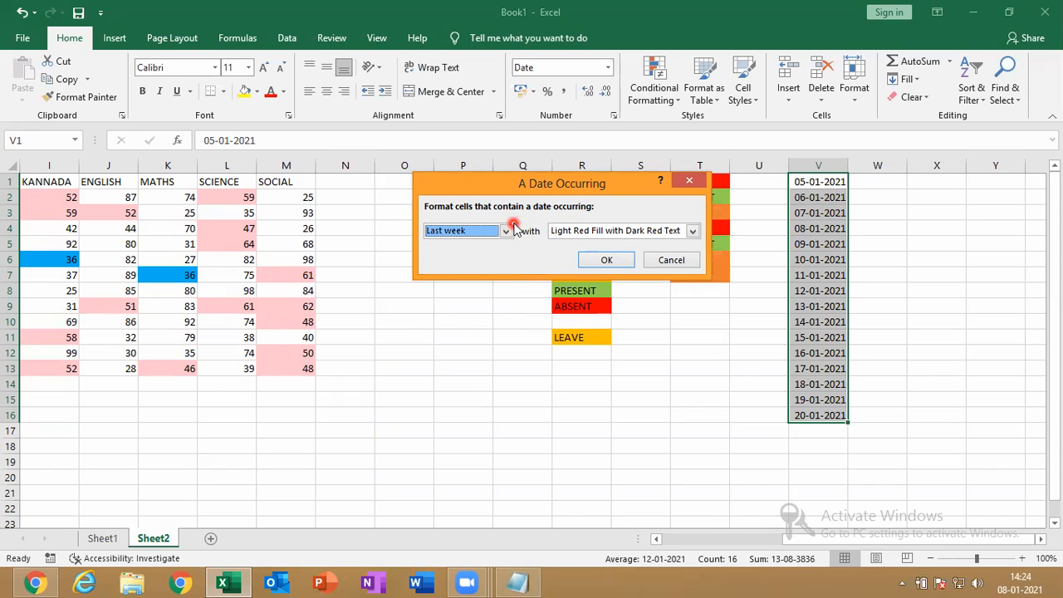
click(514, 229)
key(Down)
click(514, 228)
click(514, 229)
key(Down)
click(513, 228)
click(514, 229)
key(Down)
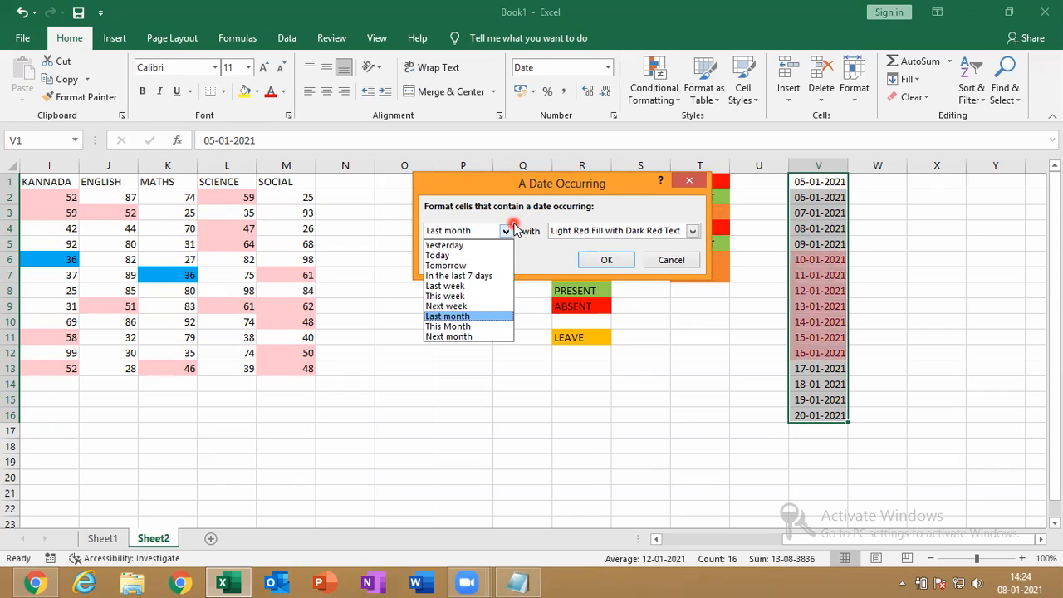
click(514, 229)
click(514, 229)
key(Up)
key(Down)
key(Down)
click(514, 229)
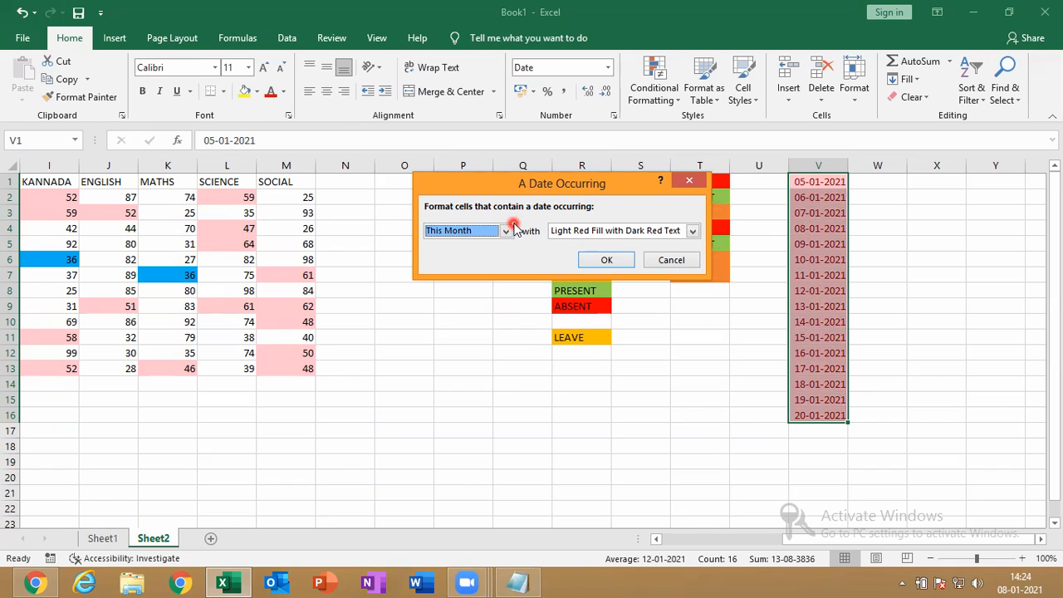
click(508, 230)
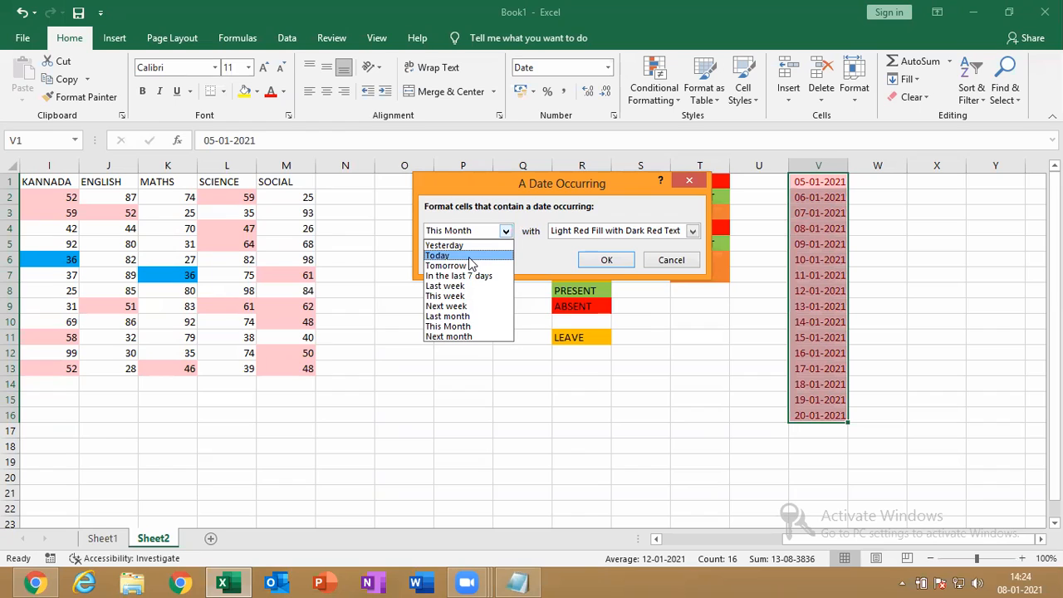
click(470, 256)
click(693, 231)
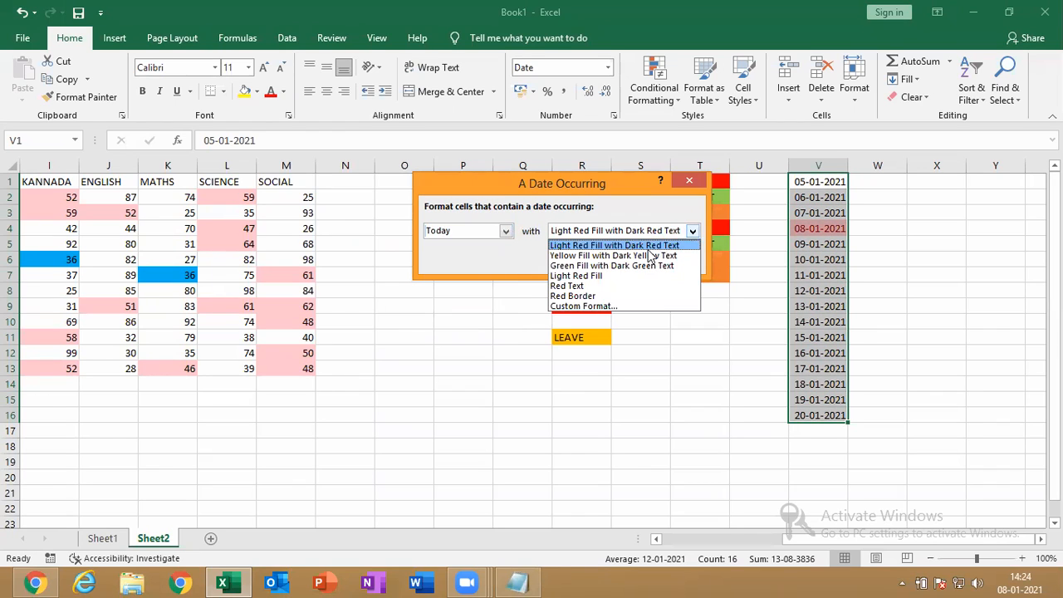
click(651, 256)
click(671, 257)
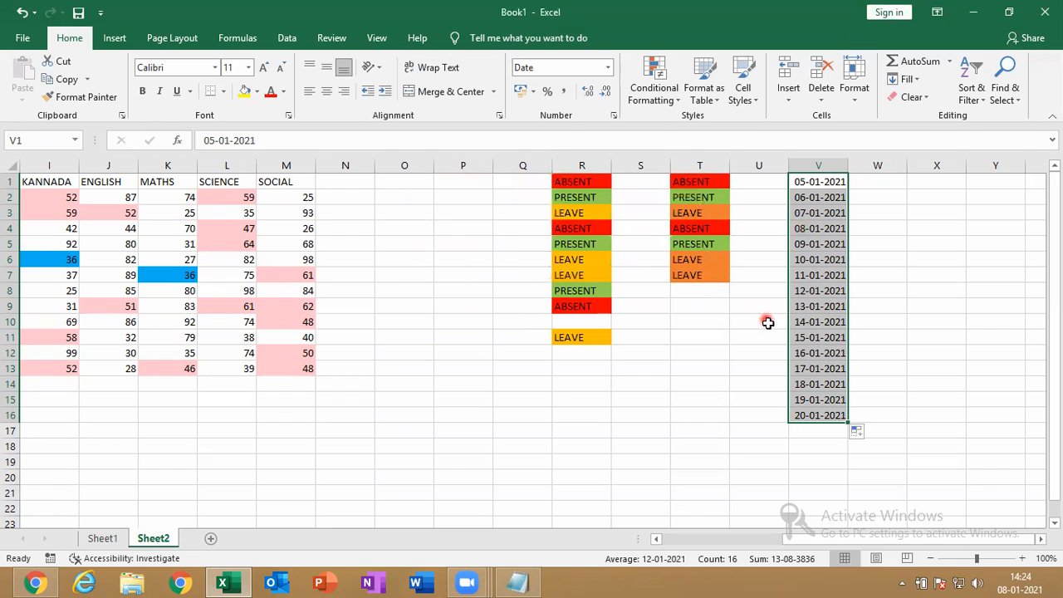
Highlight today's date (08-01-2021) in column V with light red fill and dark red text
click(640, 96)
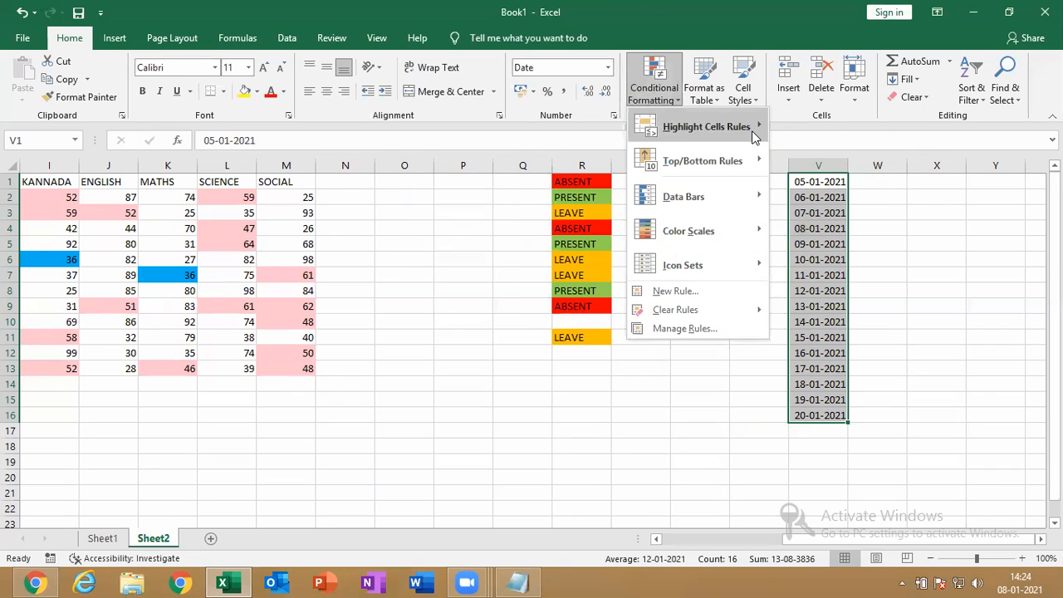
mouse_move(752, 130)
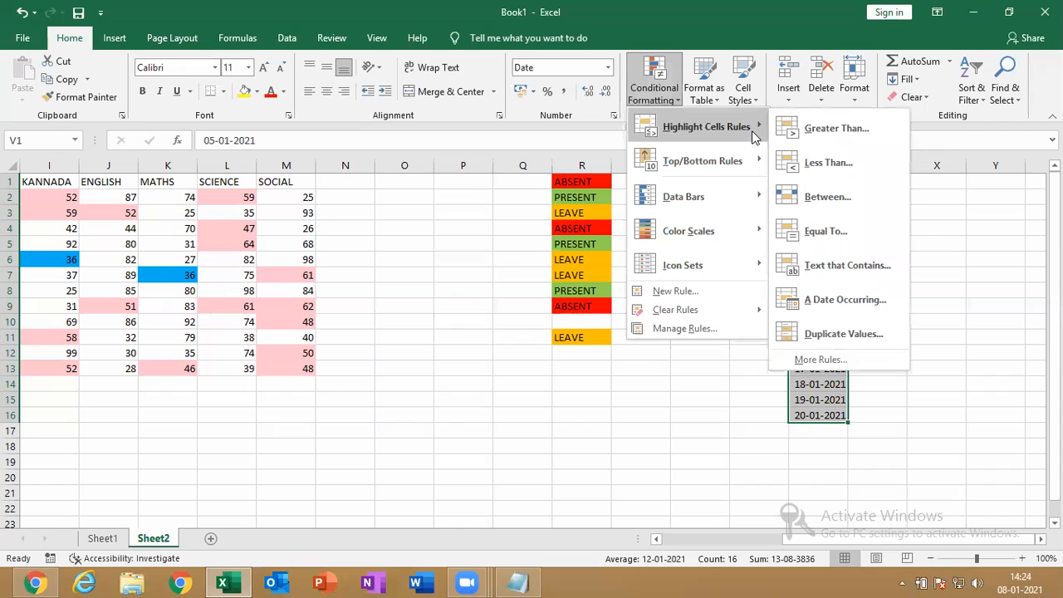
click(850, 293)
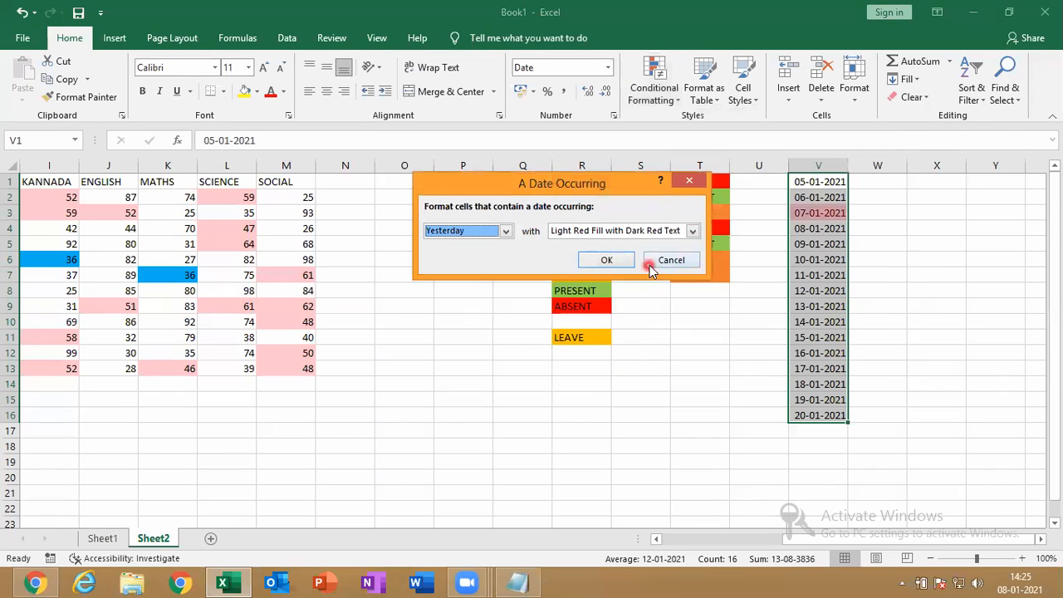
click(506, 233)
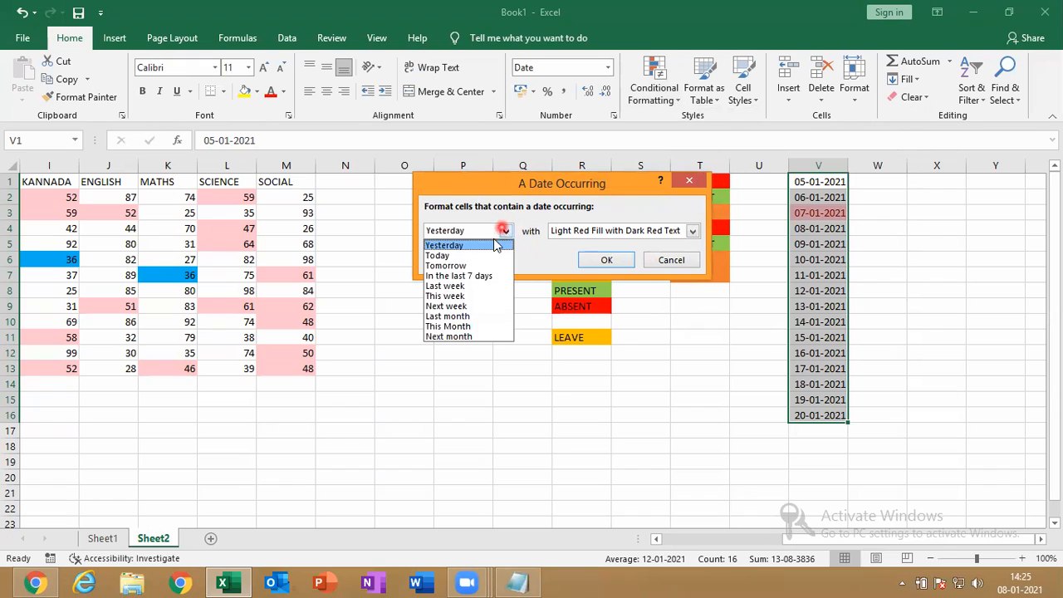
click(486, 256)
click(603, 260)
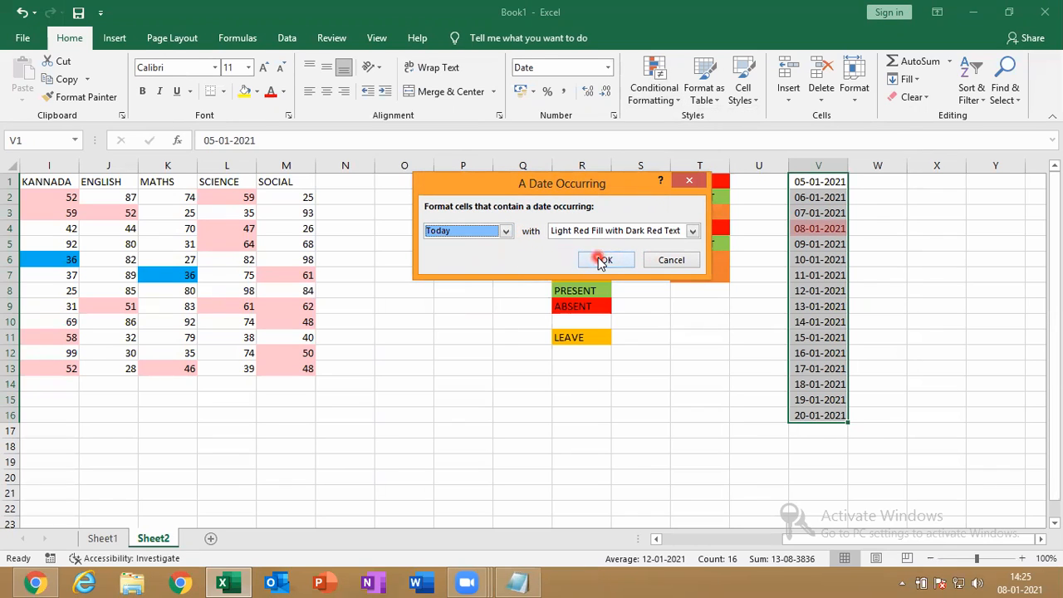
Apply the Text that Contains rule so column T entries are colour-coded, then deselect
click(647, 90)
mouse_move(721, 125)
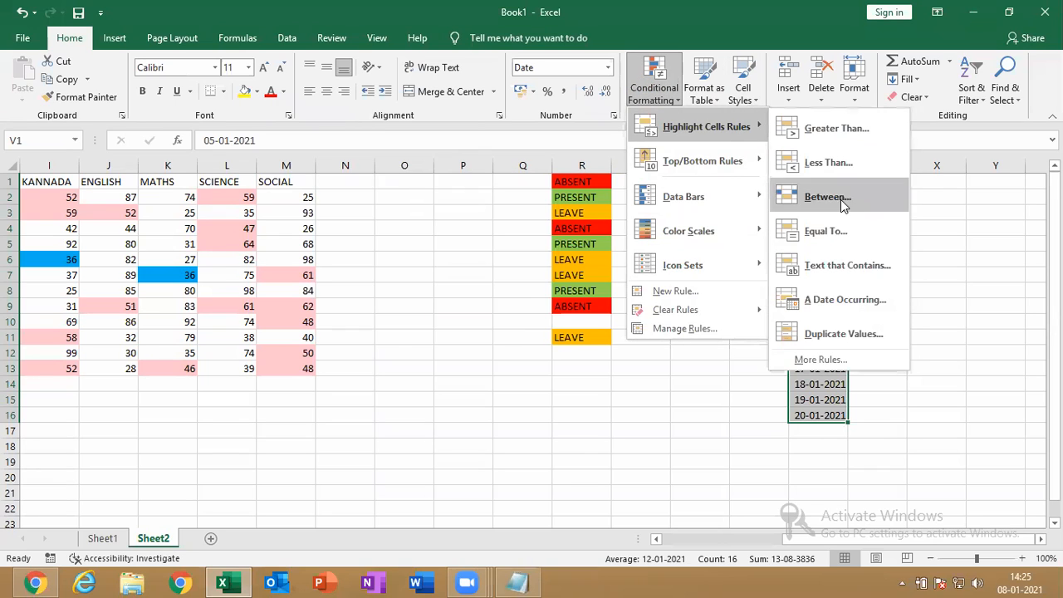
click(839, 266)
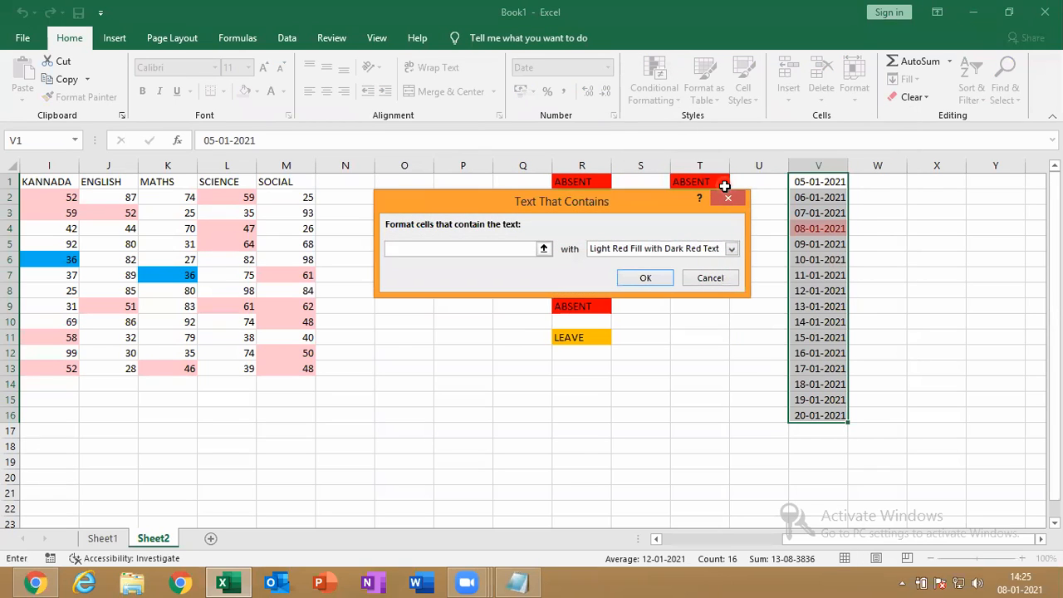
click(730, 196)
click(733, 197)
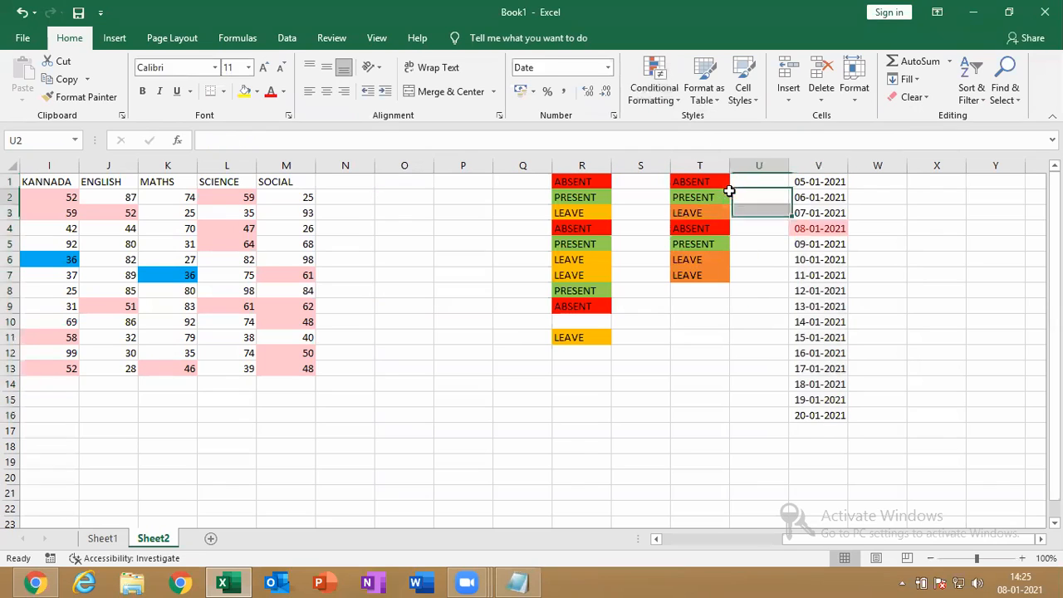
Add a Tomorrow date rule to column V with Yellow Fill with Dark Yellow Text
click(828, 166)
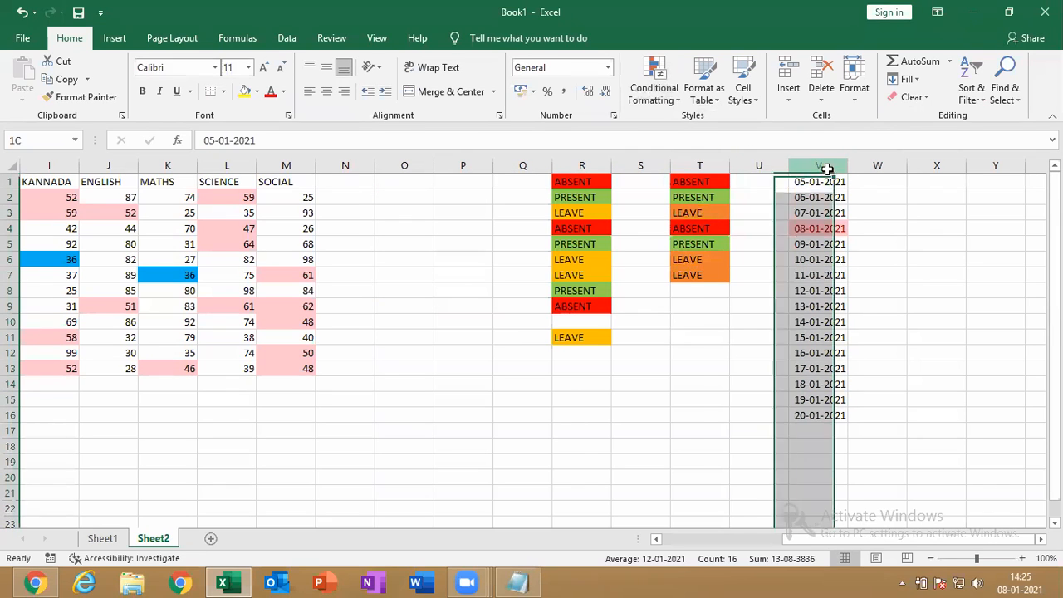
click(653, 88)
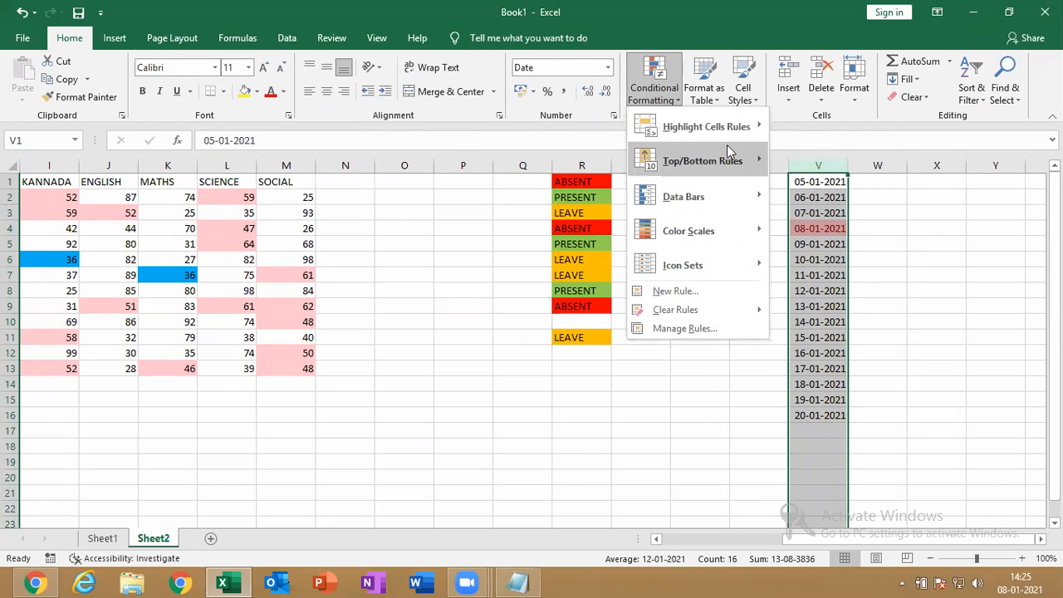
mouse_move(729, 133)
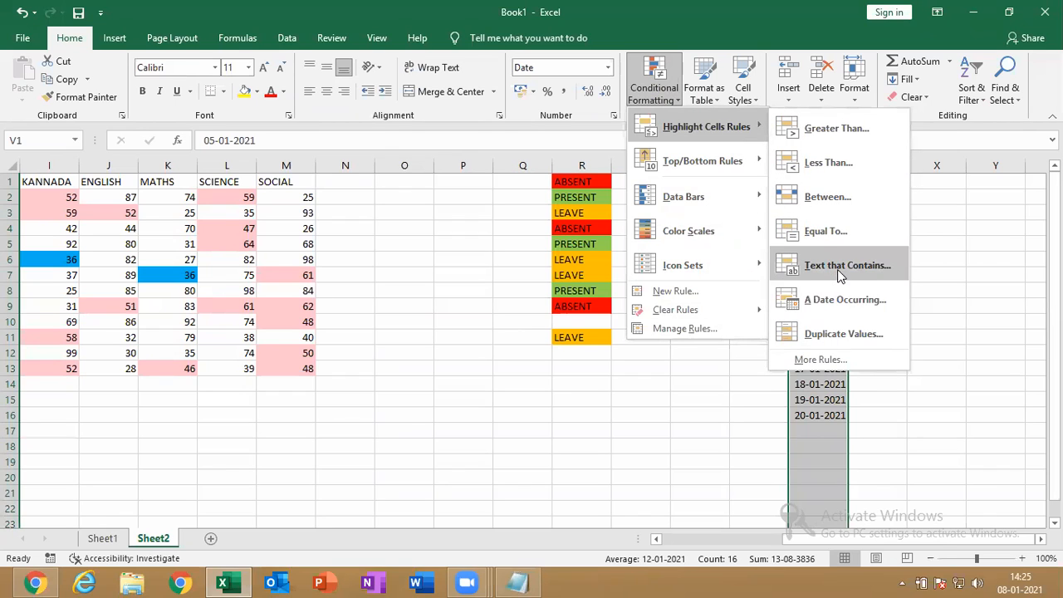
click(845, 300)
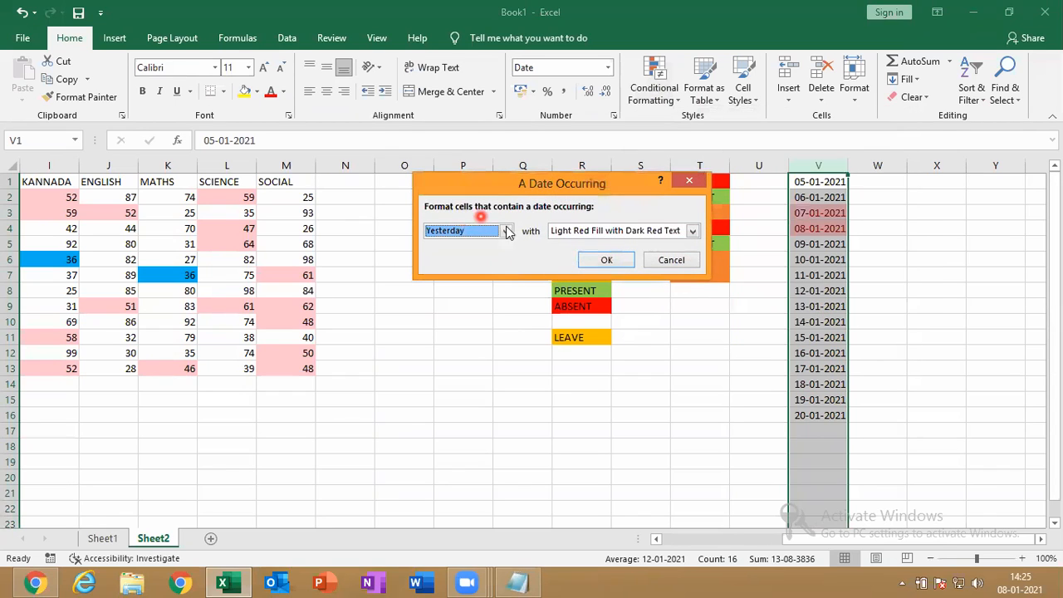
click(507, 232)
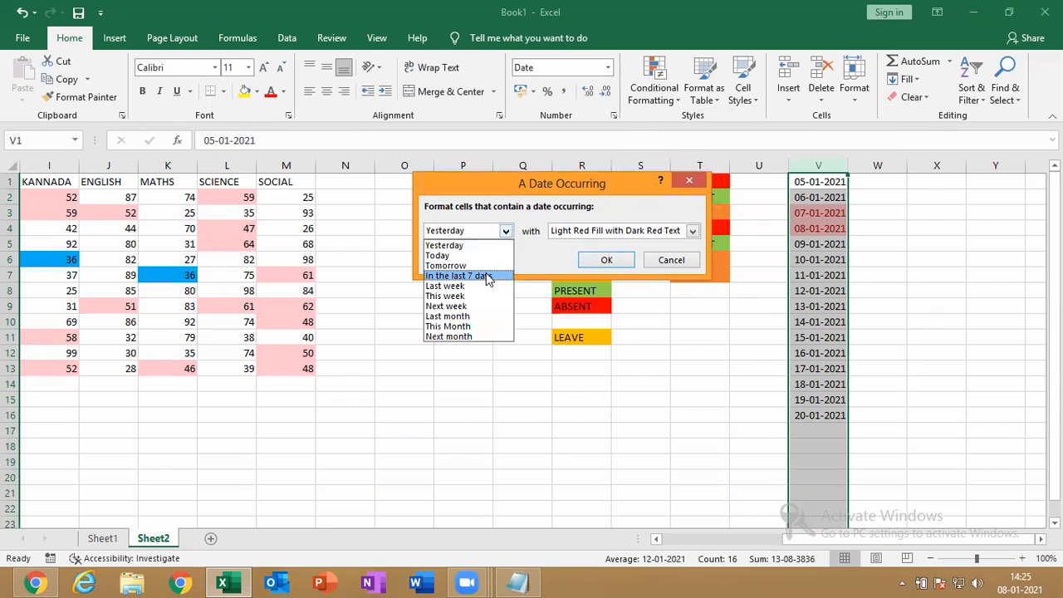
click(484, 265)
click(592, 231)
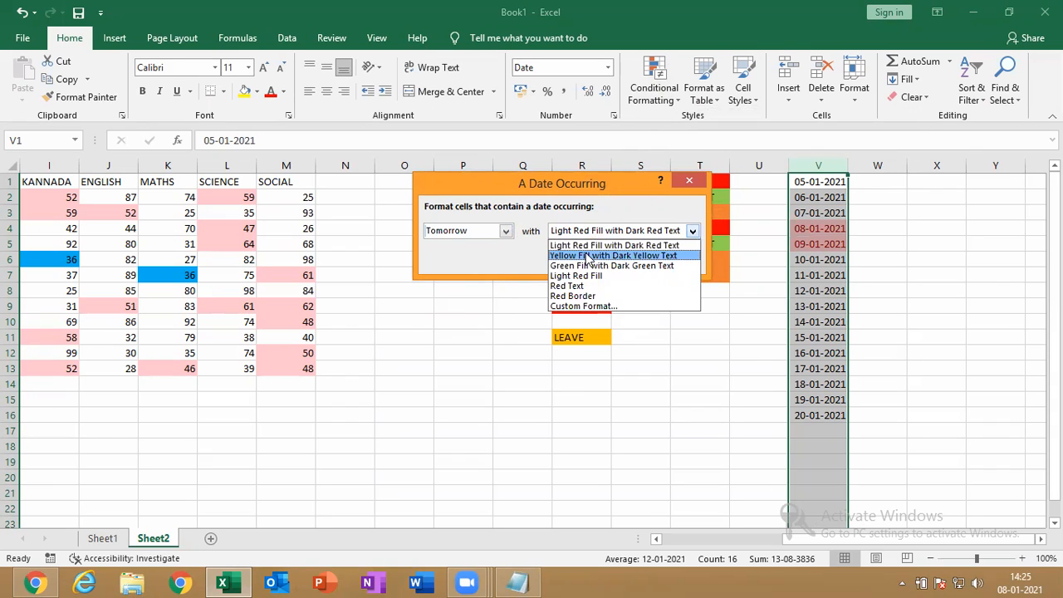
click(588, 255)
click(610, 261)
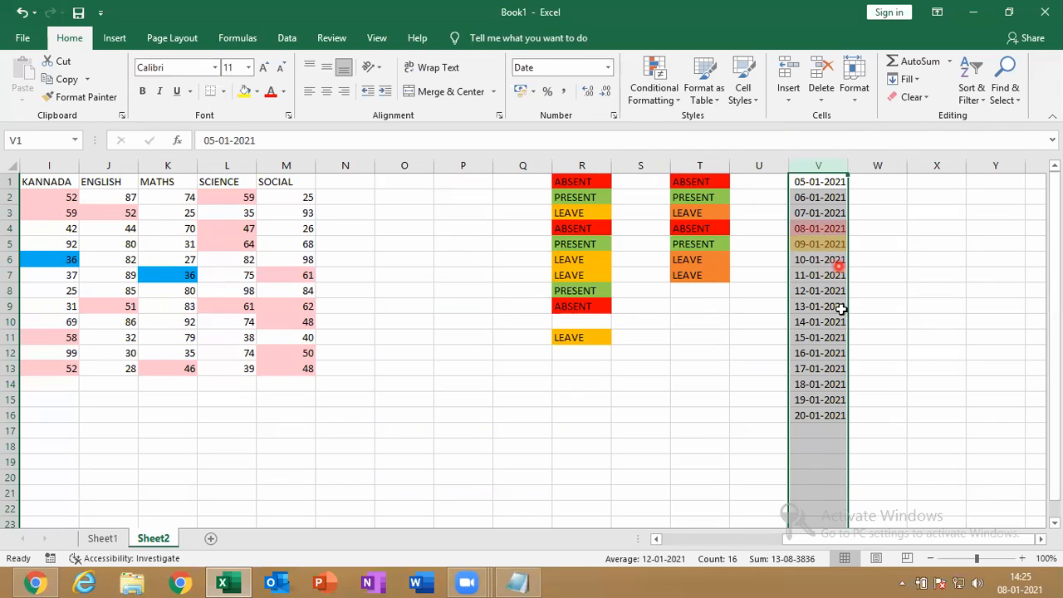
Return to the workbook and begin typing the first date in cell P1
click(804, 393)
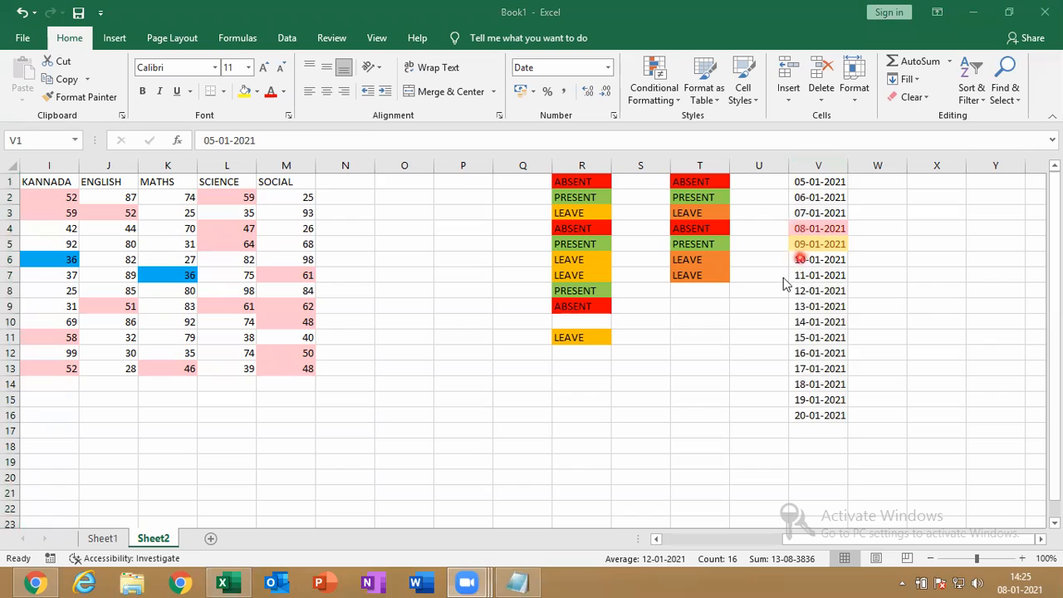
click(742, 342)
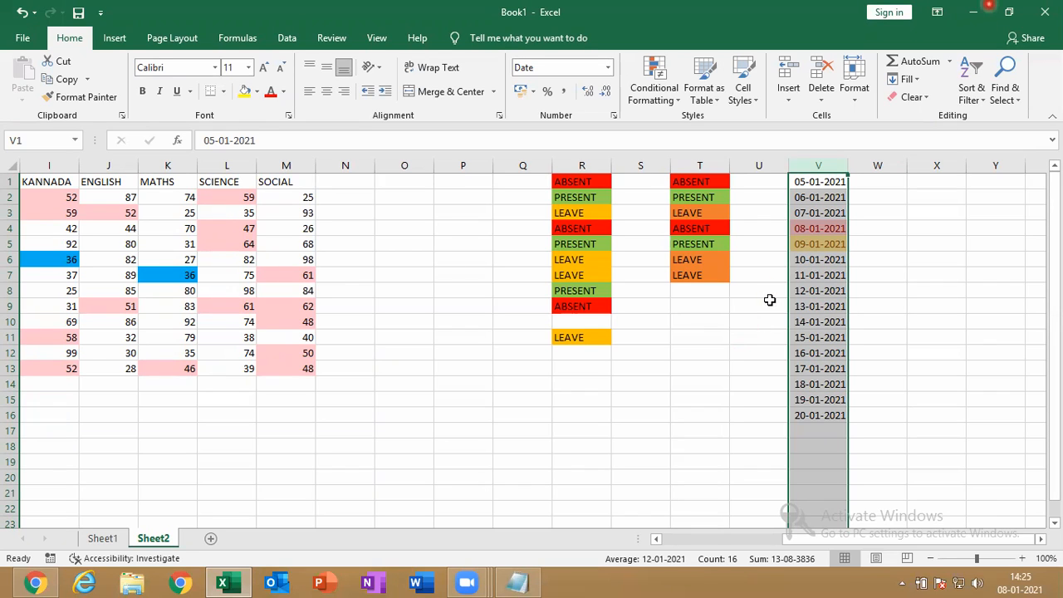
click(460, 184)
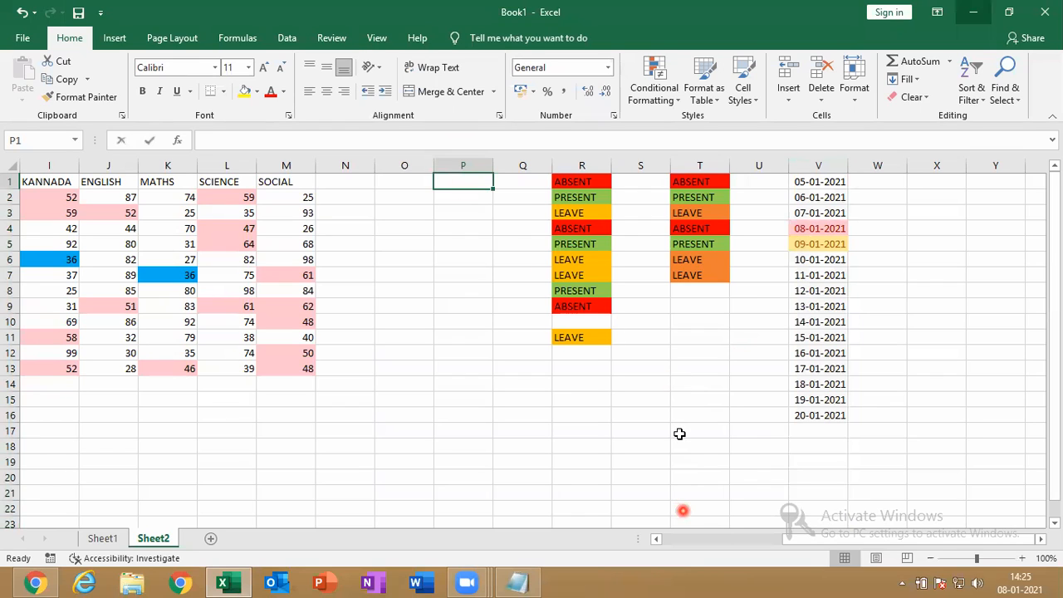
text(0)
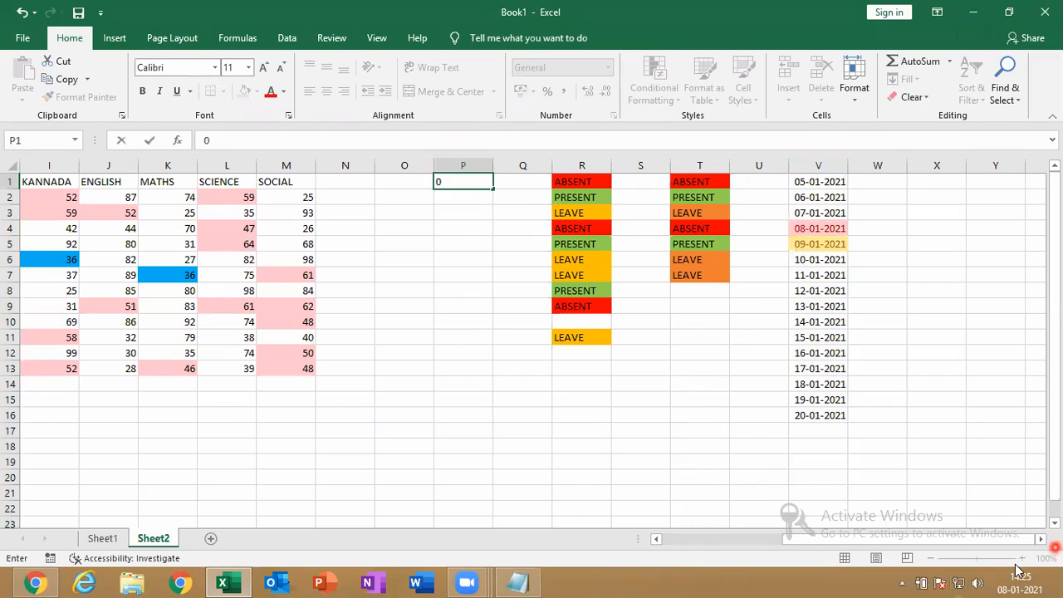
Complete 01-01-2021 in P1, fill dates down to P20, and select column P
mouse_move(1006, 580)
text(21)
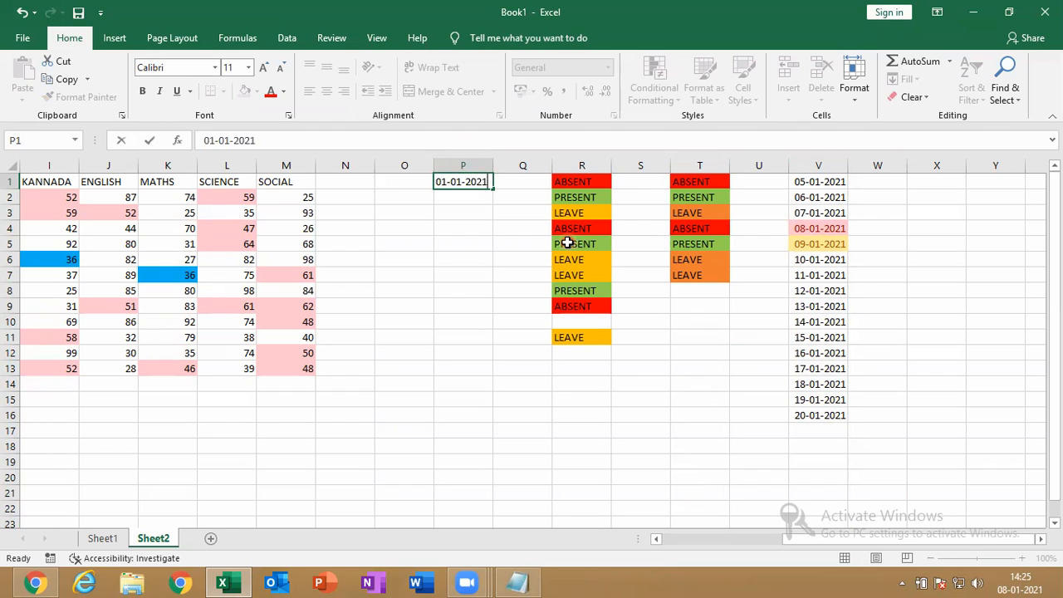
key(Return)
click(464, 176)
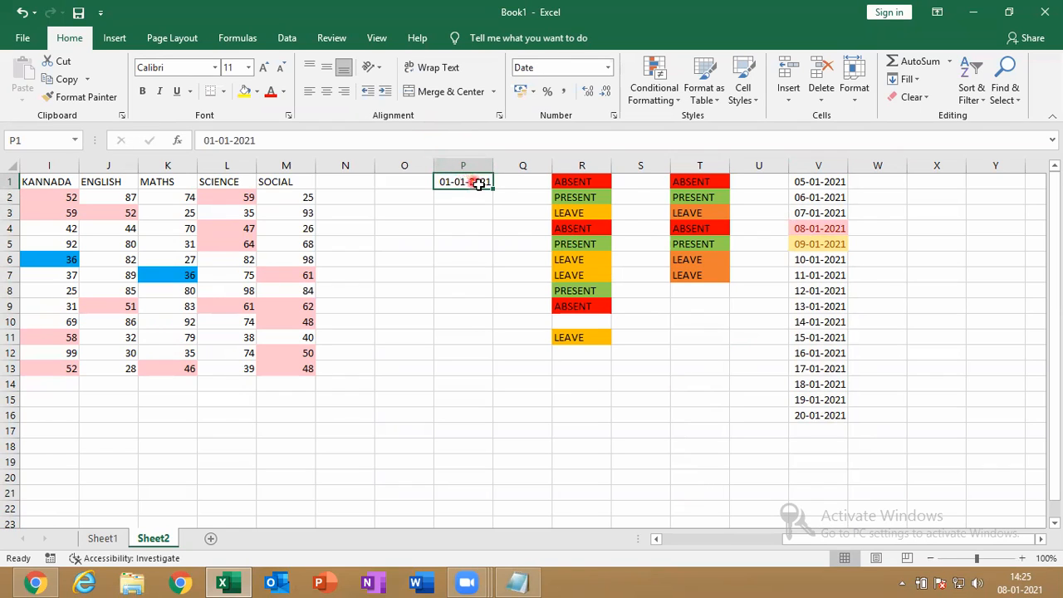
drag(493, 188, 493, 483)
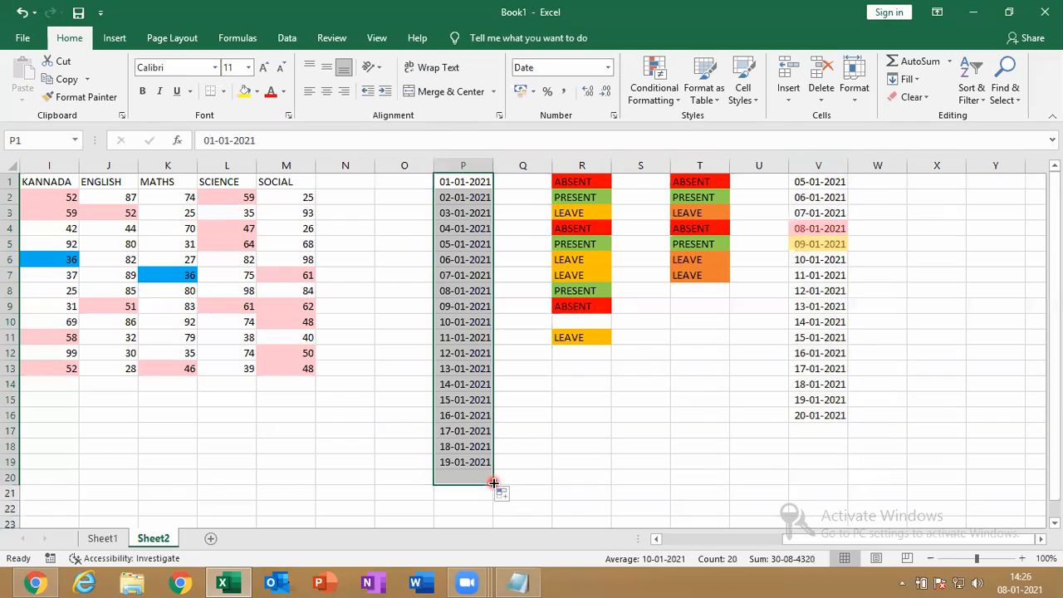
click(471, 158)
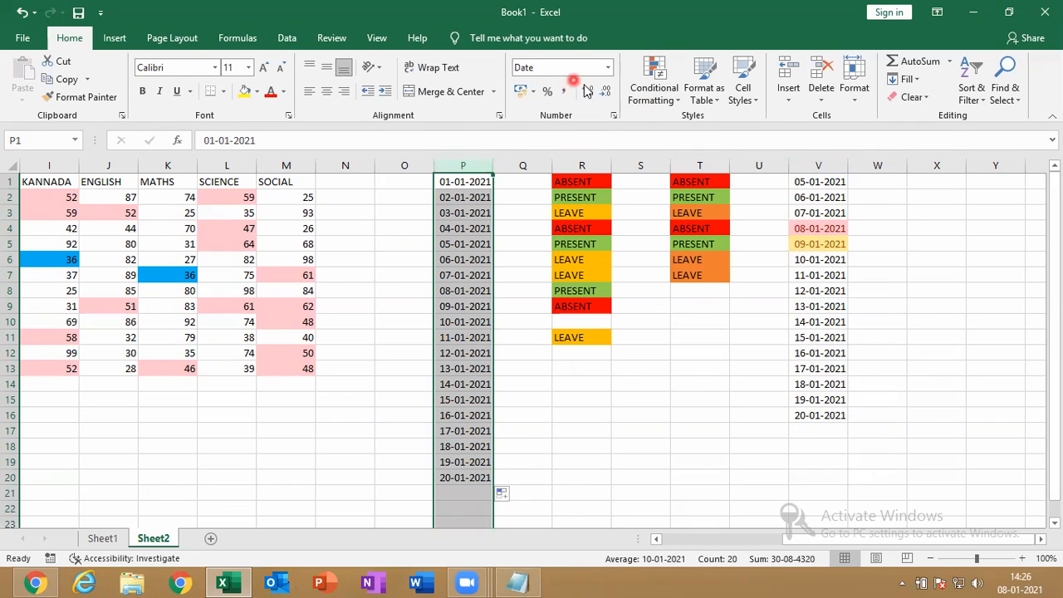
Add an A Date Occurring rule on column P: Tomorrow, Yellow Fill with Dark Yellow Text
click(640, 93)
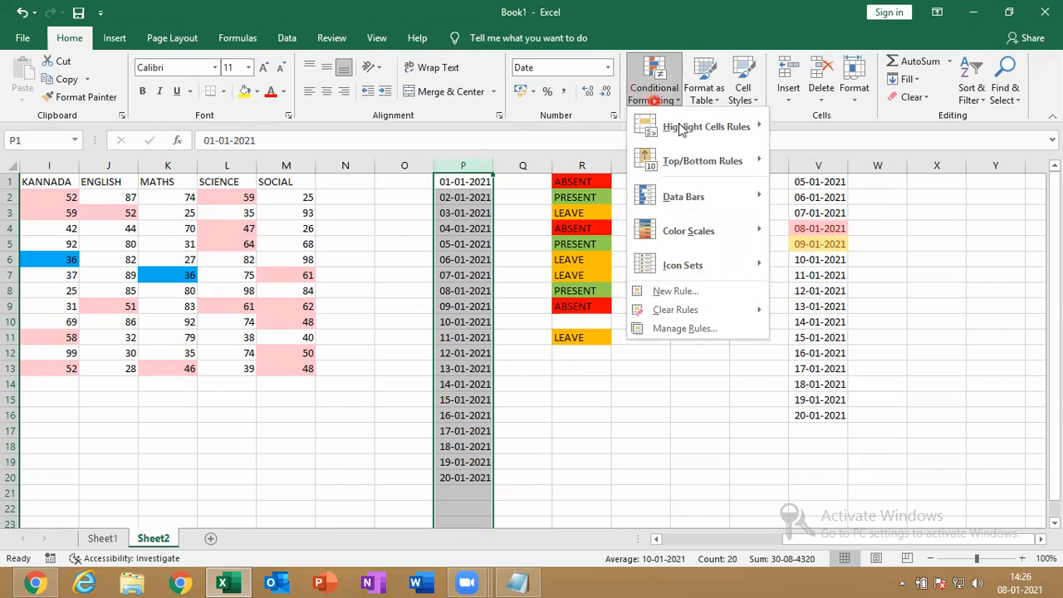
mouse_move(717, 142)
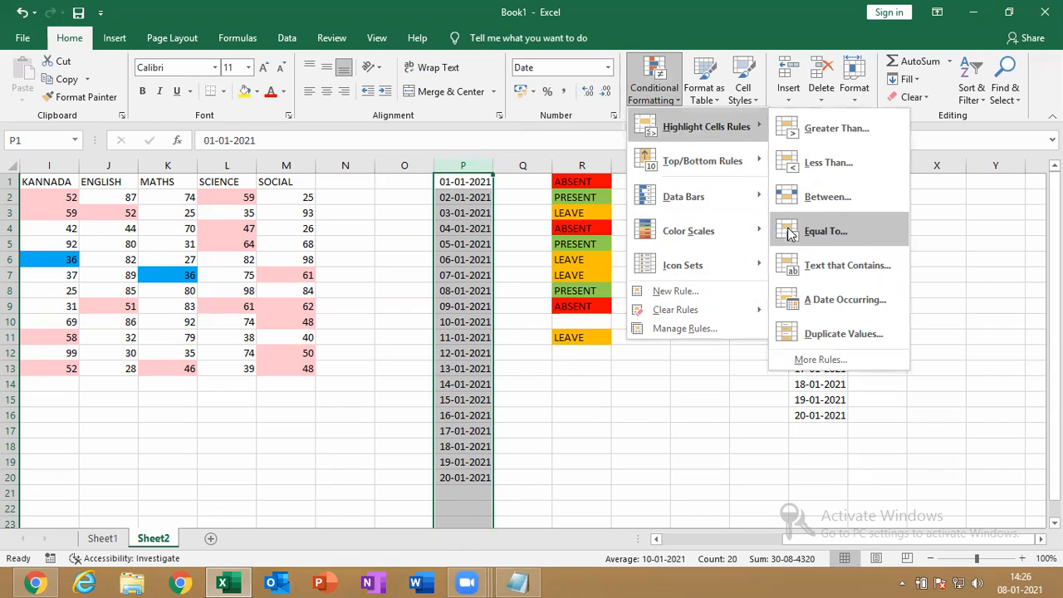
click(815, 290)
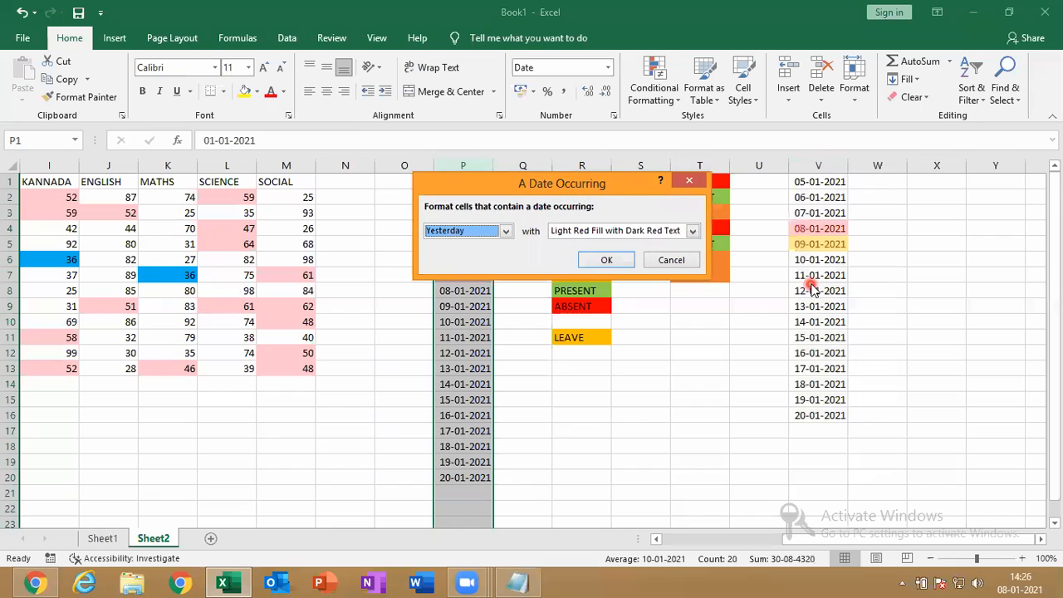
drag(768, 211, 768, 213)
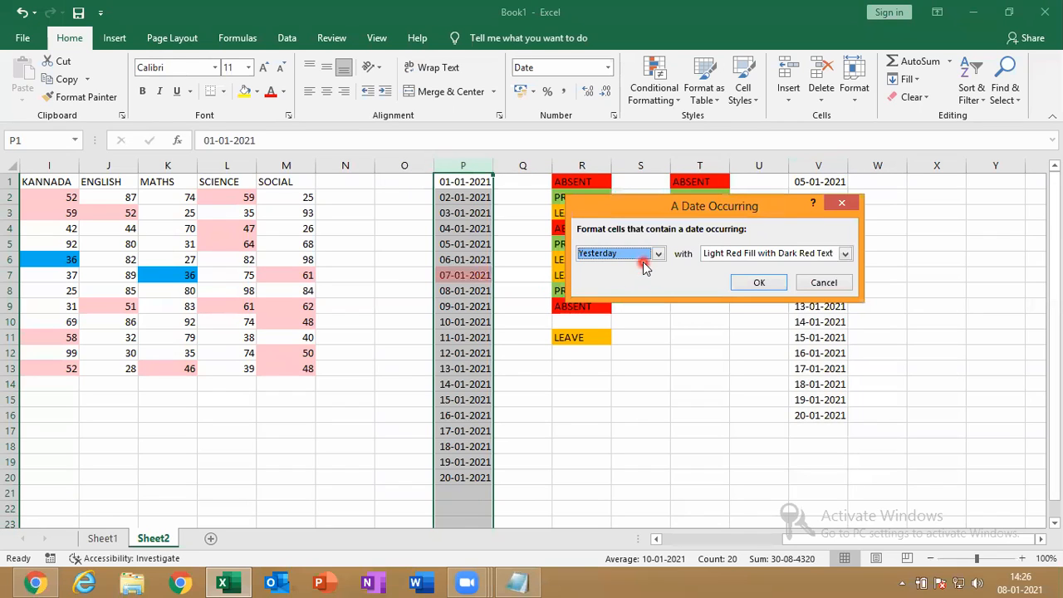
click(644, 257)
click(598, 288)
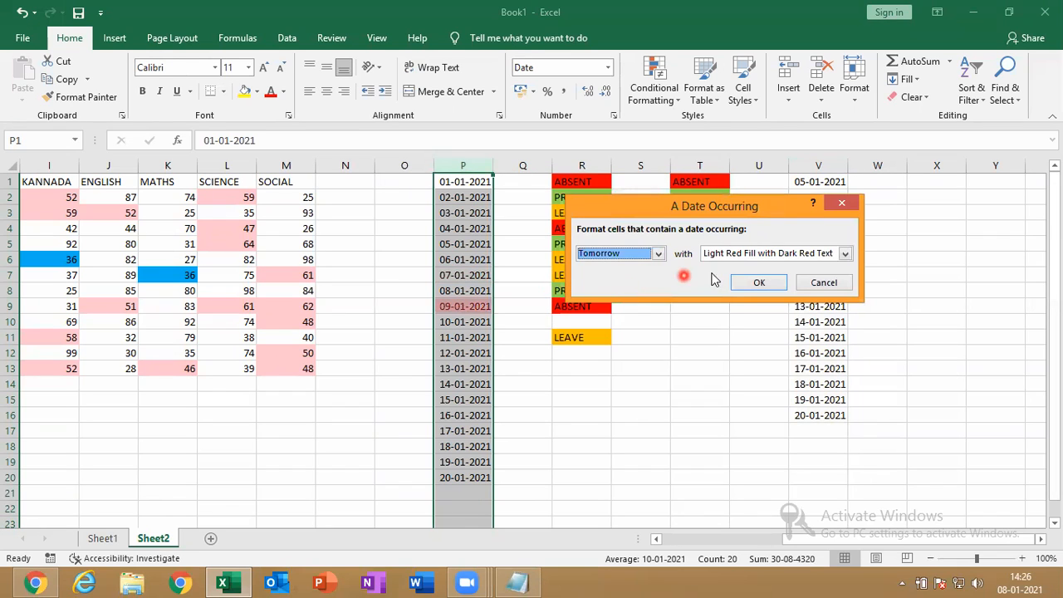
click(728, 255)
click(731, 278)
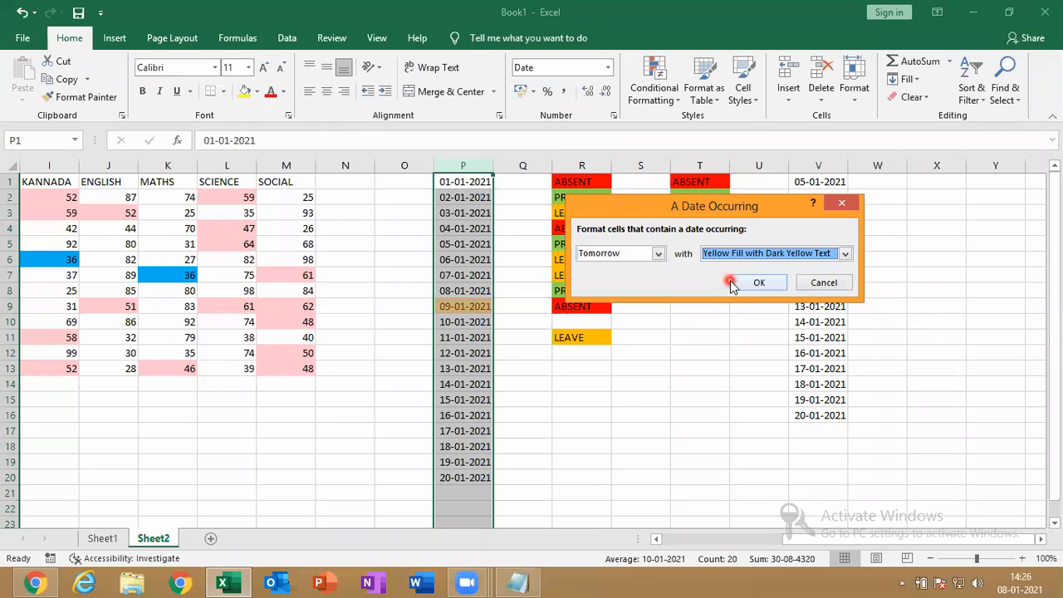
click(732, 285)
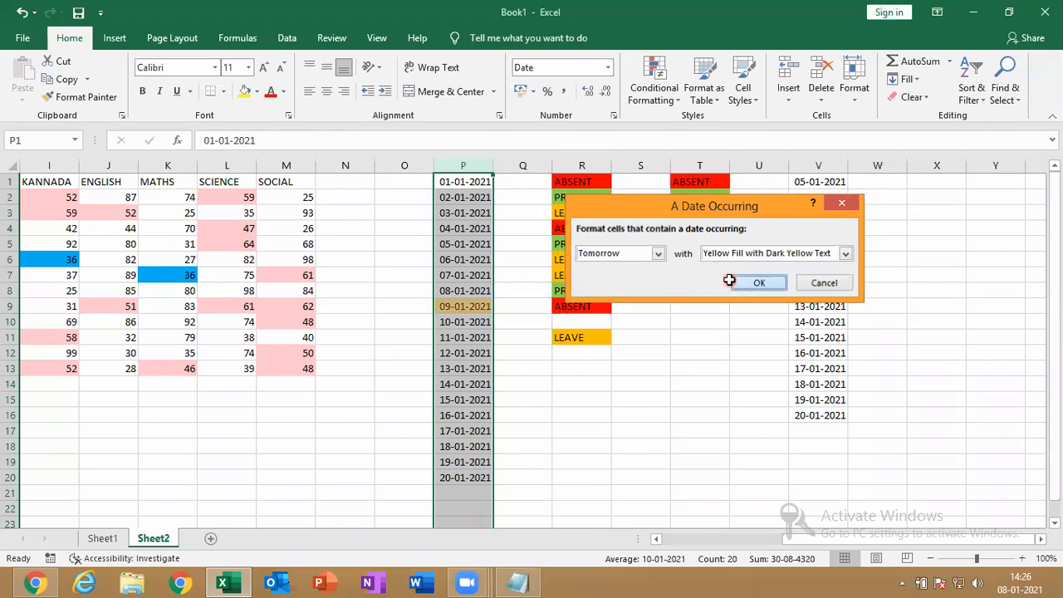
click(675, 579)
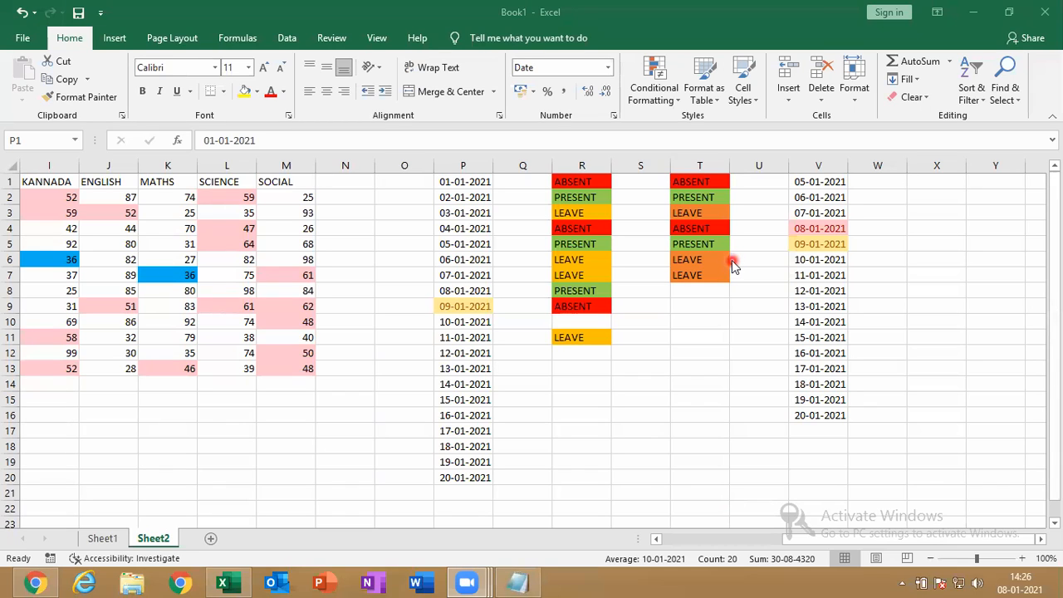
click(656, 100)
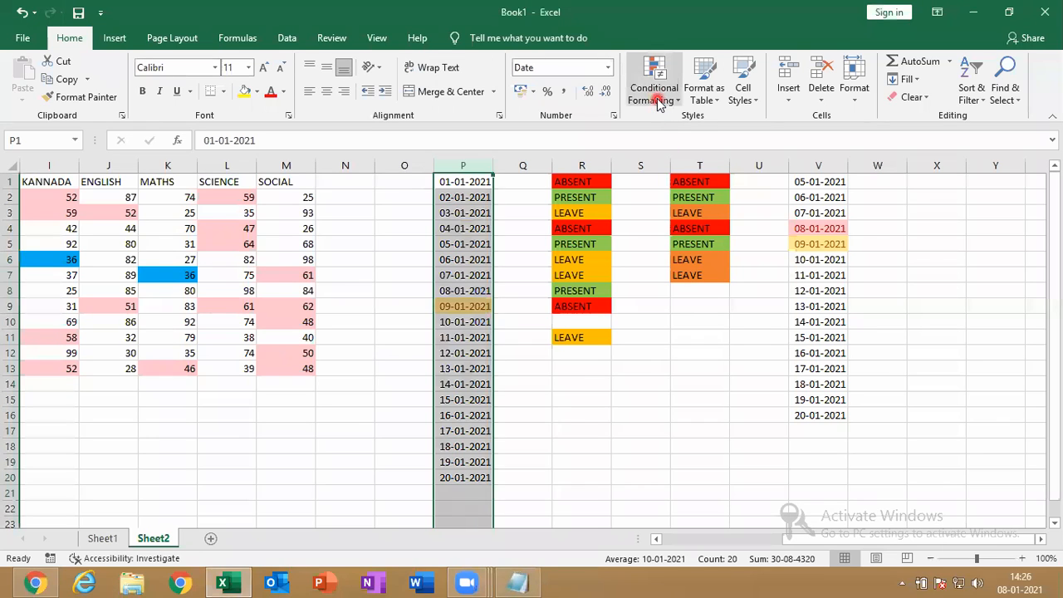
mouse_move(714, 126)
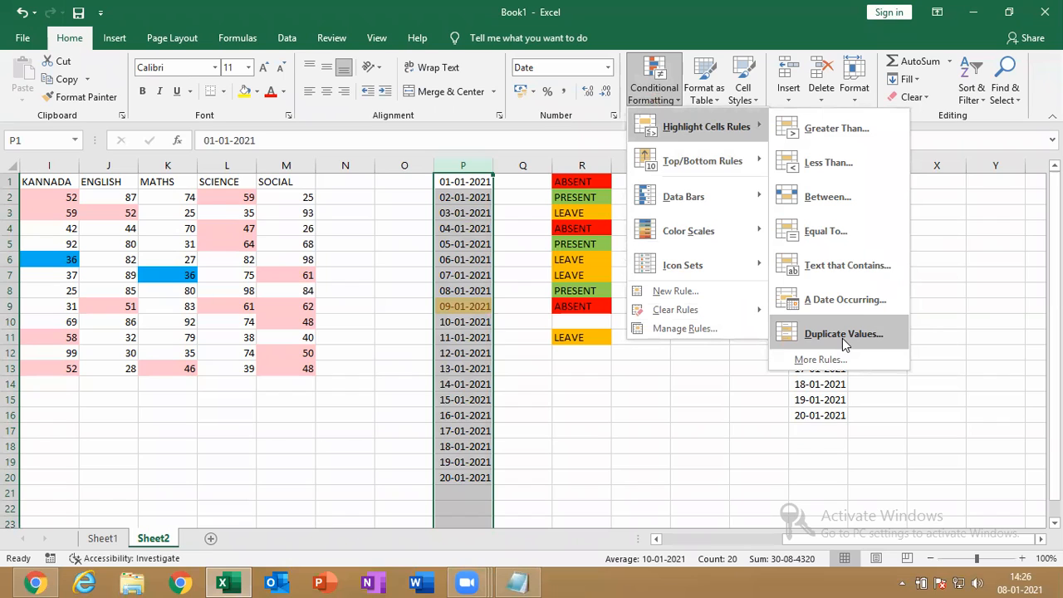
click(277, 434)
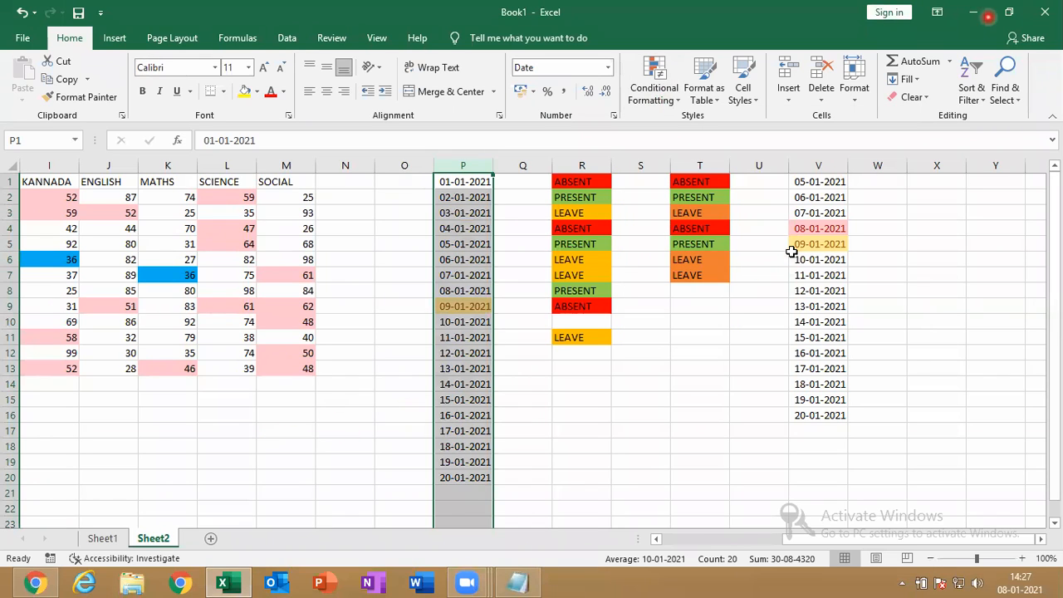
click(980, 13)
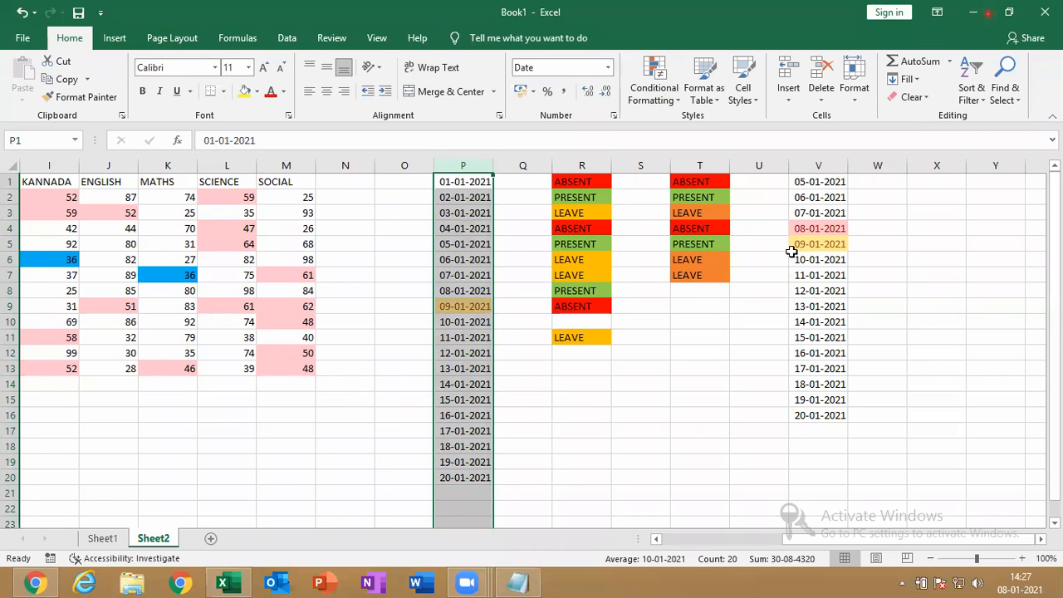
click(300, 372)
Copy the marks table H1:M13 and move to the empty cell A20 below
drag(300, 370, 181, 182)
key(ctrl+c)
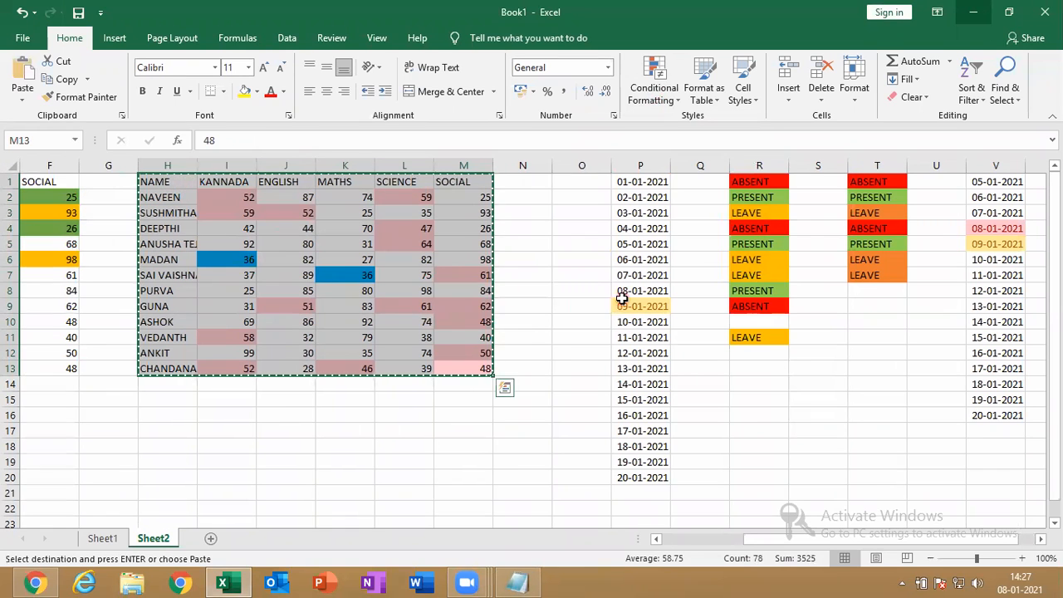
drag(1055, 328, 1055, 334)
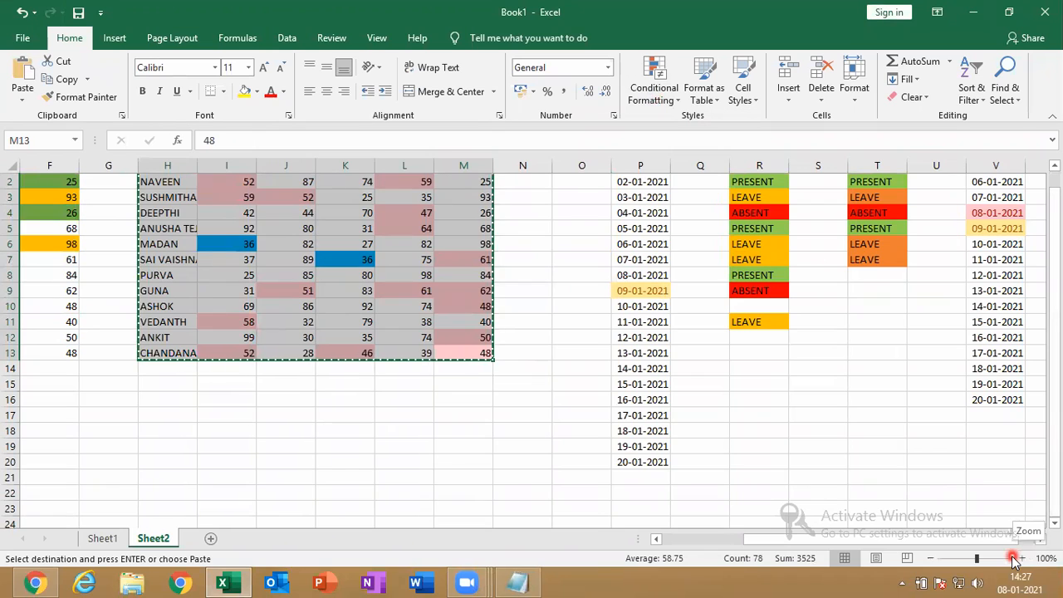
key(Down)
key(Down)
key(Down)
key(Left)
key(Left)
key(Left)
key(Left)
key(Left)
key(Left)
key(Left)
key(Left)
key(Left)
key(Left)
key(Left)
key(Left)
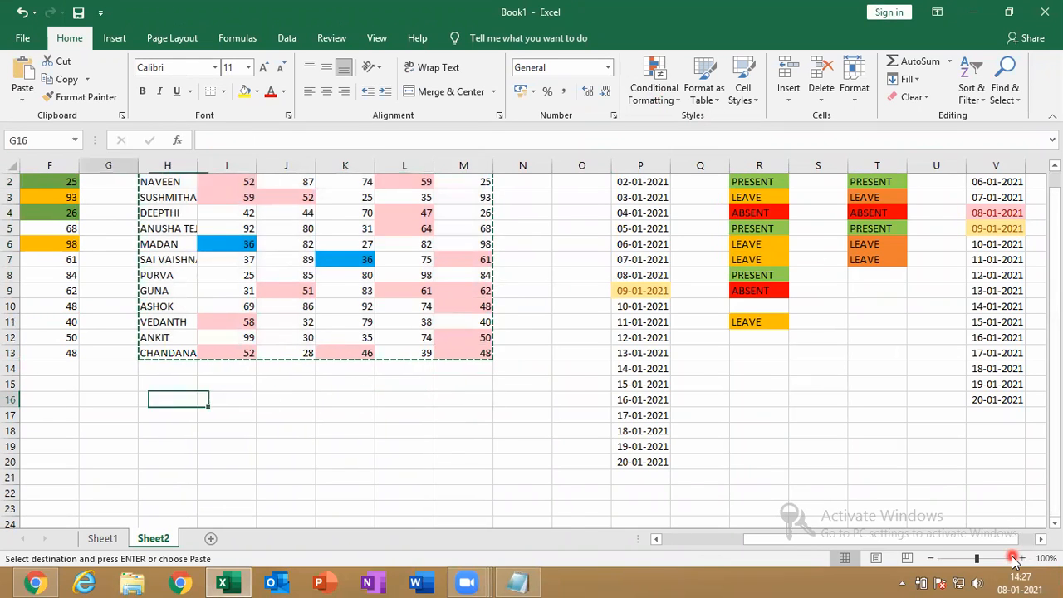
key(Down)
key(Down)
key(Down)
key(Down)
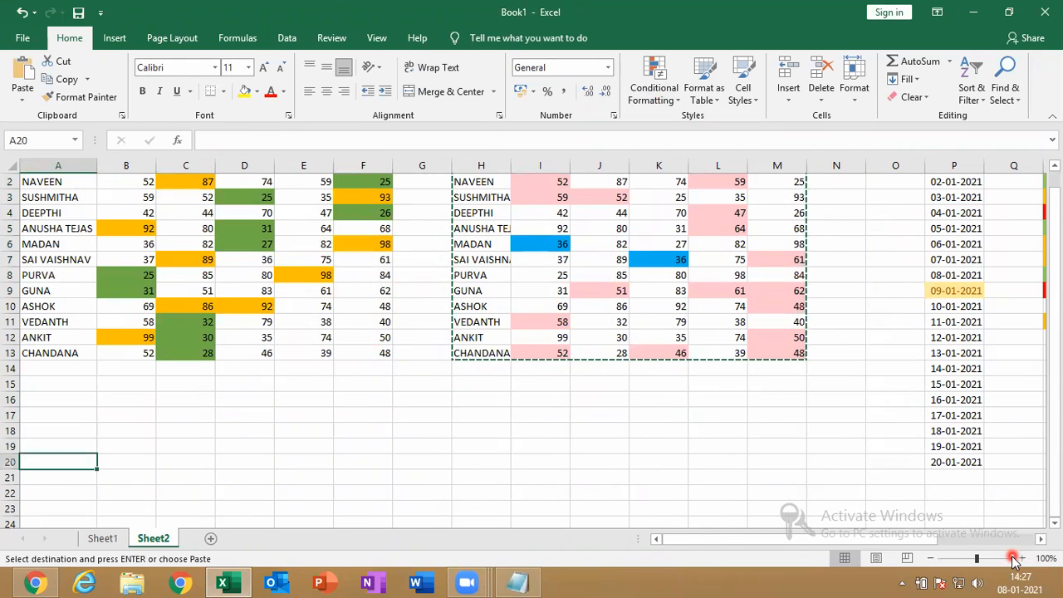
Paste the table at A20 as values only and select the pasted marks B21:F32
key(ctrl+v)
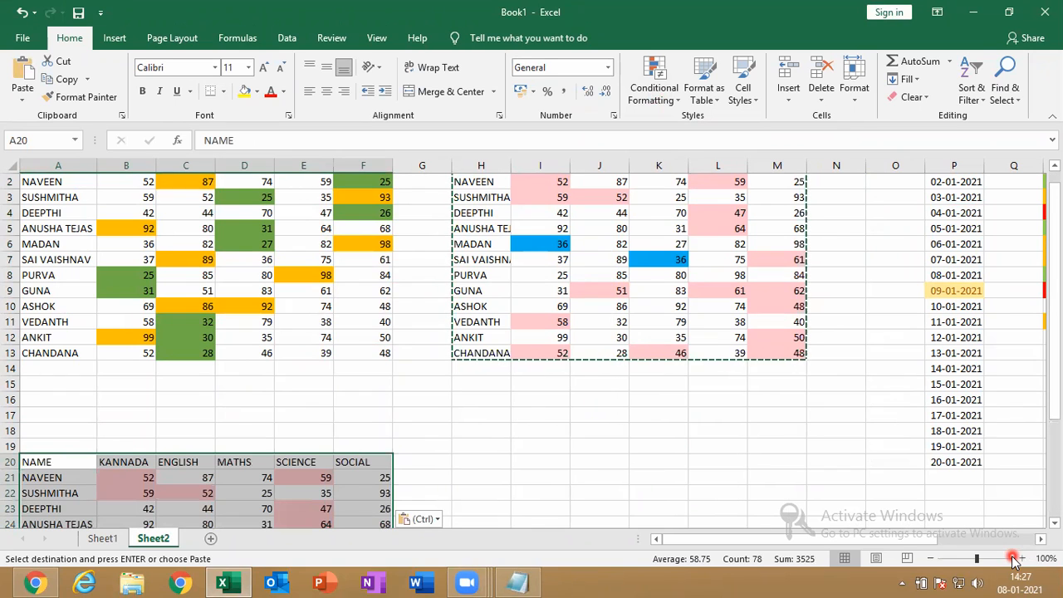
click(430, 522)
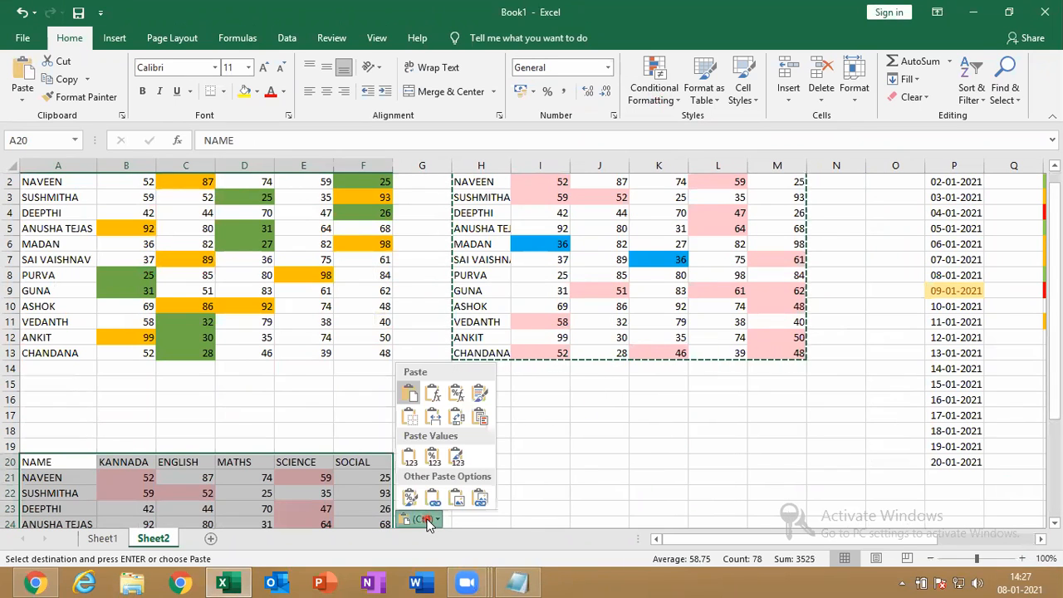
click(414, 456)
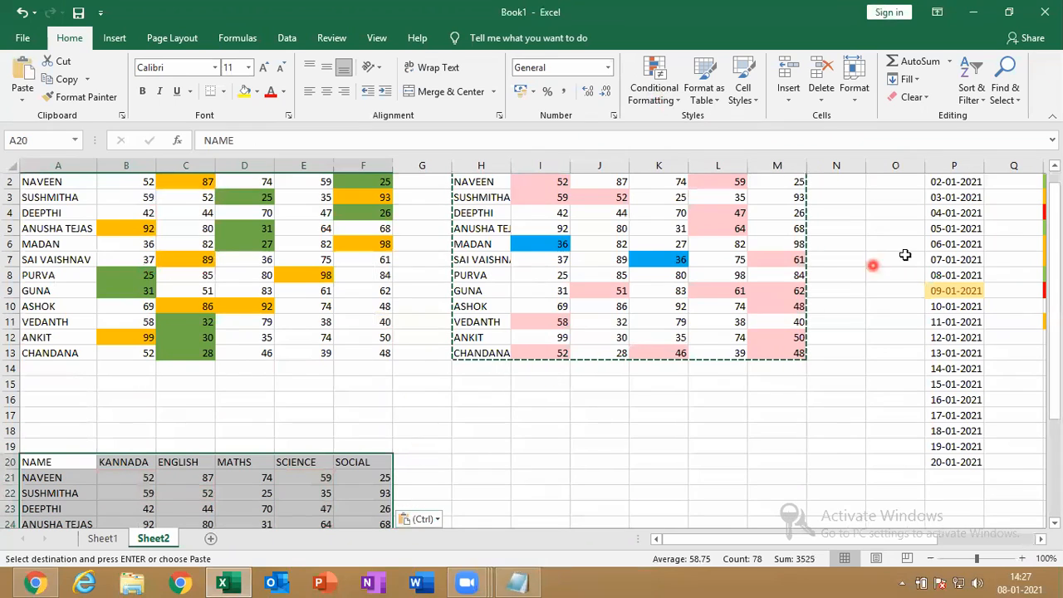
drag(1055, 249, 1055, 259)
drag(1060, 344, 1058, 358)
drag(148, 339, 374, 513)
Apply a Duplicate Values rule set to Unique with Green Fill with Dark Green Text on B21:F32
click(656, 88)
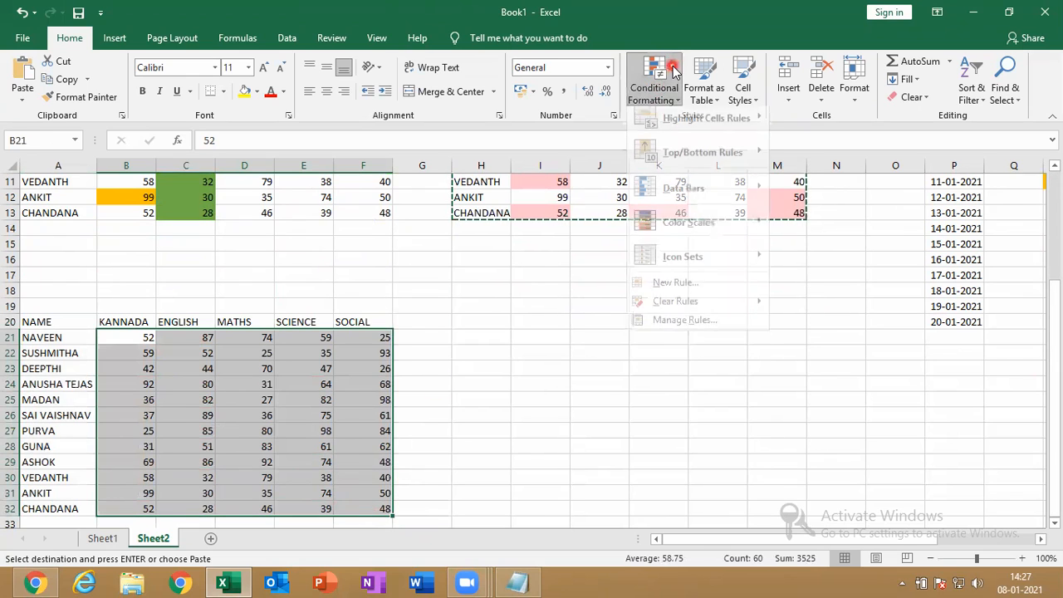
mouse_move(698, 127)
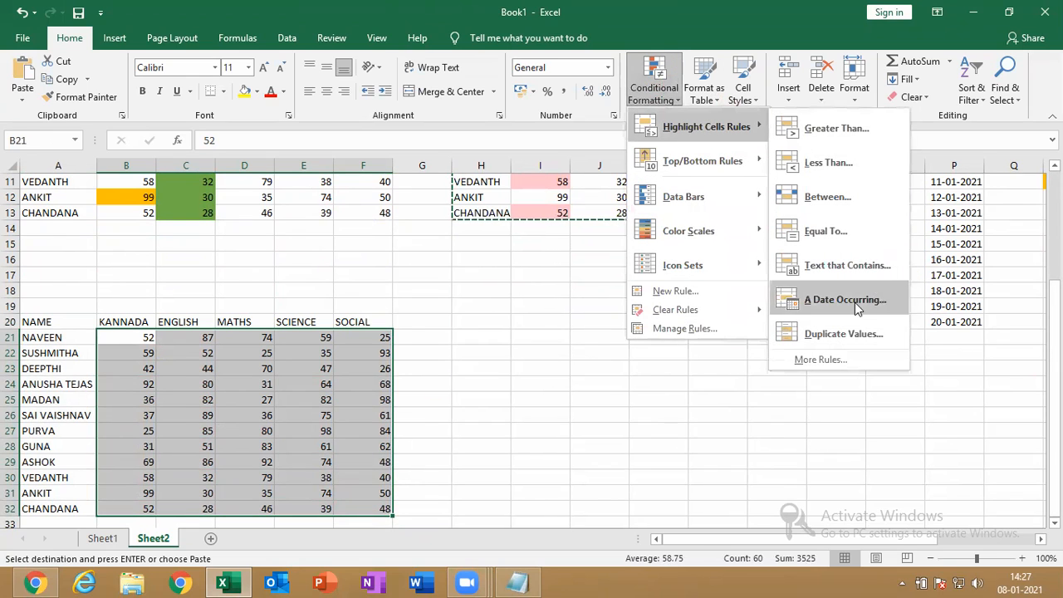
click(832, 334)
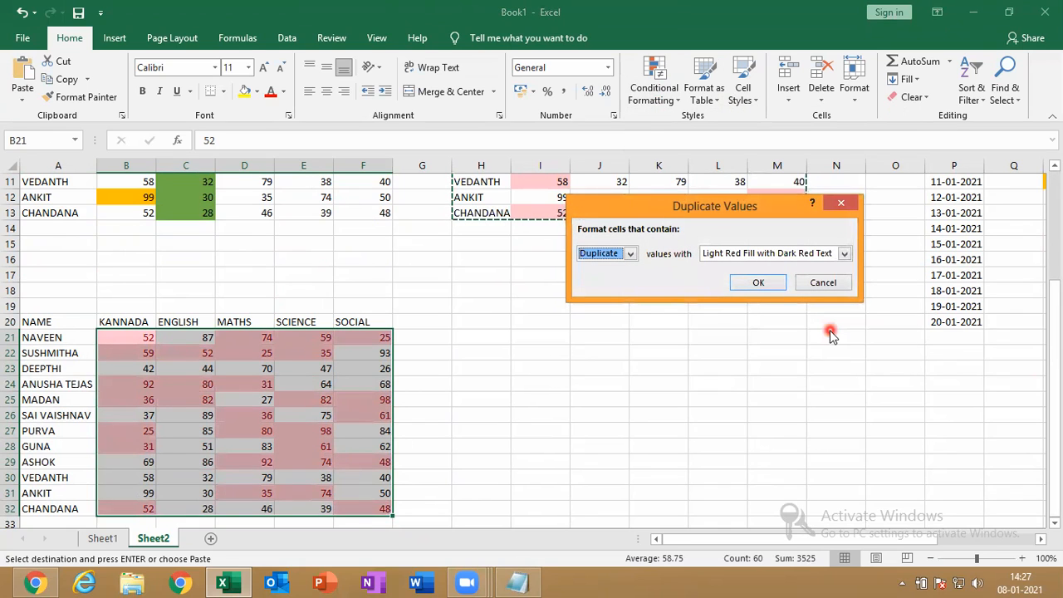
click(630, 259)
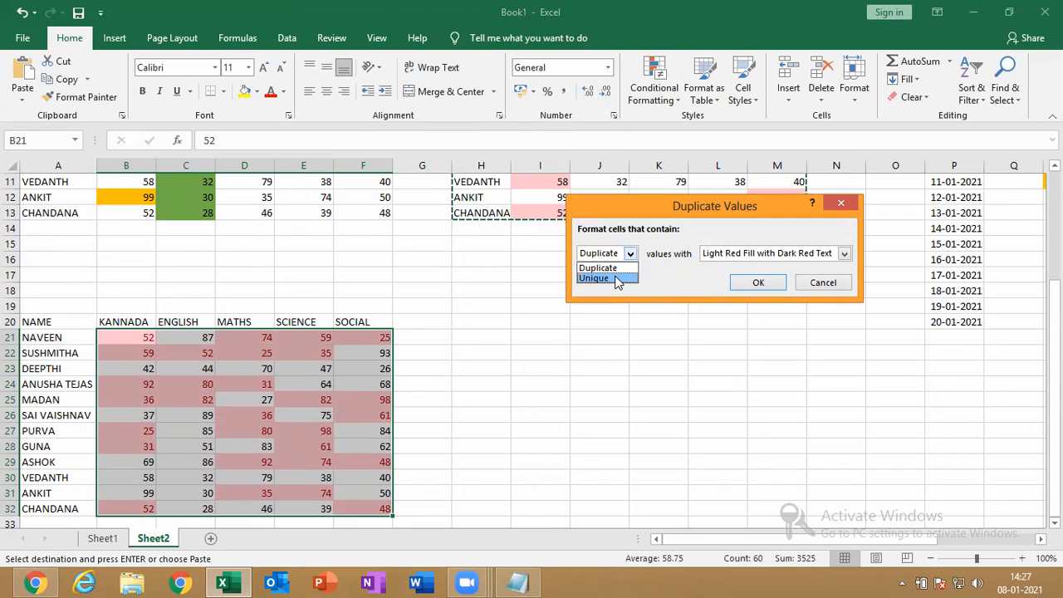
click(615, 278)
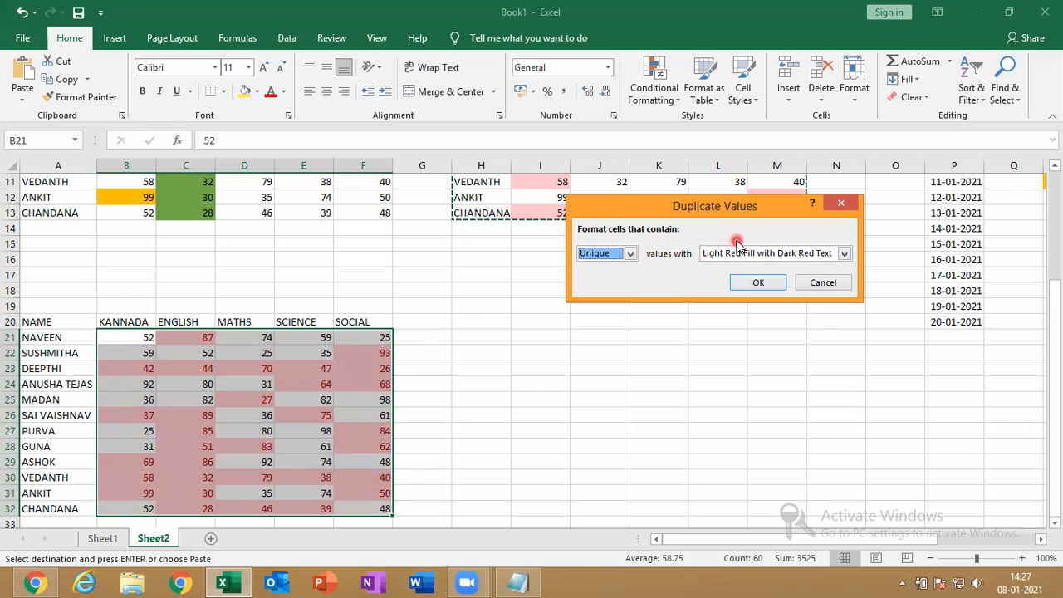
click(716, 257)
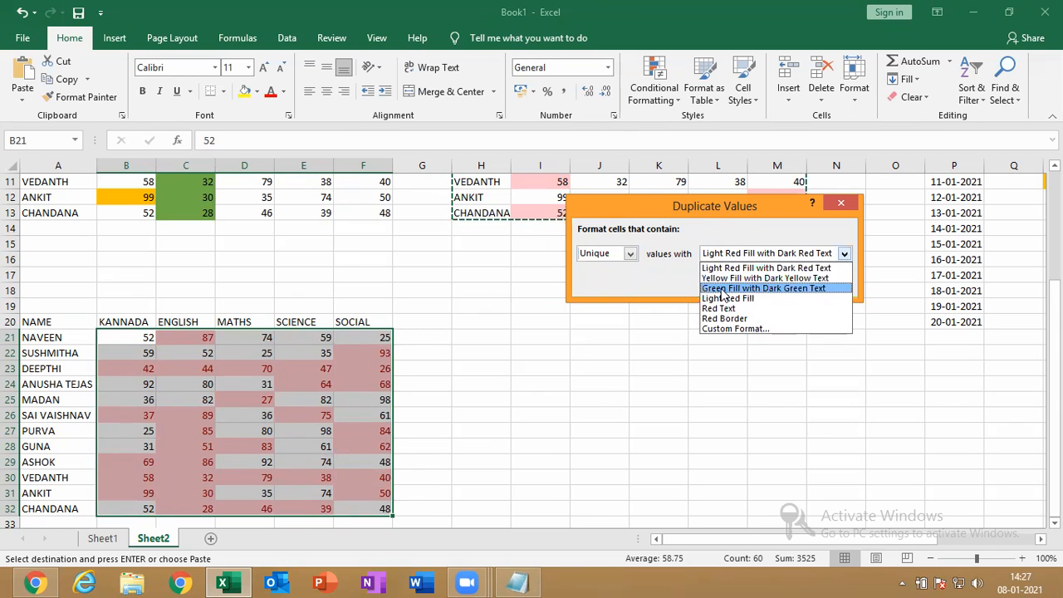
click(721, 286)
click(768, 292)
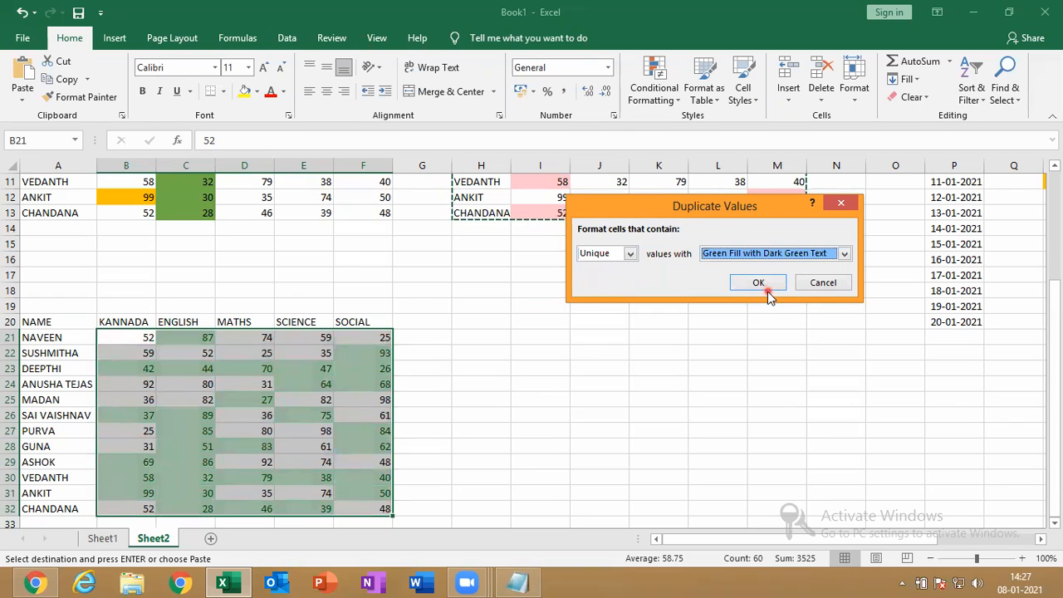
click(768, 292)
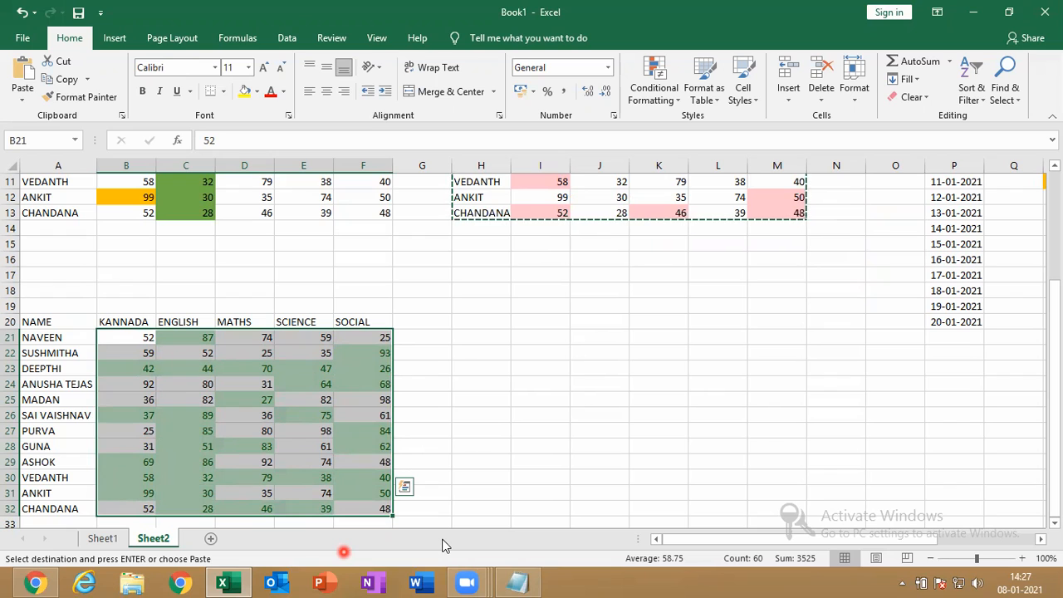
Deselect the pasted table and permanently delete Sheet1
click(539, 411)
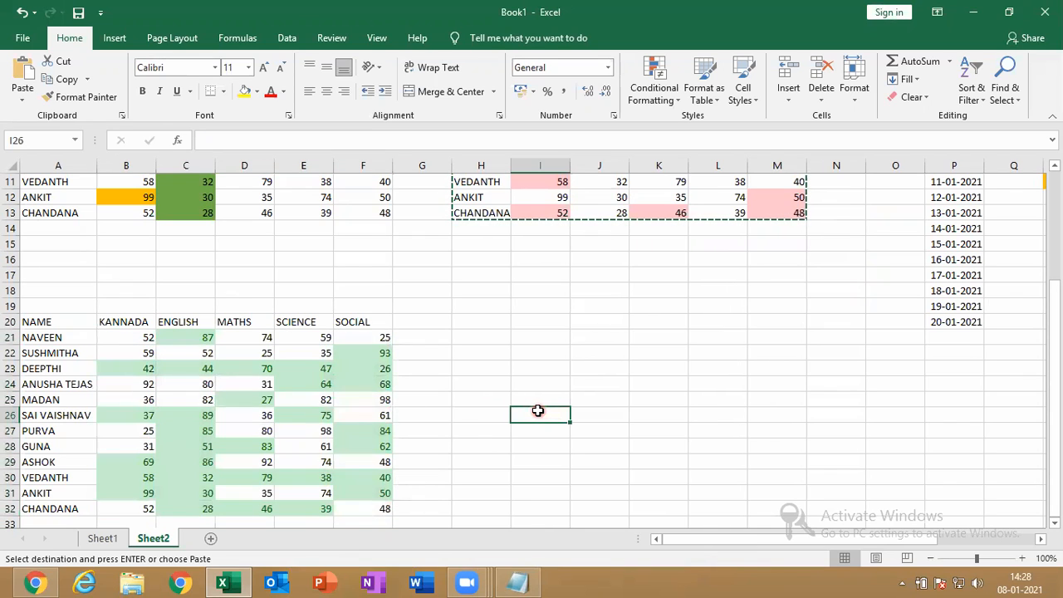
right_click(116, 538)
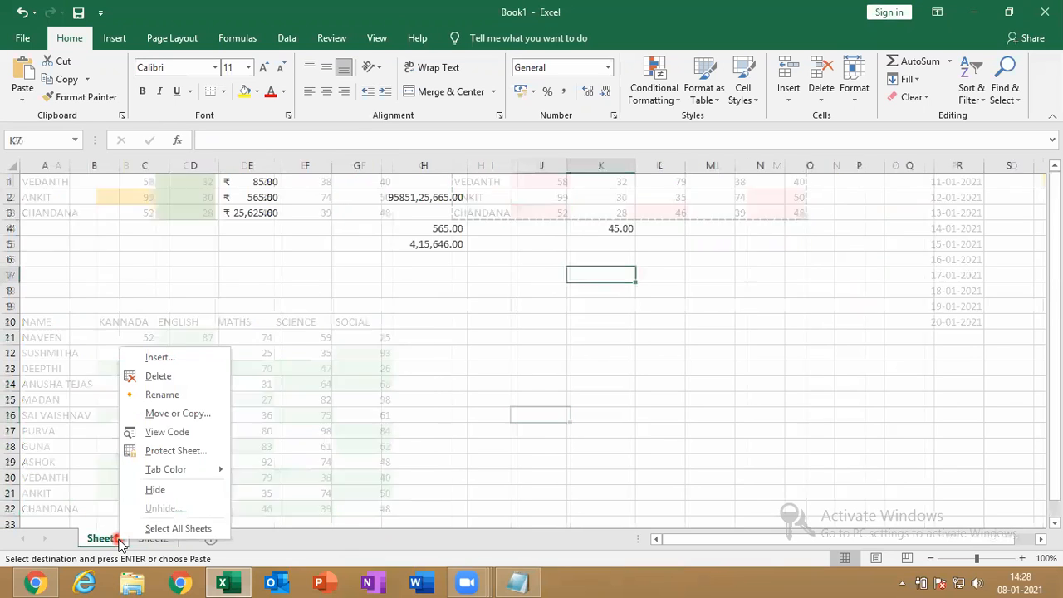
click(187, 377)
click(505, 335)
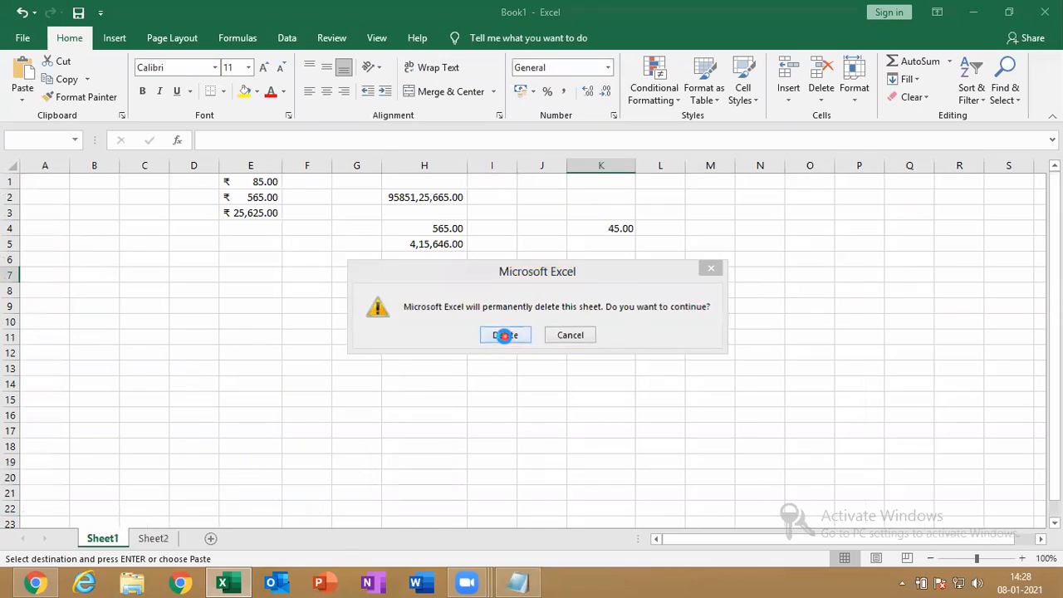
Rename Sheet2 to HIGHLIGHT CELL RULES
right_click(104, 540)
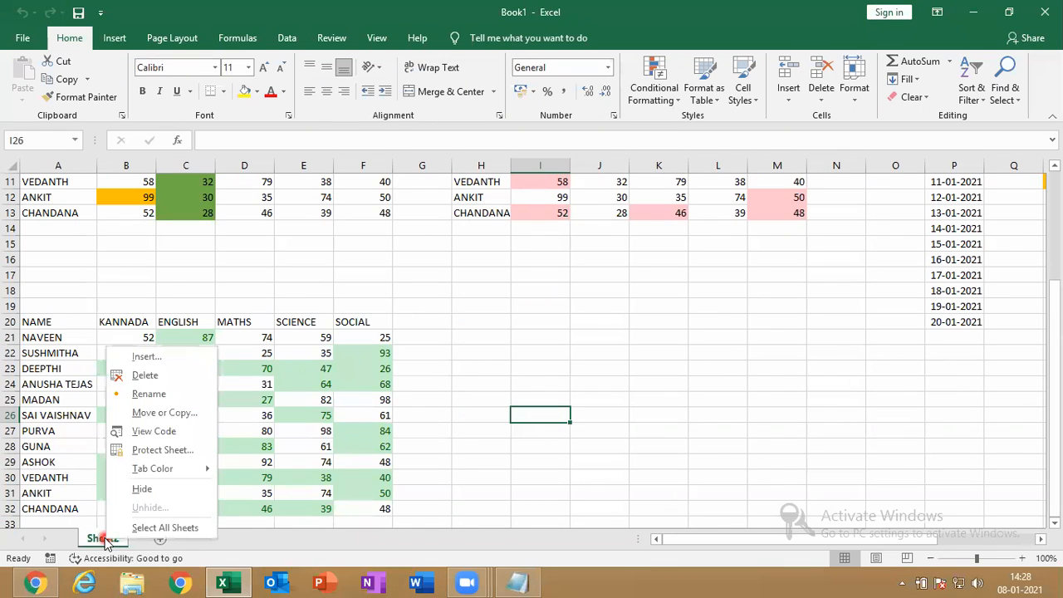
click(154, 395)
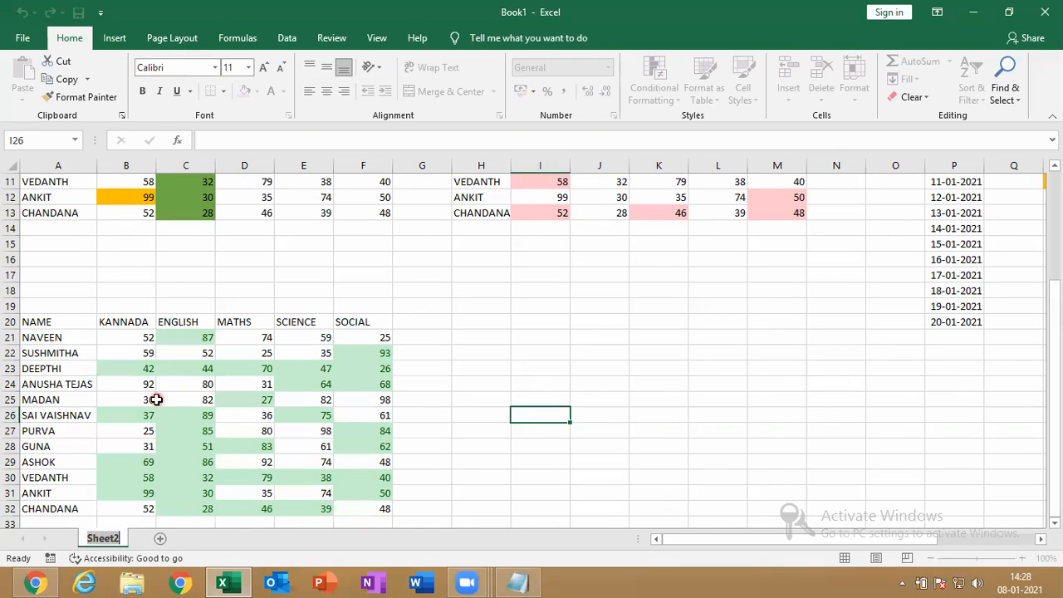
text(H)
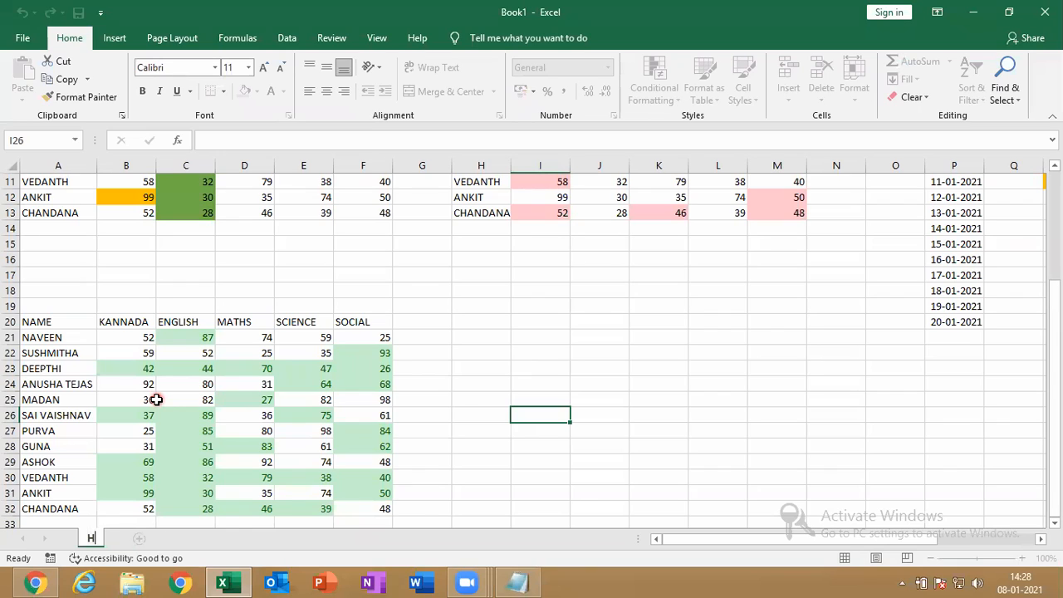
text(IGHLIGHT CELL R)
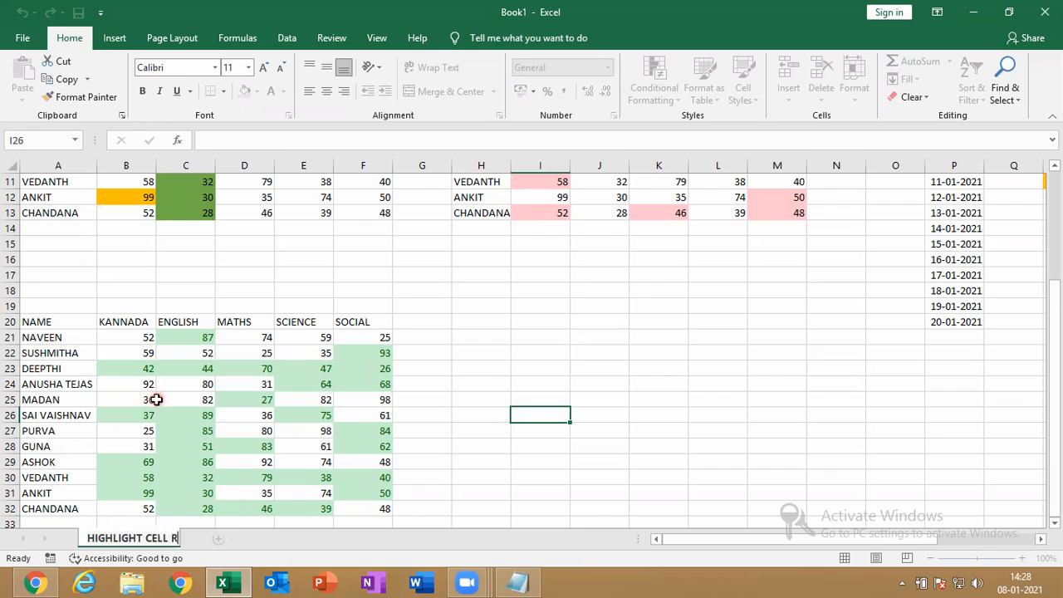
text(ULES)
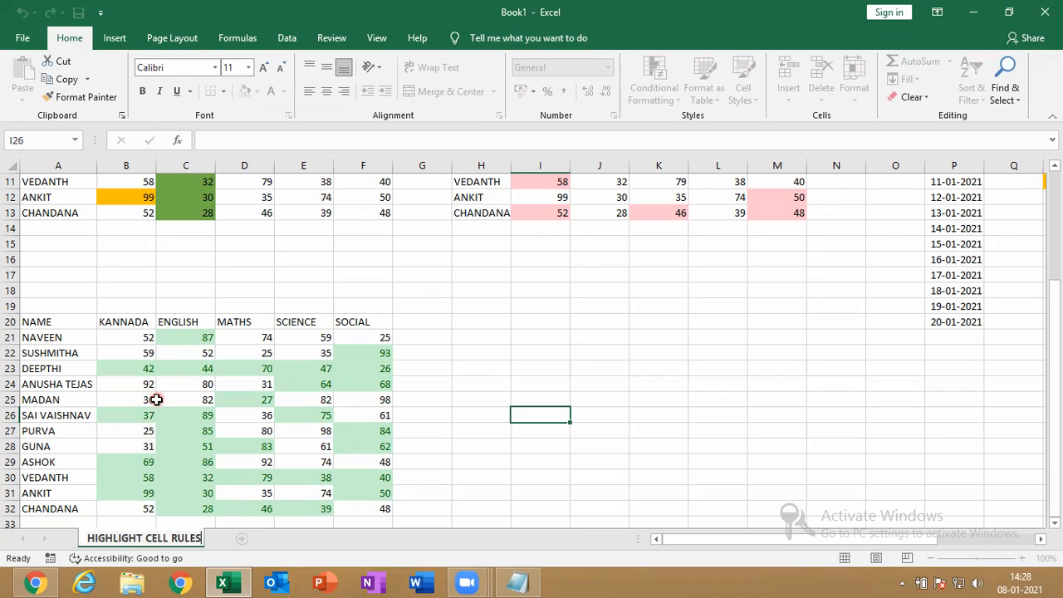
click(484, 356)
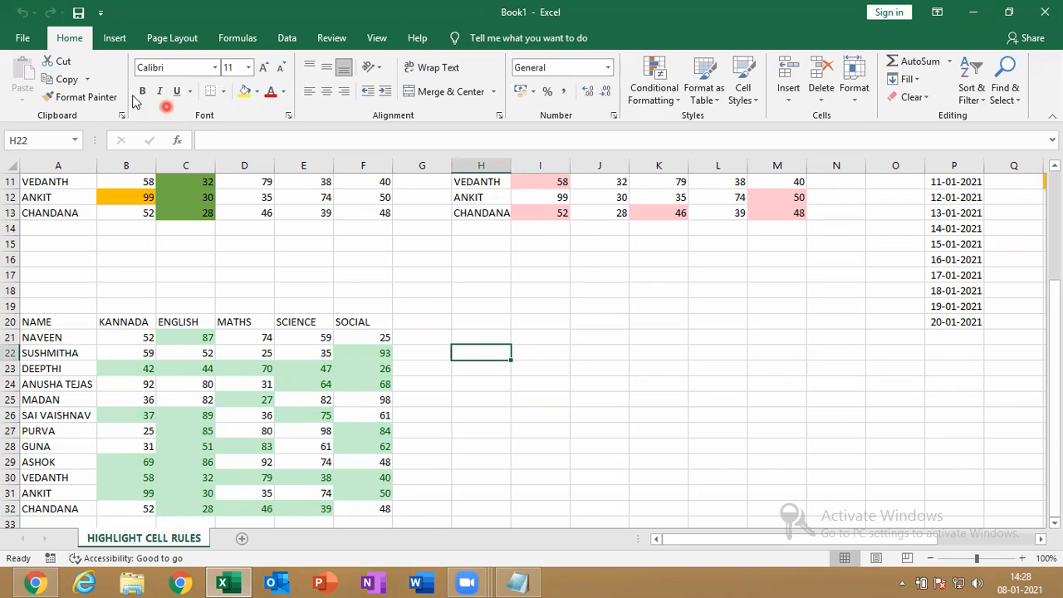
Save as Excel Workbook 'CONDITIONAL FORMATTING' in the MESI folder on New Volume (E:)
click(24, 36)
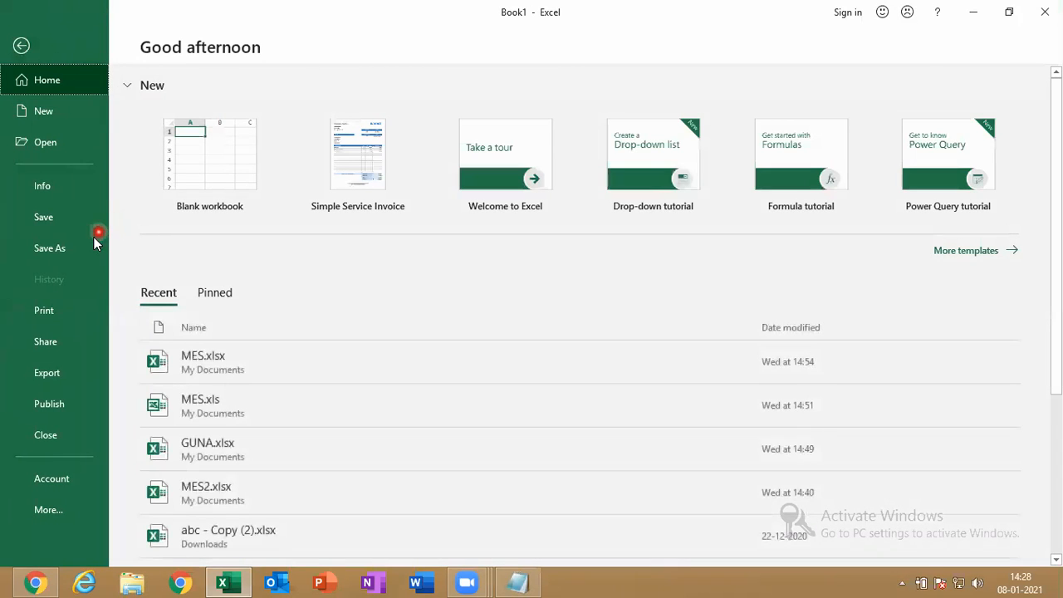
click(92, 236)
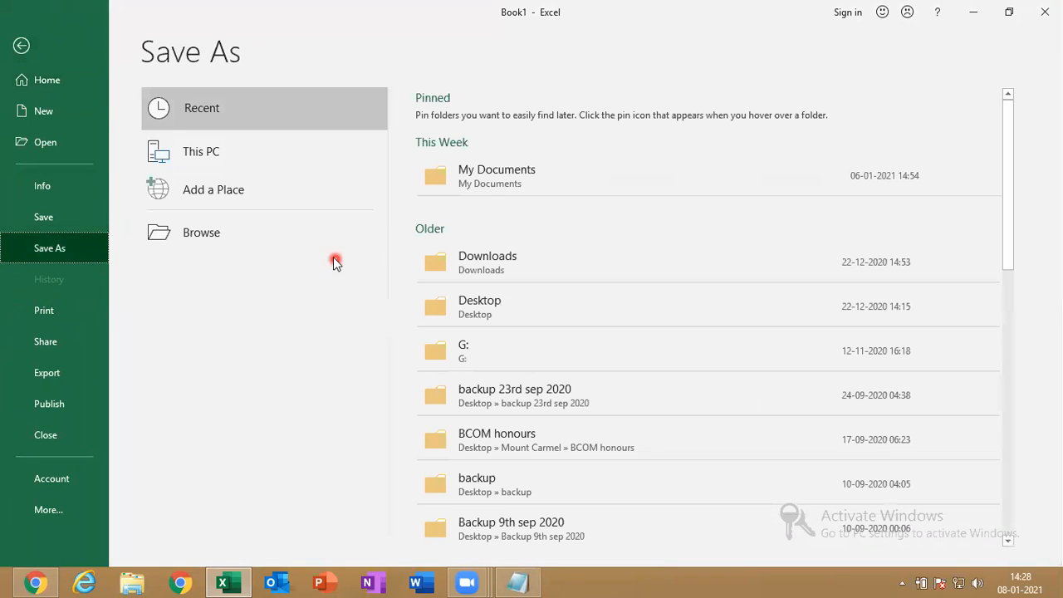
click(283, 235)
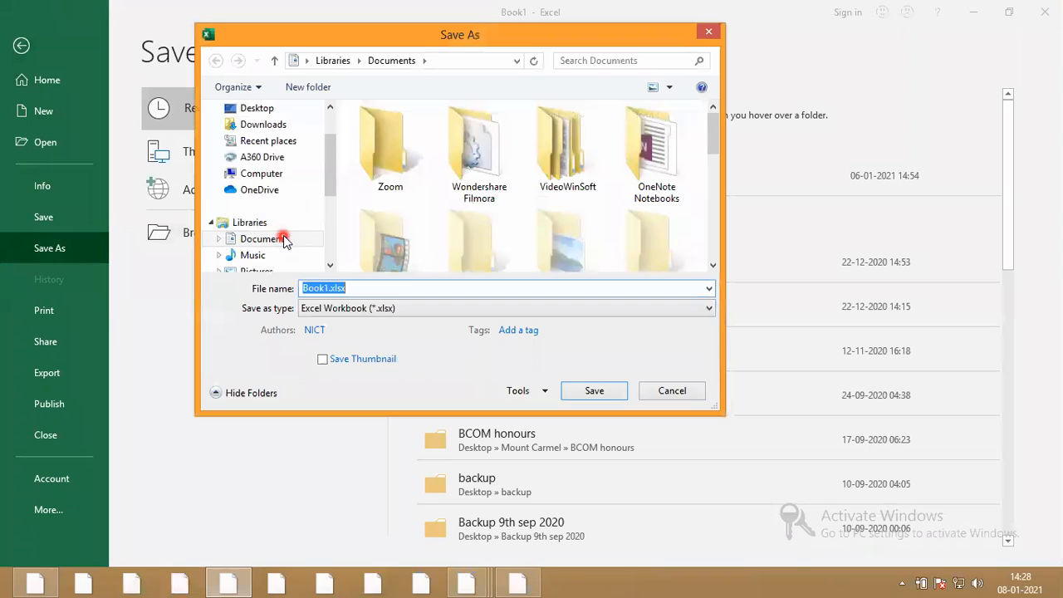
click(332, 207)
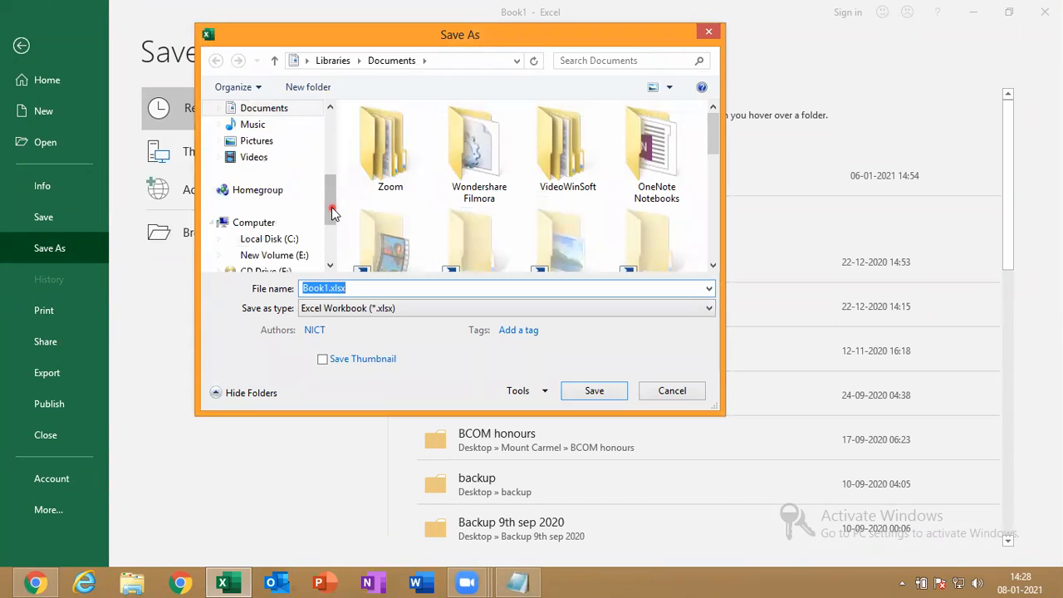
click(275, 257)
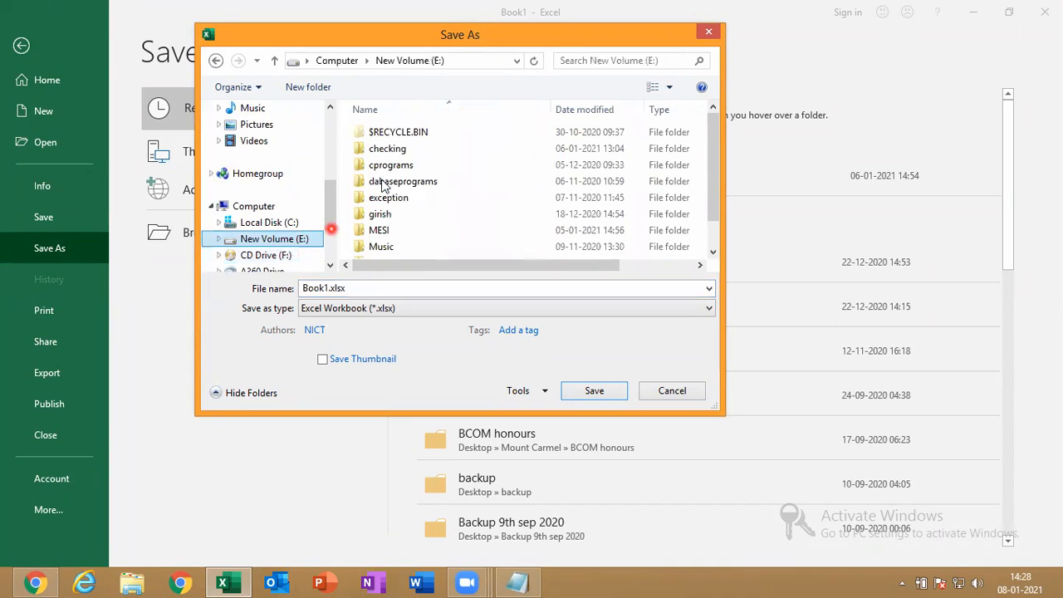
double_click(399, 229)
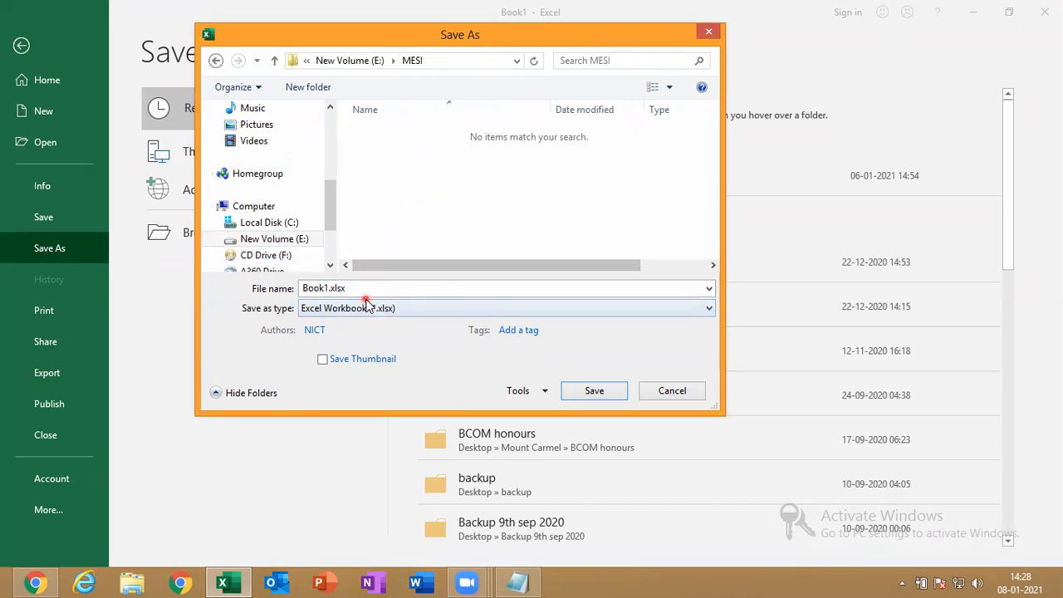
click(367, 305)
click(689, 361)
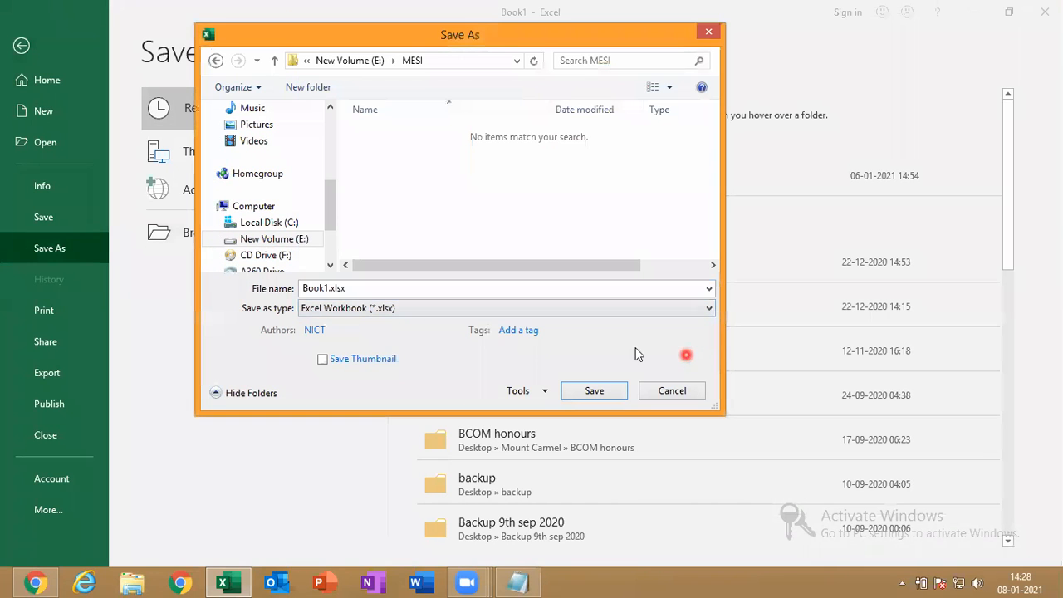
click(442, 291)
text(CONDITIONA)
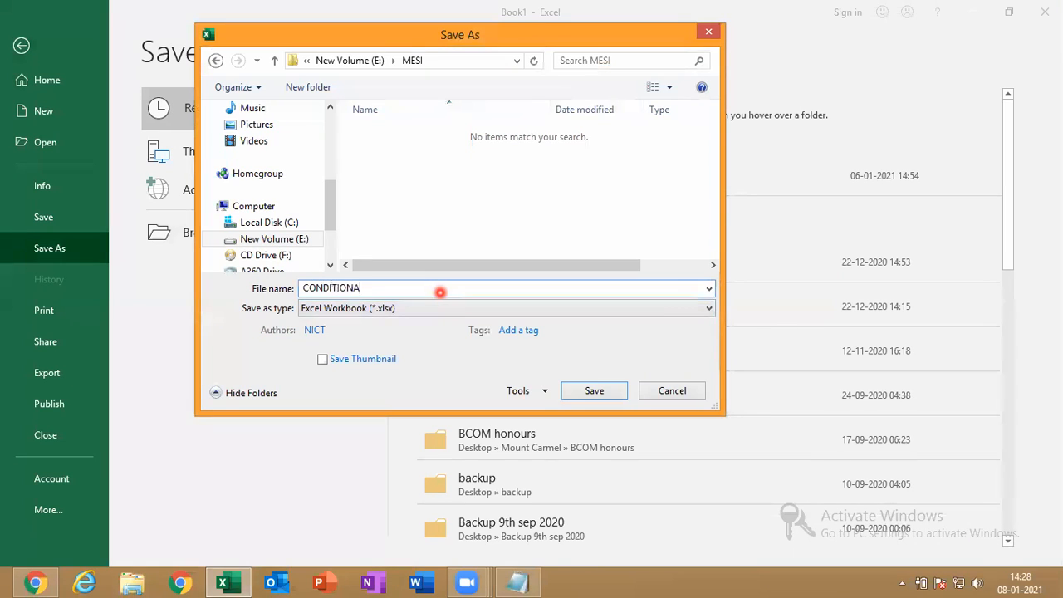
text(L FORMATTING)
click(607, 401)
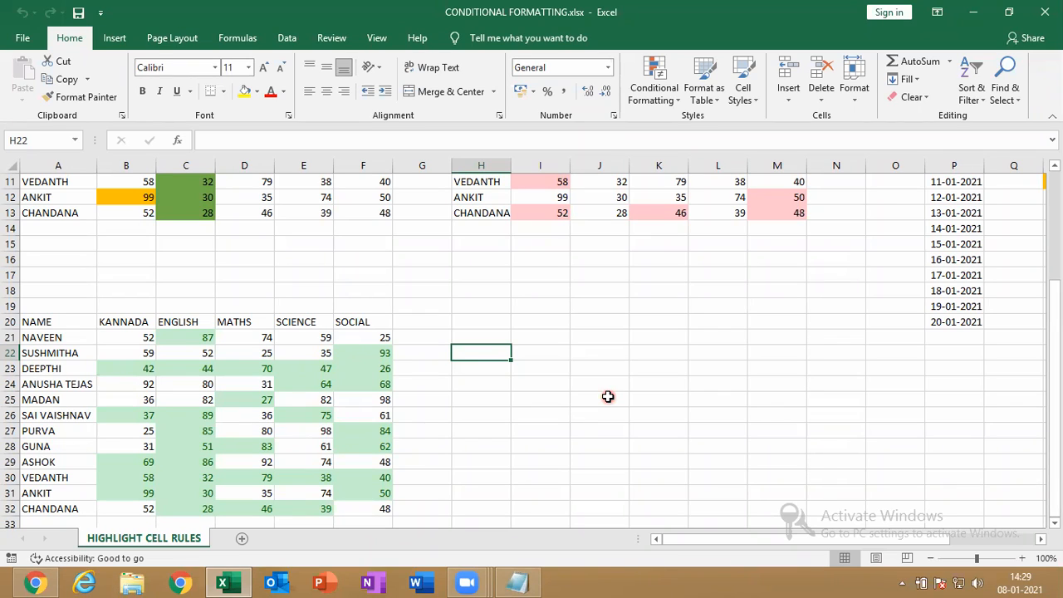
Insert a new blank sheet, Sheet3, beside HIGHLIGHT CELL RULES
click(711, 546)
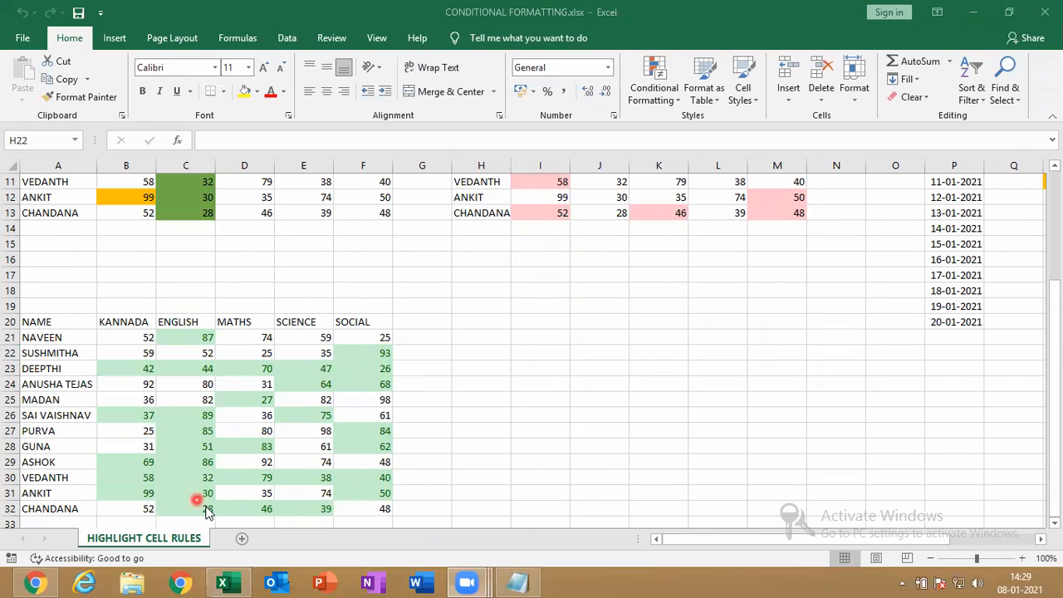
click(245, 542)
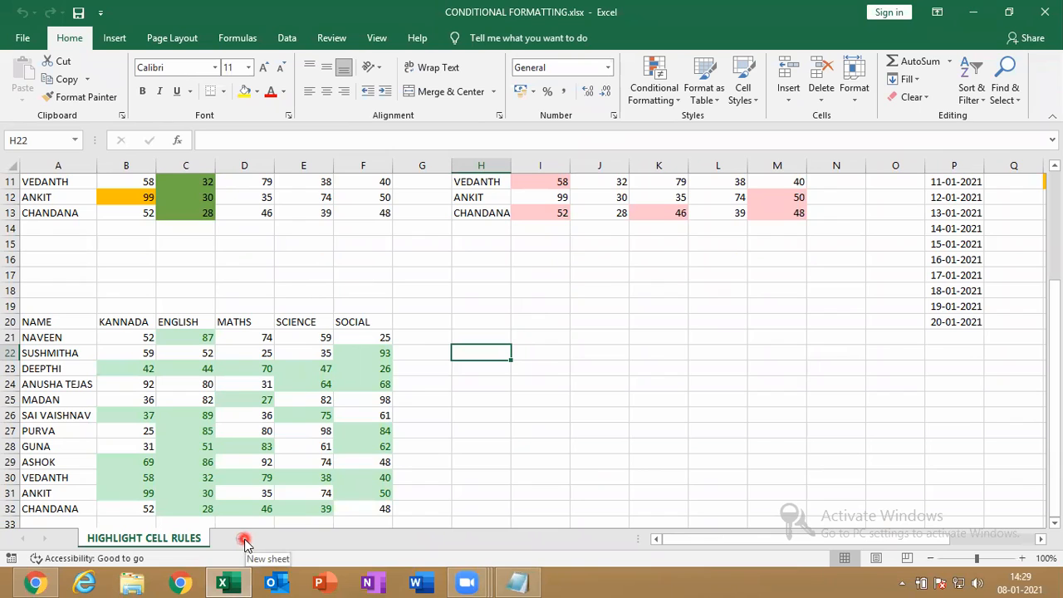
click(246, 540)
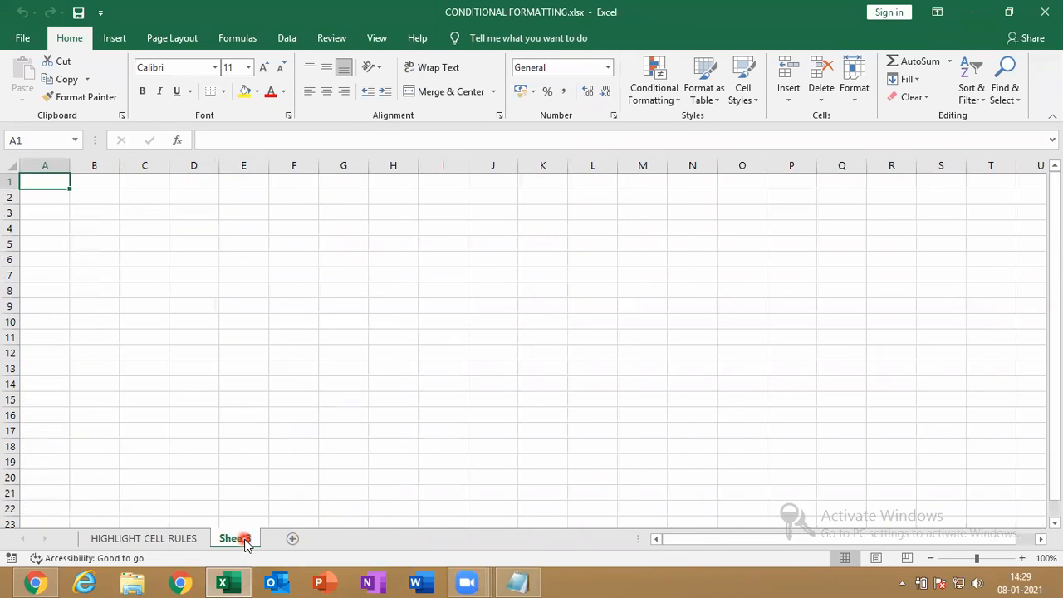
click(673, 95)
mouse_move(682, 160)
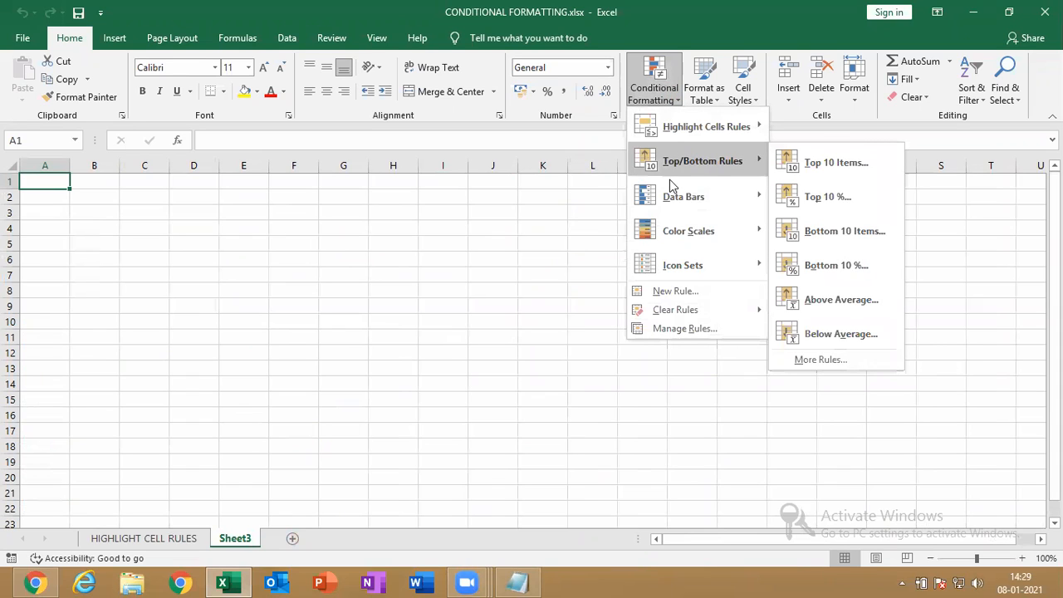
Rename Sheet3 to 'TOP BOTTOM RULES'
right_click(238, 539)
click(309, 390)
text(TO)
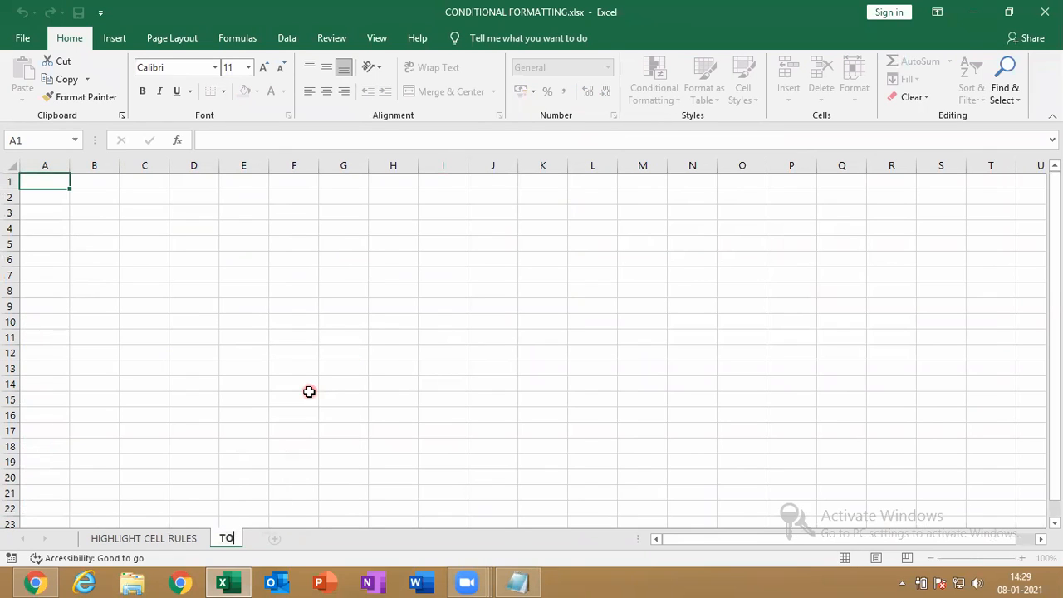
text(P BOT)
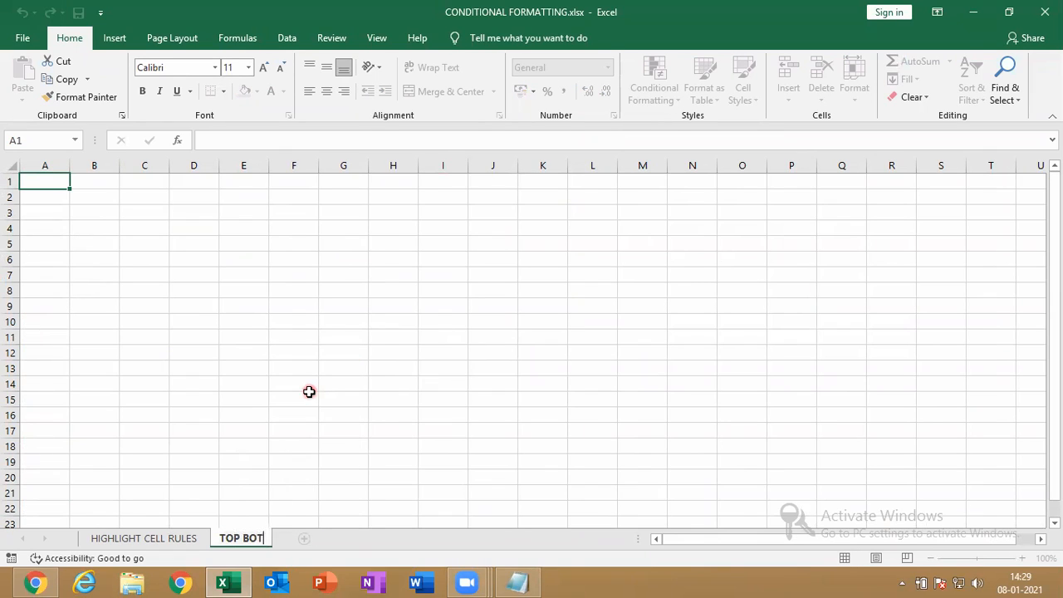
text(TOM RULES)
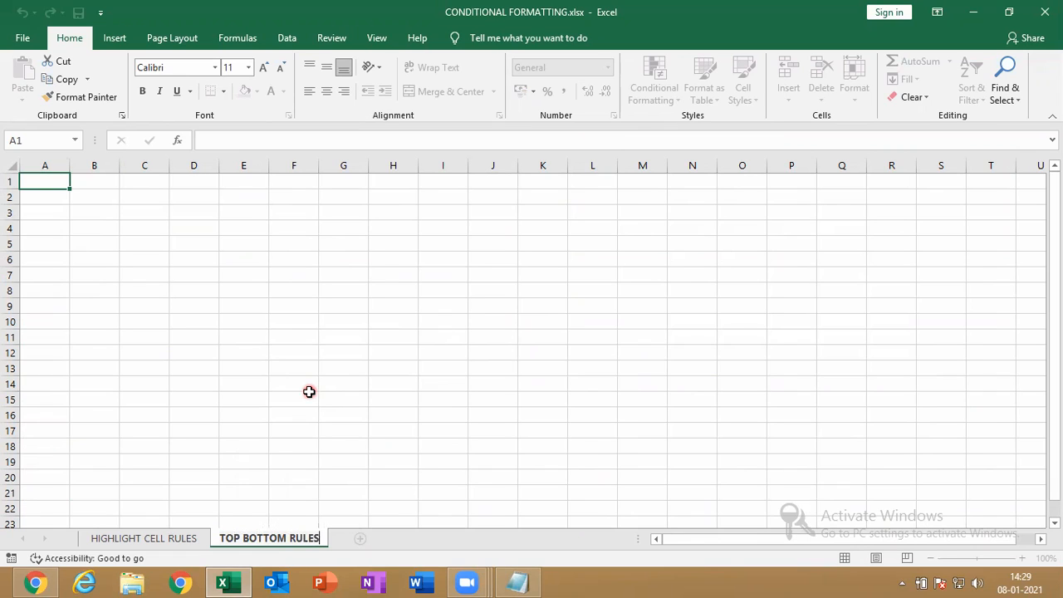
key(Return)
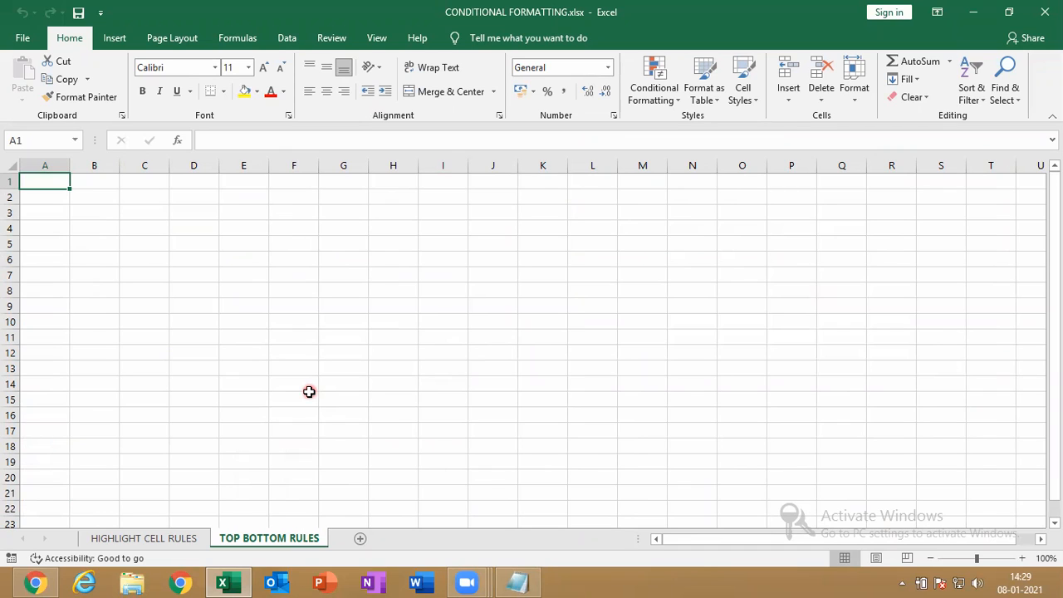
click(229, 540)
Copy the second marks table from HIGHLIGHT CELL RULES and paste it at A1 of TOP BOTTOM RULES
click(177, 538)
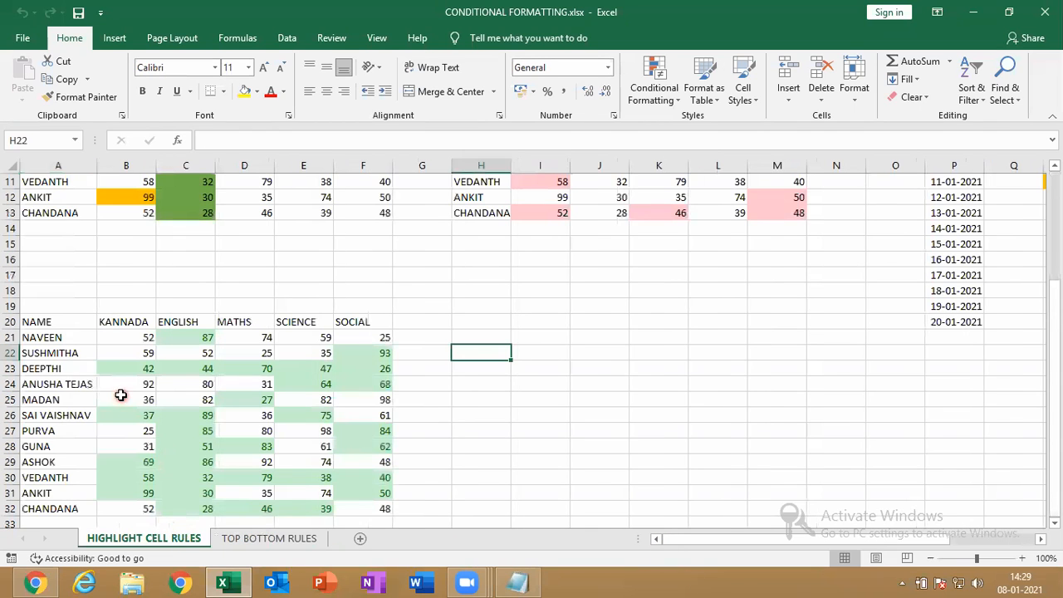
click(120, 395)
key(ctrl+a)
key(ctrl+c)
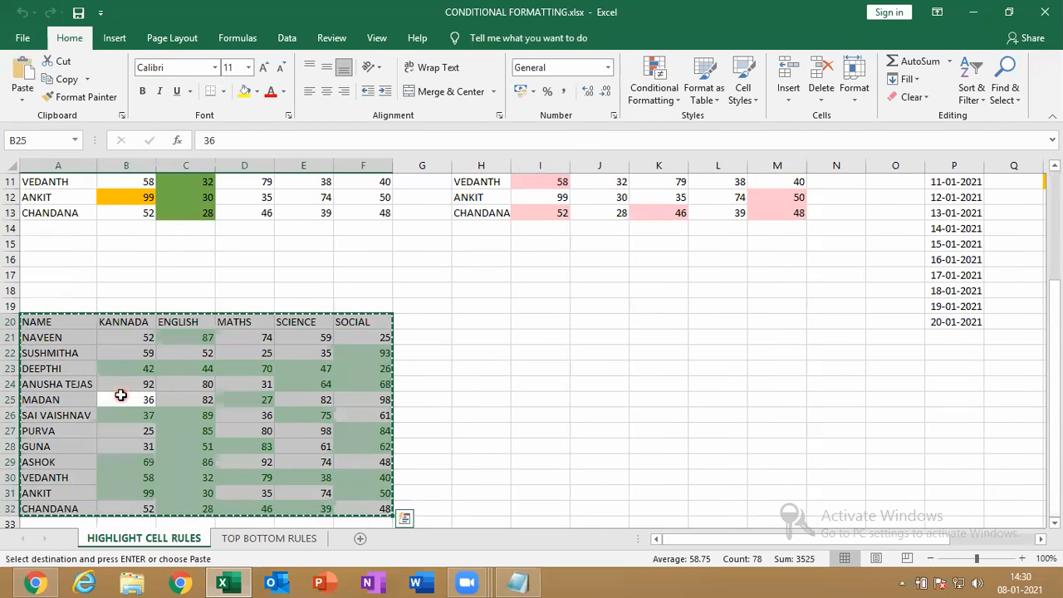
click(272, 539)
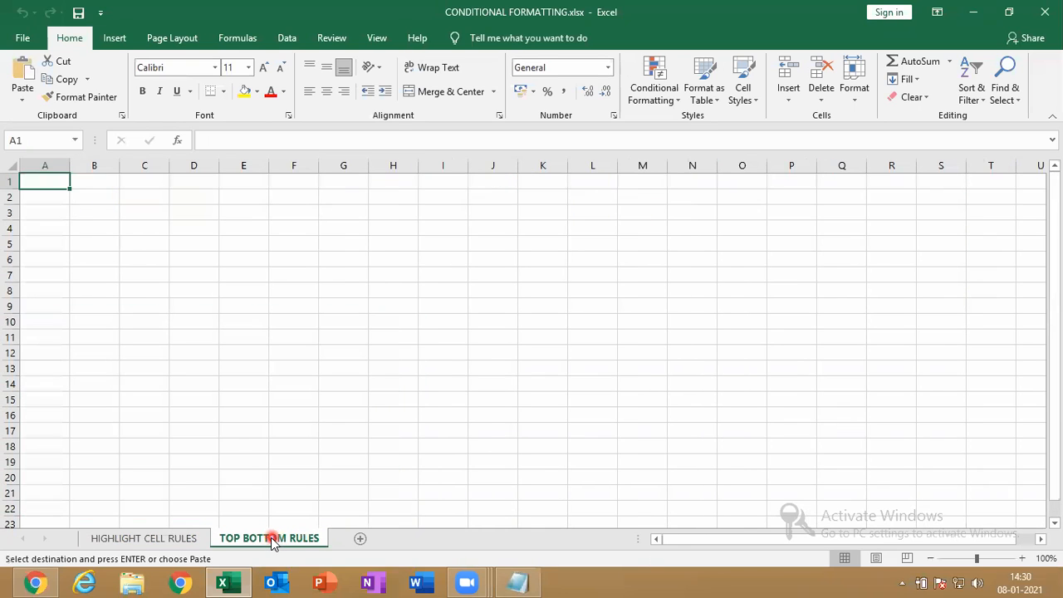
key(ctrl+v)
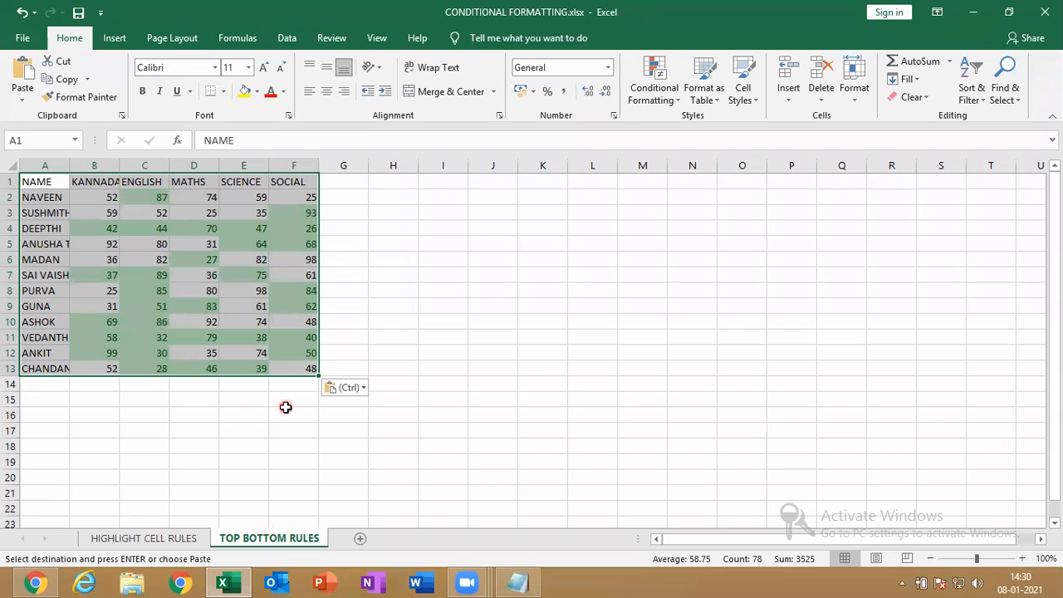
Convert the pasted table to plain values, dropping the green fill formatting
click(359, 388)
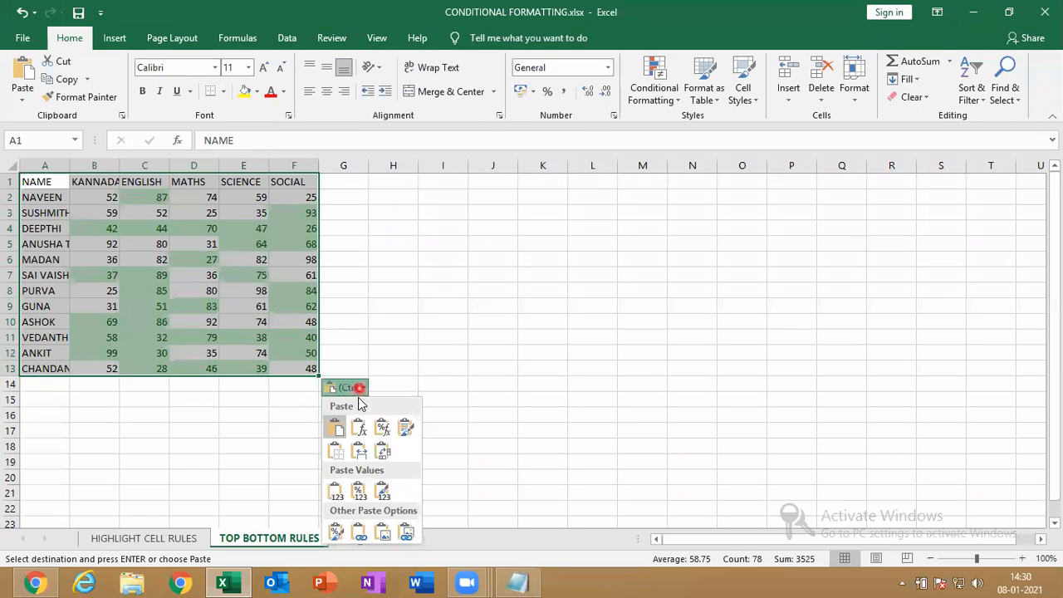
click(336, 491)
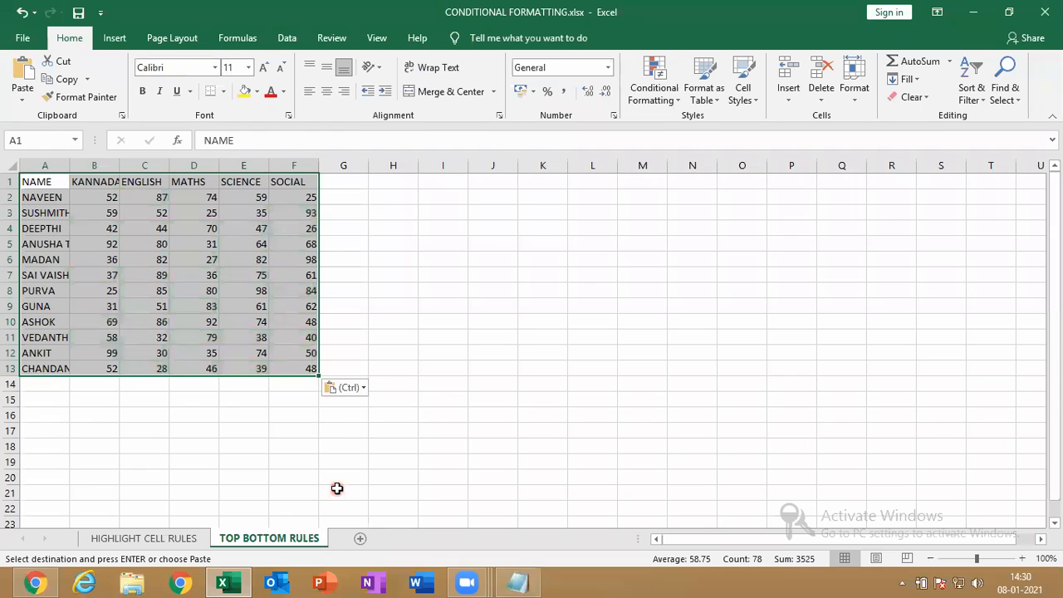
click(671, 98)
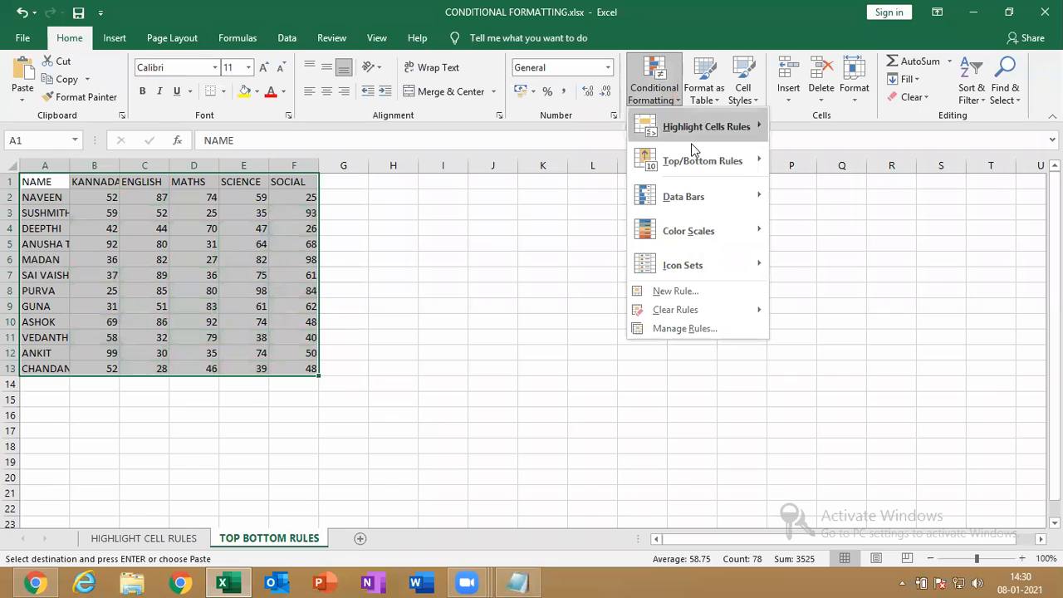
mouse_move(693, 166)
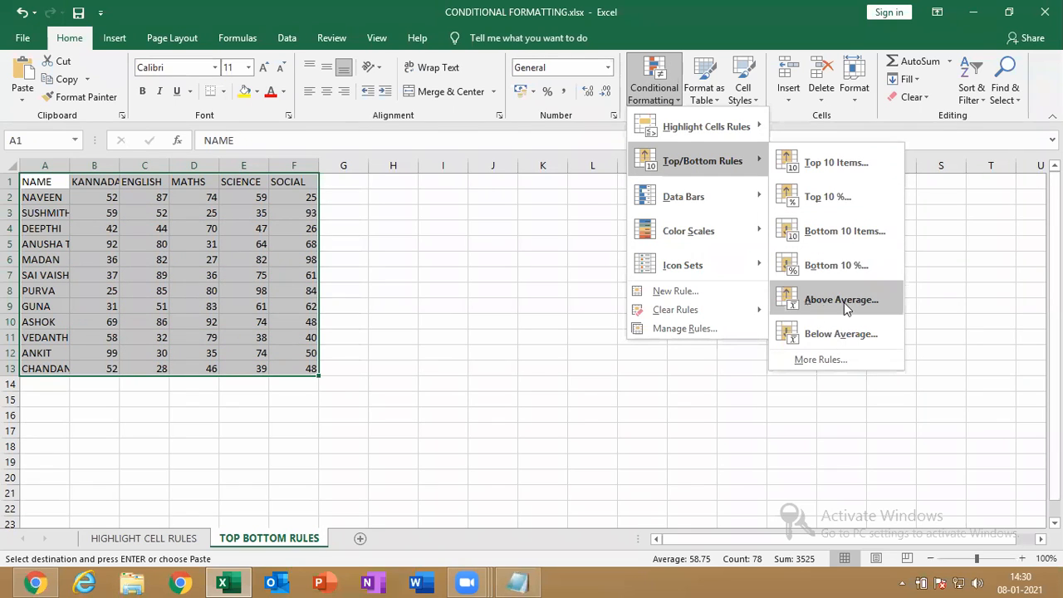
click(678, 387)
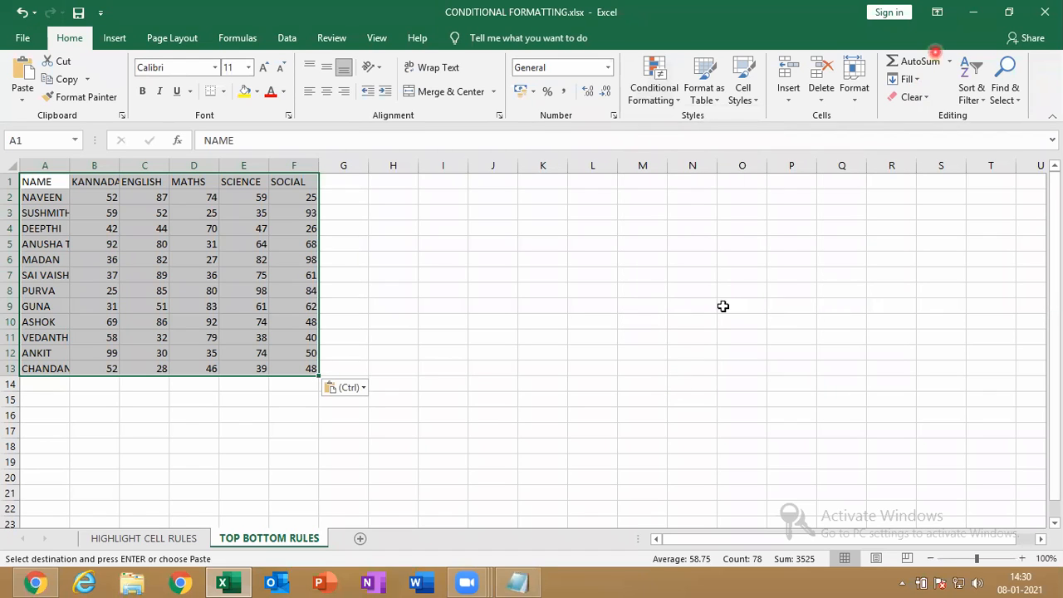
click(1000, 6)
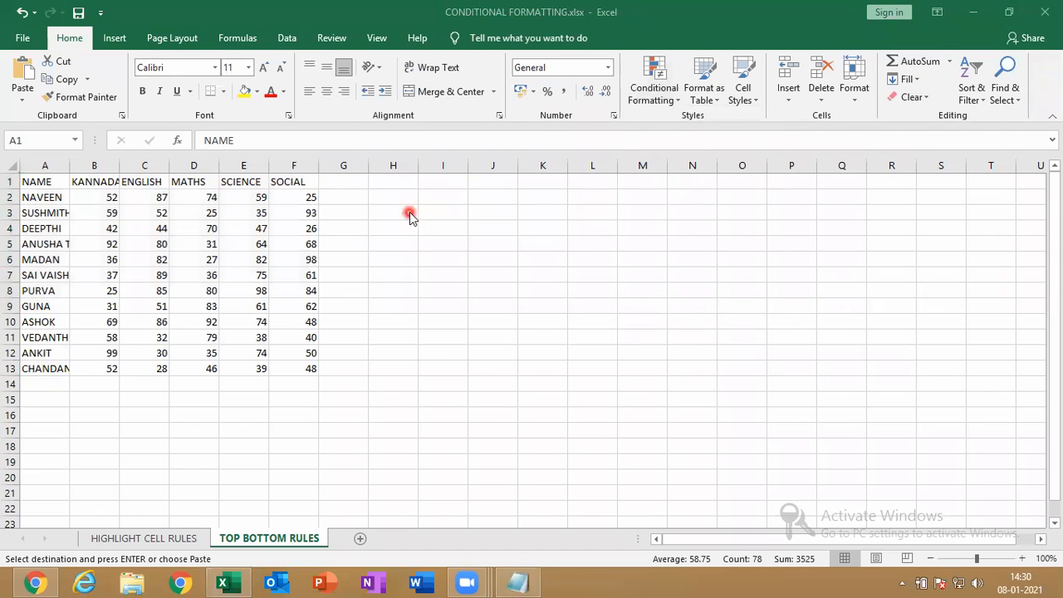
Enter headings TOTAL, PERCENTAGE and AVERAGE in G1:I1 and autofit column H
click(359, 181)
click(359, 180)
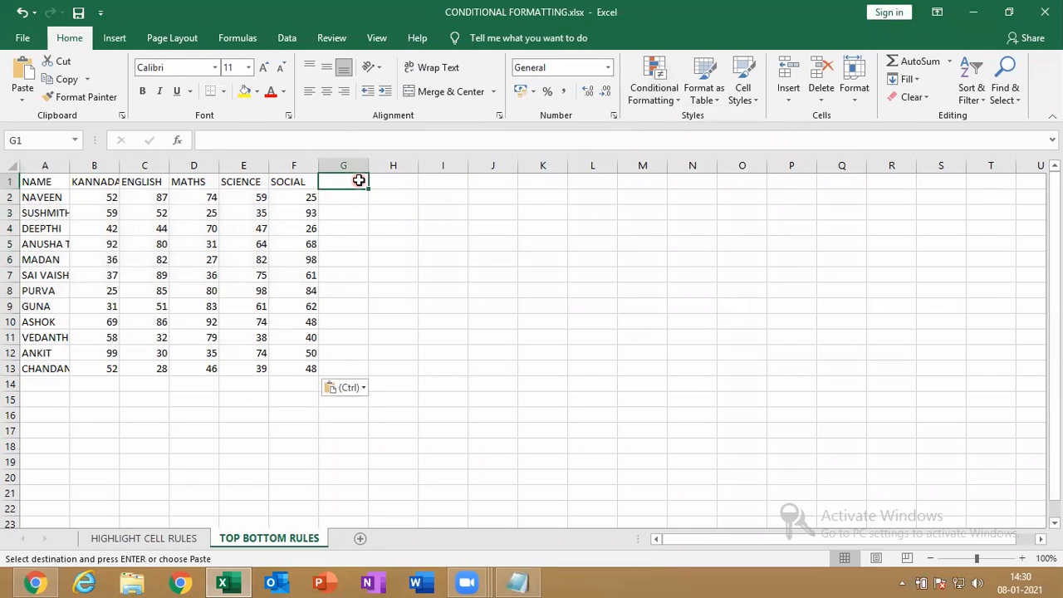
text(TOTAL)
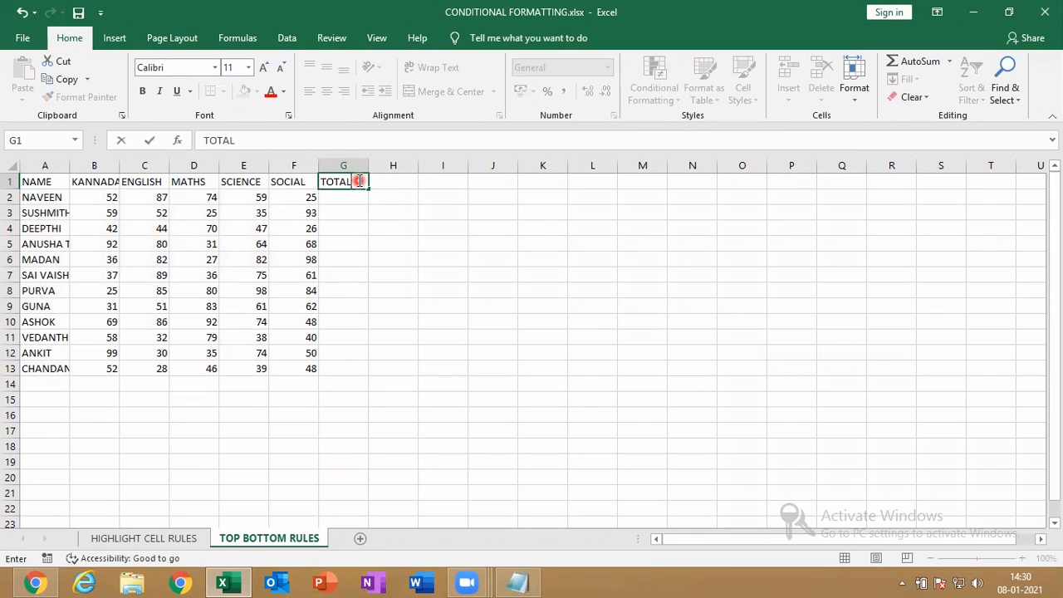
key(Tab)
text(PERCENTAGE)
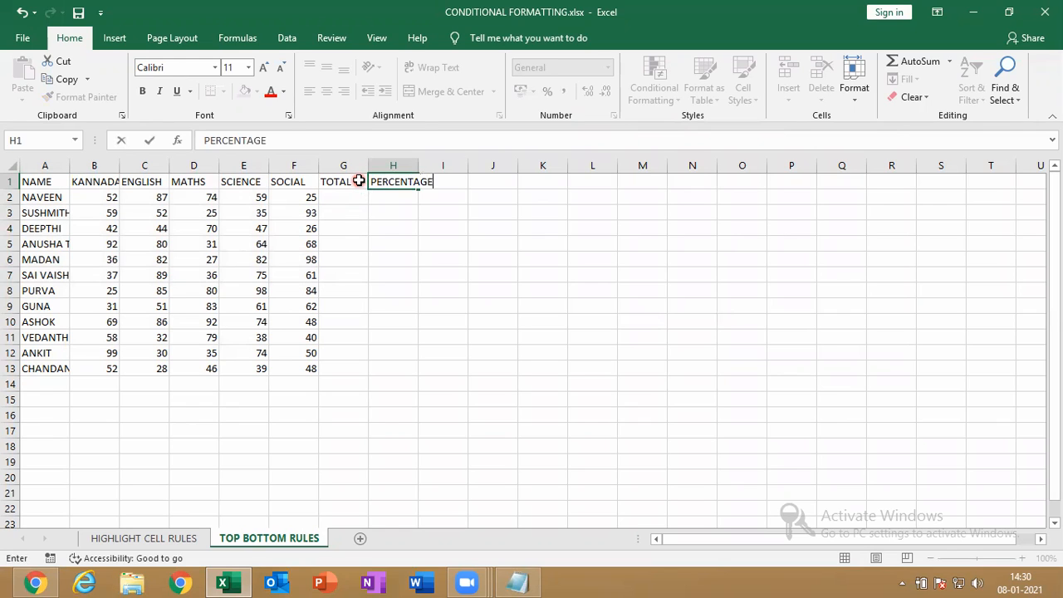
key(Tab)
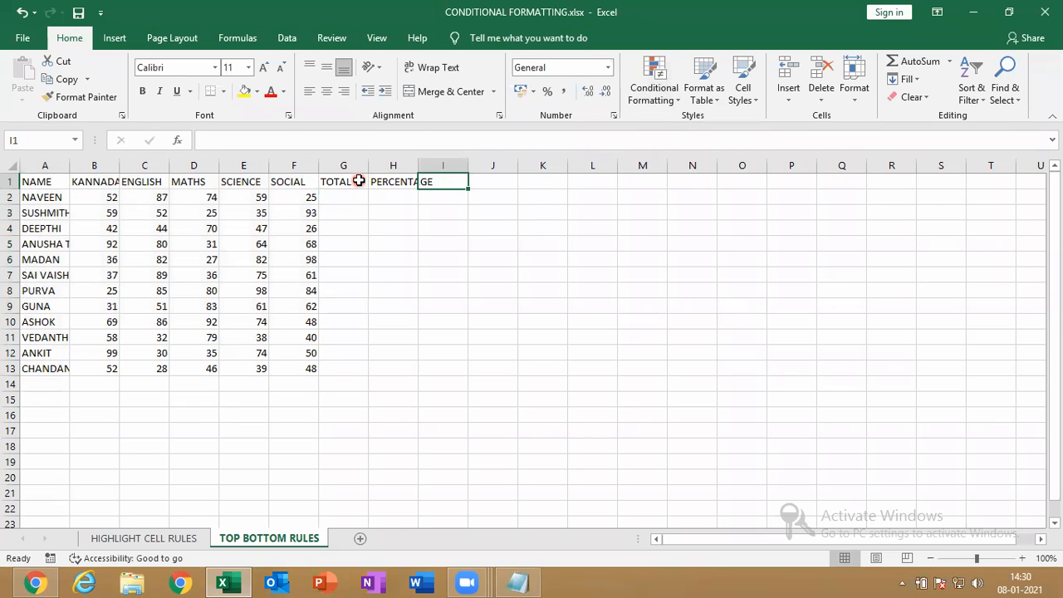
text(AVERAGE)
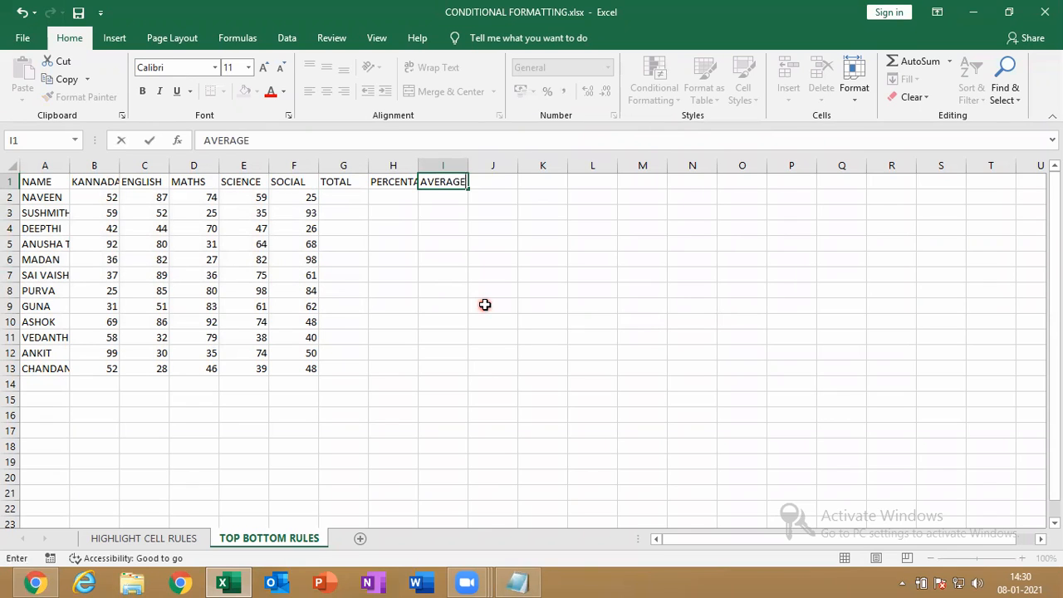
key(Return)
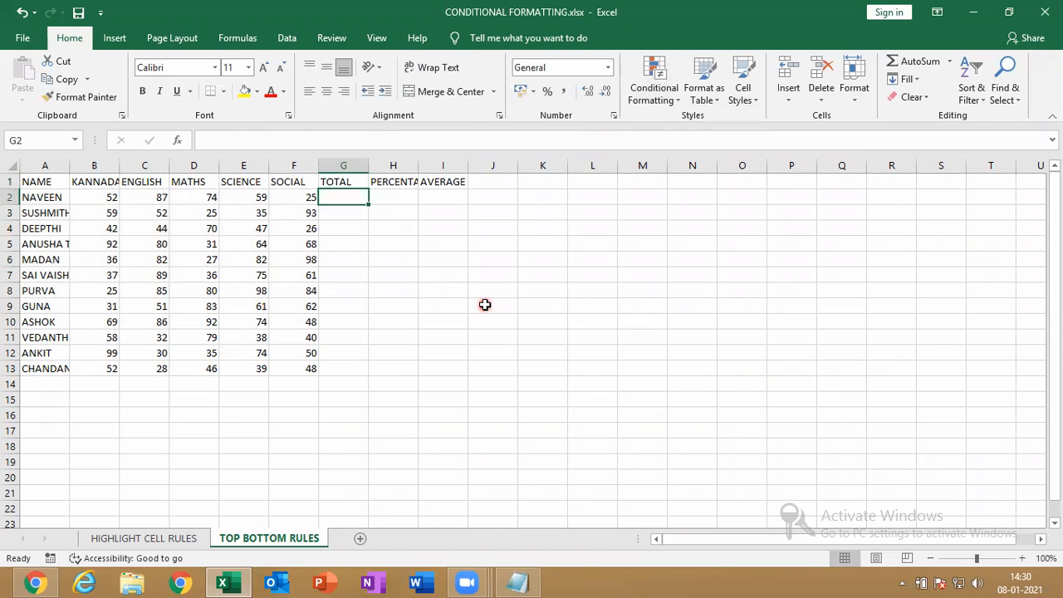
double_click(420, 165)
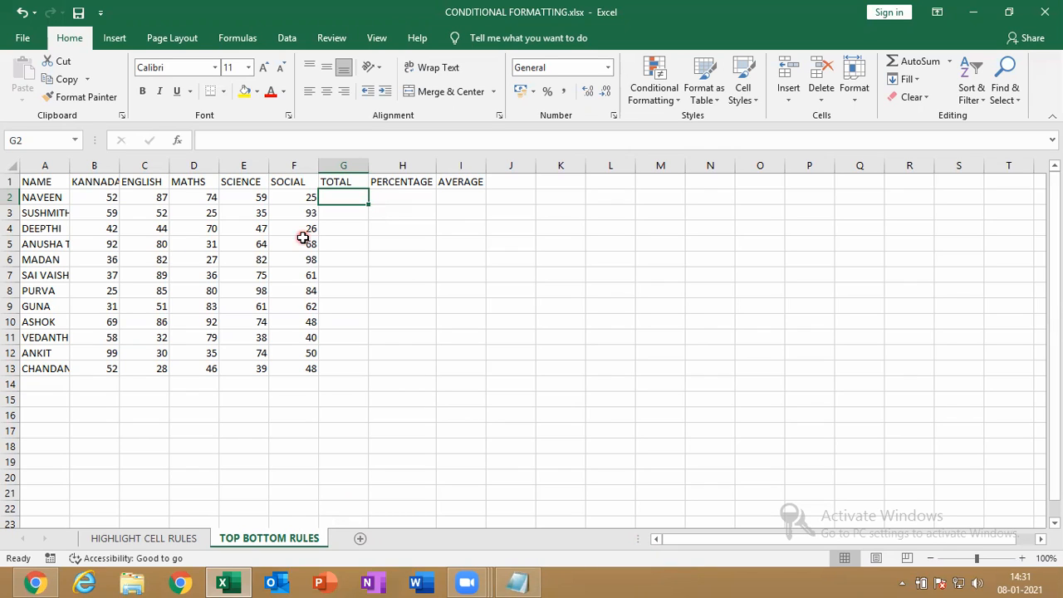
Build a SUM total in G2, fill it down, then clear it and AutoSum G2:G13
key(alt)
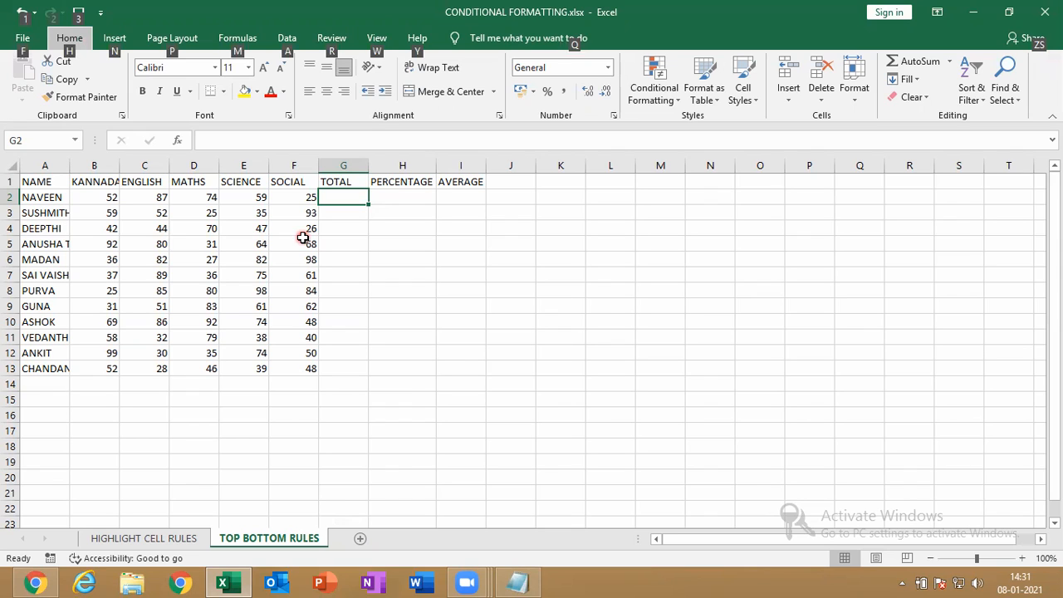
click(364, 217)
click(357, 199)
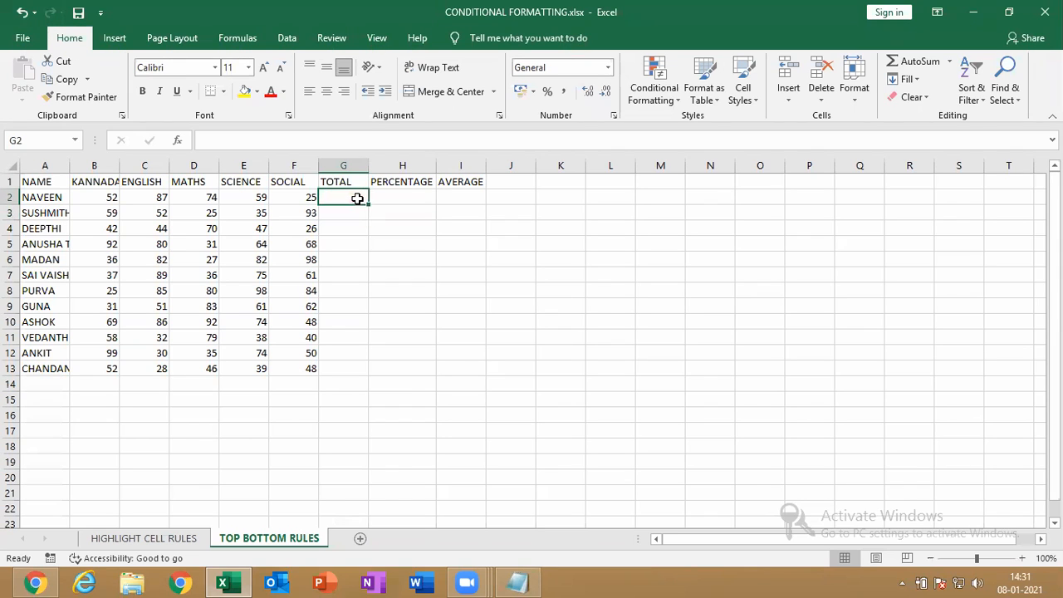
key(alt+equal)
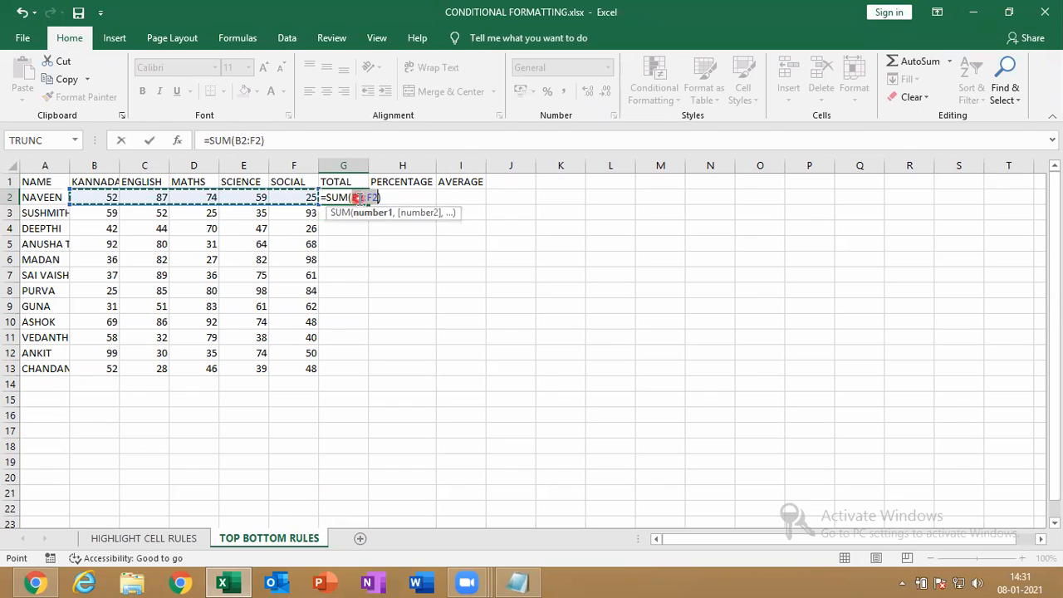
key(Return)
click(358, 197)
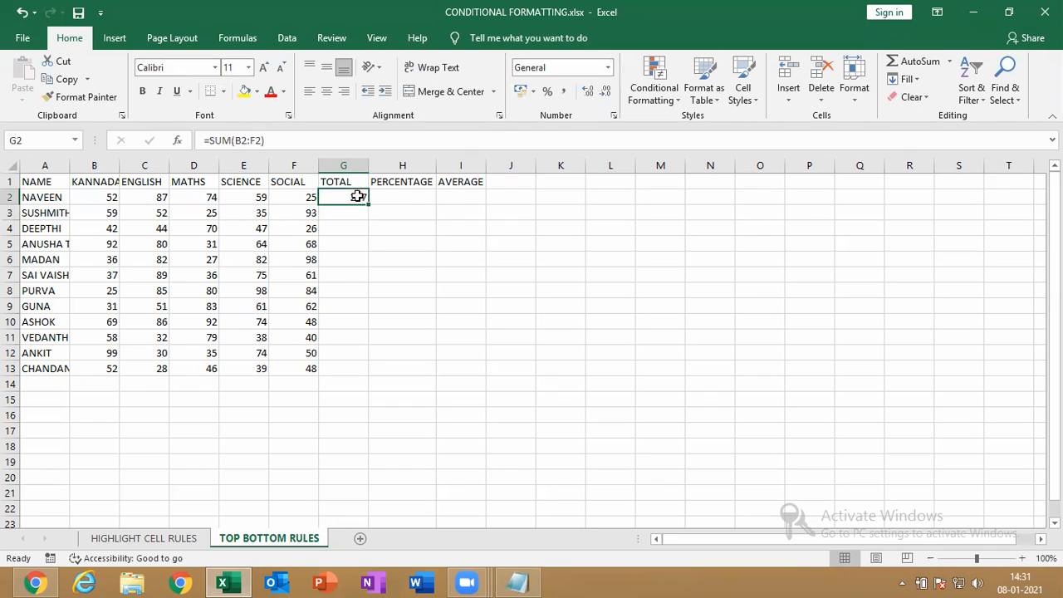
drag(368, 205, 368, 380)
key(Delete)
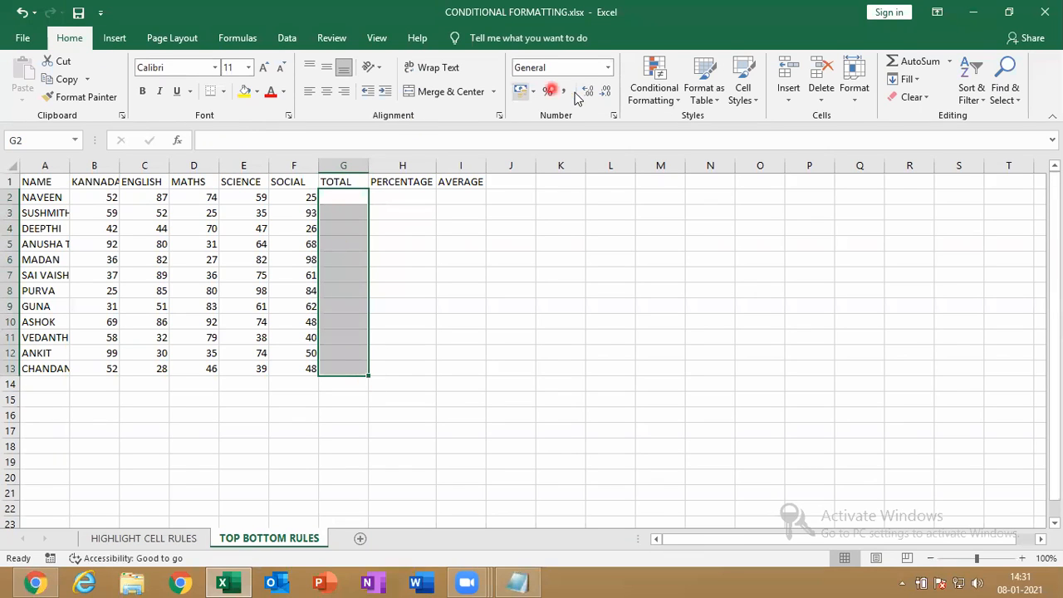
drag(343, 197, 352, 369)
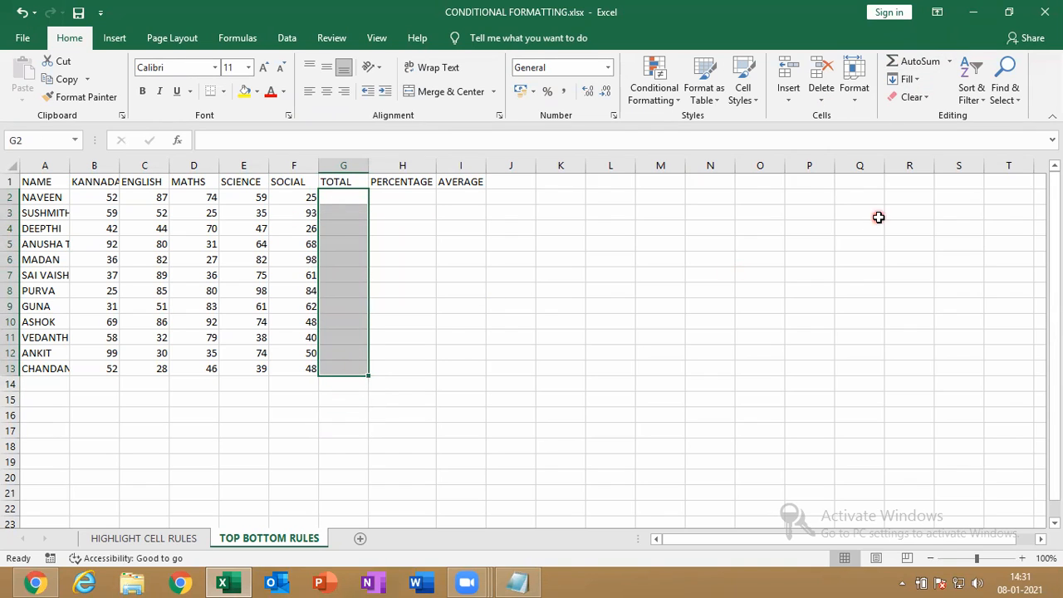
click(917, 62)
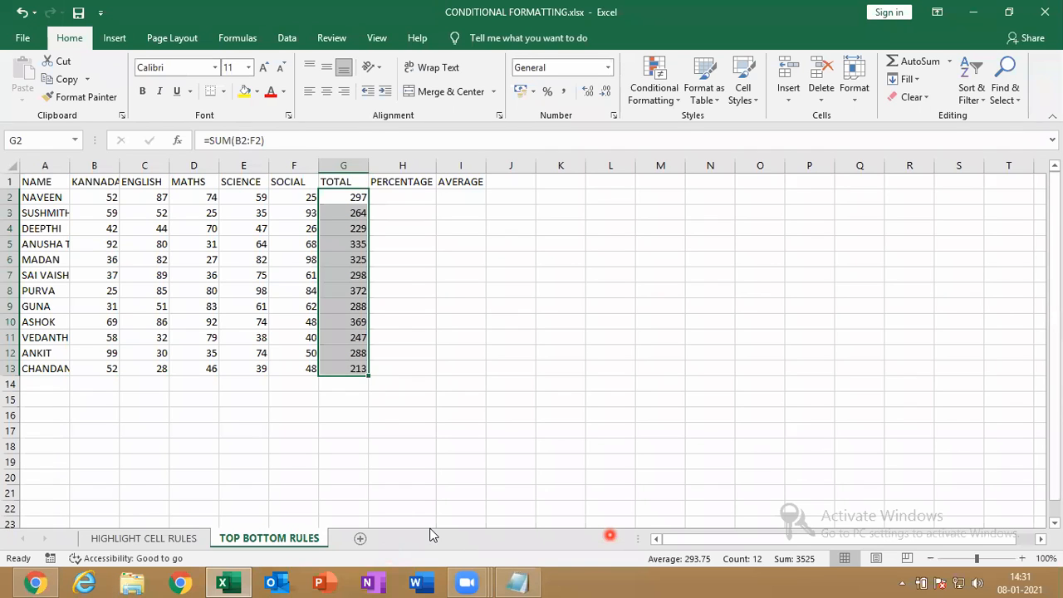
Clear G2:G13 and recreate the =SUM(B2:F2) totals with AutoSum, from 297 down to 213
click(413, 197)
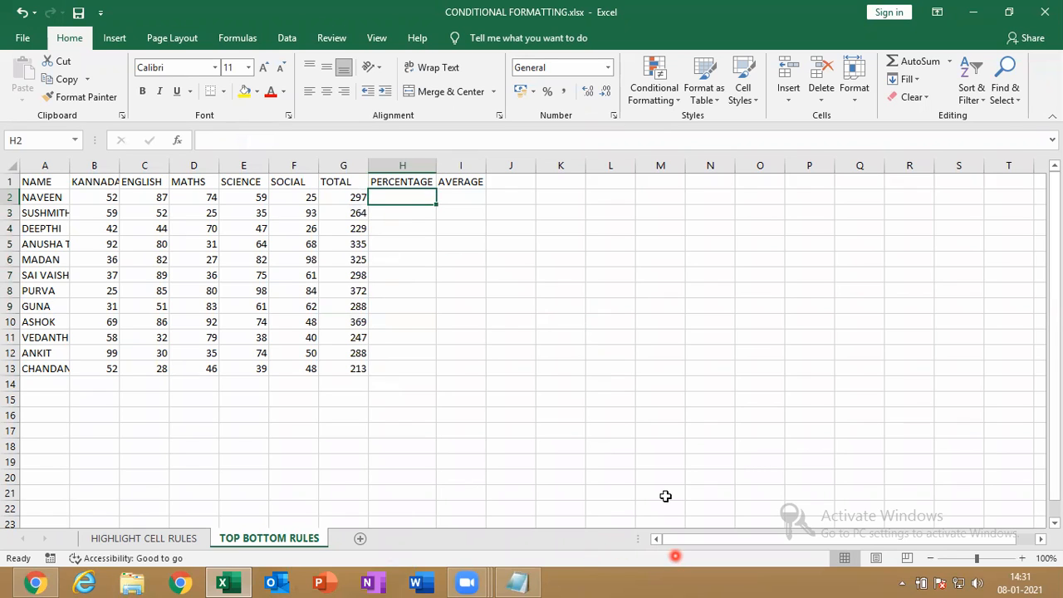
click(815, 261)
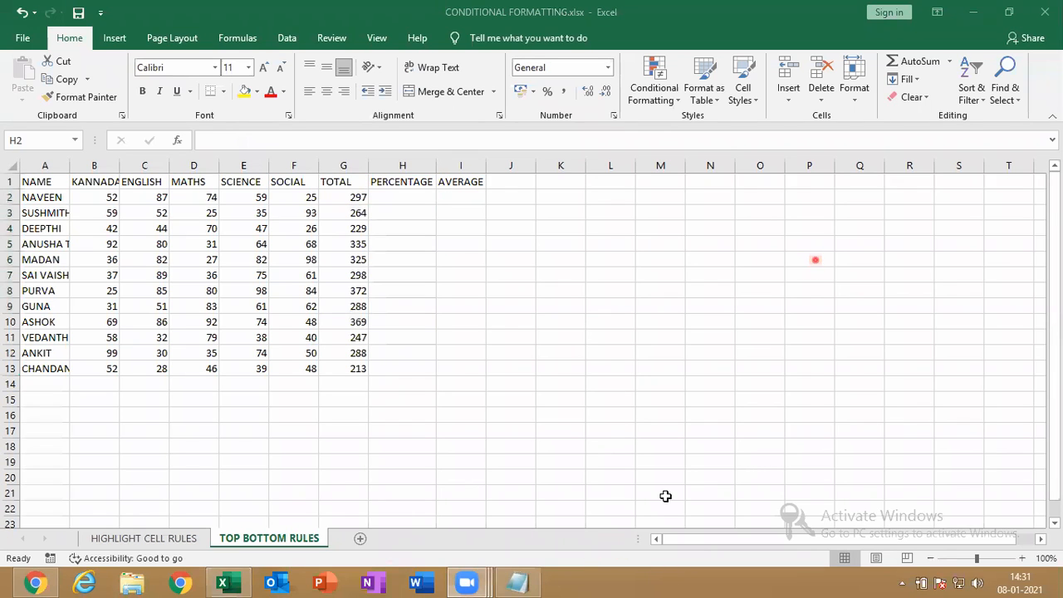
click(352, 197)
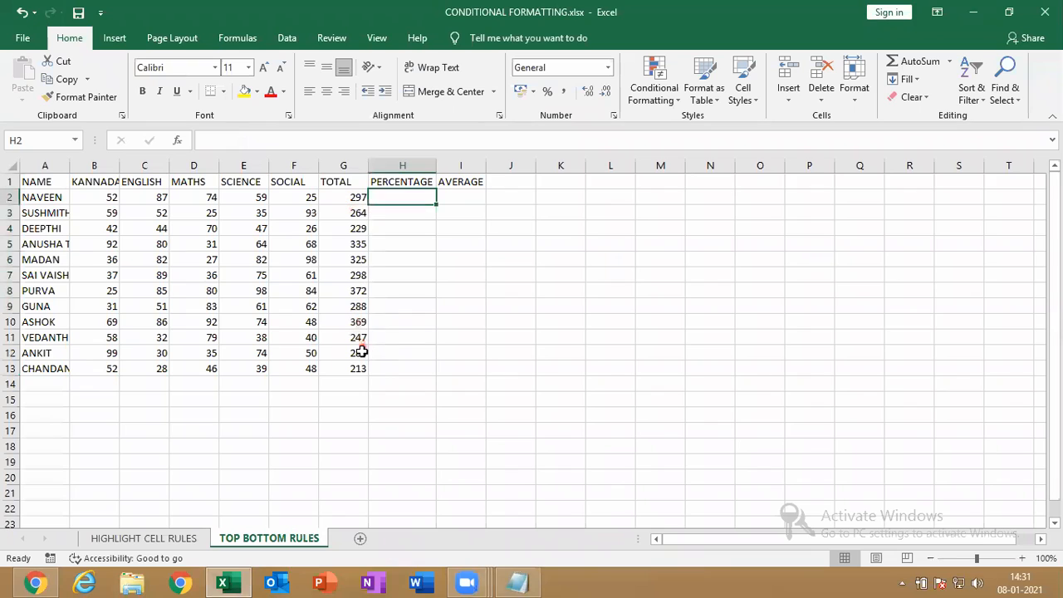
click(347, 204)
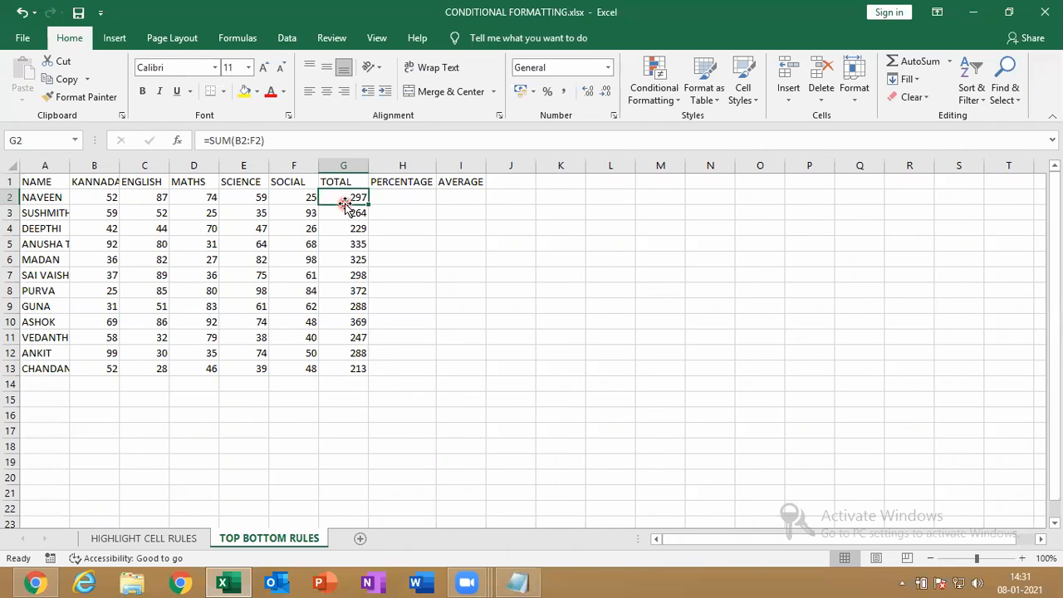
drag(350, 200, 359, 380)
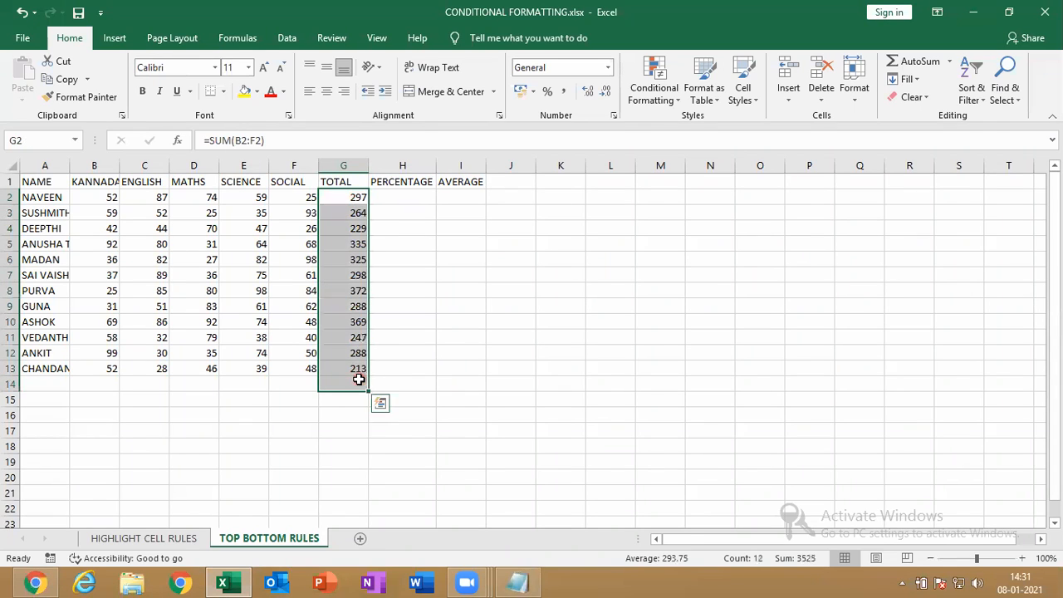
key(Delete)
drag(353, 199, 340, 365)
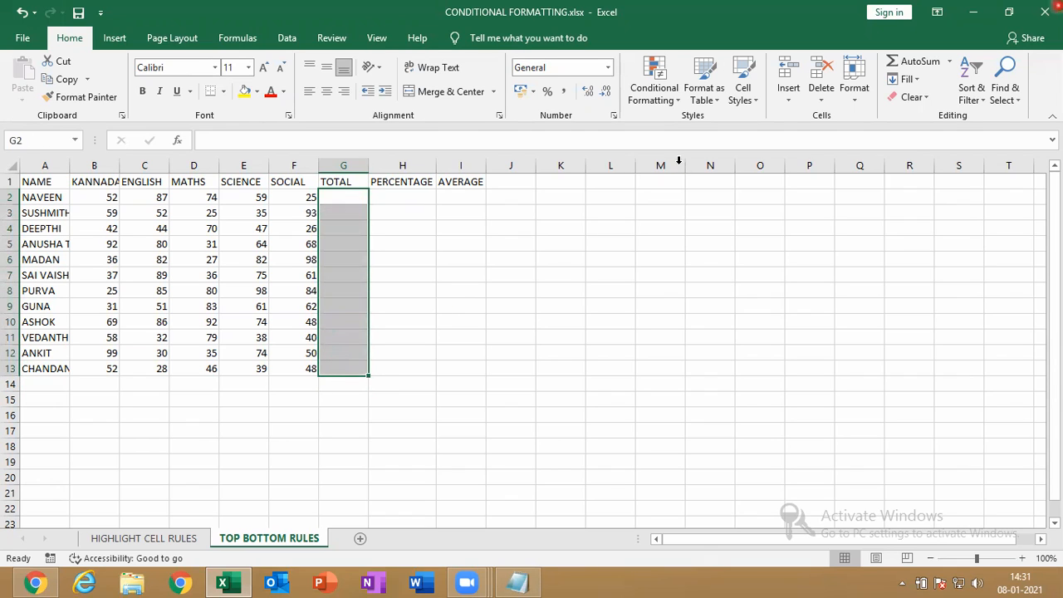
click(974, 12)
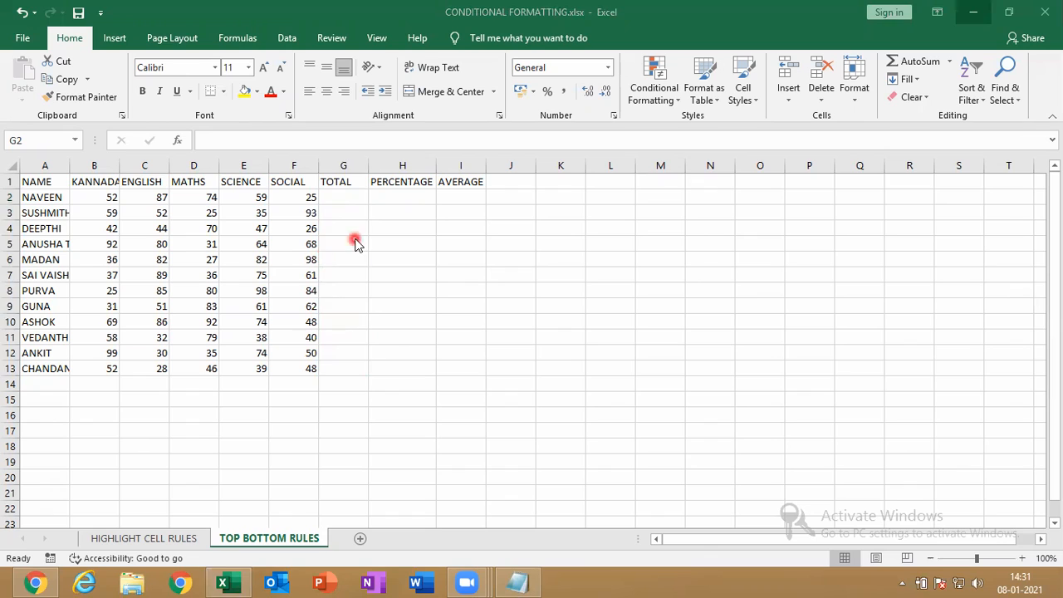
click(919, 70)
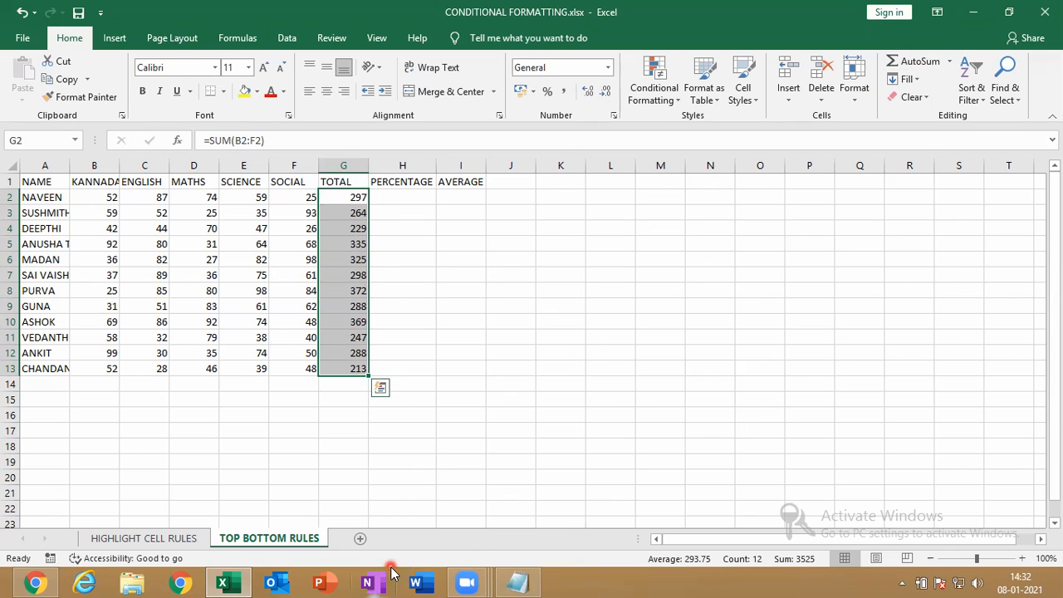
click(790, 264)
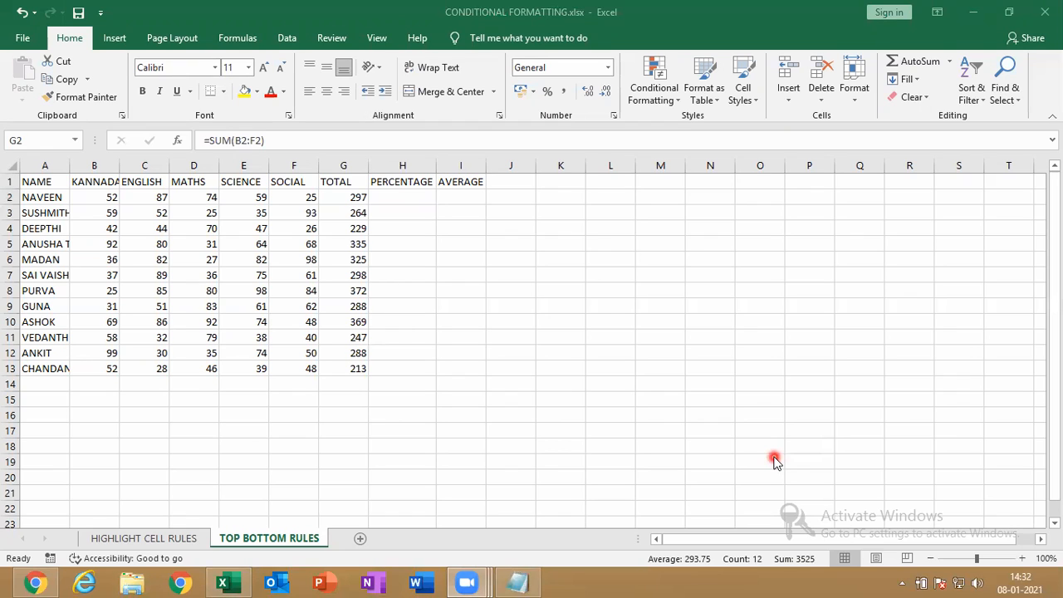
Enter =G2/500 in H2, giving the first student's percentage of 0.594
click(404, 202)
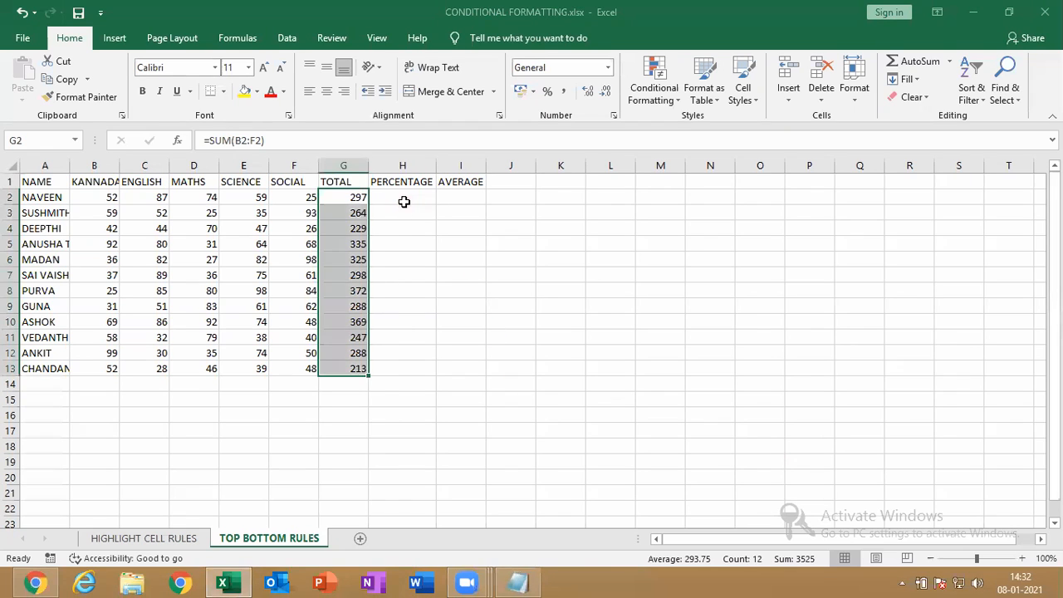
click(405, 201)
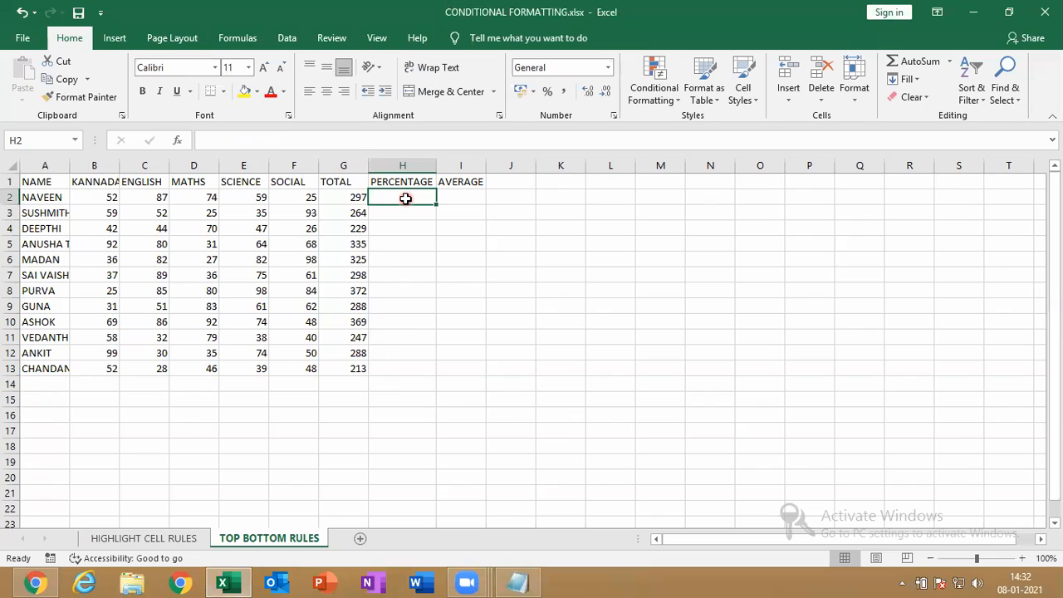
text(=)
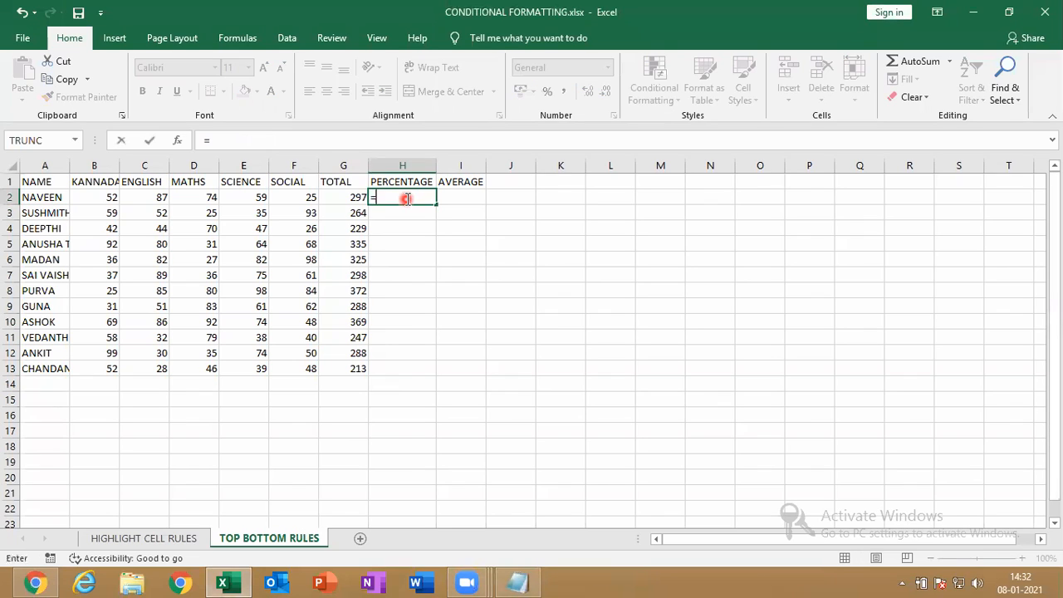
click(343, 200)
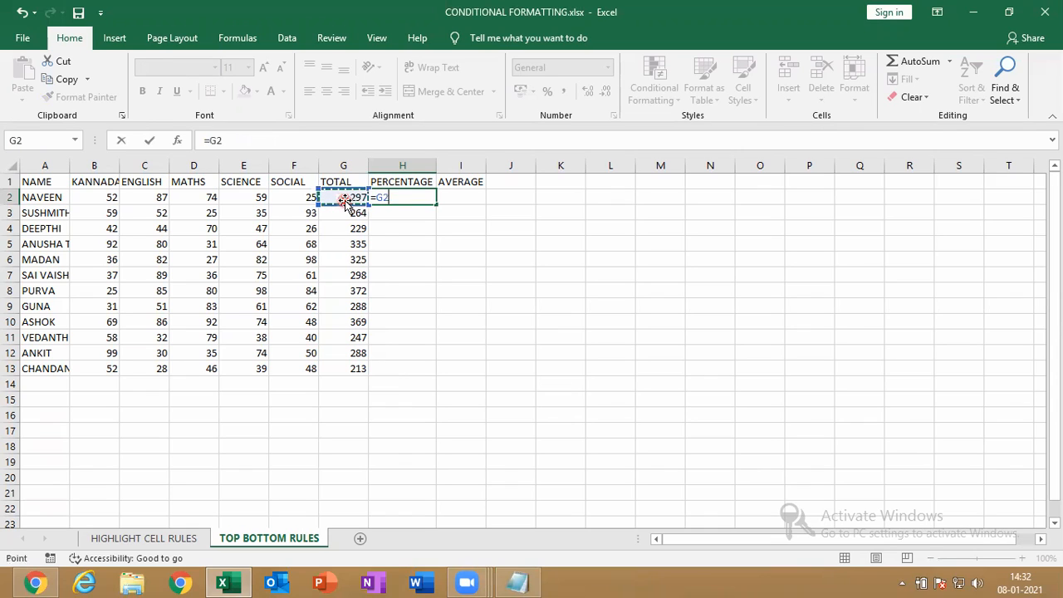
text(/)
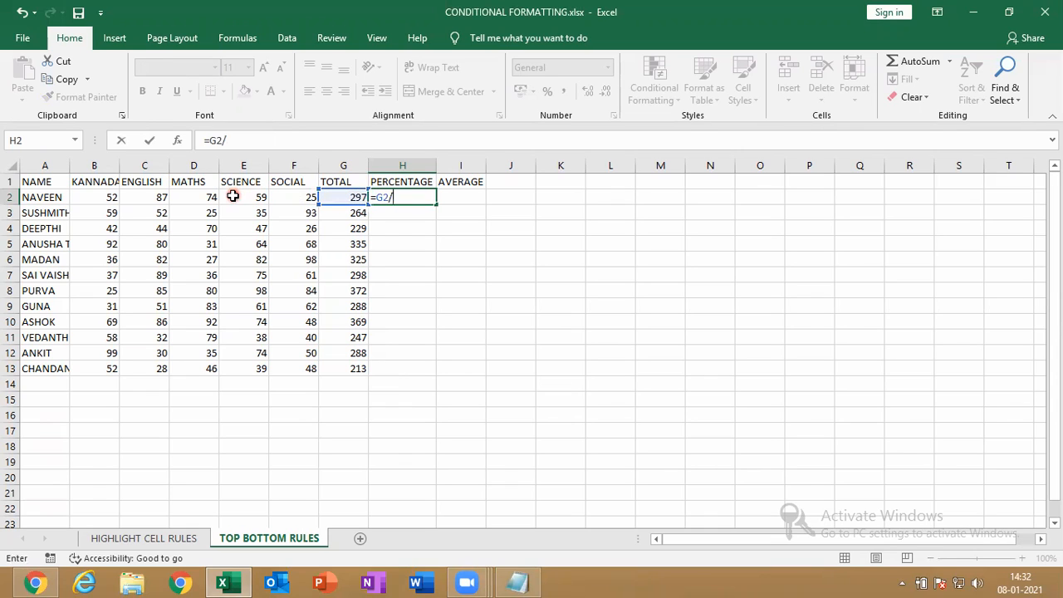
text(500)
key(Return)
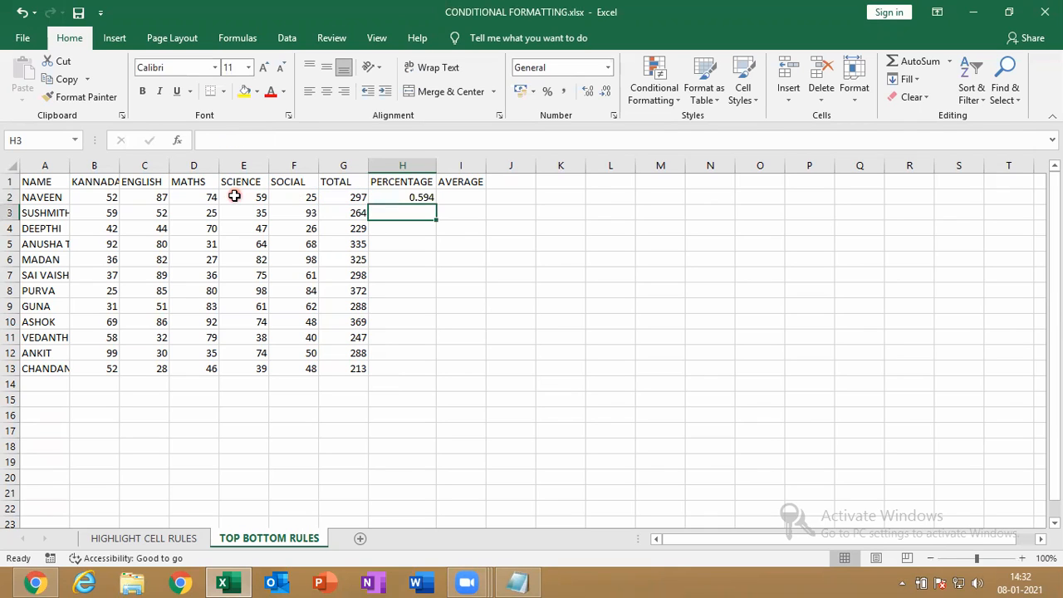
Recheck the H2 formula and cancel a stray entry in H3
click(375, 193)
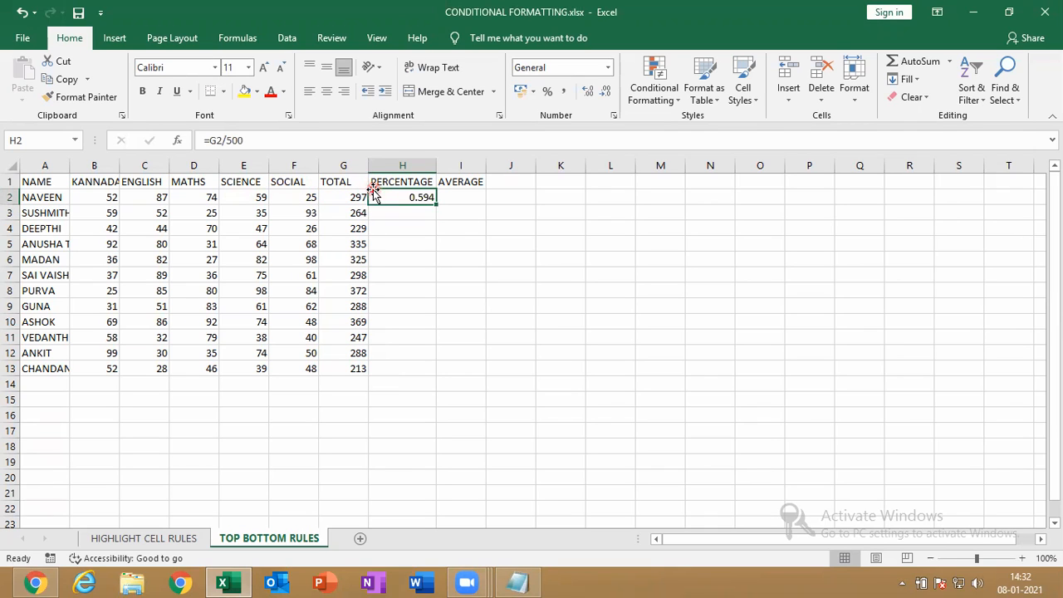
key(F2)
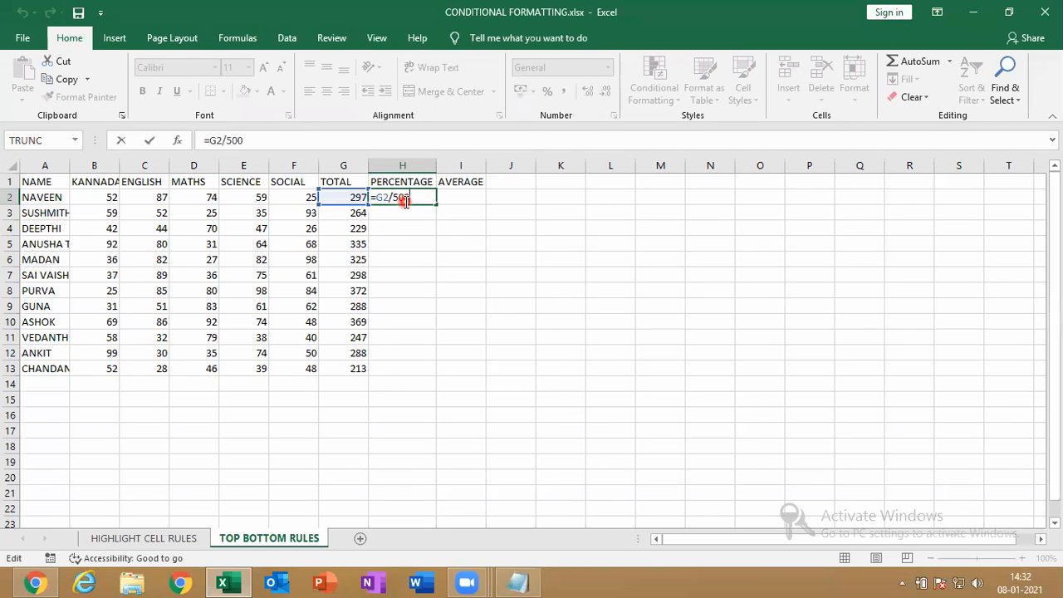
key(Return)
text(.)
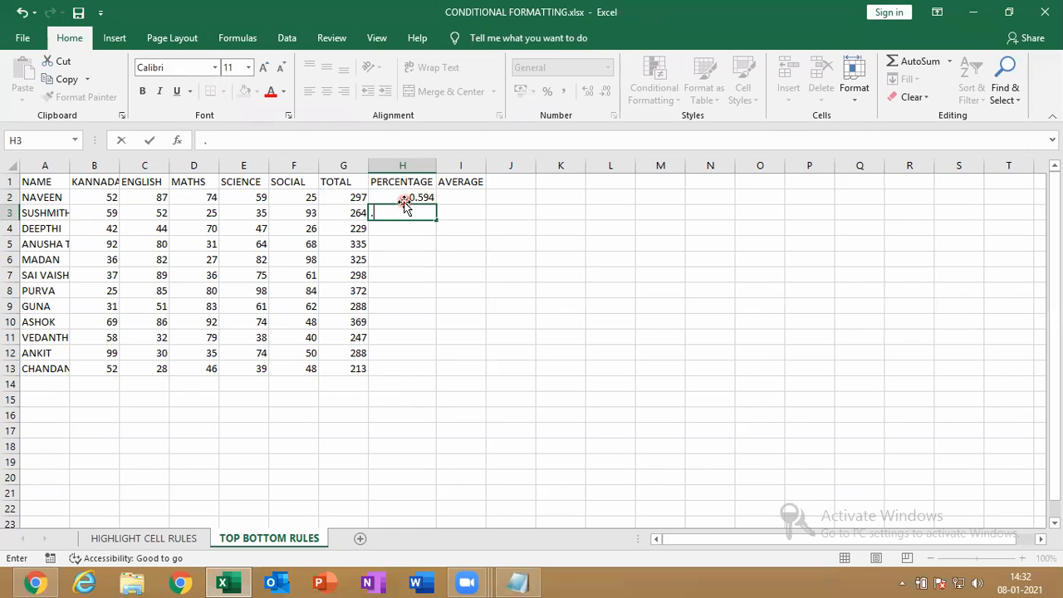
key(Escape)
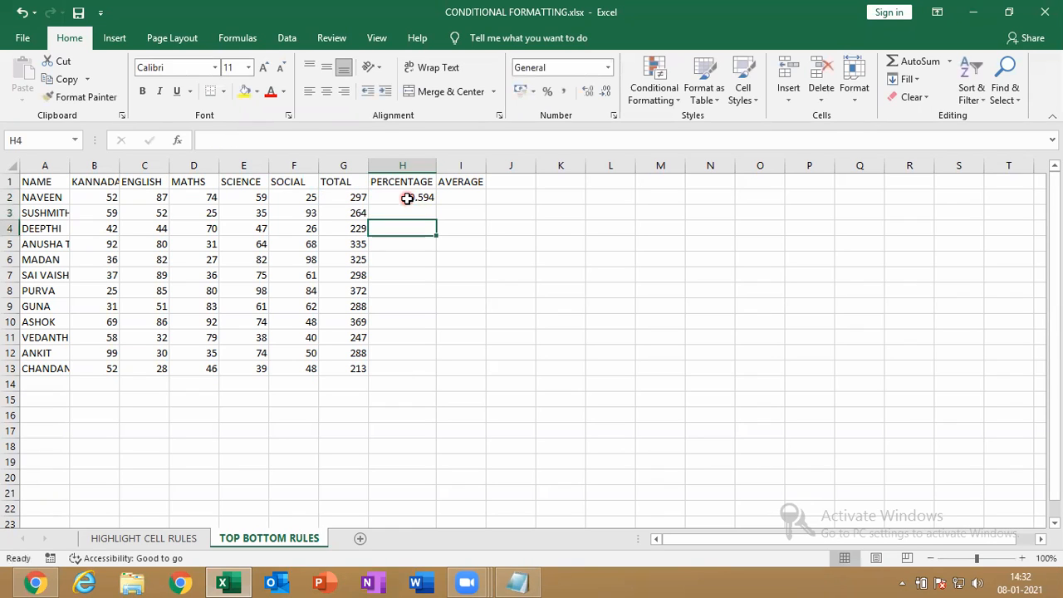
click(407, 198)
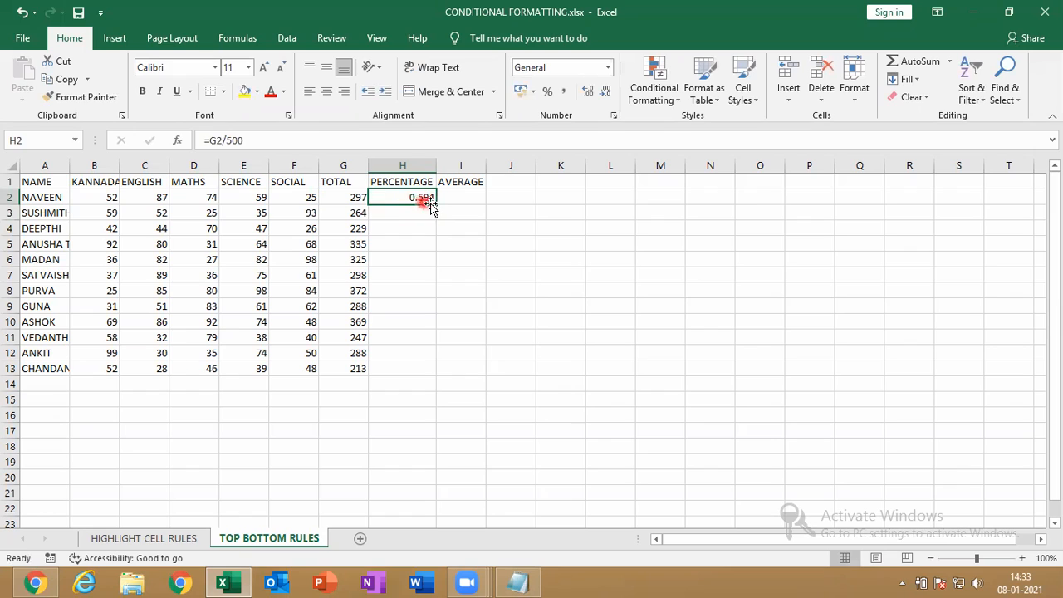
Fill the percentage formula down to H13 and format H2:H13 as percent with one decimal
drag(435, 204, 424, 374)
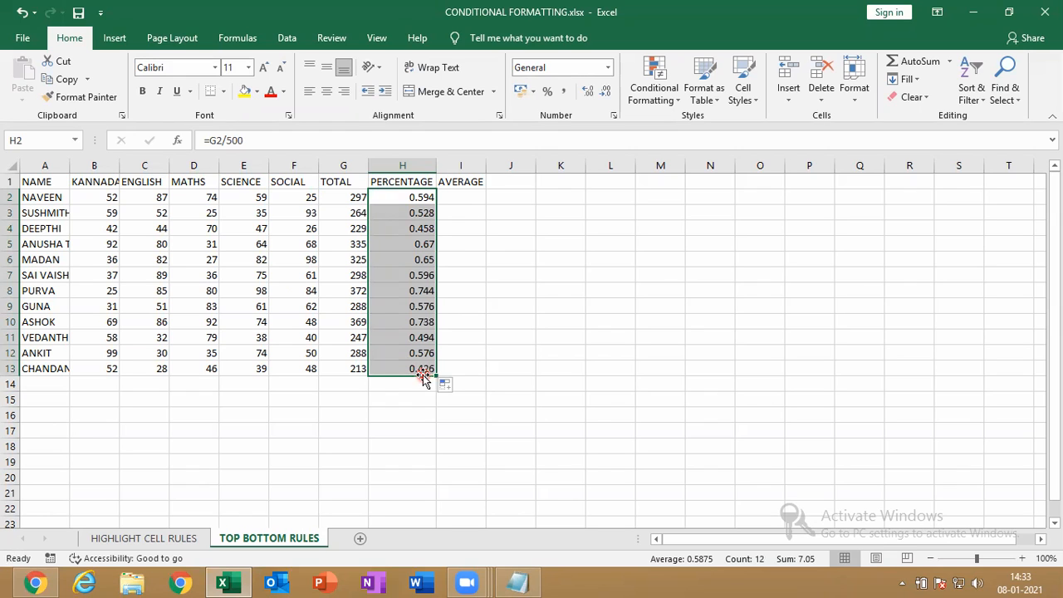
click(548, 93)
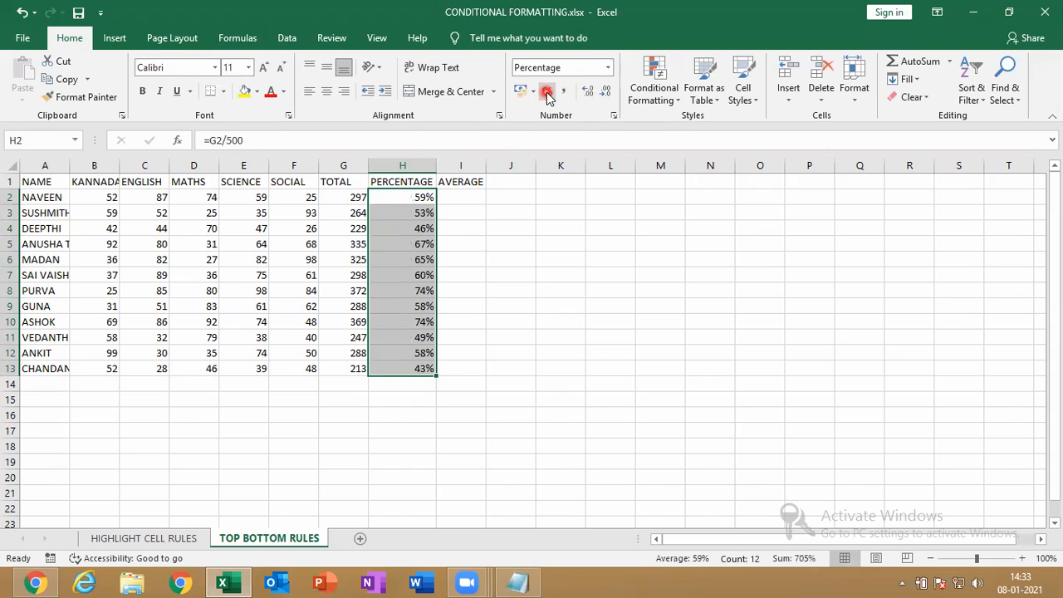
click(456, 199)
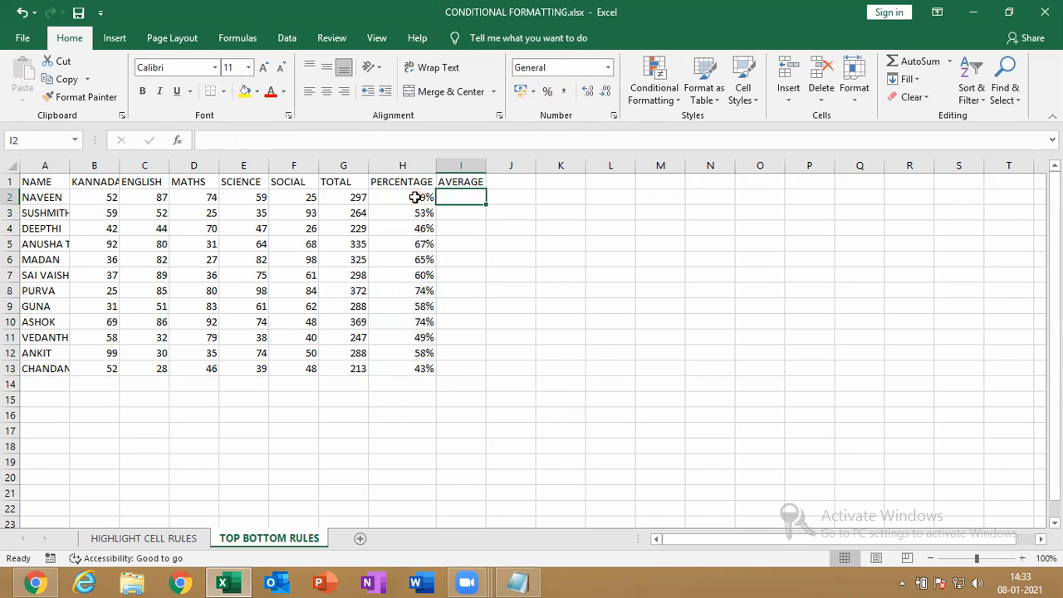
drag(423, 198, 408, 320)
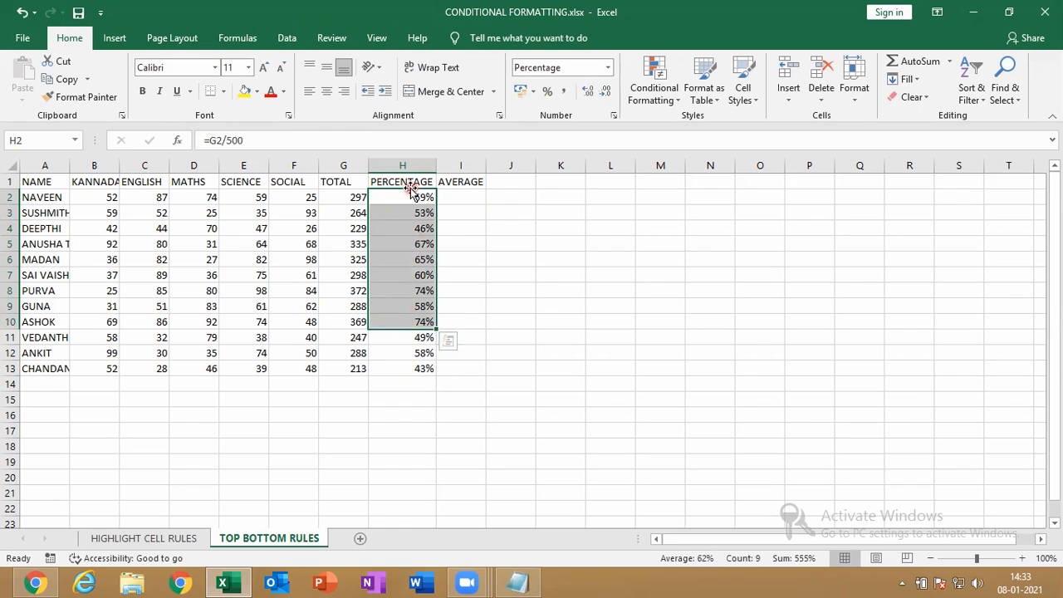
drag(400, 197, 422, 374)
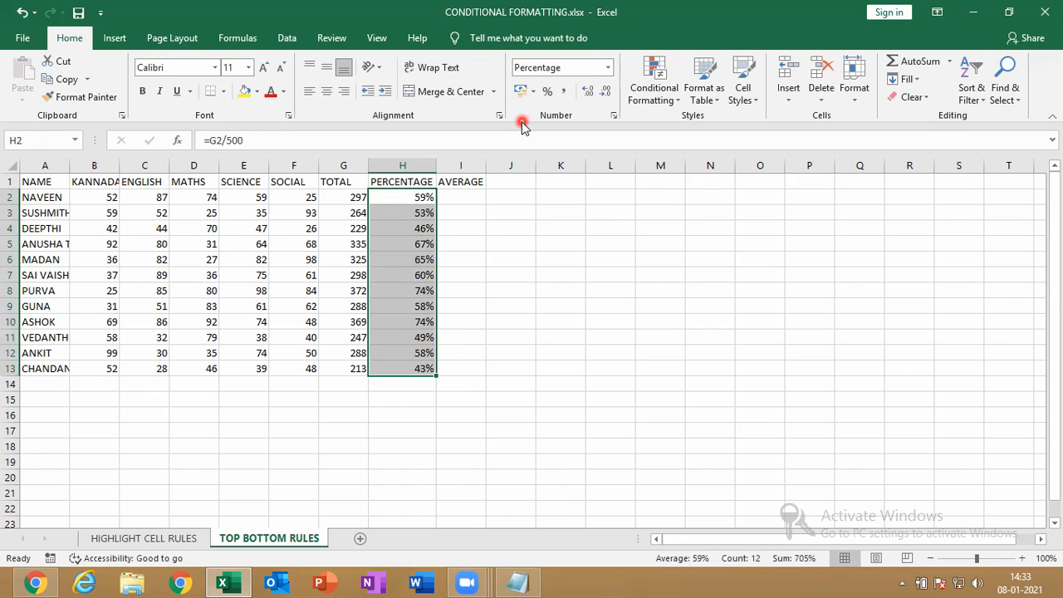
key(ctrl+shift+grave)
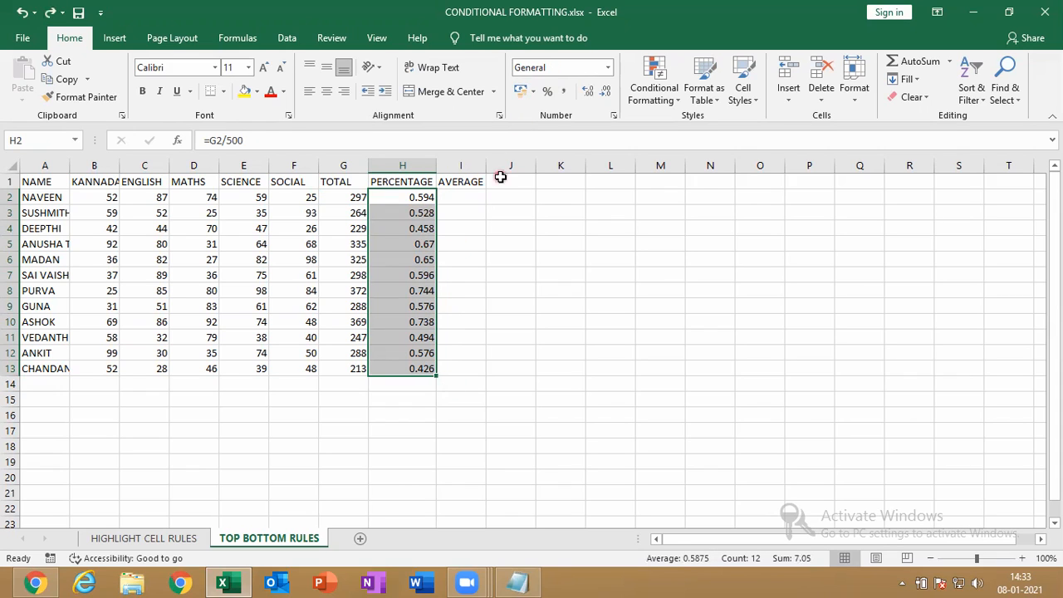
click(551, 91)
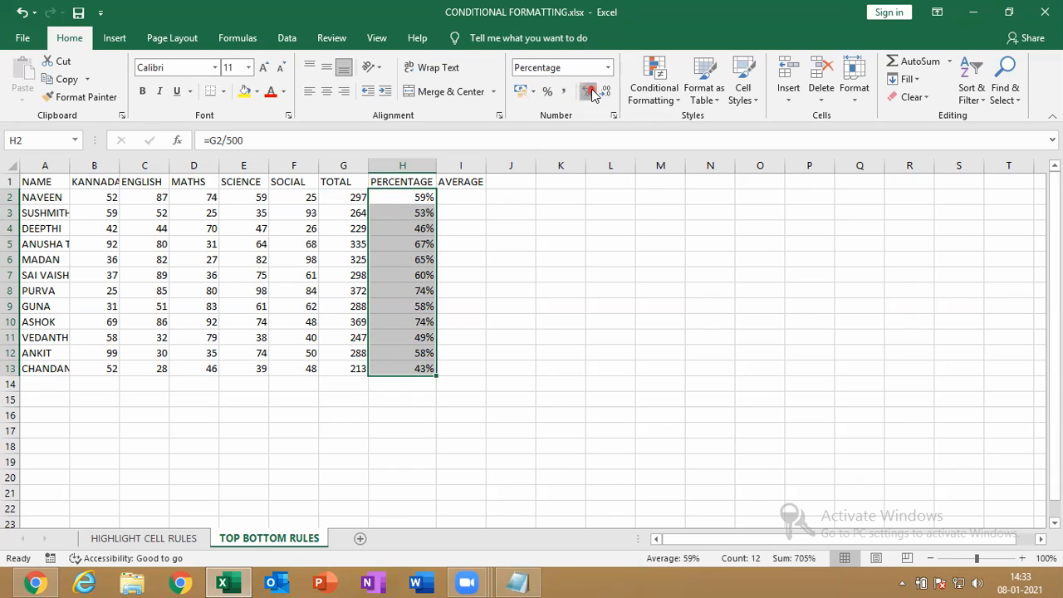
click(588, 89)
Enter =AVERAGE(B2:F2) in I2 and fill it down to I13, giving 59.4 down to 42.6
click(449, 200)
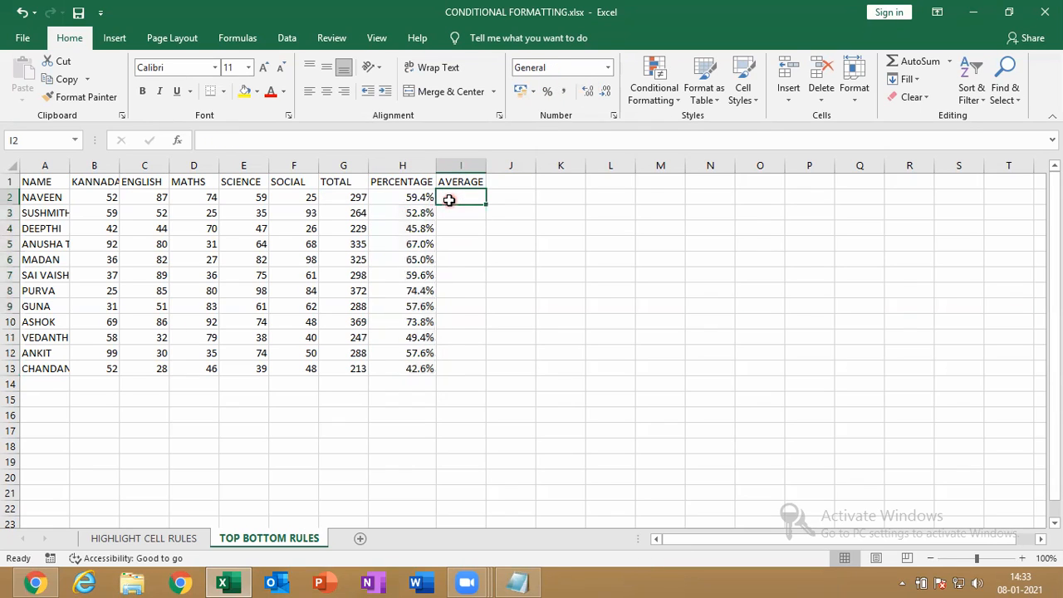
text(=)
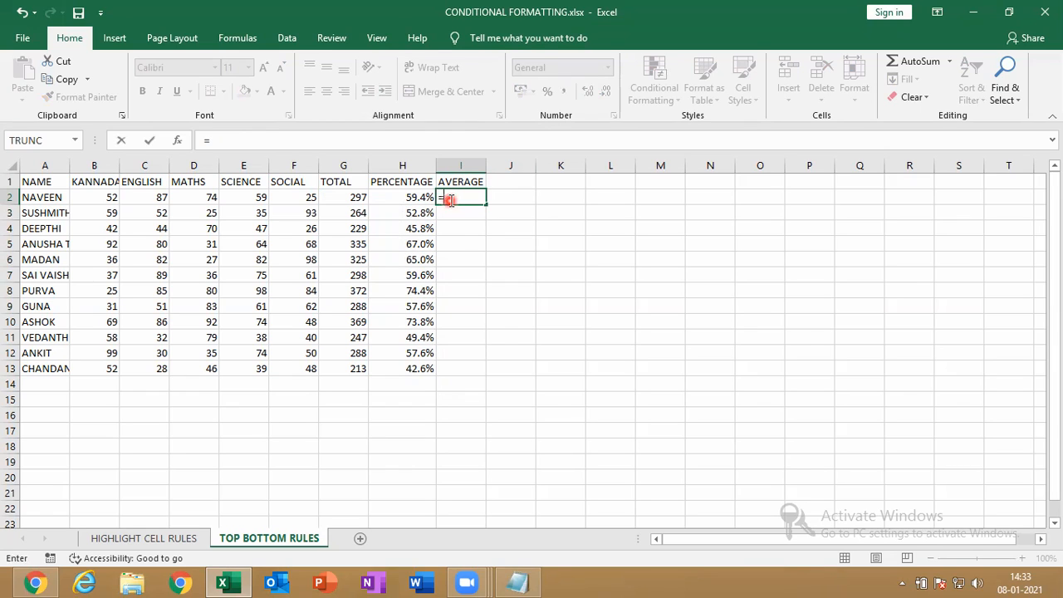
text(AVE)
key(Down)
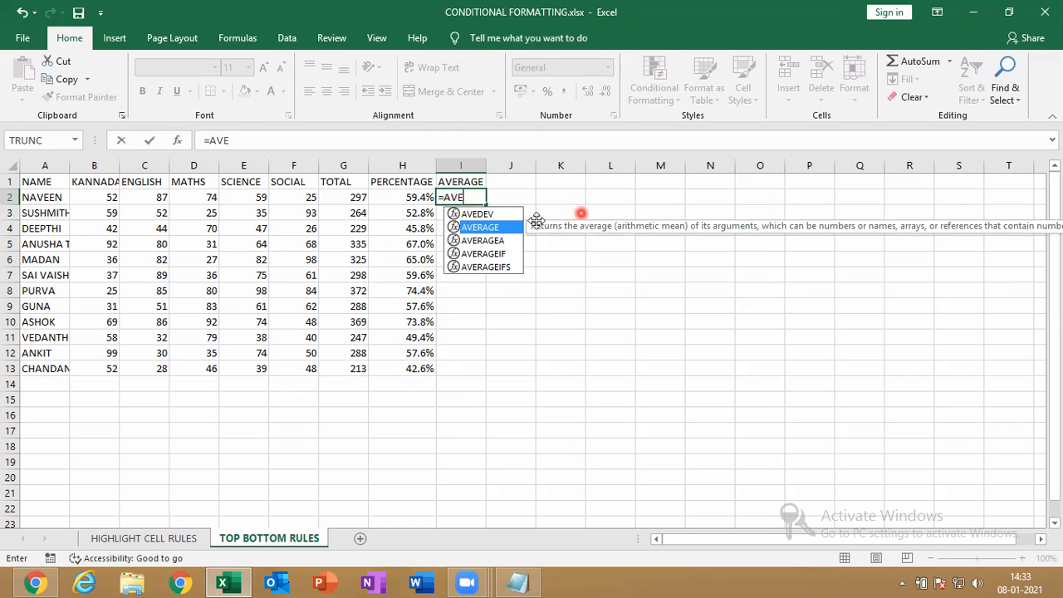
double_click(446, 229)
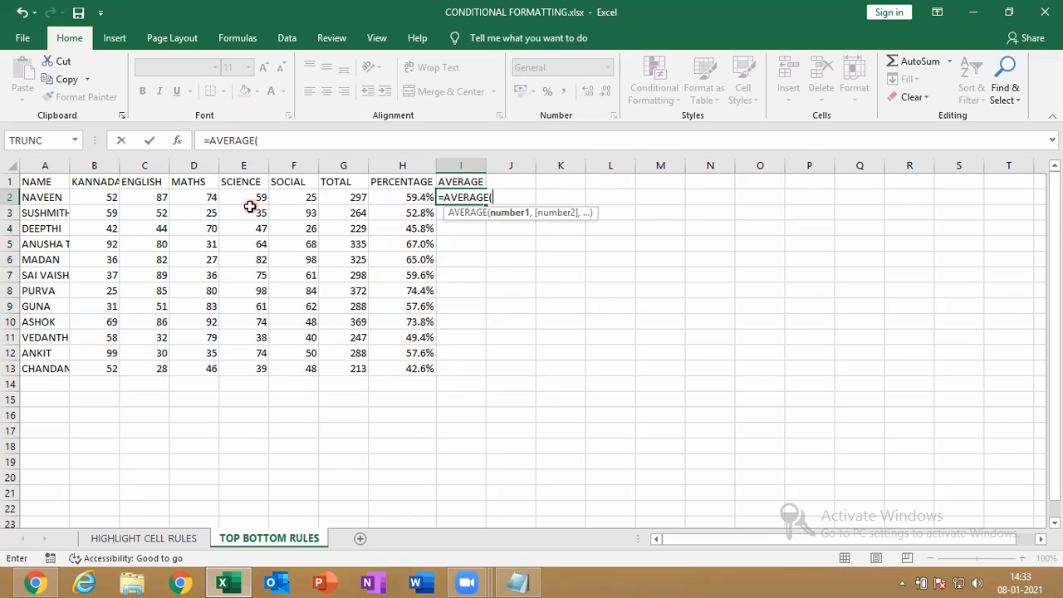
click(93, 198)
drag(93, 198, 286, 197)
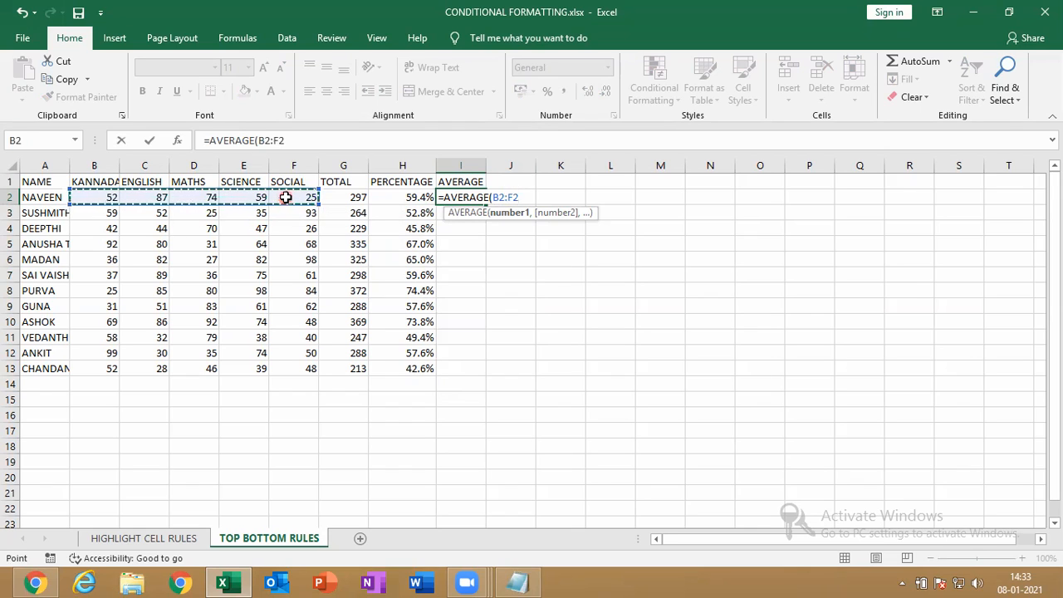
text())
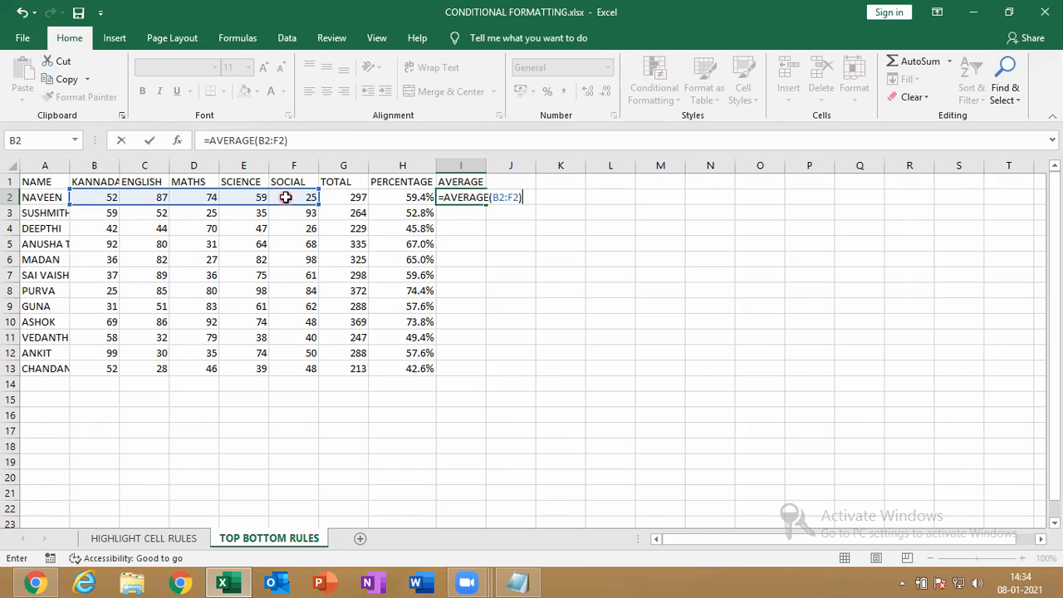
key(Return)
text(\)
key(BackSpace)
key(Up)
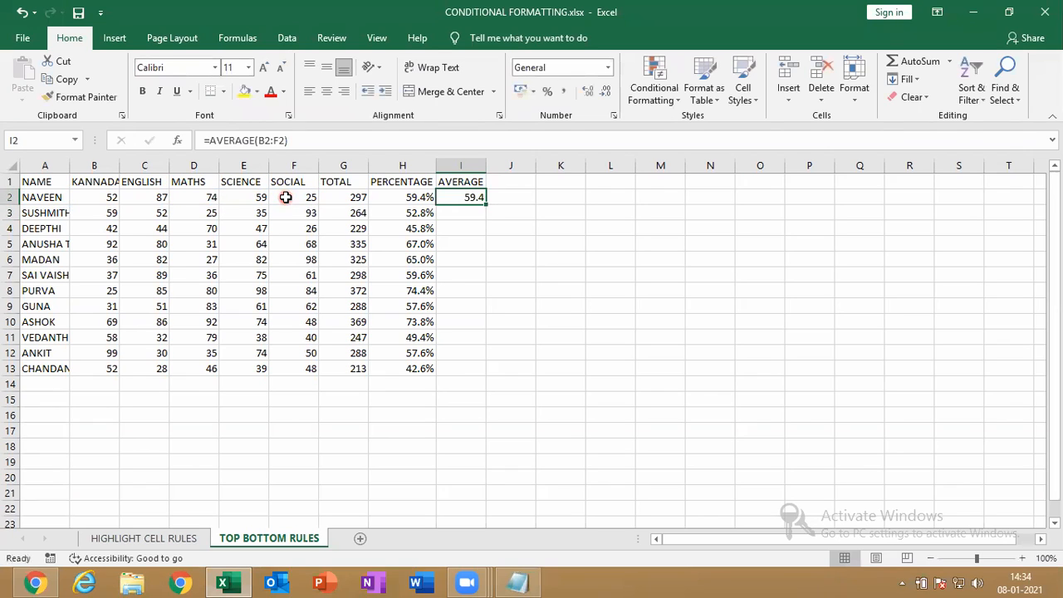
drag(487, 203, 465, 370)
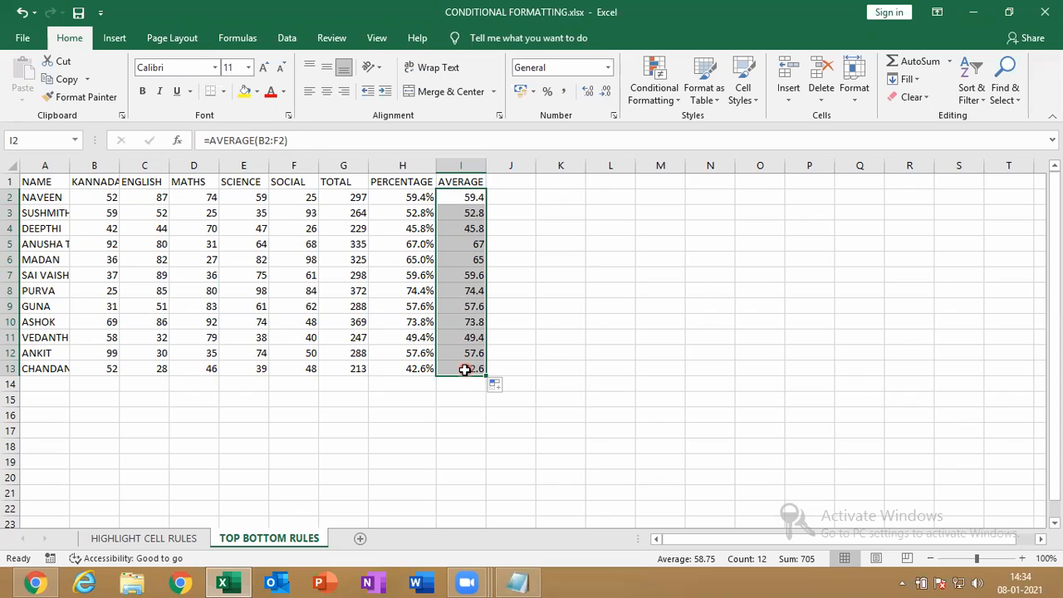
Apply a Top 3 rule to G2:G13 in light red fill with dark red text, and autofit column A
click(348, 196)
drag(348, 196, 358, 370)
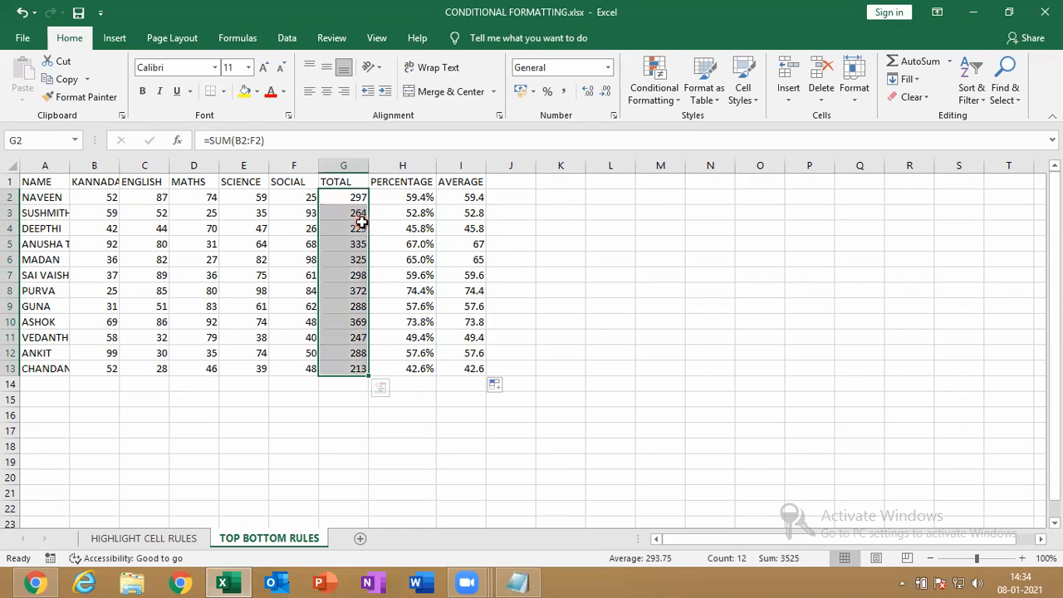
click(671, 98)
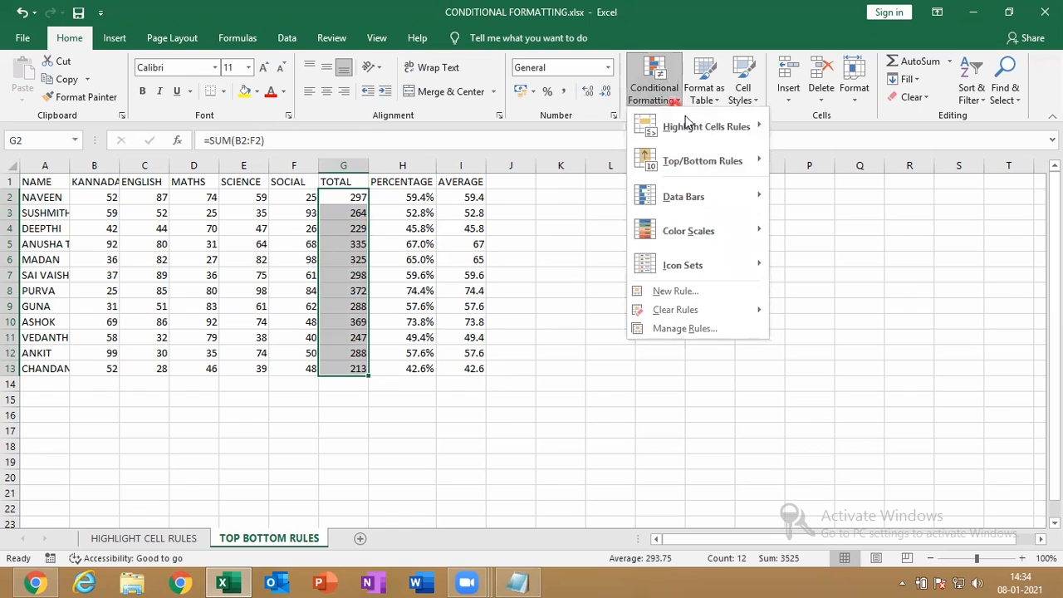
mouse_move(698, 158)
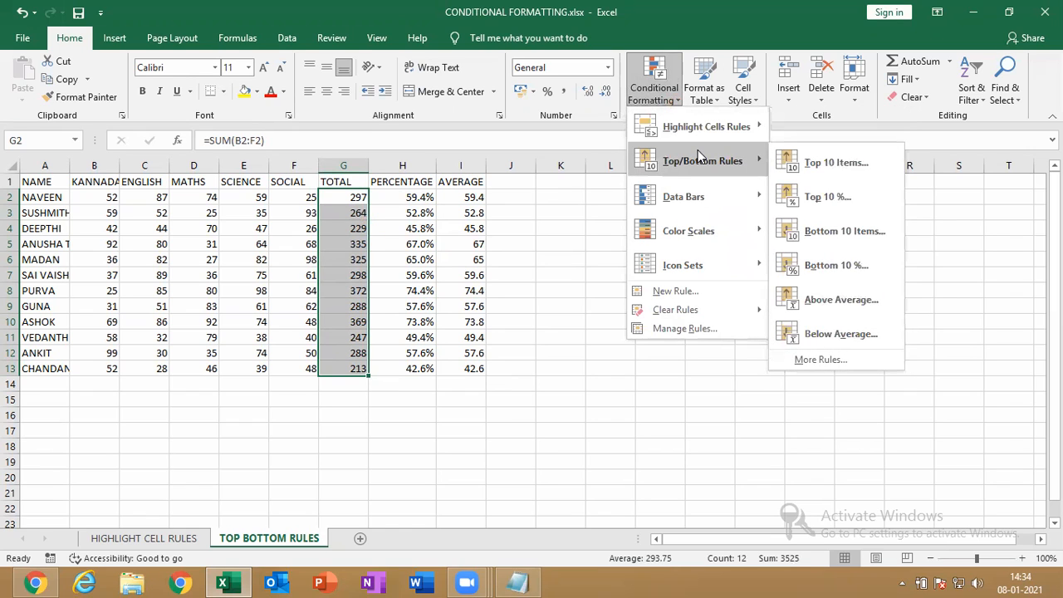
click(839, 162)
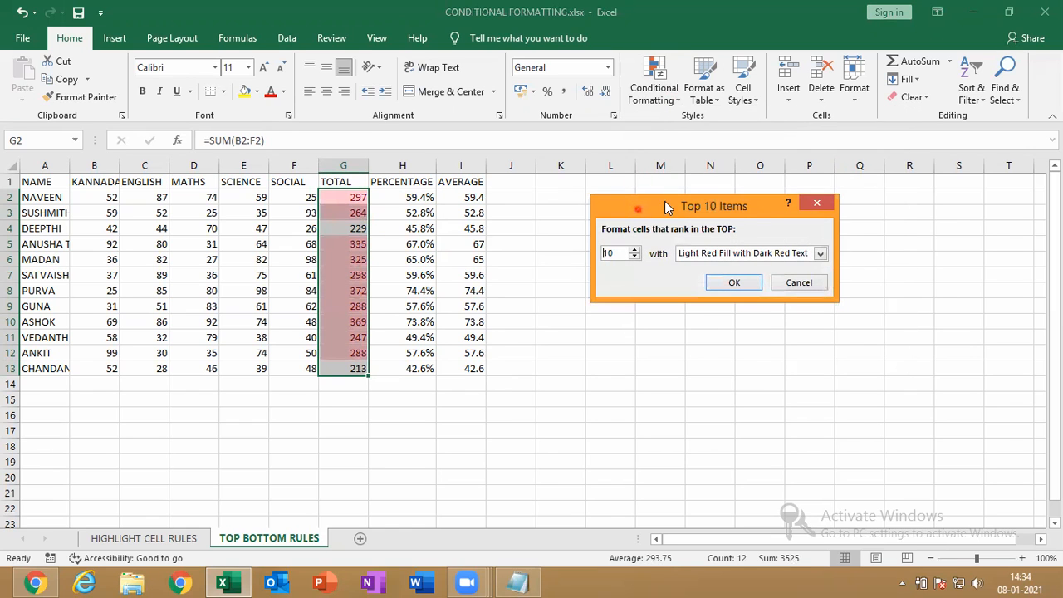
drag(666, 206, 762, 191)
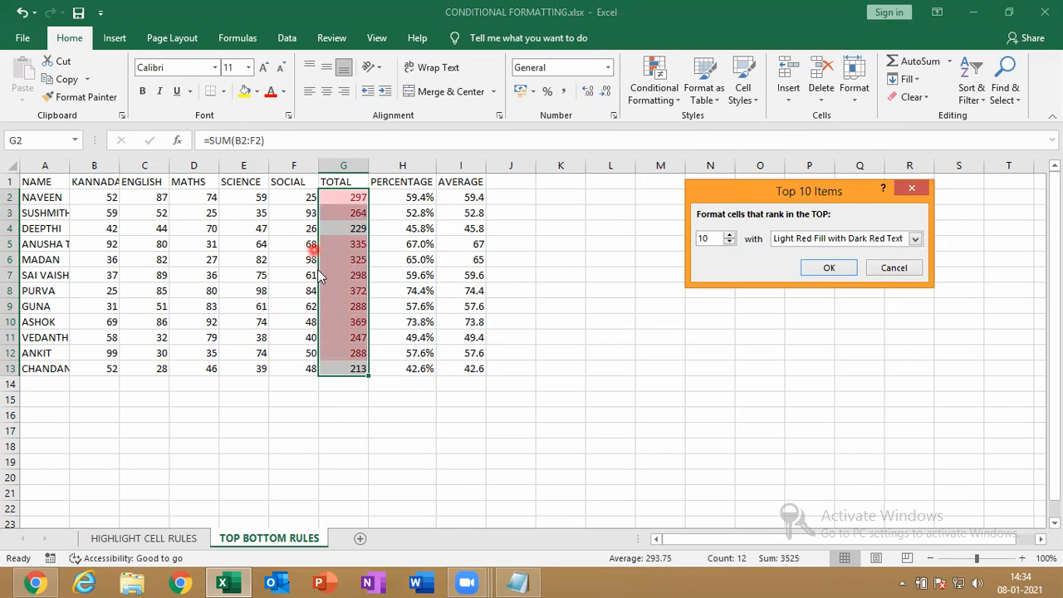
click(710, 240)
key(BackSpace)
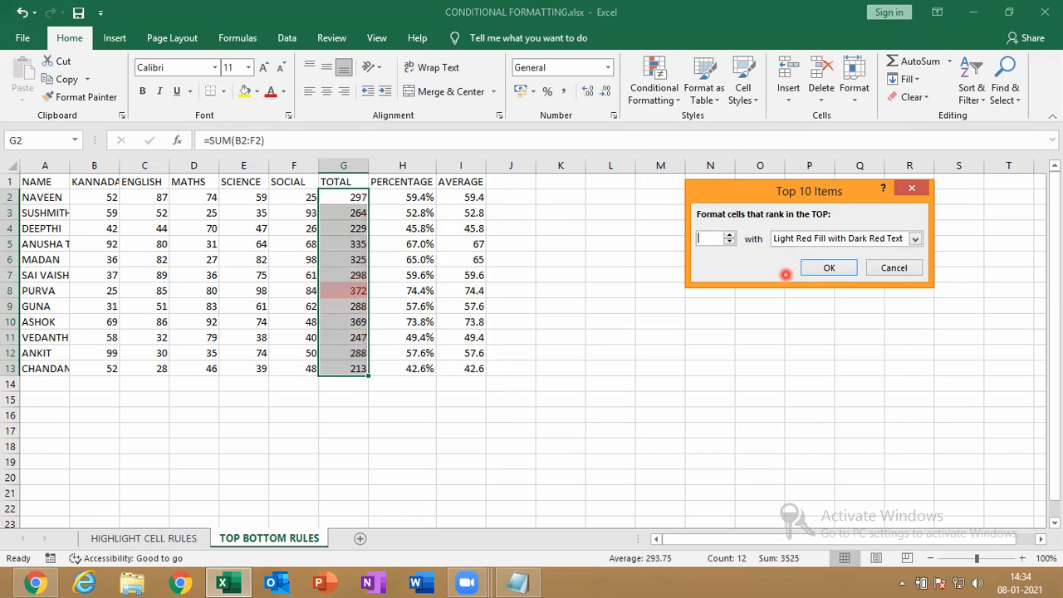
text(3)
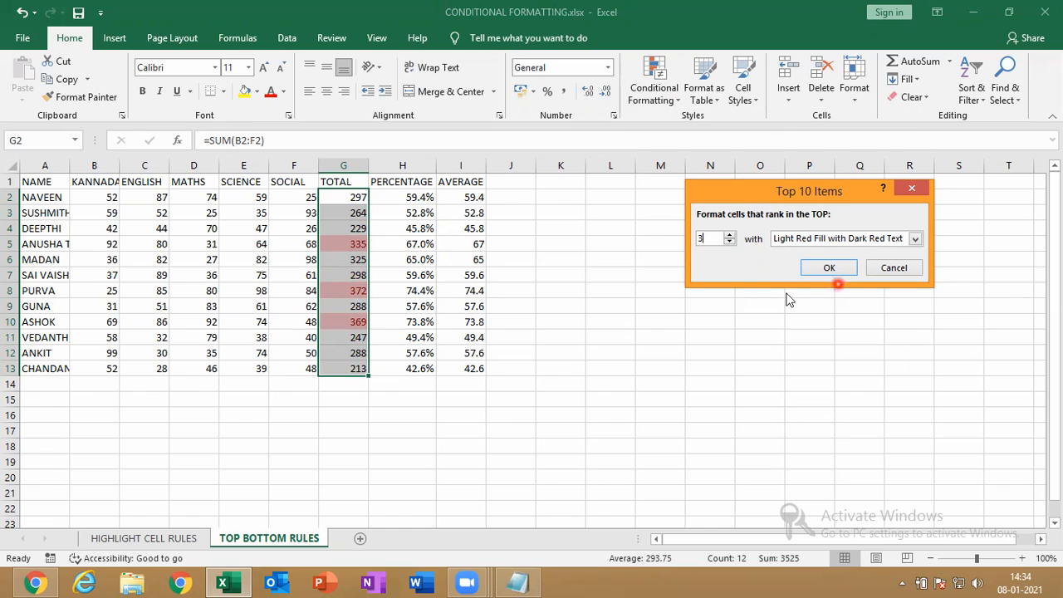
click(827, 268)
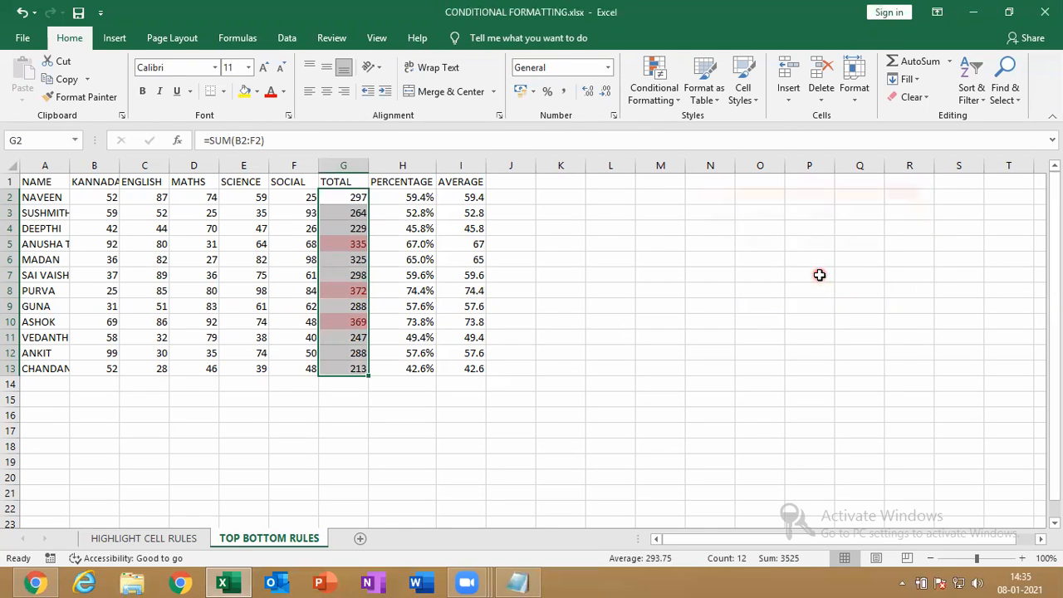
double_click(71, 166)
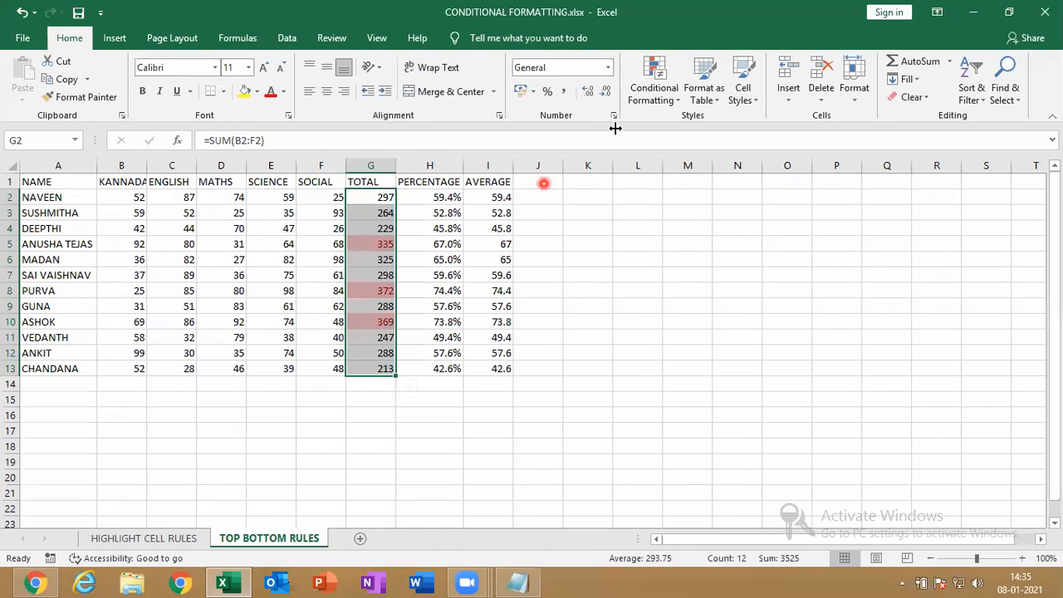
click(654, 98)
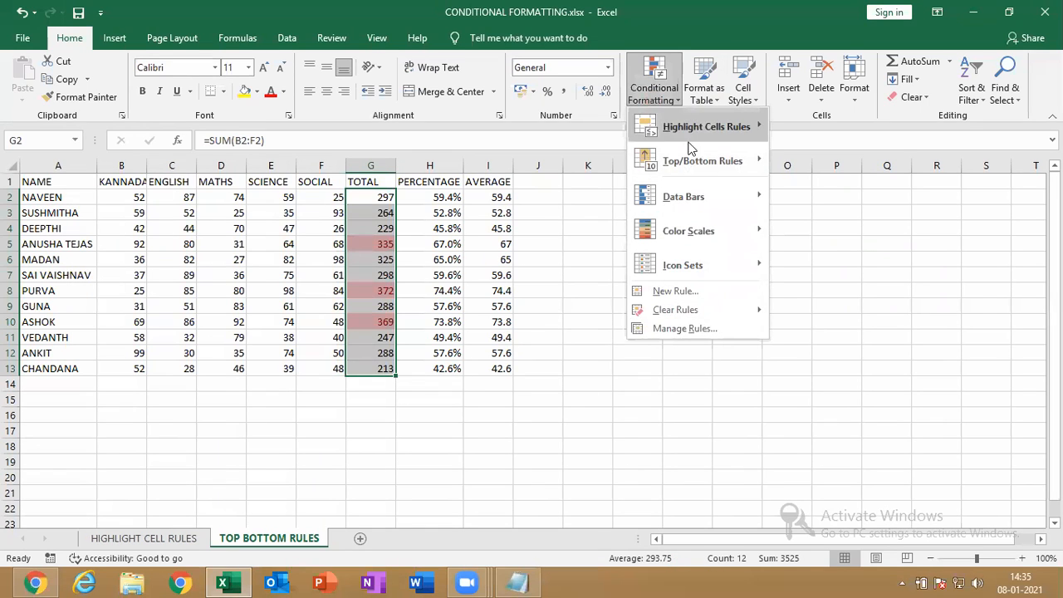
Add a Bottom 1 rule marking total 213 in green fill with dark green text, then narrow column A
mouse_move(703, 160)
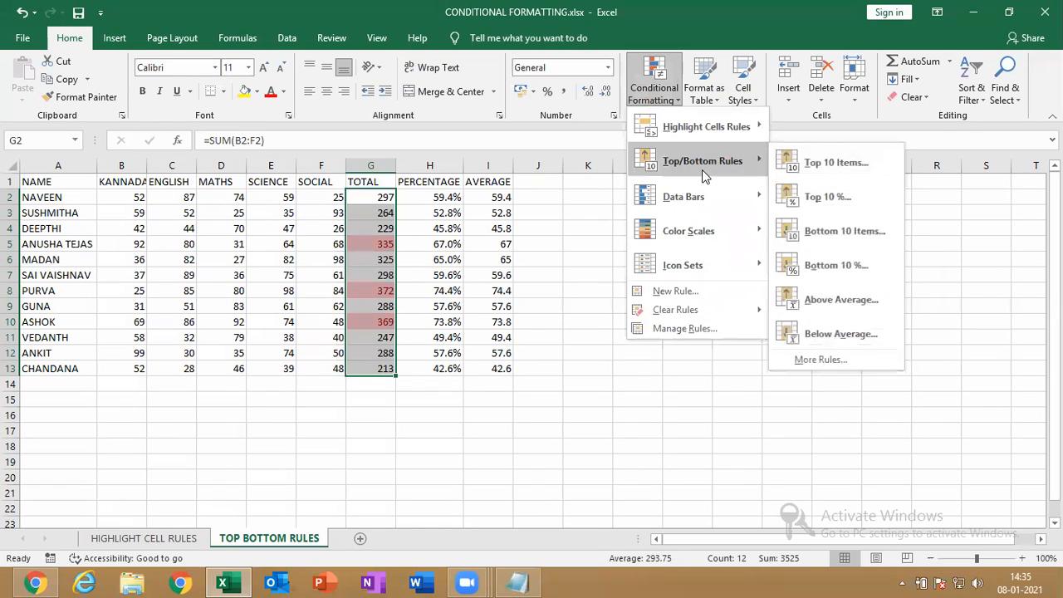
click(834, 234)
click(715, 238)
key(BackSpace)
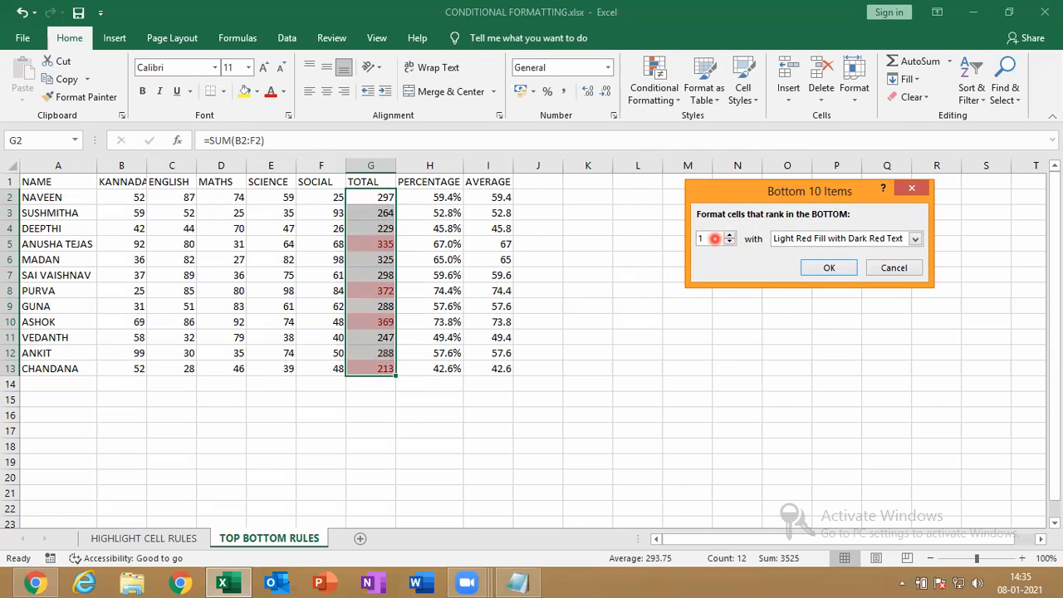
click(805, 239)
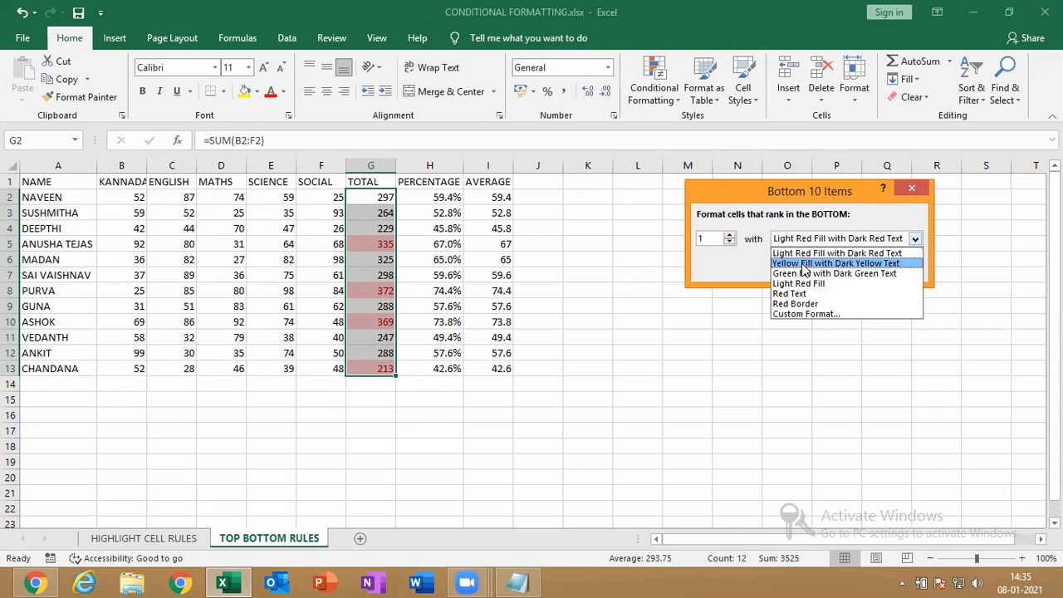
click(804, 274)
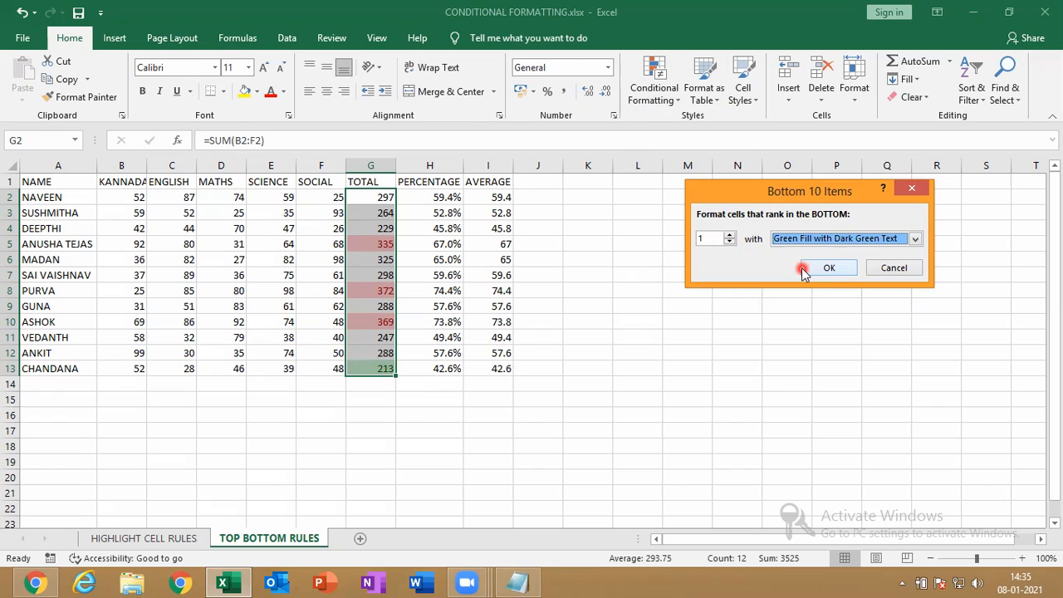
click(806, 270)
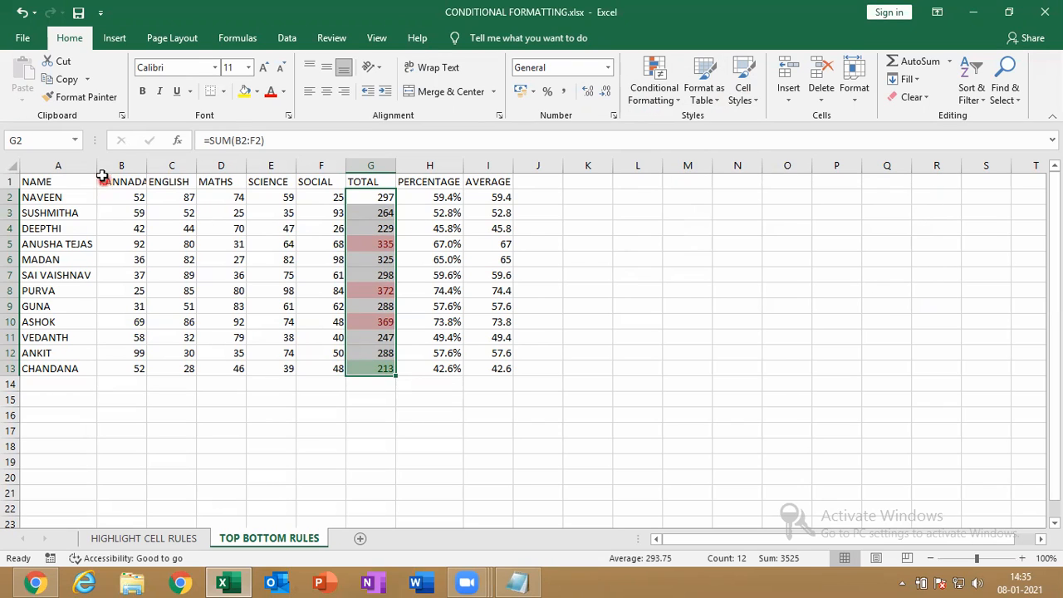
drag(97, 165, 44, 165)
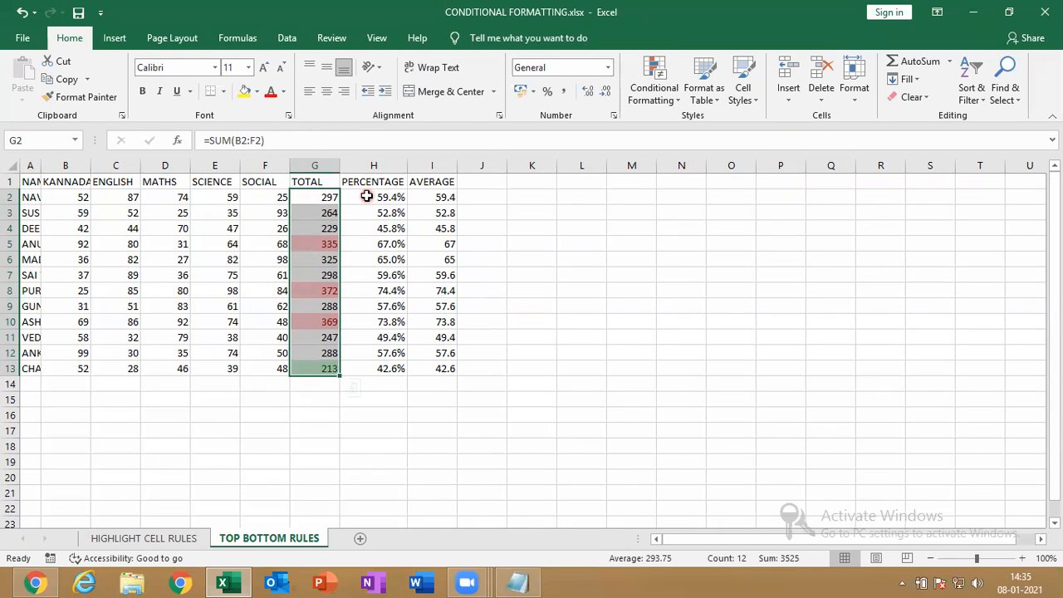
Apply a Top 20% rule to H2:H13, highlighting 74.4% and 73.8% in light red with dark red text
drag(367, 197, 378, 365)
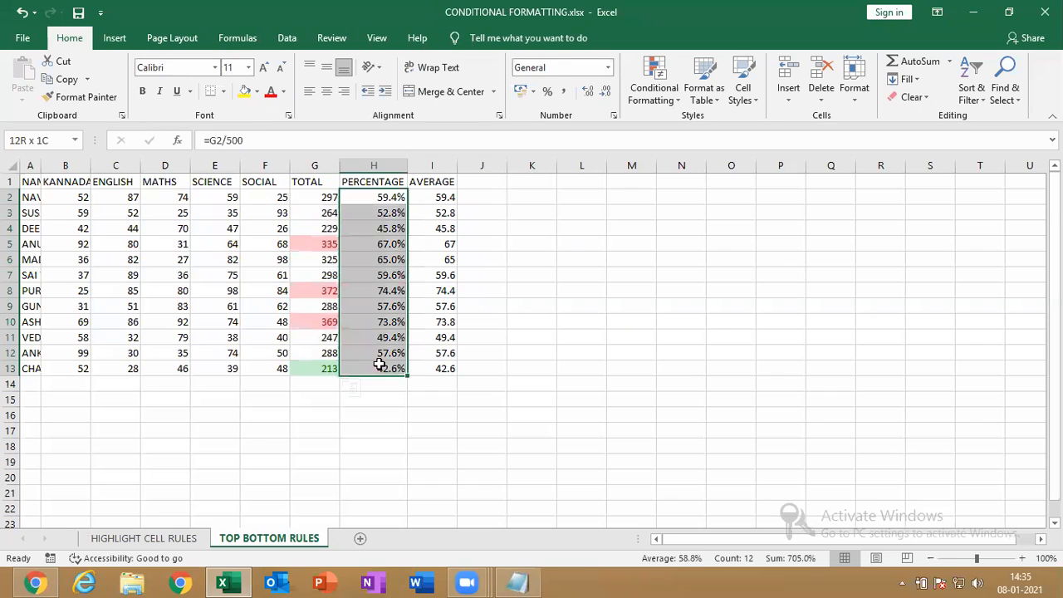
click(662, 92)
mouse_move(704, 170)
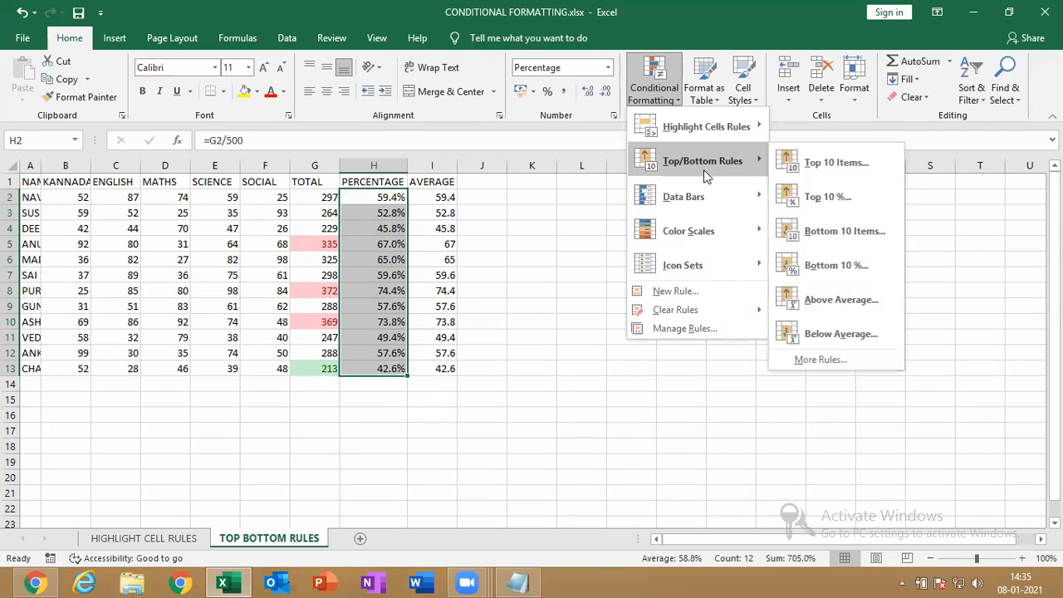
click(864, 207)
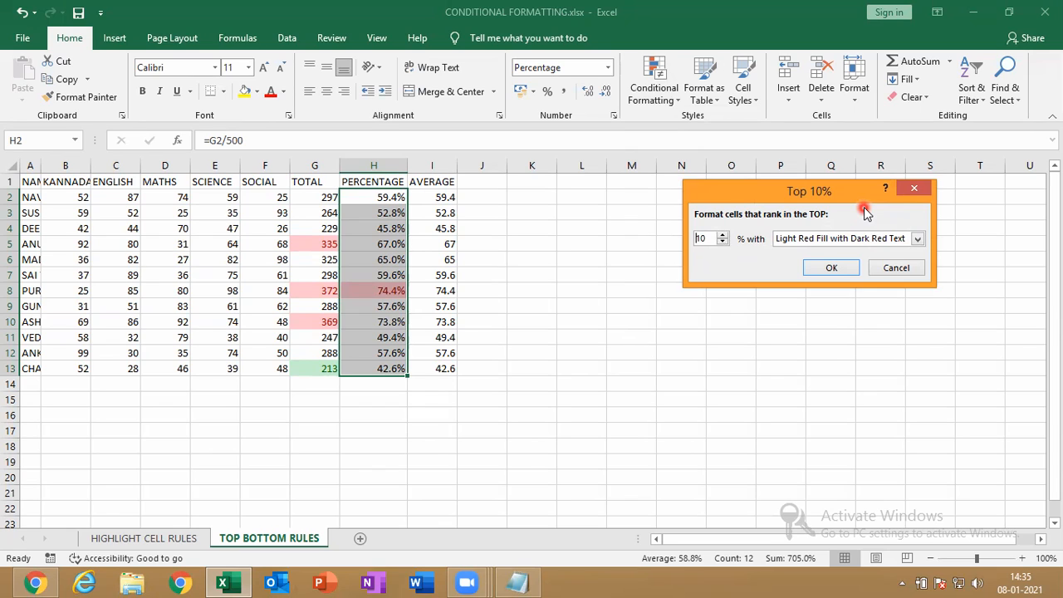
drag(708, 240, 687, 246)
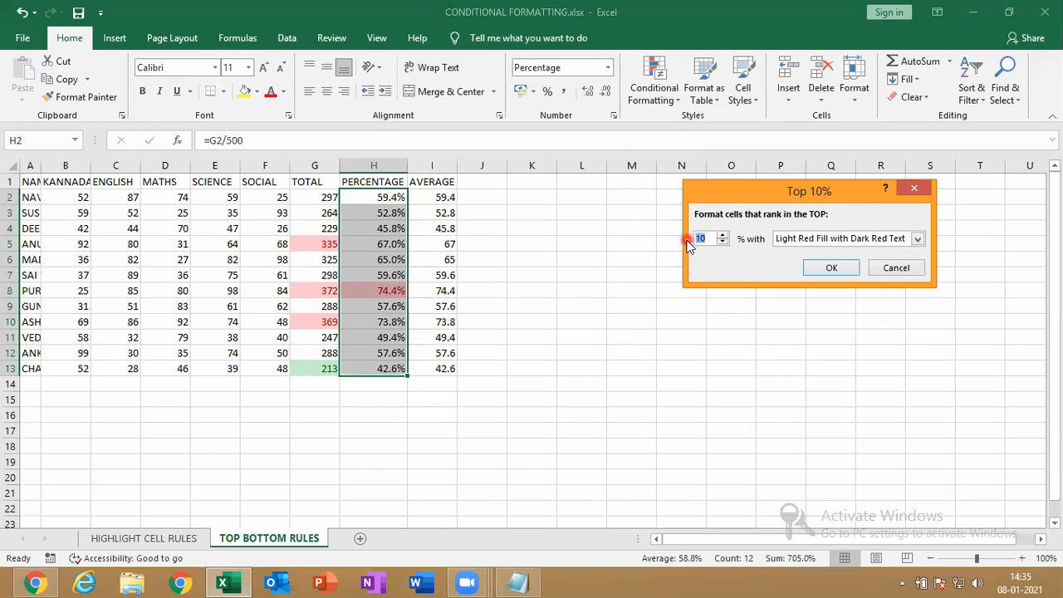
text(20)
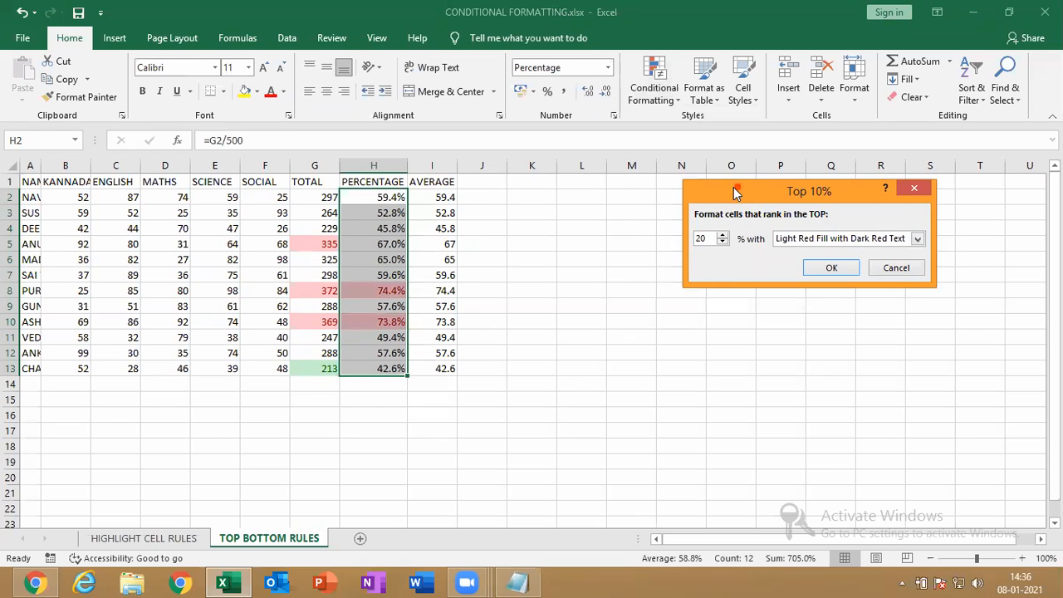
drag(739, 189, 624, 206)
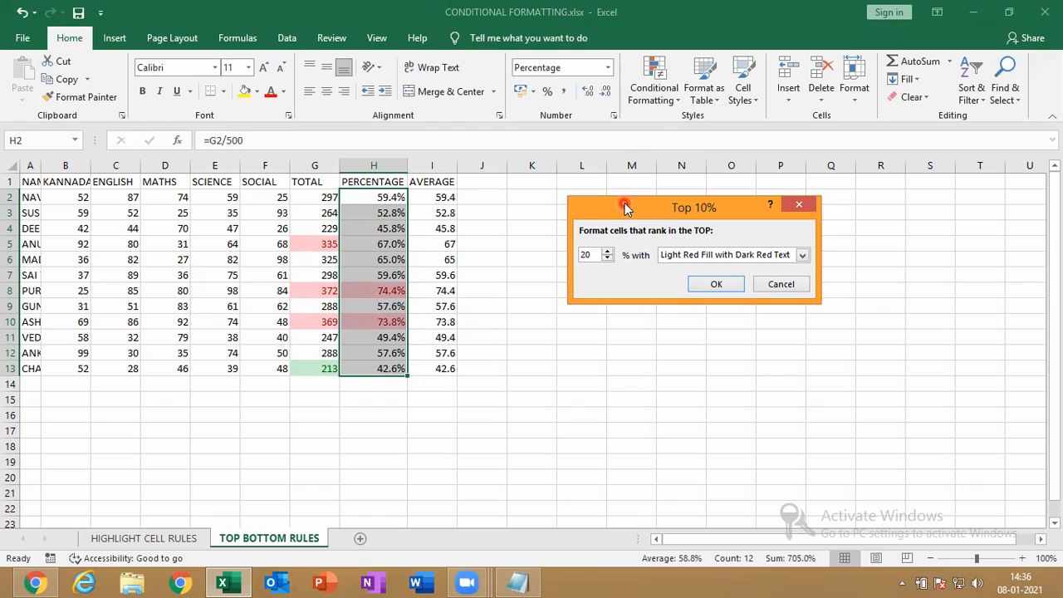
drag(625, 203, 595, 205)
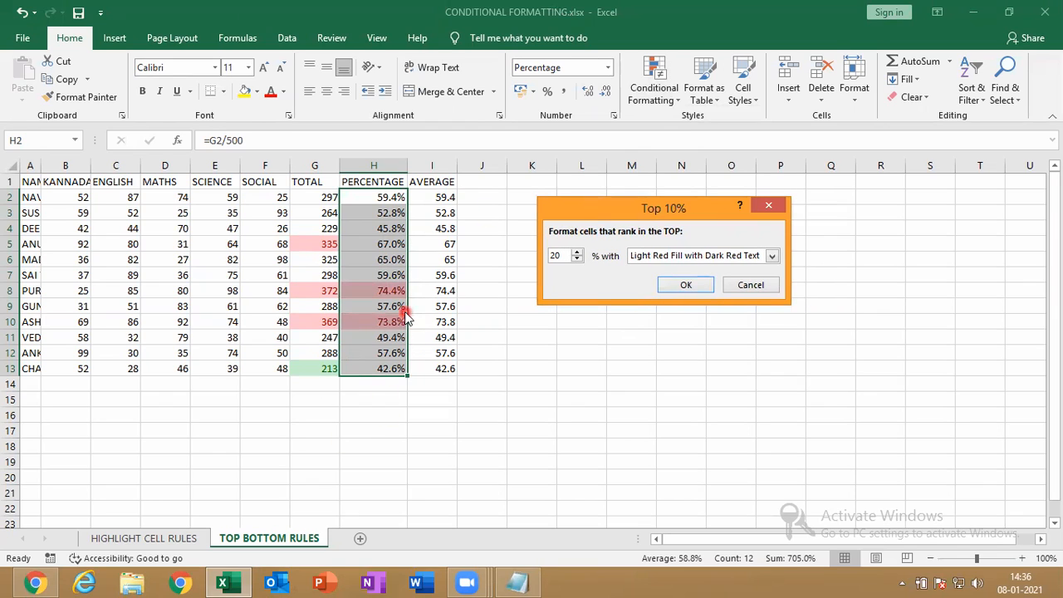
click(697, 288)
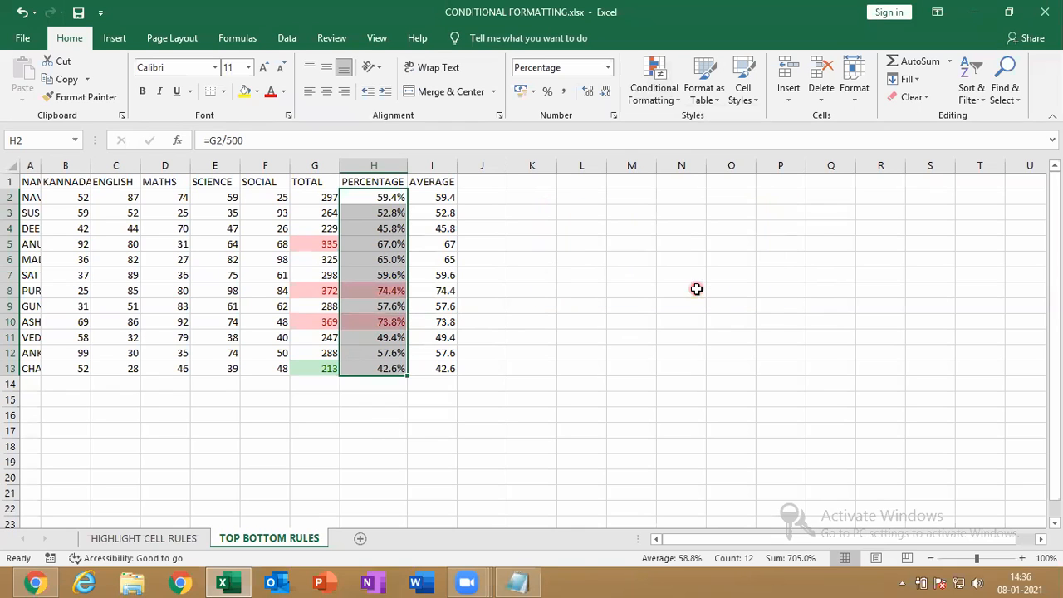
Mark the lowest 10% of percentages (42.6%) with Yellow Fill with Dark Yellow Text, then select AVERAGE values I2:I13
click(666, 100)
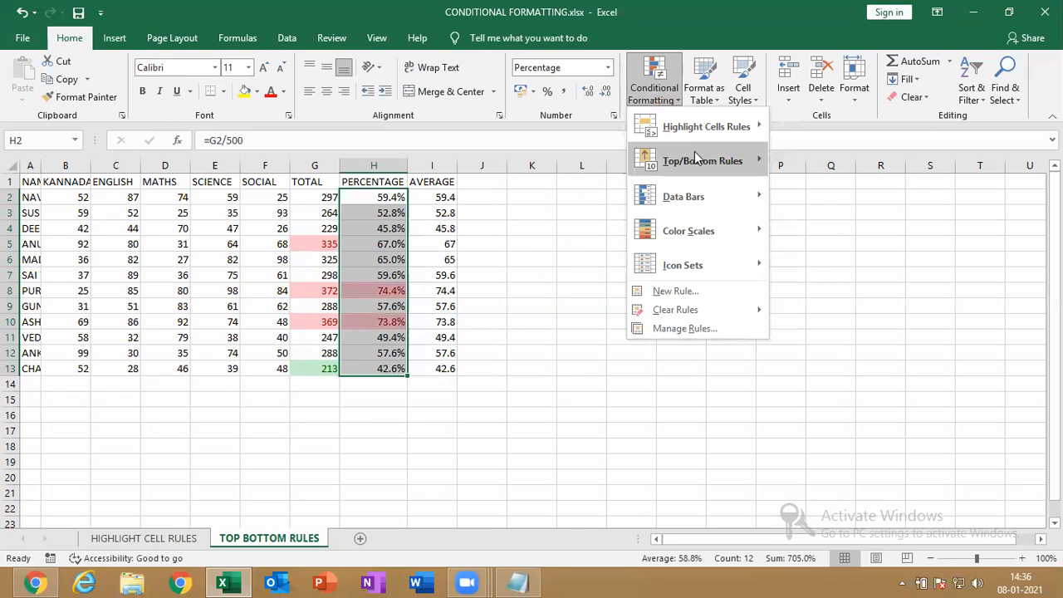
mouse_move(706, 160)
click(887, 271)
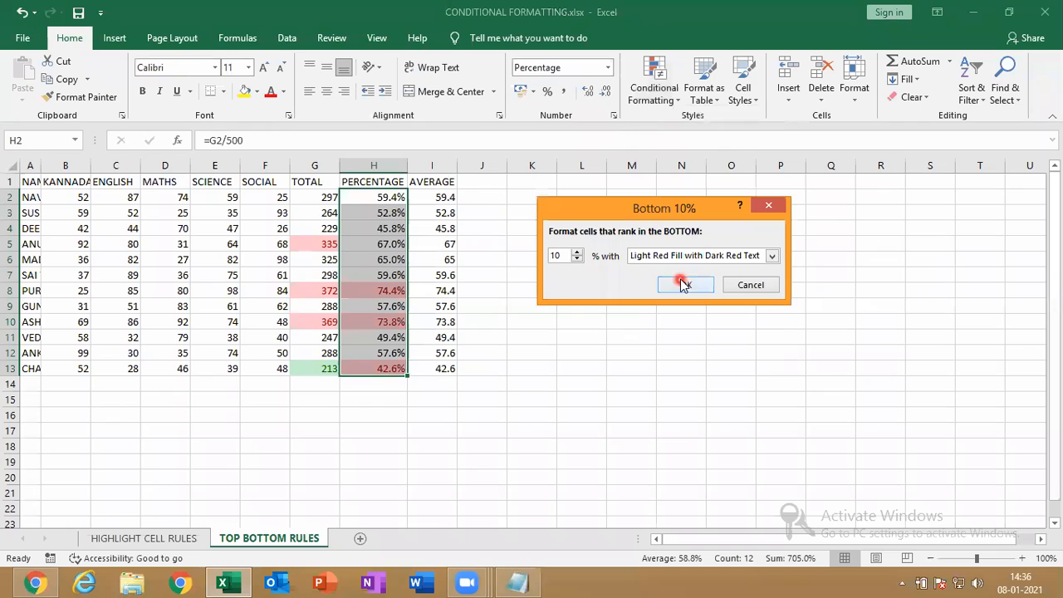
click(654, 256)
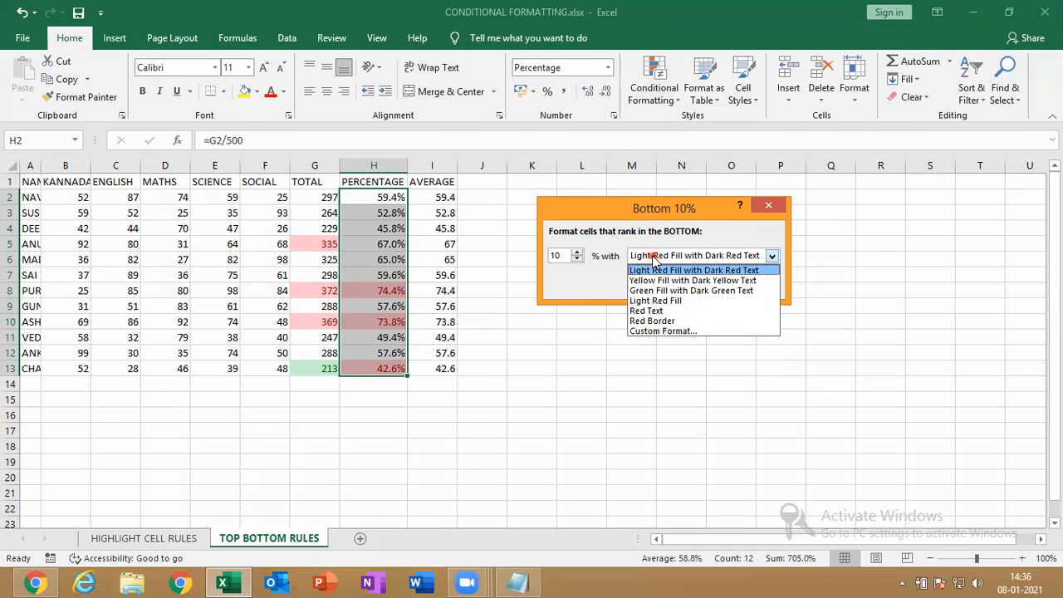
click(649, 281)
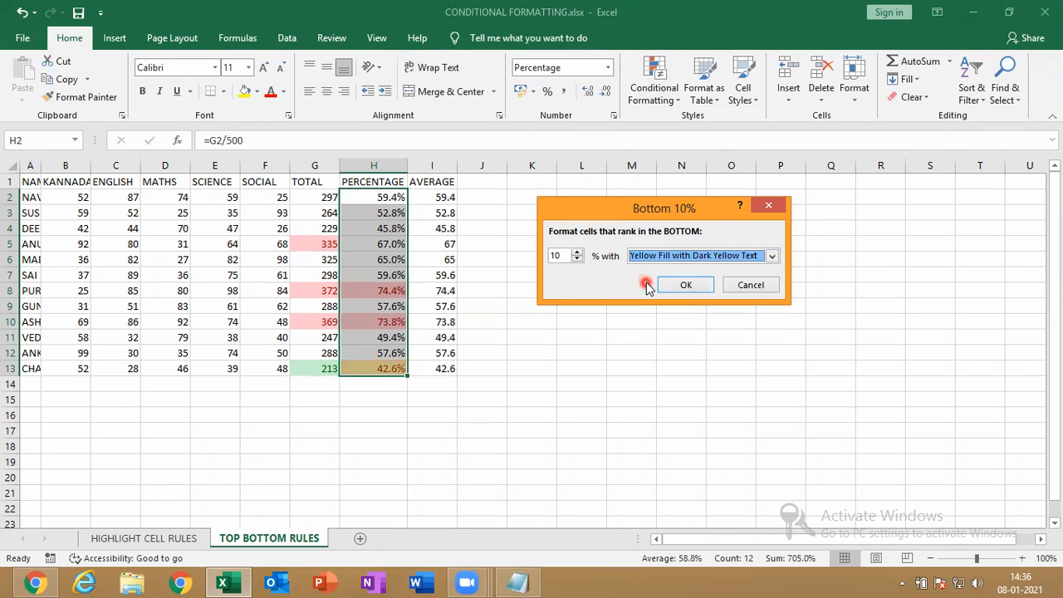
click(686, 286)
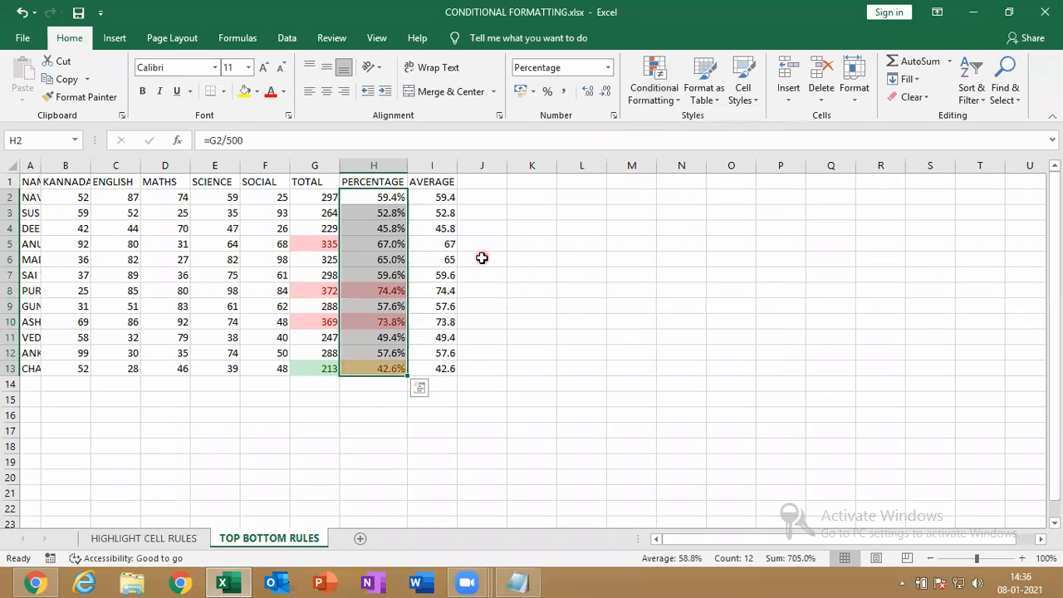
drag(440, 197, 442, 371)
Highlight above-average AVERAGE values with the default light red Above Average rule
click(653, 88)
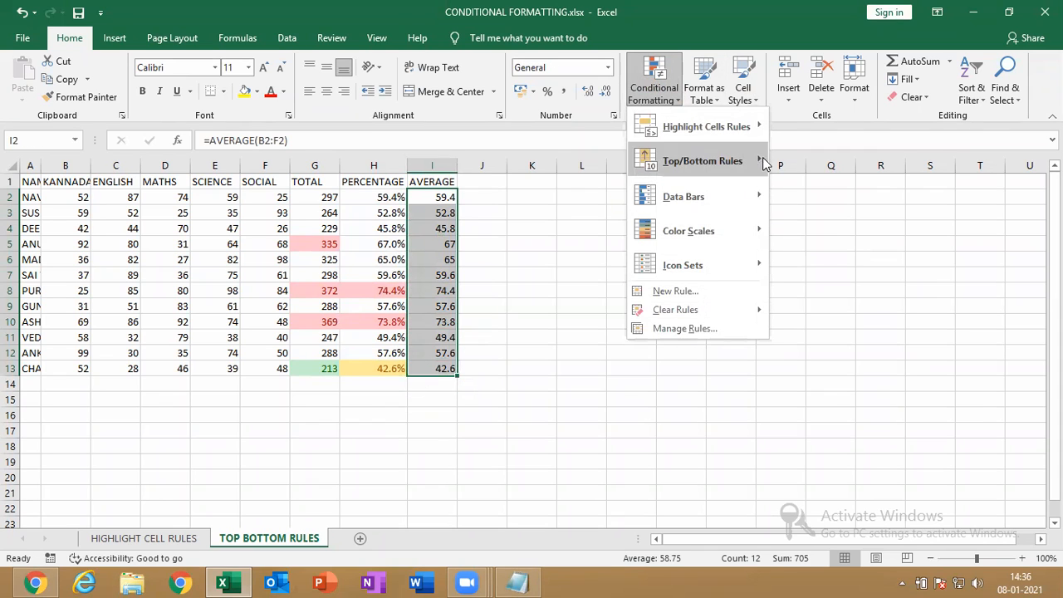
mouse_move(756, 173)
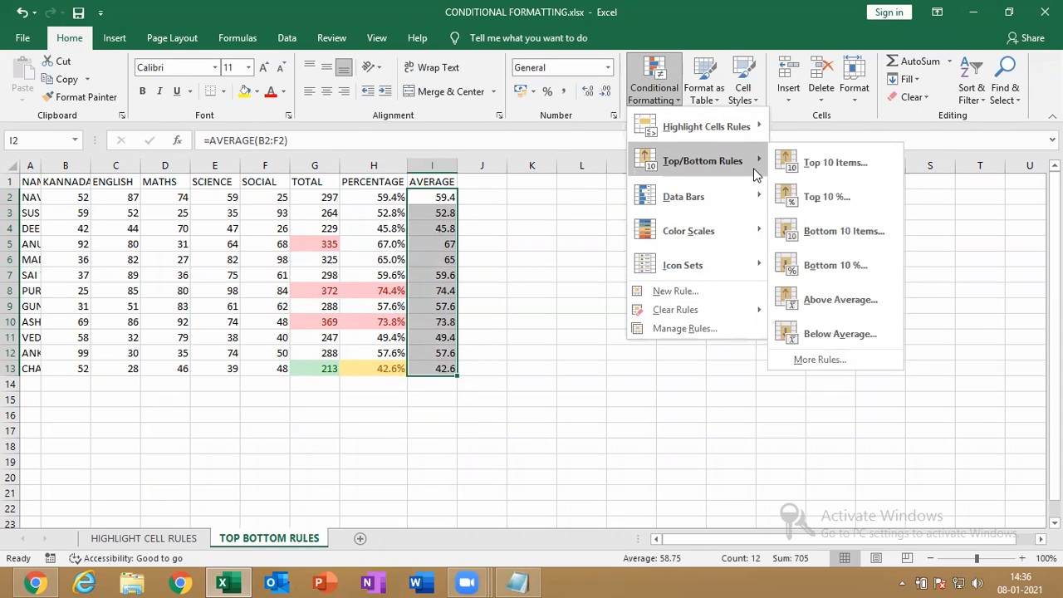
click(851, 312)
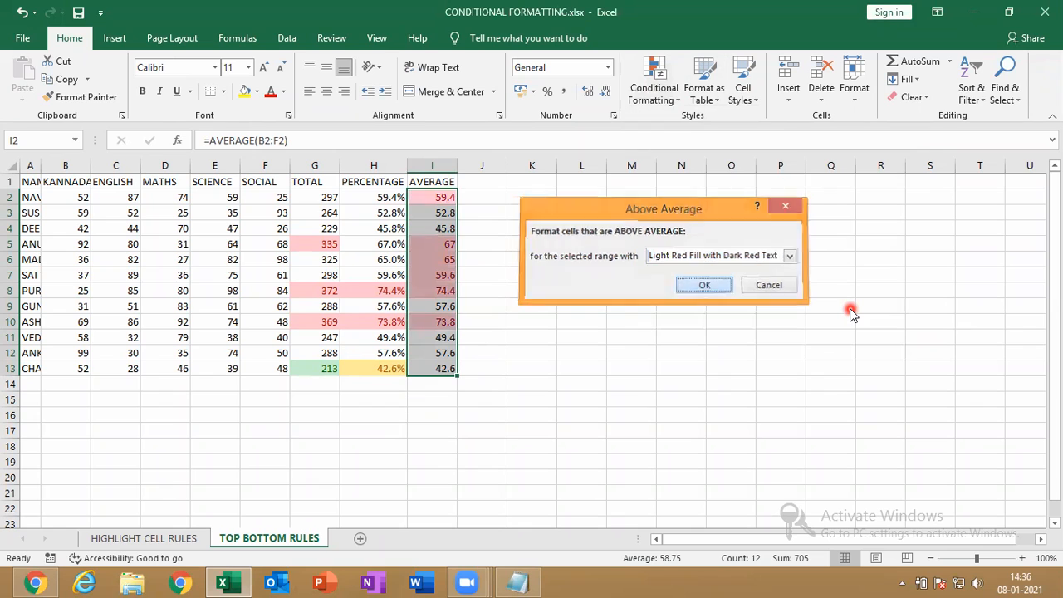
key(Return)
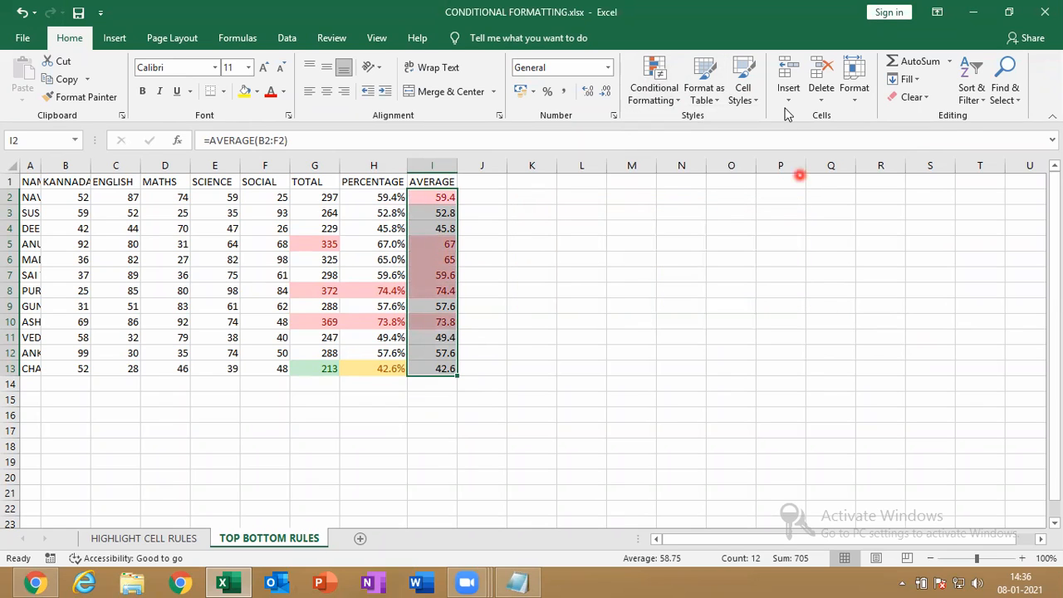
Add a Below Average rule using a custom blue fill for the AVERAGE column
click(662, 111)
mouse_move(712, 173)
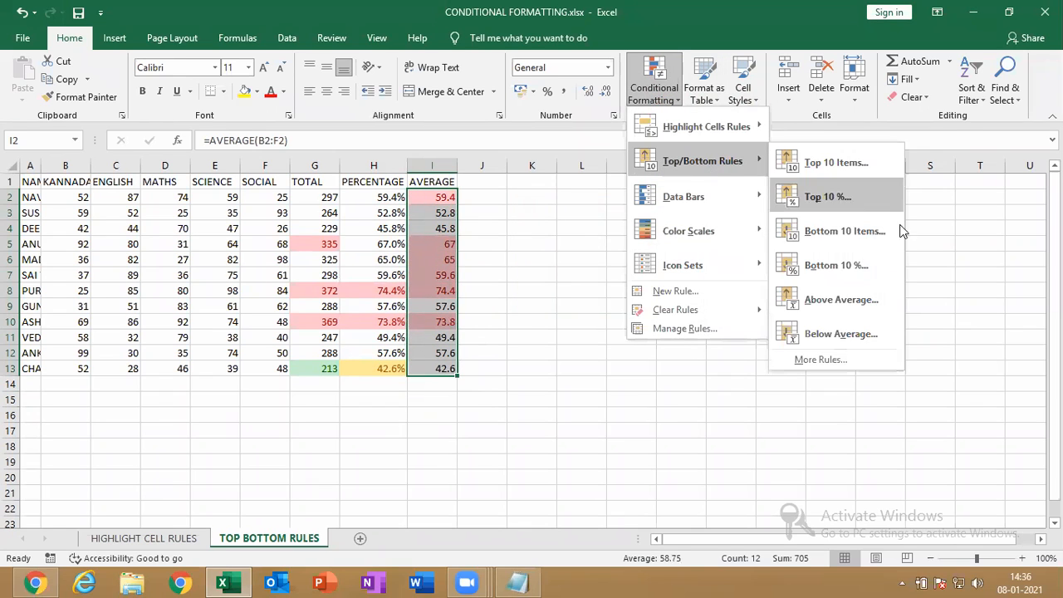
click(869, 334)
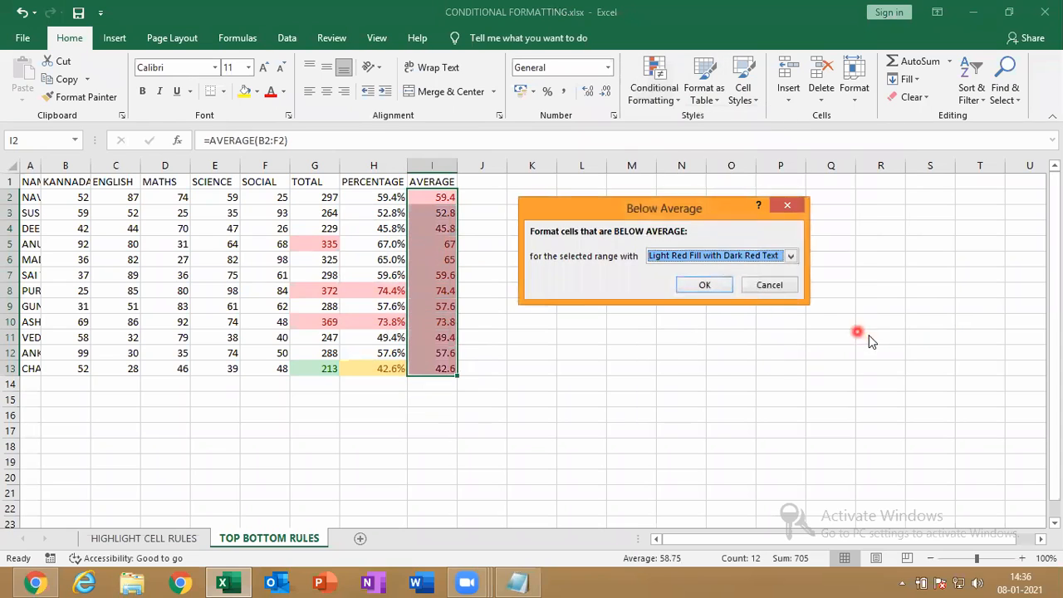
click(791, 256)
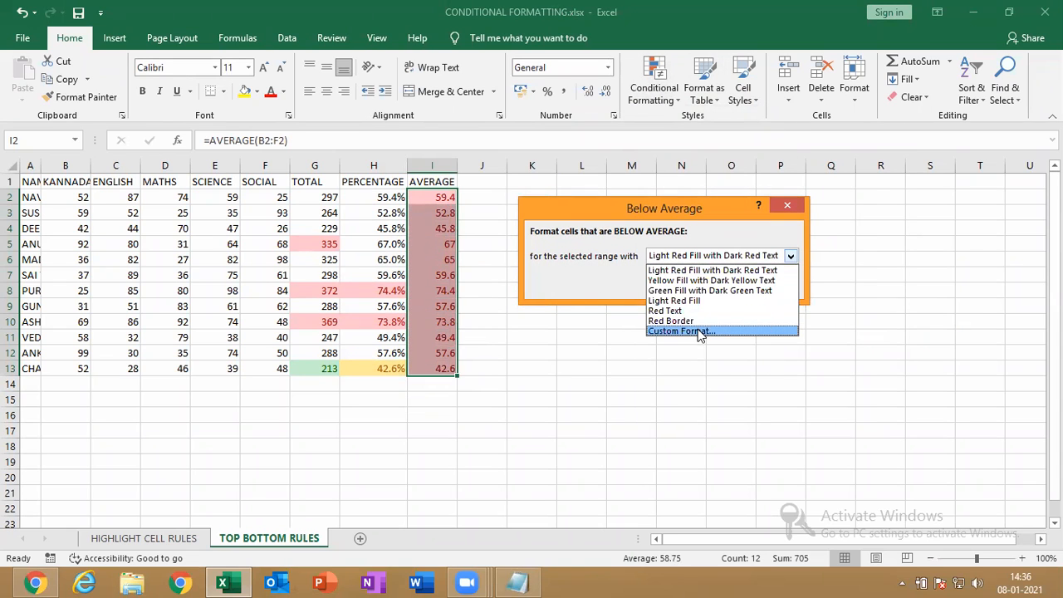
click(702, 332)
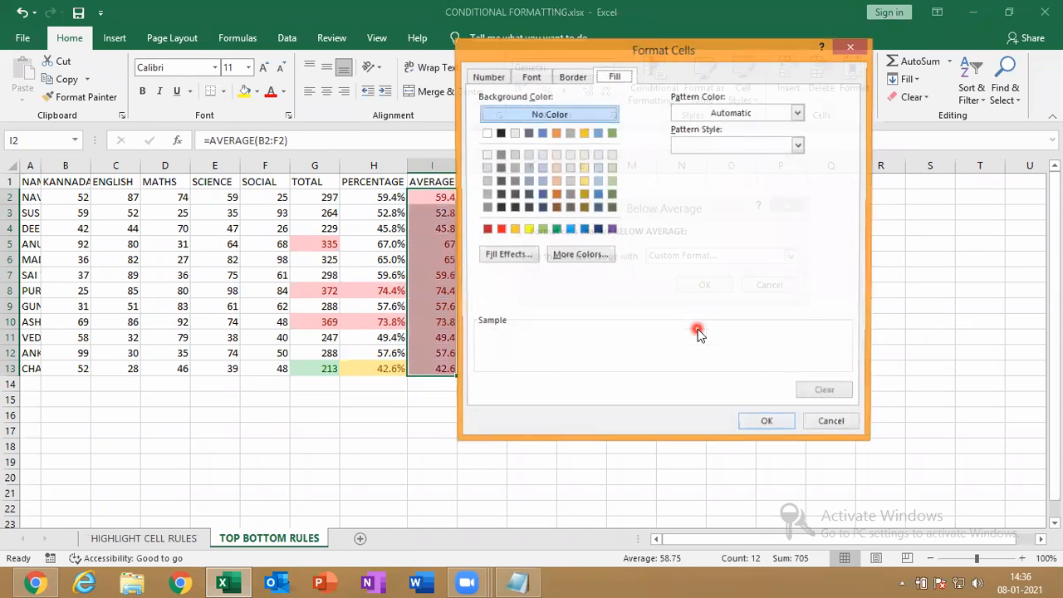
click(570, 231)
click(779, 428)
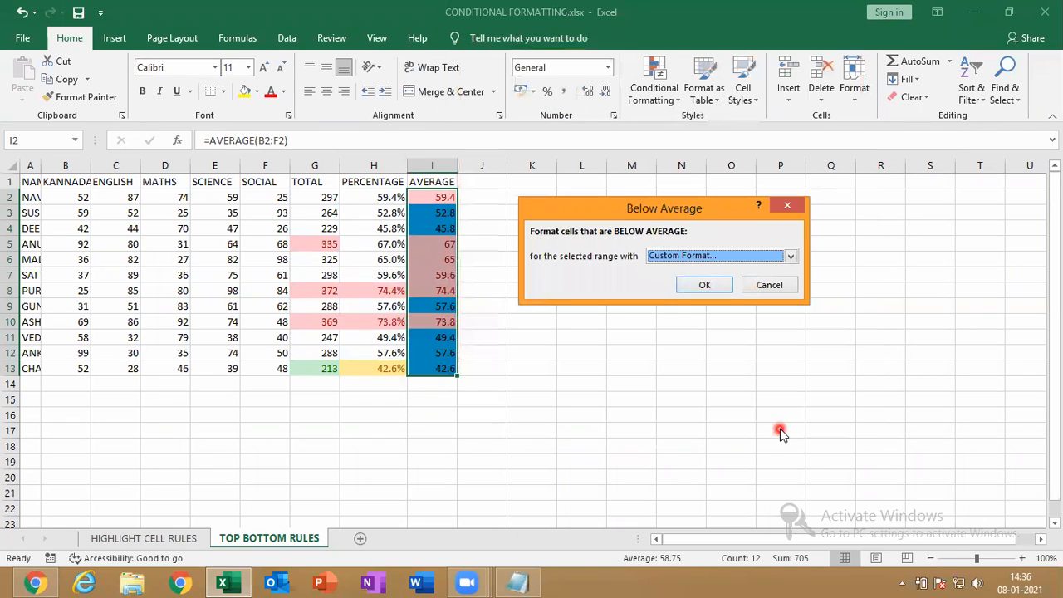
click(708, 291)
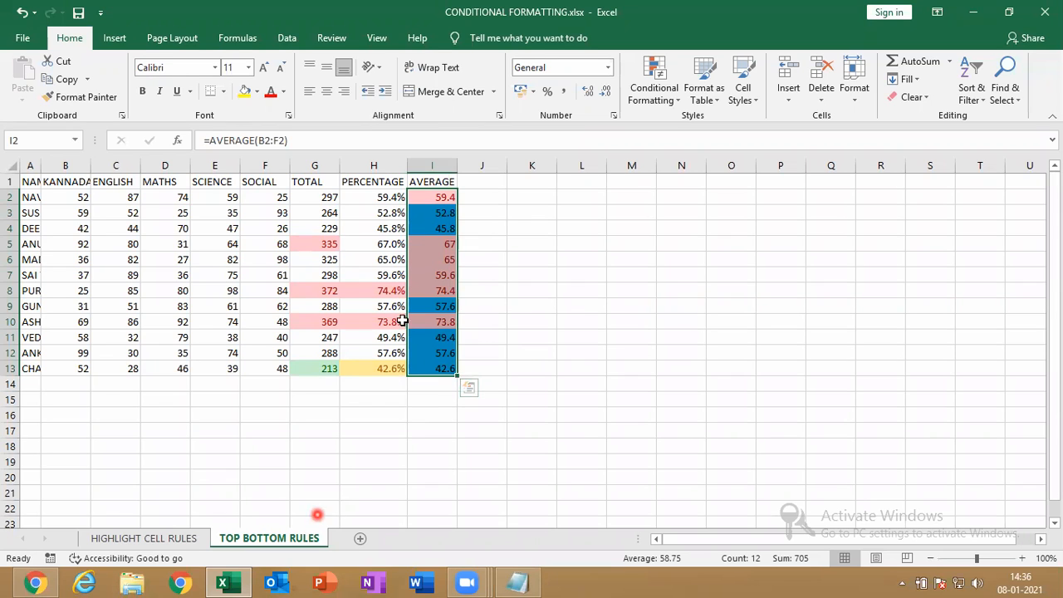
click(665, 98)
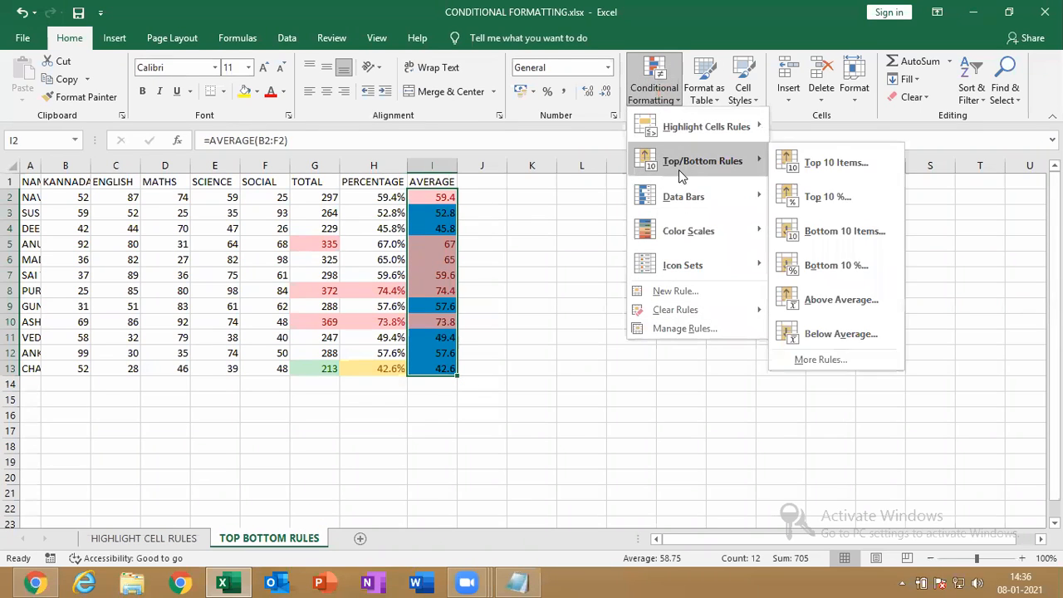
Copy the marks table A1:F13 and paste it into a new sheet, Sheet4
click(580, 336)
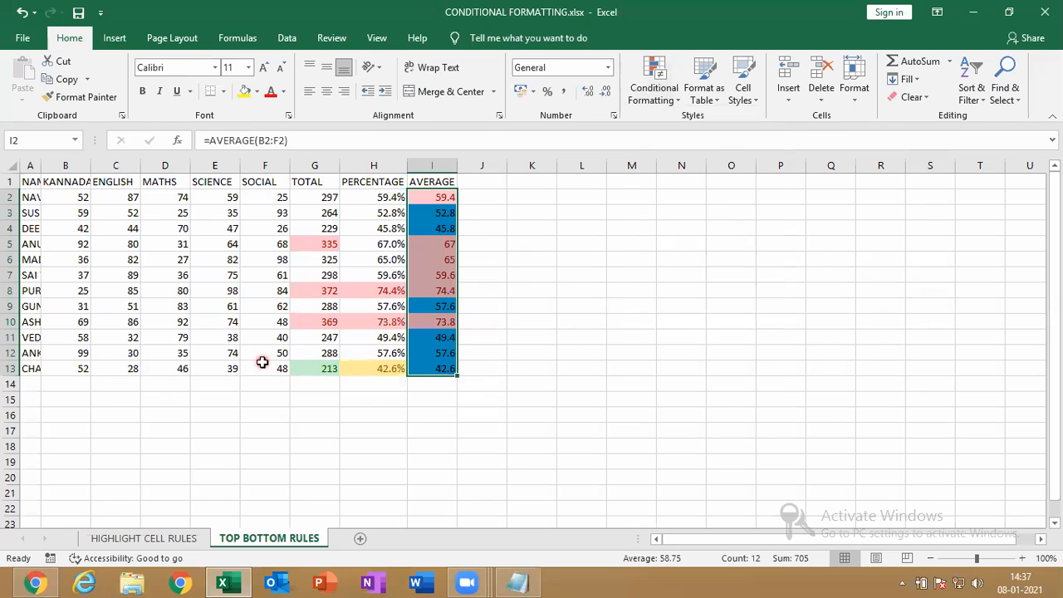
drag(266, 375, 2, 117)
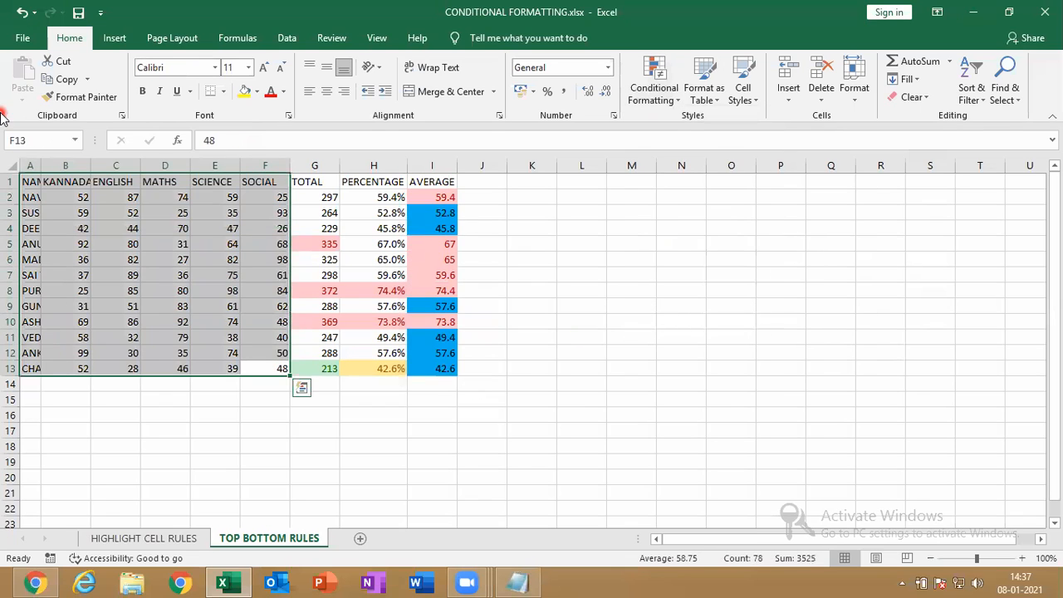
key(ctrl+c)
click(361, 540)
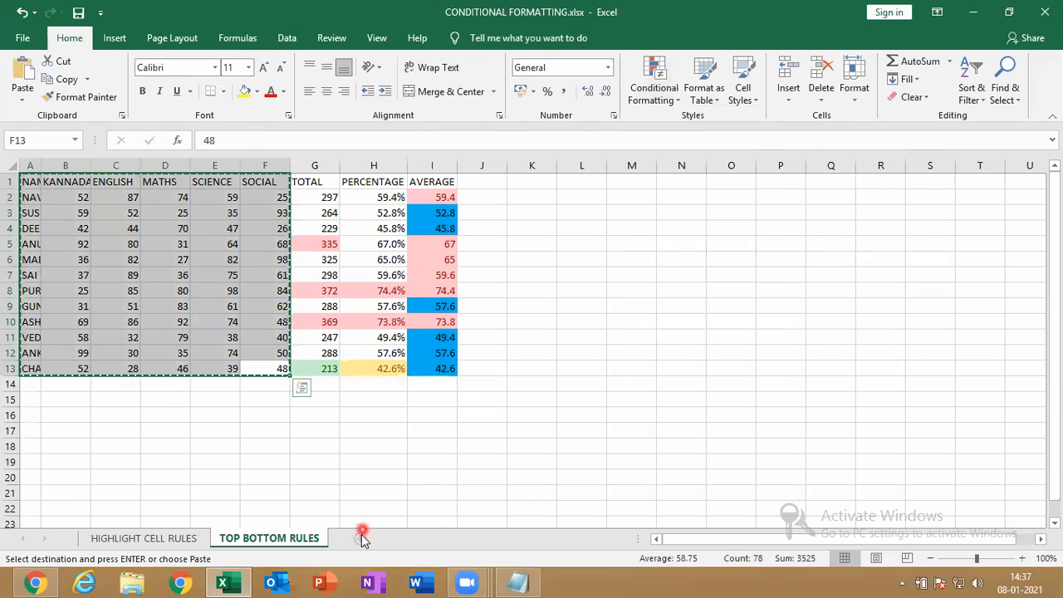
key(ctrl+v)
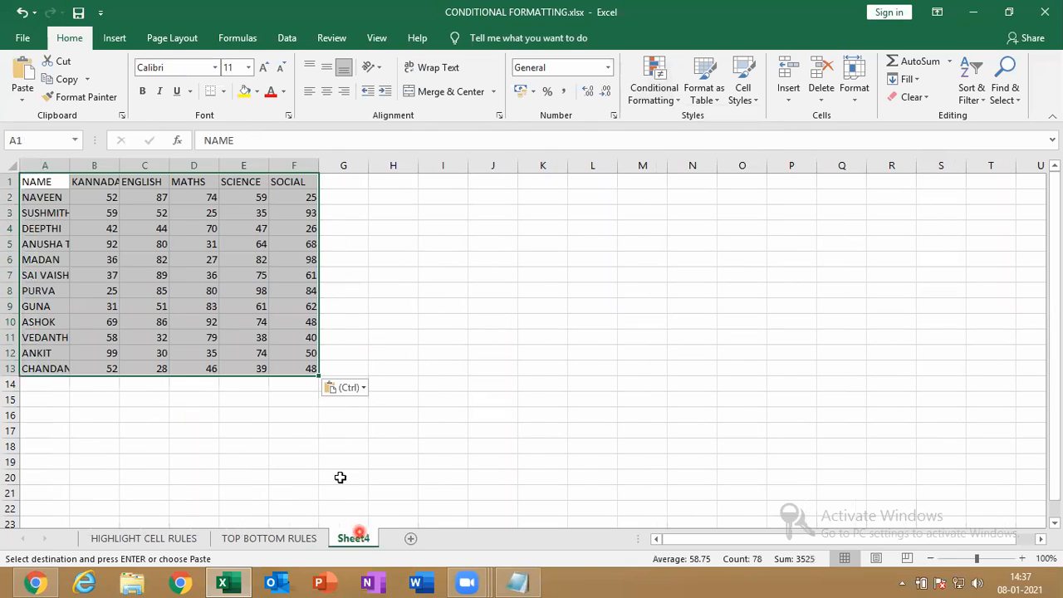
click(246, 334)
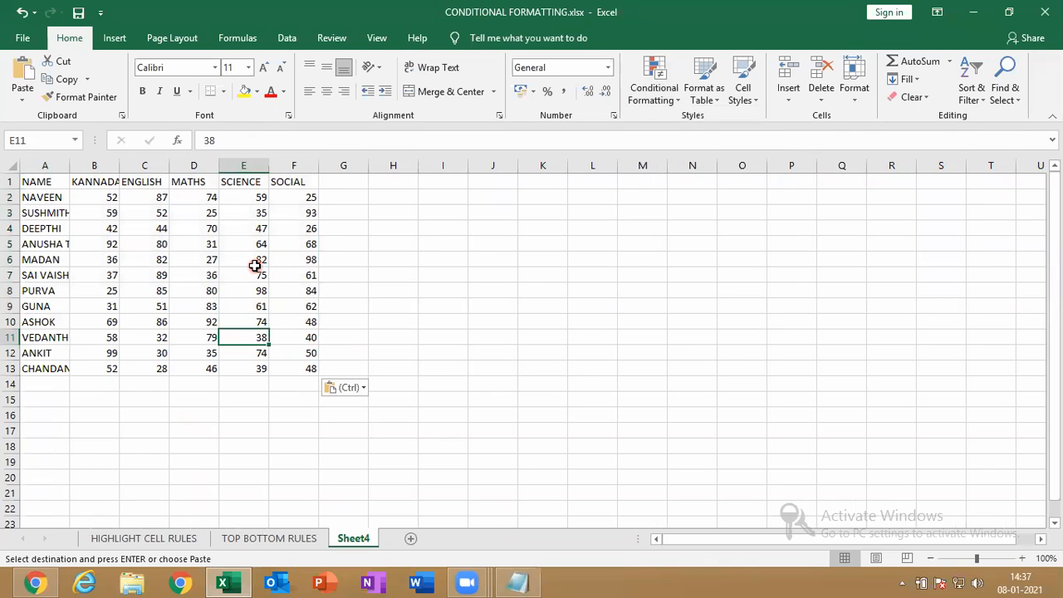
Revisit the TOP BOTTOM RULES sheet, cancel the pending copy, and return to Sheet4
click(243, 544)
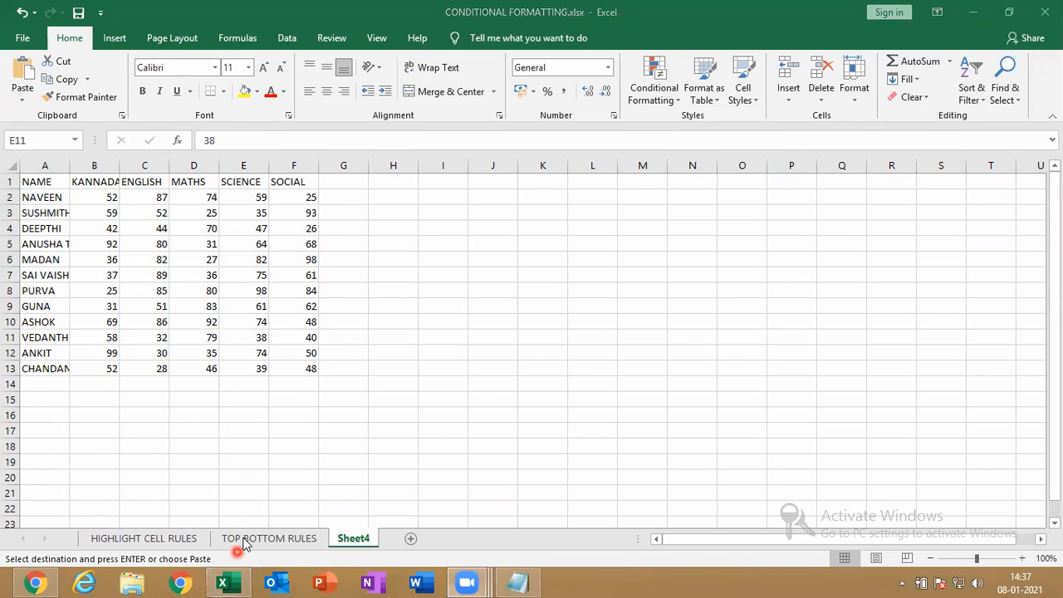
click(243, 544)
click(262, 538)
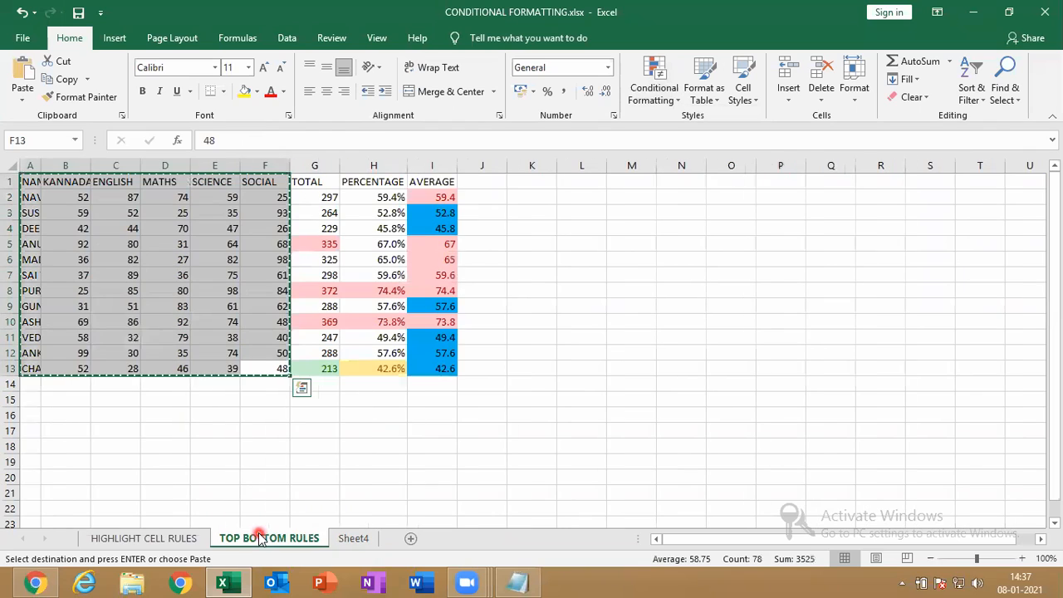
key(Escape)
drag(494, 380, 5, 387)
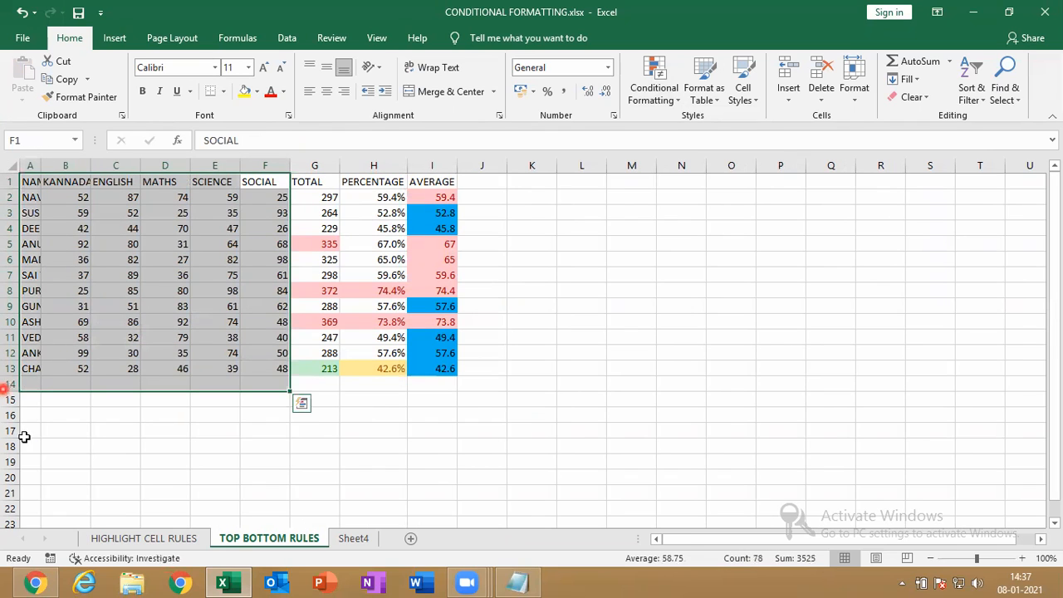
click(363, 539)
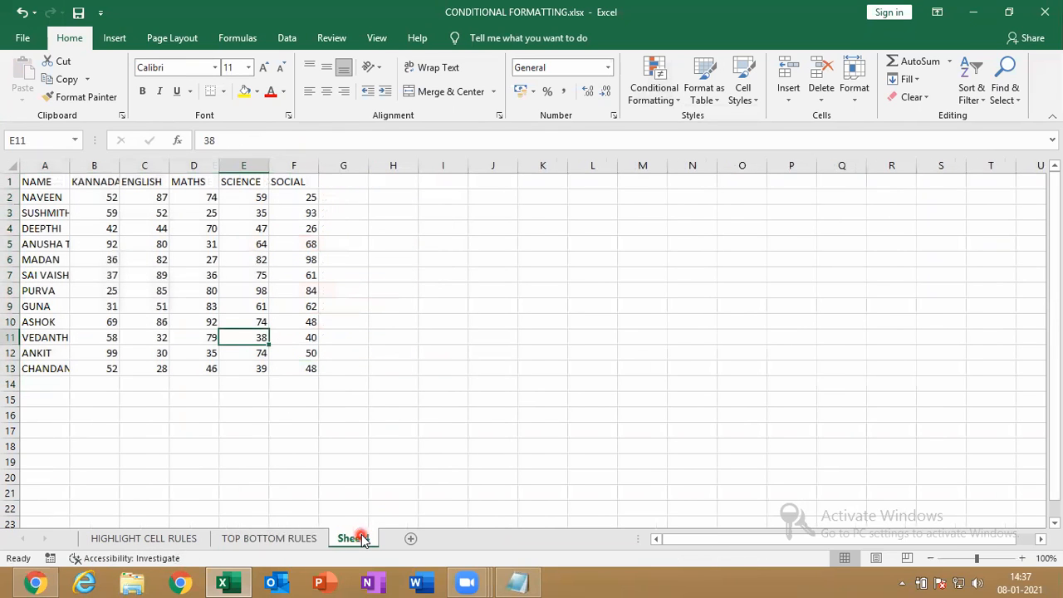
Rename the Sheet4 tab to DATABARS
right_click(363, 539)
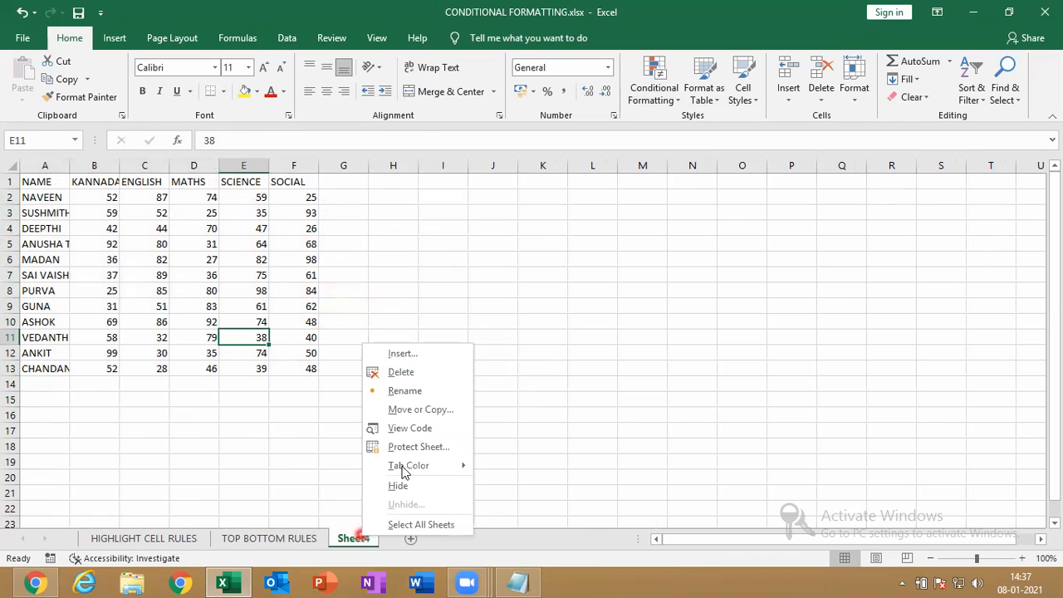
click(441, 390)
text(DATABARS)
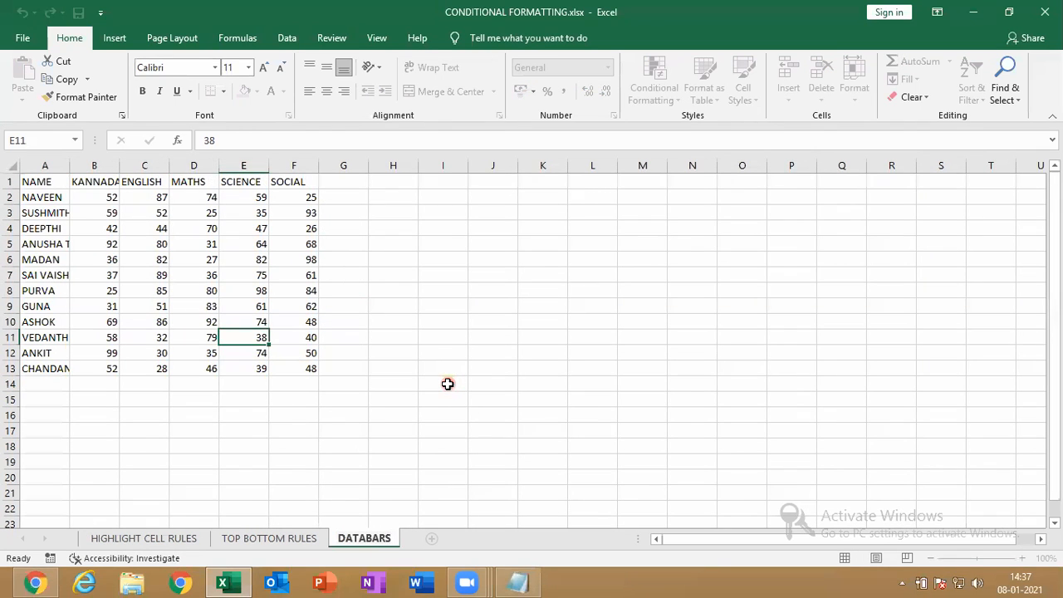
key(Return)
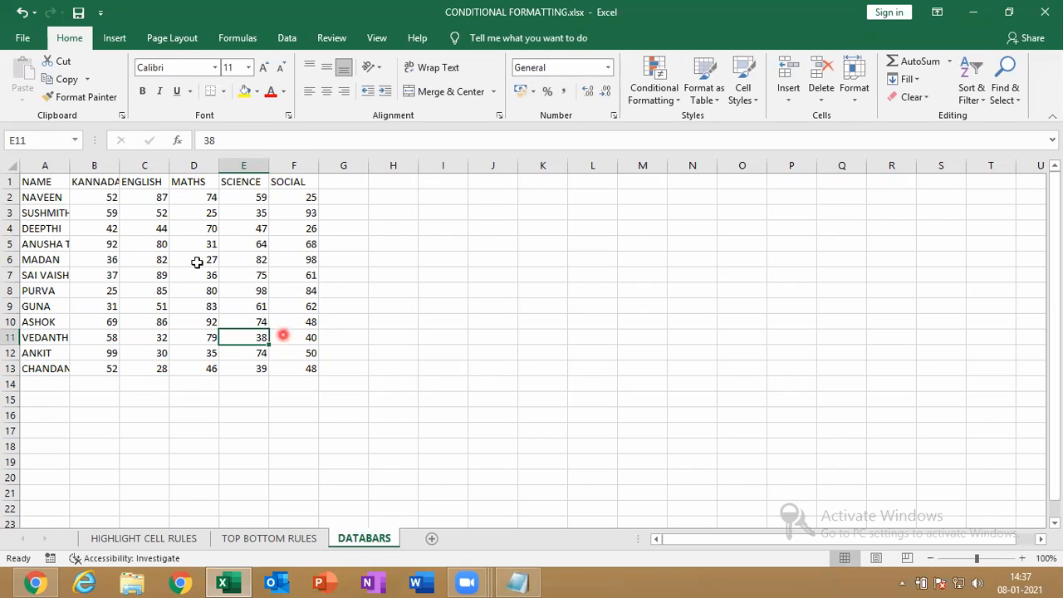
Select the marks B2:F13 and apply pink Gradient Fill data bars
drag(106, 200, 305, 354)
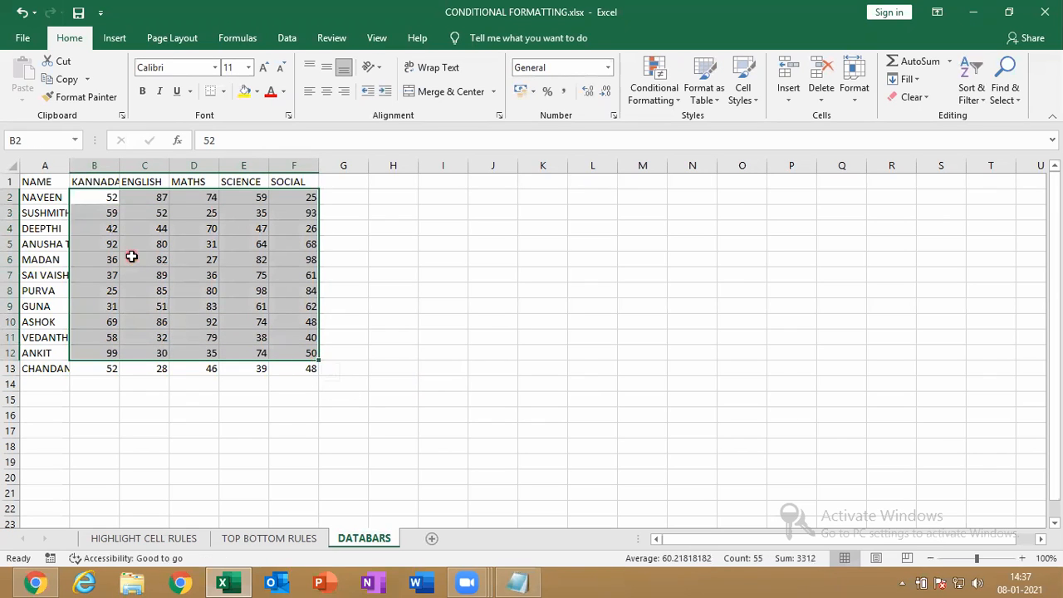
click(87, 197)
drag(87, 197, 287, 368)
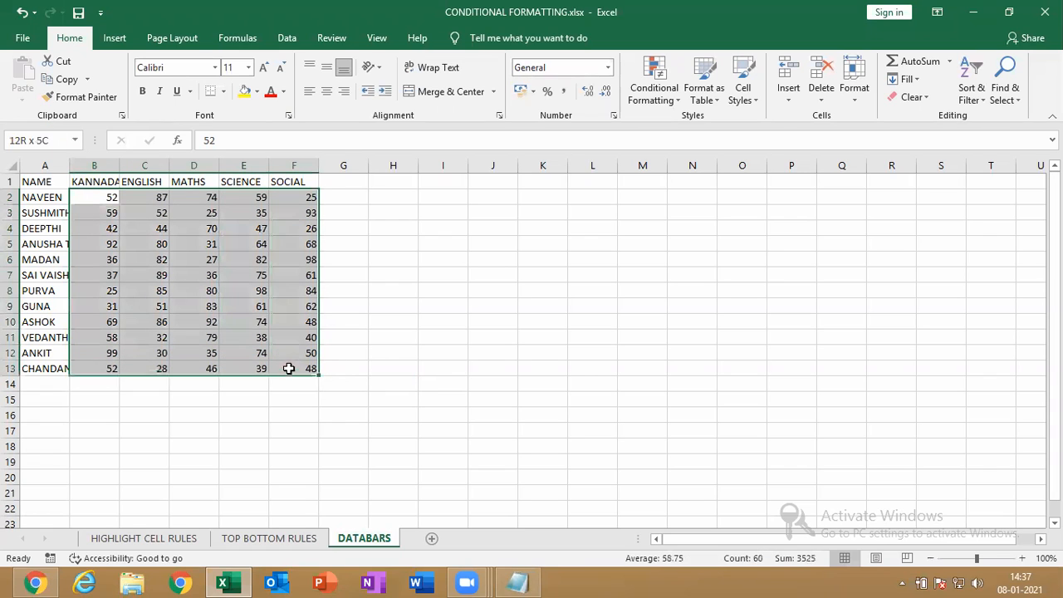
click(662, 106)
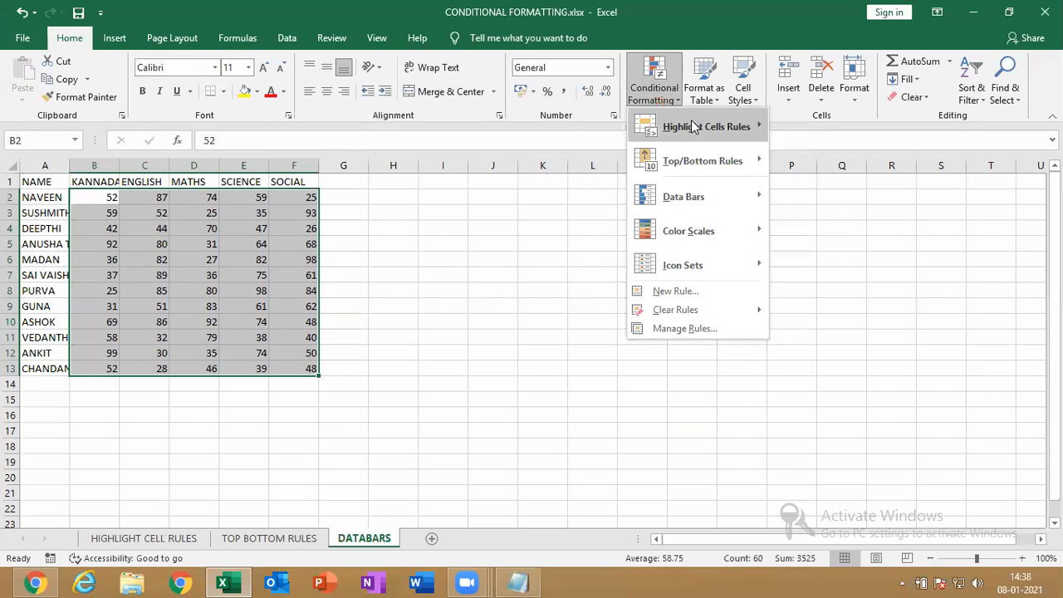
mouse_move(691, 123)
mouse_move(717, 192)
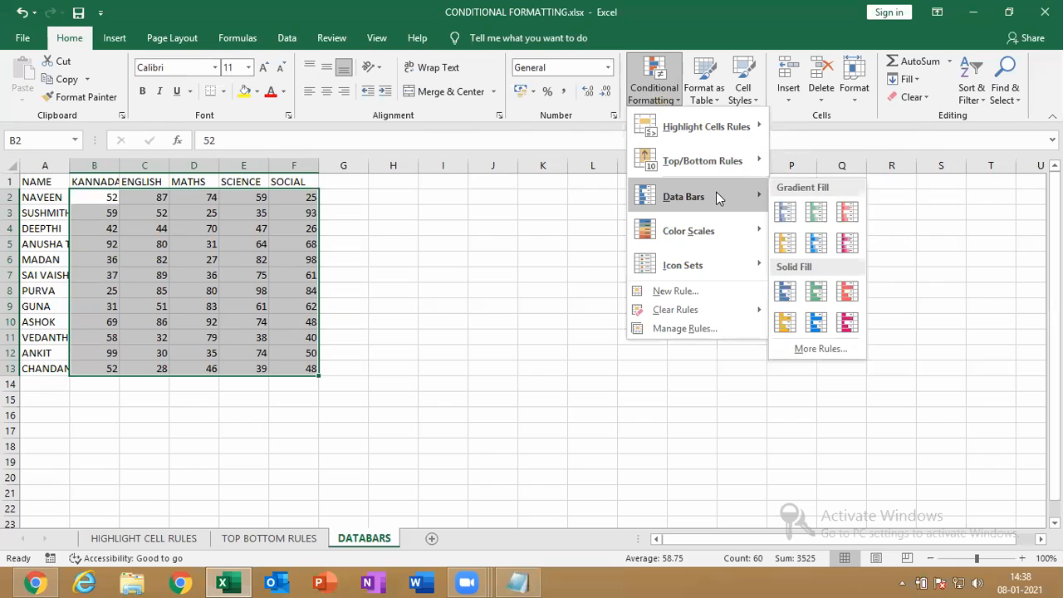
click(848, 242)
Paste a values-only copy of the marks table at I1, then select its marks J2:N13
key(ctrl+a)
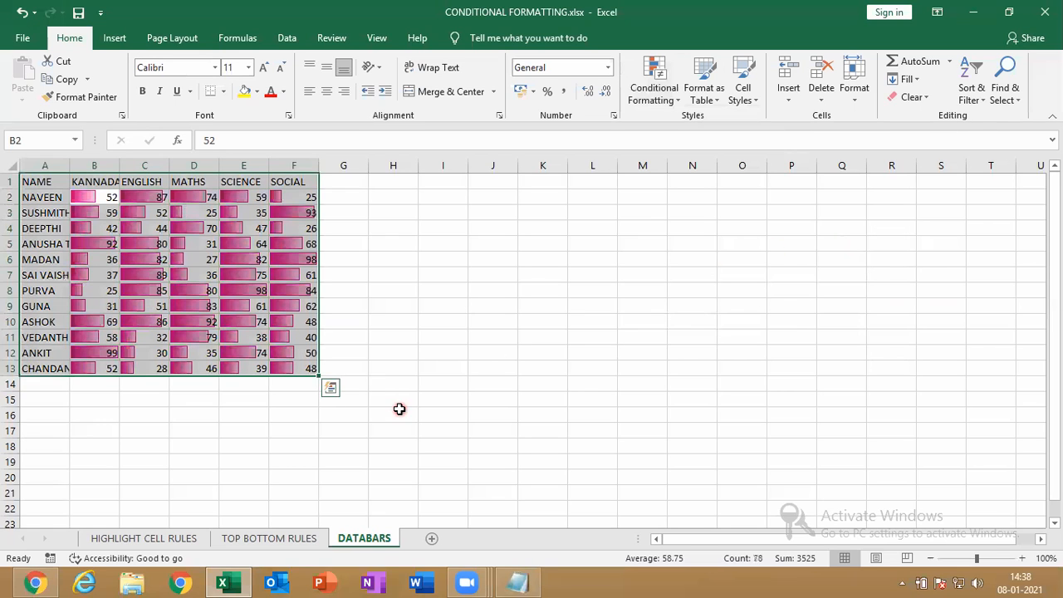
key(ctrl+c)
click(429, 182)
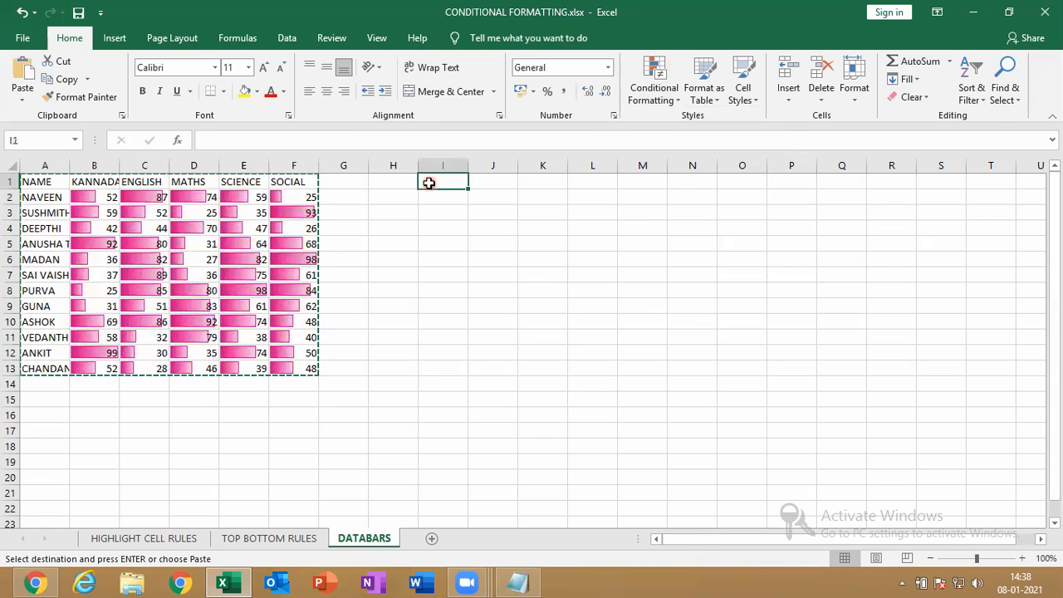
key(ctrl+v)
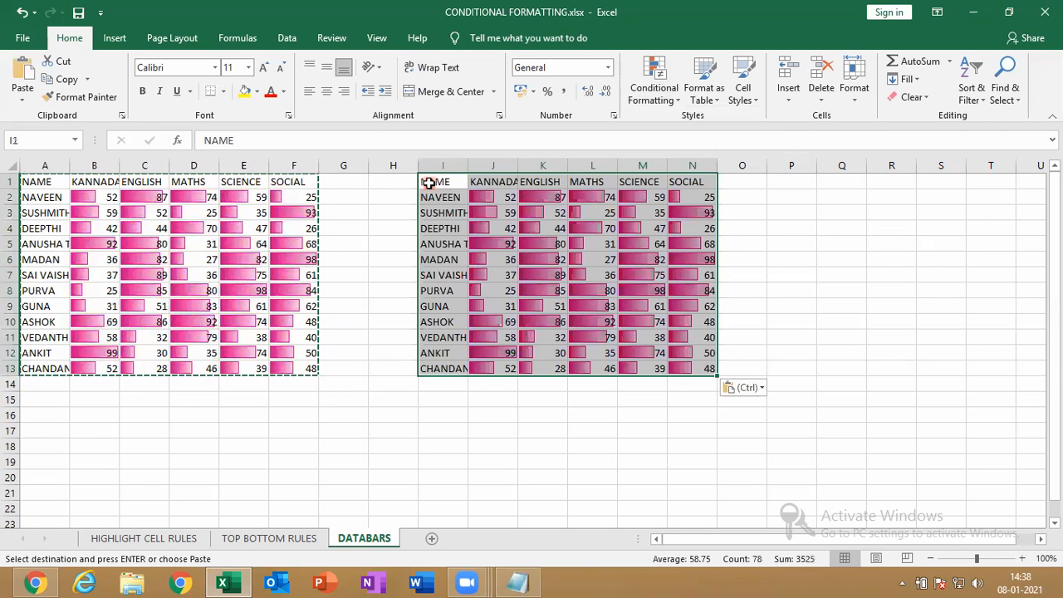
click(742, 388)
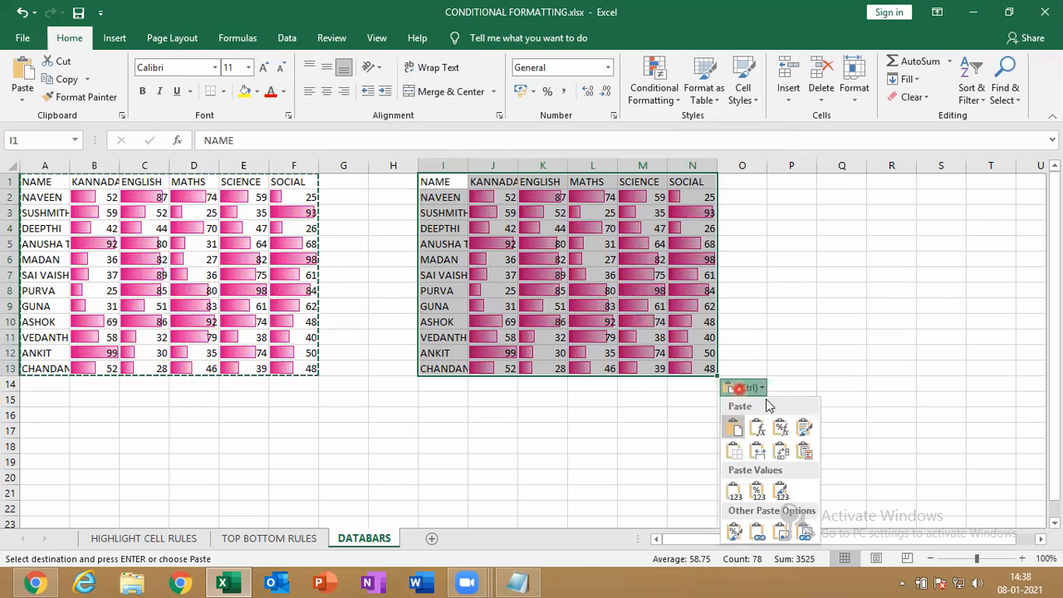
click(734, 495)
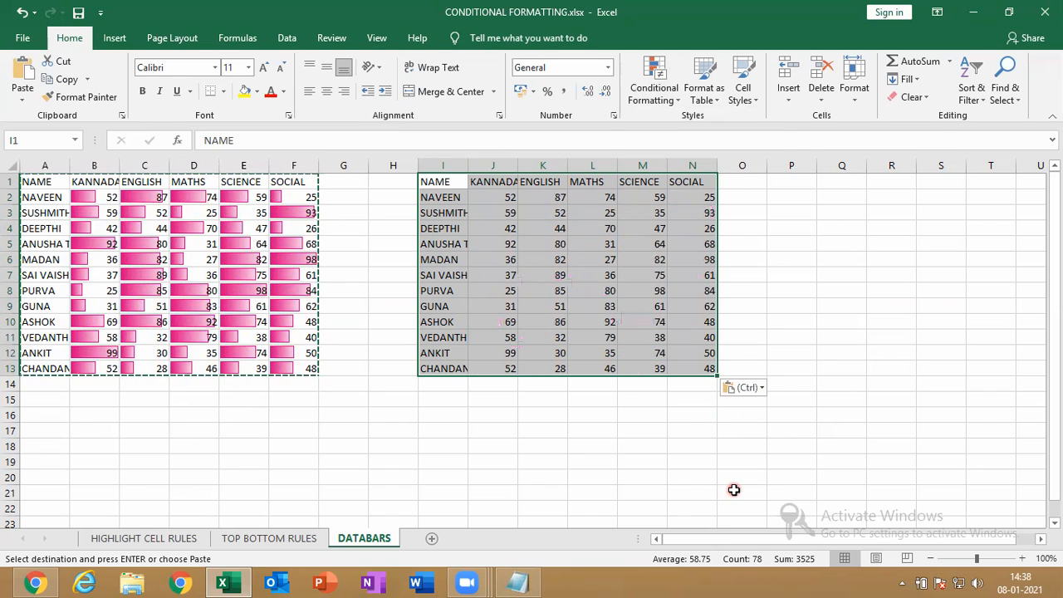
drag(507, 200, 717, 372)
Apply Solid Fill blue data bars to the copied marks J2:N13
click(650, 93)
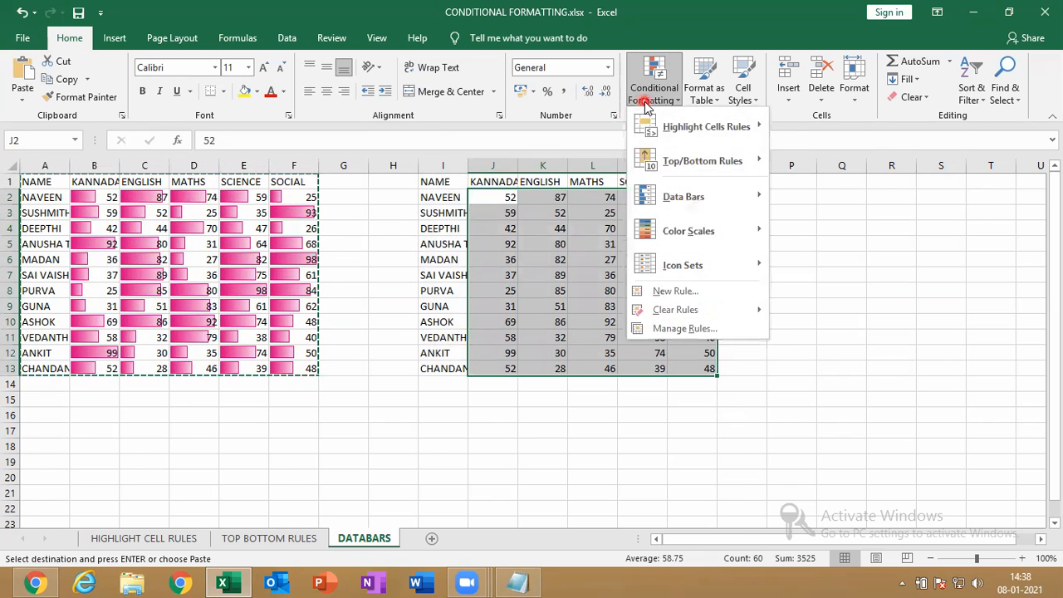
mouse_move(702, 199)
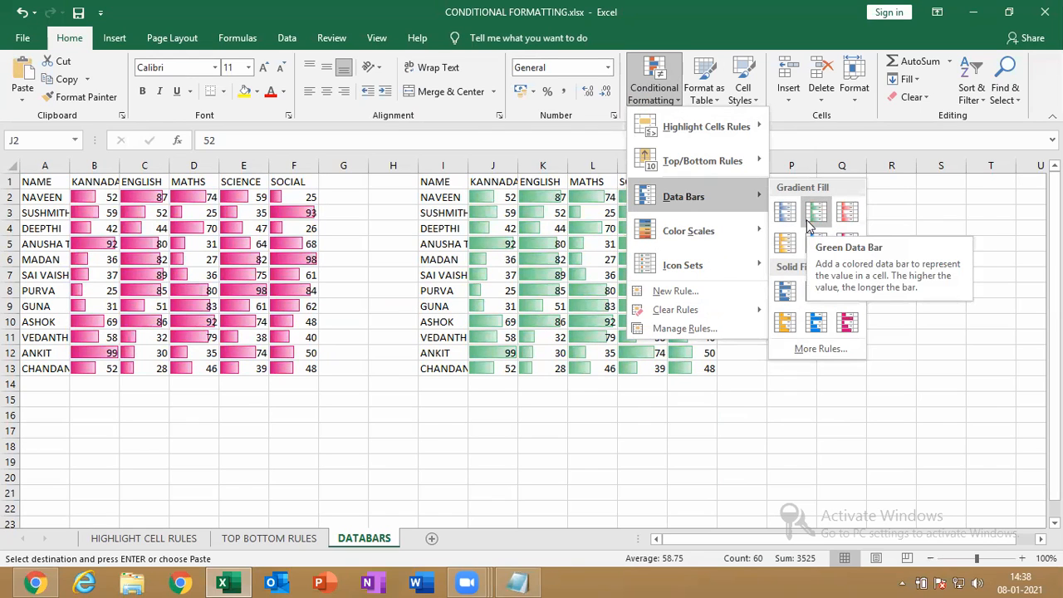
click(816, 324)
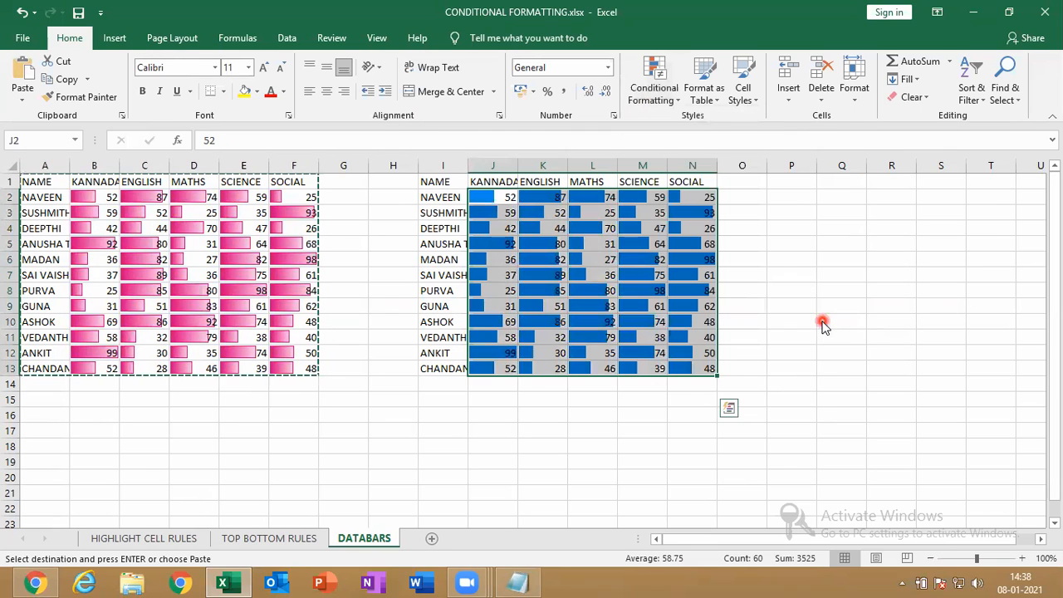
click(540, 417)
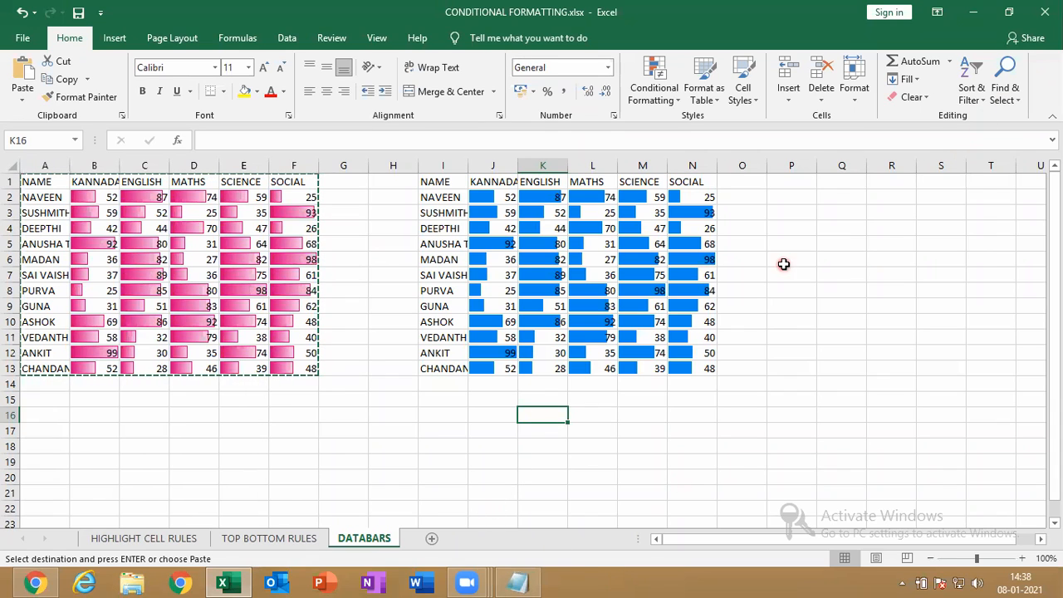
Copy the blue data-bar table into a new sheet, pasting values only
click(493, 295)
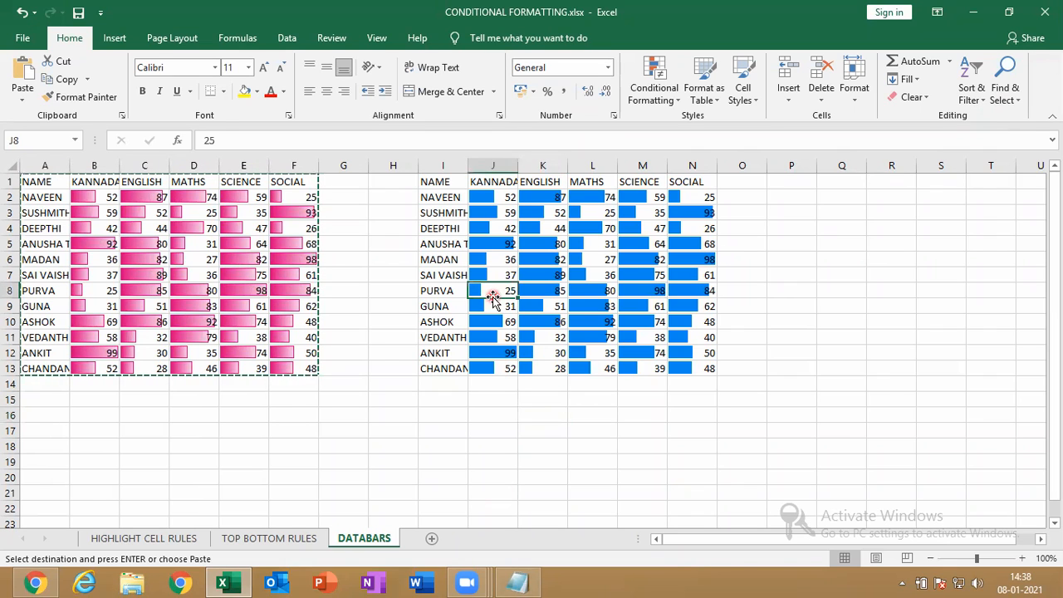
key(ctrl+a)
key(ctrl+c)
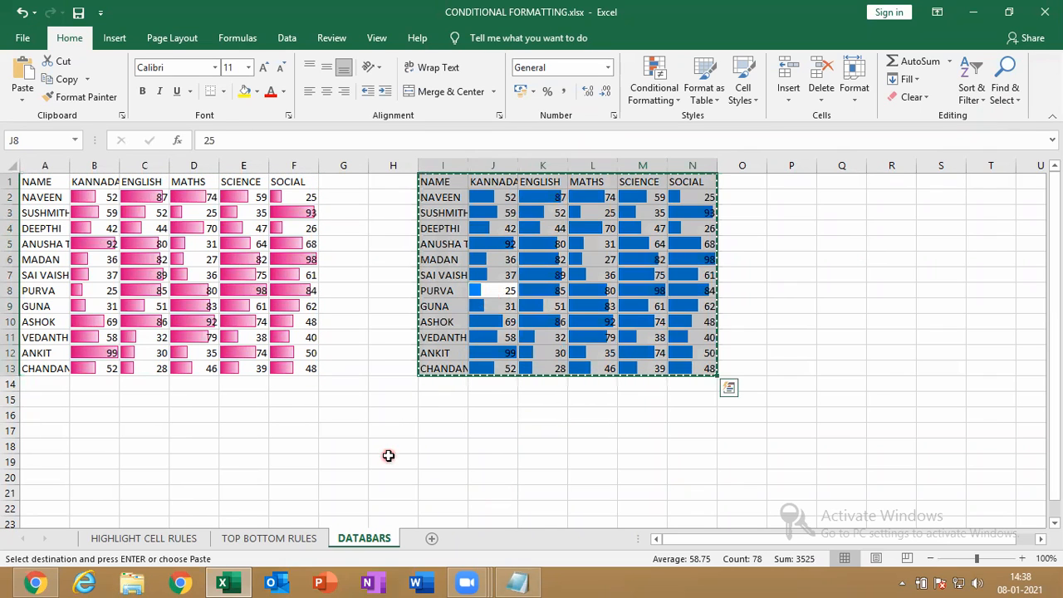
click(431, 538)
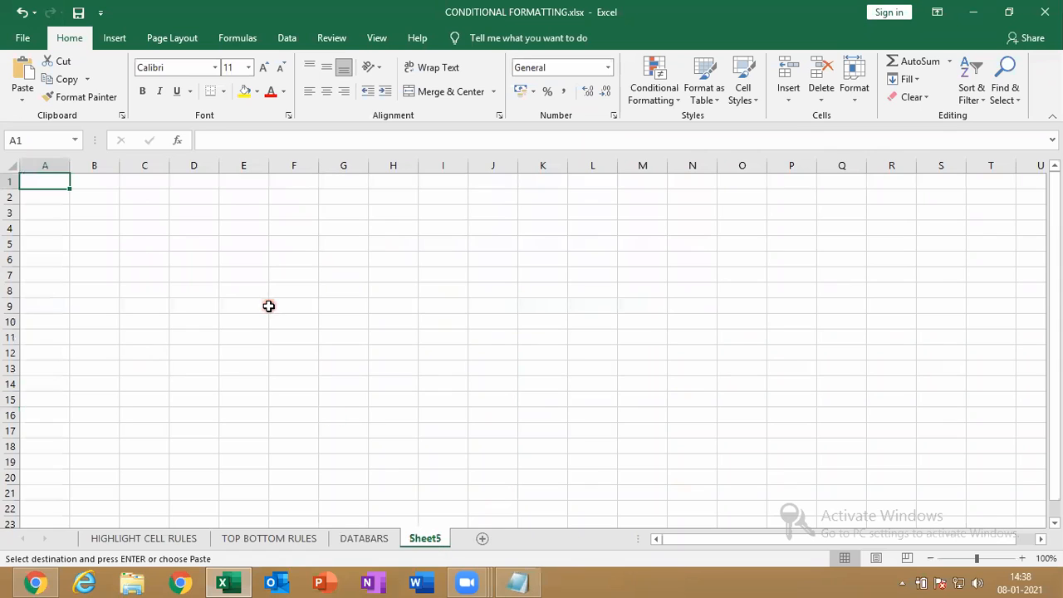
key(ctrl+v)
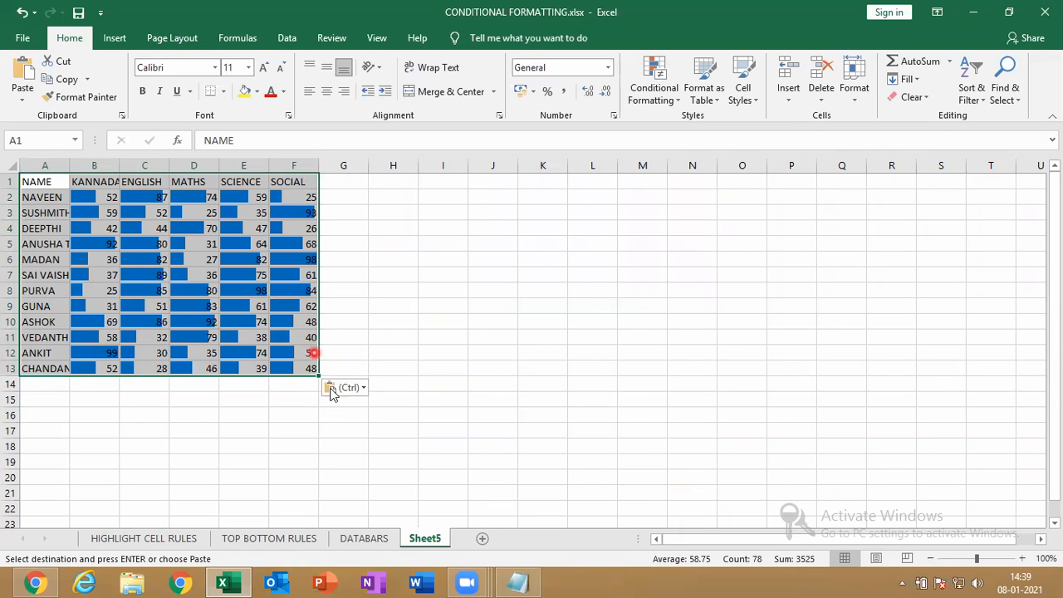
click(343, 388)
click(336, 492)
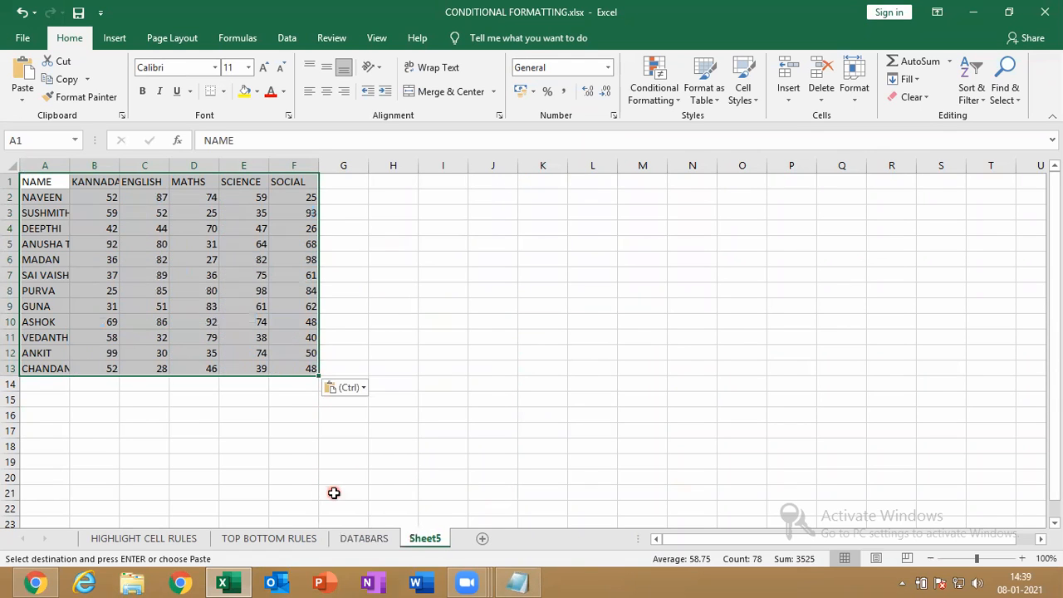
click(645, 101)
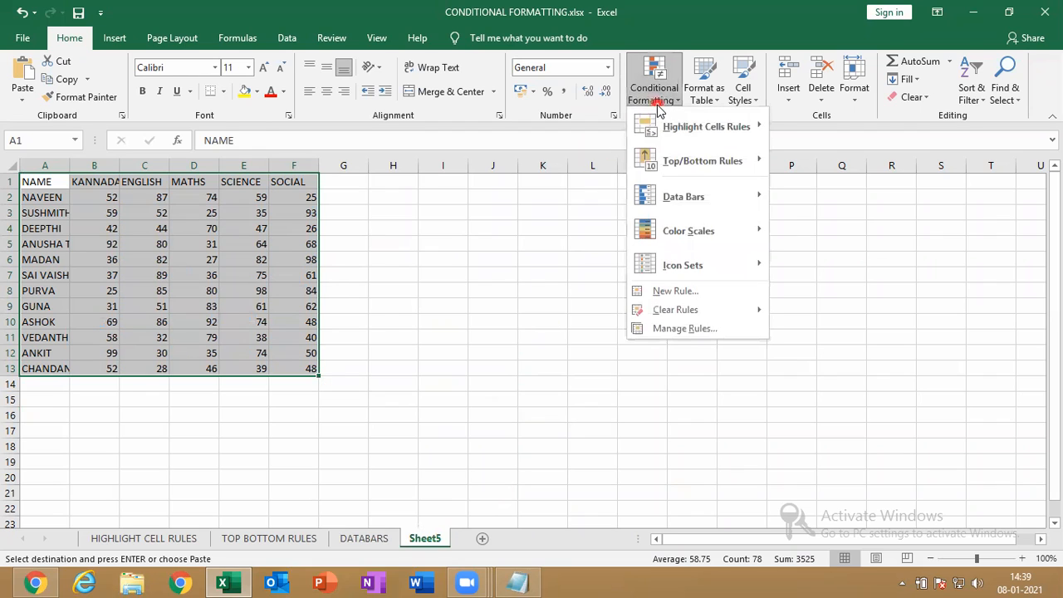
mouse_move(661, 234)
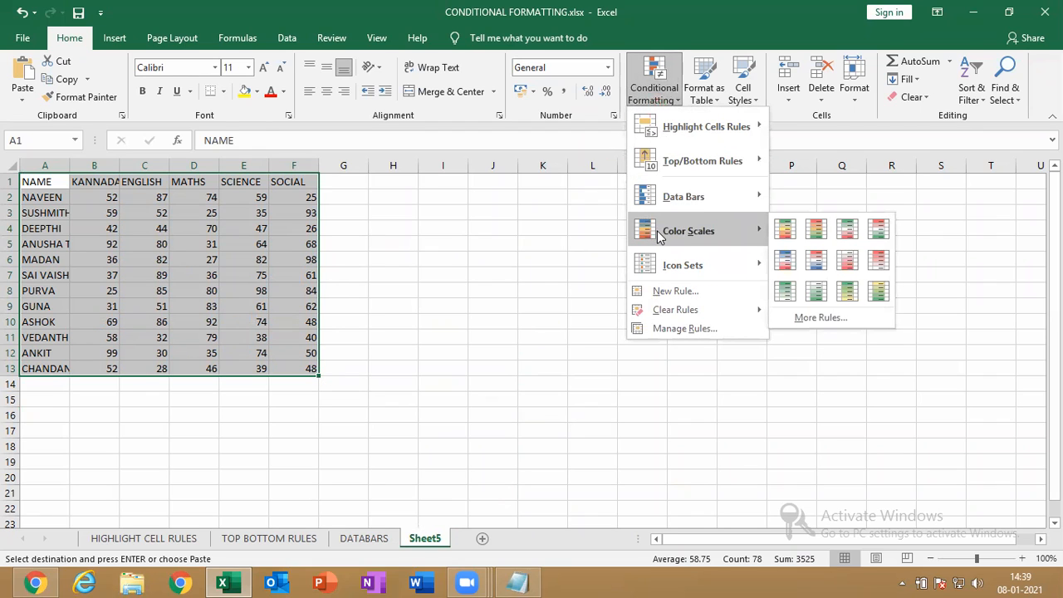
Rename the new Sheet5 tab to COLOUR SCALE
right_click(429, 542)
click(507, 404)
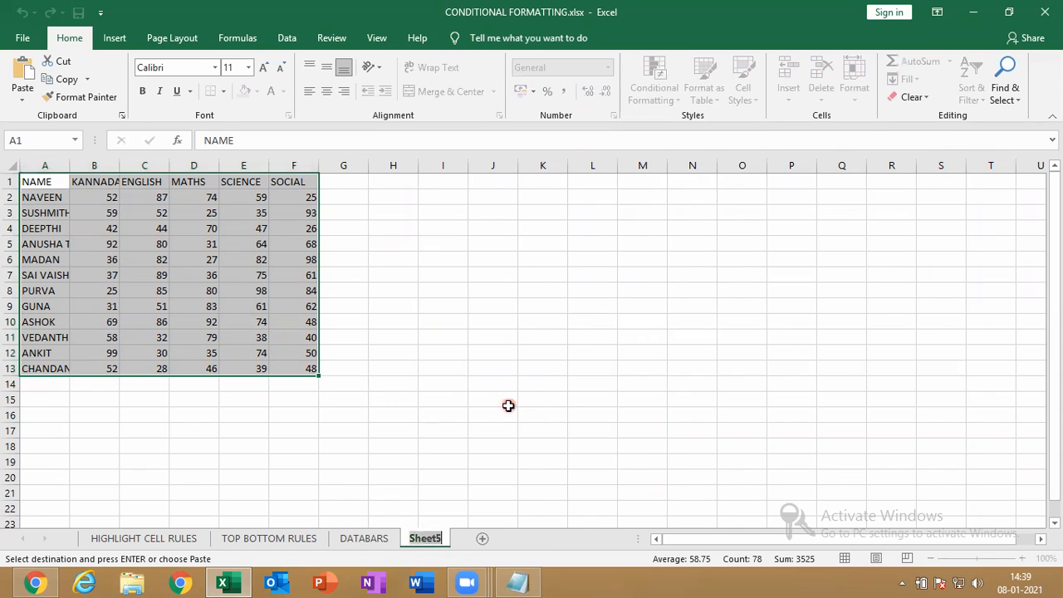
text(COLUR)
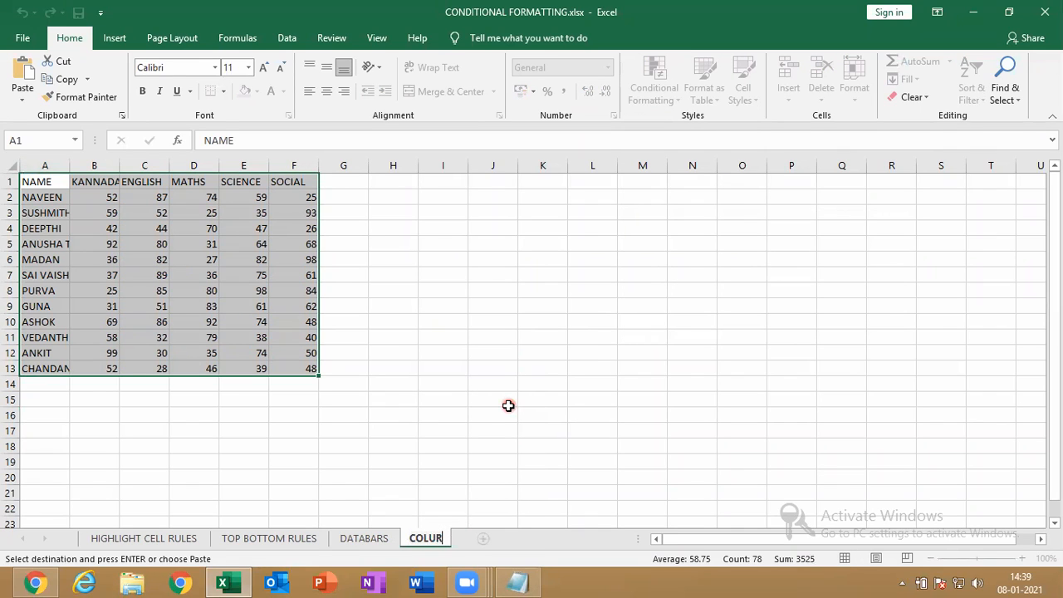
key(BackSpace)
key(BackSpace)
text(OUR SCALE)
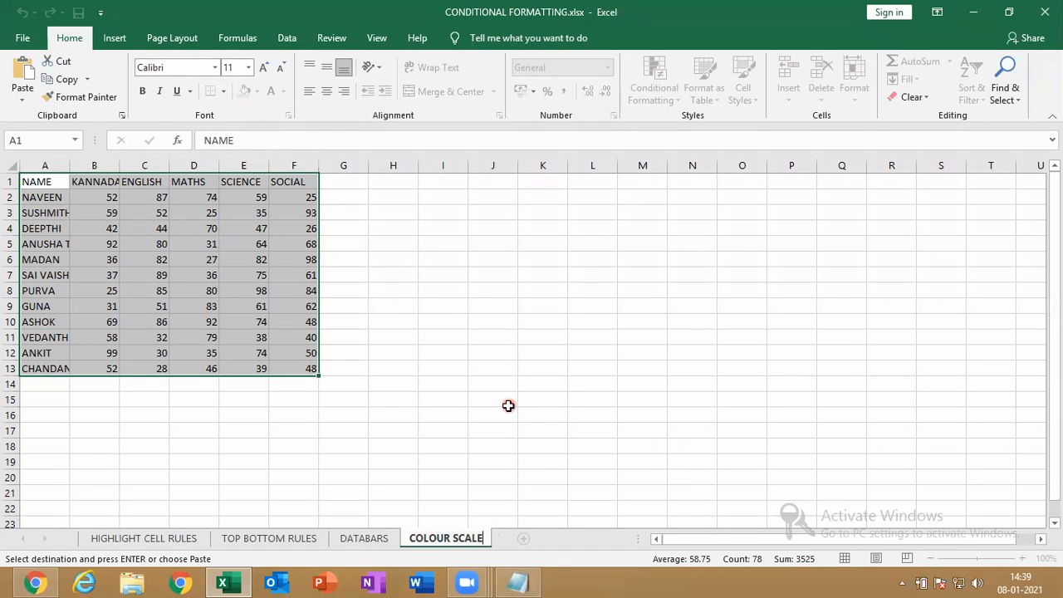
key(Return)
Switch between the DATABARS and COLOUR SCALE sheets, ending on COLOUR SCALE
click(364, 538)
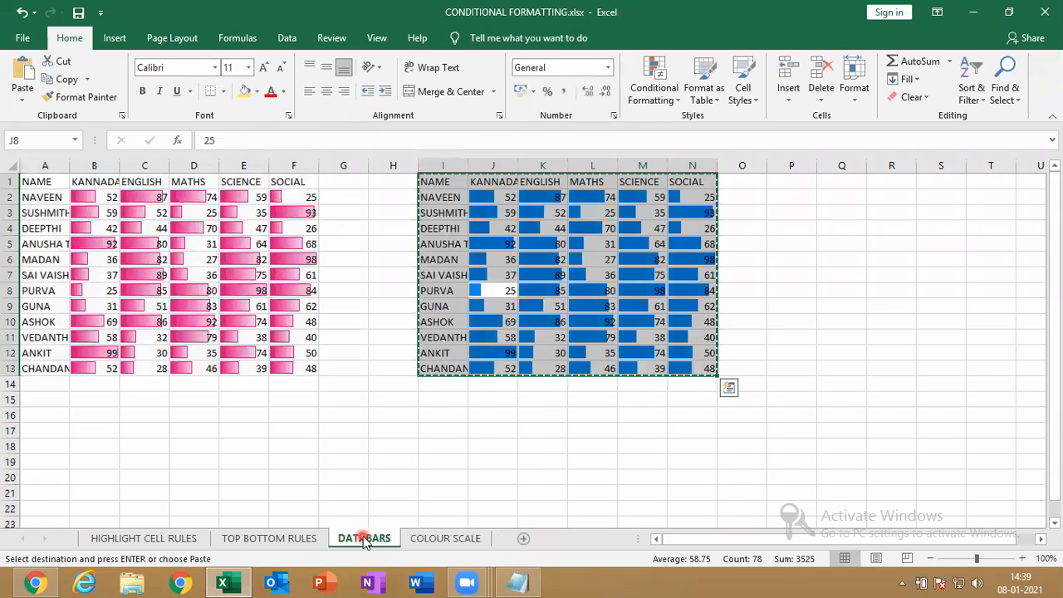
click(420, 538)
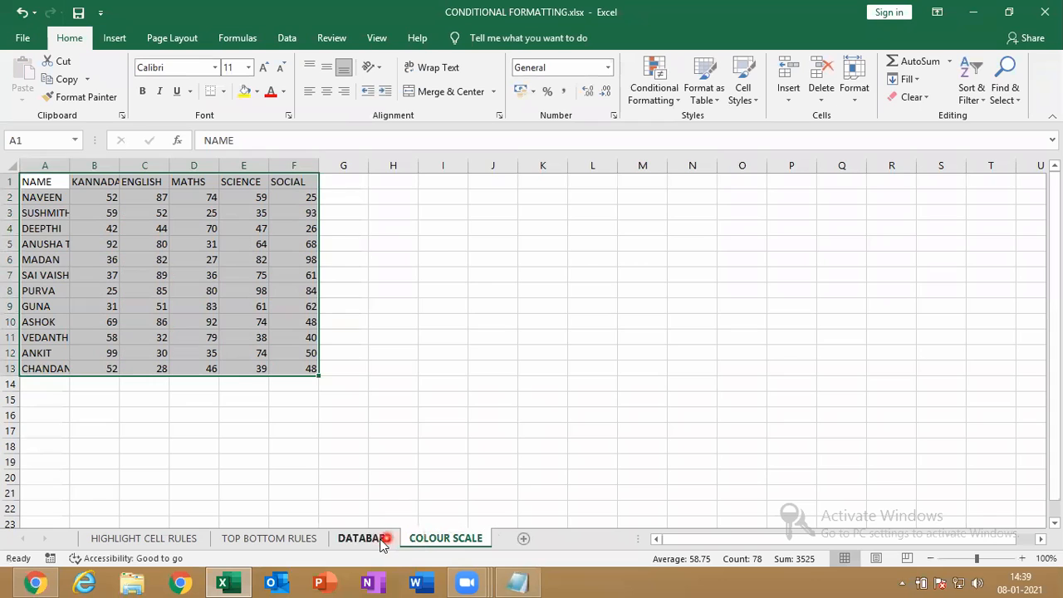
click(380, 540)
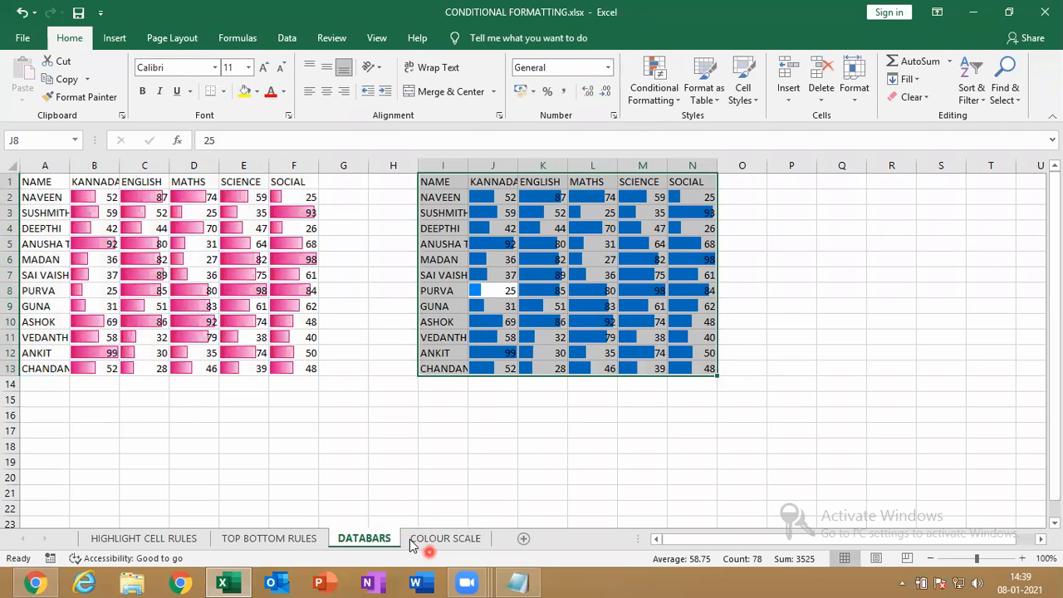
click(419, 540)
Select marks B2:F13 and apply the Red - Yellow - Green Color Scale
drag(111, 197, 297, 366)
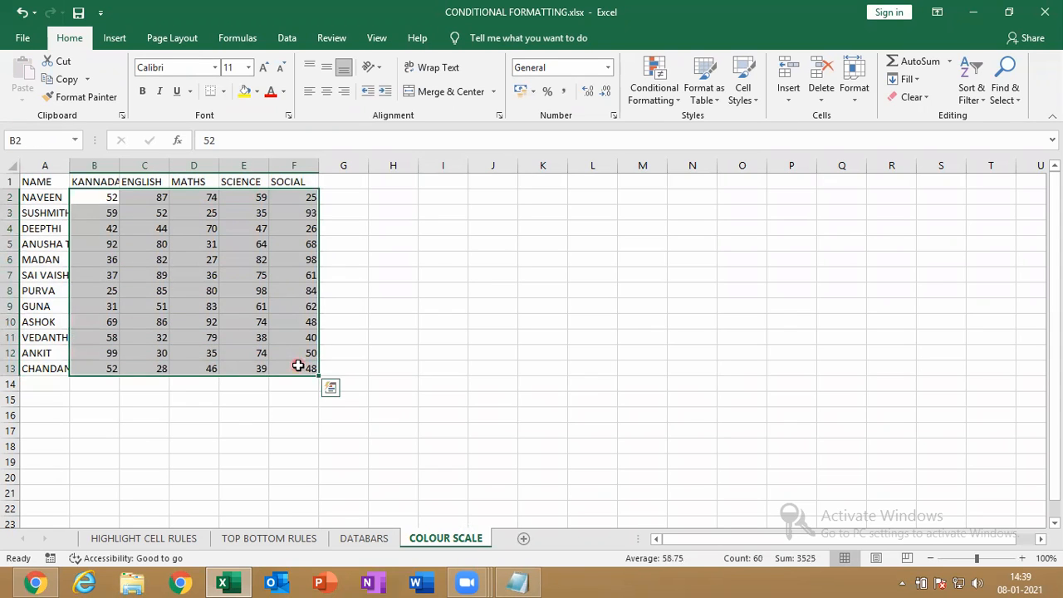
click(640, 103)
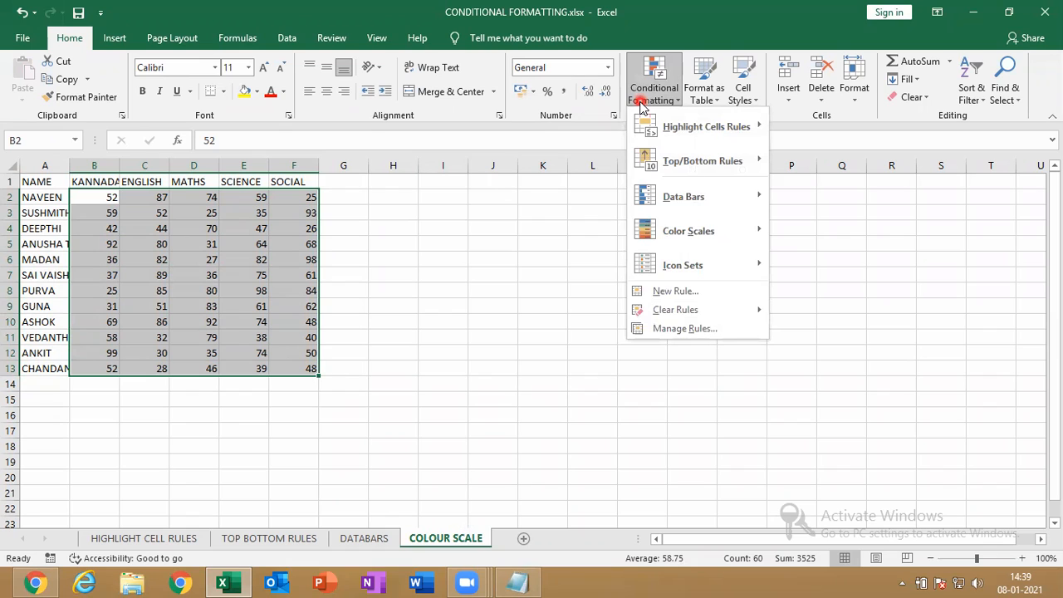
mouse_move(706, 229)
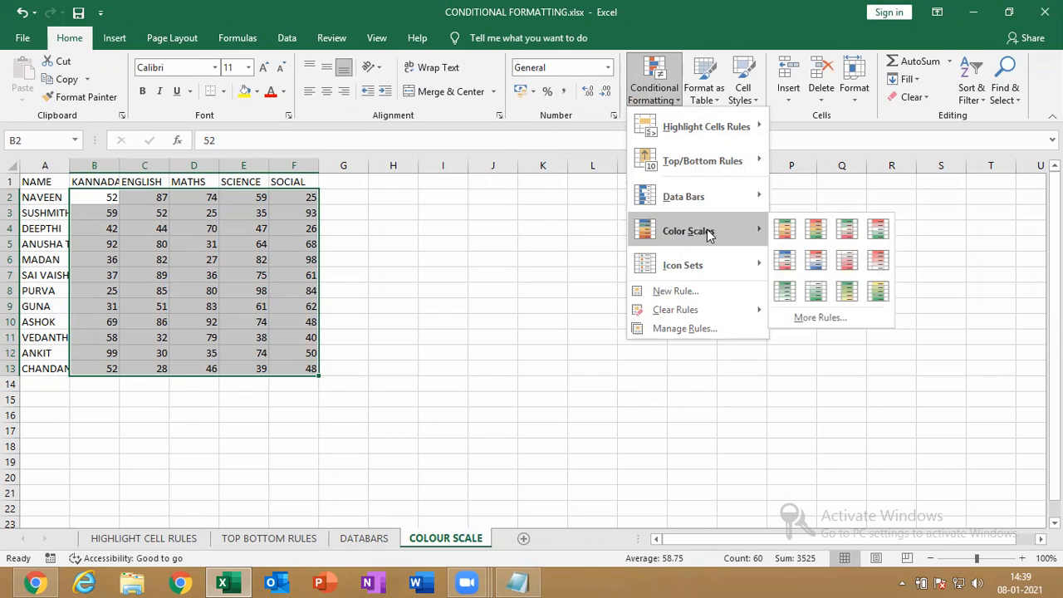
click(816, 240)
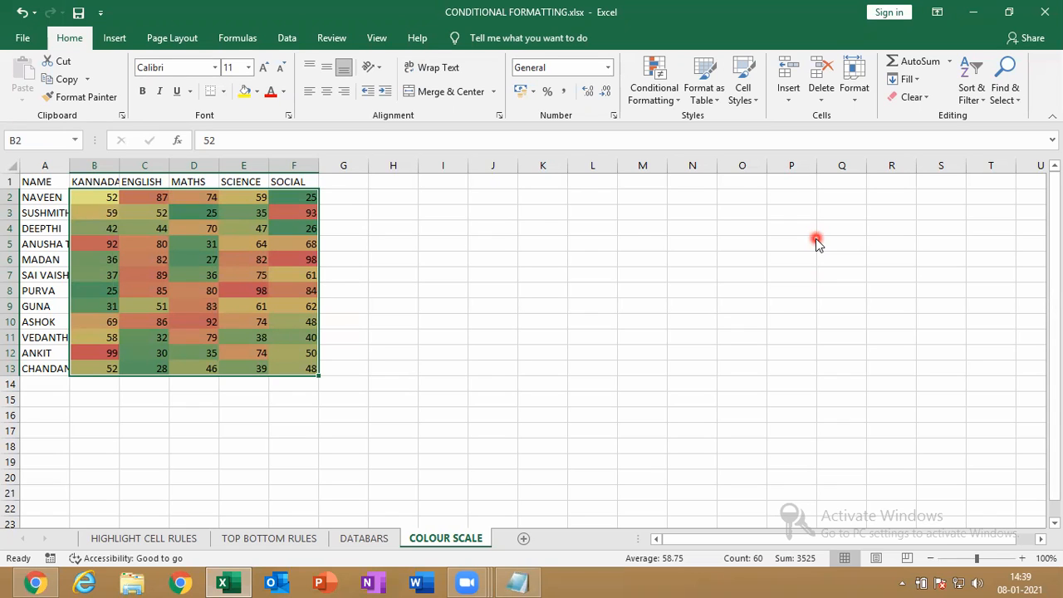
Copy the colour-scale table and add a new sheet named ICON SETS
click(39, 185)
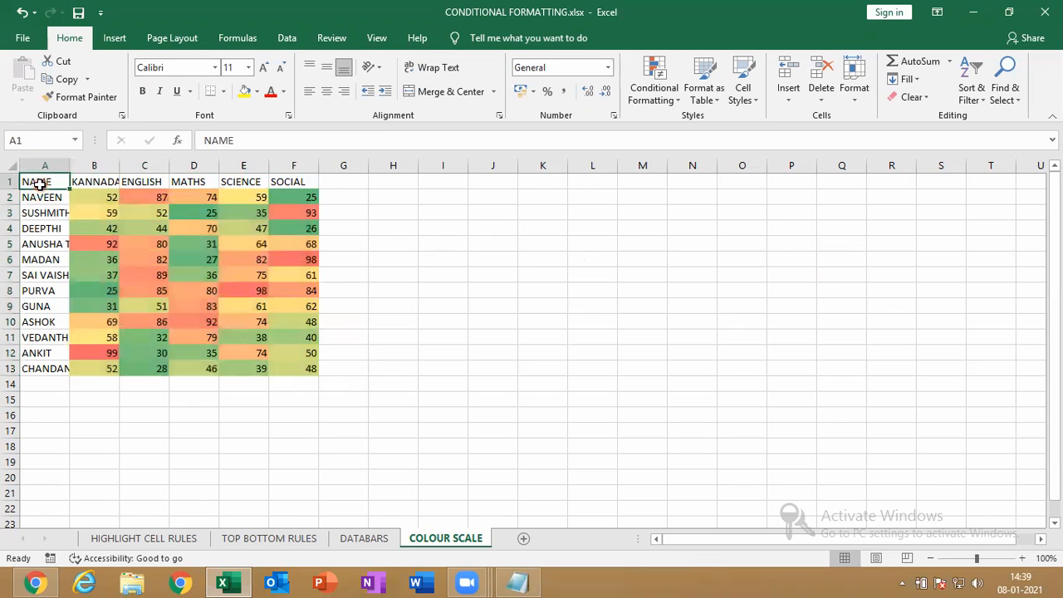
key(ctrl+a)
key(ctrl+c)
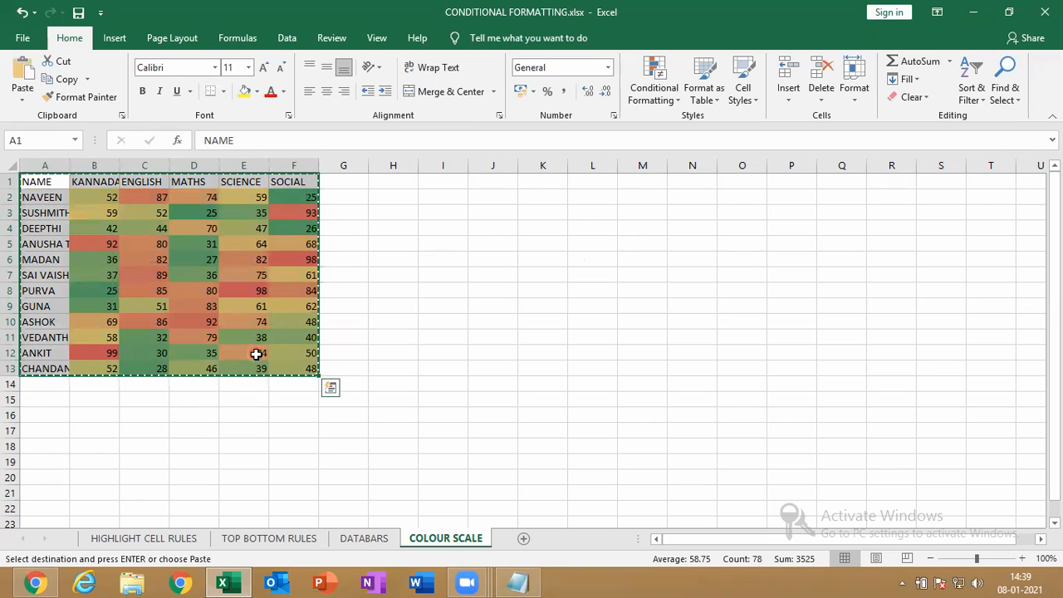
click(523, 539)
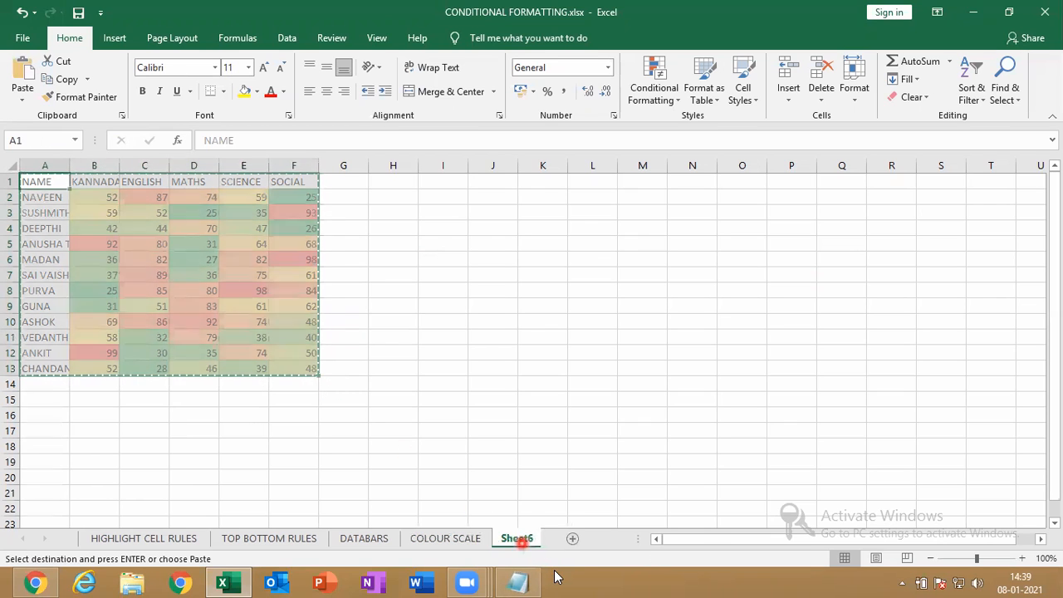
right_click(522, 538)
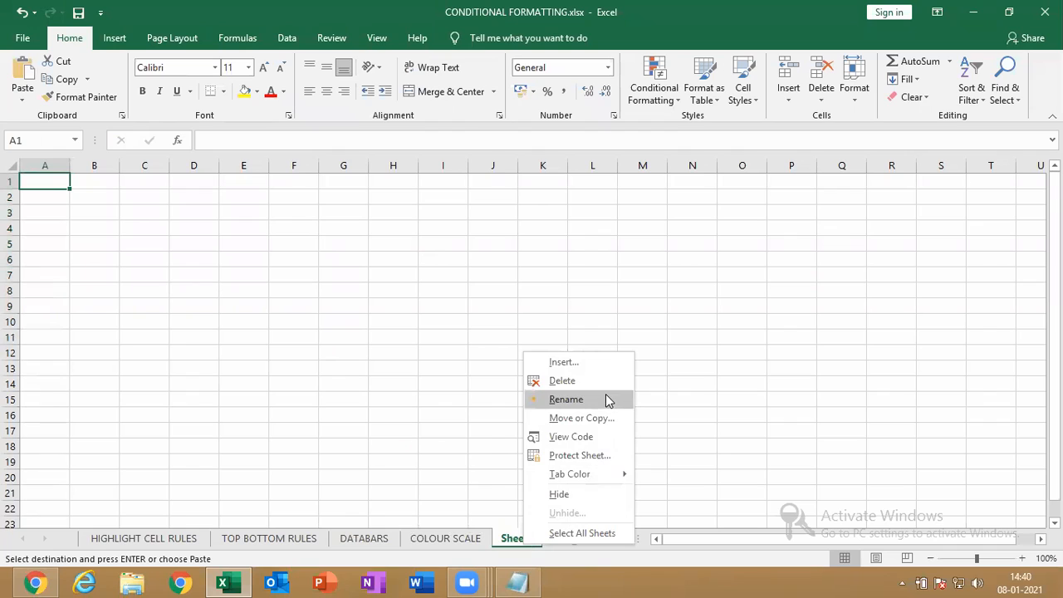
click(606, 394)
text(ICON S)
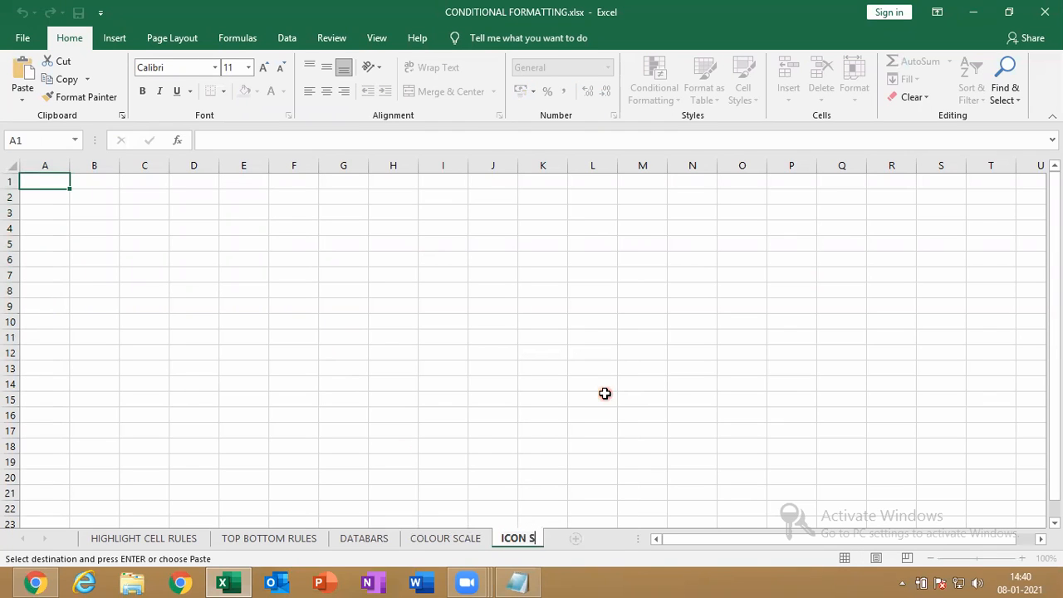
text(ETS)
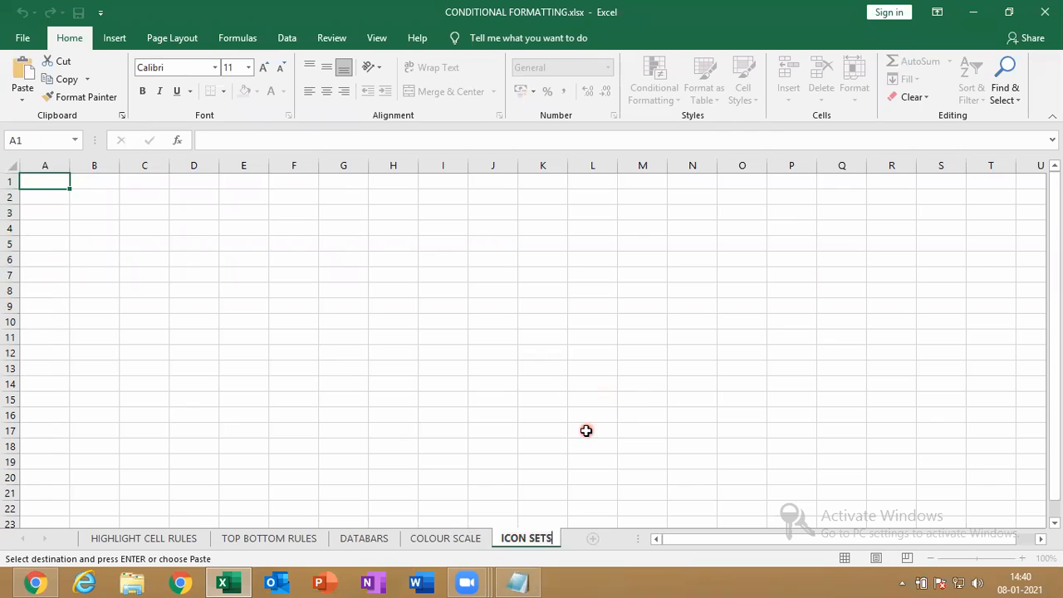
key(Return)
Paste the table into ICON SETS as values only and select marks B2:F13
key(ctrl+v)
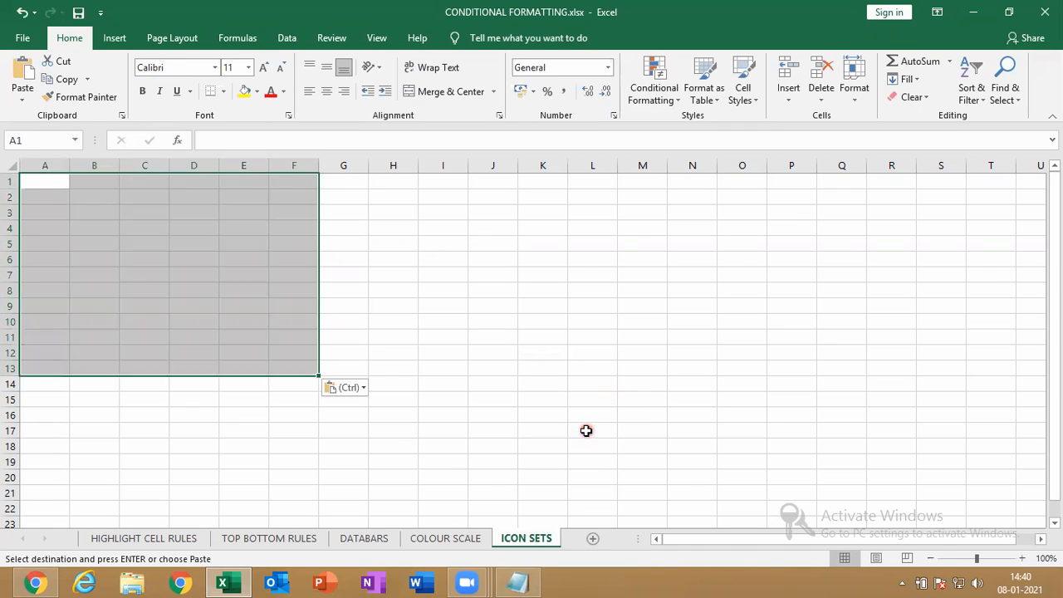
click(360, 389)
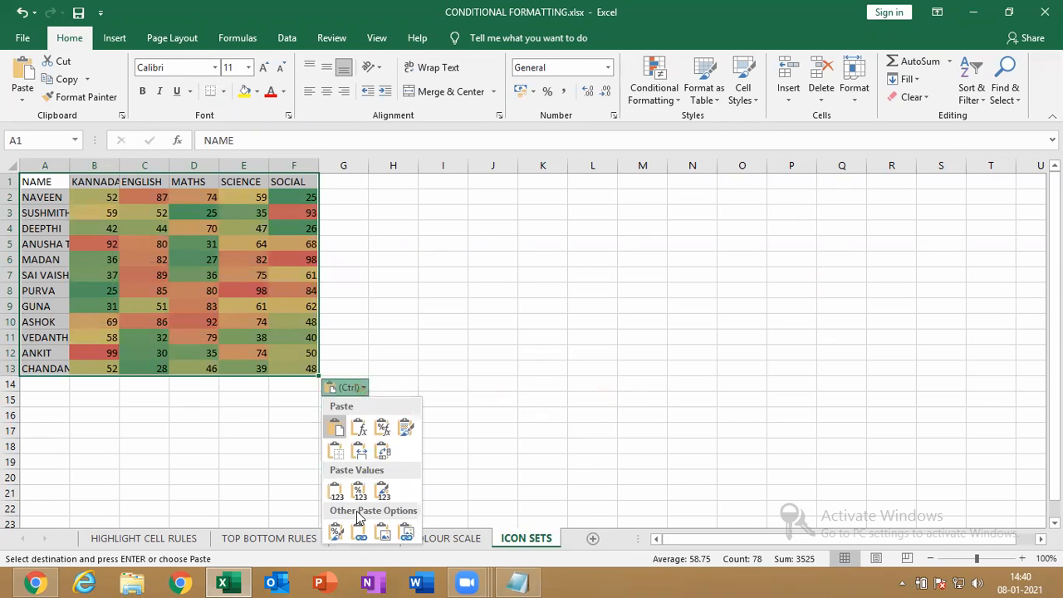
click(336, 490)
drag(92, 194, 299, 360)
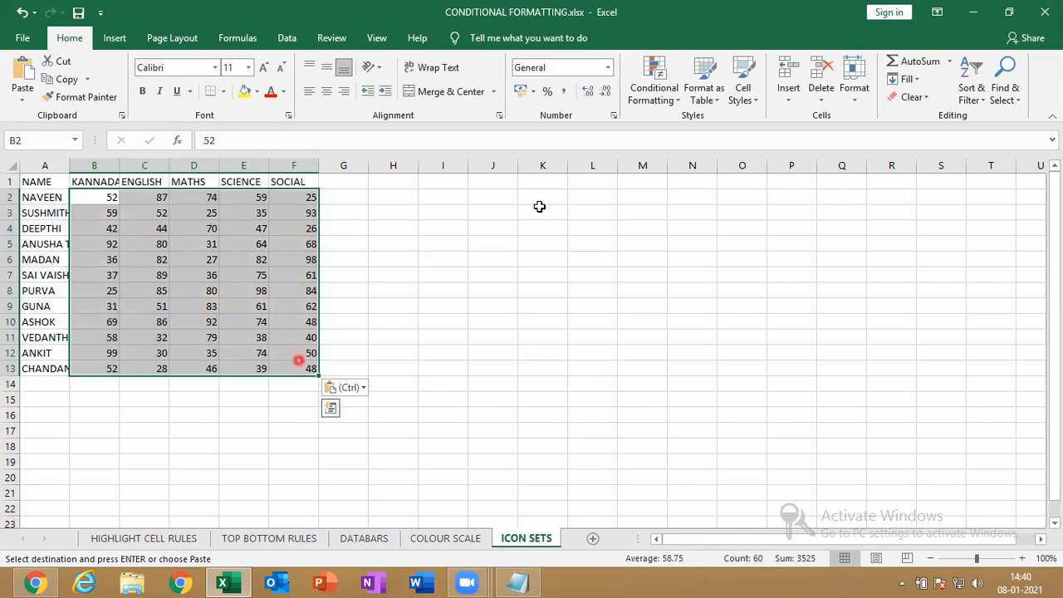
Apply the 5 Boxes ratings icon set to the marks in B2:F13
click(669, 93)
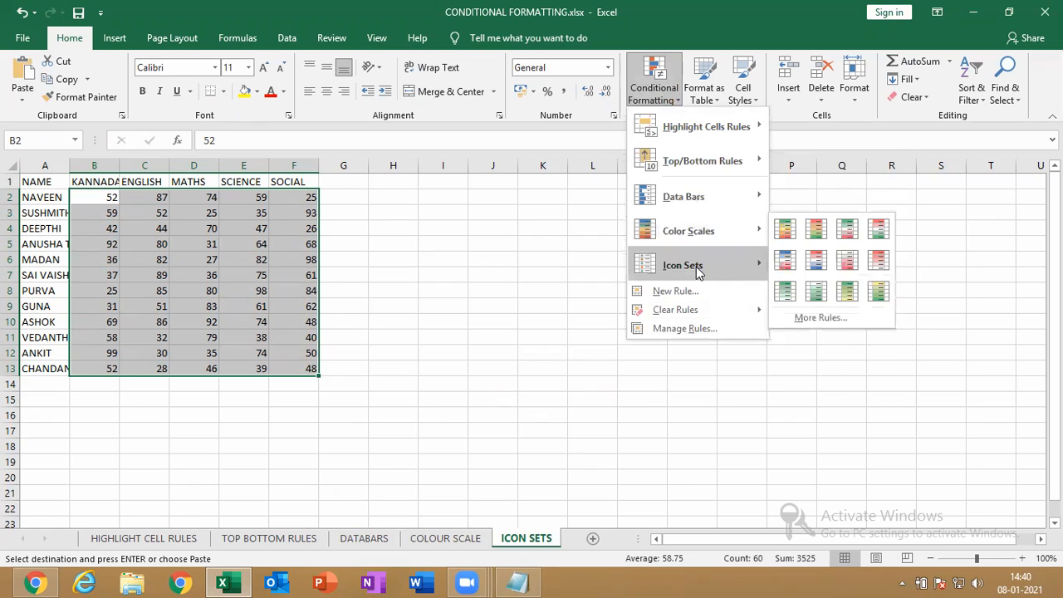
mouse_move(698, 269)
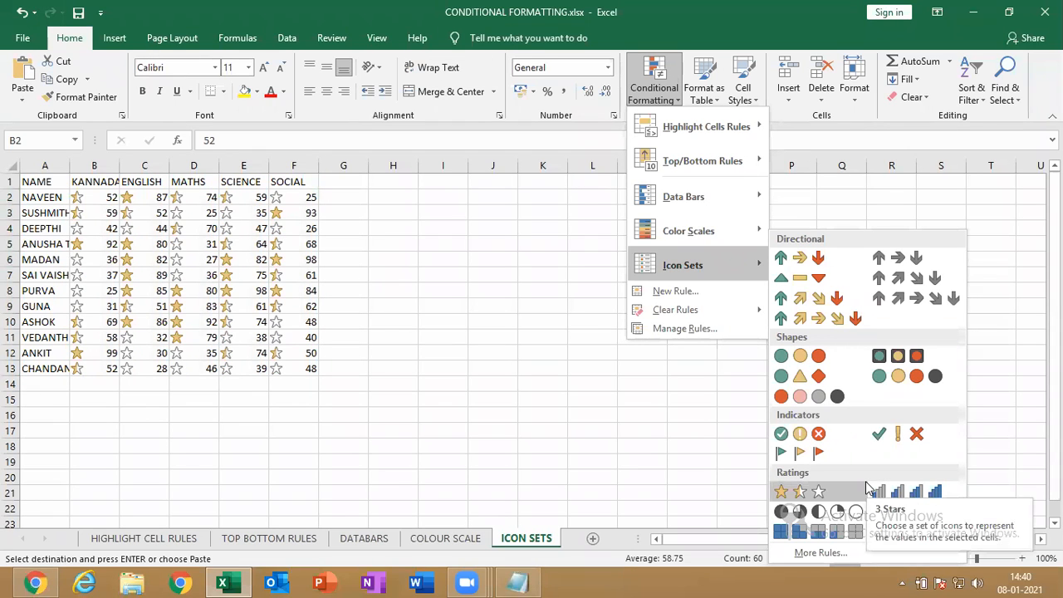
click(819, 536)
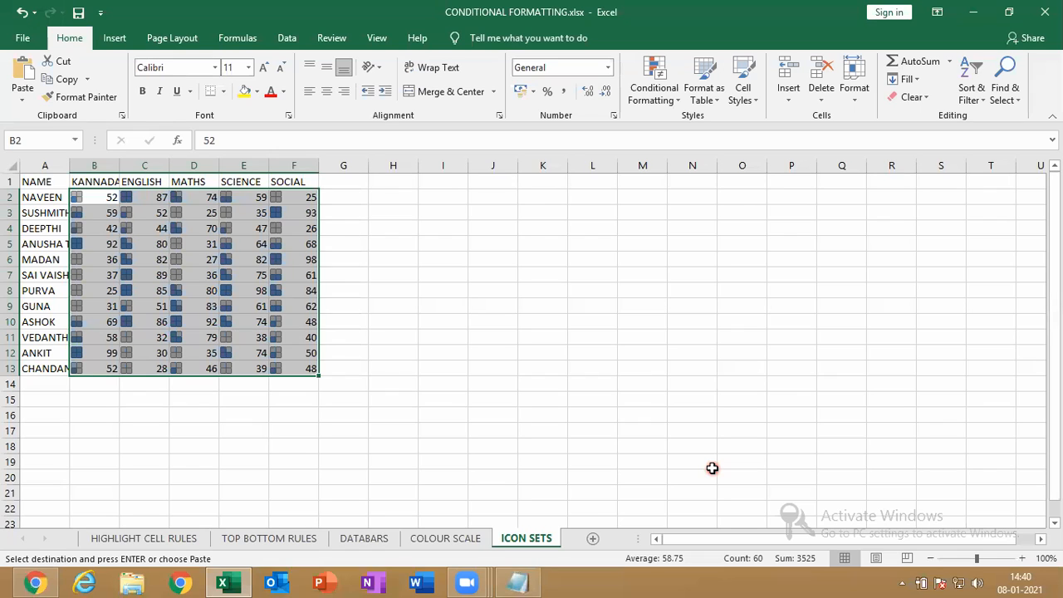
Reselect the marks B2:F13 and open their Icon Set rule for editing from Manage Rules
click(629, 441)
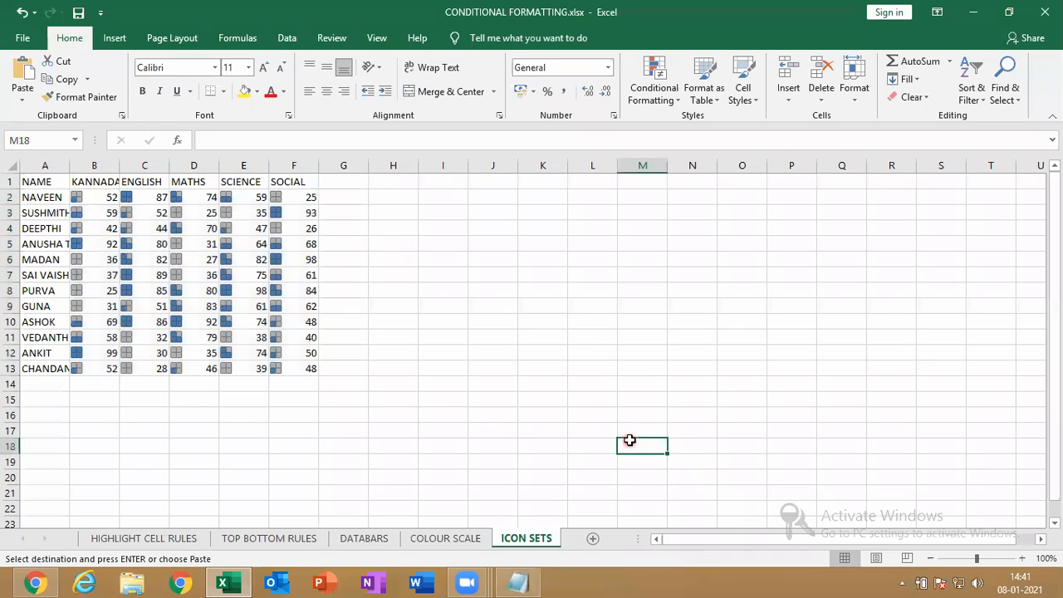
drag(99, 199, 294, 361)
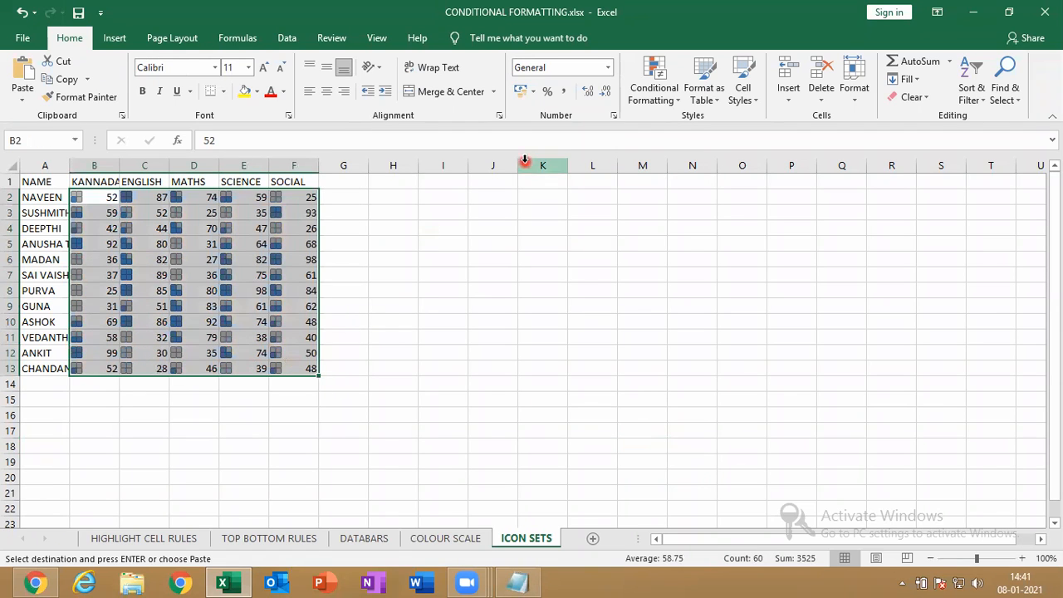
click(671, 88)
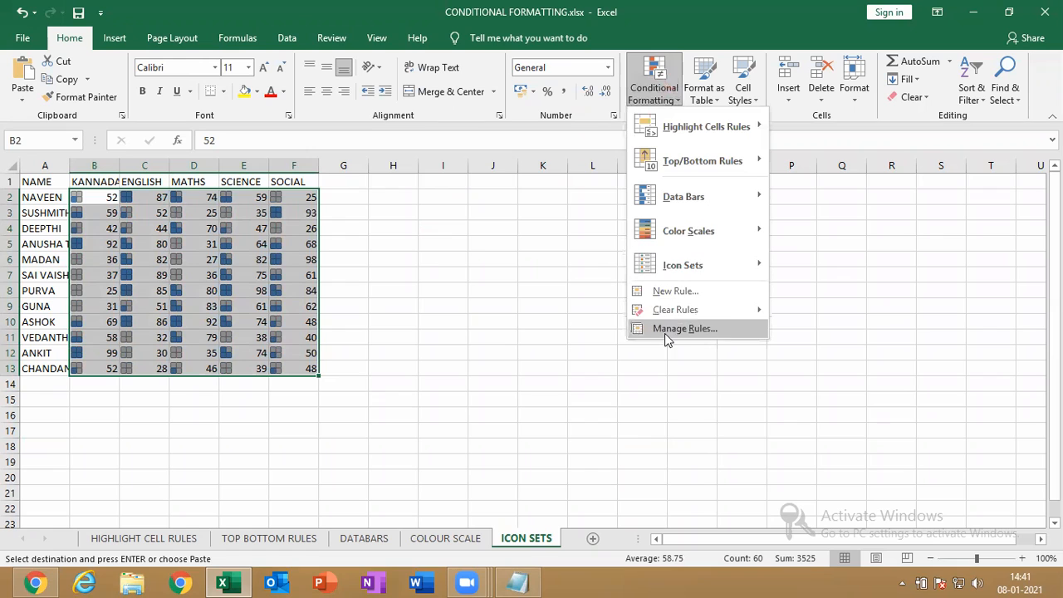
click(697, 331)
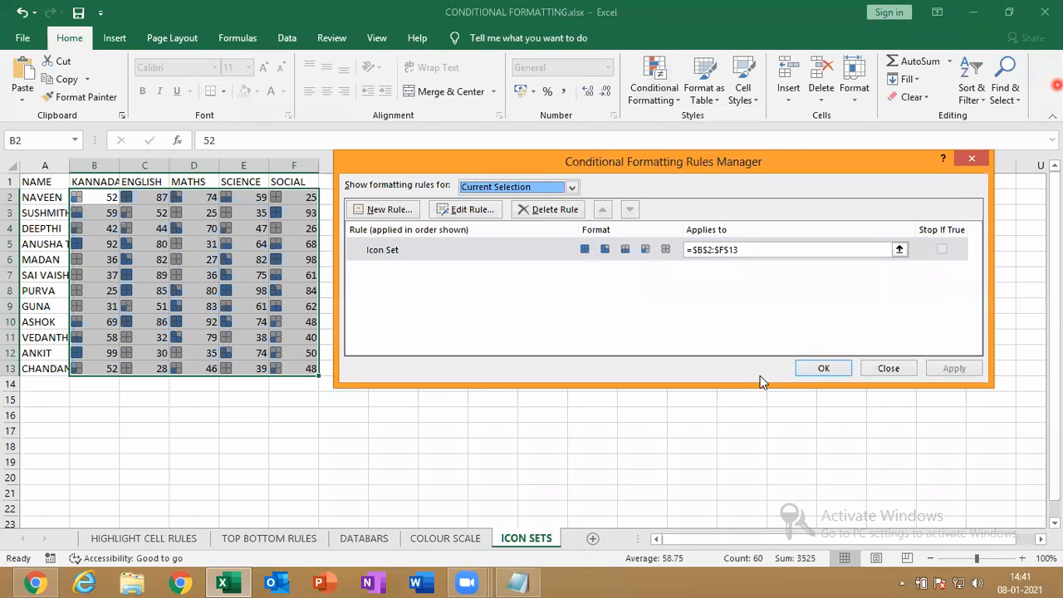
click(992, 12)
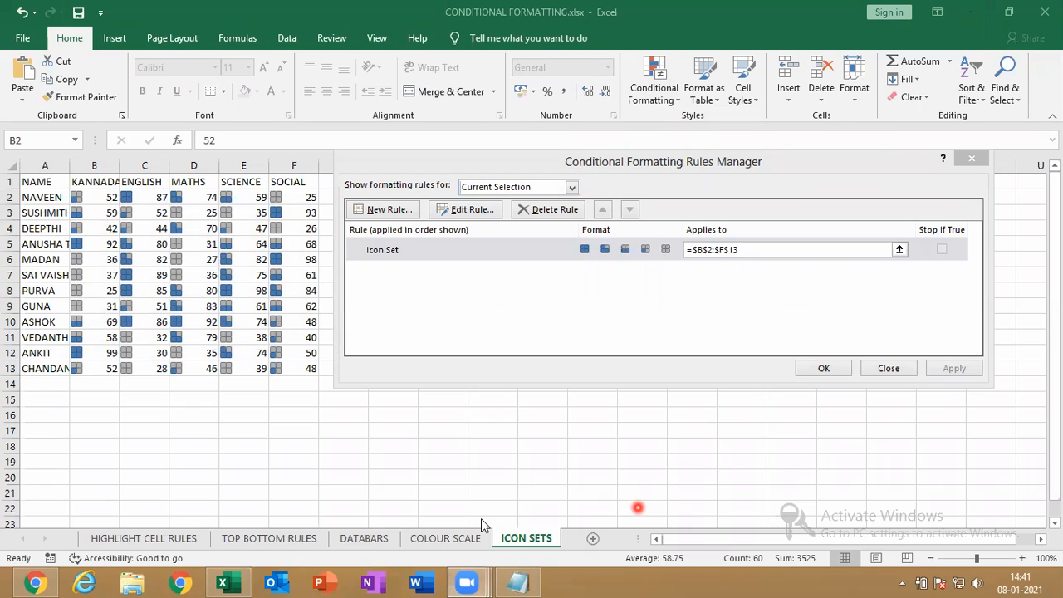
click(495, 263)
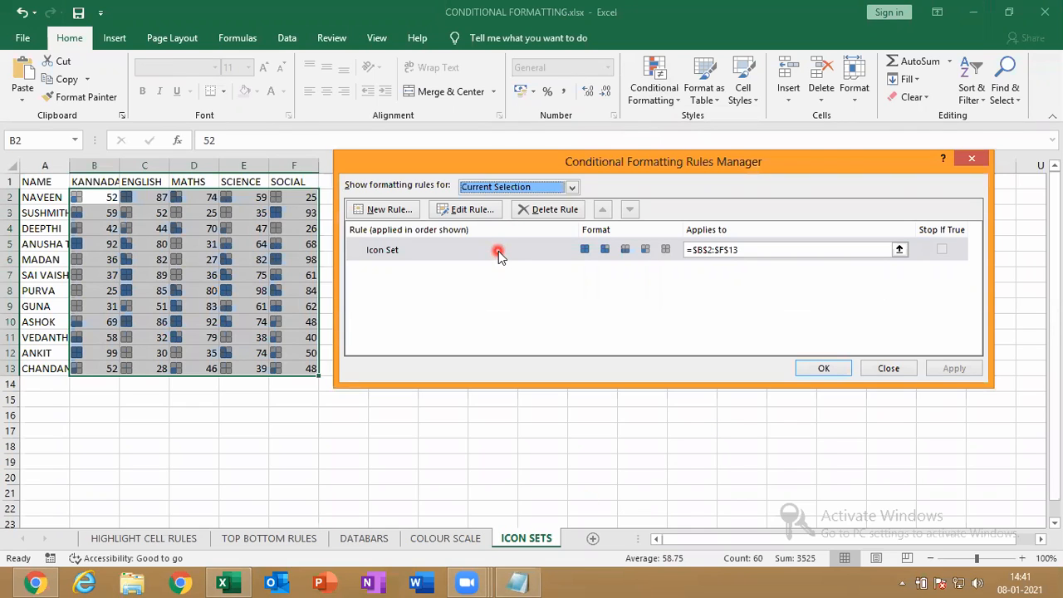
click(498, 251)
click(484, 213)
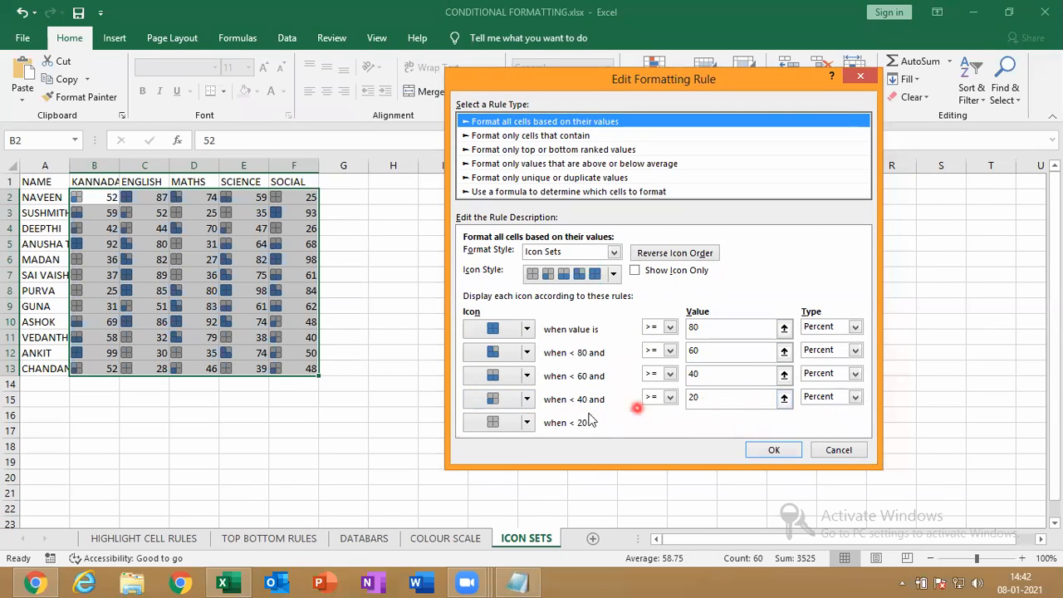
Try a red cross for values under 20 and a yellow triangle for values under 40
click(527, 423)
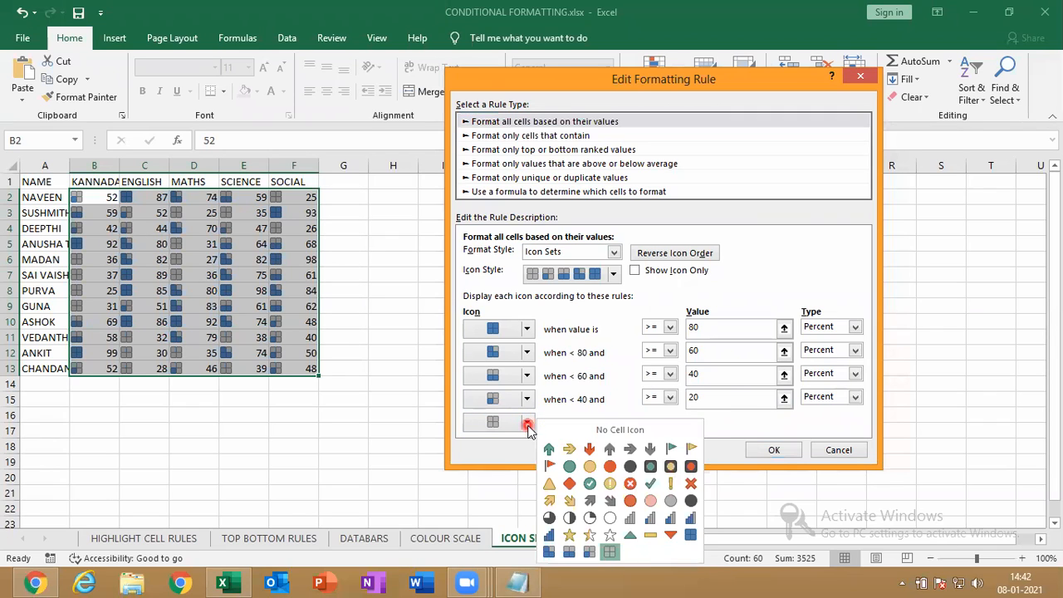
click(527, 424)
click(527, 423)
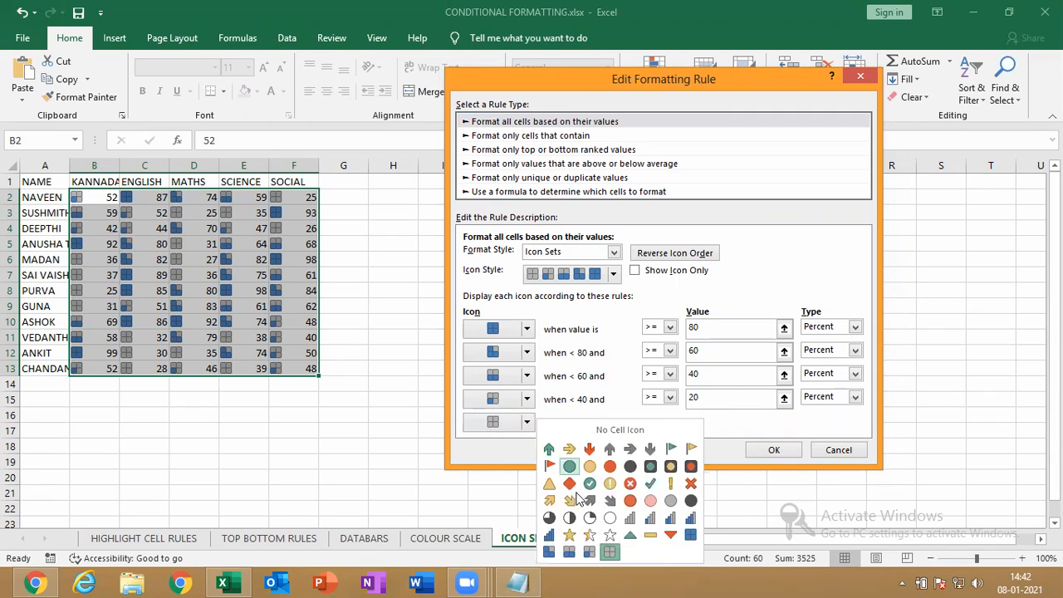
click(629, 482)
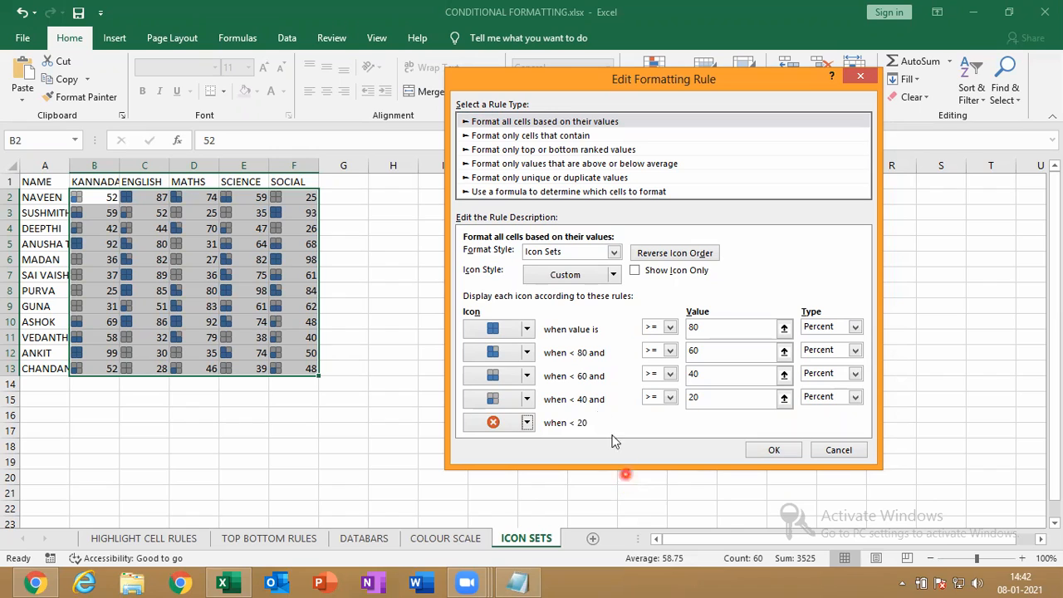
click(529, 400)
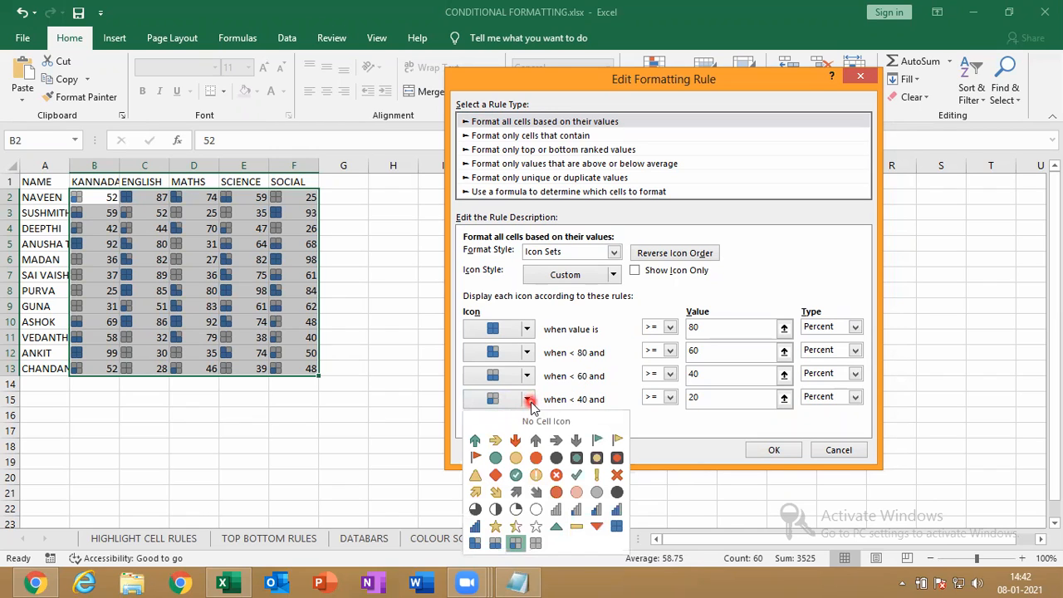
click(475, 475)
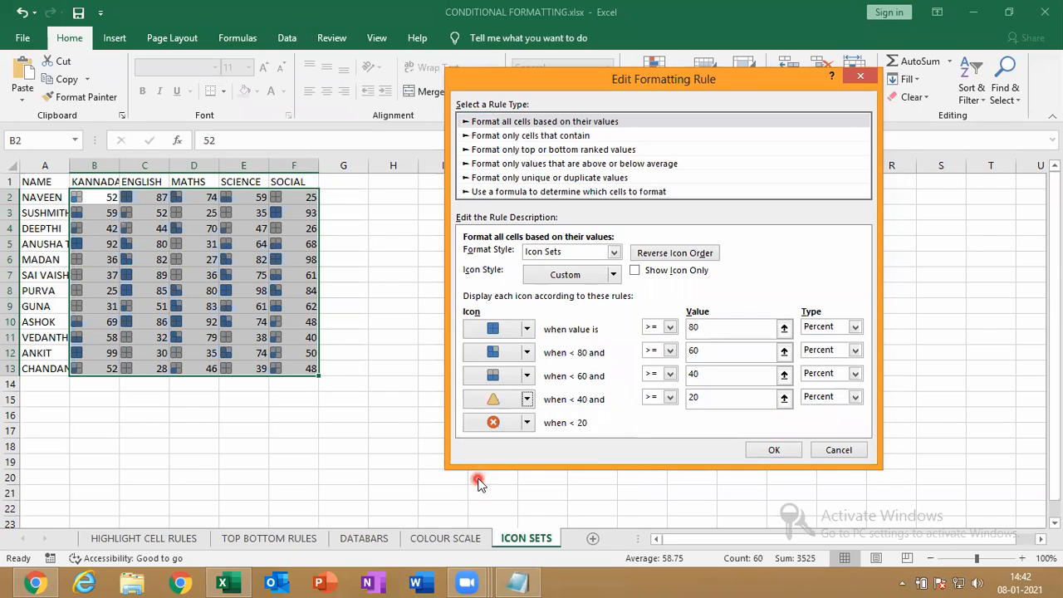
Close the rule editor and the rules manager without saving the trial icons
click(709, 534)
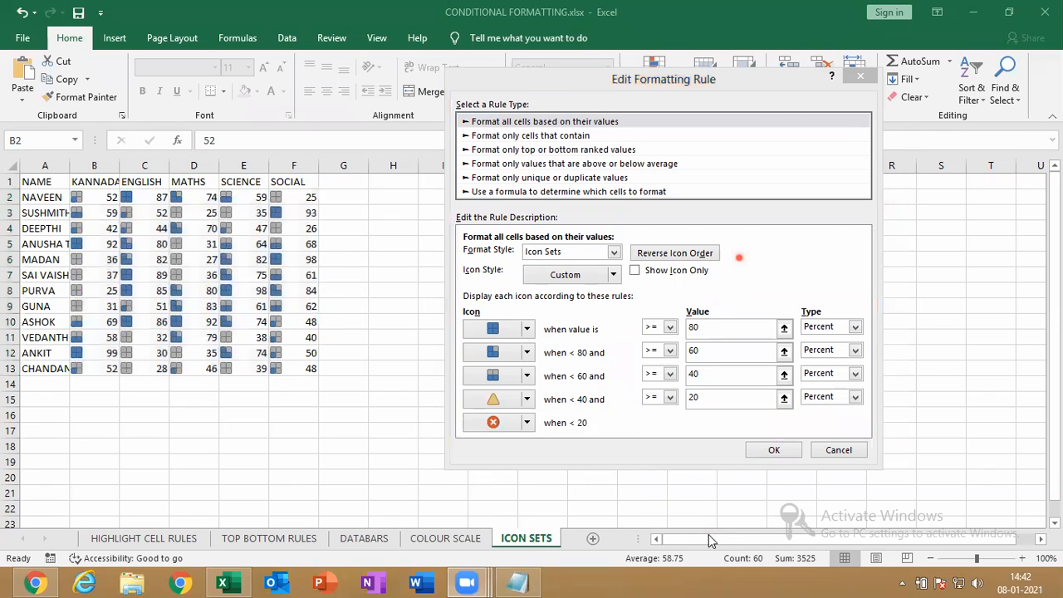
click(709, 455)
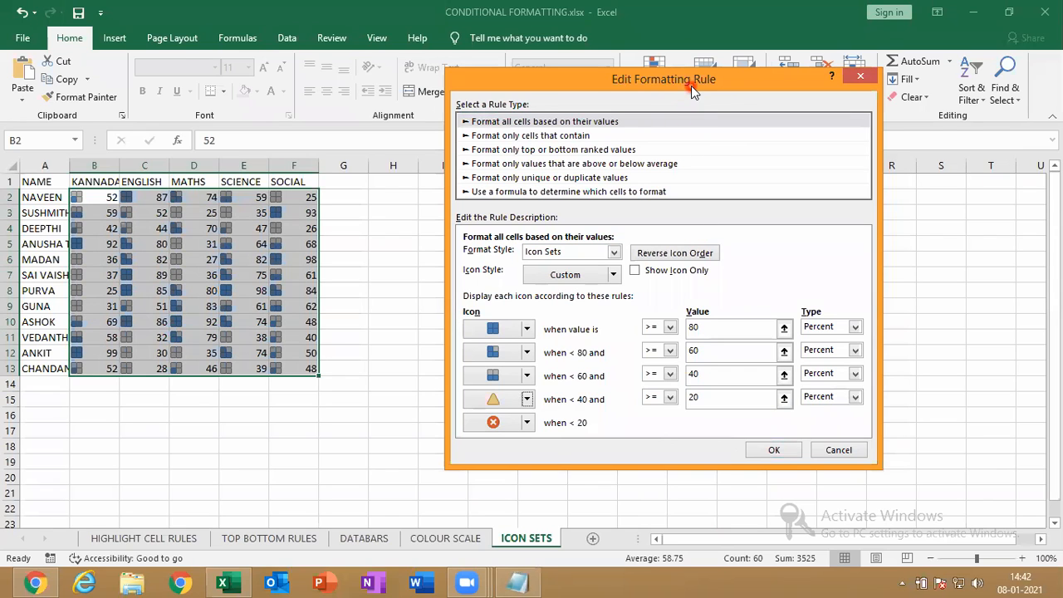
drag(692, 85, 581, 85)
click(583, 87)
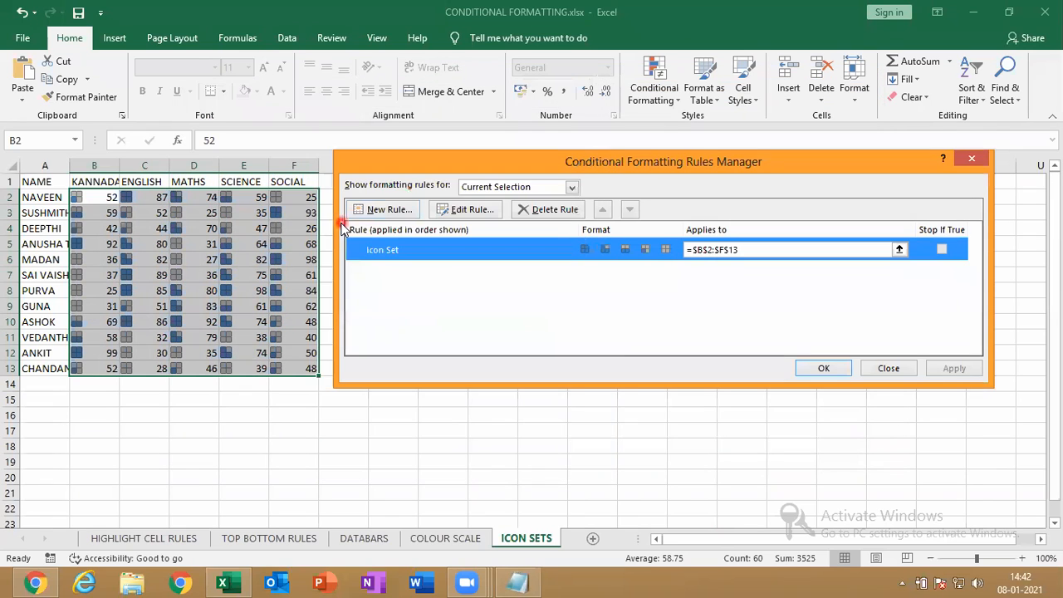
drag(532, 161, 190, 229)
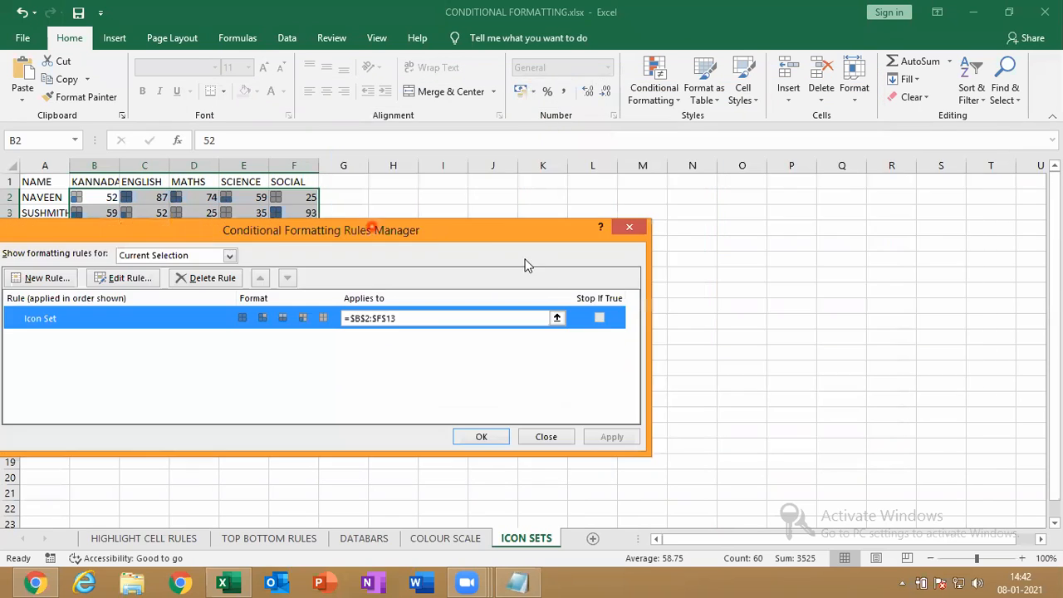
click(629, 227)
Undo, reapply the 5 Boxes ratings icon set to B2:F13, and open the rules manager
key(ctrl+c)
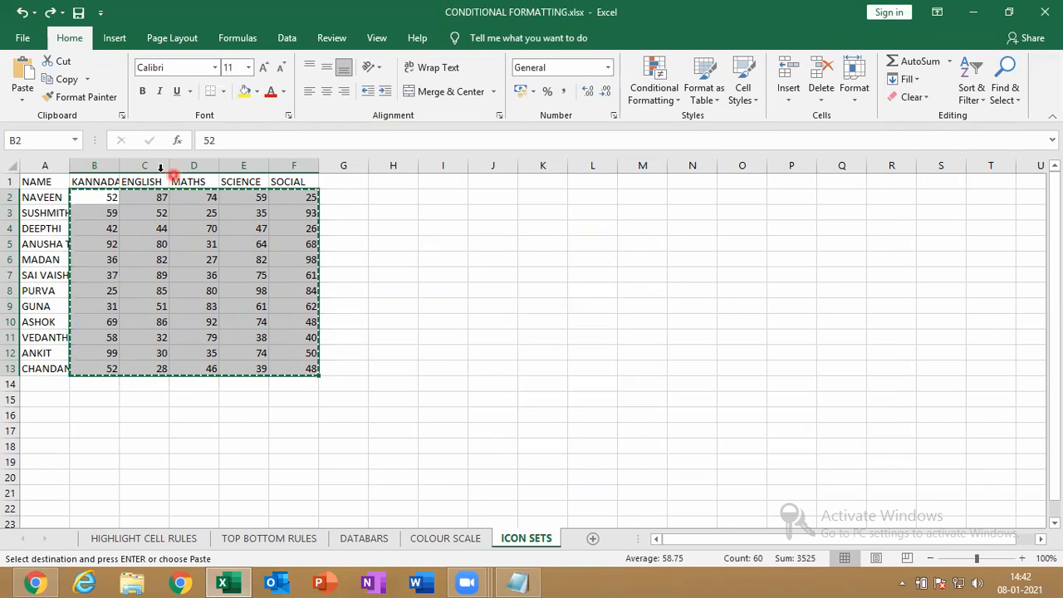
key(Escape)
drag(108, 201, 300, 367)
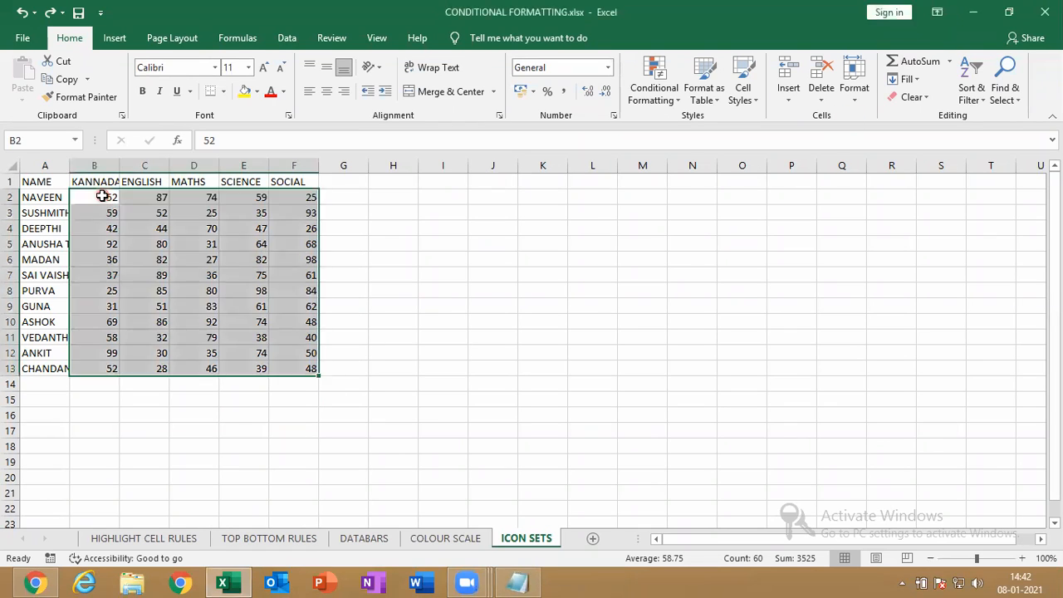
click(654, 83)
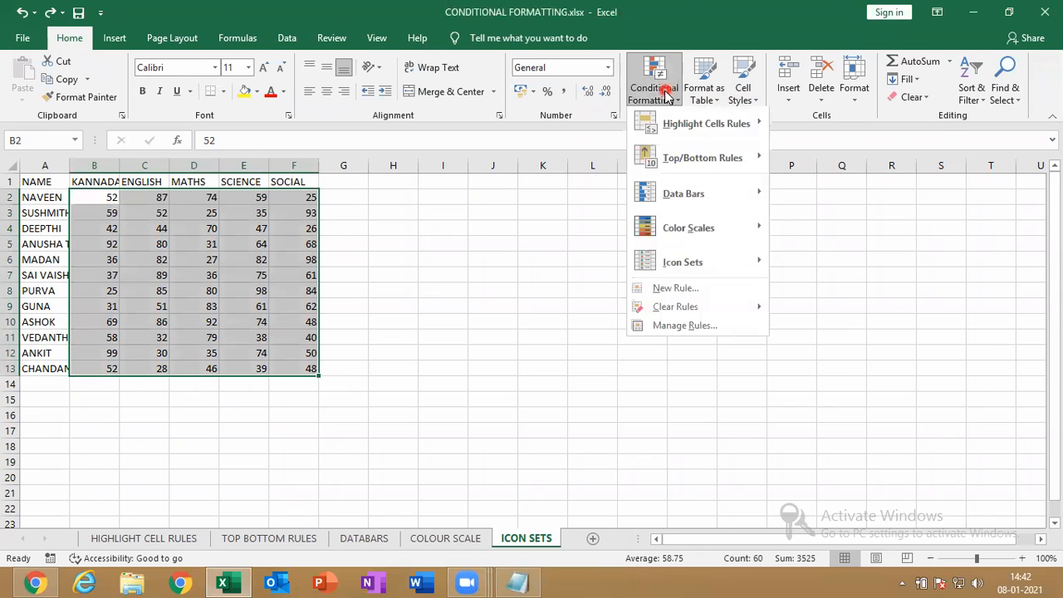
mouse_move(719, 263)
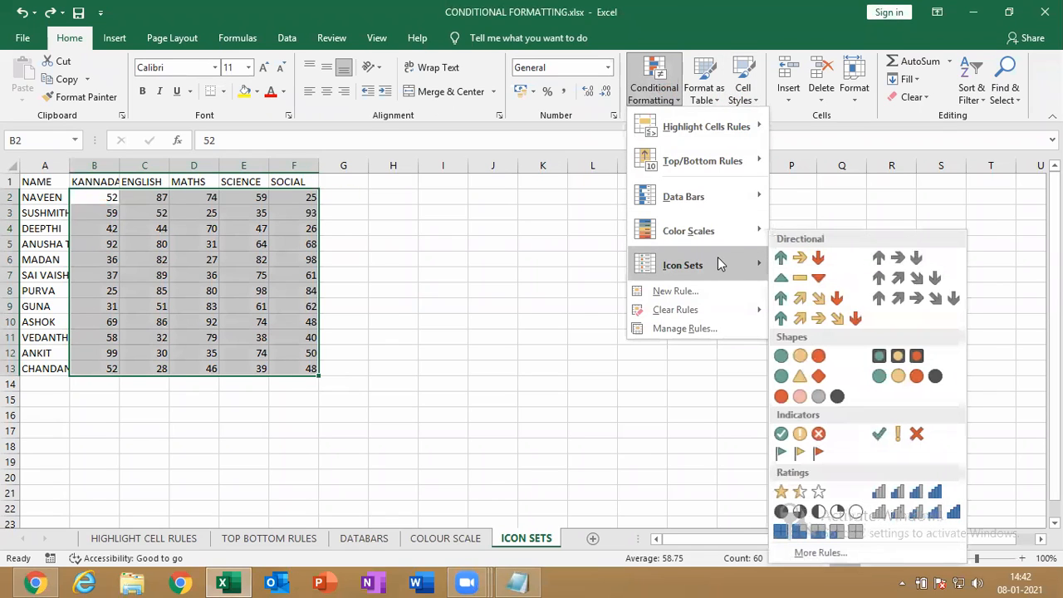
click(836, 531)
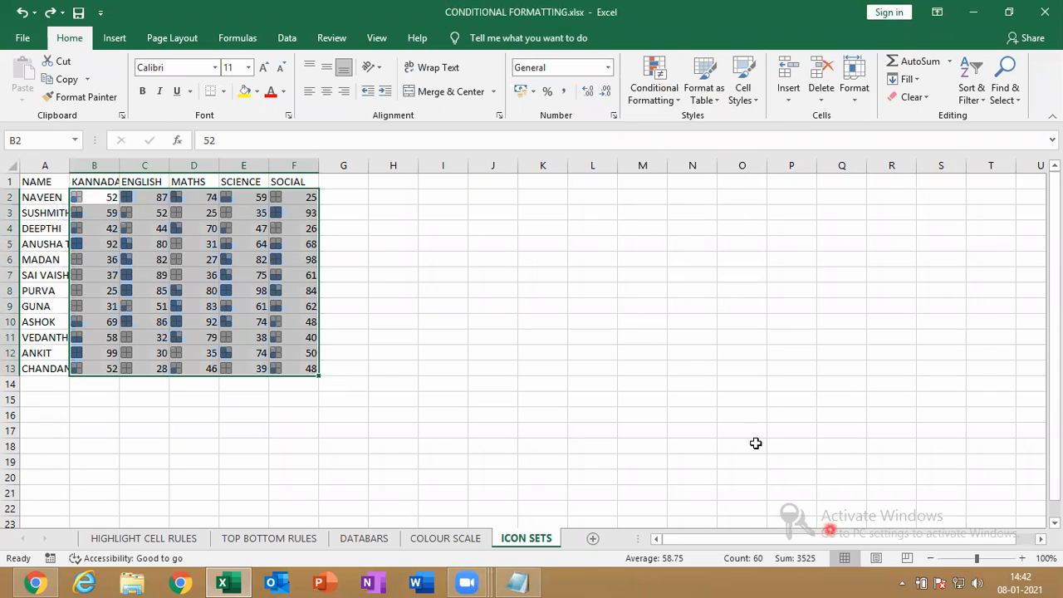
click(657, 89)
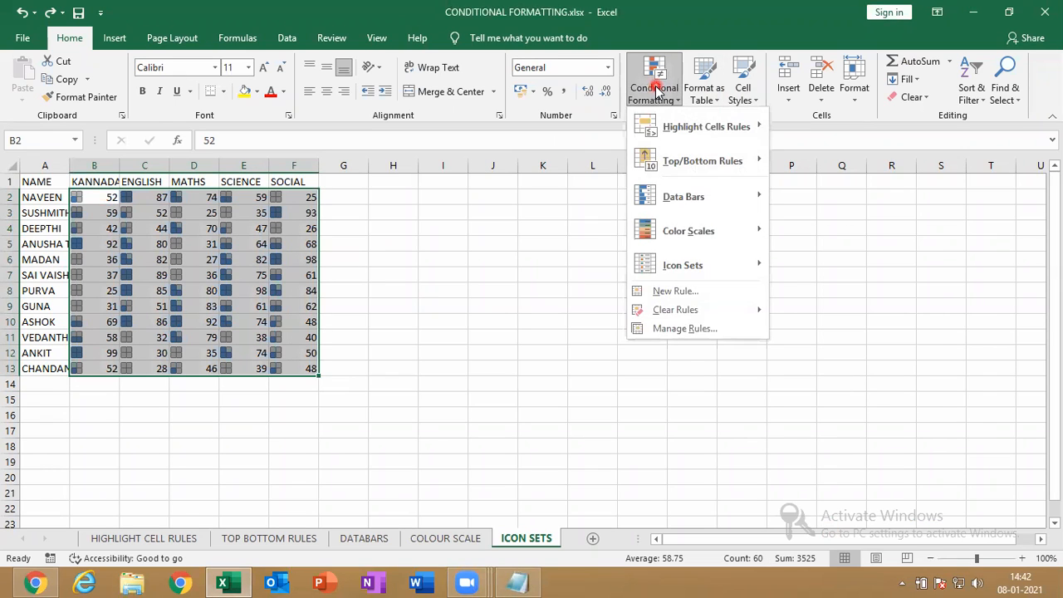
click(683, 329)
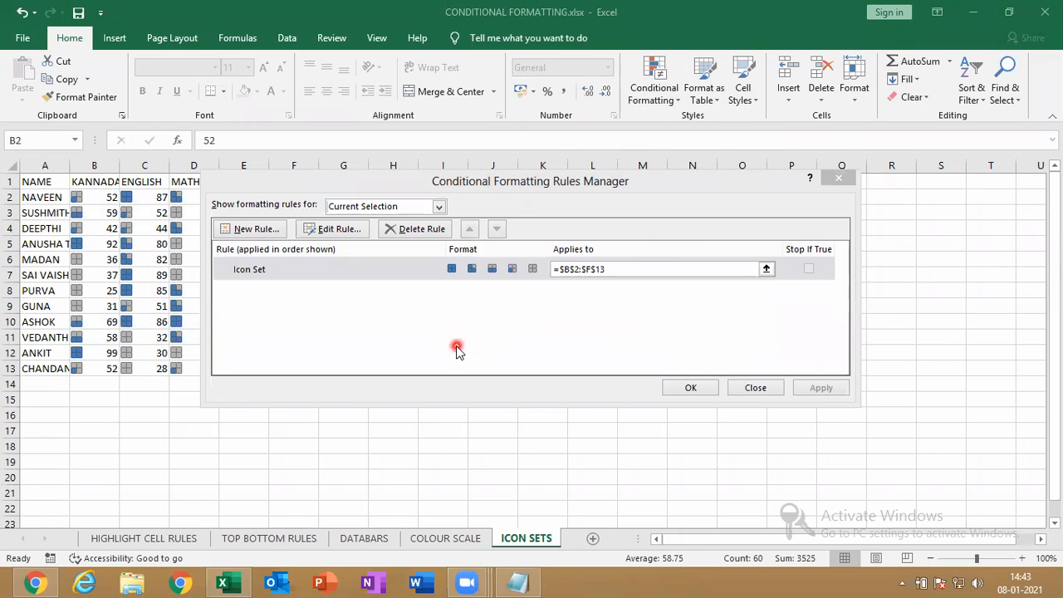
Edit the Icon Set rule's thresholds to 90, 70, 50 and 35 percent
click(386, 276)
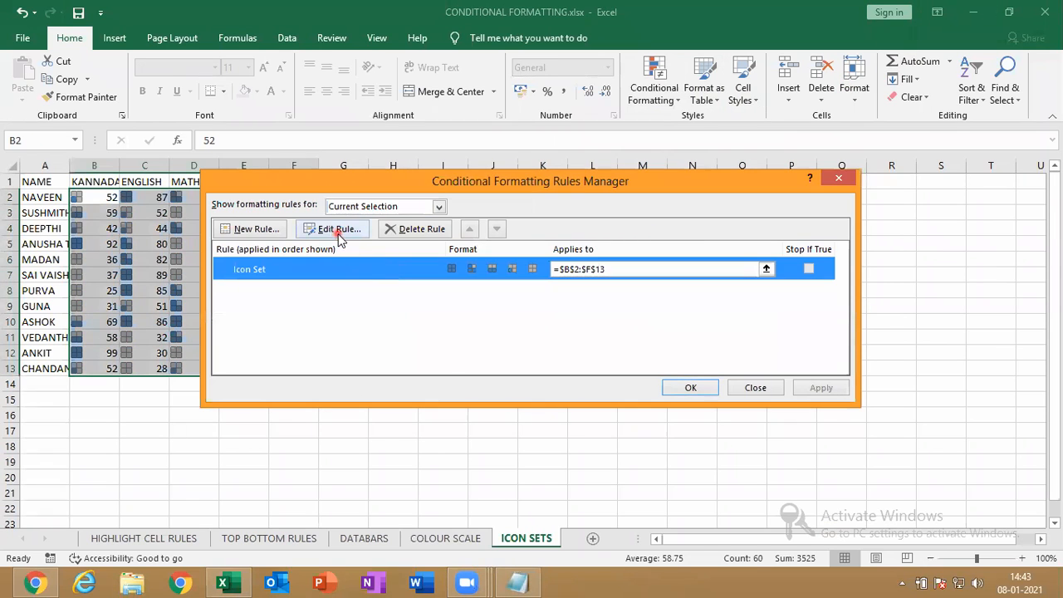
click(339, 235)
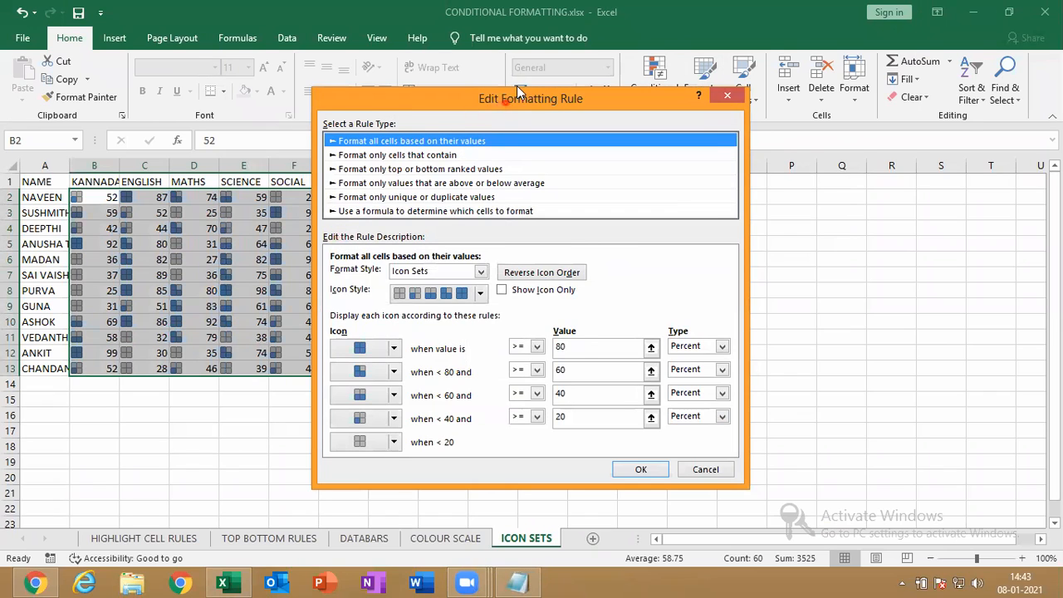
drag(517, 85, 534, 66)
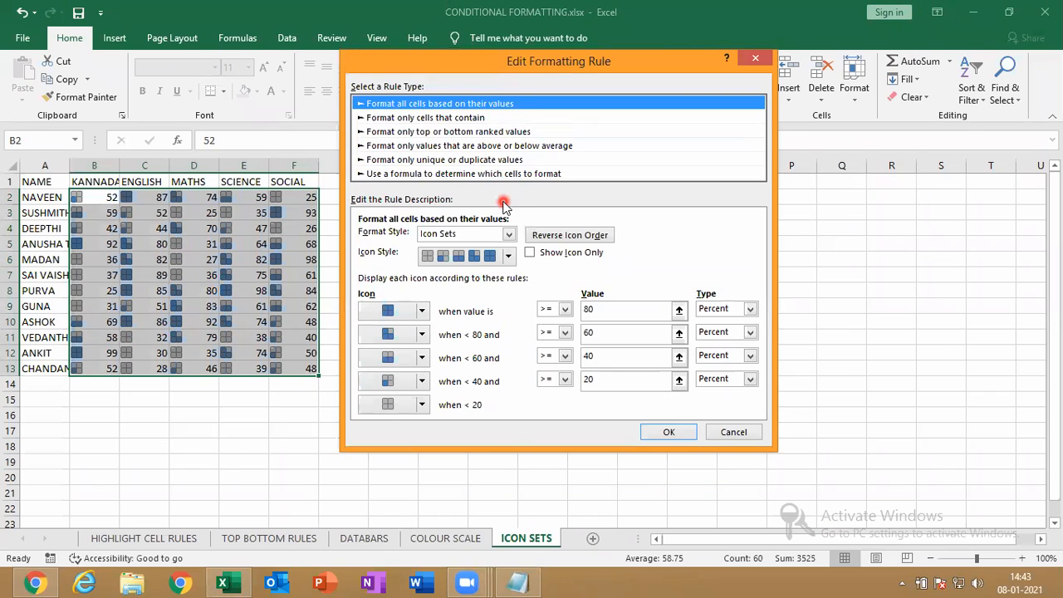
click(598, 310)
text(90)
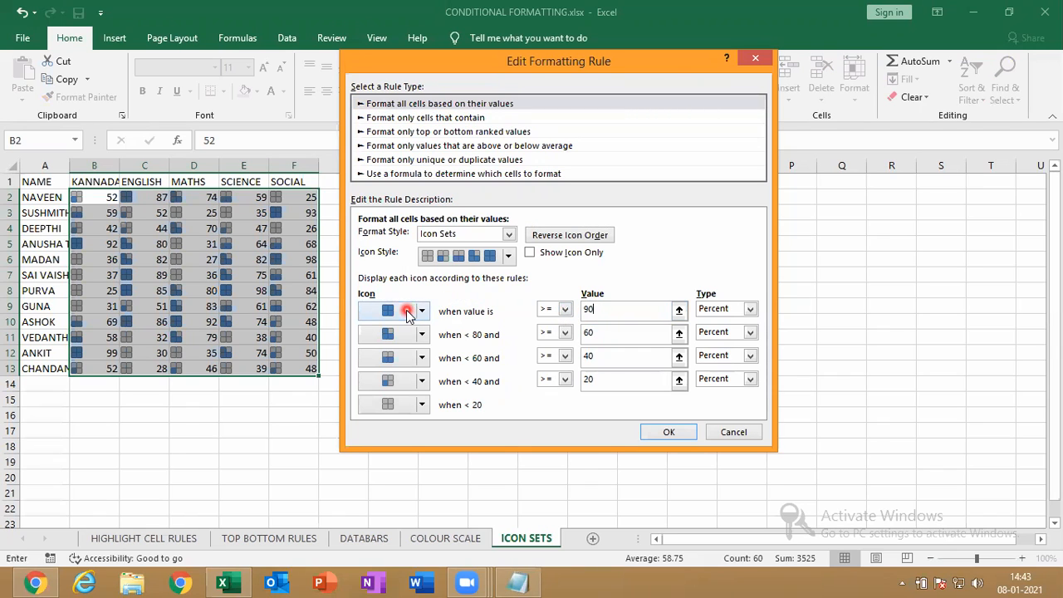
click(600, 333)
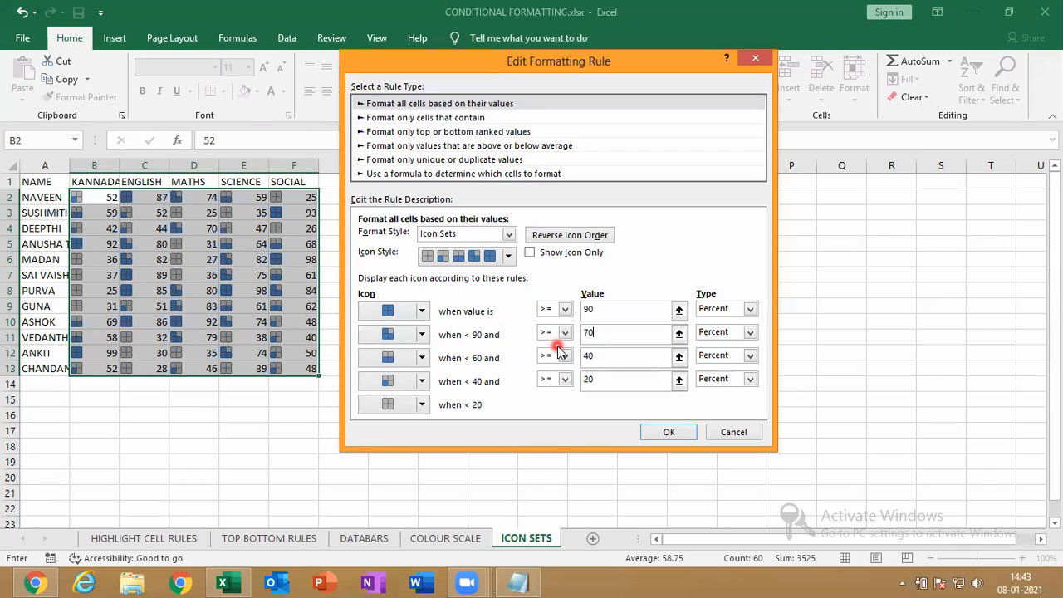
click(597, 359)
text(50)
click(597, 380)
text(35)
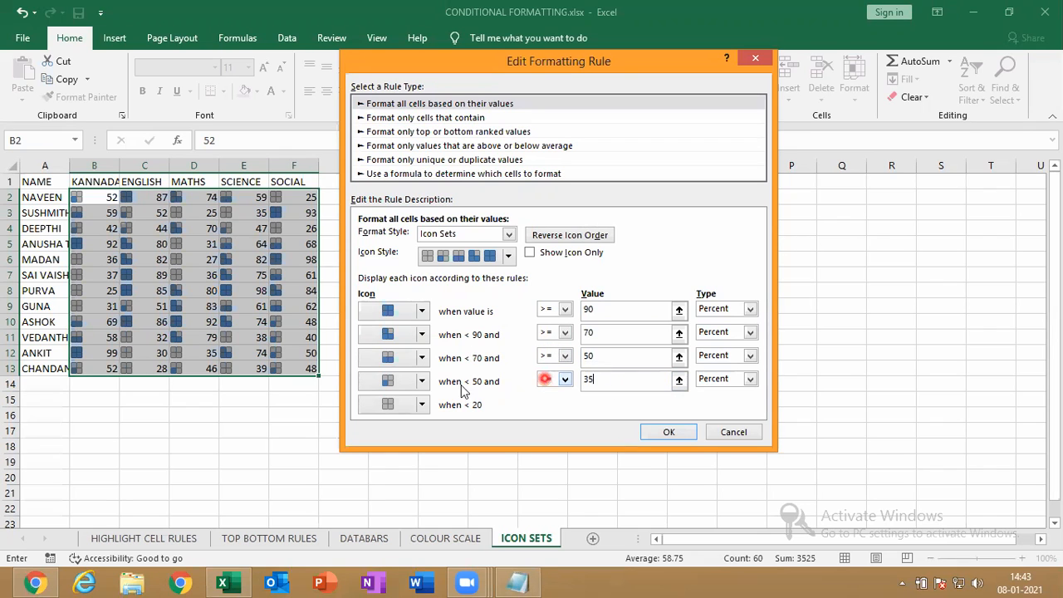
Use a red cross for the lowest band and a yellow flag for the fourth, then apply
click(414, 406)
click(422, 407)
click(448, 479)
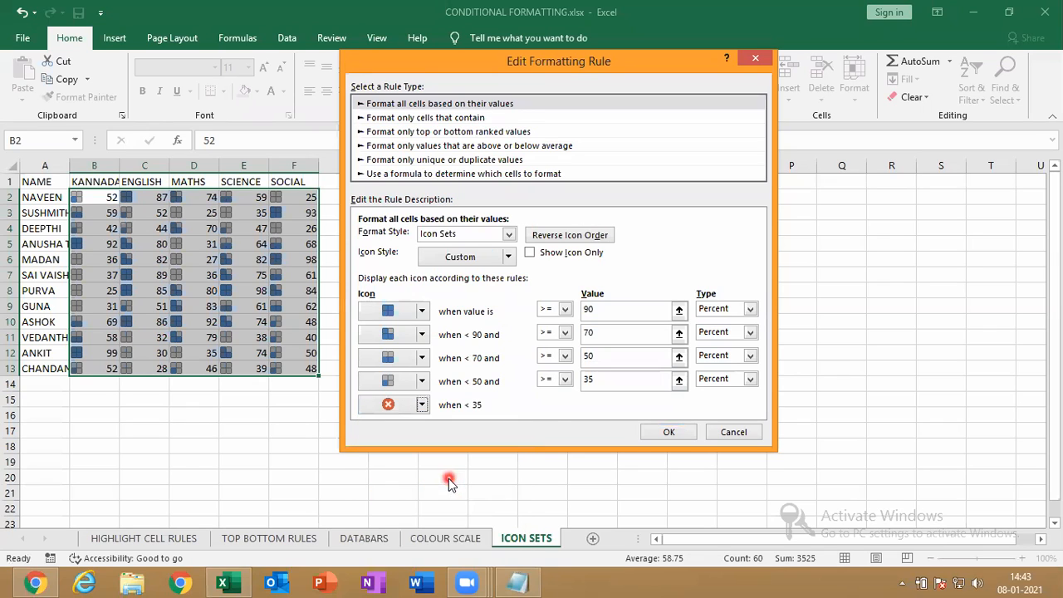
click(419, 382)
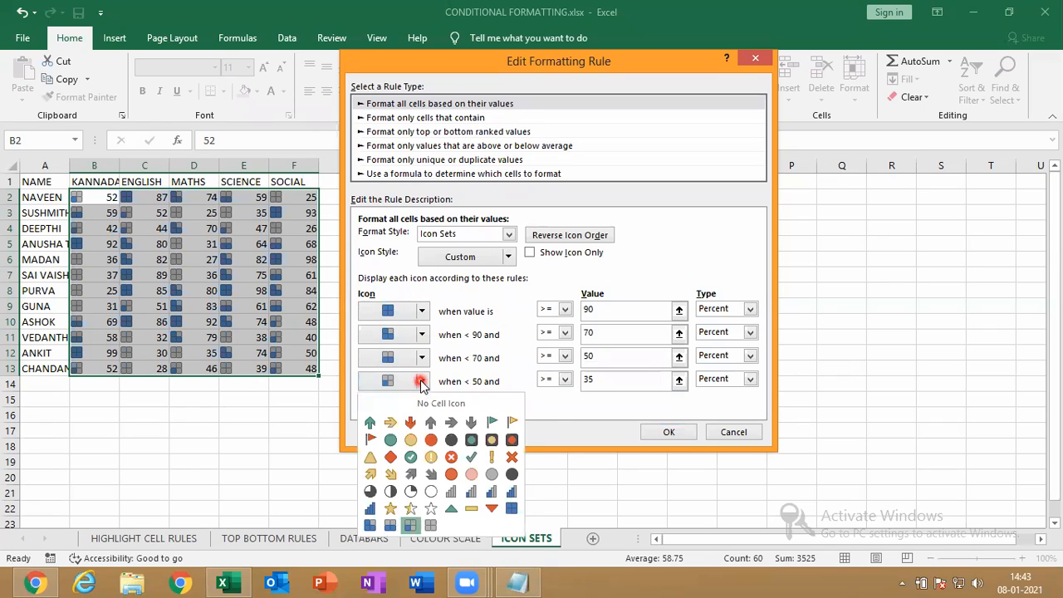
click(510, 424)
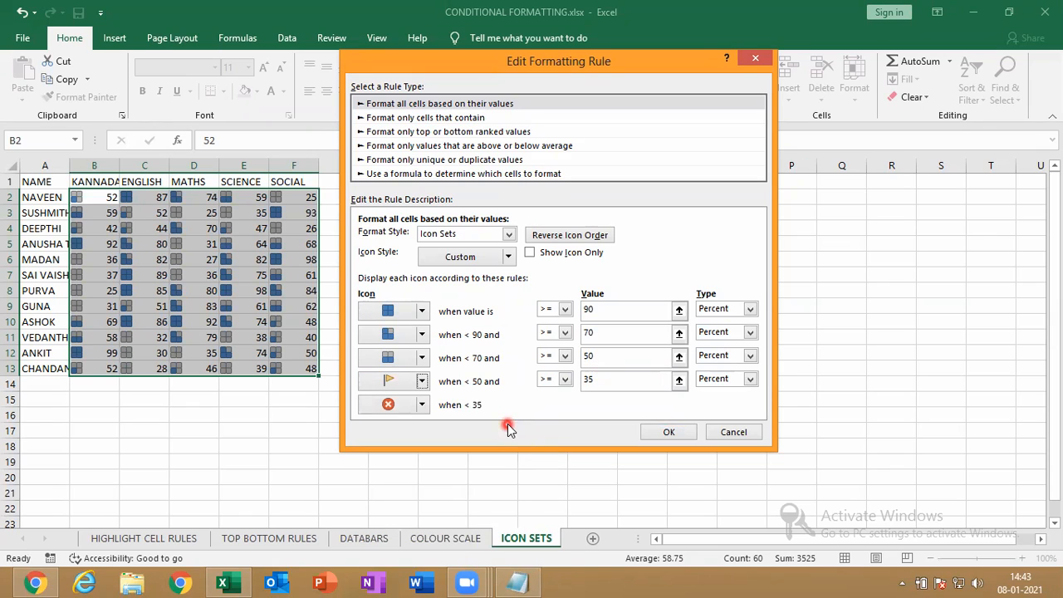
click(672, 433)
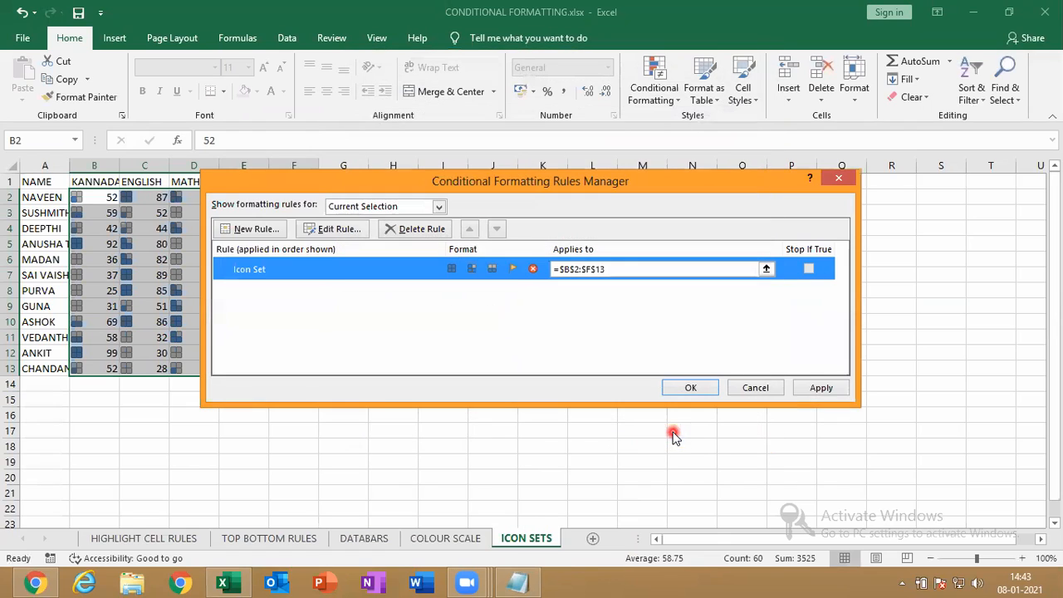
click(823, 390)
click(711, 390)
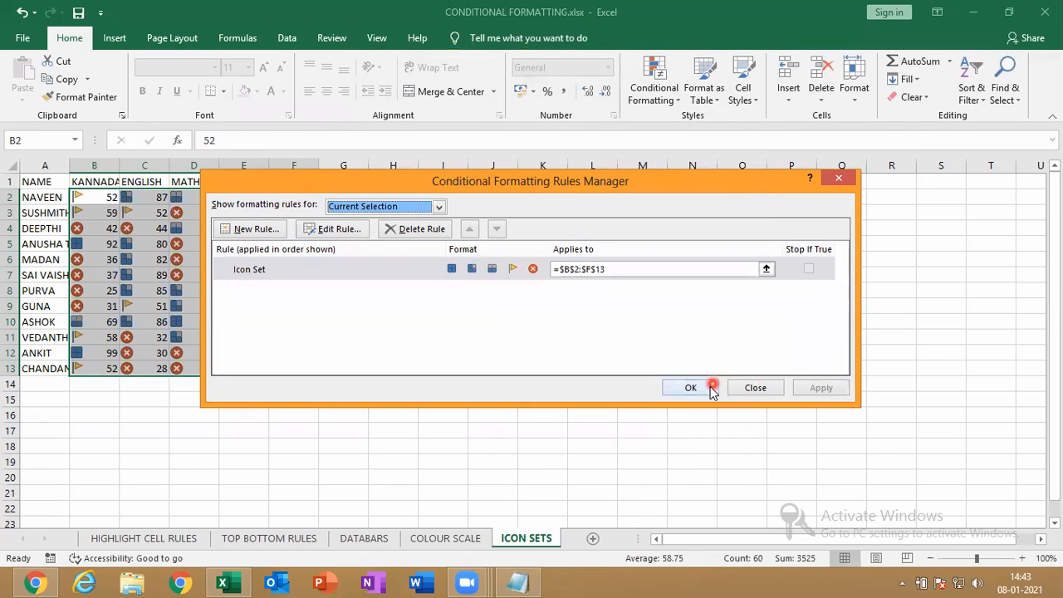
Return to the workbook and open the Home > Conditional Formatting dropdown
click(681, 579)
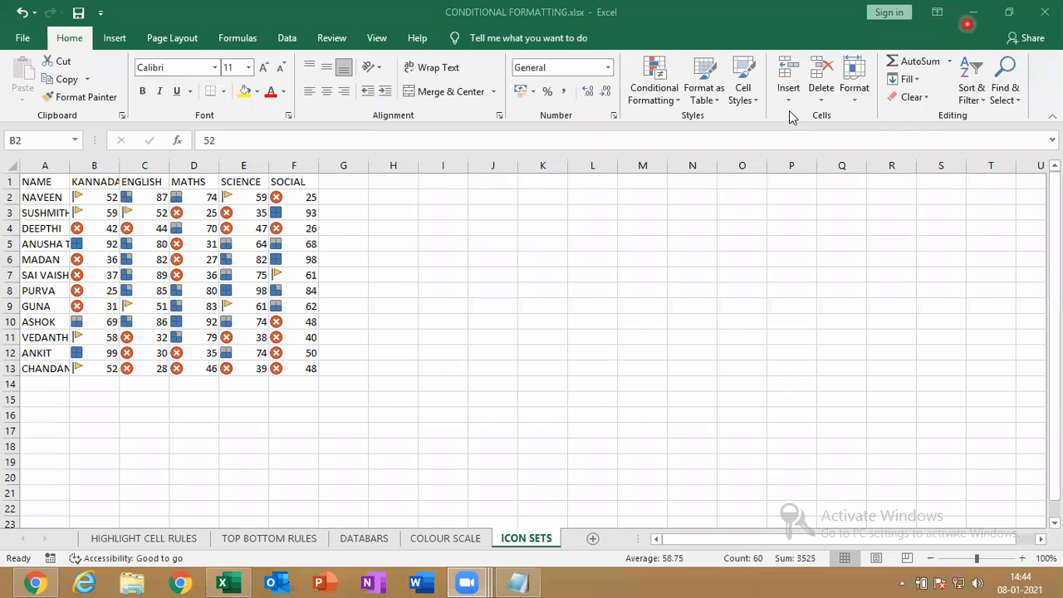
click(653, 95)
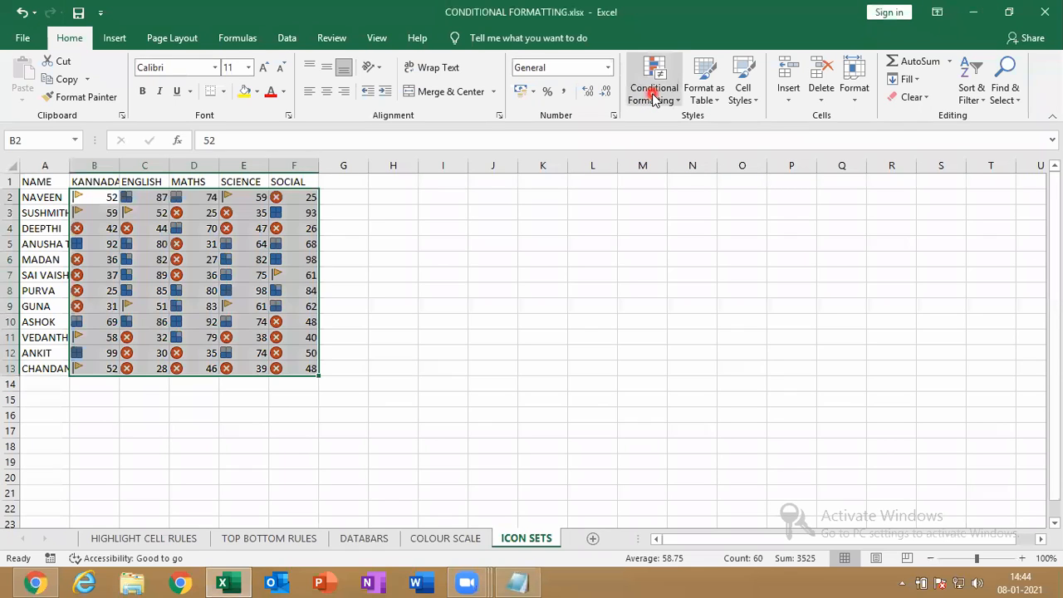
click(654, 97)
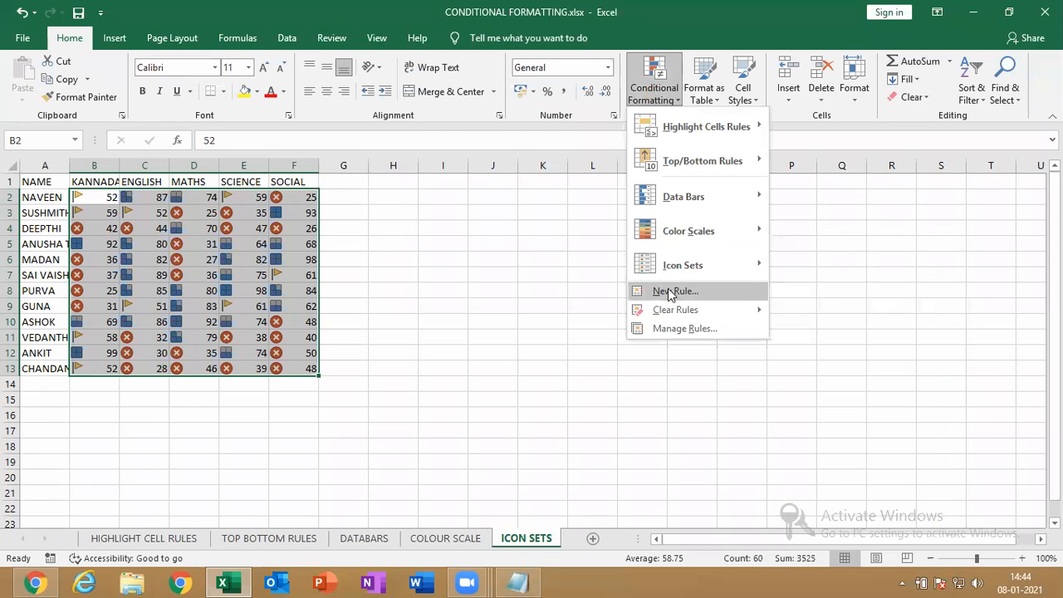
Browse the New Formatting Rule types, then close the dialog without adding a rule
mouse_move(688, 266)
click(705, 296)
click(472, 195)
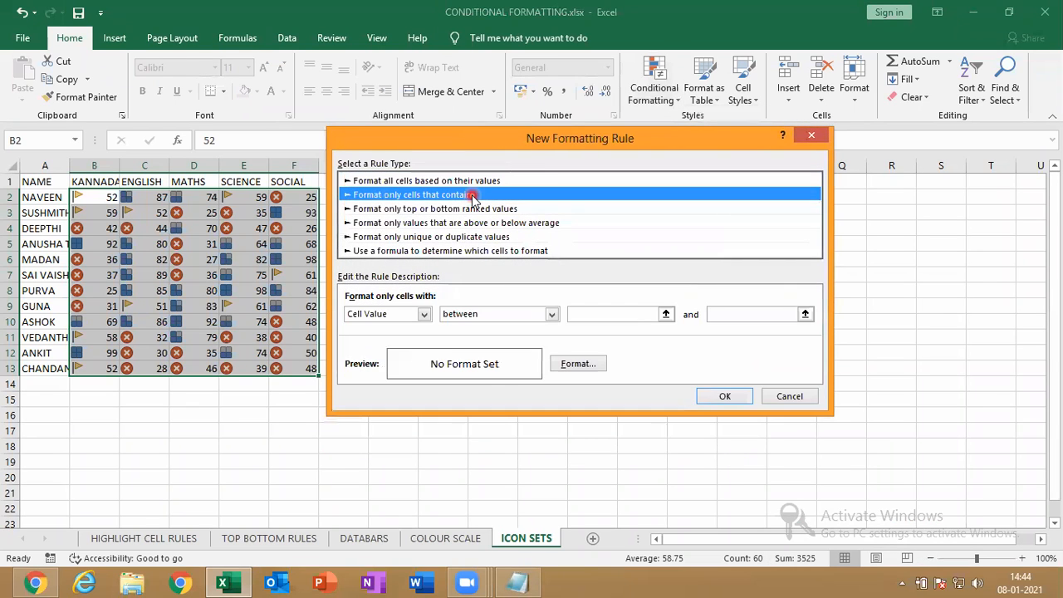
click(472, 208)
click(472, 223)
click(472, 237)
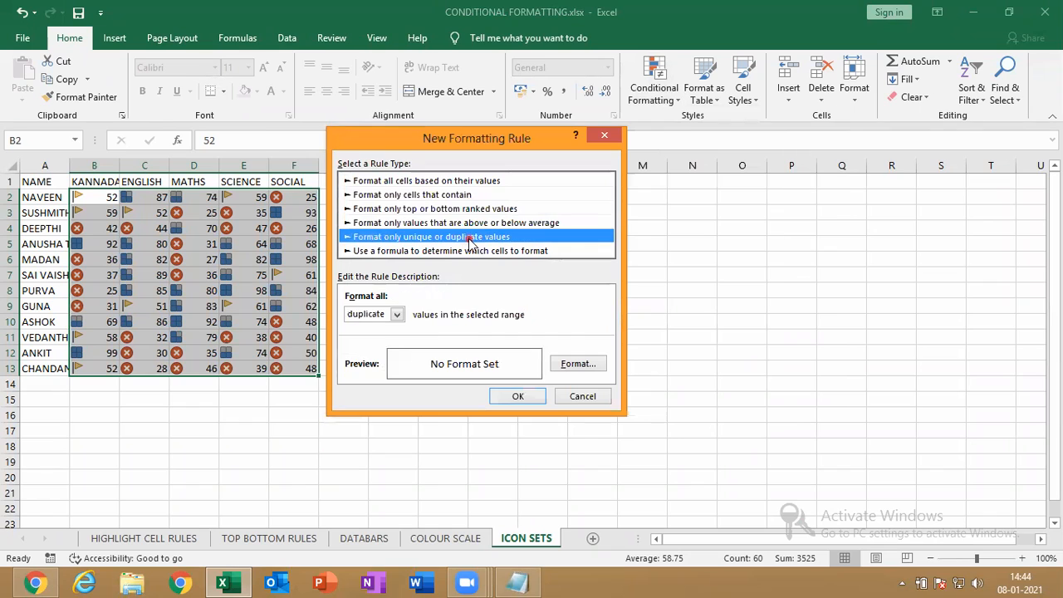
click(415, 250)
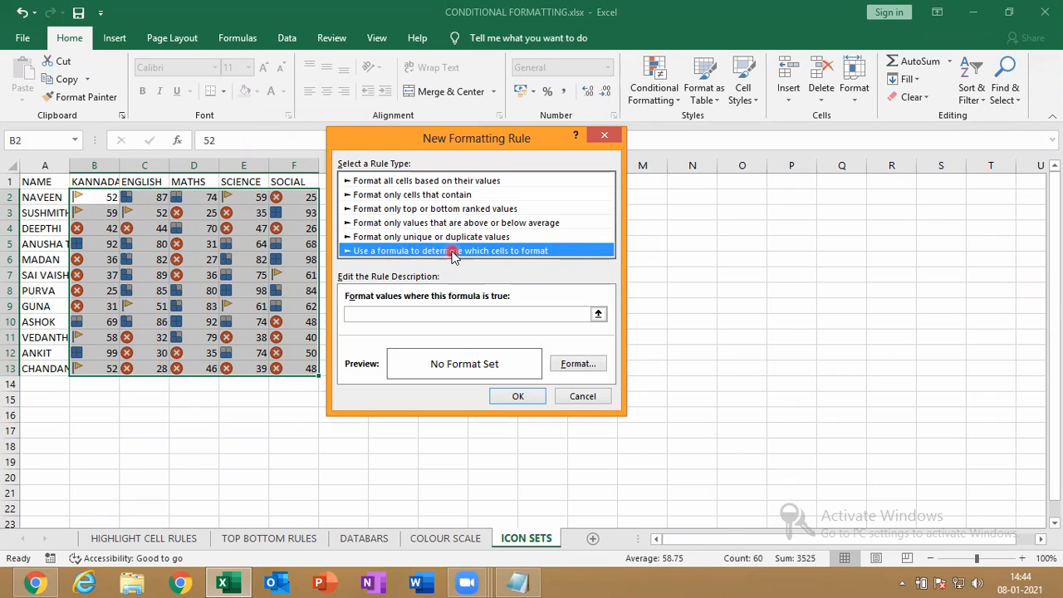
click(613, 138)
Select the whole marks table A1:F13 and copy it
click(199, 258)
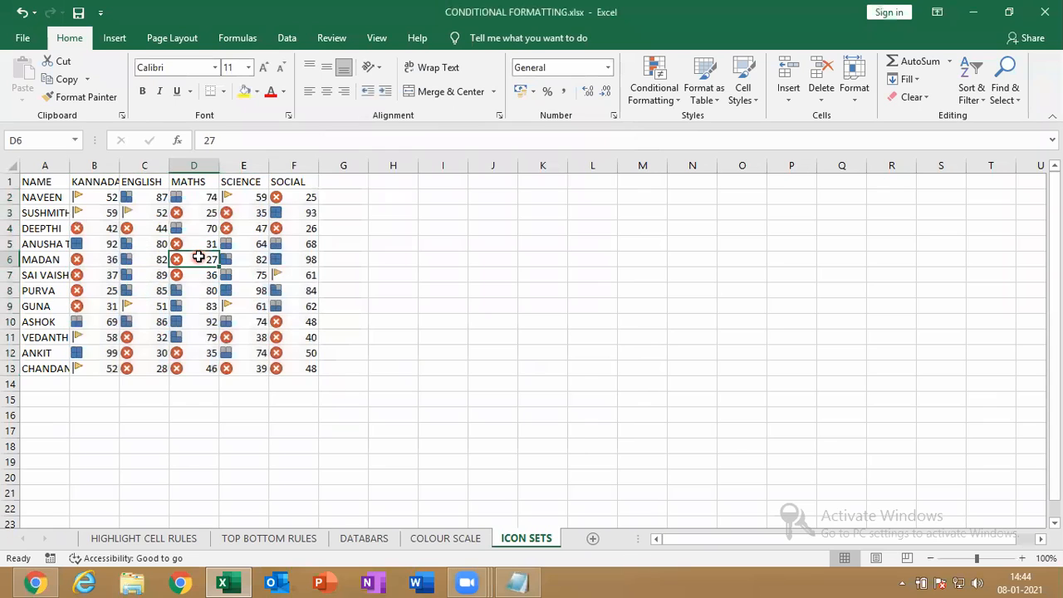
key(ctrl+a)
key(ctrl+c)
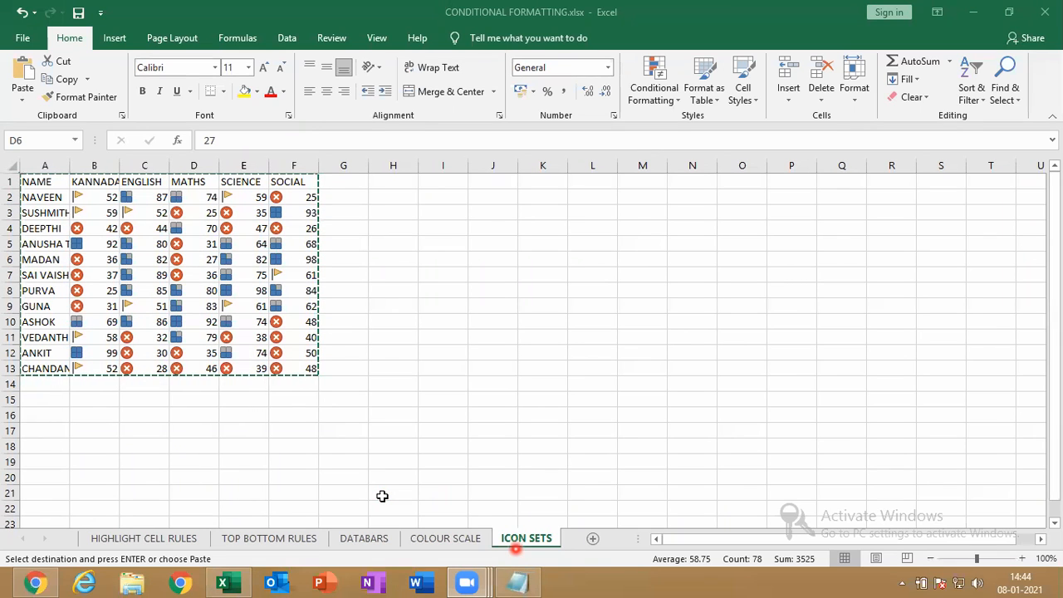
Paste the marks table back over itself and cancel the pending copy
key(XF86MonBrightnessUp)
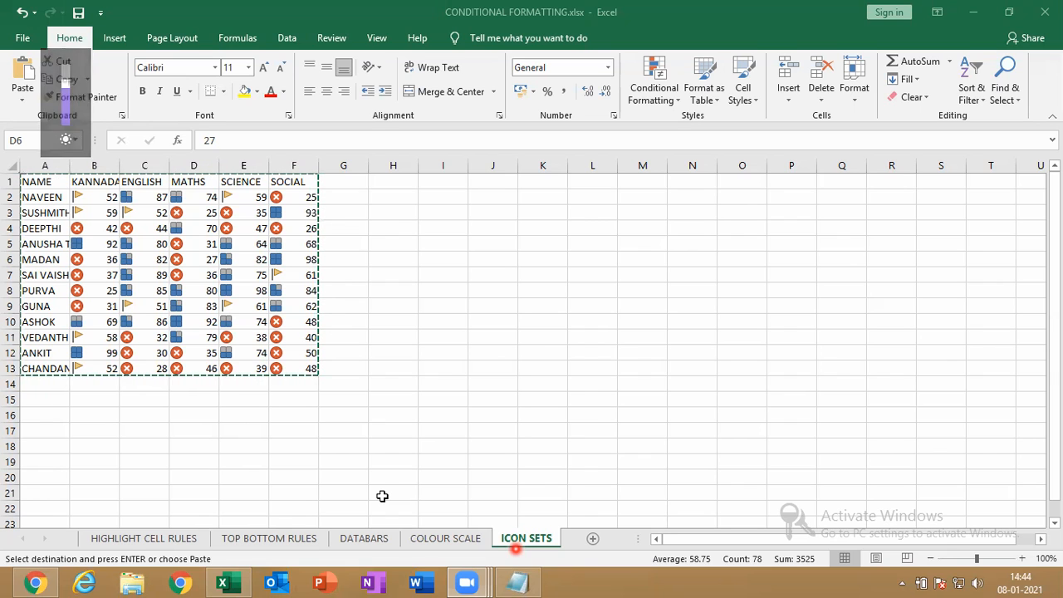
key(ctrl+a)
key(ctrl+v)
click(406, 365)
key(Escape)
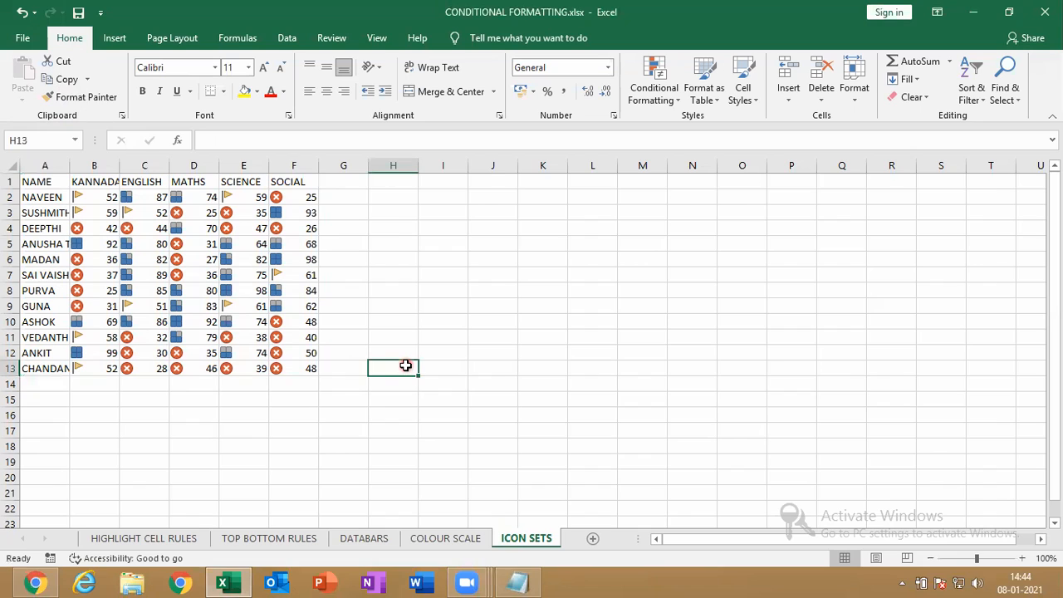
Insert a new blank worksheet and move ICON SETS ahead of it
key(shift+F11)
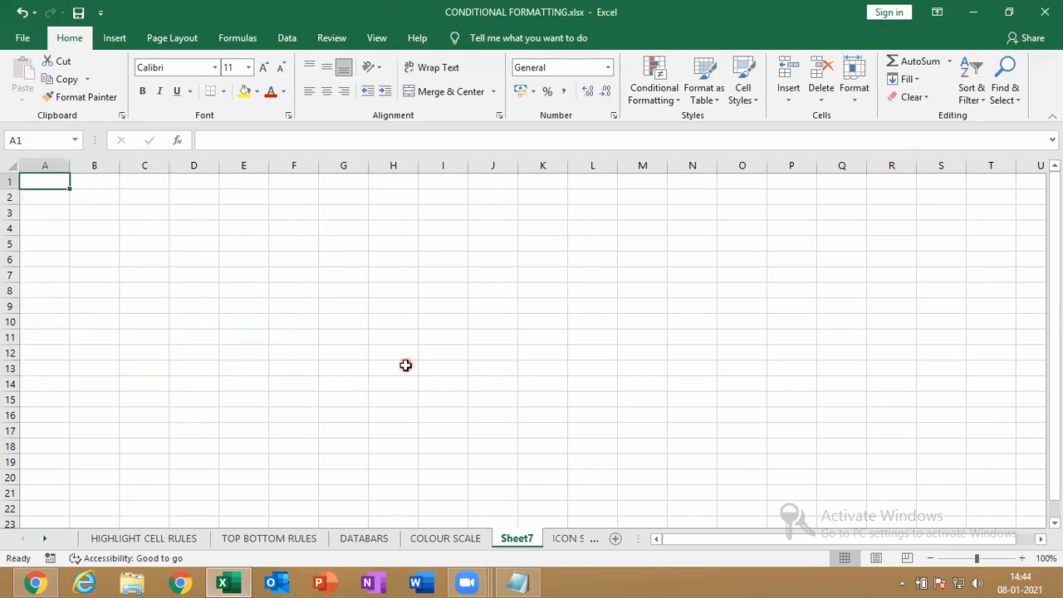
click(520, 537)
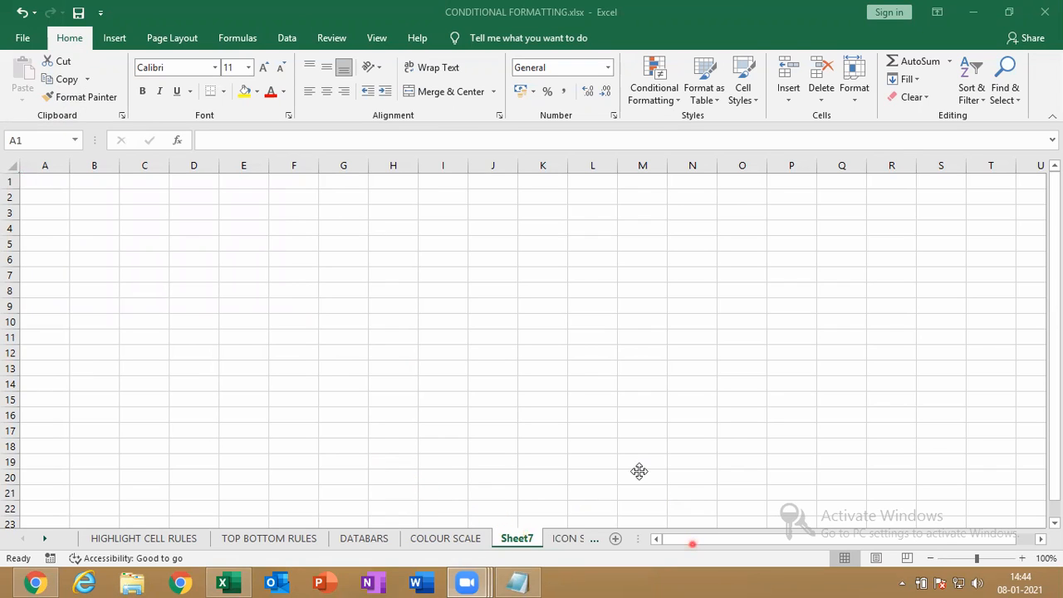
click(525, 540)
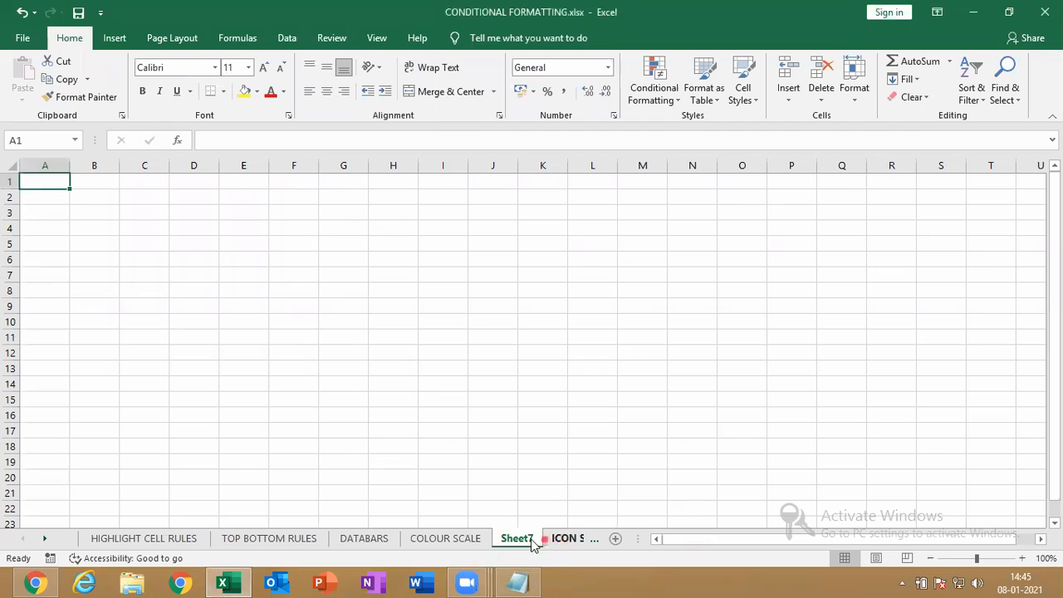
click(565, 538)
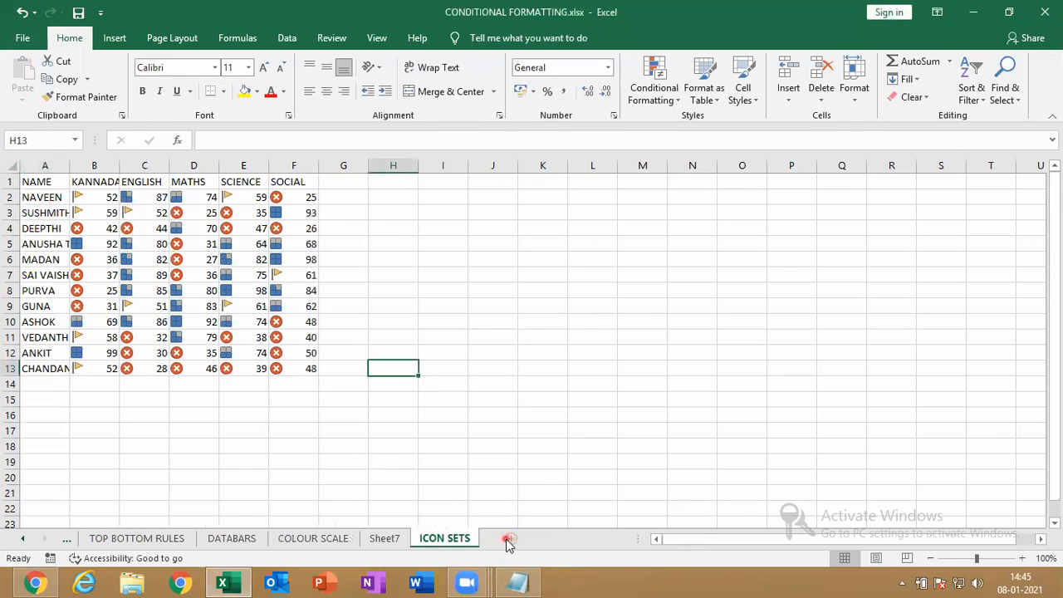
click(402, 540)
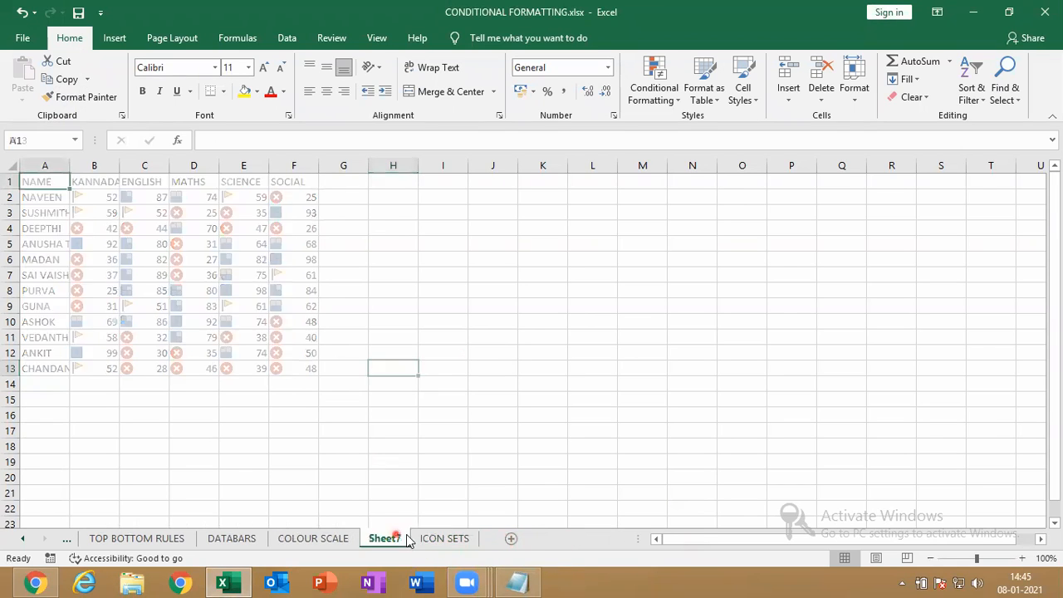
drag(459, 540, 392, 540)
click(444, 540)
Rename the new sheet FORMULA
right_click(443, 539)
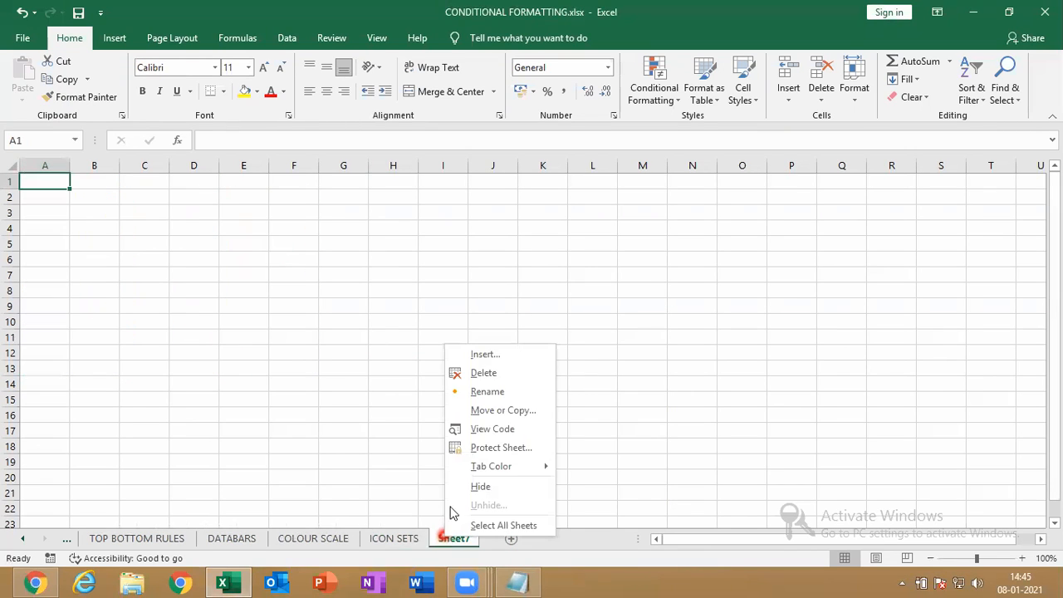
click(496, 389)
text(FORMULA)
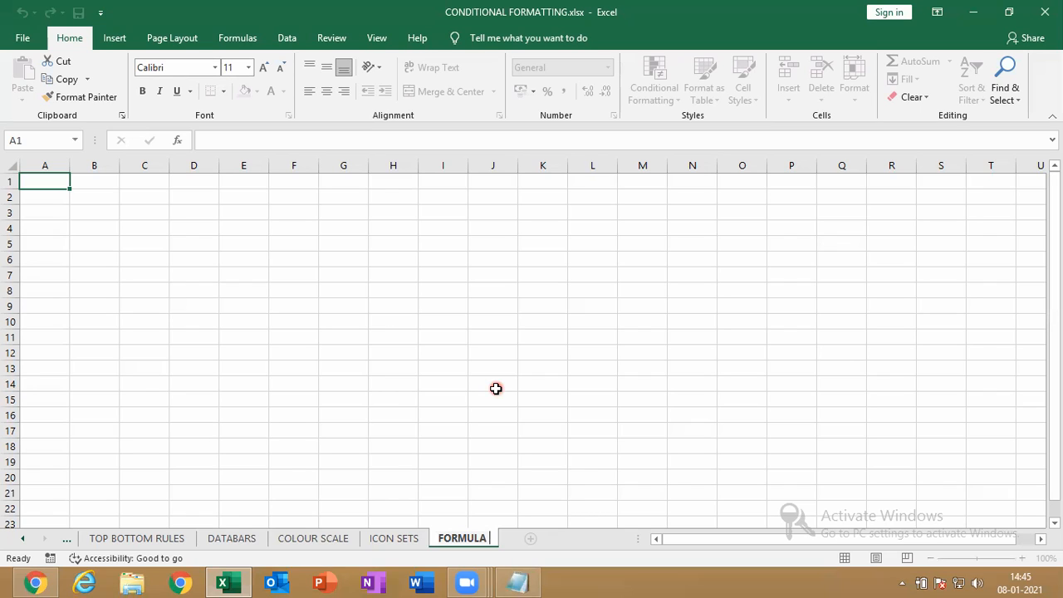
key(Return)
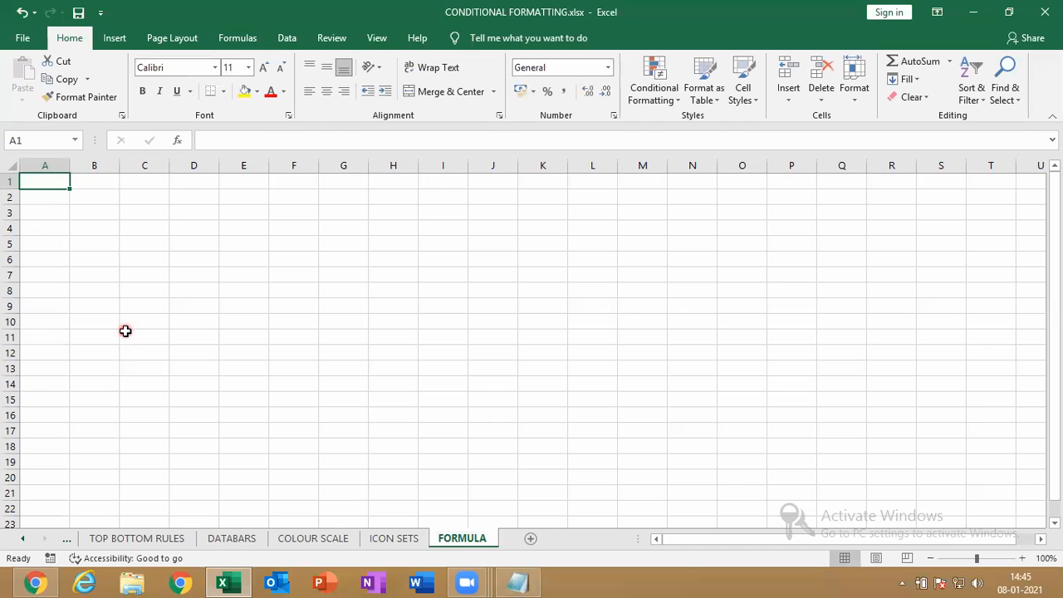
Copy the ICON SETS marks table and paste it onto FORMULA as values only
click(374, 540)
click(179, 292)
key(ctrl+a)
key(ctrl+c)
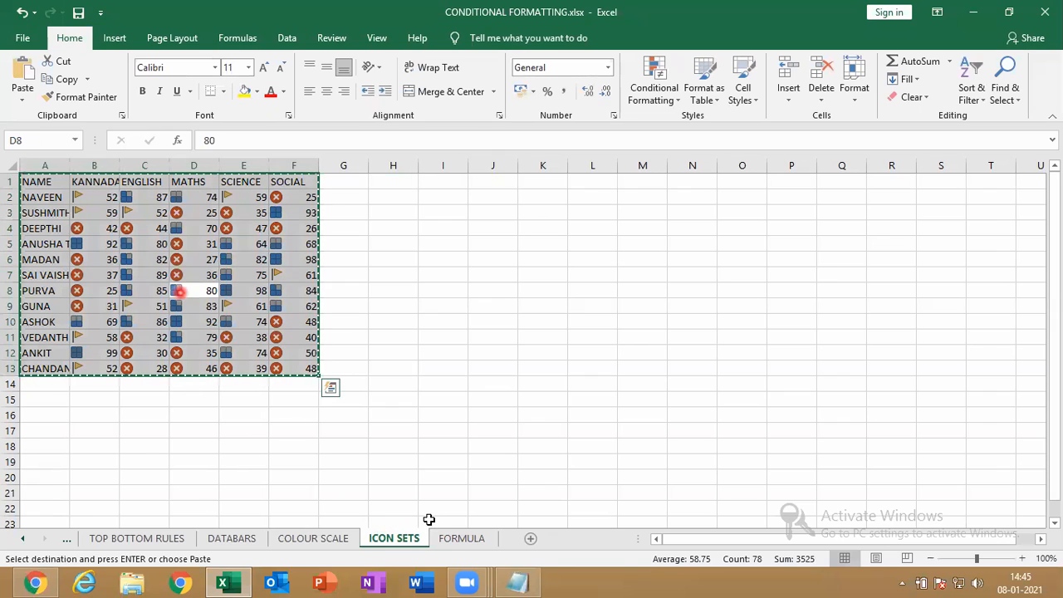
click(445, 542)
key(ctrl+v)
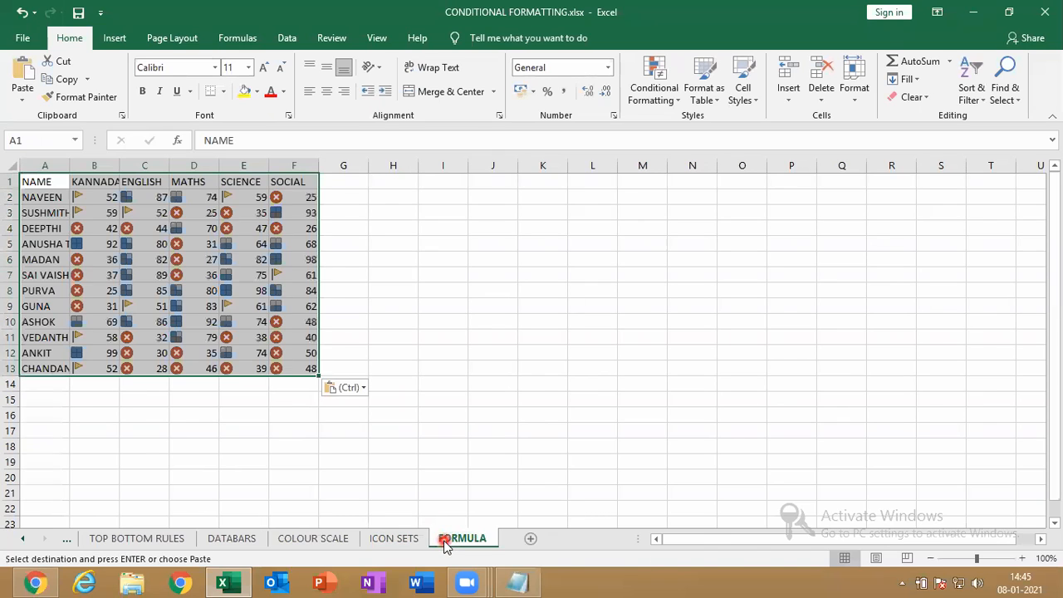
click(344, 387)
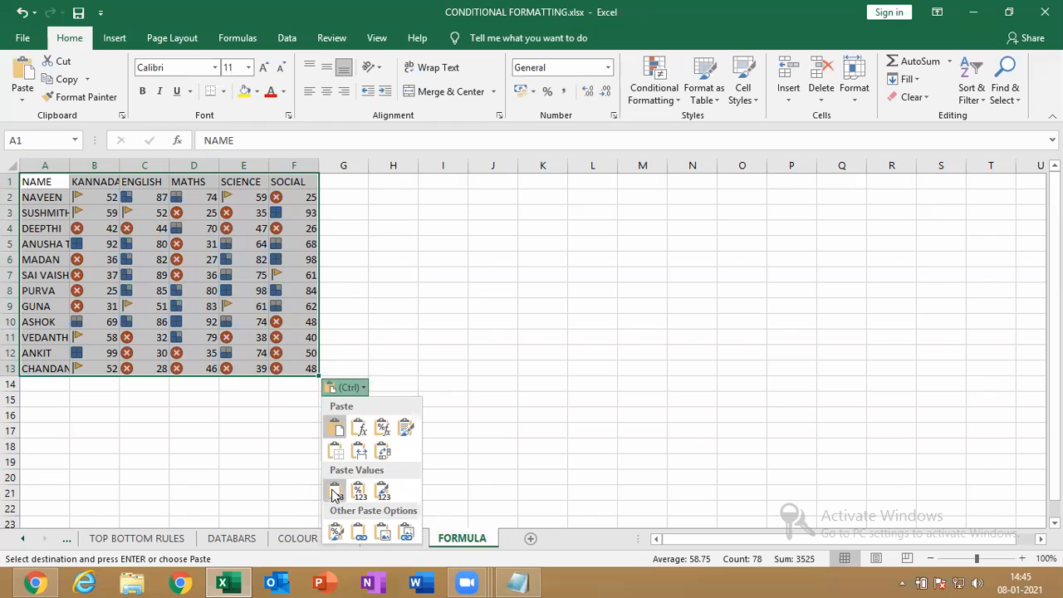
click(334, 490)
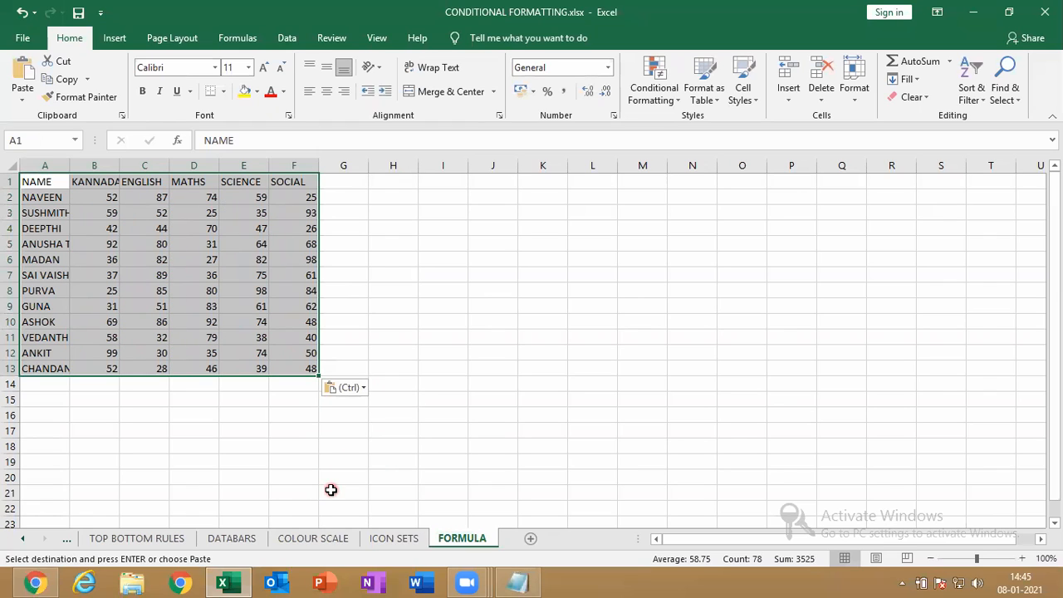
Move the pasted table down so it starts at B7
drag(108, 197, 281, 369)
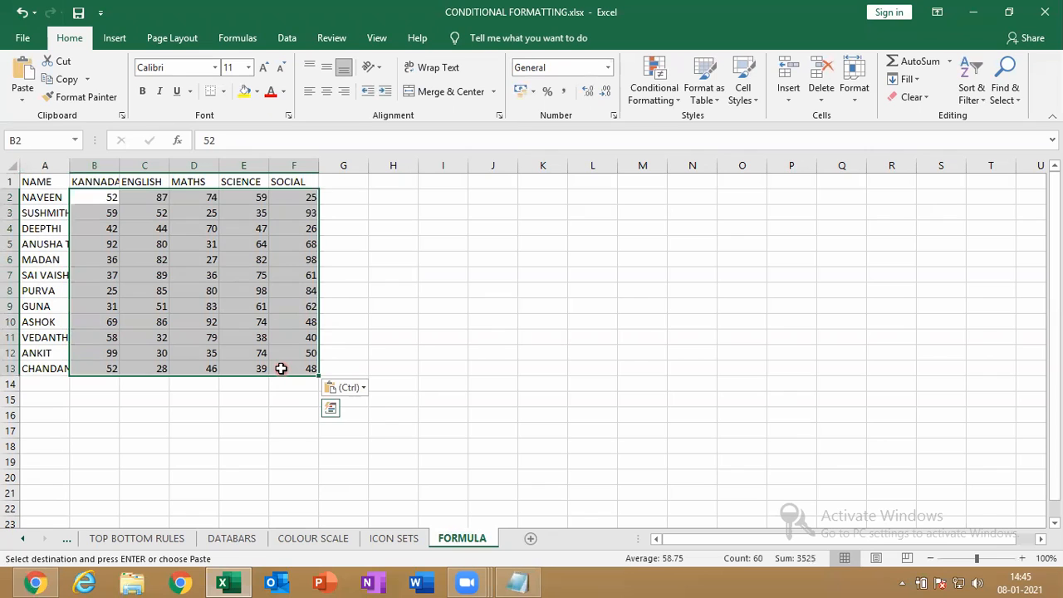
drag(36, 179, 304, 371)
drag(395, 461, 361, 463)
Begin typing labels in B3 and B4, undoing an accidental entry in B9
click(84, 211)
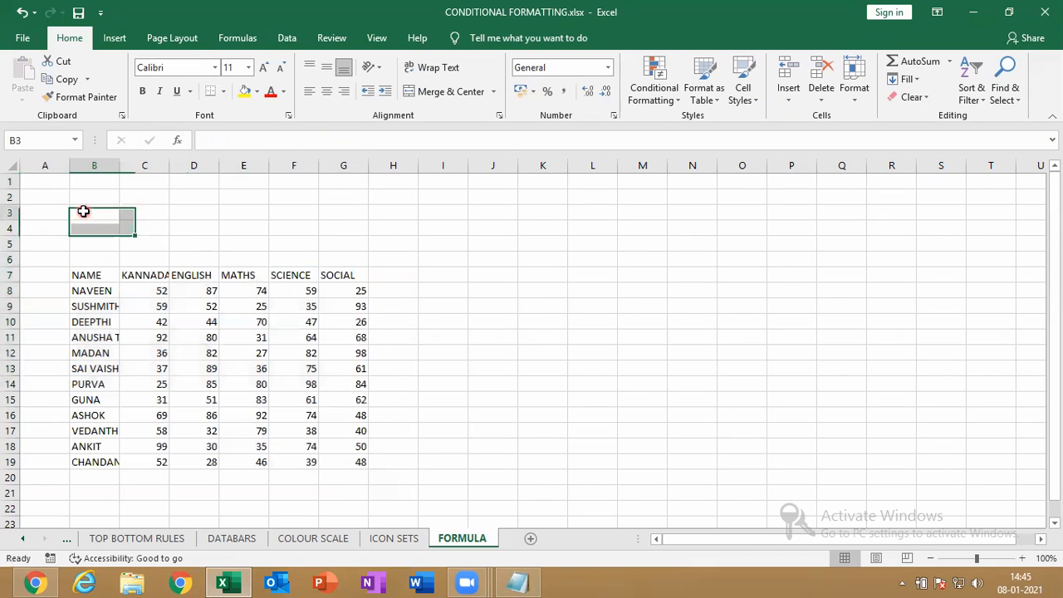
text(M)
click(84, 213)
text(N)
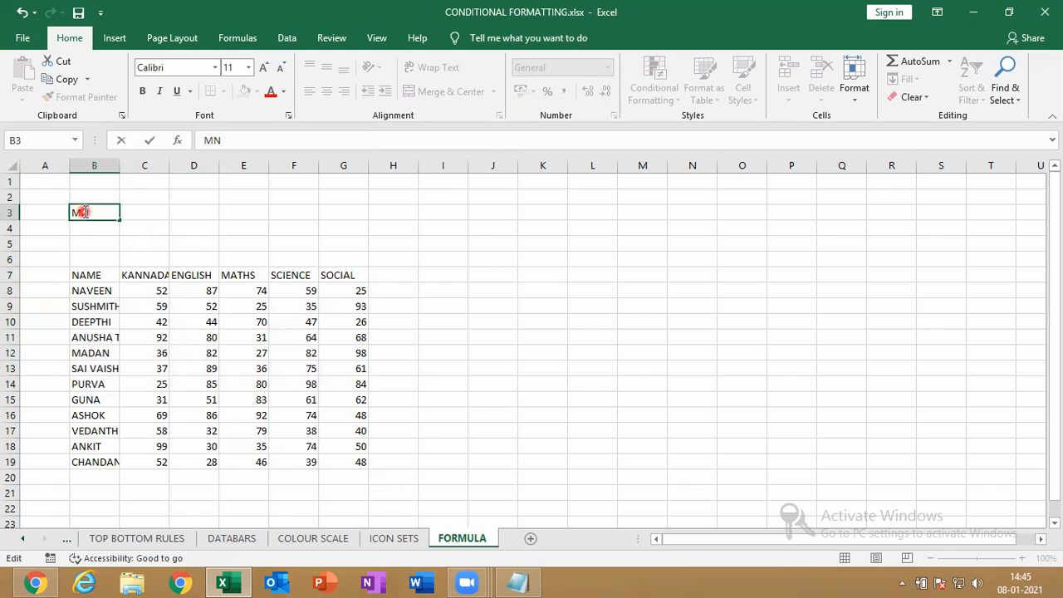
key(Return)
text(MN)
click(116, 306)
text(X)
key(Return)
key(ctrl+z)
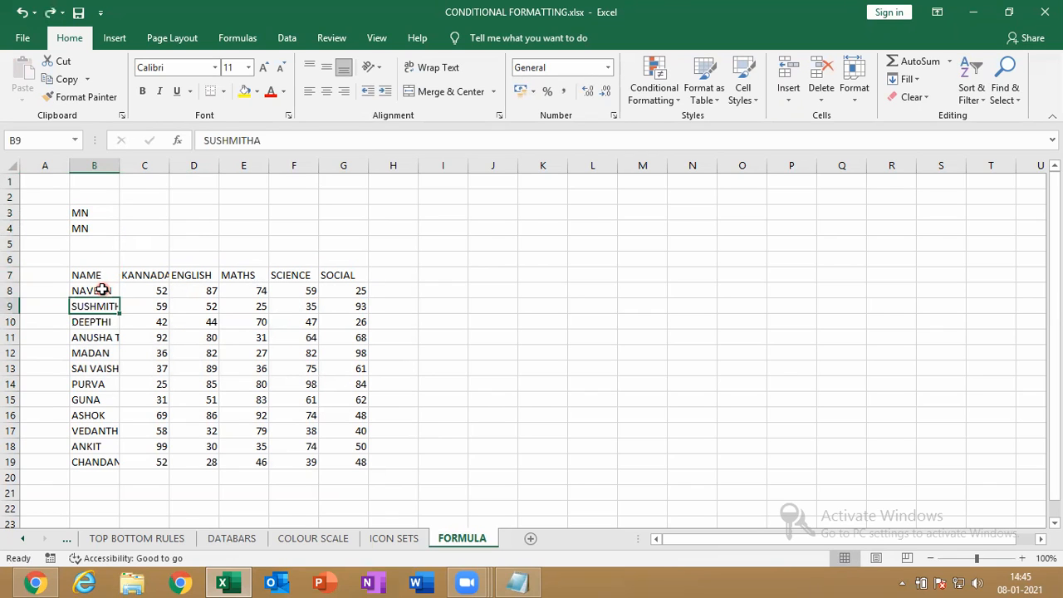
Label B4 as MAX and correct B3 to MIN
click(91, 230)
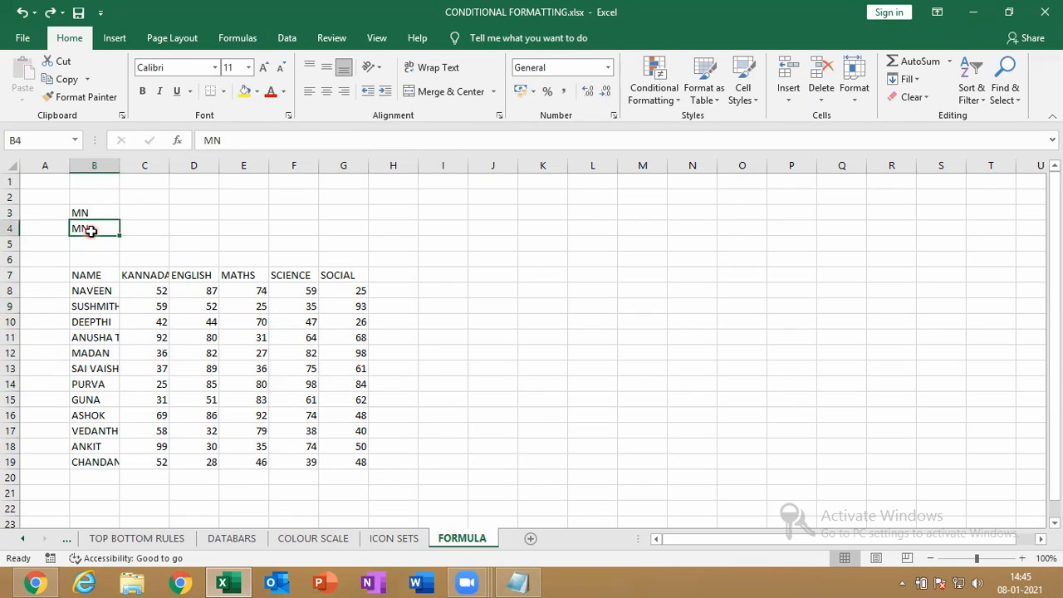
text(MAX)
key(Return)
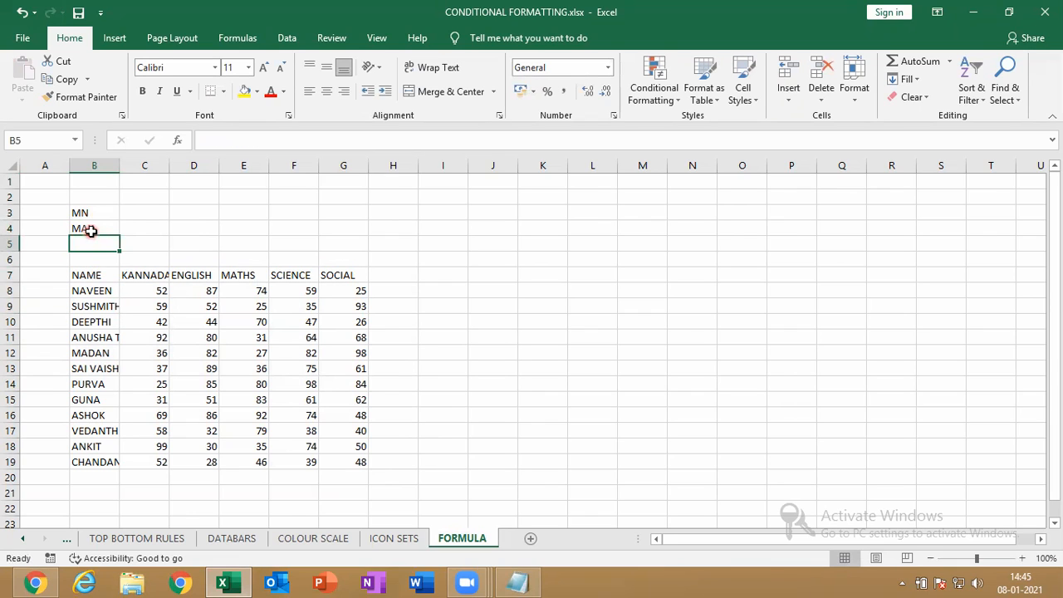
click(96, 216)
text(MIN)
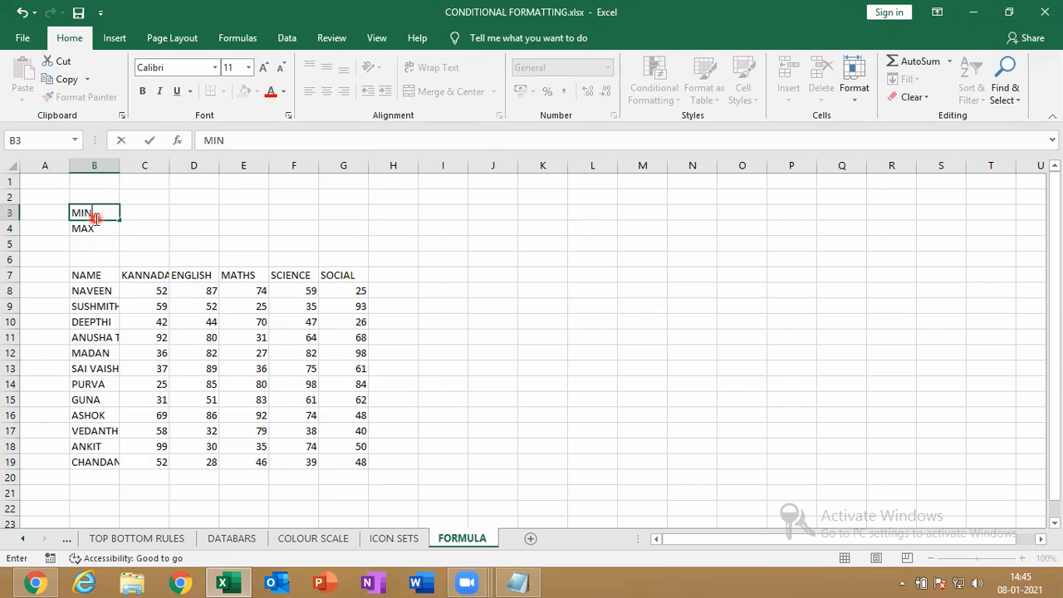
key(Return)
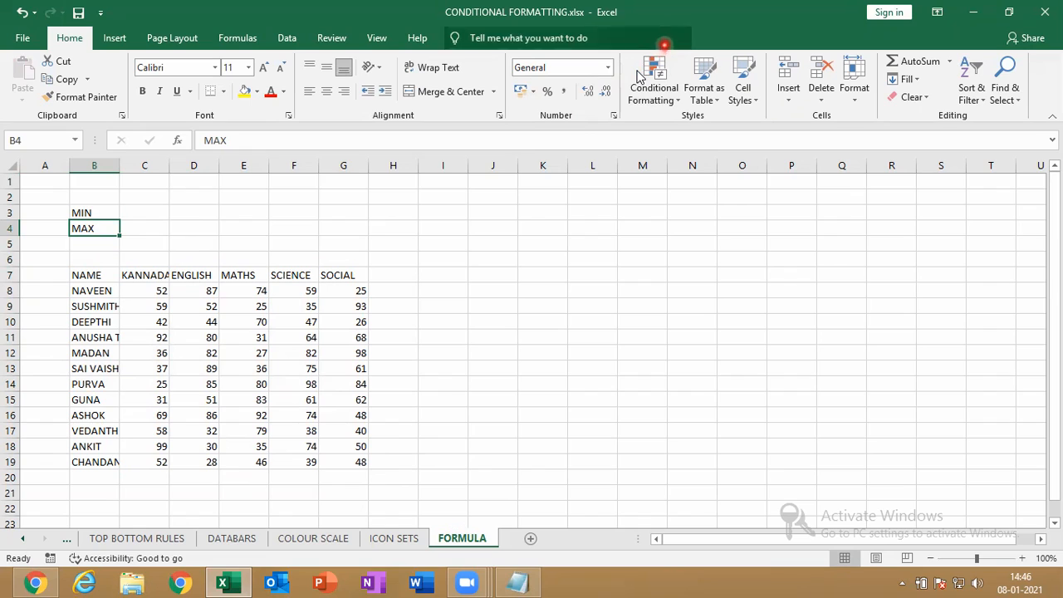
Enter 35 in C3 and 85 in C4, then select the scores C8:G19
click(668, 39)
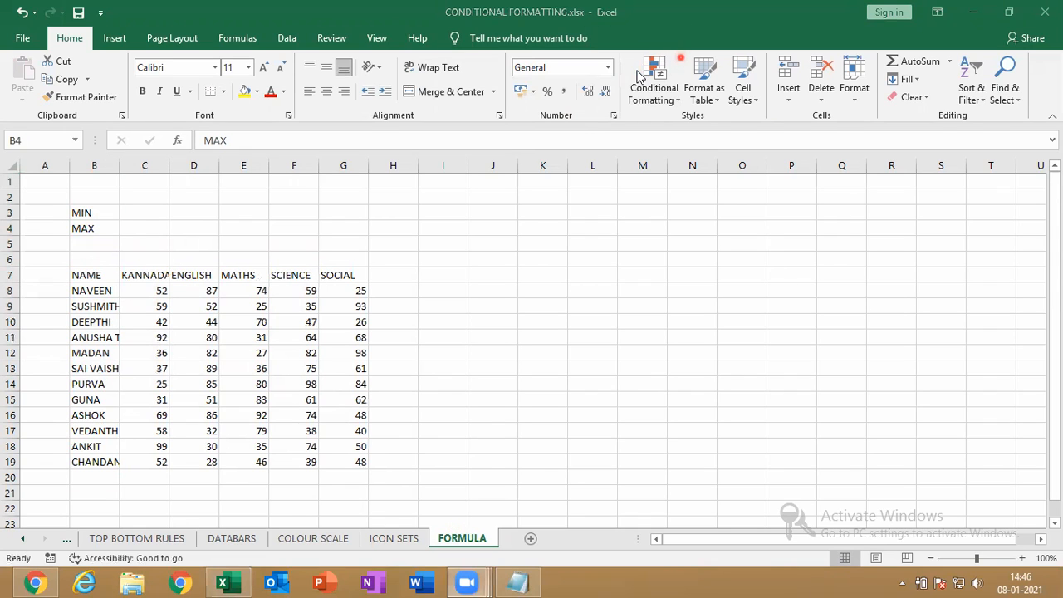
click(150, 213)
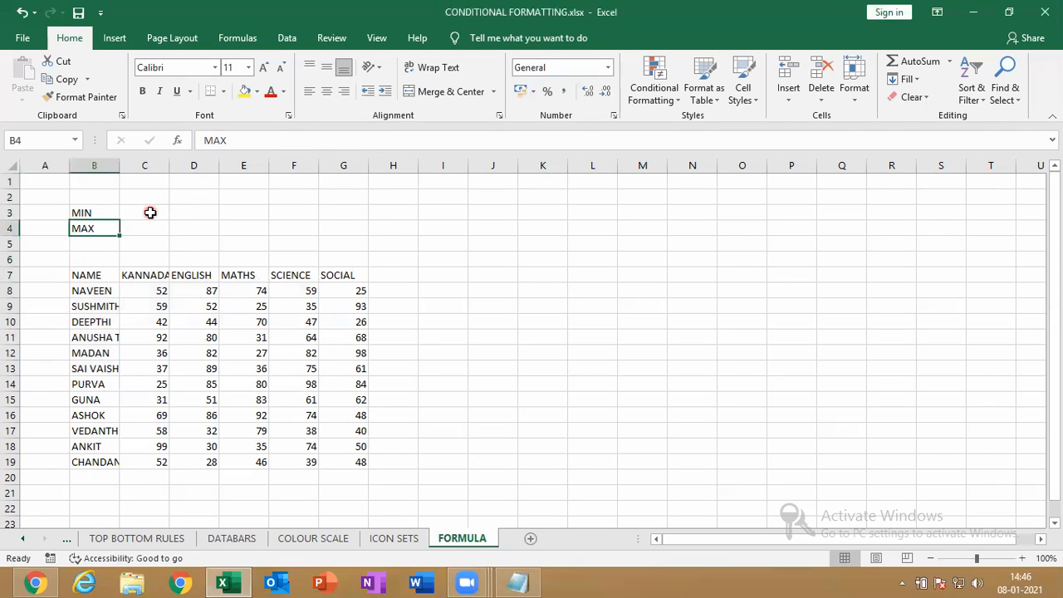
click(150, 212)
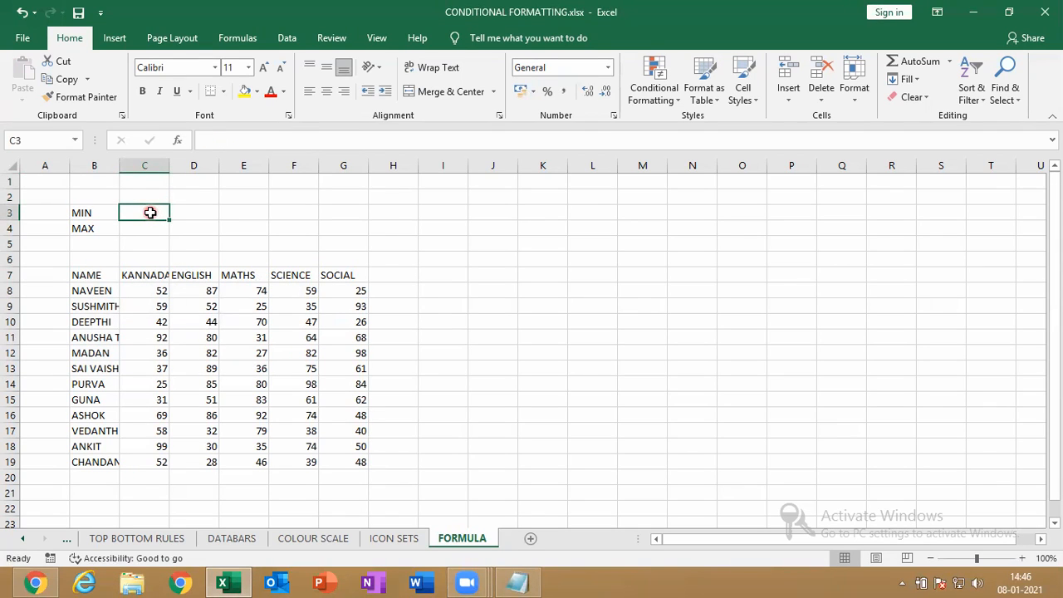
text(35)
key(Return)
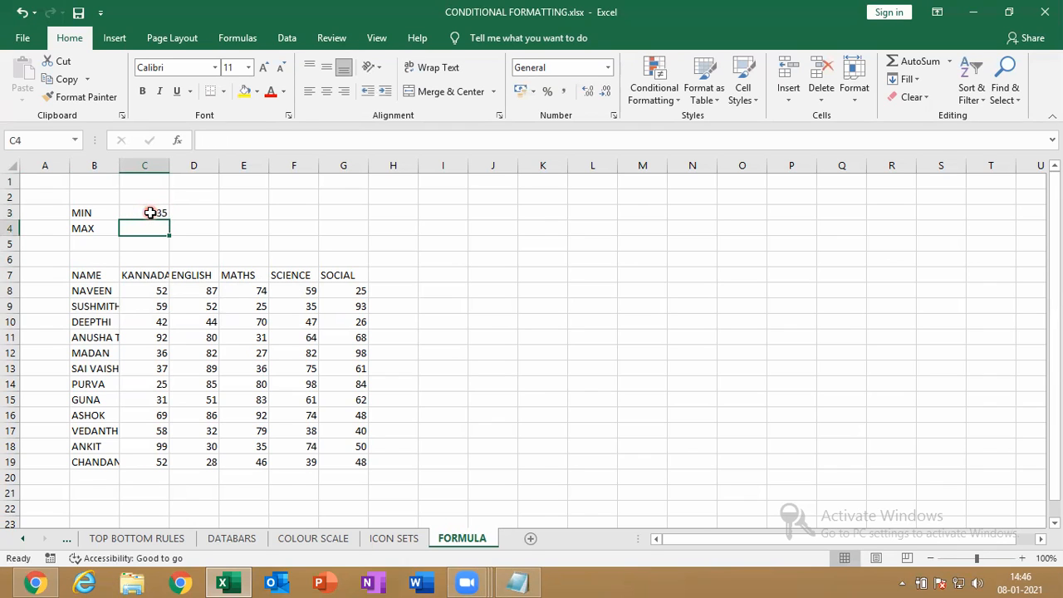
text(85)
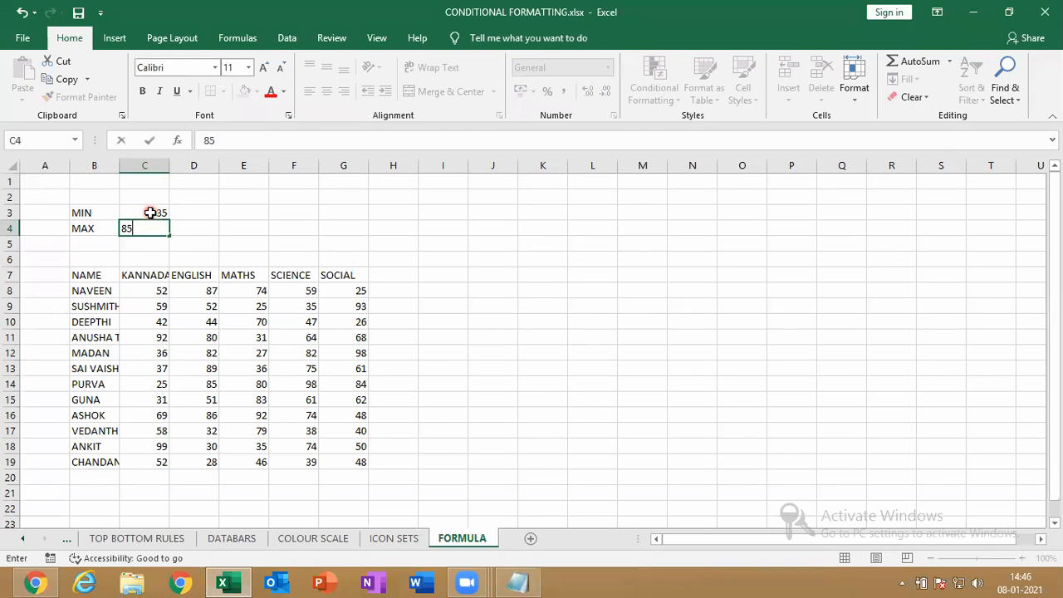
key(Return)
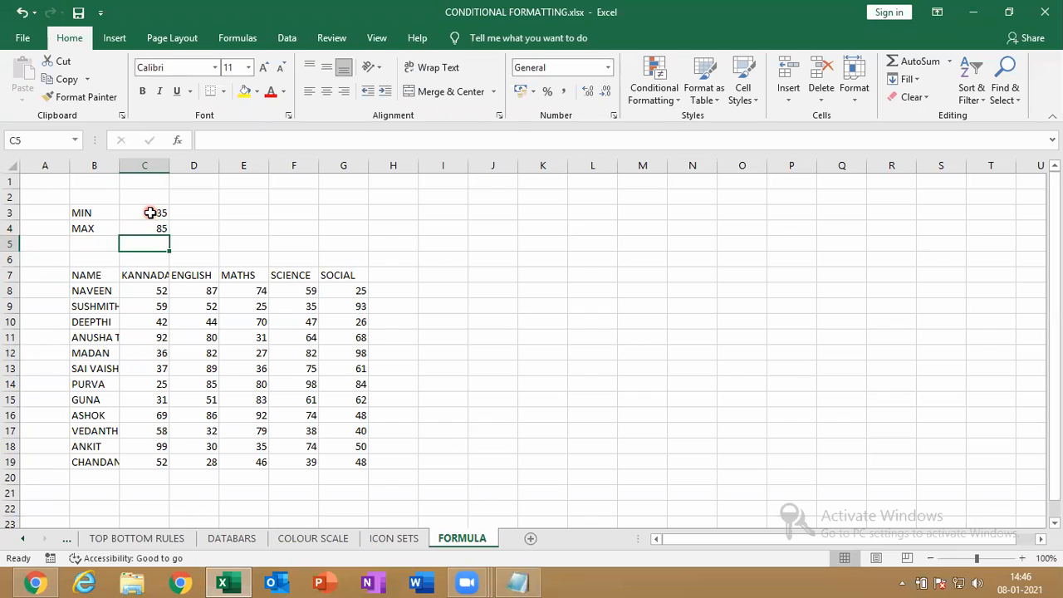
click(147, 292)
drag(147, 292, 347, 459)
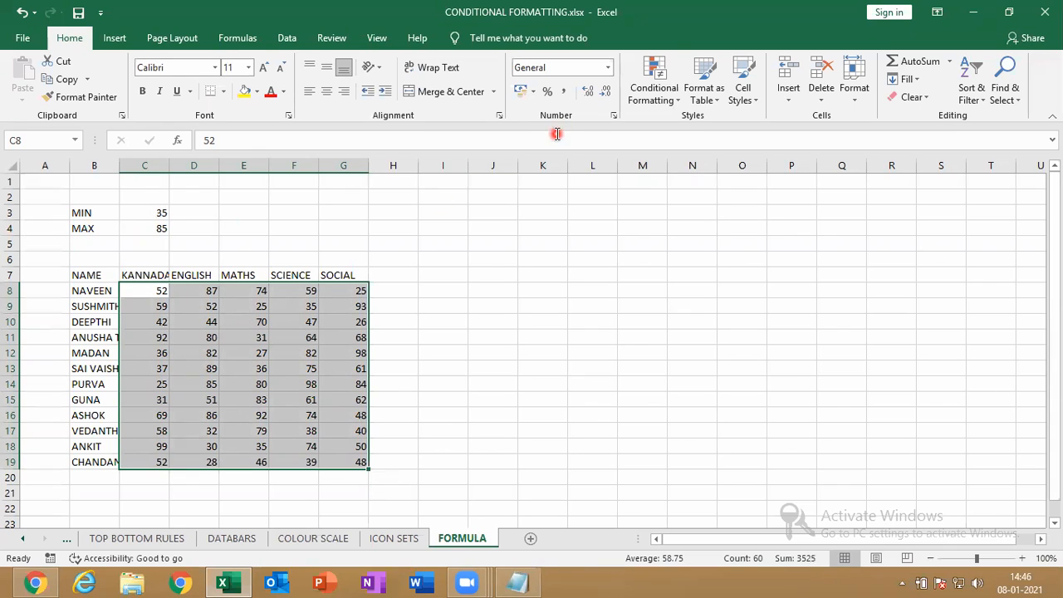
Create a new conditional formatting rule for C8:G19 using the formula-based rule type
click(655, 94)
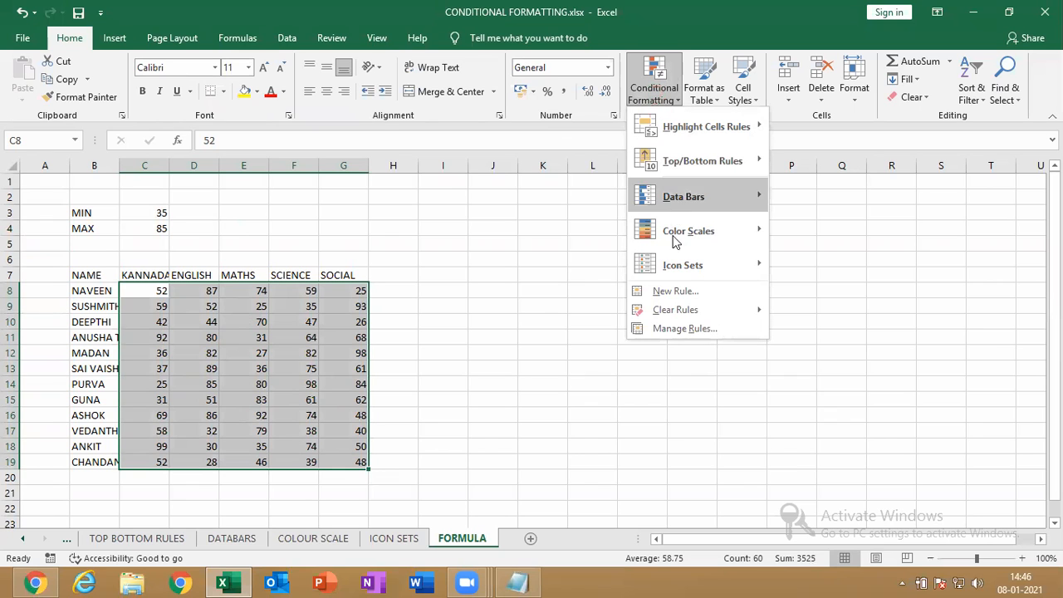
click(668, 290)
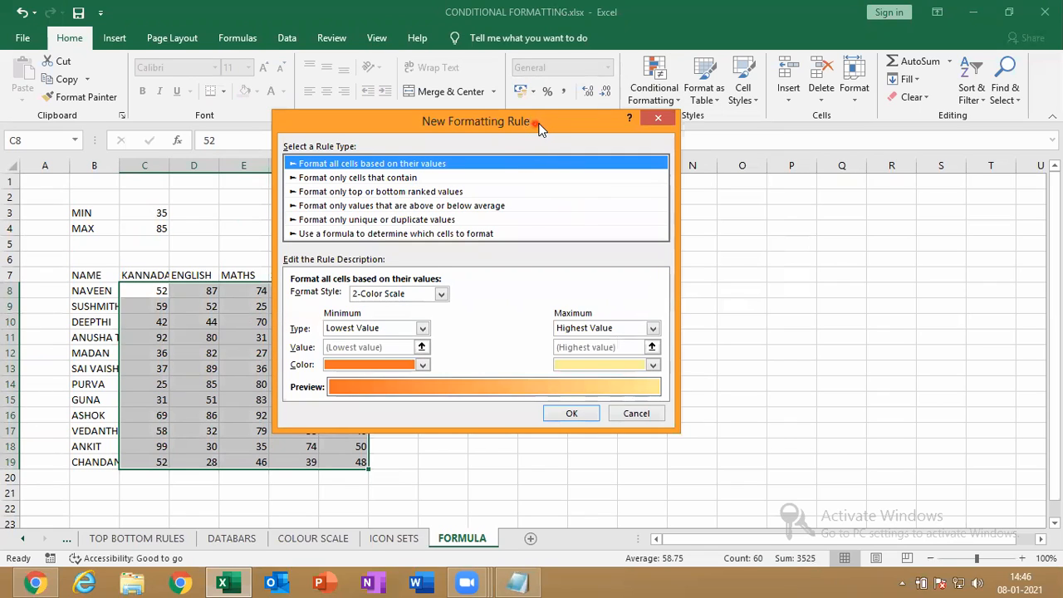
drag(538, 129, 653, 100)
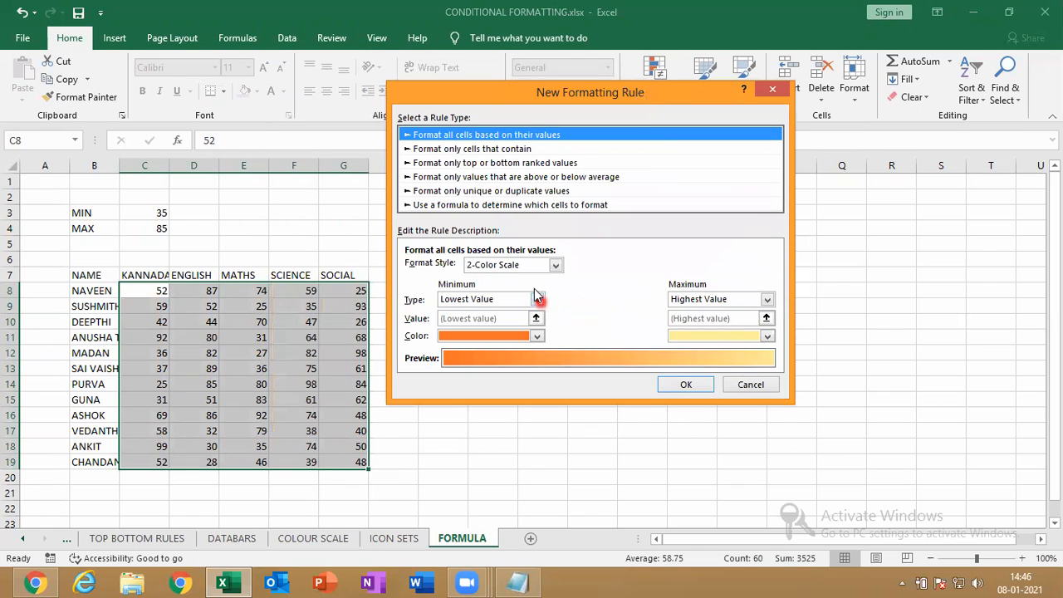
click(440, 206)
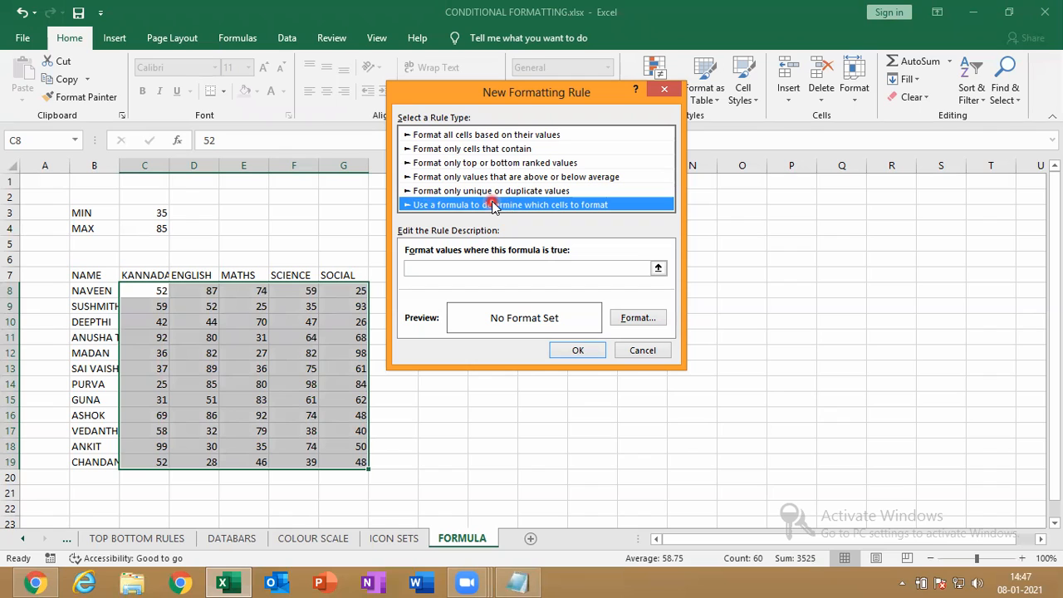
Enter the rule formula =C8>$C$4, making the C8 reference relative and comparing against C4
click(491, 267)
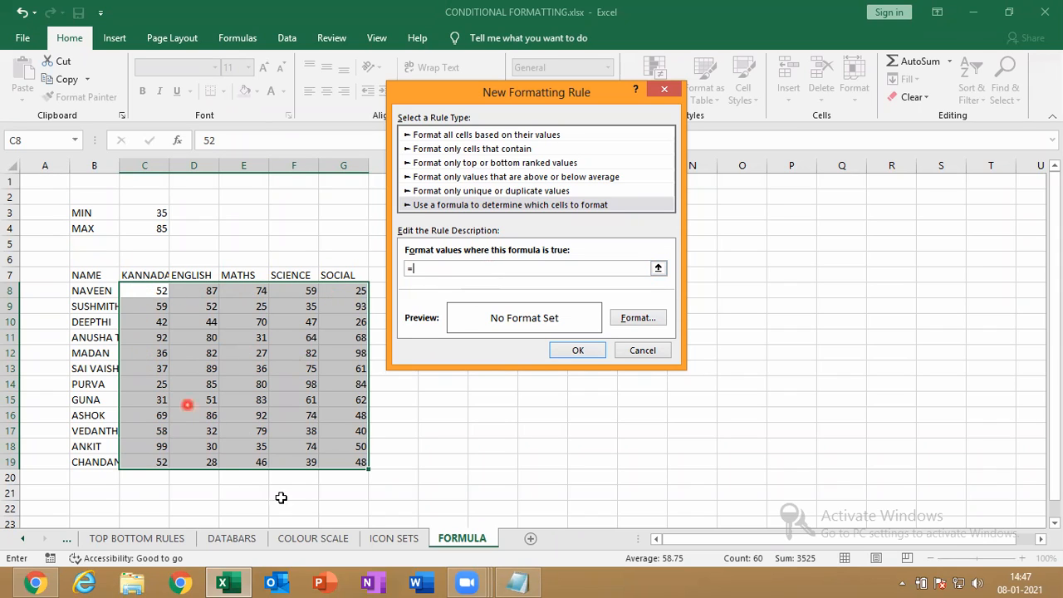
click(155, 293)
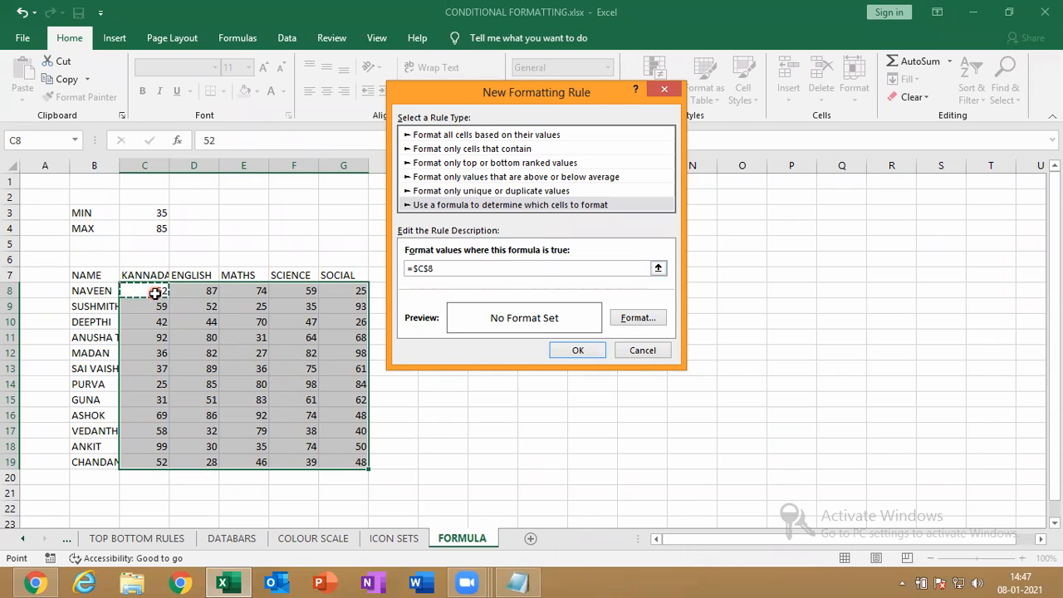
click(421, 270)
key(BackSpace)
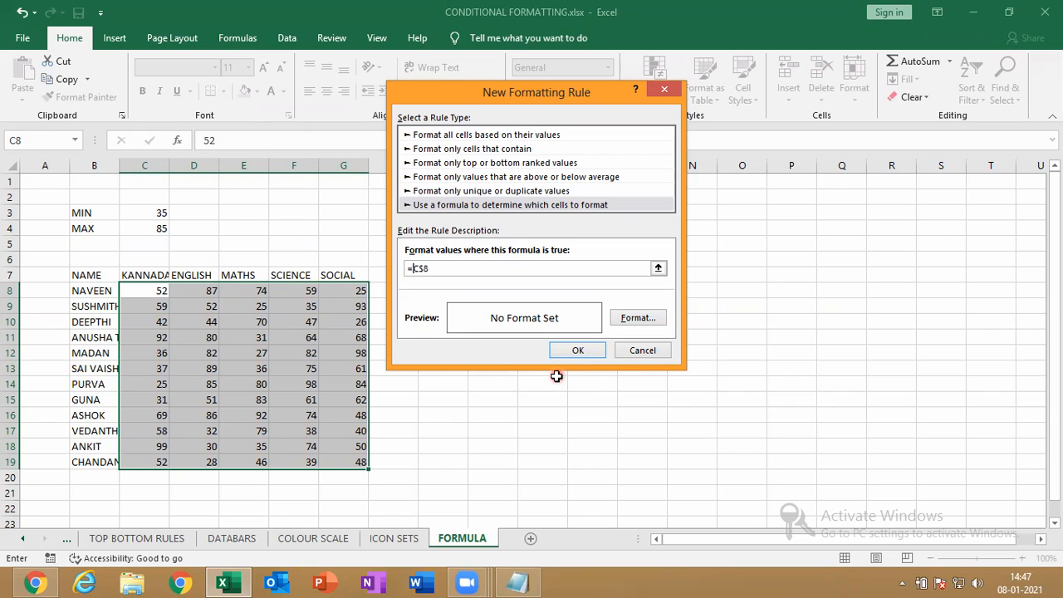
click(425, 270)
key(BackSpace)
click(430, 269)
text(>)
click(148, 229)
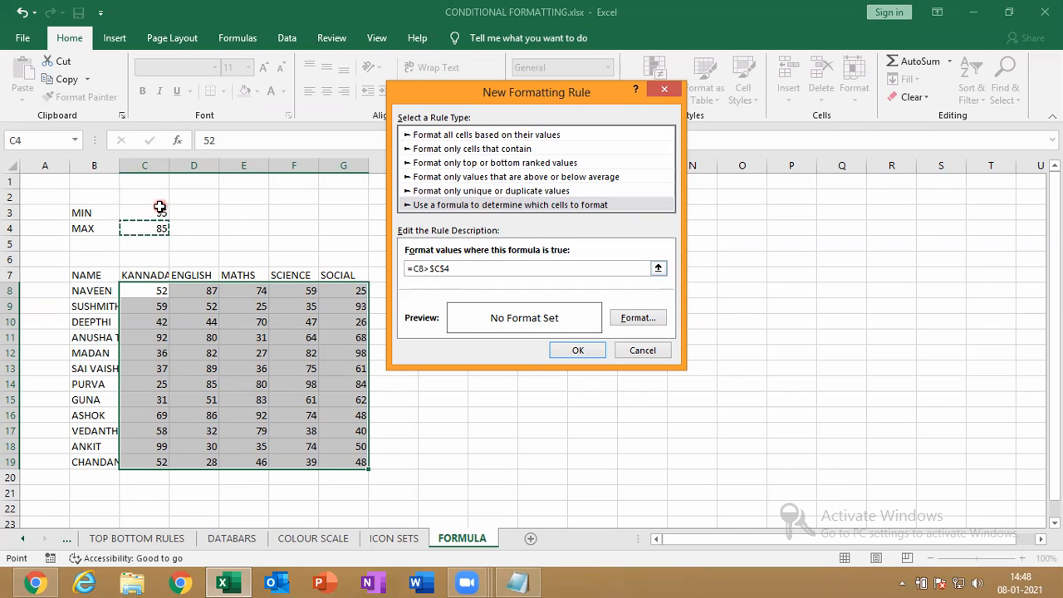
click(424, 283)
Give the rule a yellow fill so scores above 85 in C8:G19 are highlighted
click(433, 270)
click(639, 317)
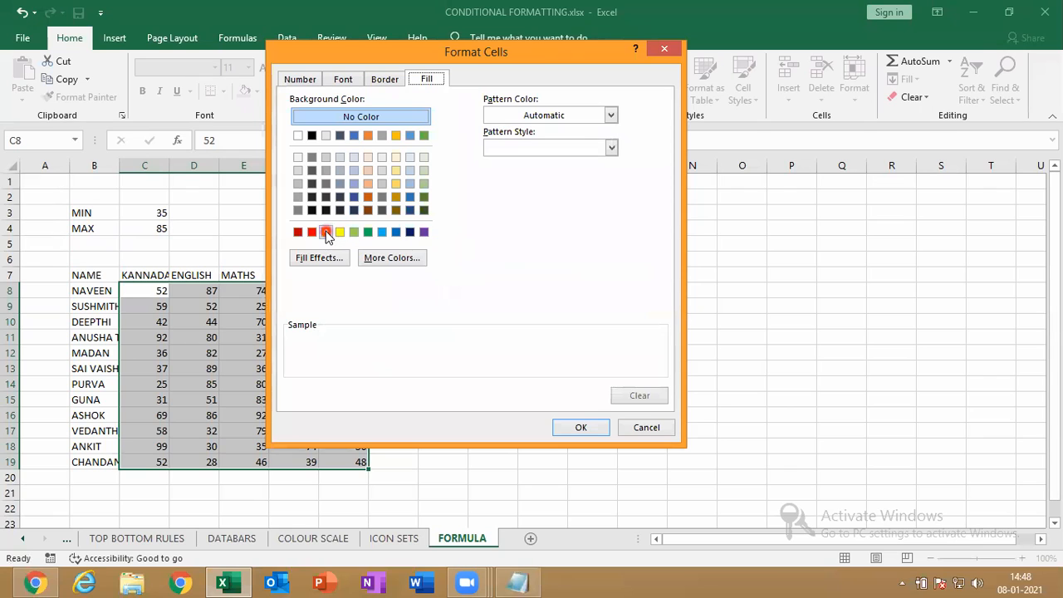
click(340, 231)
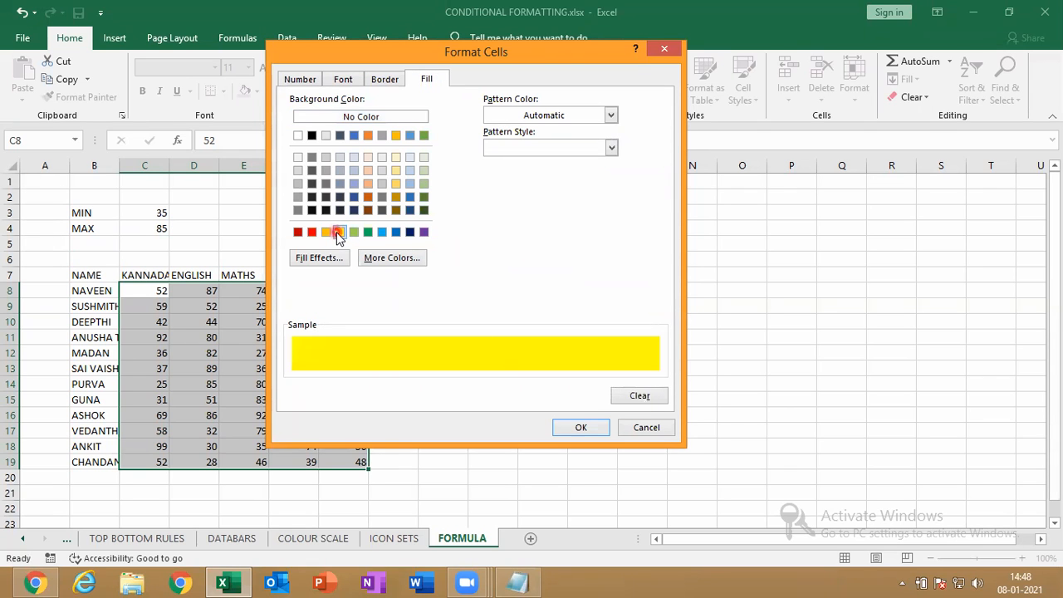
click(573, 425)
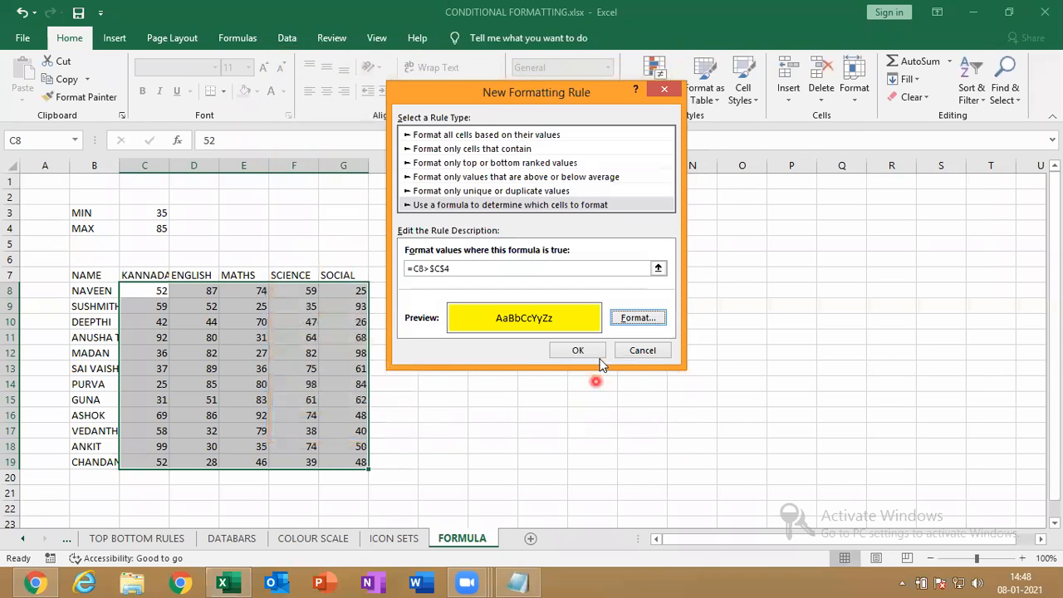
click(578, 350)
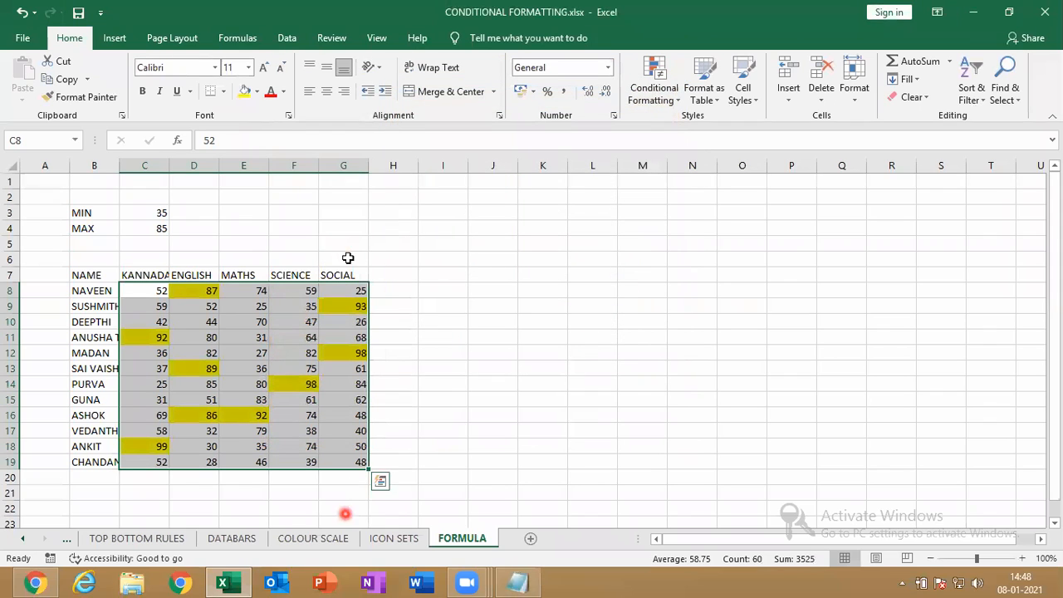
click(388, 62)
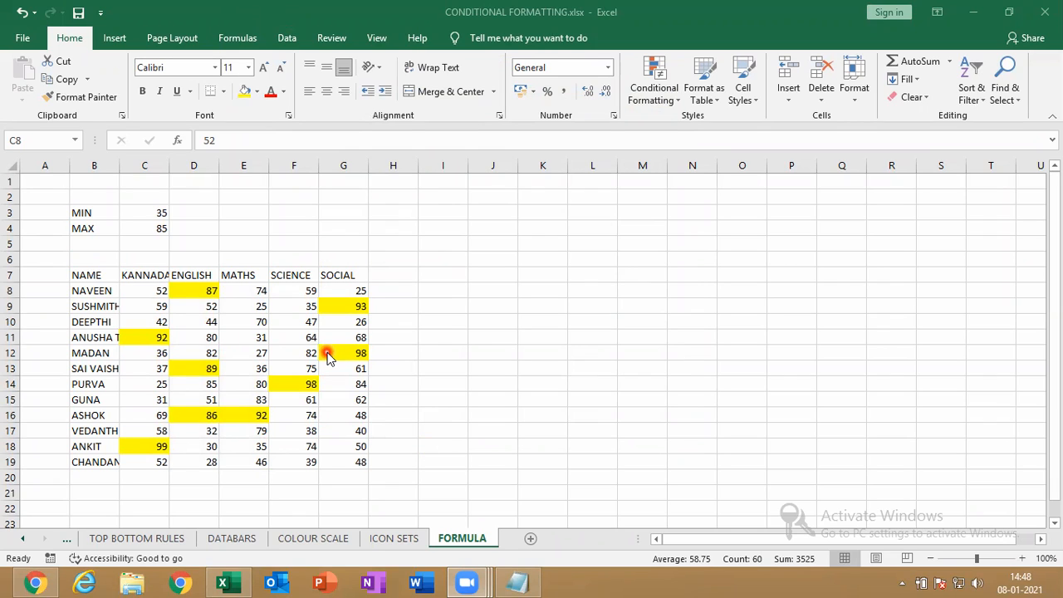
Undo the yellow conditional formatting and reselect the scores in C8:G19
click(320, 418)
key(ctrl+z)
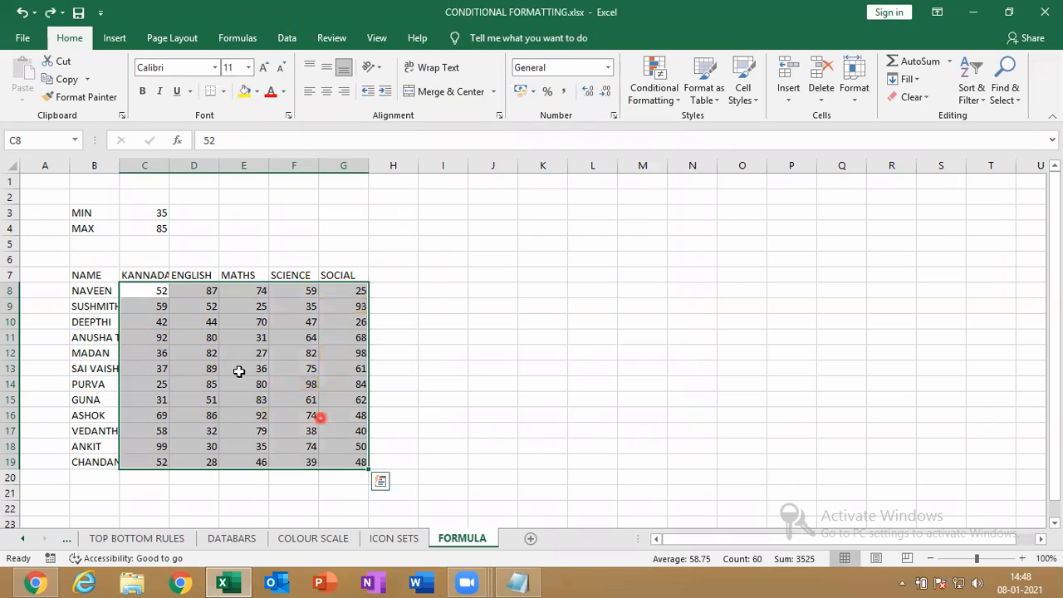
drag(390, 479, 125, 274)
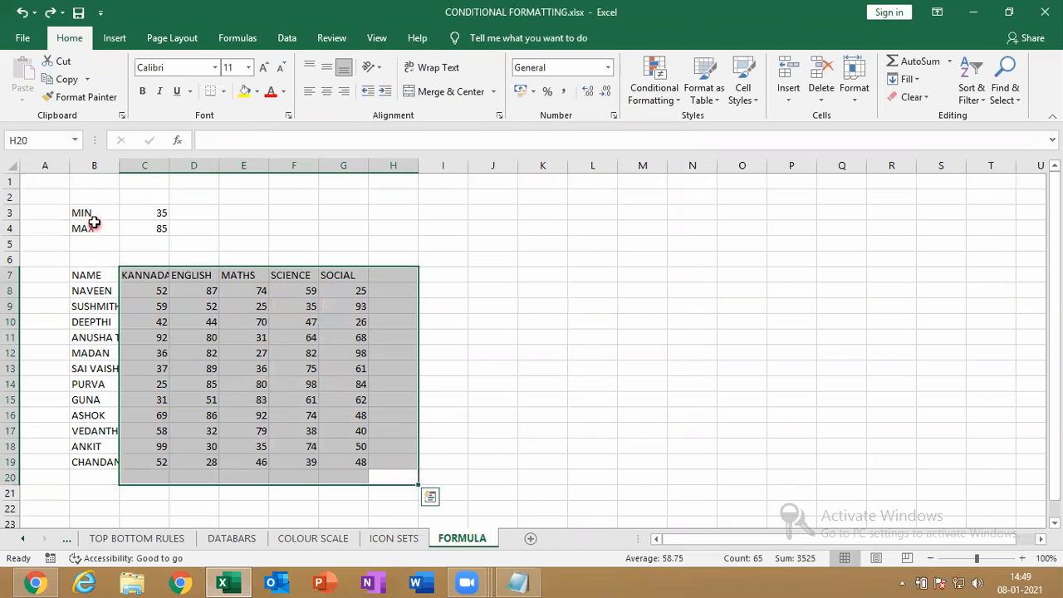
click(216, 320)
drag(158, 291, 349, 458)
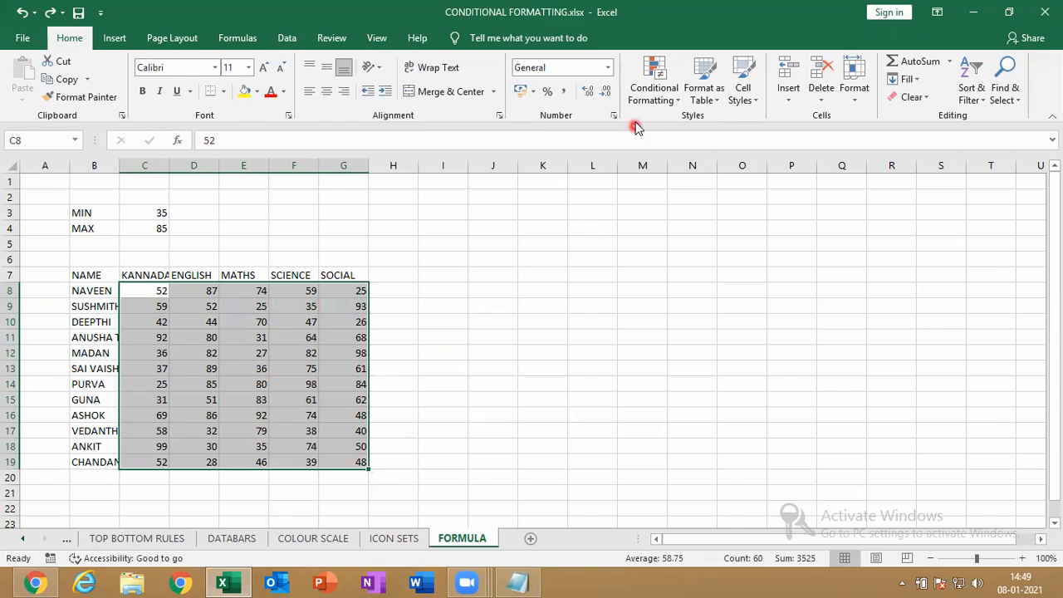
Start a new formula-based conditional formatting rule, placing its window beside the table
click(653, 90)
mouse_move(707, 132)
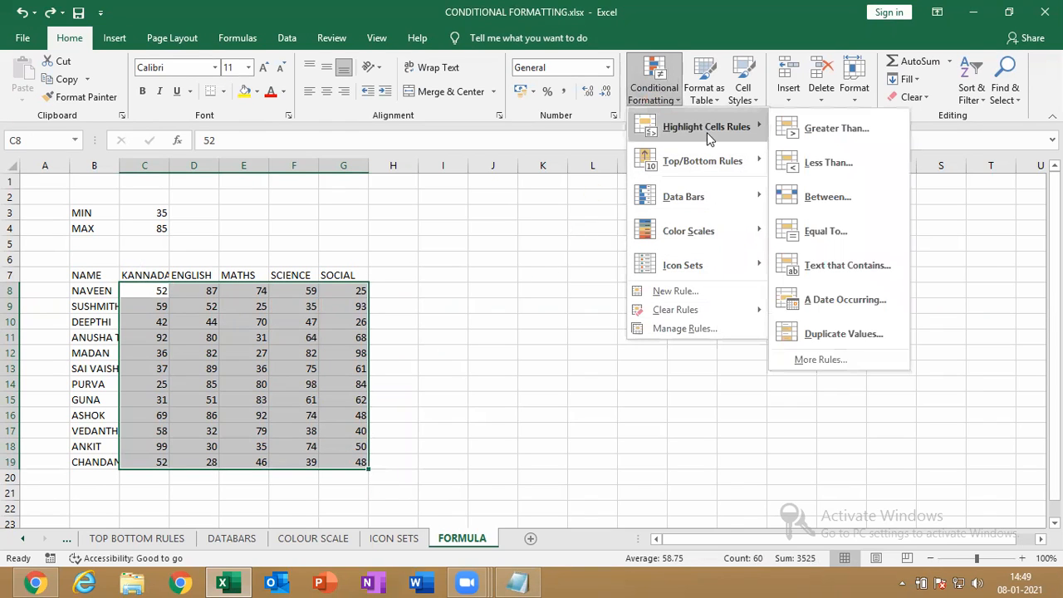
click(685, 290)
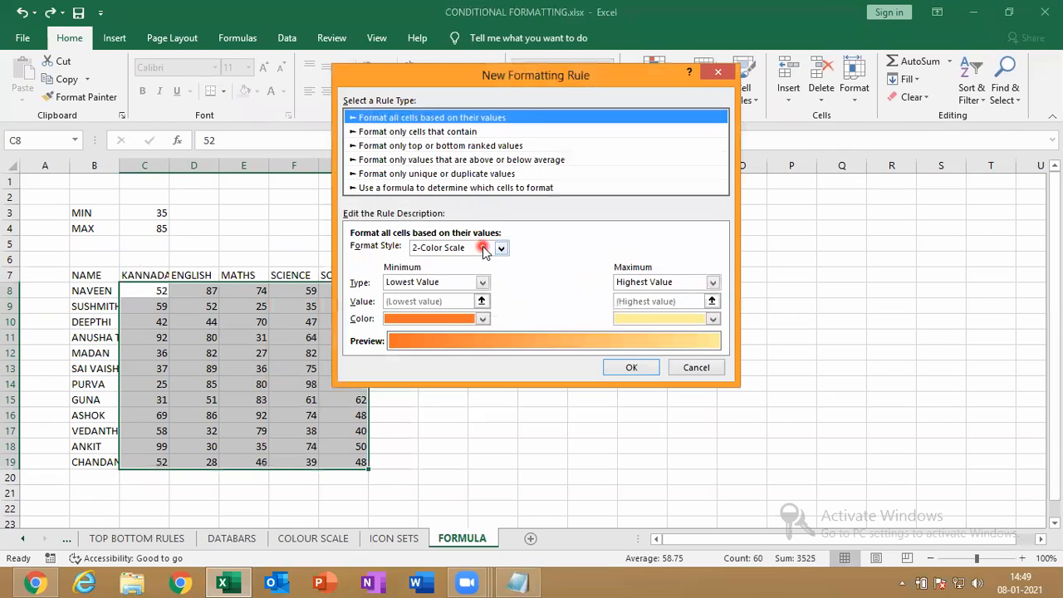
click(412, 189)
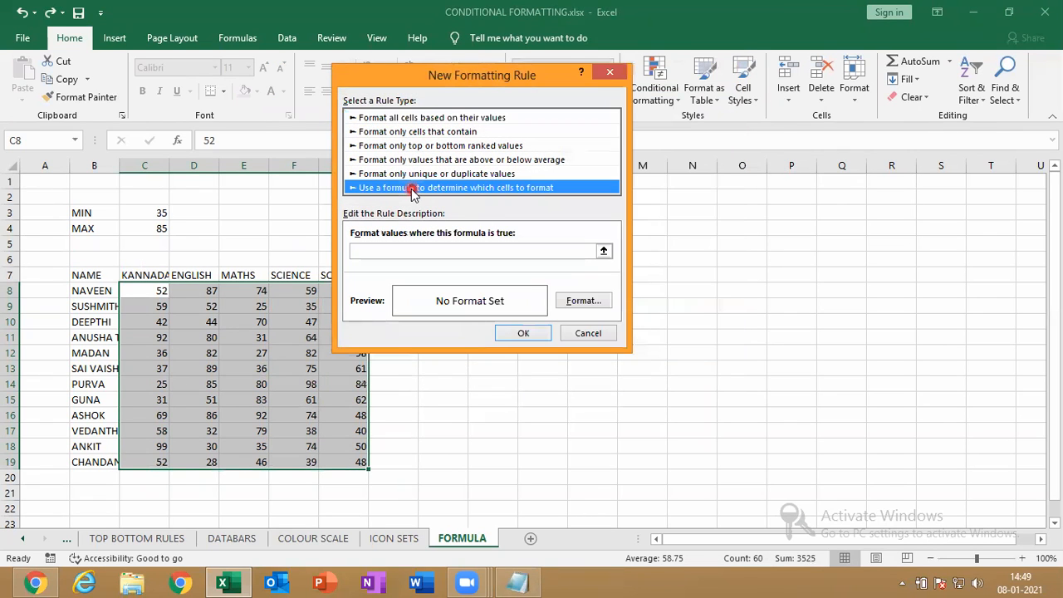
drag(504, 75, 620, 101)
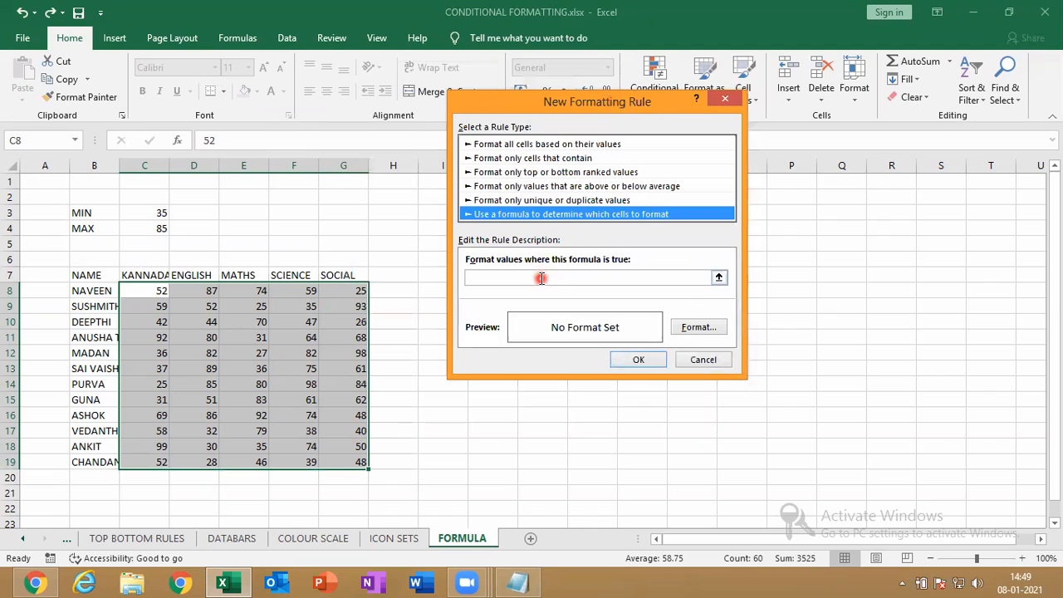
Enter the rule formula =C8>$C$4 with a fully relative C8 reference
click(541, 279)
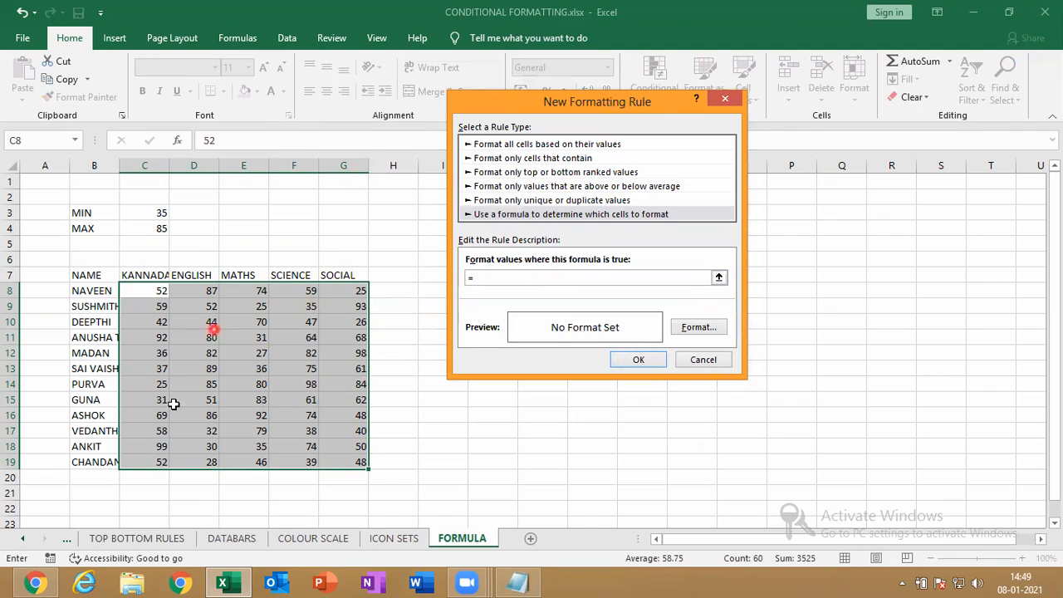
click(146, 290)
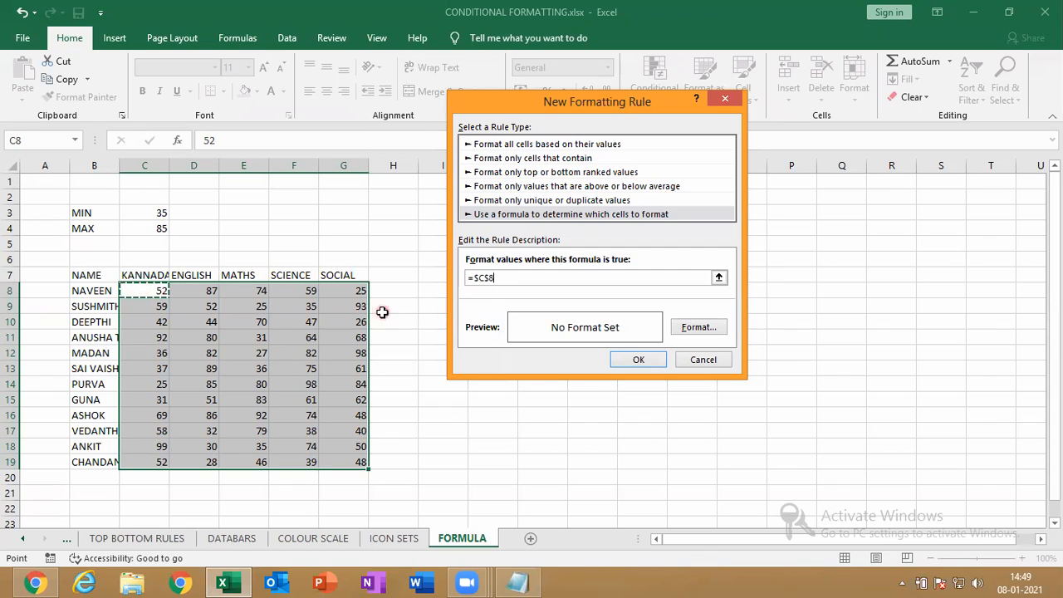
click(476, 279)
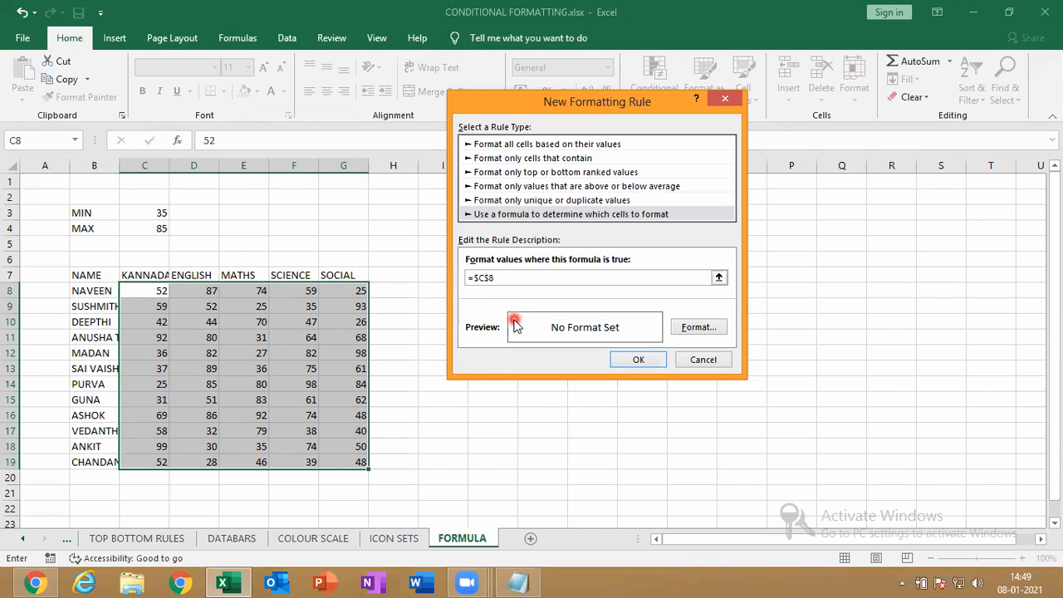
key(BackSpace)
click(484, 279)
key(BackSpace)
click(501, 278)
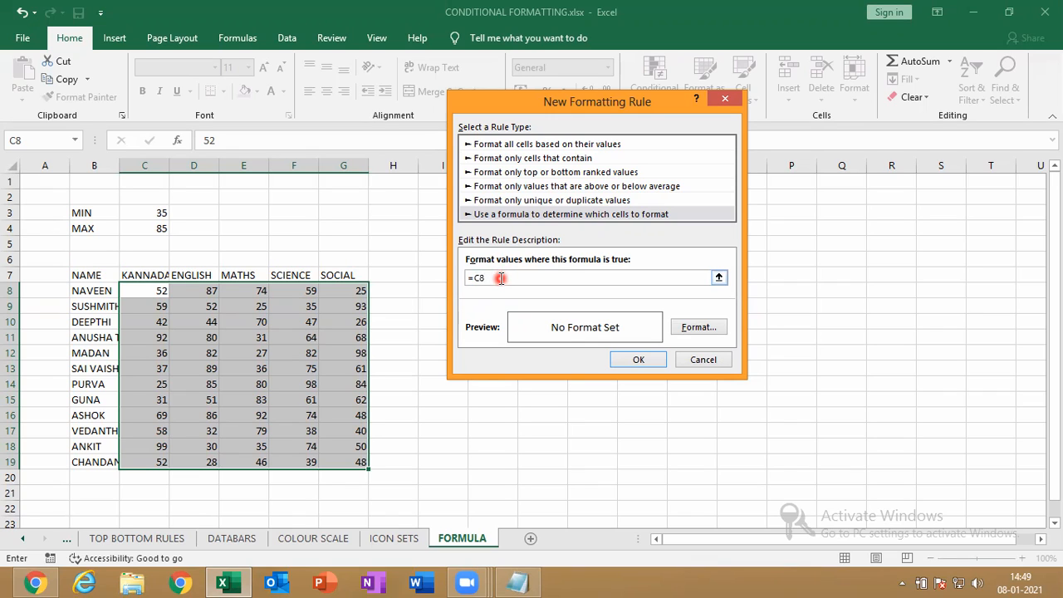
click(506, 284)
click(159, 229)
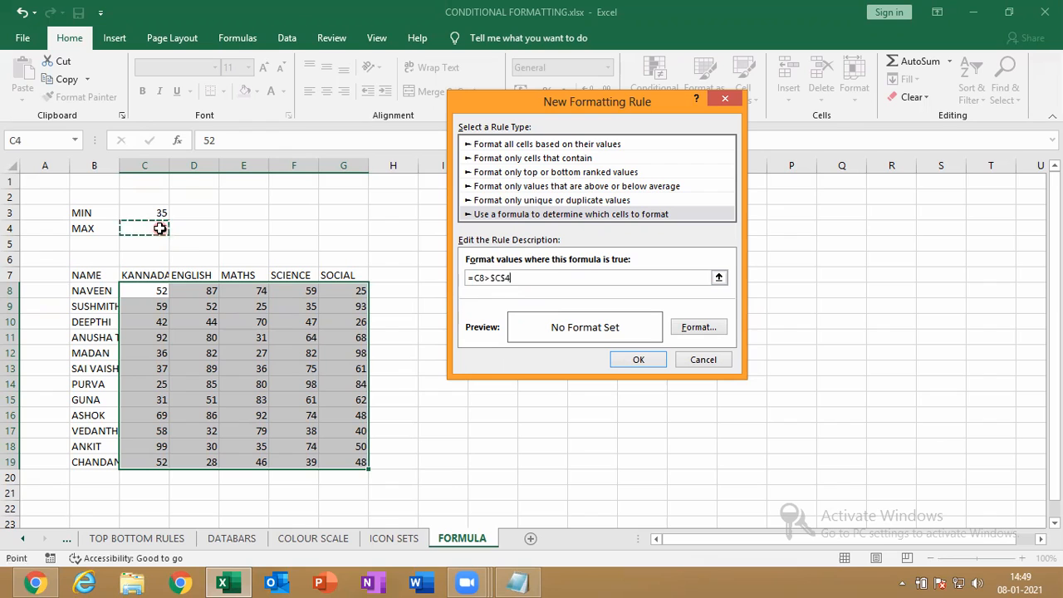
click(539, 286)
Apply a light green fill to the above-MAX rule and confirm it
click(712, 330)
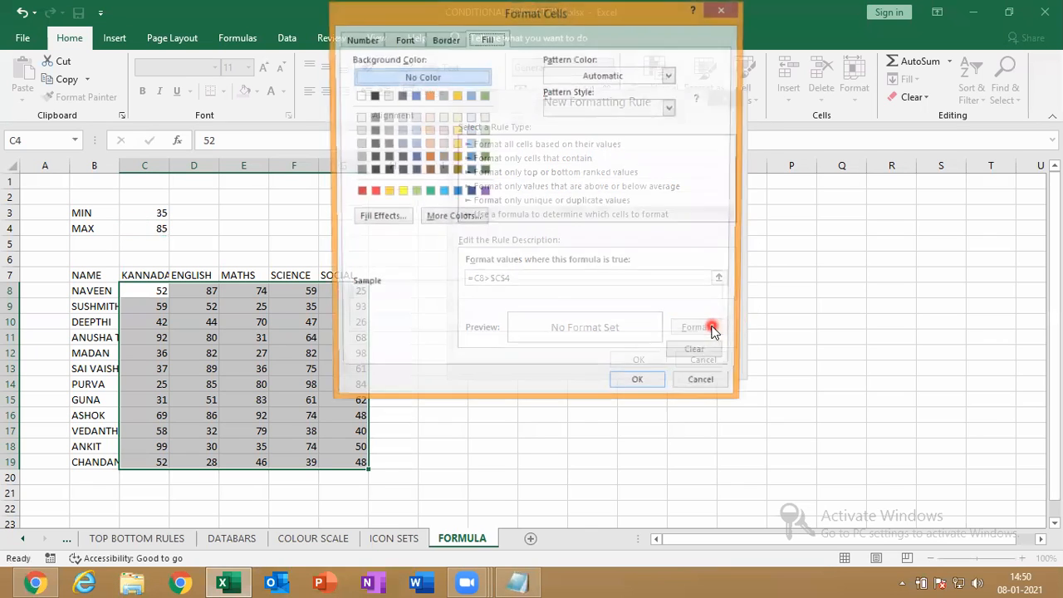
click(413, 192)
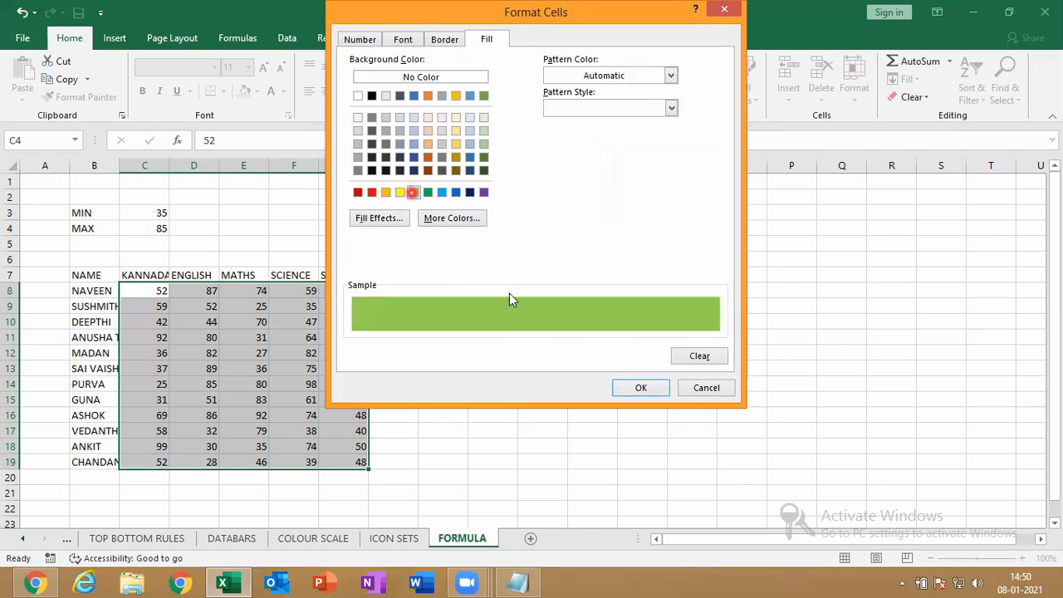
click(636, 388)
click(638, 359)
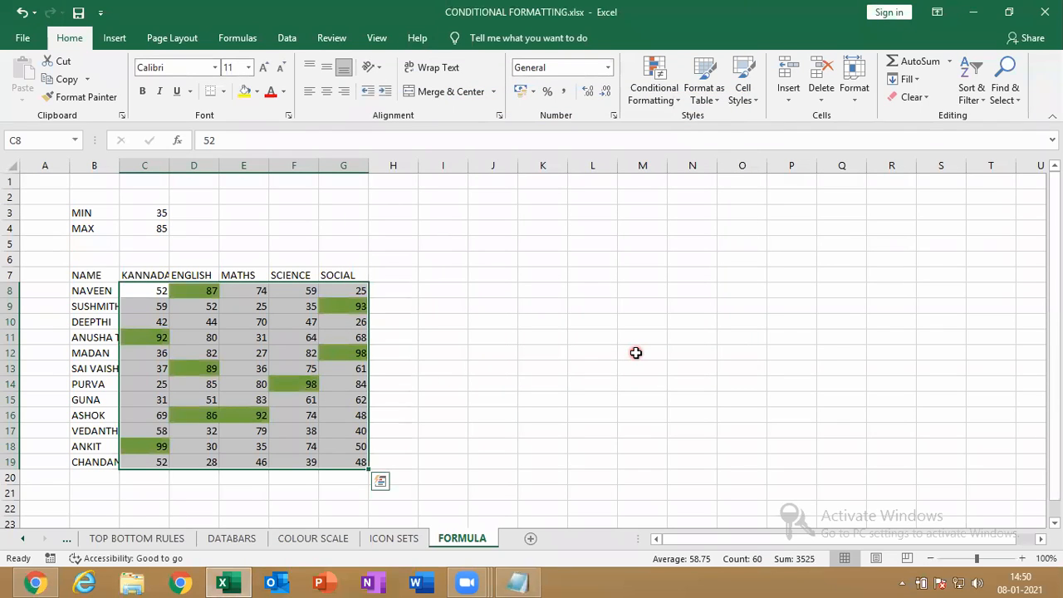
click(656, 98)
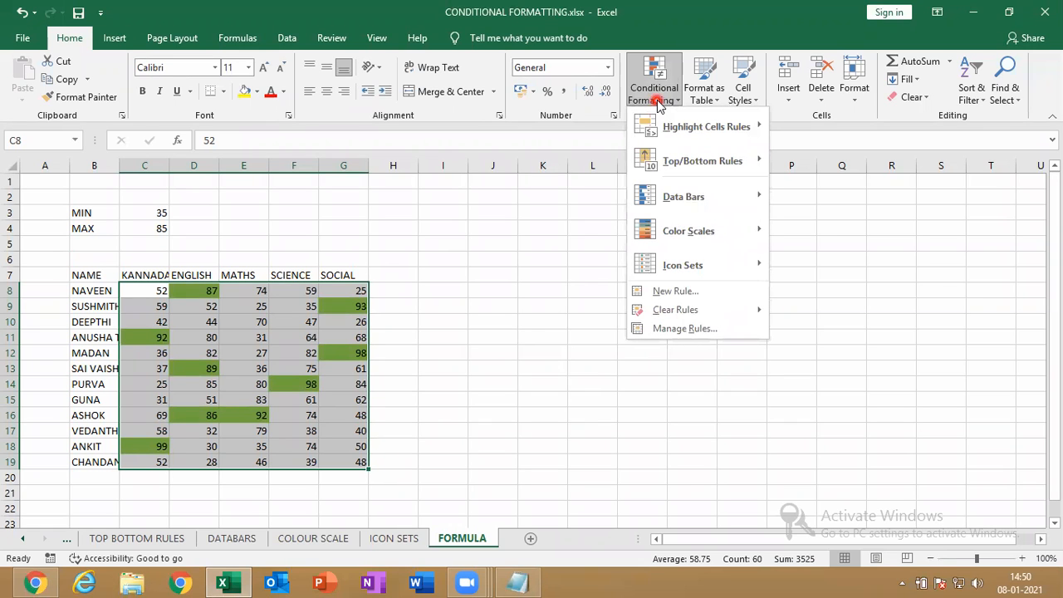
Create a new formula rule =C8<$C$3 comparing scores against the MIN value
click(649, 291)
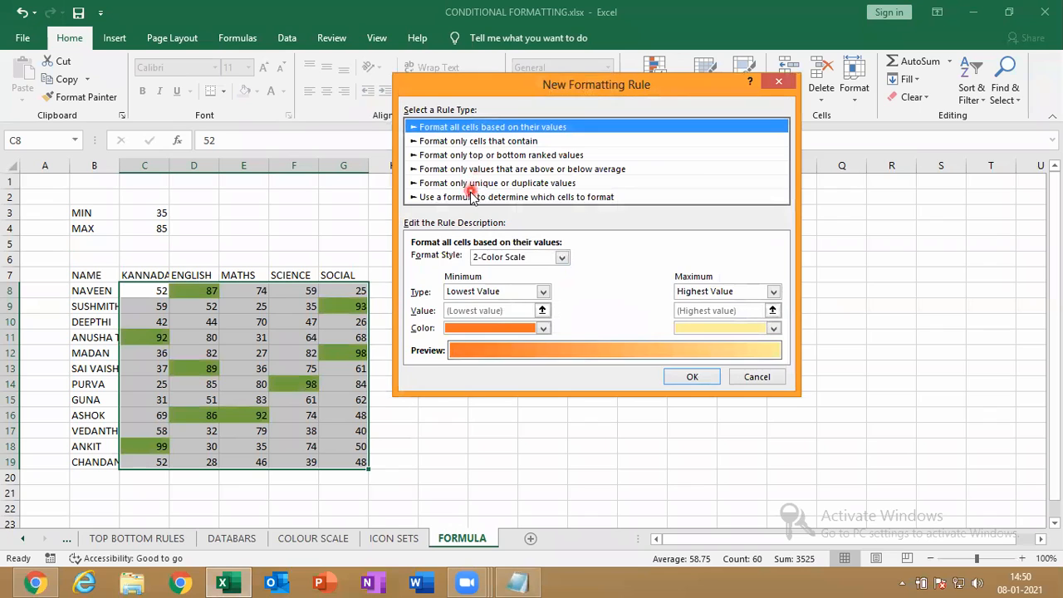
click(471, 197)
click(469, 260)
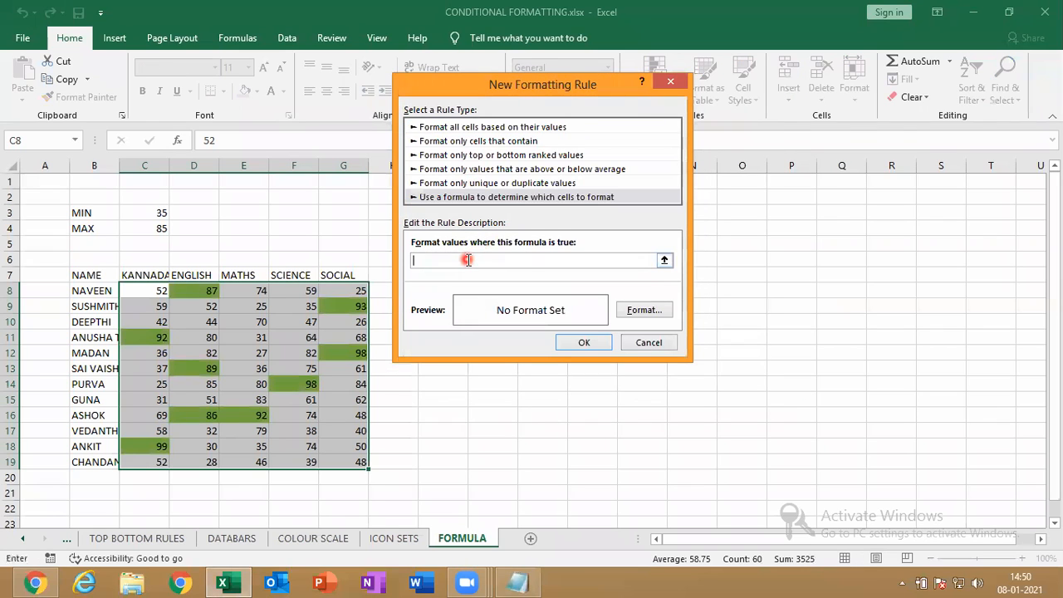
text(=)
click(161, 289)
click(432, 260)
key(BackSpace)
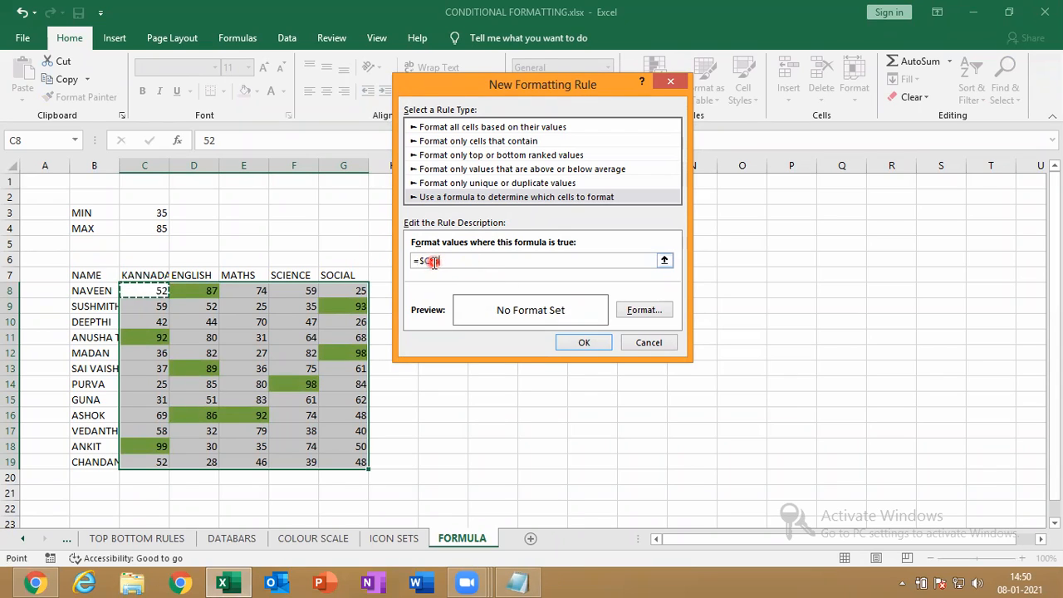
key(F4)
key(F4)
text(<)
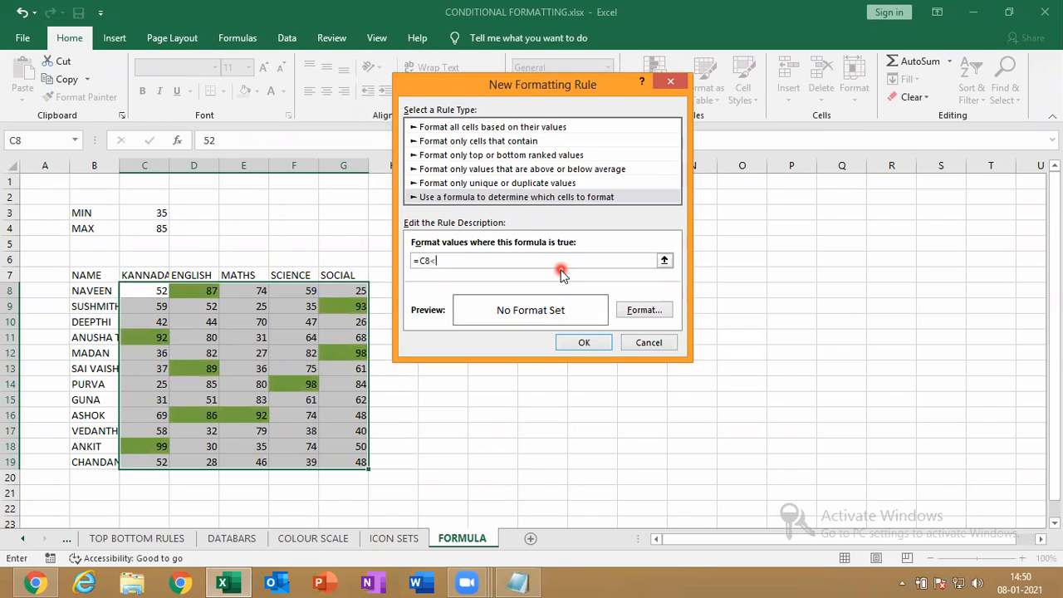
click(148, 215)
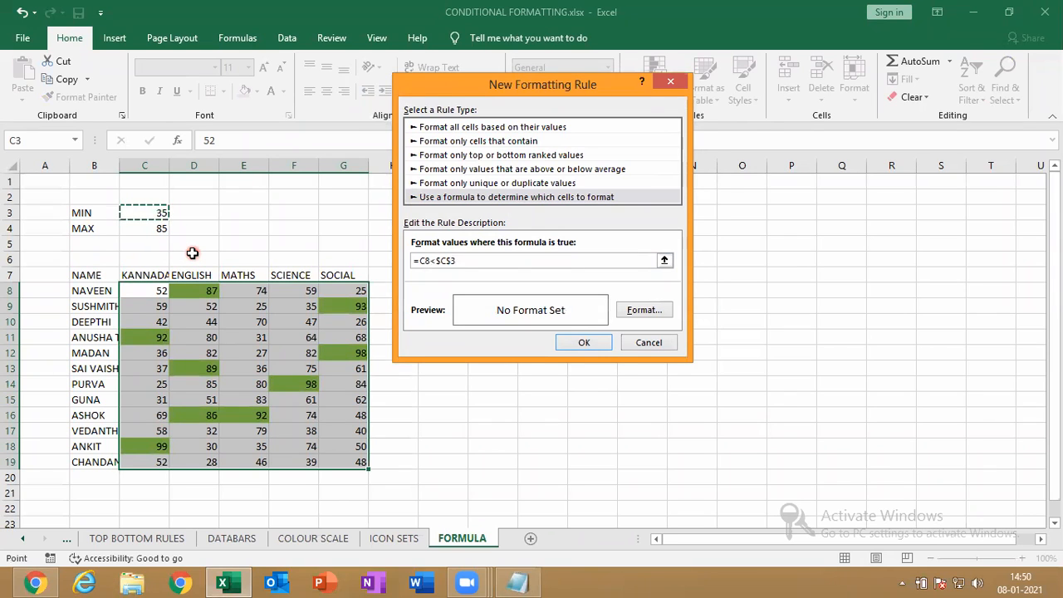
Give the below-MIN rule an orange fill and apply it
click(632, 307)
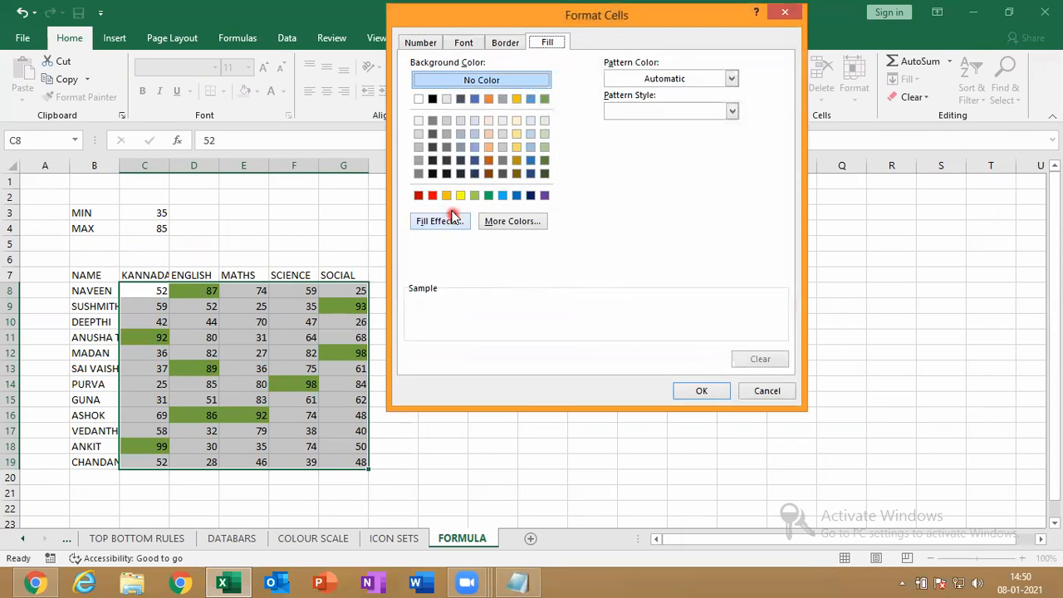
click(447, 197)
click(692, 394)
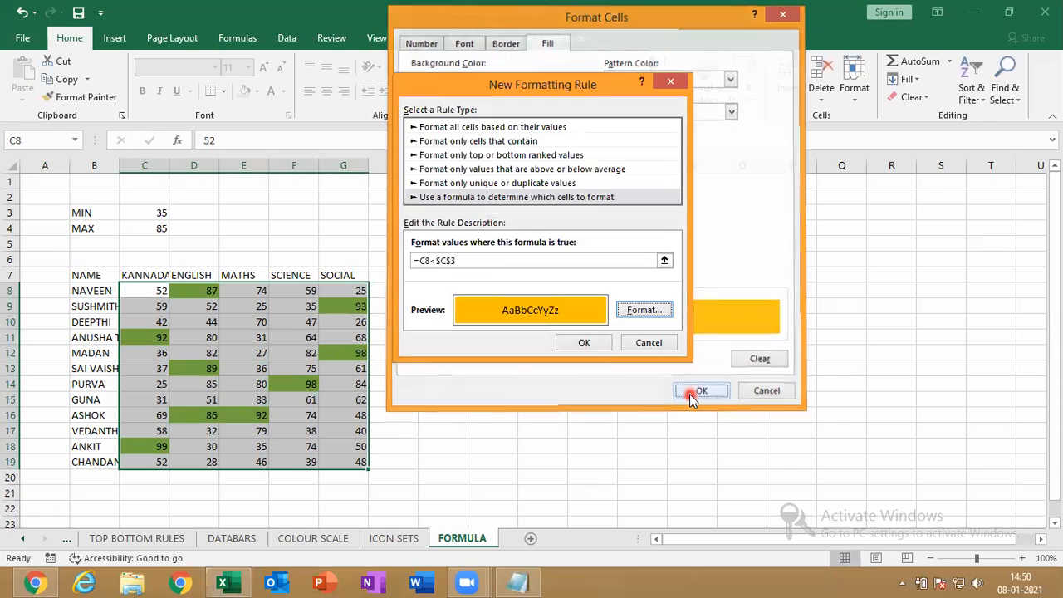
click(585, 343)
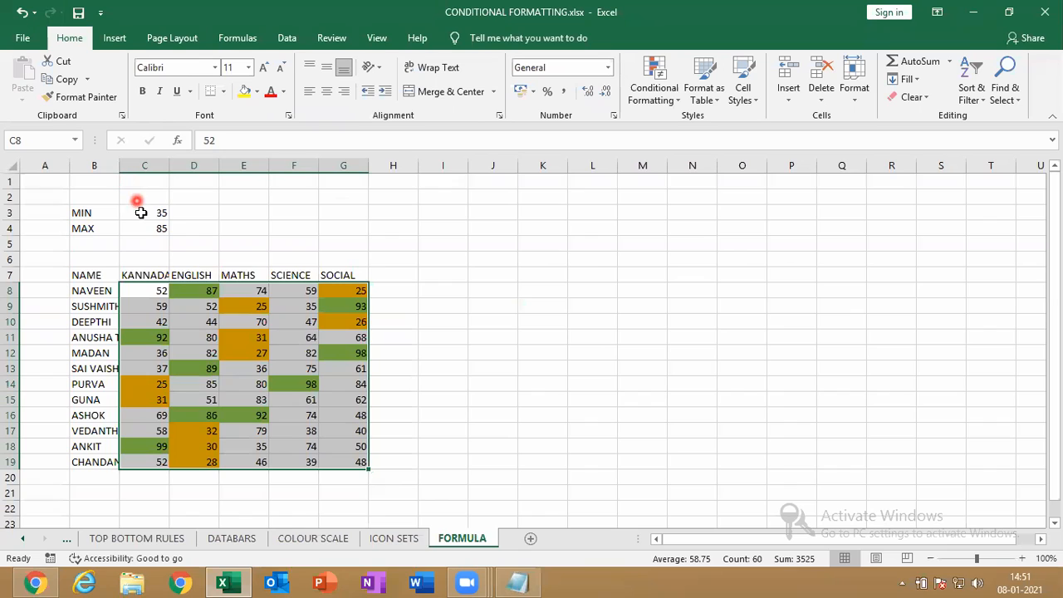
click(143, 216)
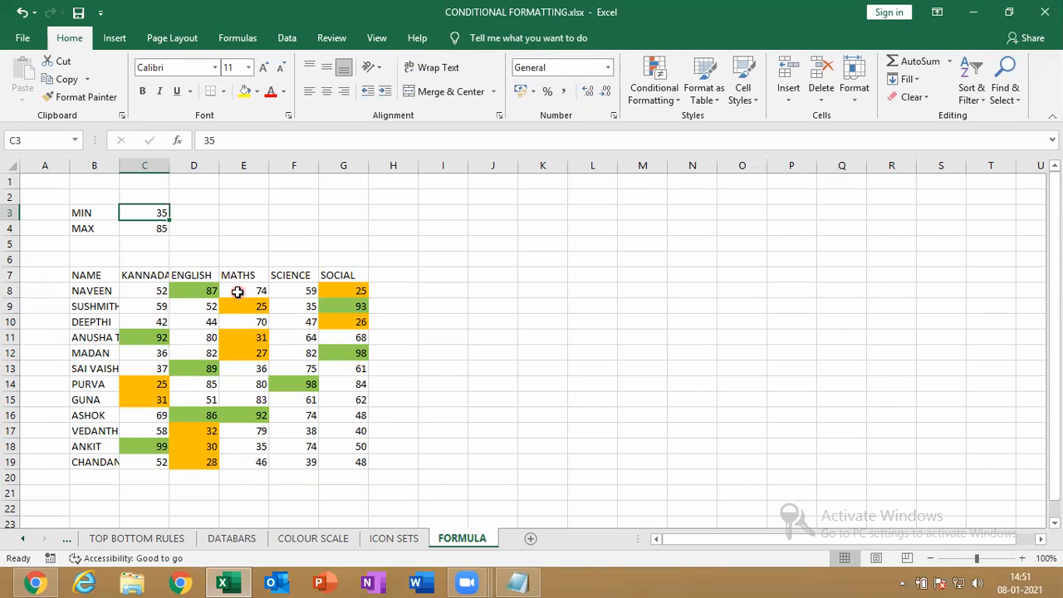
click(156, 227)
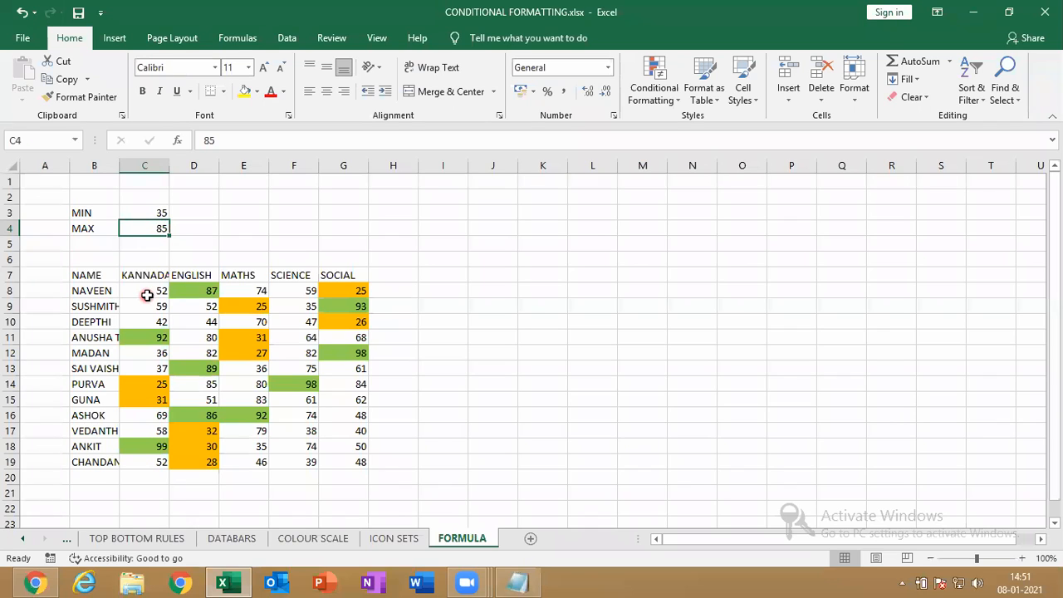
click(162, 213)
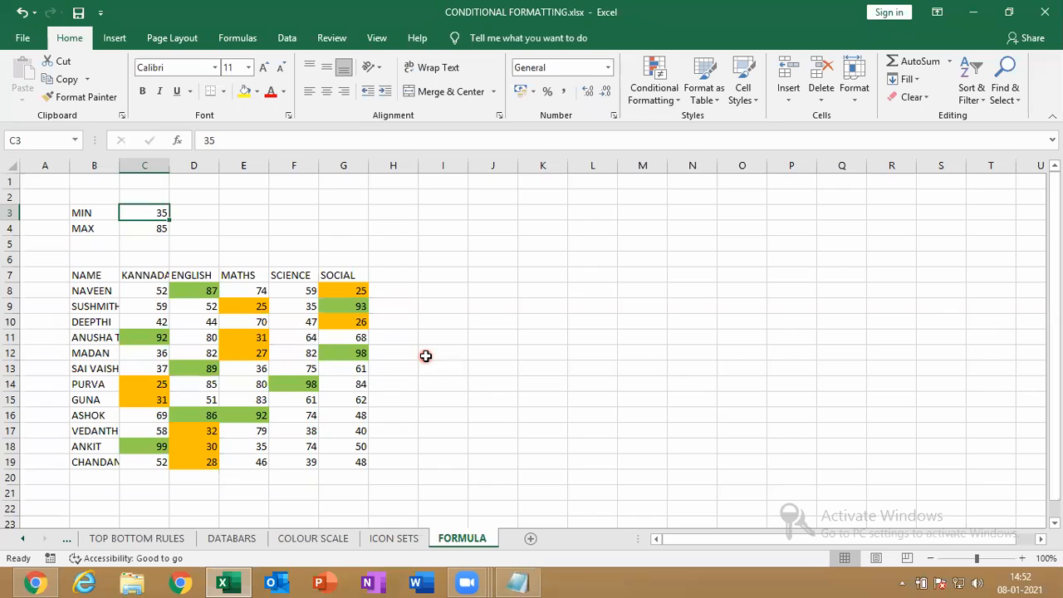
Change MIN in C3 to 45 and MAX in C4 to 65
drag(426, 356, 150, 238)
click(149, 209)
text(45)
key(Return)
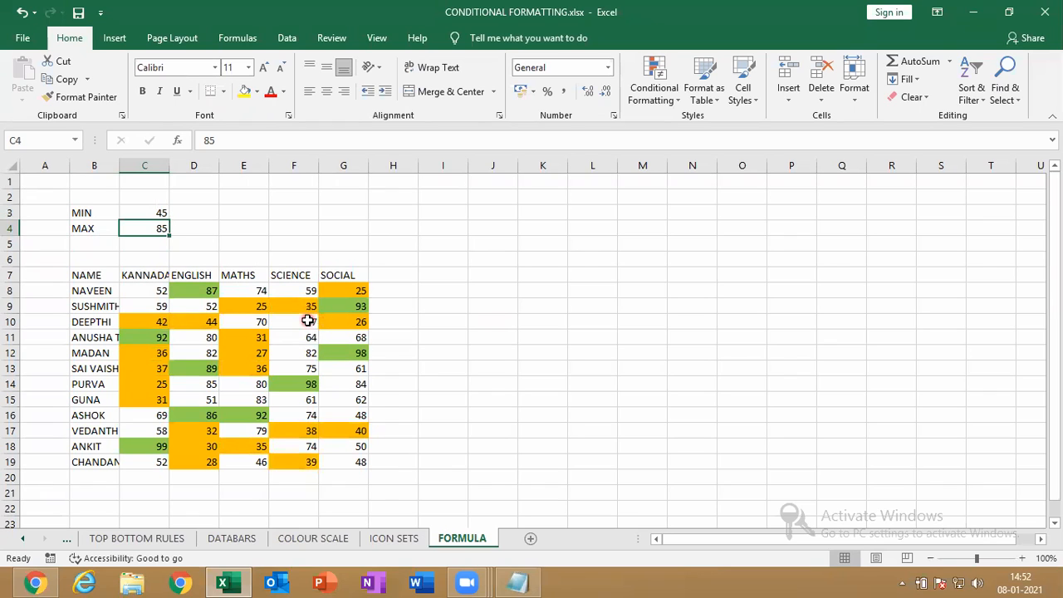
text(65)
key(Return)
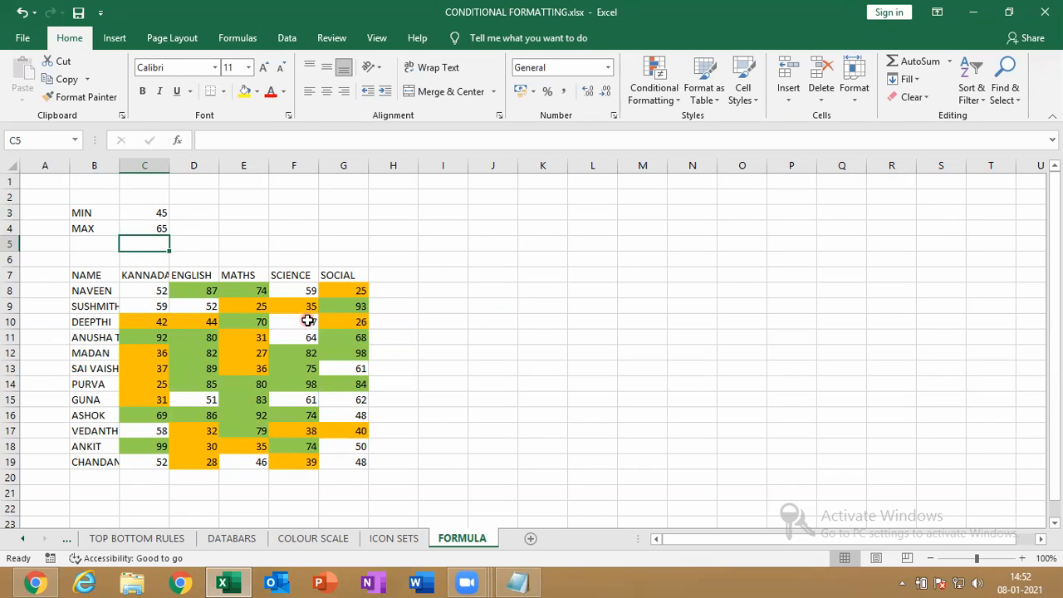
click(150, 212)
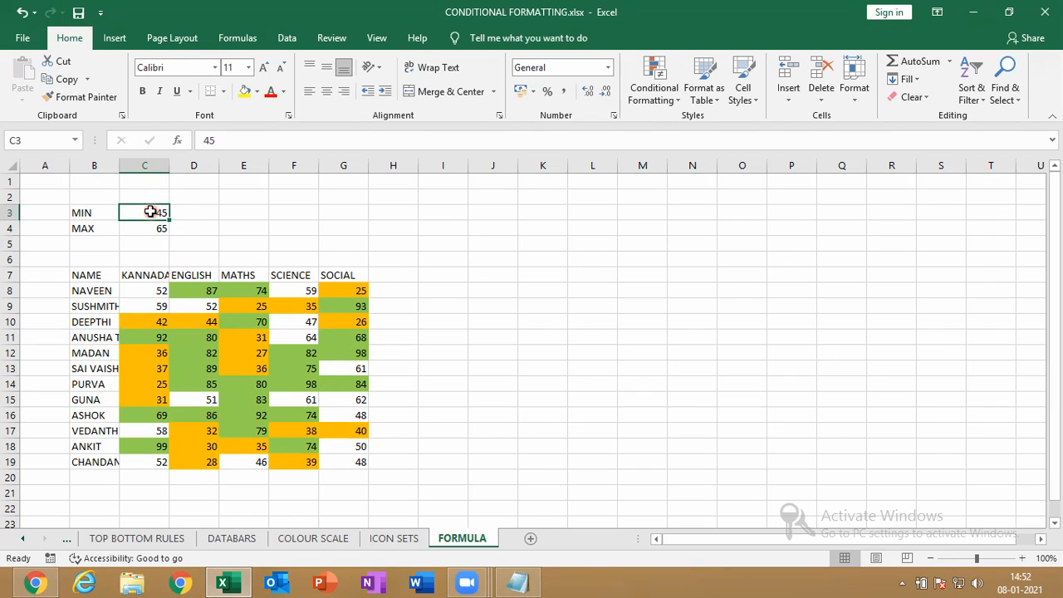
Try MIN values 67, 99 and 98 in C3, then a MAX of 32 in C4
text(67)
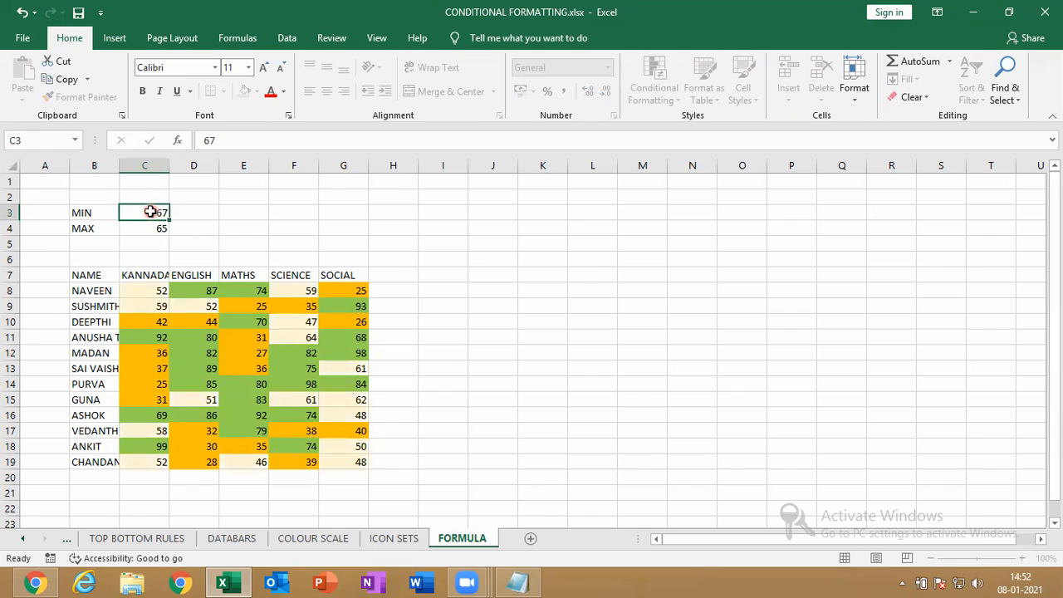
key(Return)
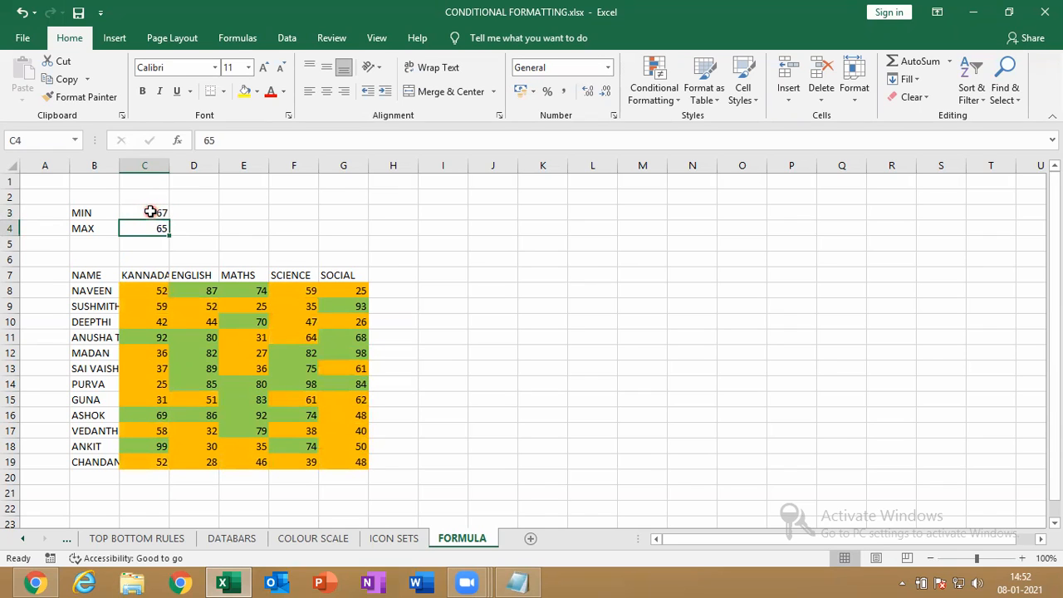
click(149, 211)
text(99)
key(Return)
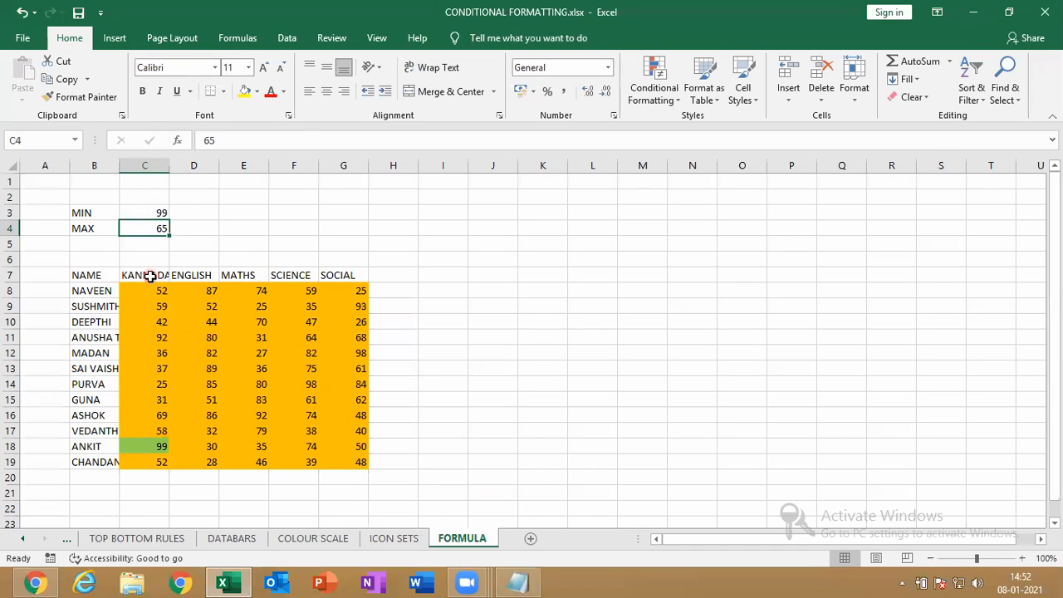
key(Up)
text(98)
key(Return)
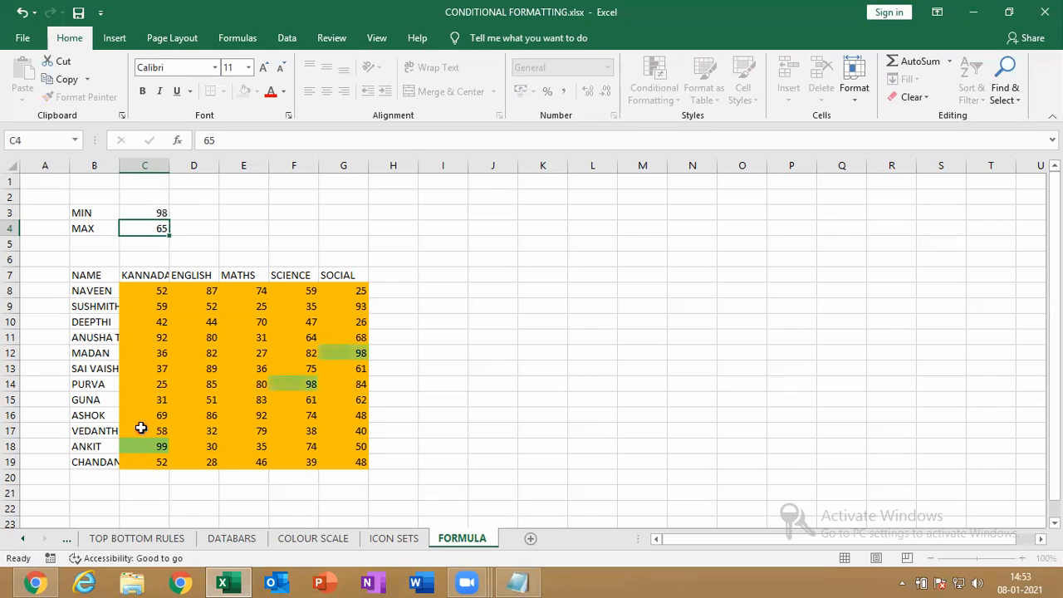
text(32)
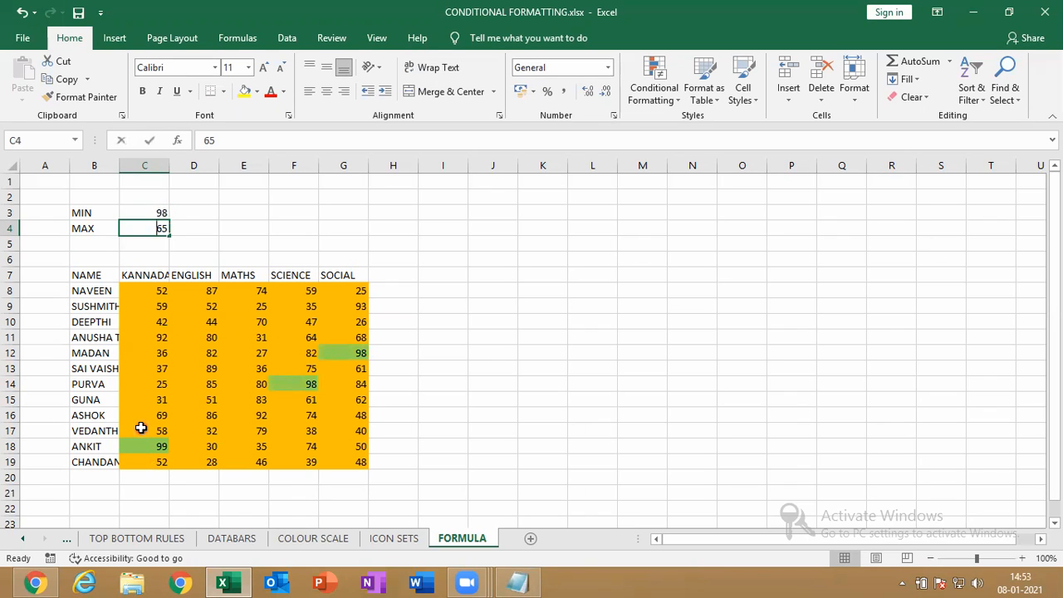
key(Return)
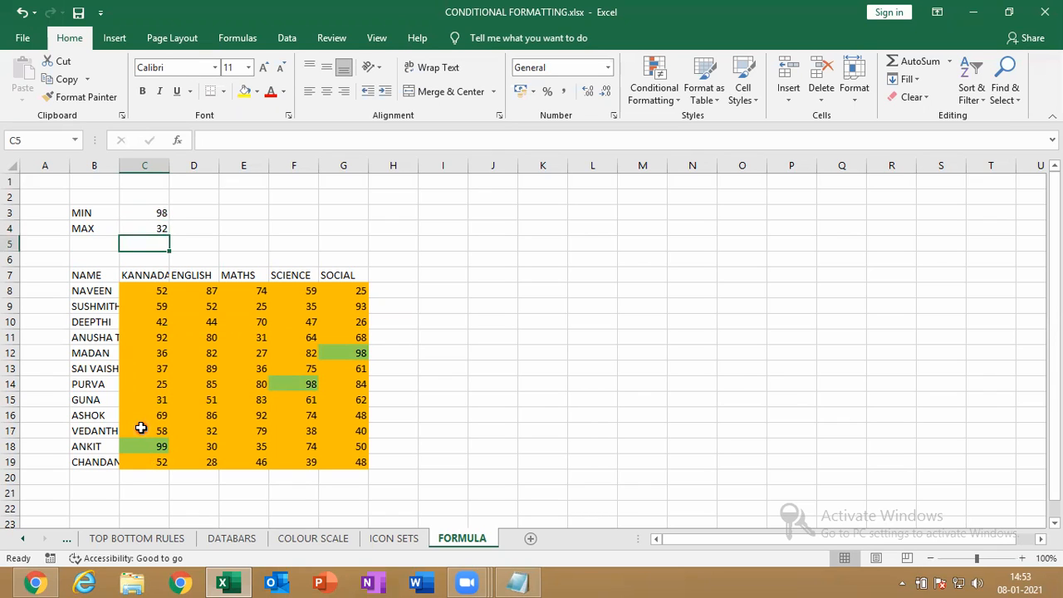
Try MIN 23, then settle on MIN 65 in C3 and MAX 98 in C4
key(Up)
key(Up)
text(23)
key(Return)
text(98)
key(Return)
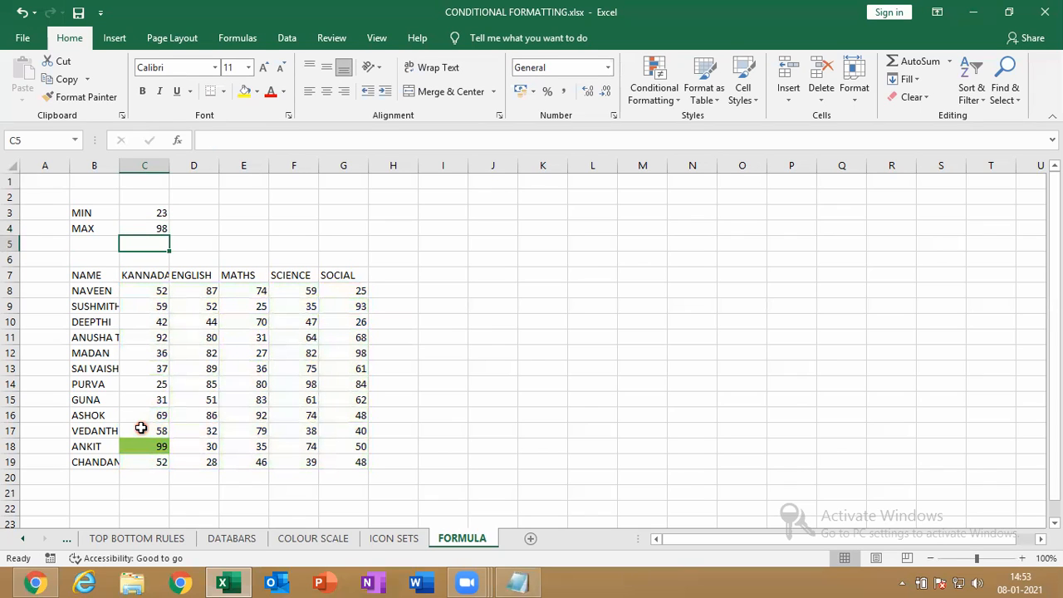
key(Up)
key(Up)
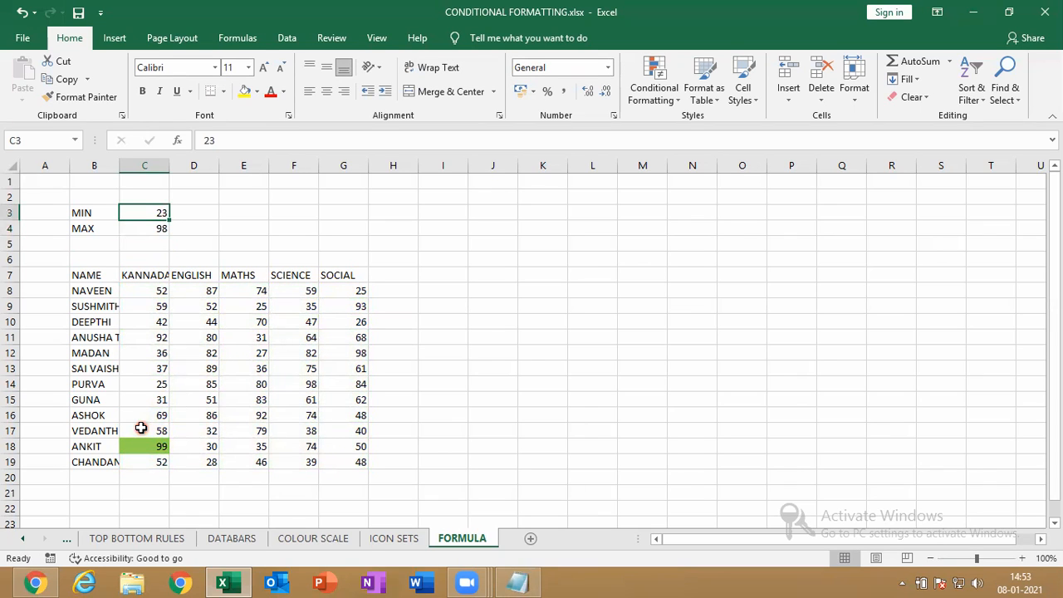
text(65)
key(Return)
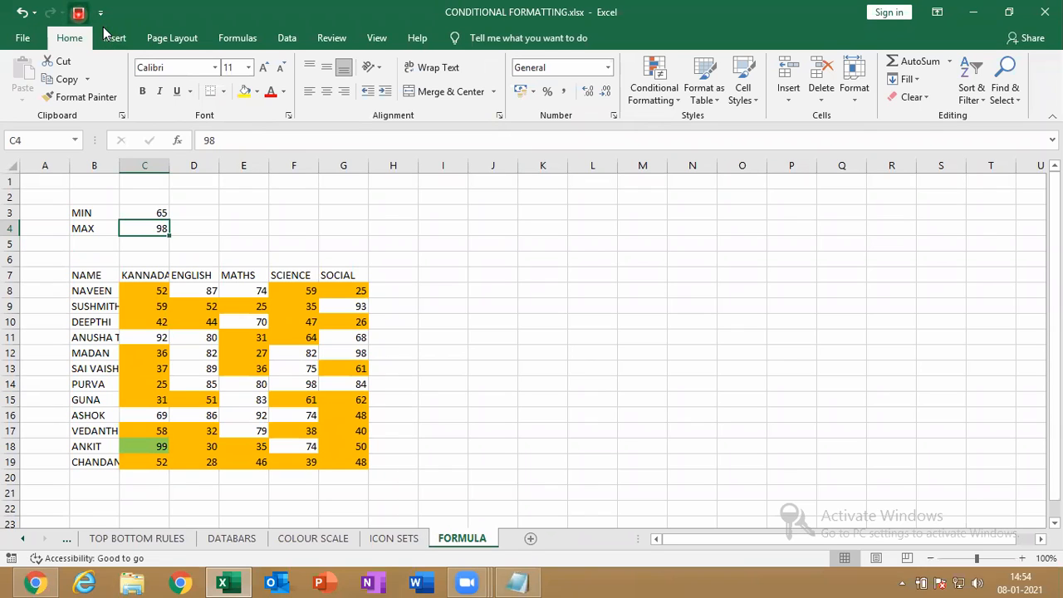
Enter G in J4 and a name fragment in J13, then delete its comma
click(513, 228)
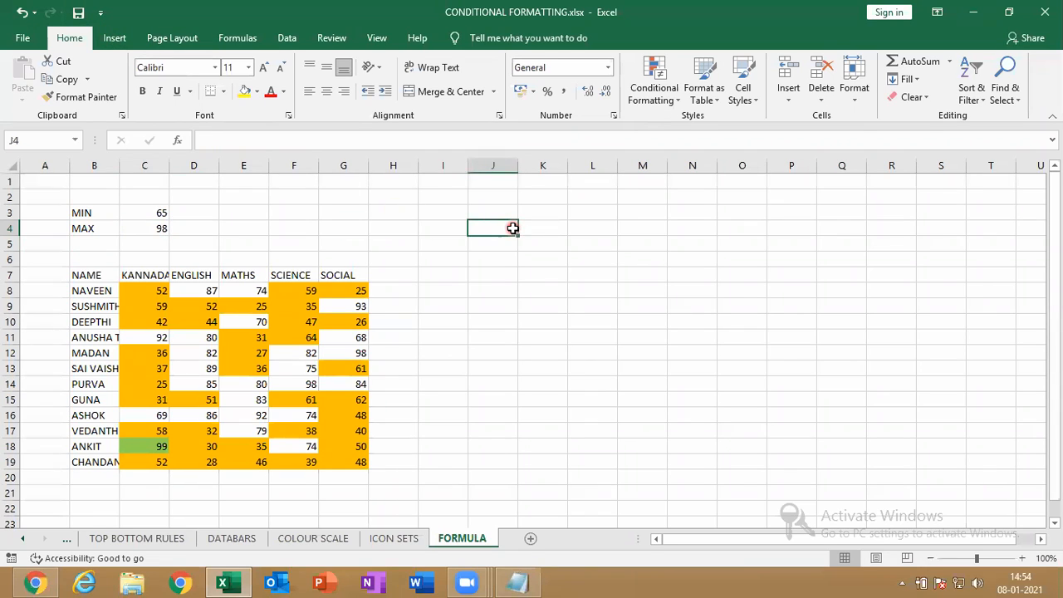
text(G)
click(501, 366)
click(501, 366)
key(BackSpace)
In Notepad, add a new line below the CONDITIONAL FORMATTING note
click(535, 581)
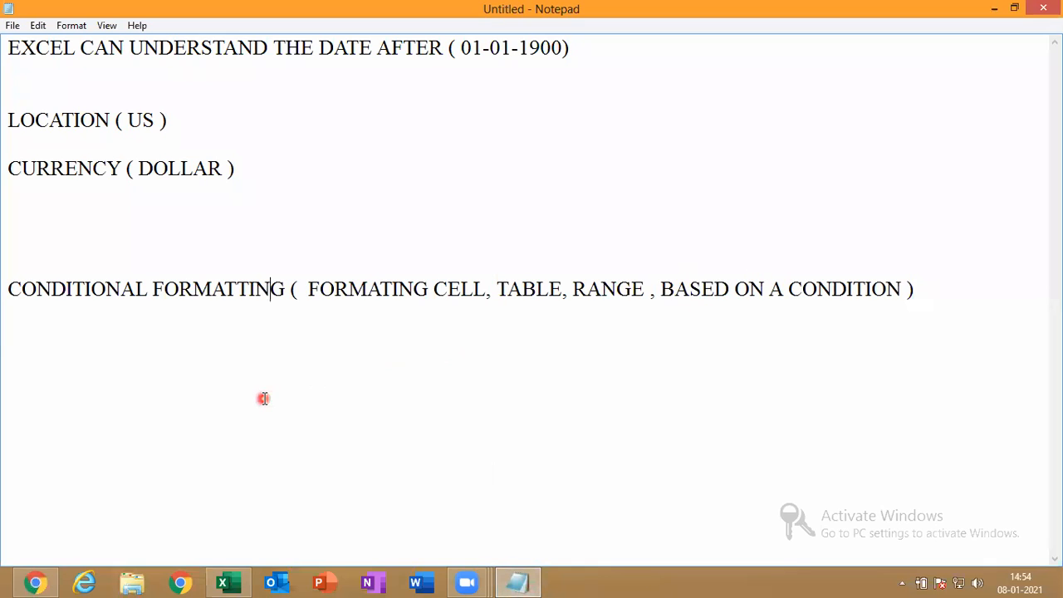
key(Right)
click(993, 8)
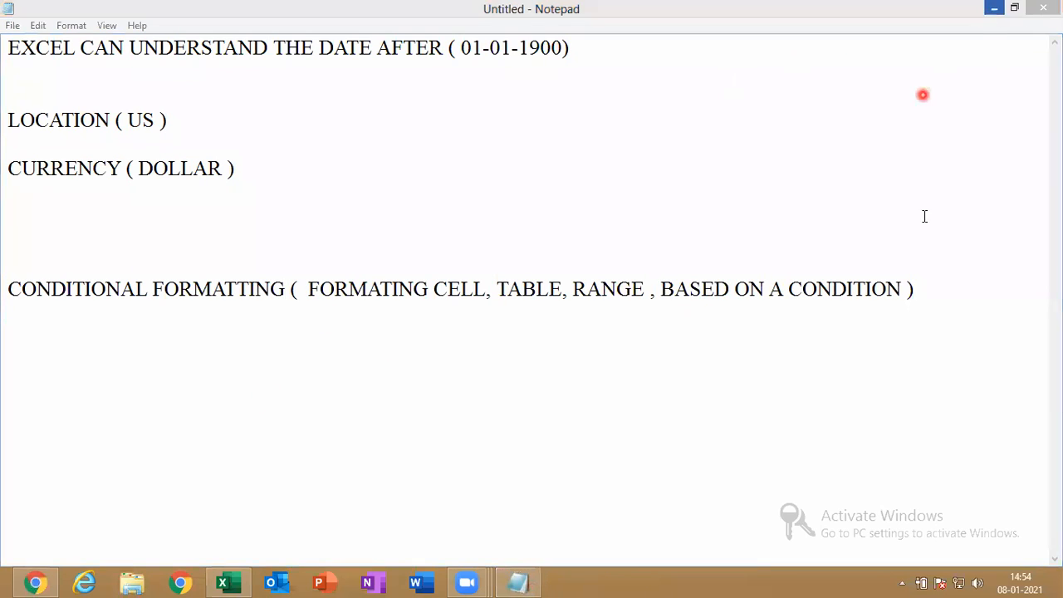
click(972, 290)
key(Return)
key(Return)
key(Return)
key(Return)
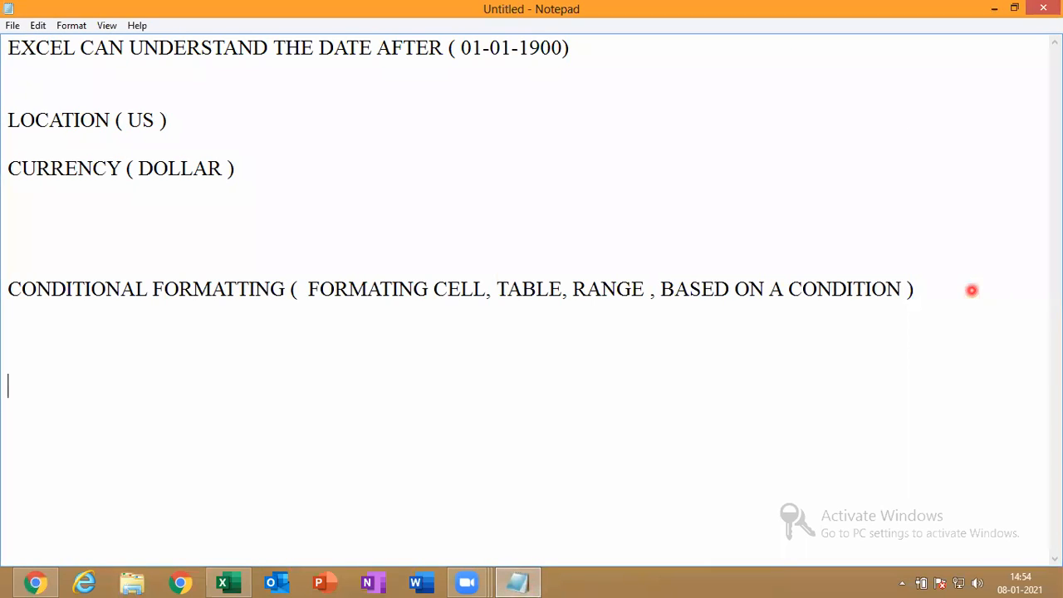
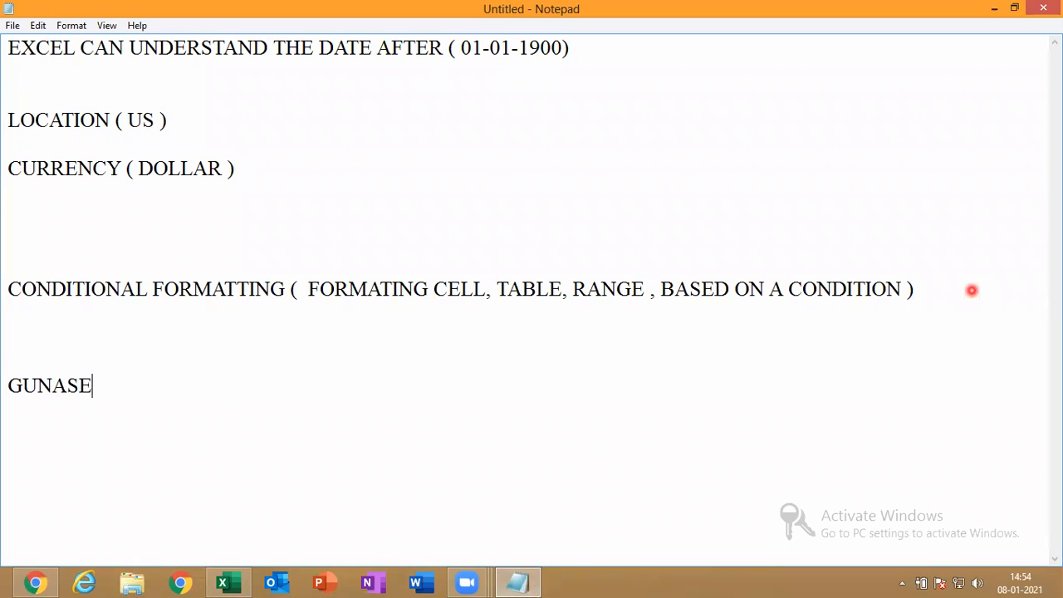
Type the contact's e-mail address on the new line, fixing typos, and select it
click(972, 290)
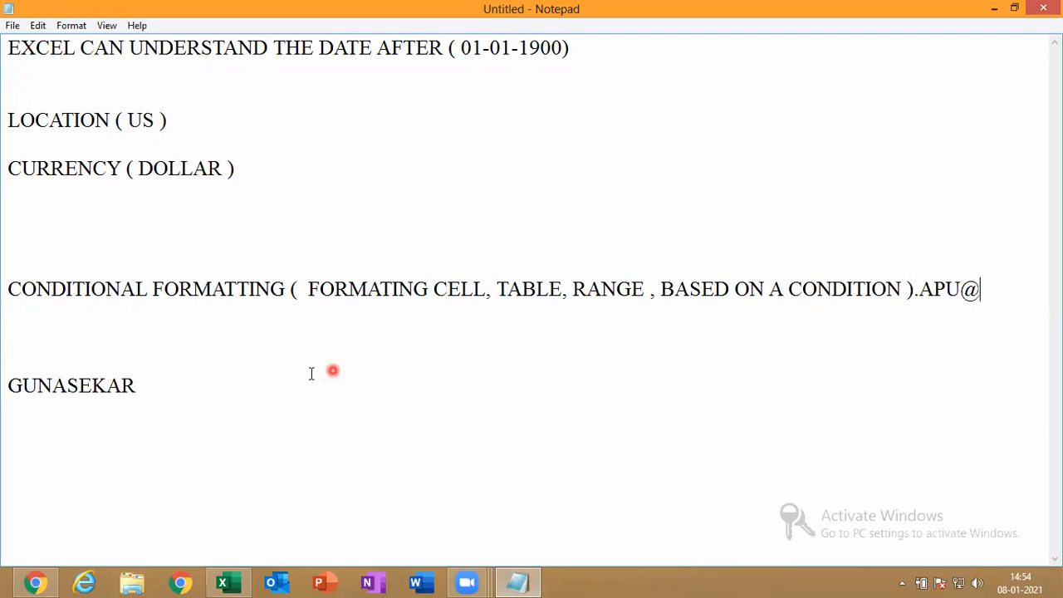
click(155, 386)
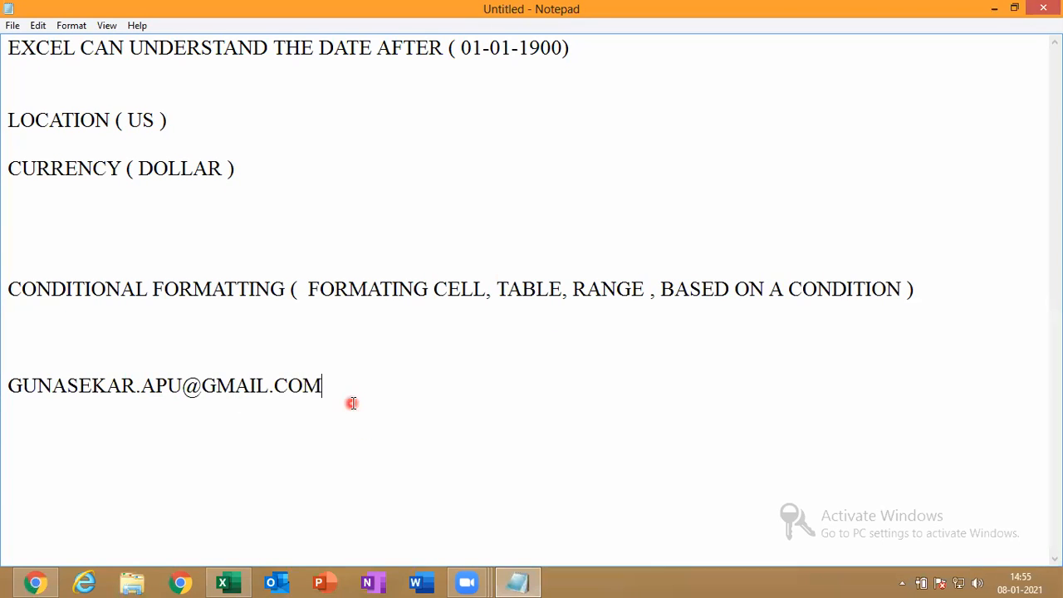
drag(352, 403, 7, 480)
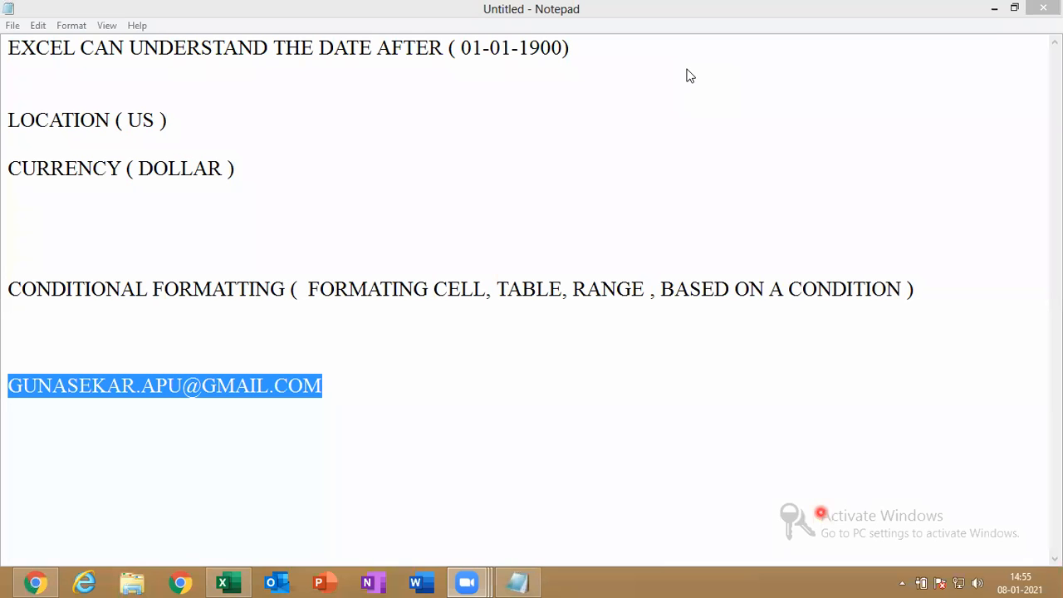
Bring Chrome to the front and switch to the MES COLLEGE spreadsheet tab
key(super)
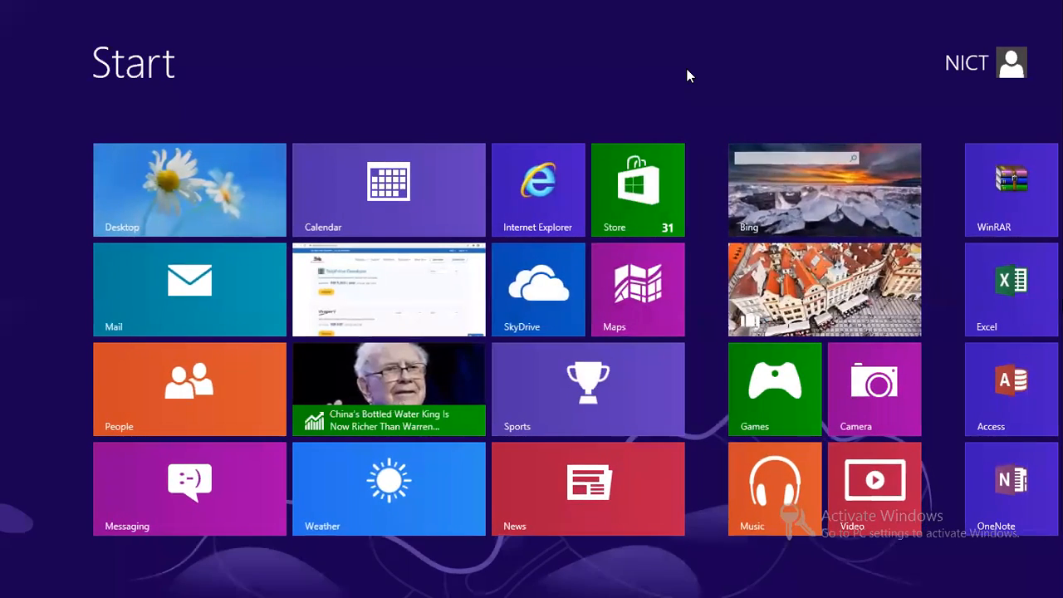
key(super)
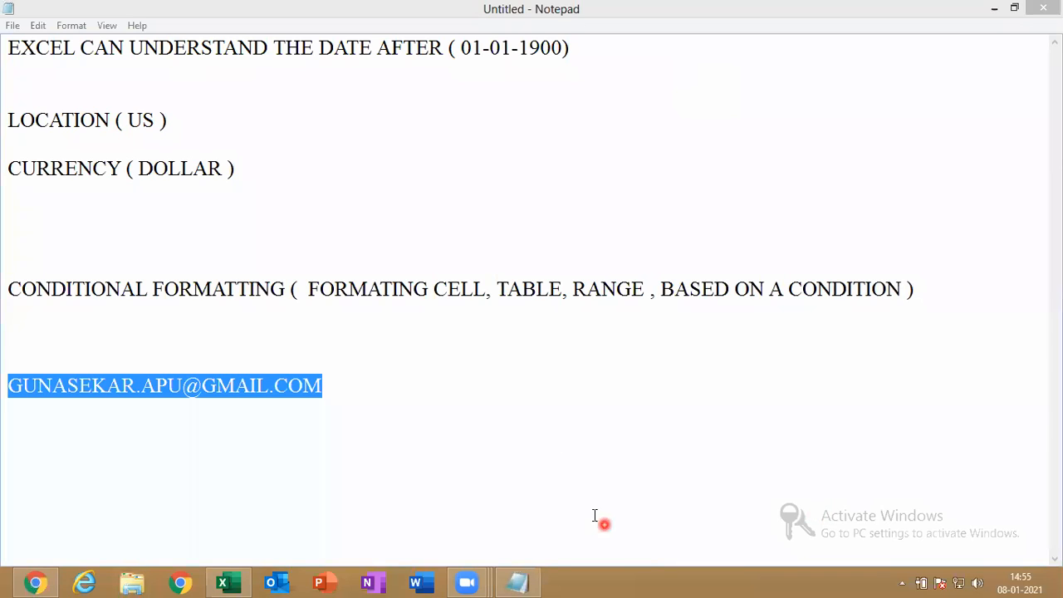
click(35, 583)
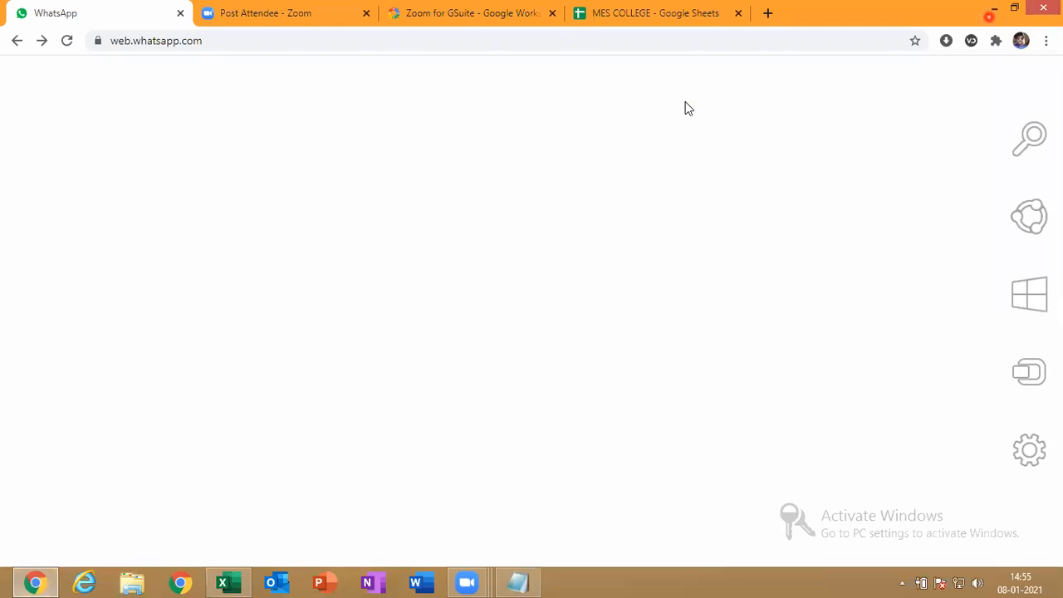
click(991, 18)
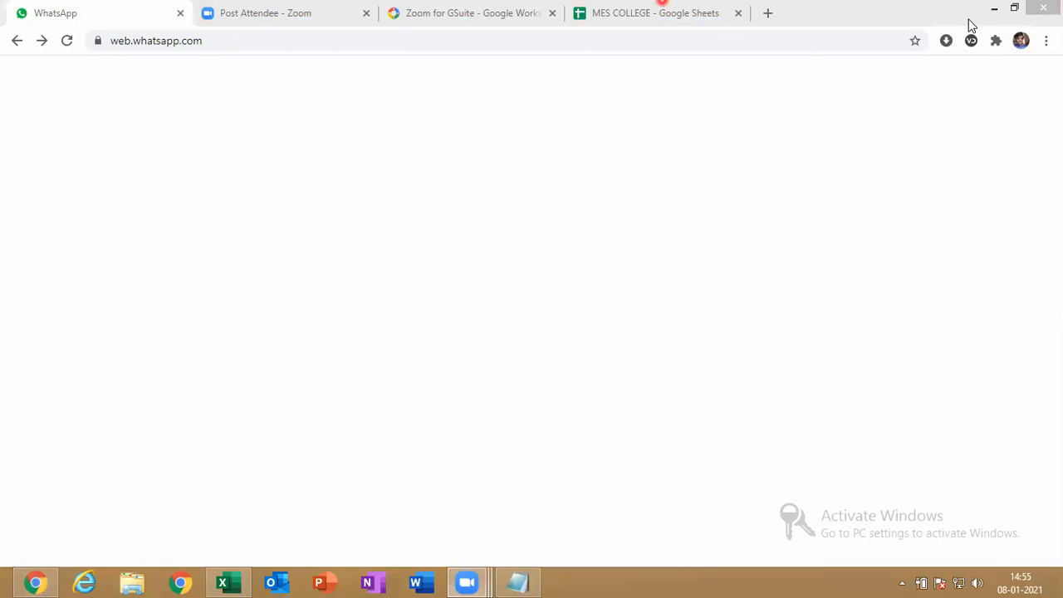
click(657, 10)
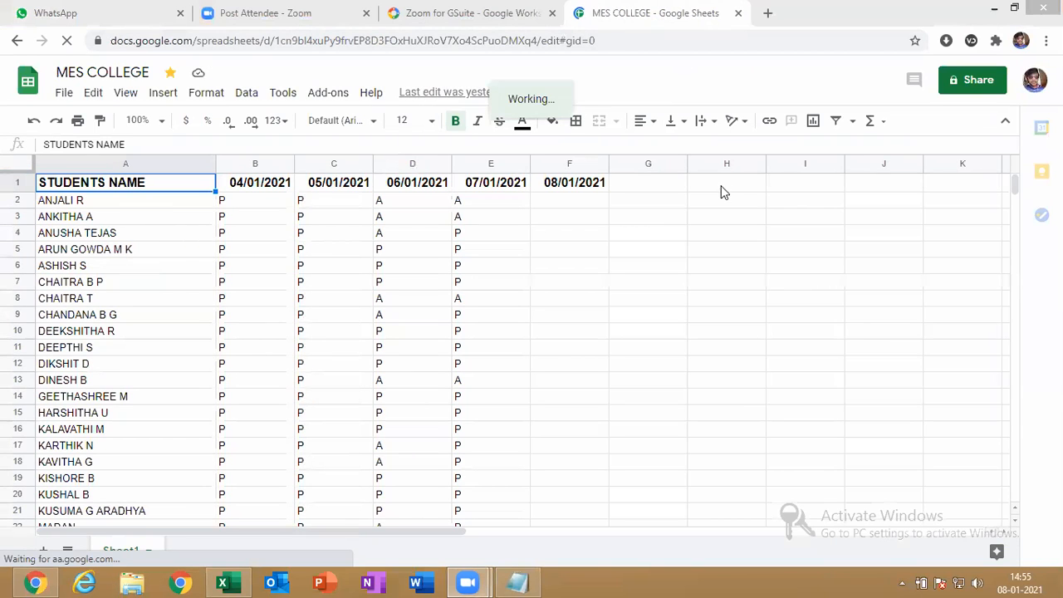
Select cell F2 under 08/01/2021 and check the system volume
click(568, 201)
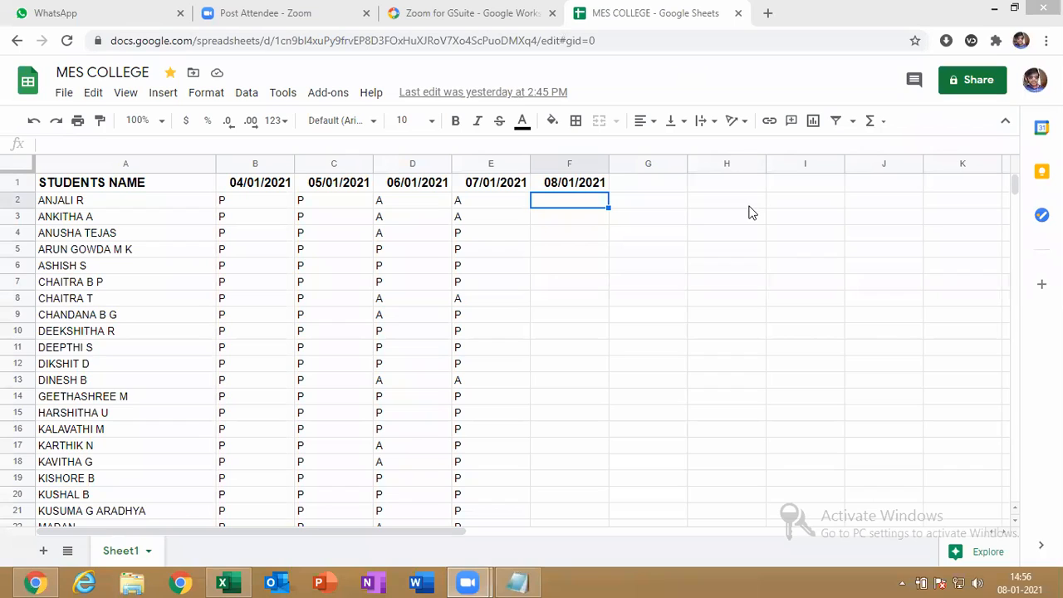
click(980, 581)
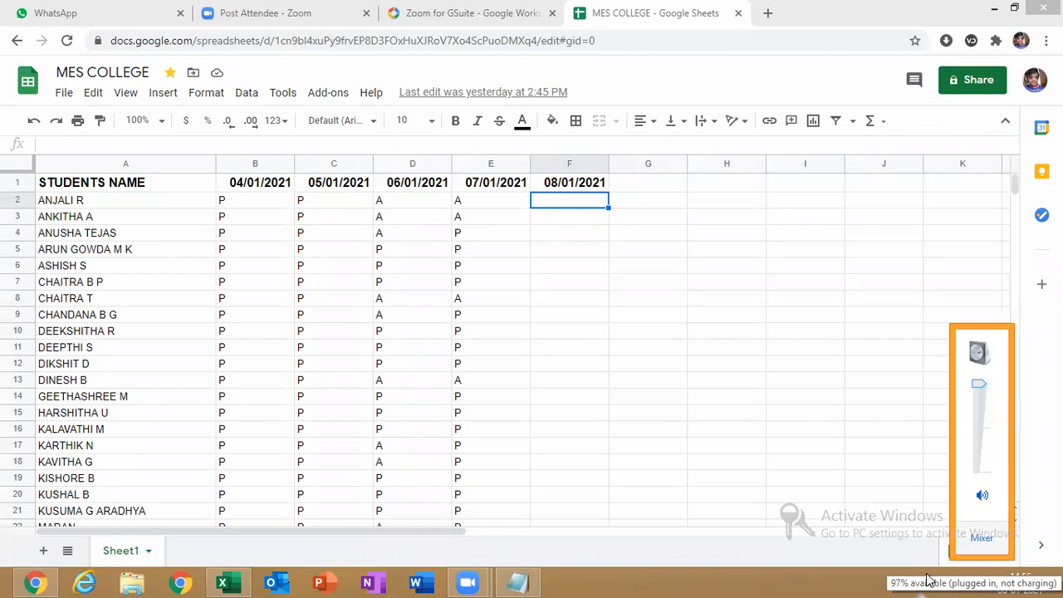
click(665, 516)
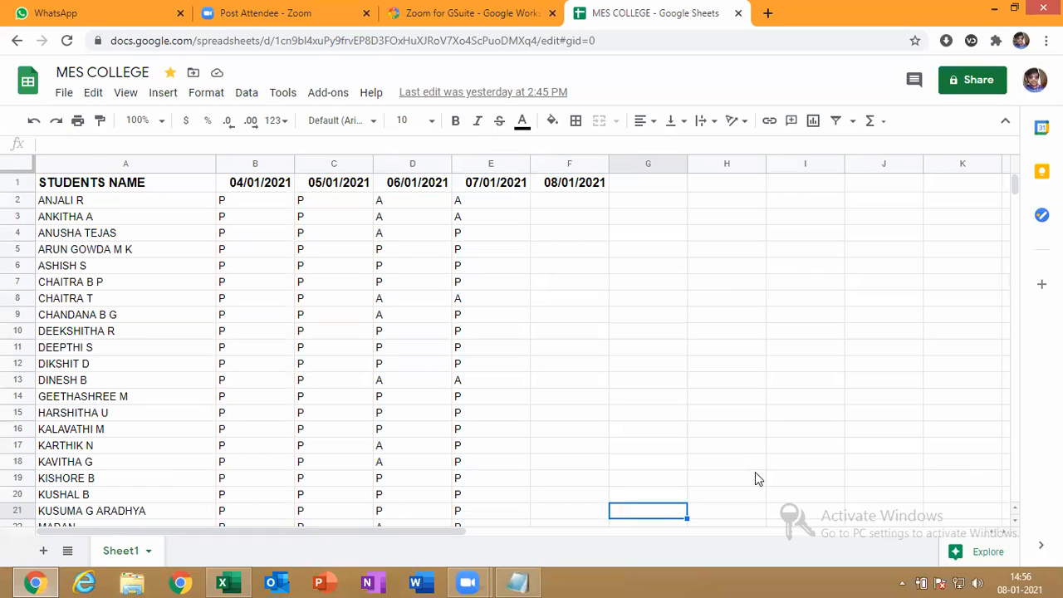
Adjust the screen brightness and bring up Chrome's developer tools with F12
key(XF86MonBrightnessDown)
key(XF86MonBrightnessDown)
key(XF86MonBrightnessDown)
key(XF86MonBrightnessDown)
key(XF86MonBrightnessUp)
key(XF86MonBrightnessUp)
key(XF86MonBrightnessUp)
key(XF86MonBrightnessUp)
key(XF86MonBrightnessUp)
key(F12)
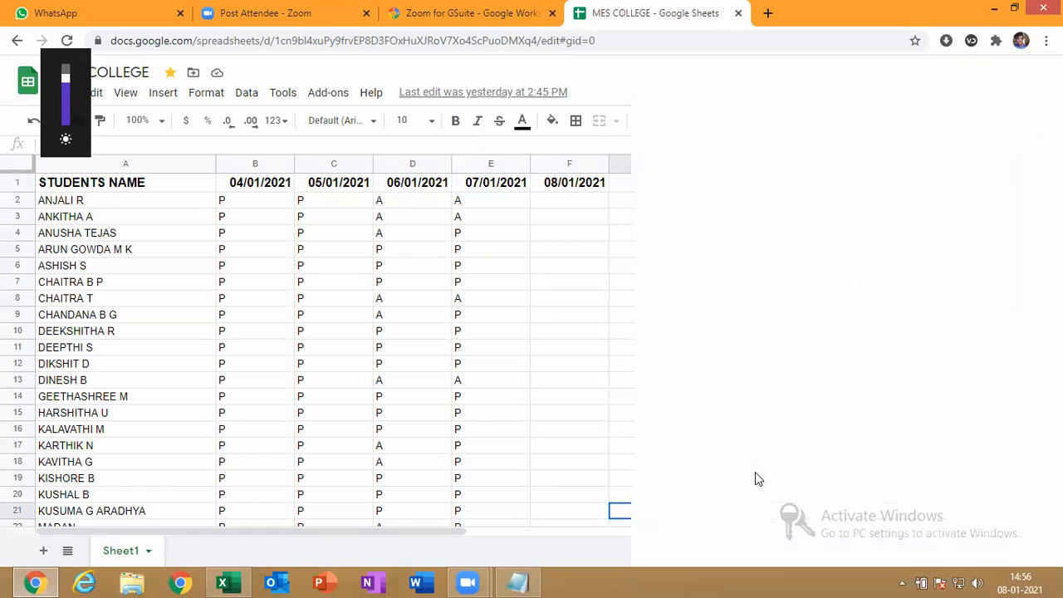
key(XF86MonBrightnessUp)
key(XF86MonBrightnessUp)
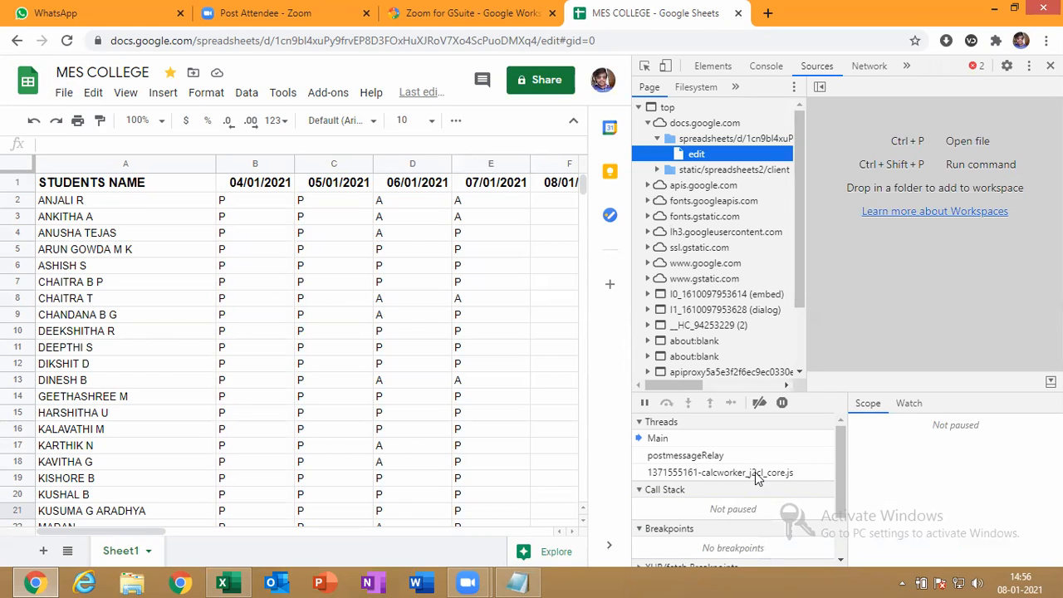
click(995, 10)
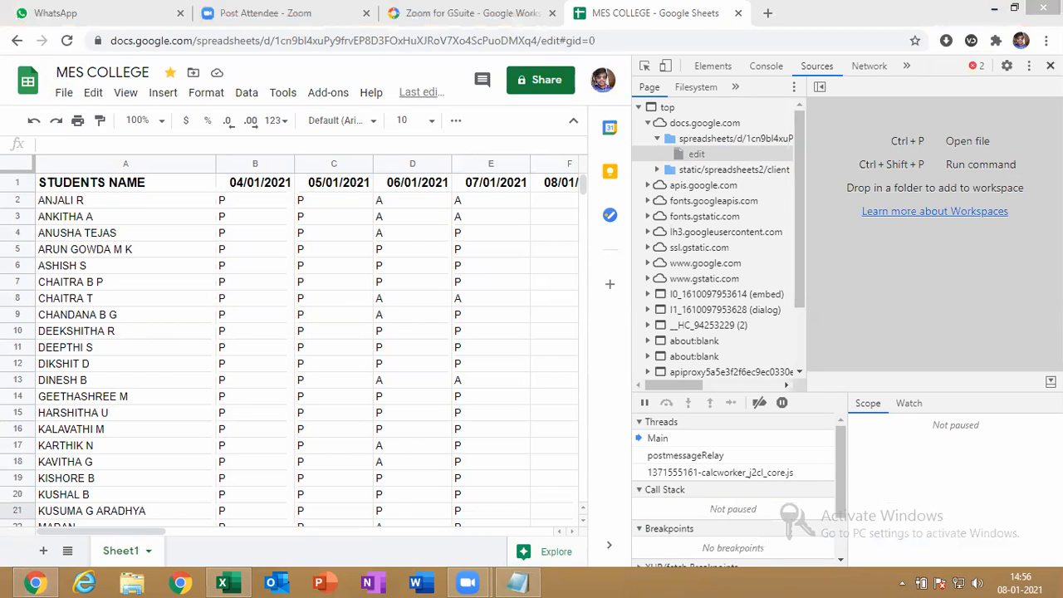
Close the developer tools panel and adjust the screen brightness
click(1051, 65)
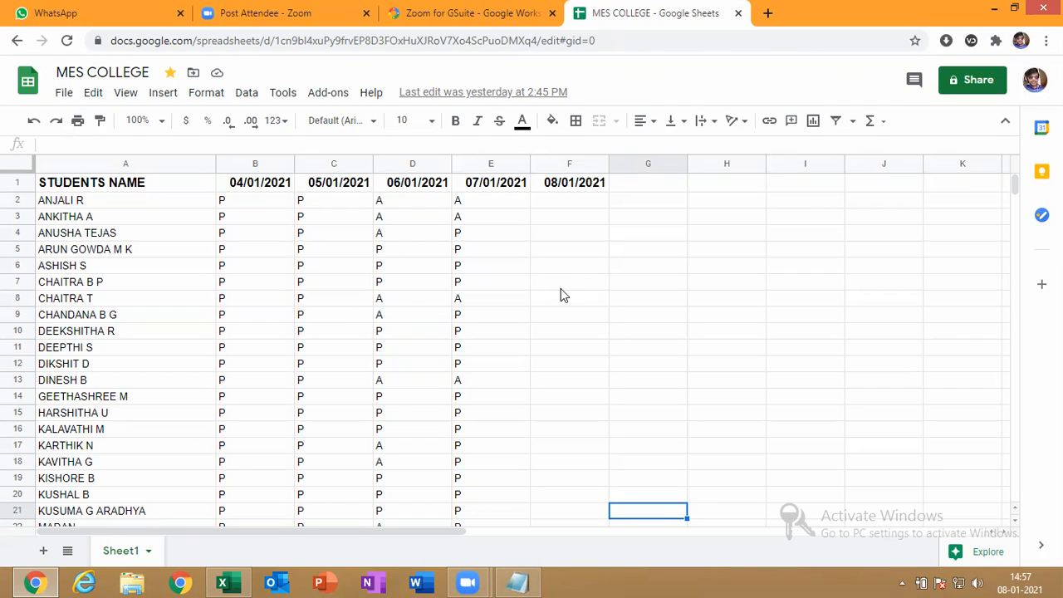
key(XF86MonBrightnessUp)
key(XF86MonBrightnessUp)
key(XF86MonBrightnessDown)
key(XF86MonBrightnessDown)
key(XF86MonBrightnessDown)
key(XF86MonBrightnessUp)
key(XF86MonBrightnessUp)
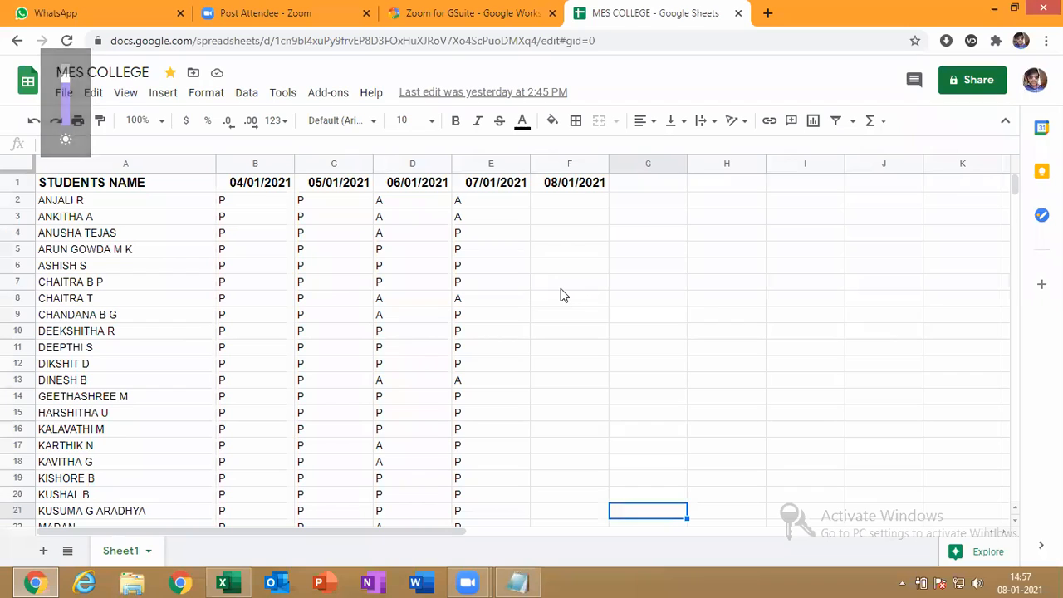
key(XF86MonBrightnessUp)
key(XF86MonBrightnessDown)
key(XF86MonBrightnessDown)
key(XF86MonBrightnessDown)
key(XF86MonBrightnessUp)
key(XF86MonBrightnessUp)
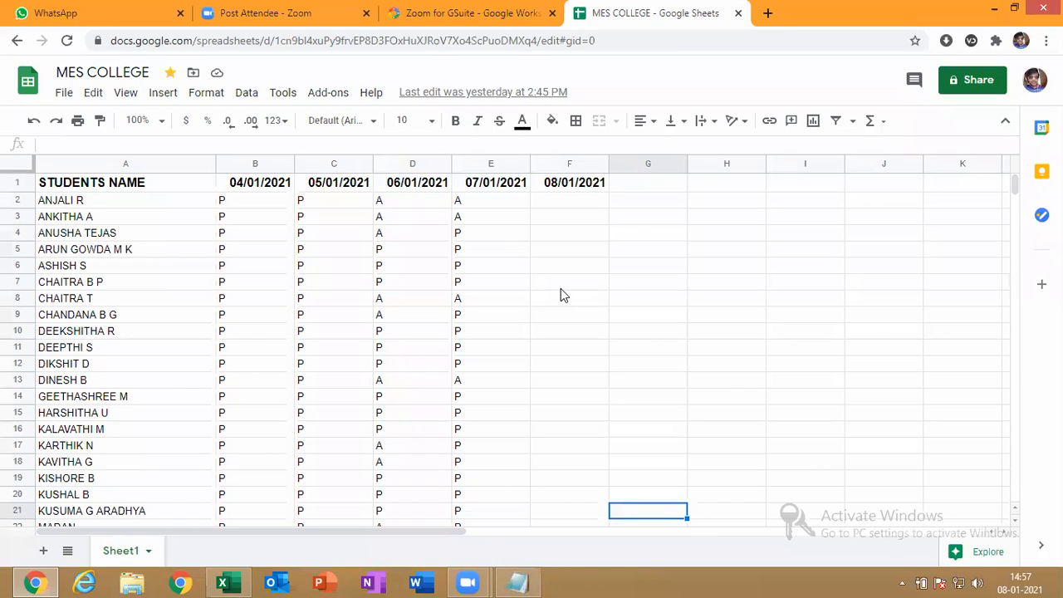
Select cell F2 below the 08/01/2021 header
click(787, 420)
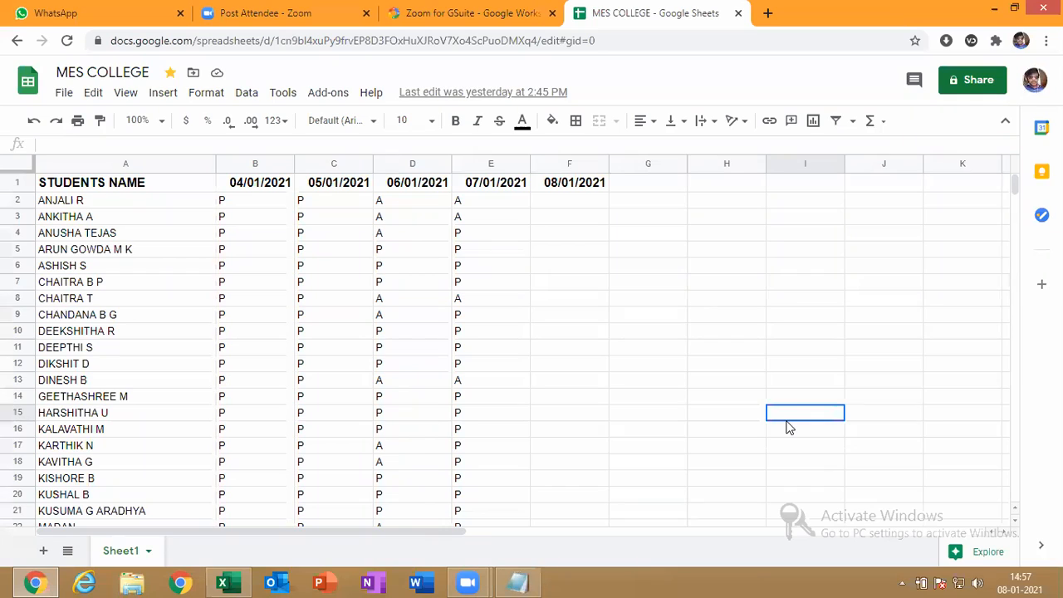
click(561, 192)
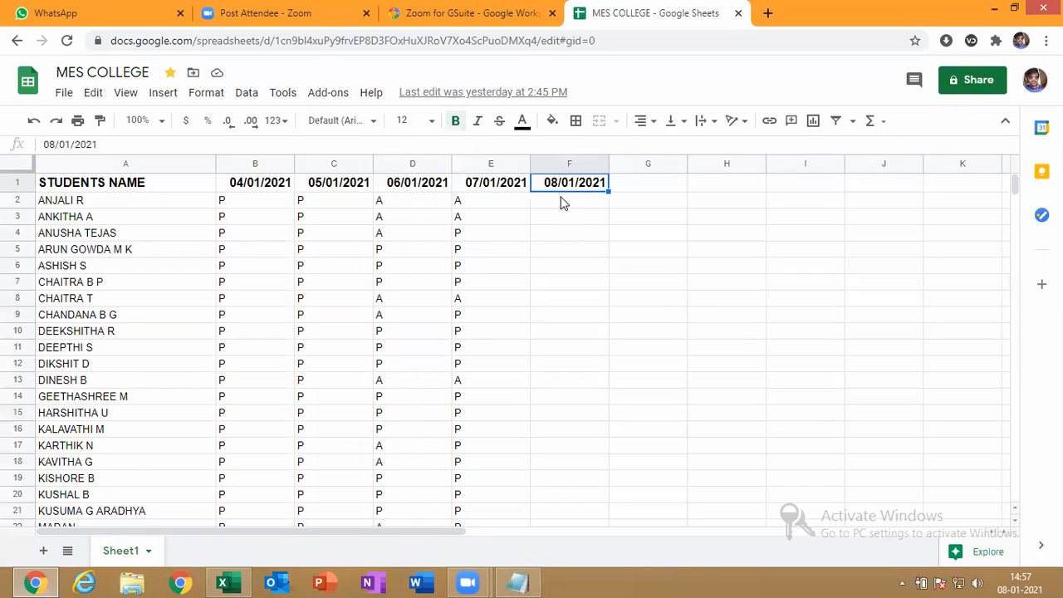
click(563, 202)
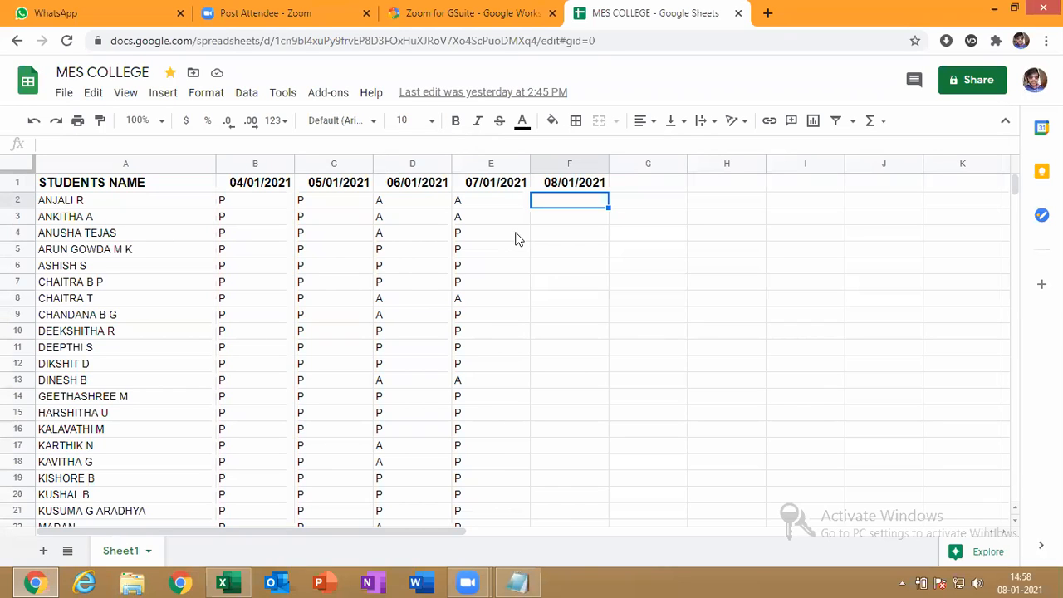
Enter A, A, P, A in F2 to F5 for 08/01/2021
text(A)
key(Return)
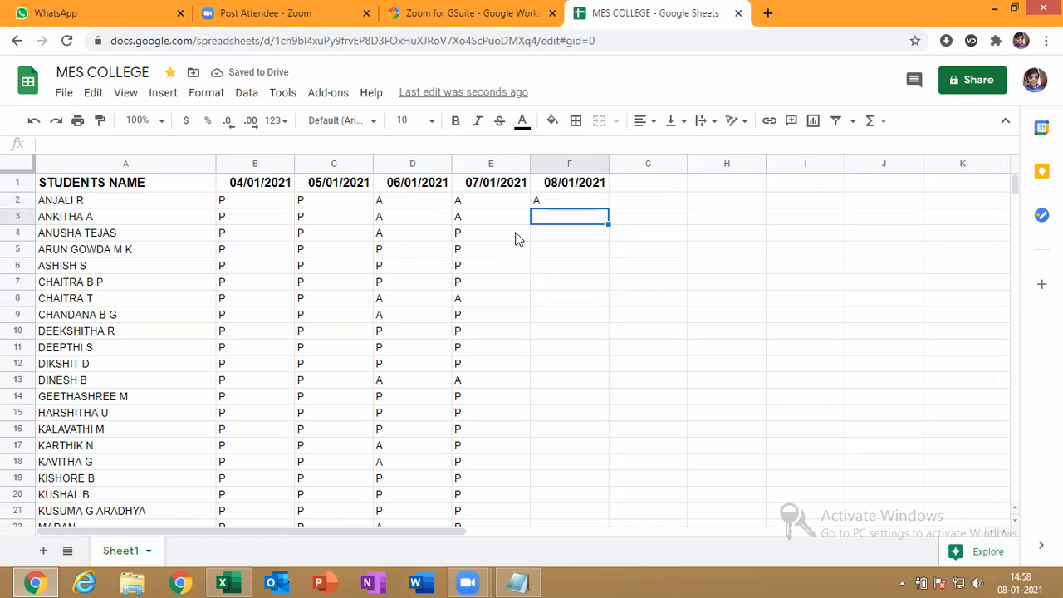
text(A)
key(Return)
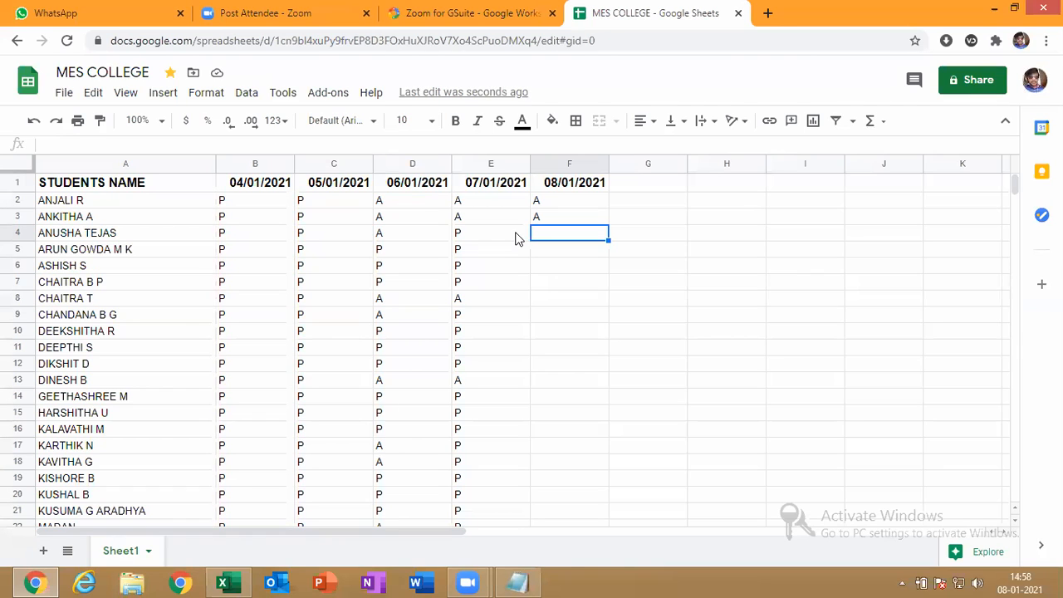
text(P)
key(Return)
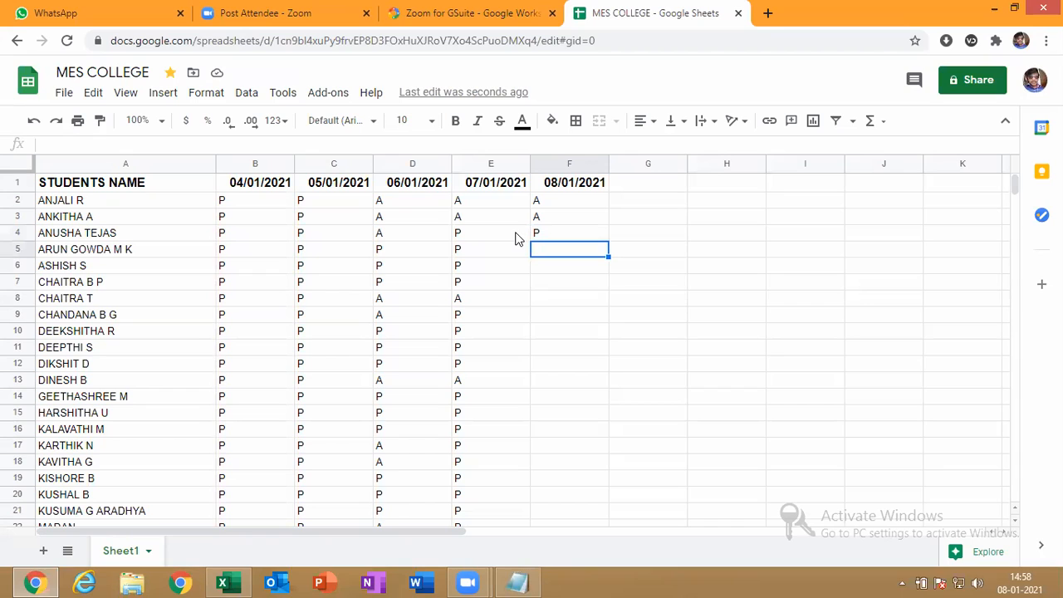
text(A)
key(Return)
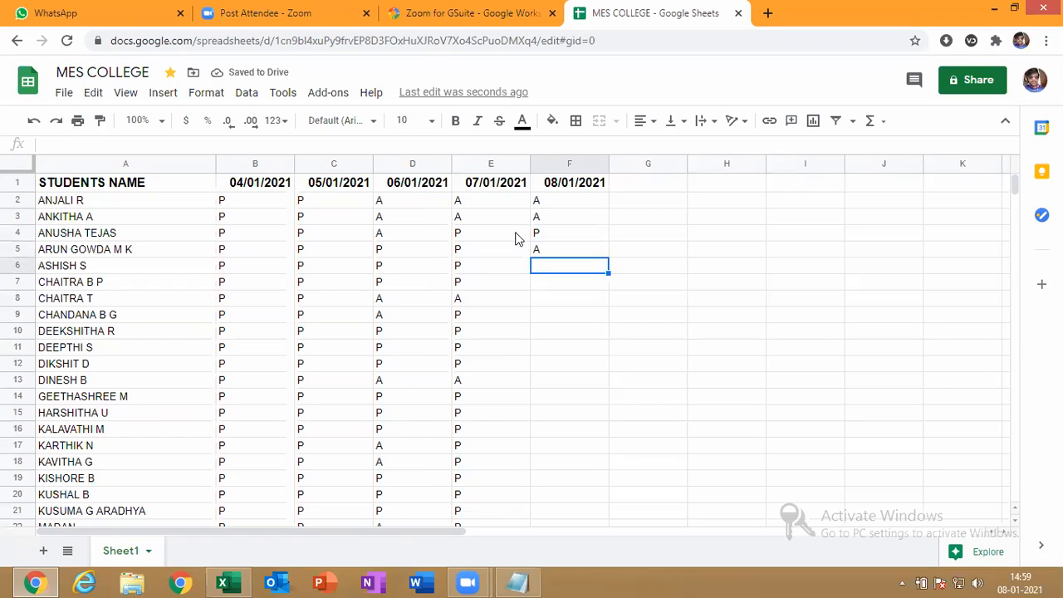
Enter P, A, A in F6 to F8, correcting F6 from A to P
text(A)
key(BackSpace)
text(P)
key(Return)
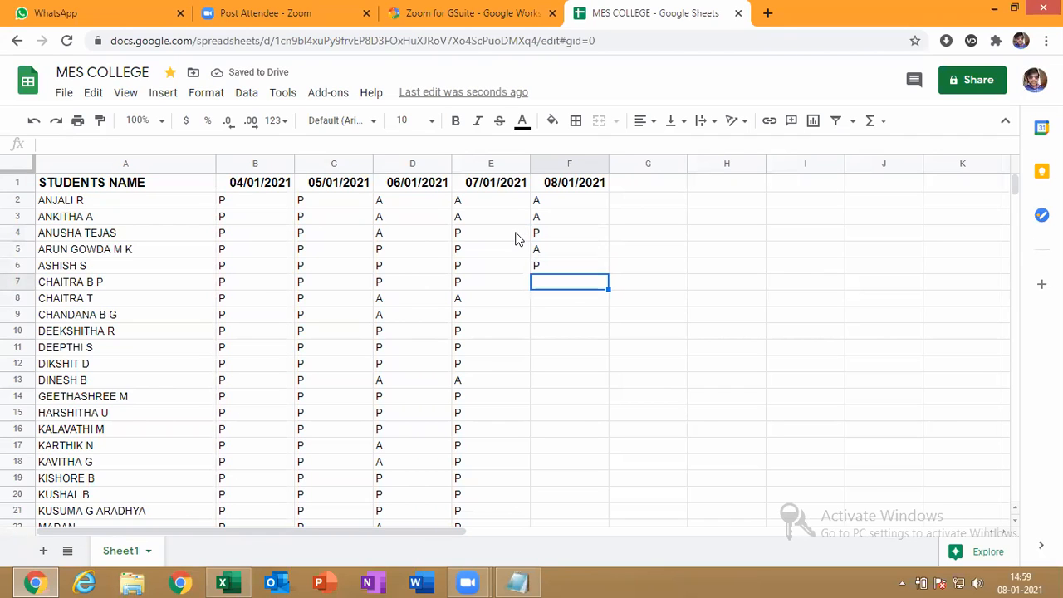
text(A)
key(Return)
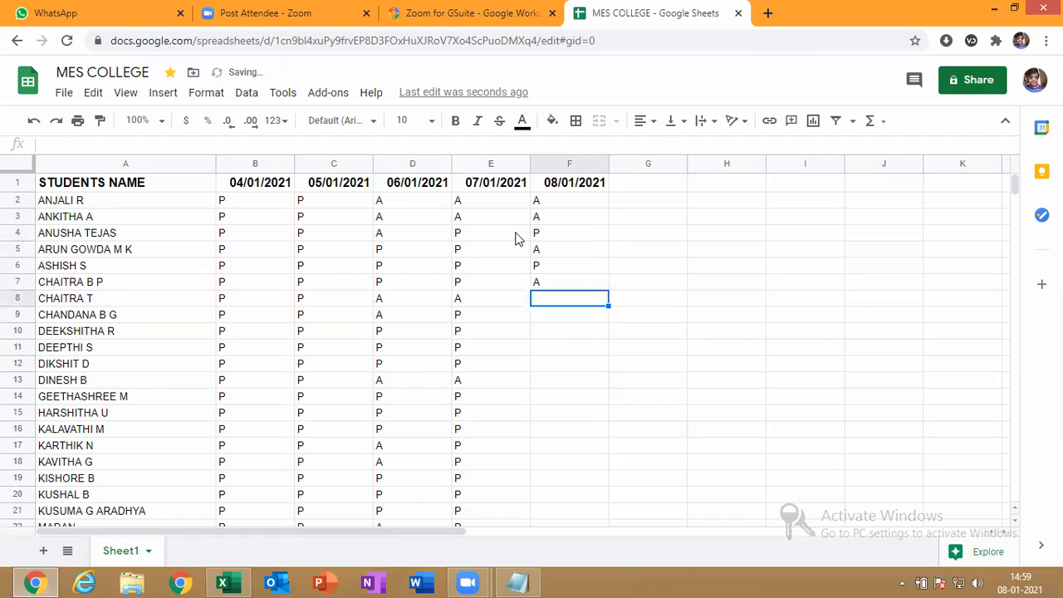
text(A)
key(Return)
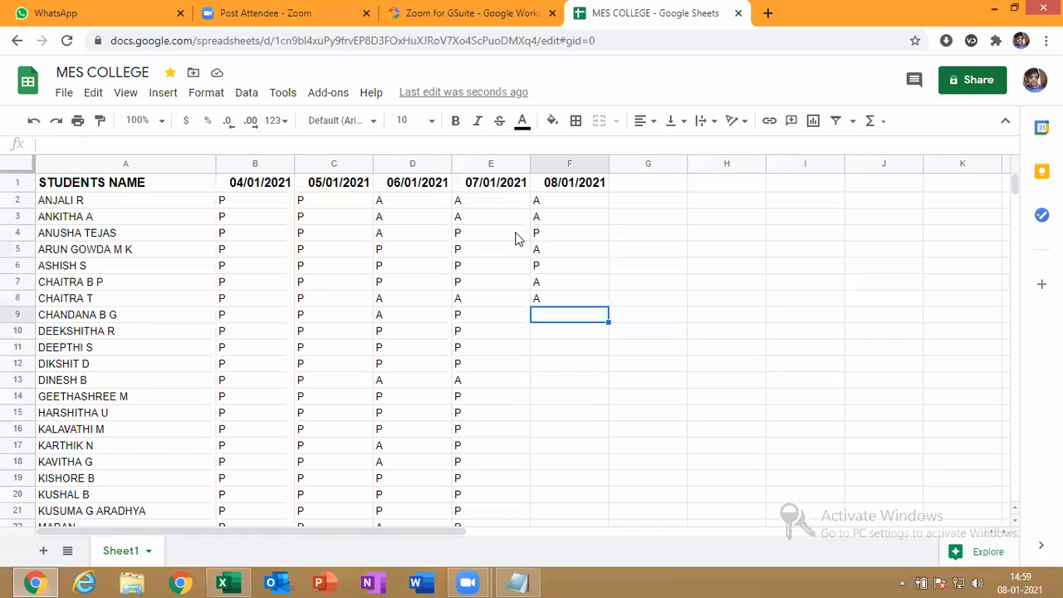
key(Up)
key(Up)
key(Up)
key(Up)
text(P)
key(Return)
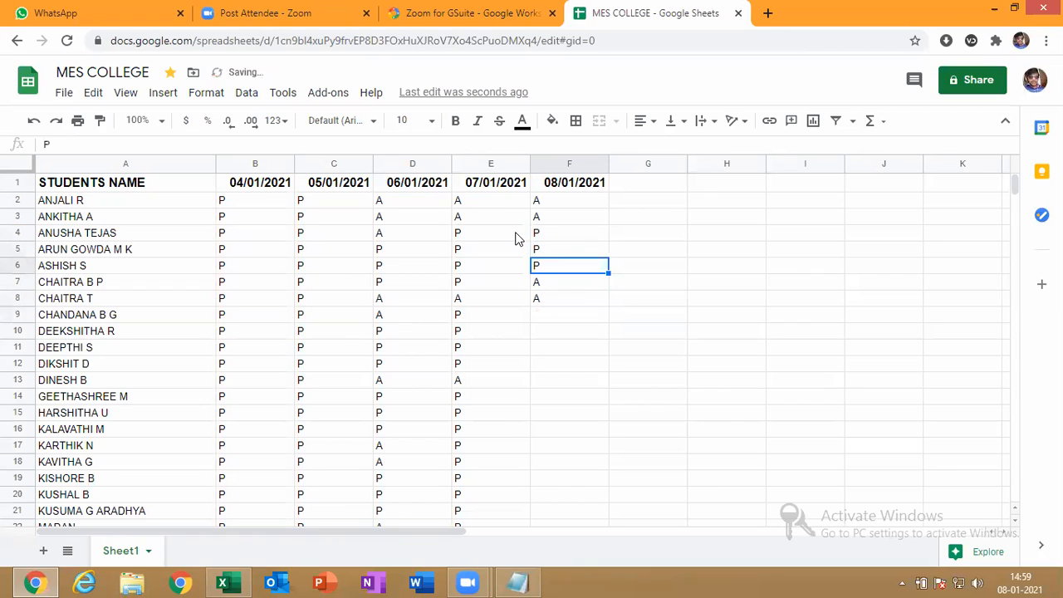
key(Down)
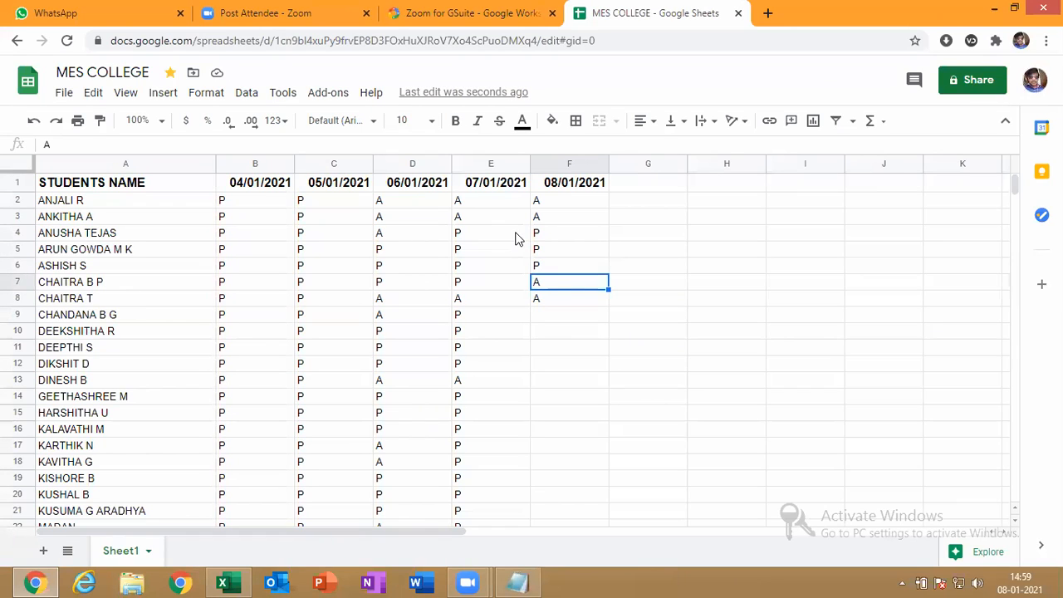
key(Down)
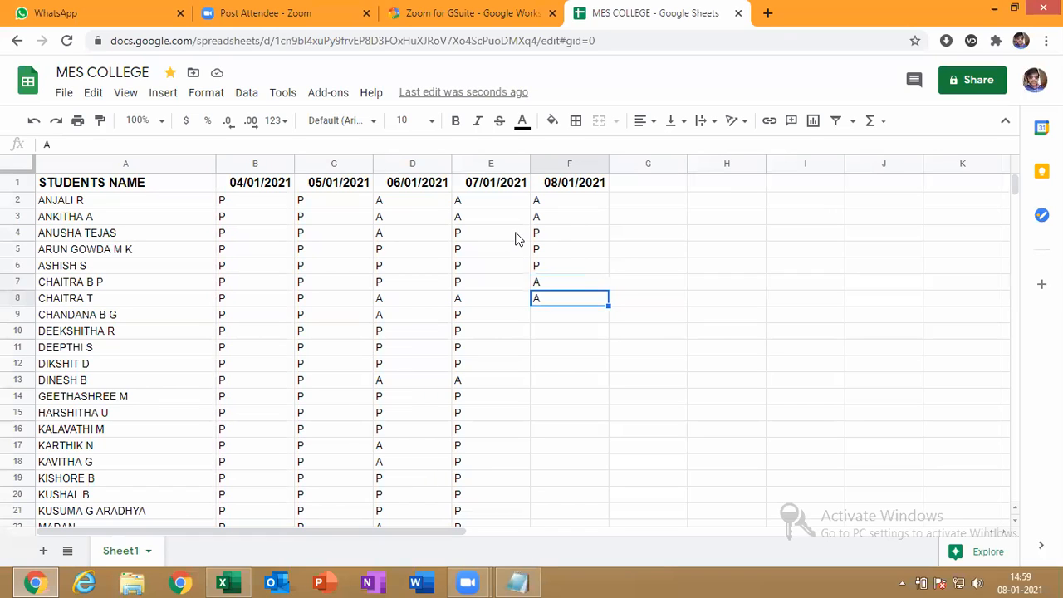
key(Down)
text(P)
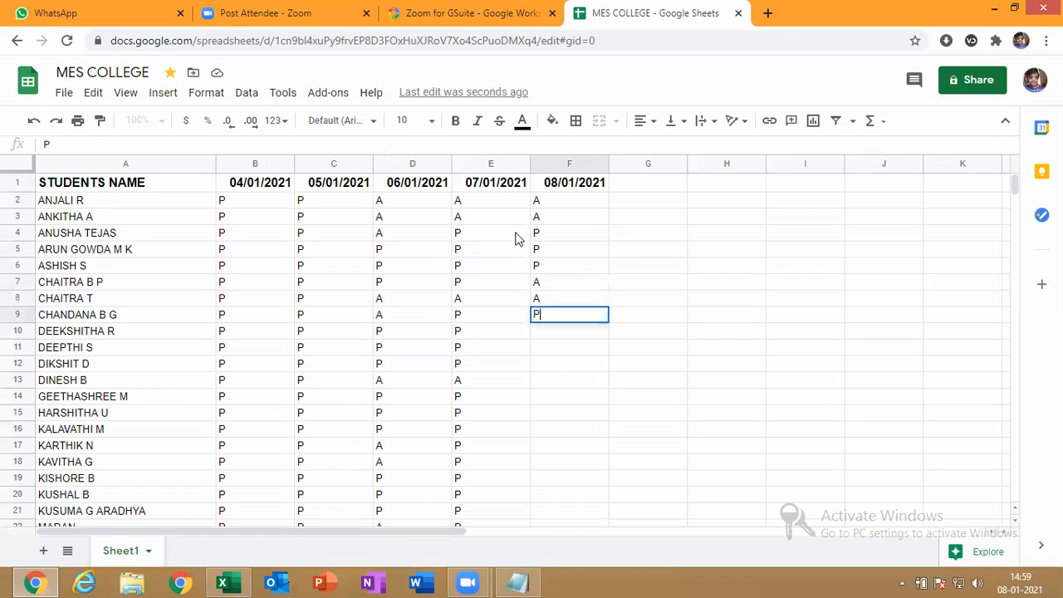
key(Return)
key(Up)
key(Up)
key(Up)
key(Up)
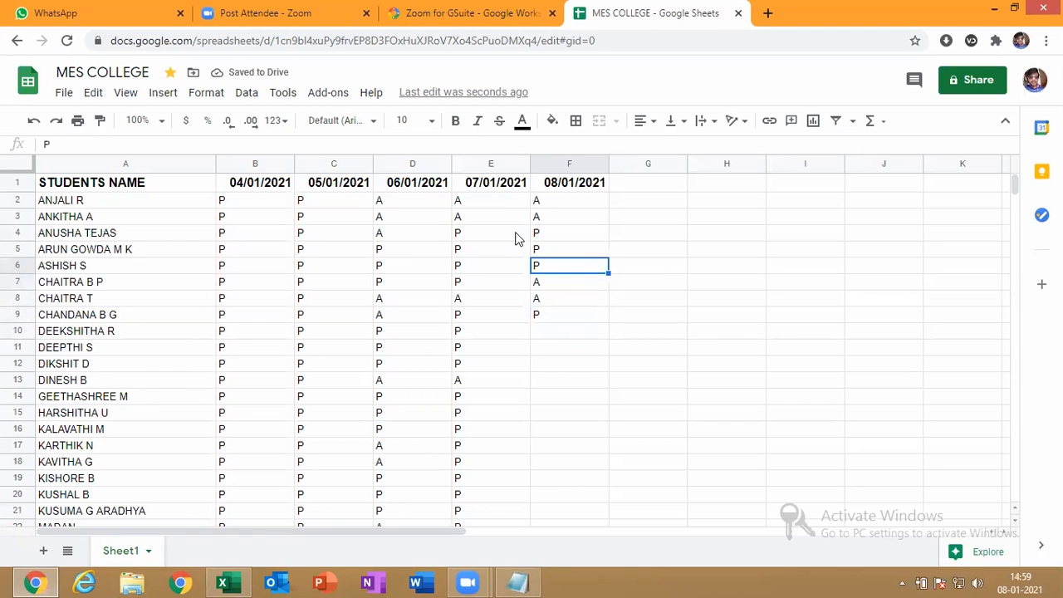
key(Down)
key(Down)
key(Down)
key(Down)
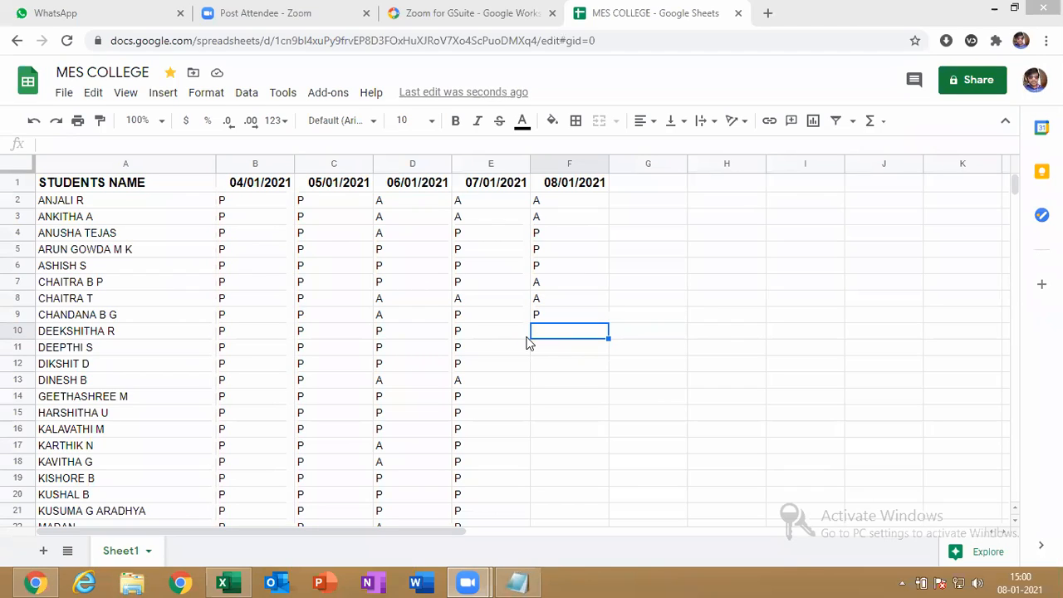
text(P)
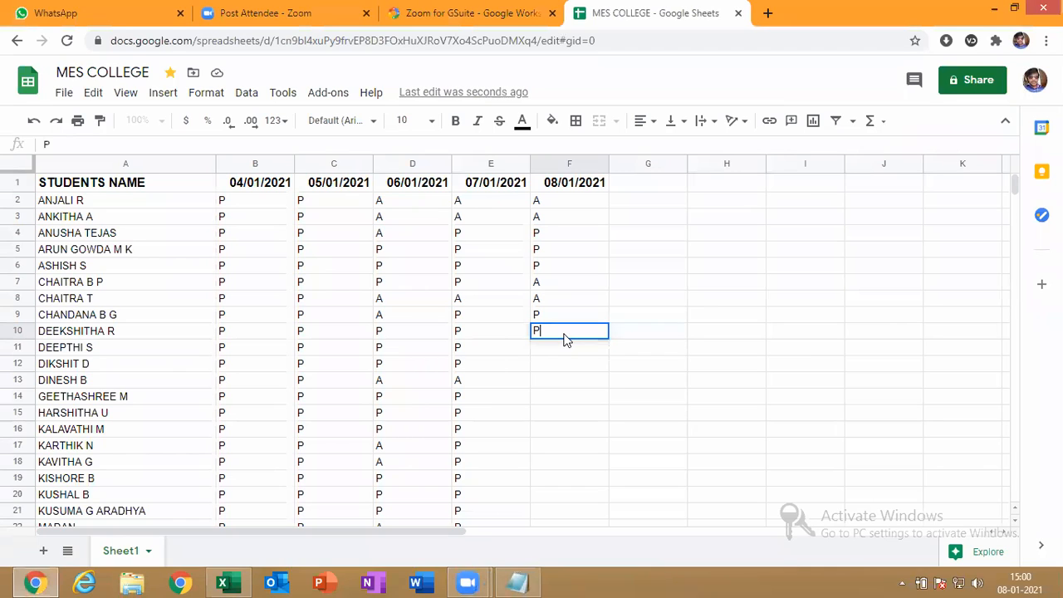
key(Return)
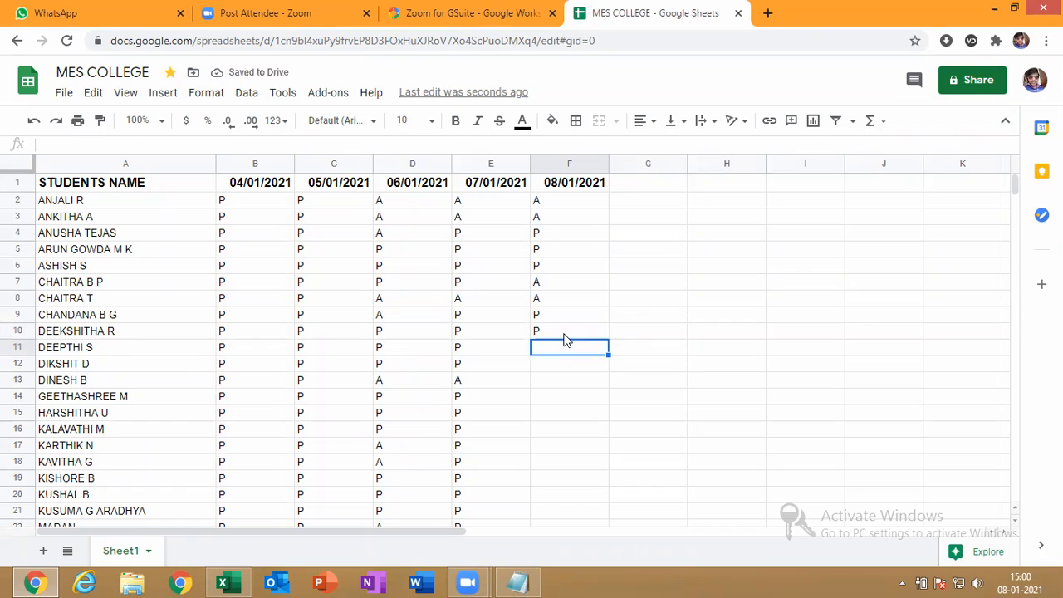
text(A)
key(Return)
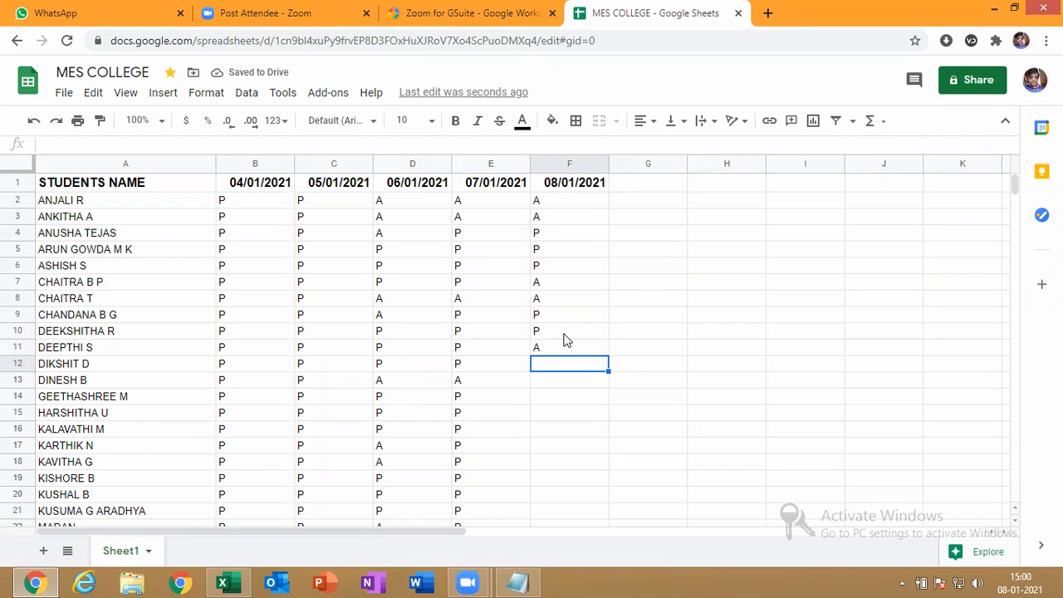
text(P)
key(Return)
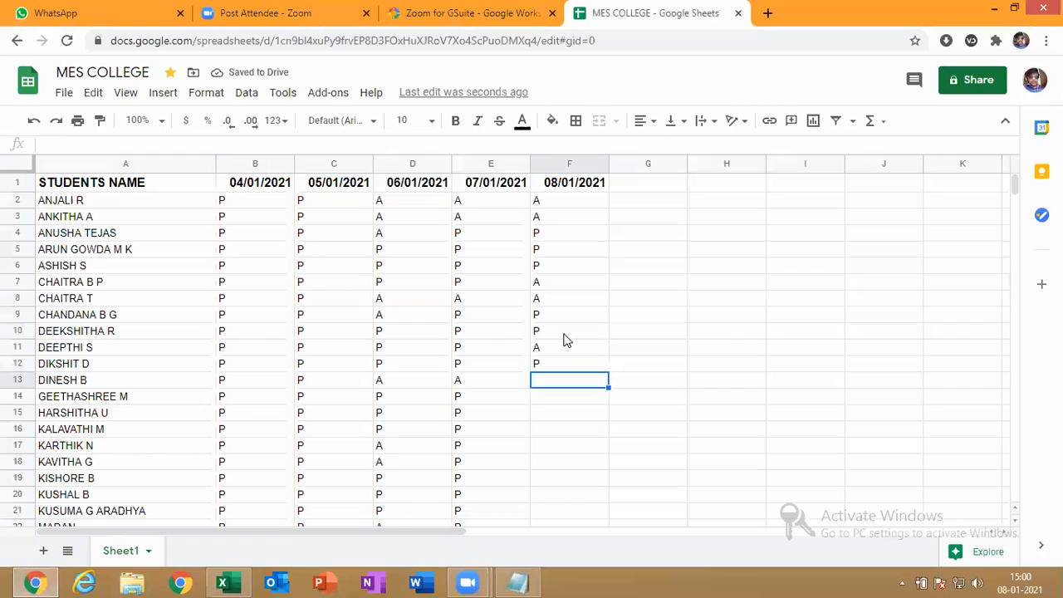
text(A)
key(Return)
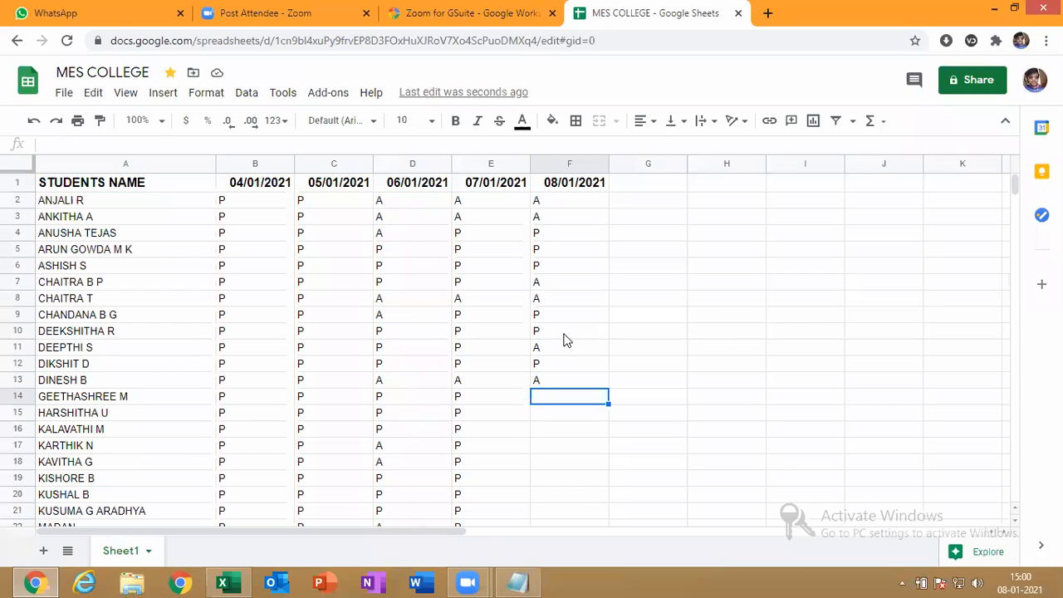
text(P)
key(Return)
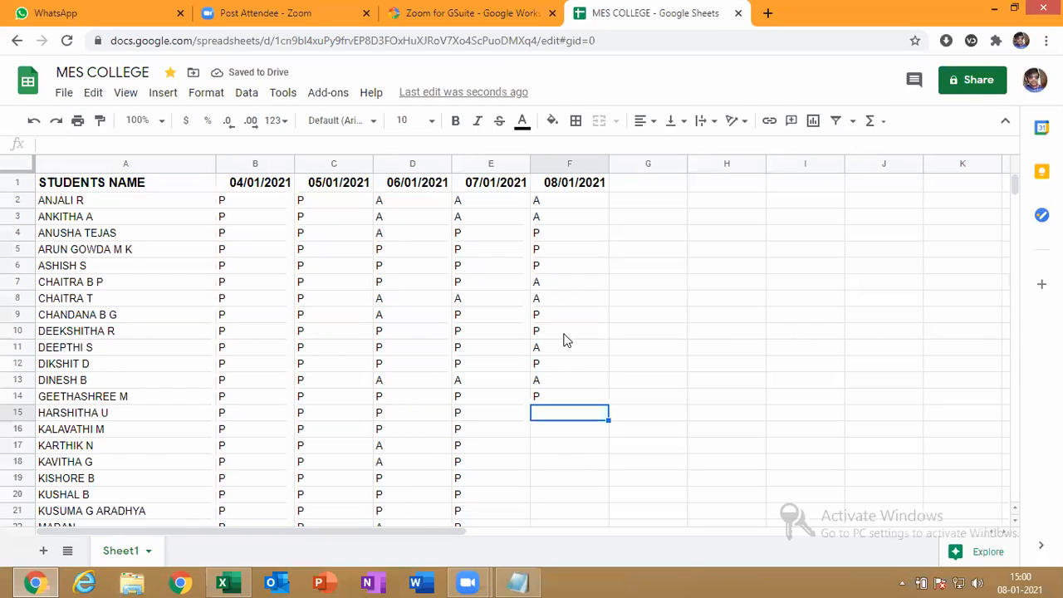
text(P)
key(Return)
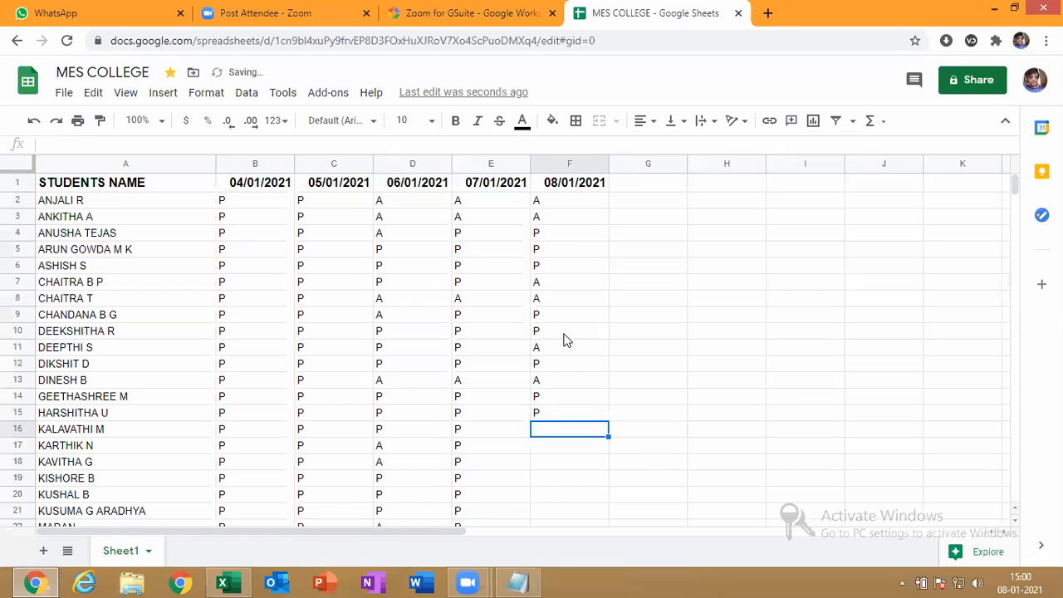
text(A)
key(Return)
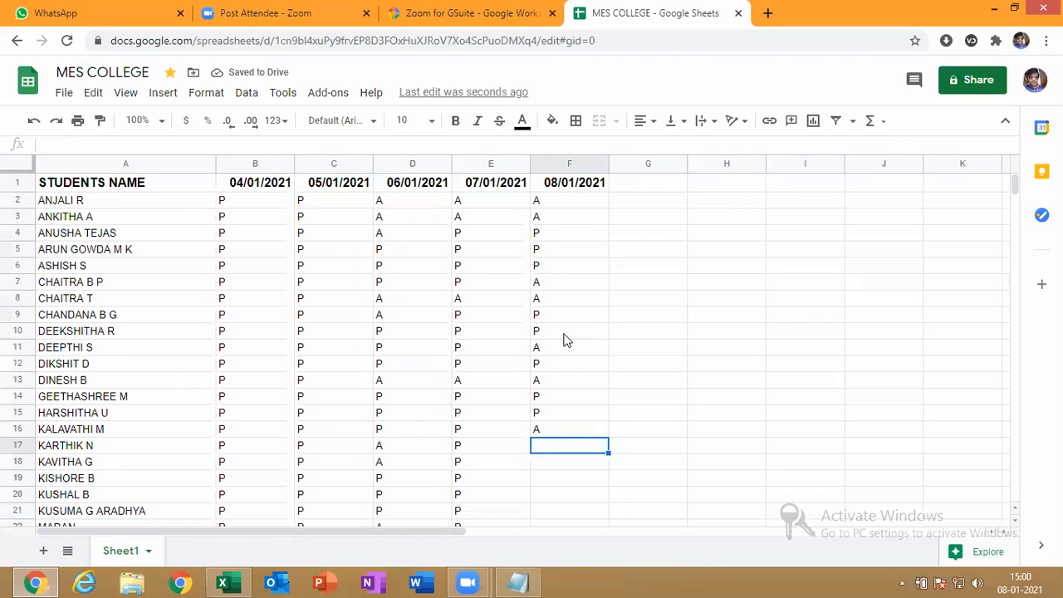
text(A)
key(Return)
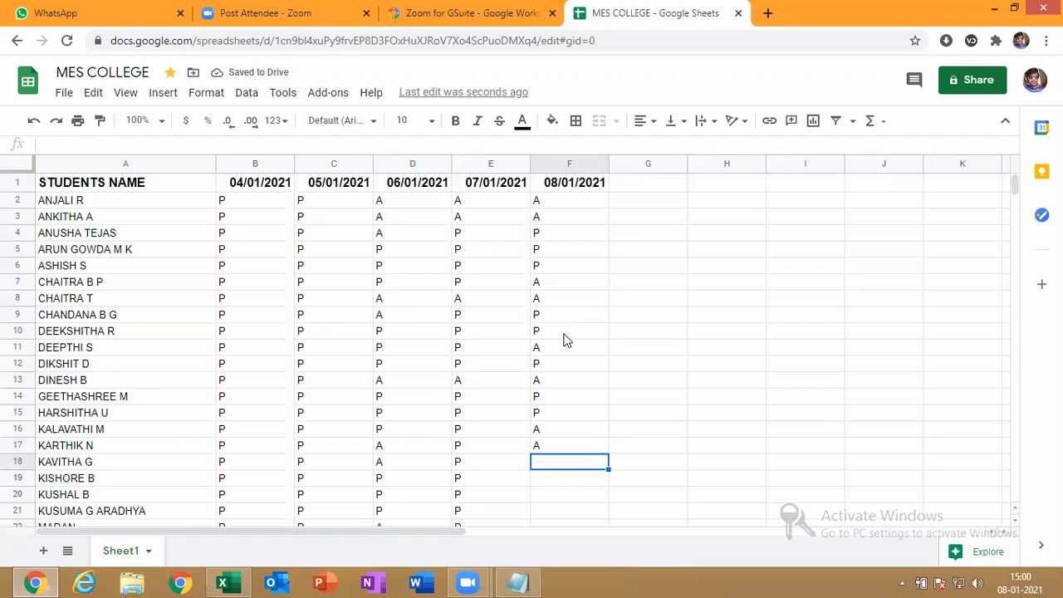
text(P)
key(Return)
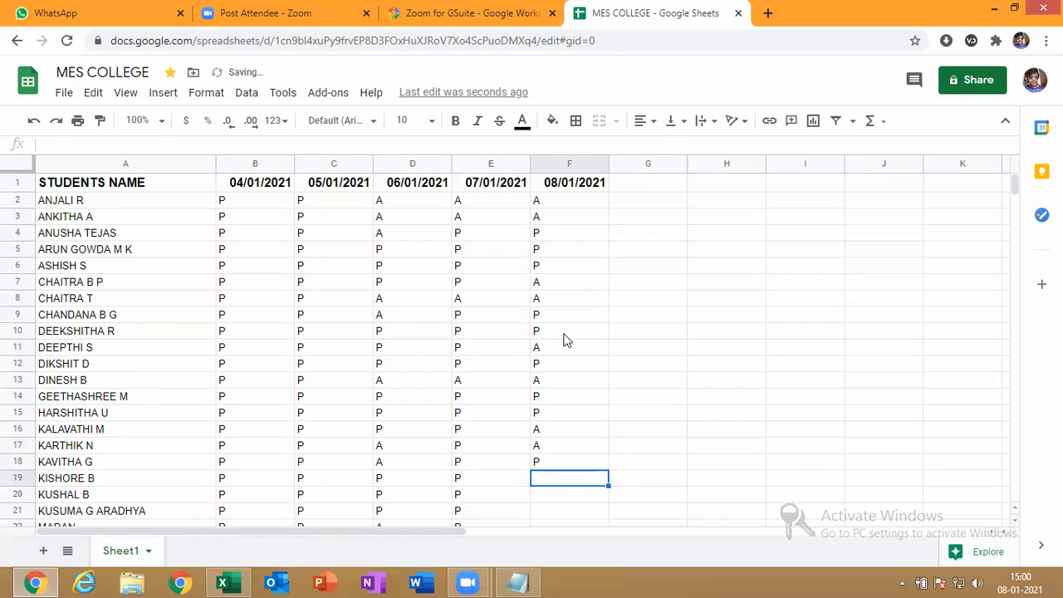
text(P)
key(Return)
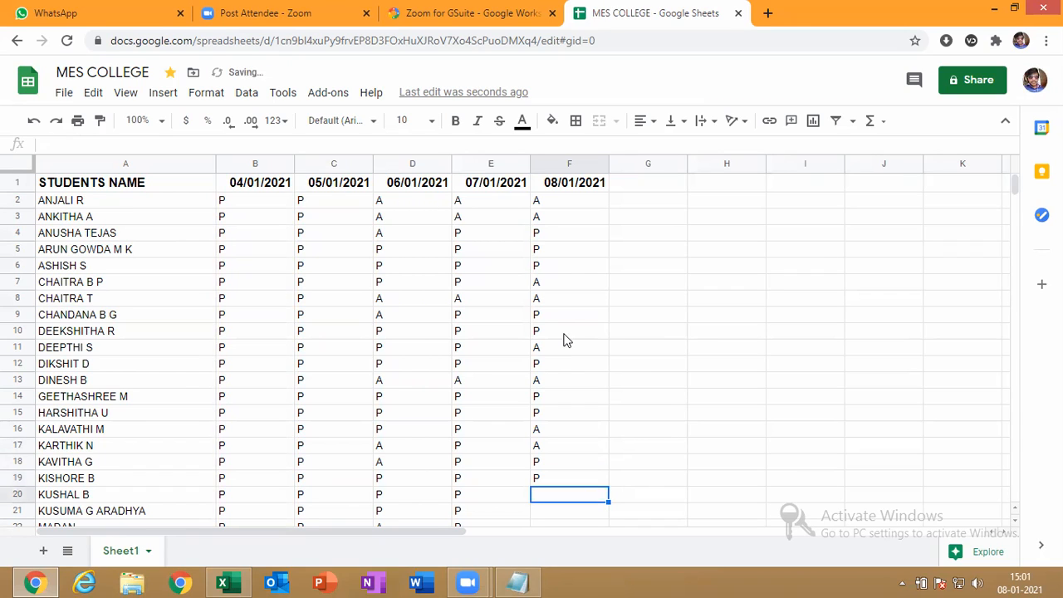
text(P)
key(Return)
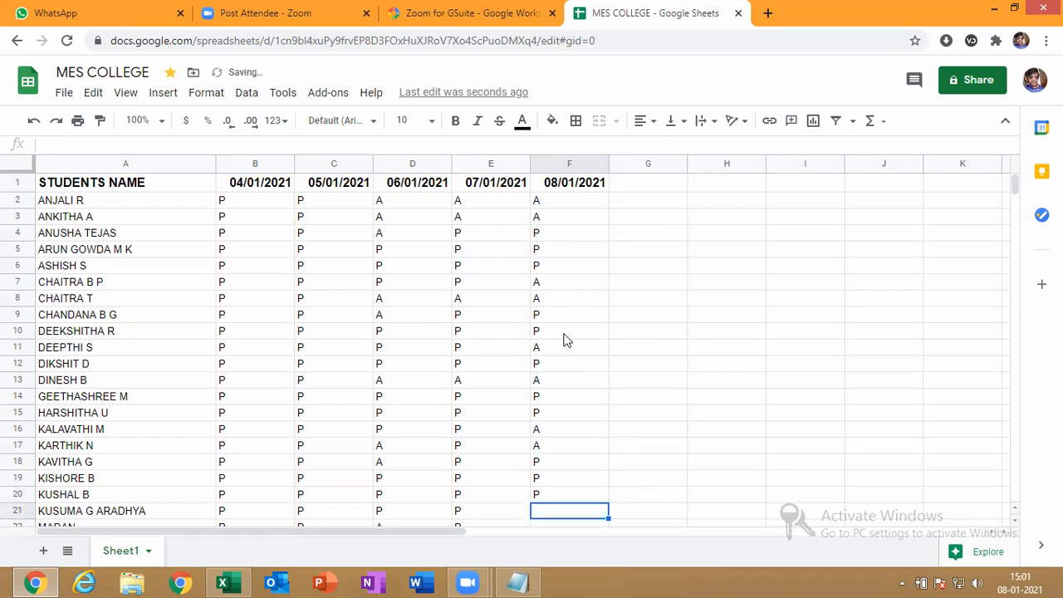
key(Down)
key(Down)
key(Down)
key(Down)
key(Down)
key(Down)
key(Down)
key(Down)
key(Down)
key(Down)
key(Down)
key(Down)
key(Down)
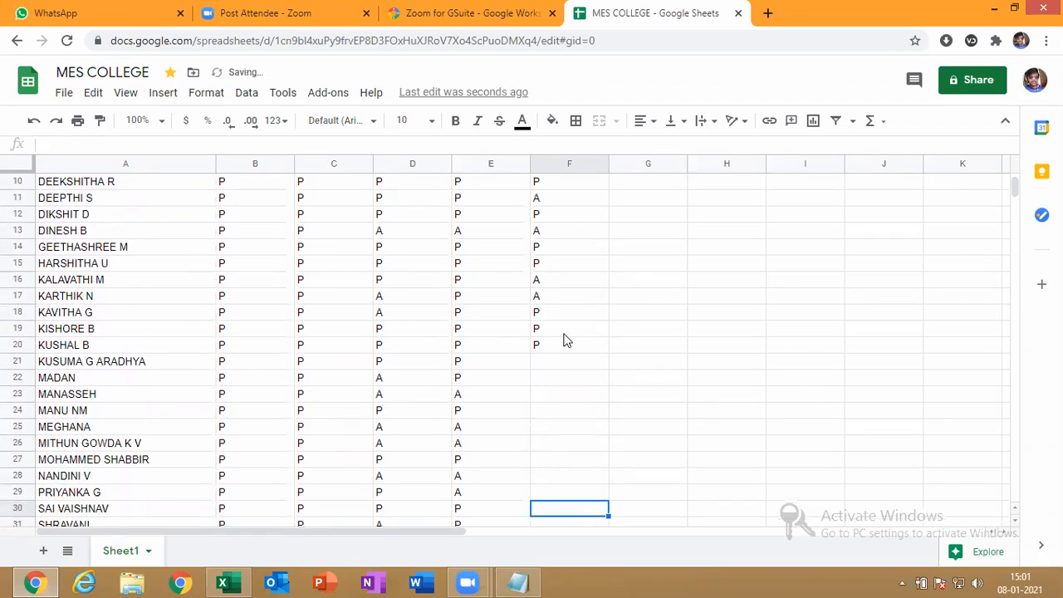
key(Up)
key(Up)
key(Up)
key(Up)
key(Up)
key(Up)
key(Up)
key(Up)
key(Up)
key(Up)
key(Up)
key(Up)
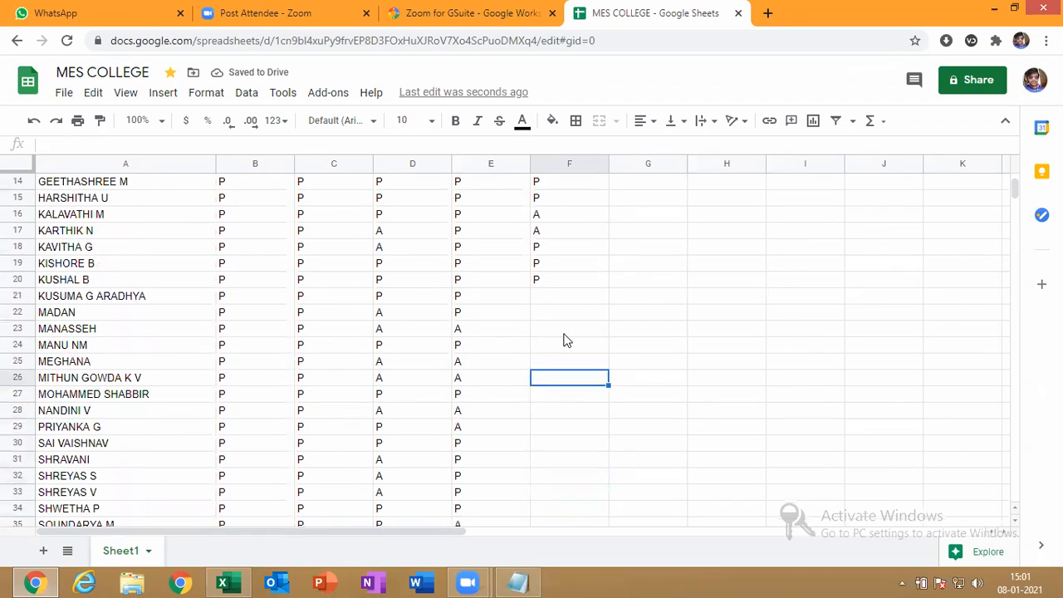
key(Up)
text(P)
key(Escape)
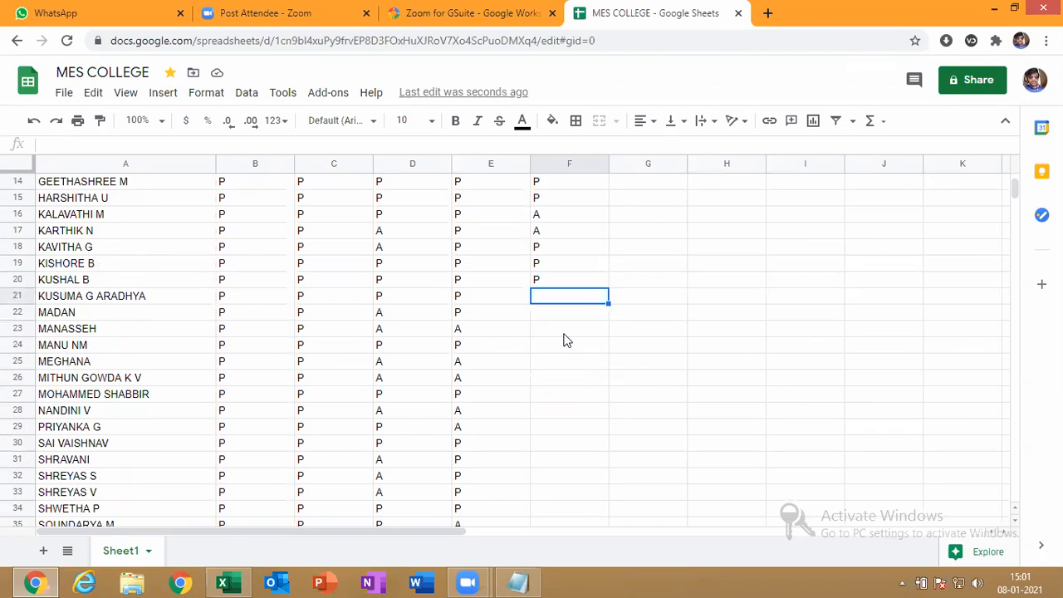
text(P)
key(Return)
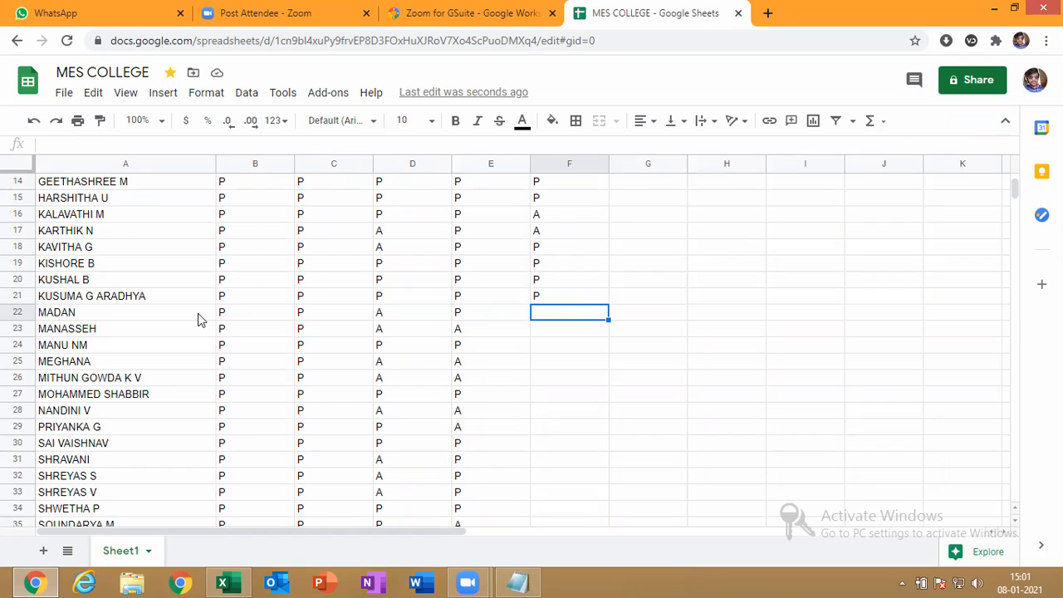
text(P)
key(Return)
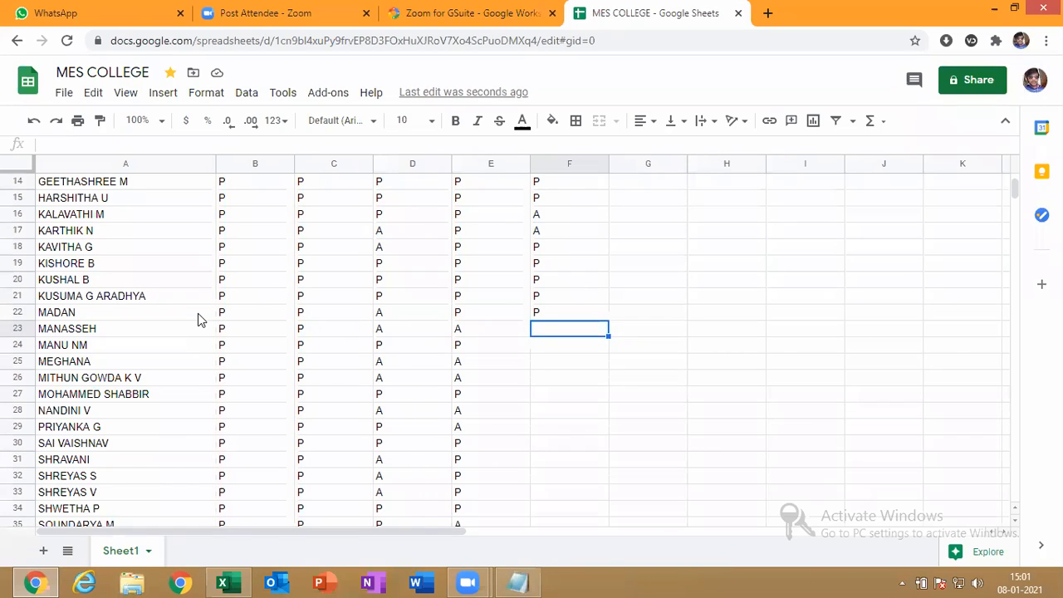
text(A)
click(199, 315)
double_click(198, 315)
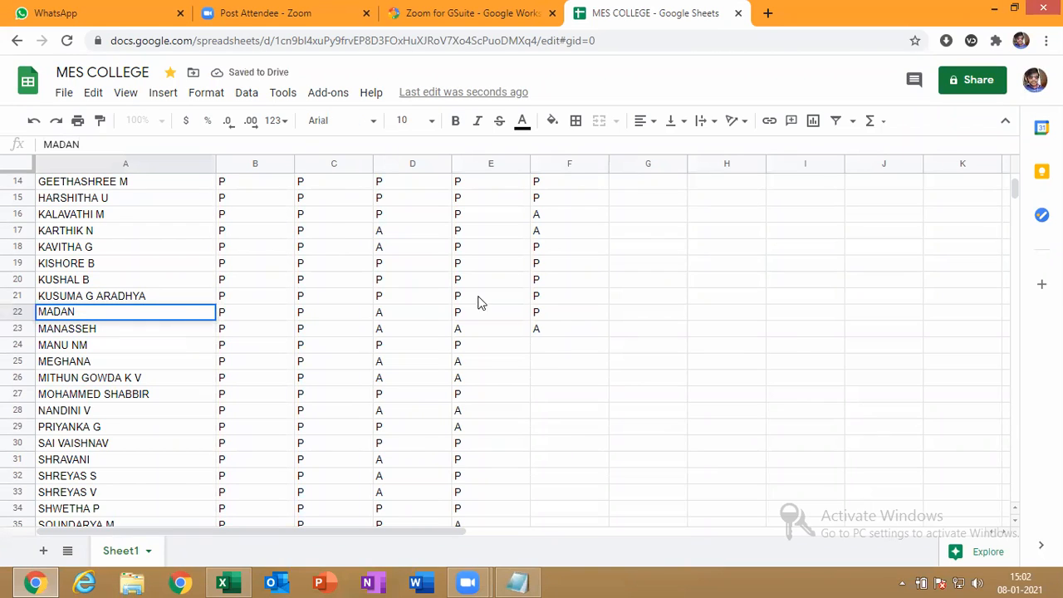
click(541, 352)
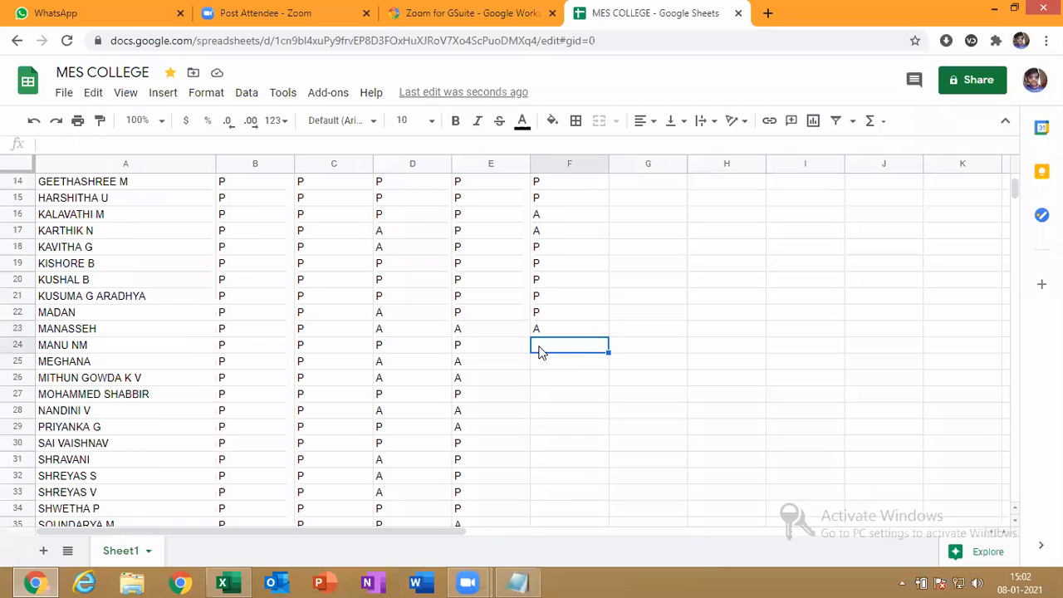
text(P)
key(Return)
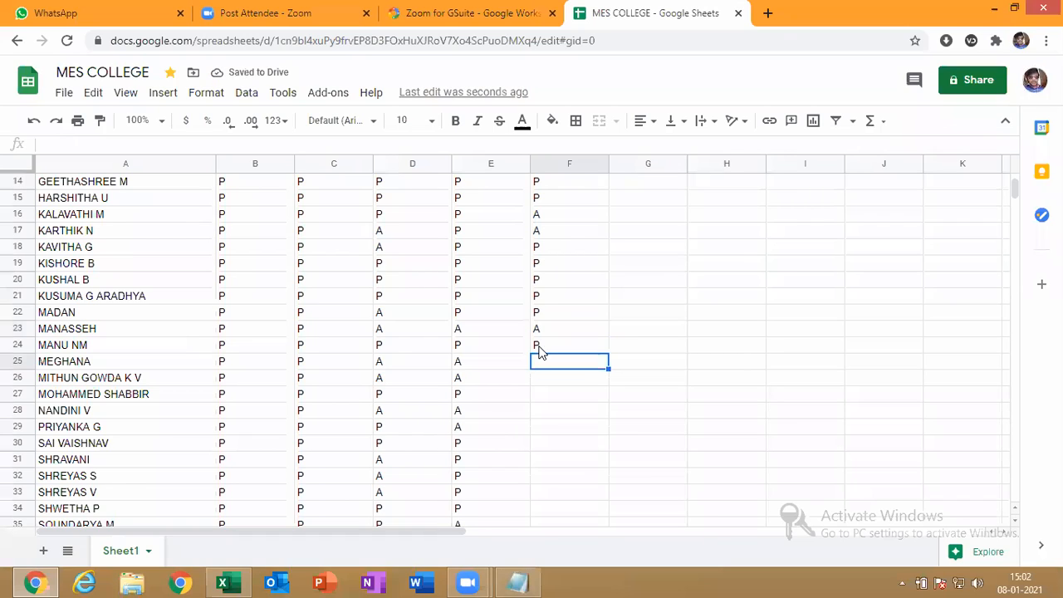
text(A)
key(Return)
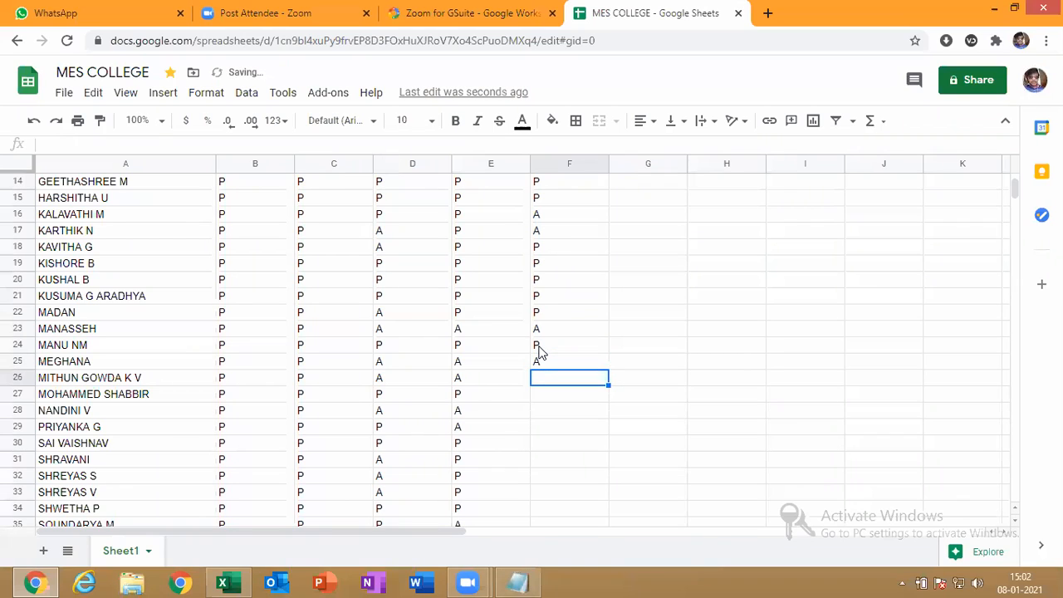
text(P)
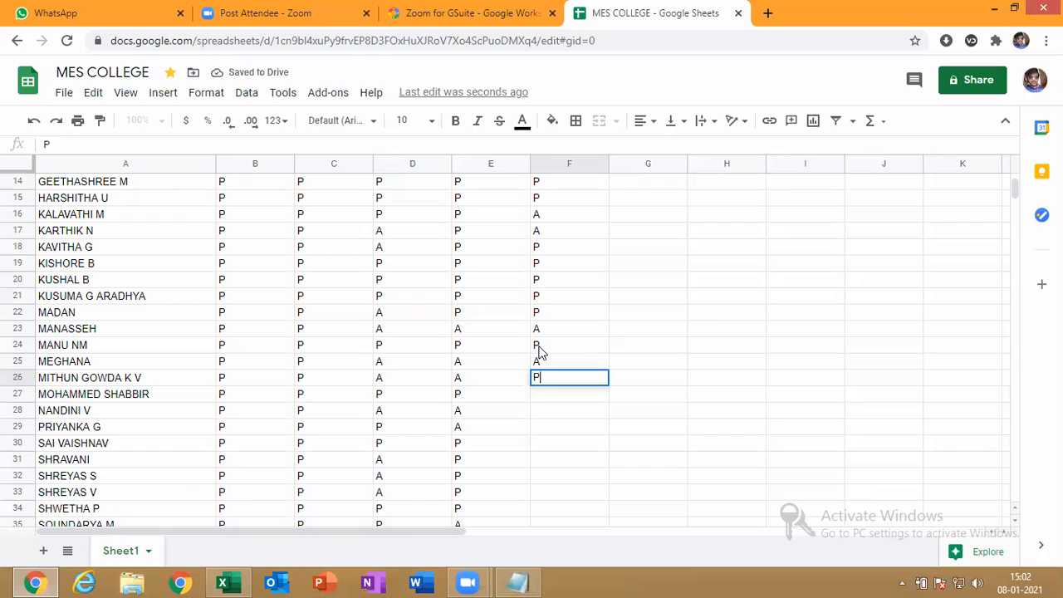
key(Return)
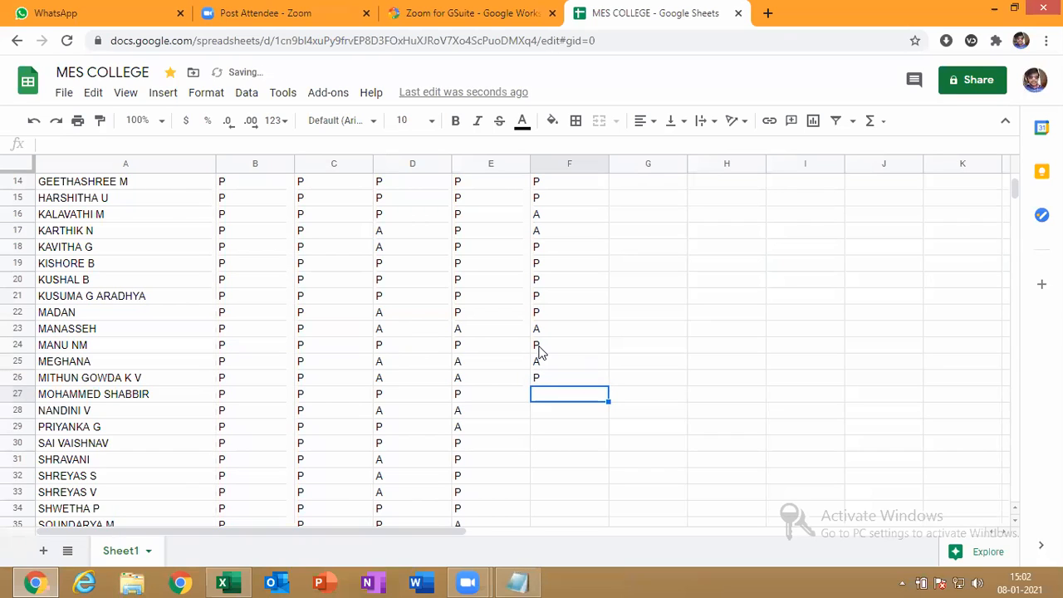
text(P)
key(Return)
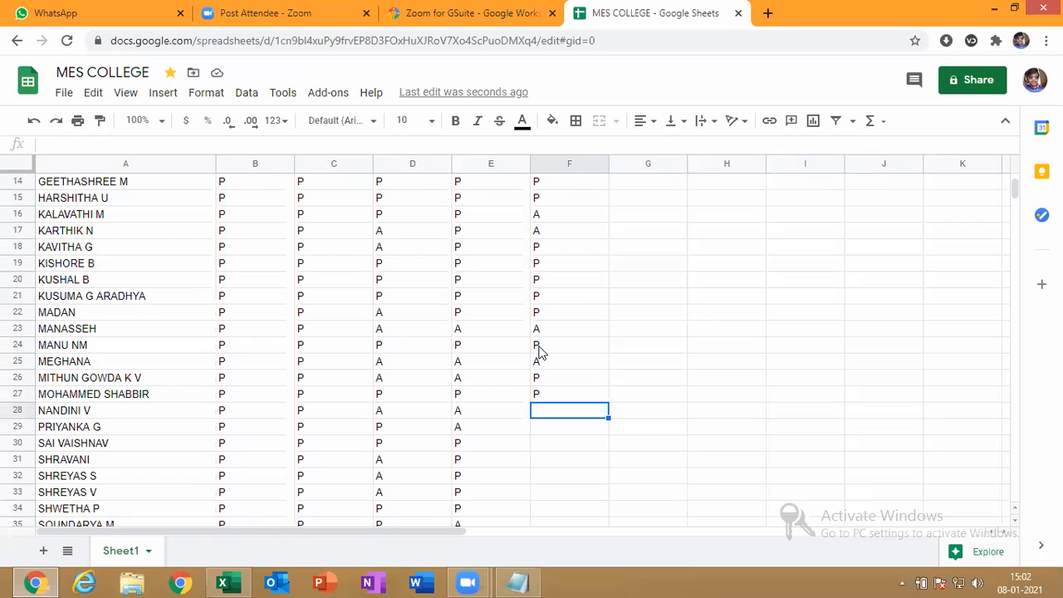
text(A)
key(Return)
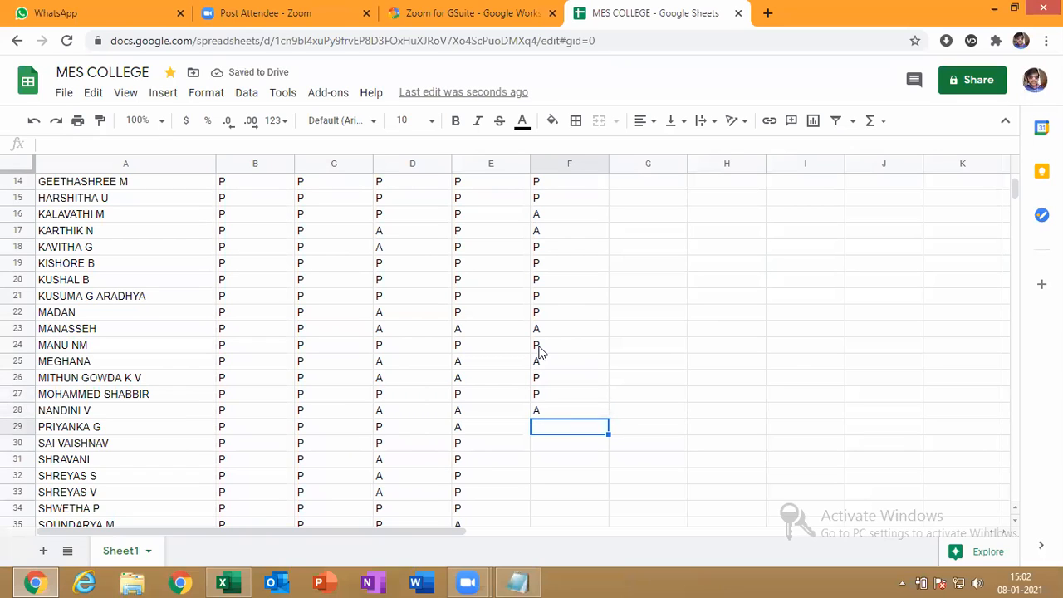
Enter P, P, P, A, A in cells F29 to F33
text(P)
key(Return)
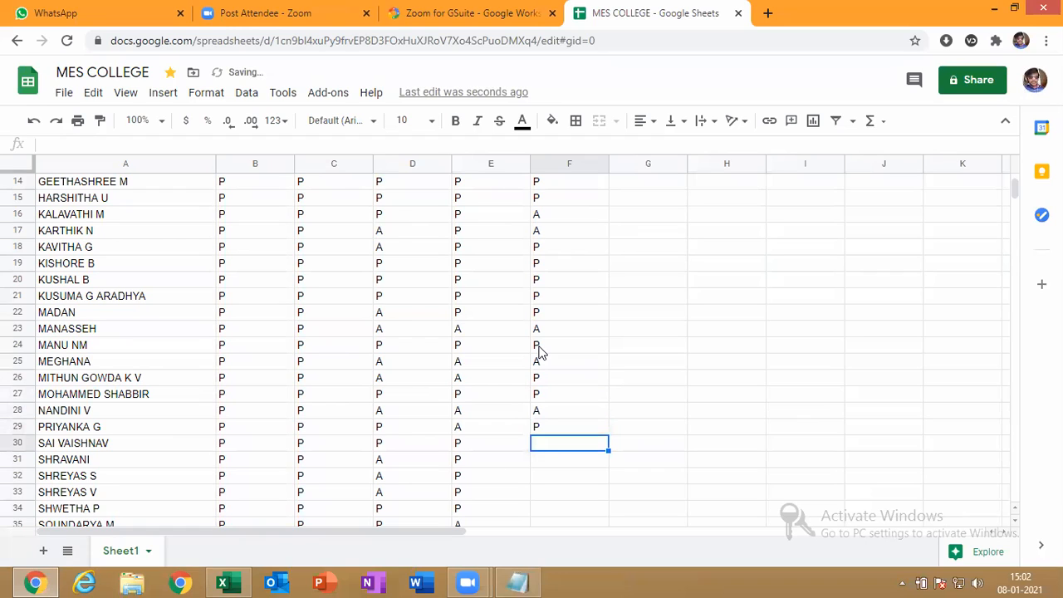
text(P)
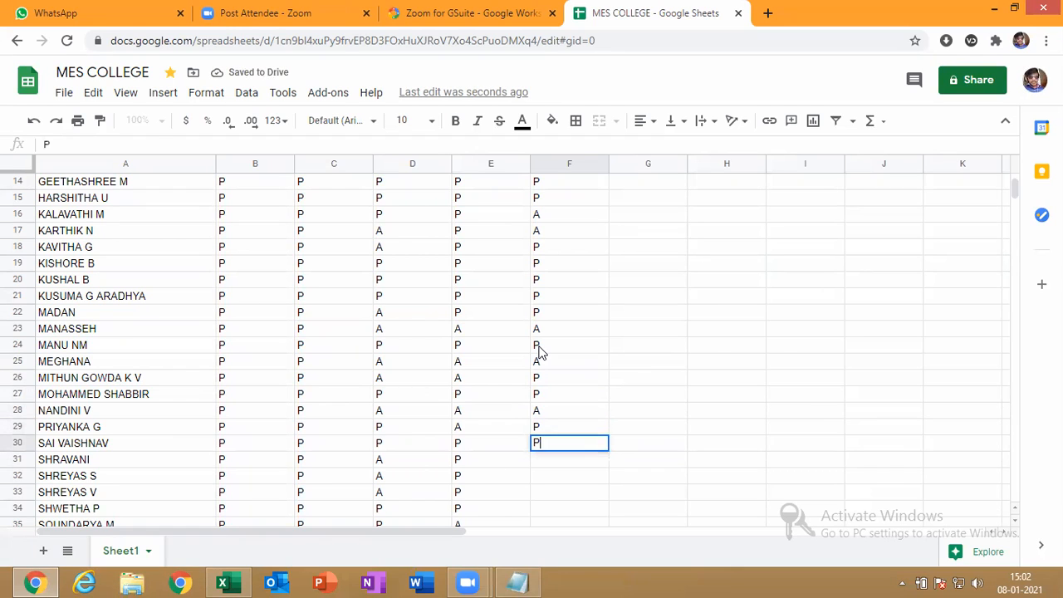
key(Return)
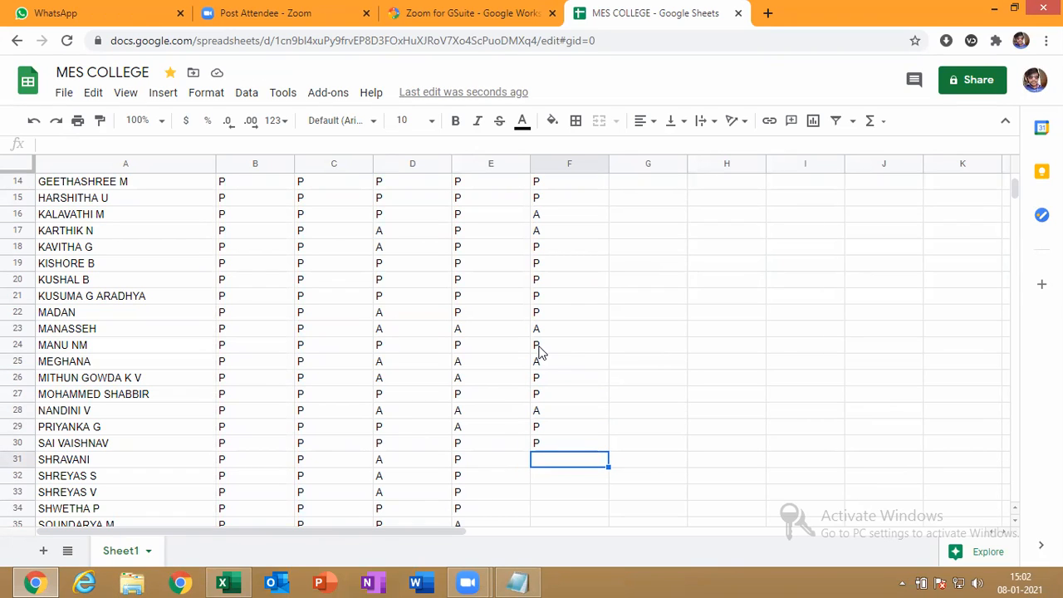
text(P)
key(Return)
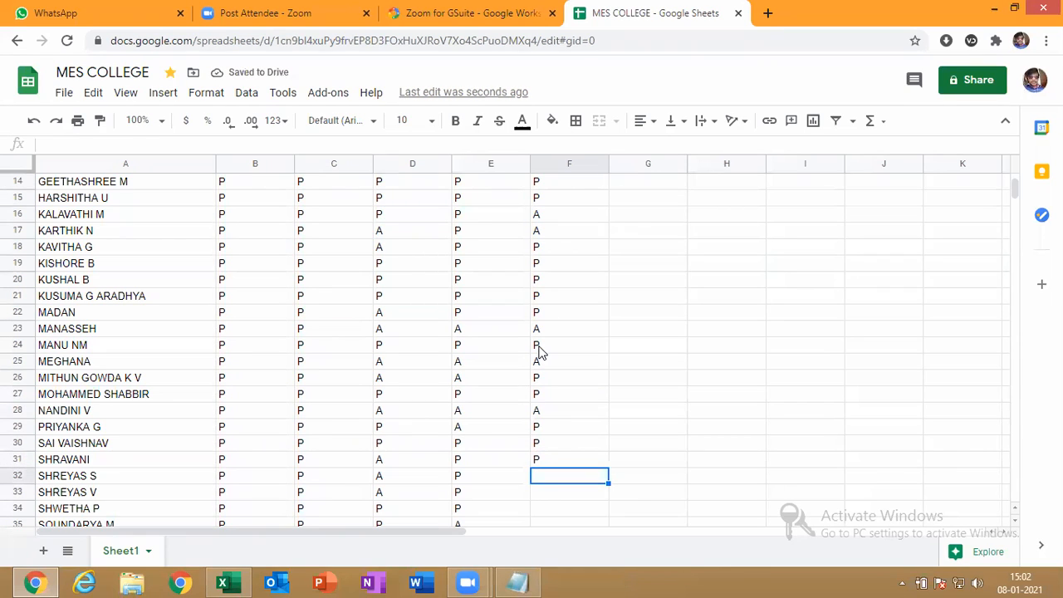
text(A)
key(Return)
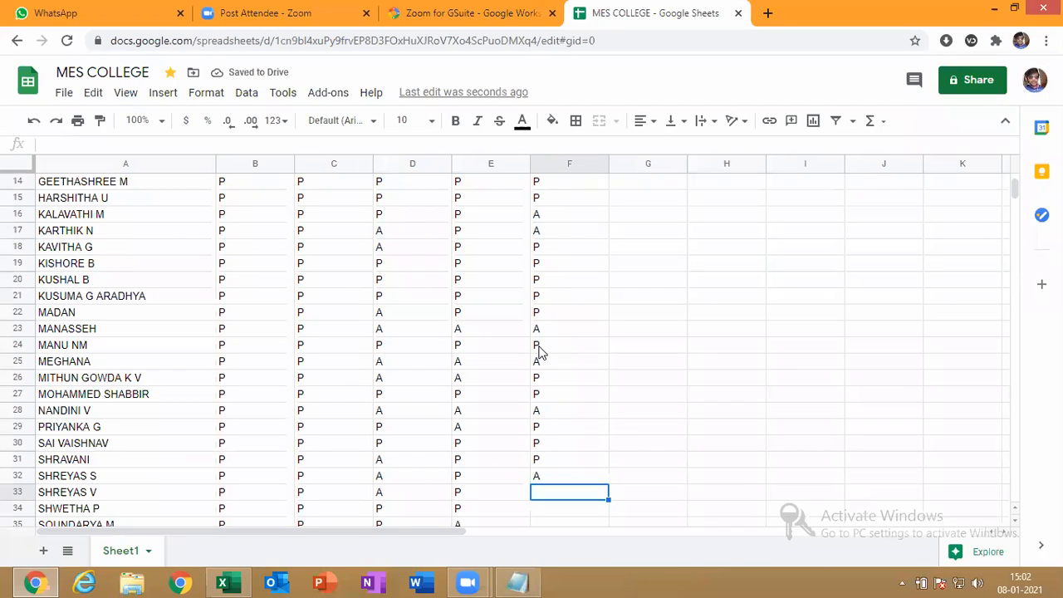
text(A)
key(Return)
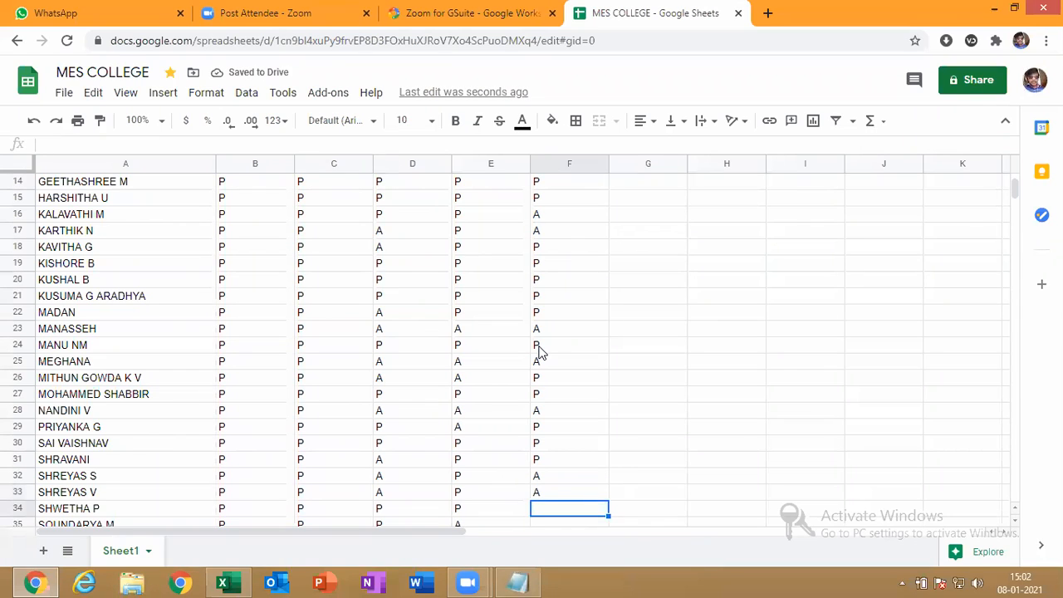
Enter A in F34, correcting it from P, and P in F35
key(Down)
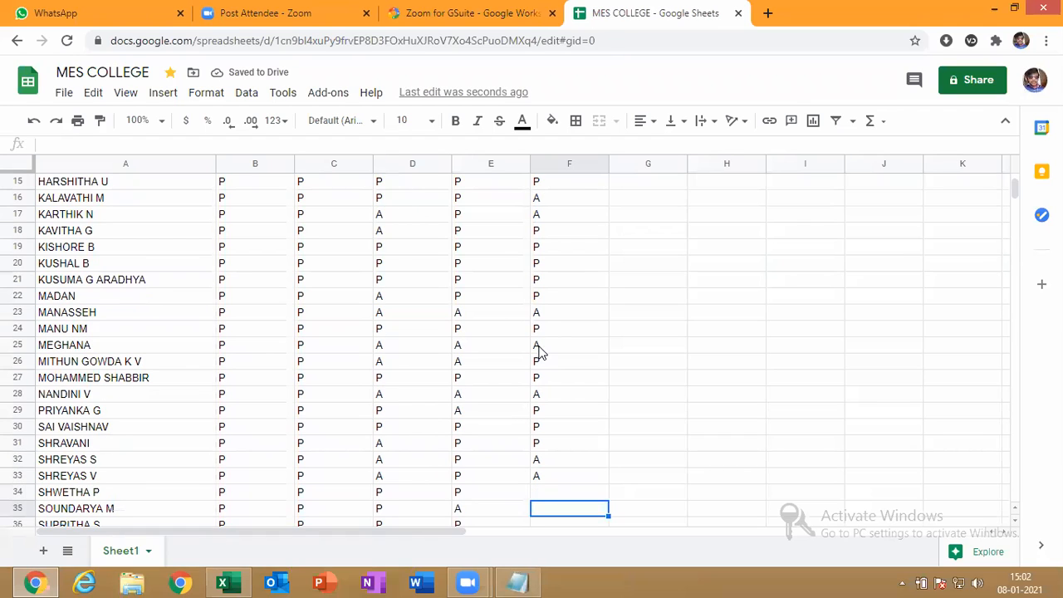
key(Up)
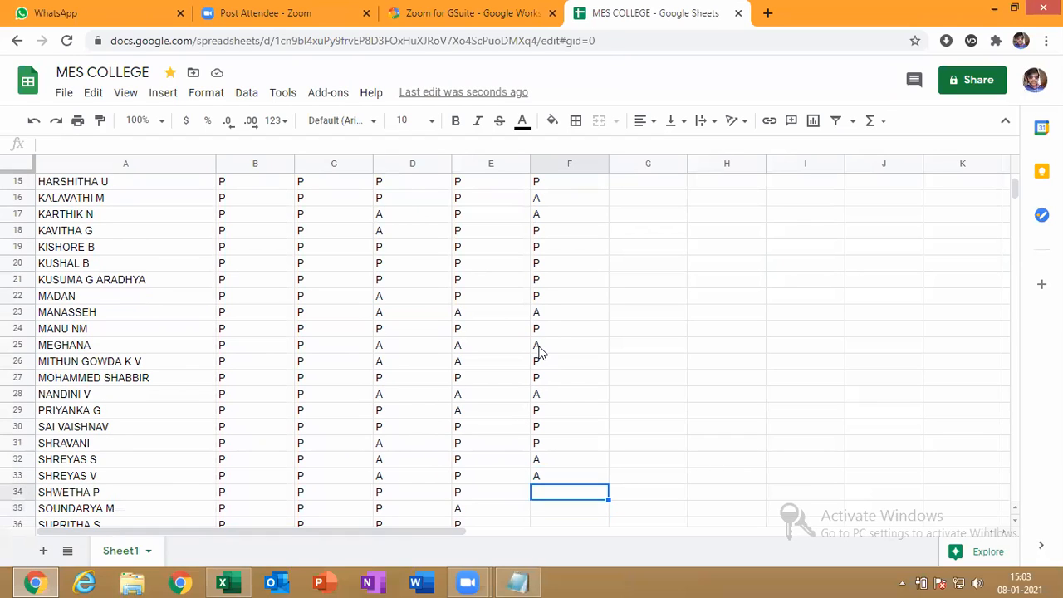
text(P)
key(Up)
key(Down)
text(A)
key(Down)
text(P)
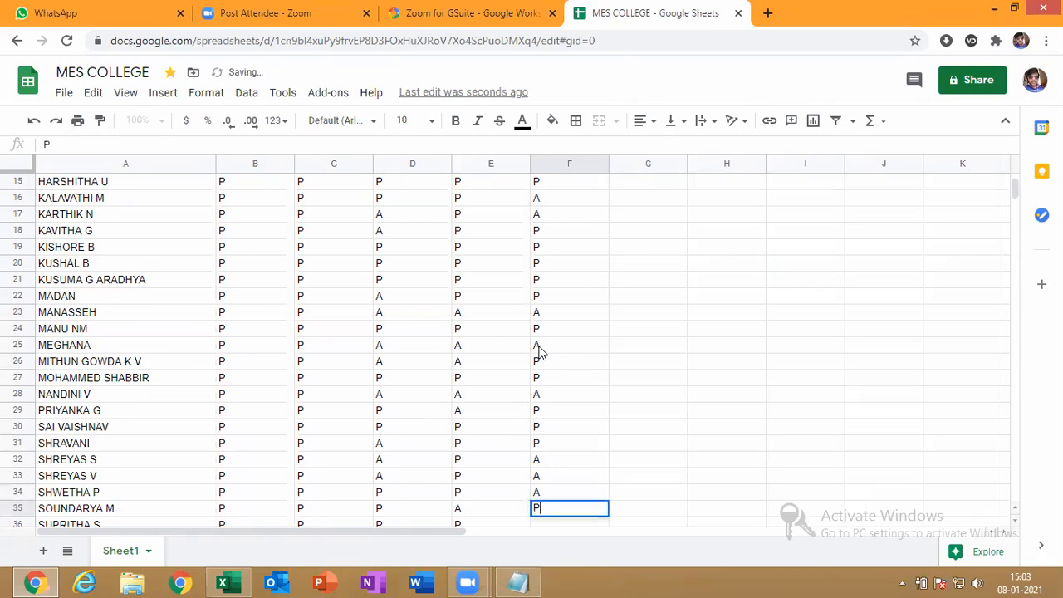
key(Down)
Mark F36–F41 in the 08/01/2021 column as P, A, P, A, A, P
scroll(538, 351, down, 2)
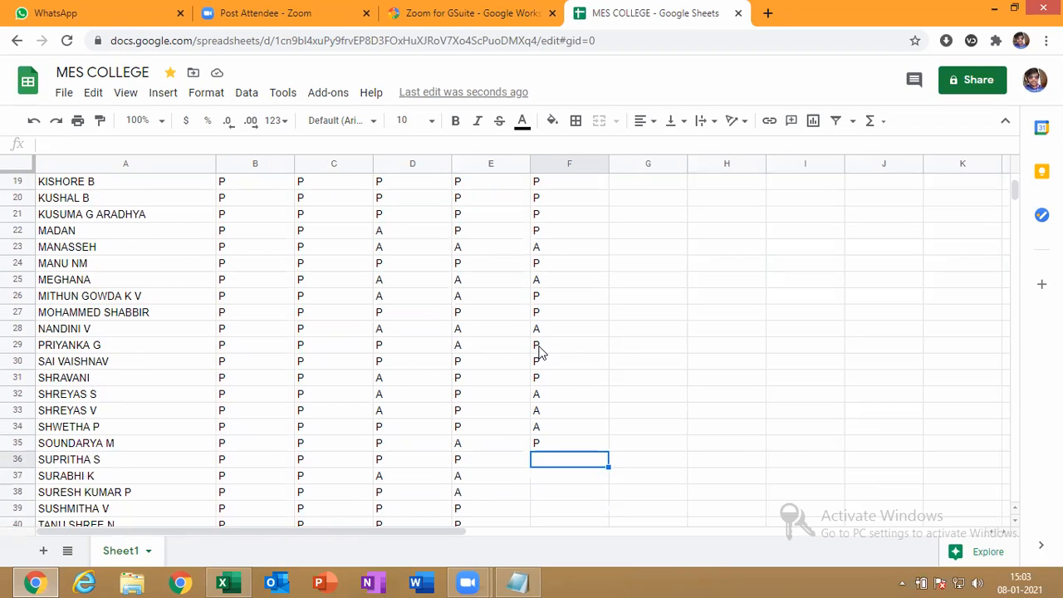
text(P)
key(Return)
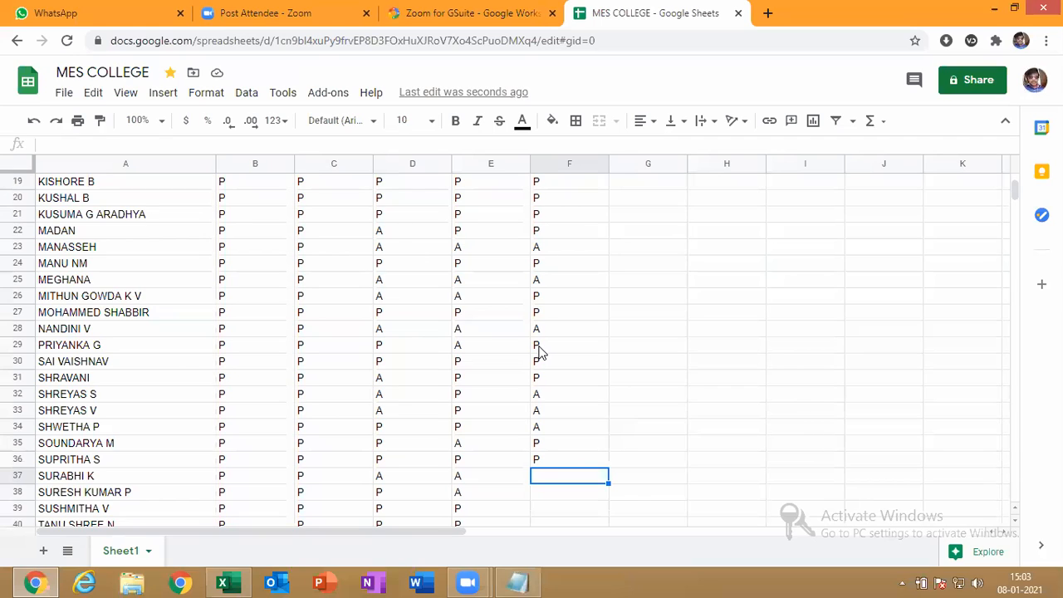
text(A)
key(Return)
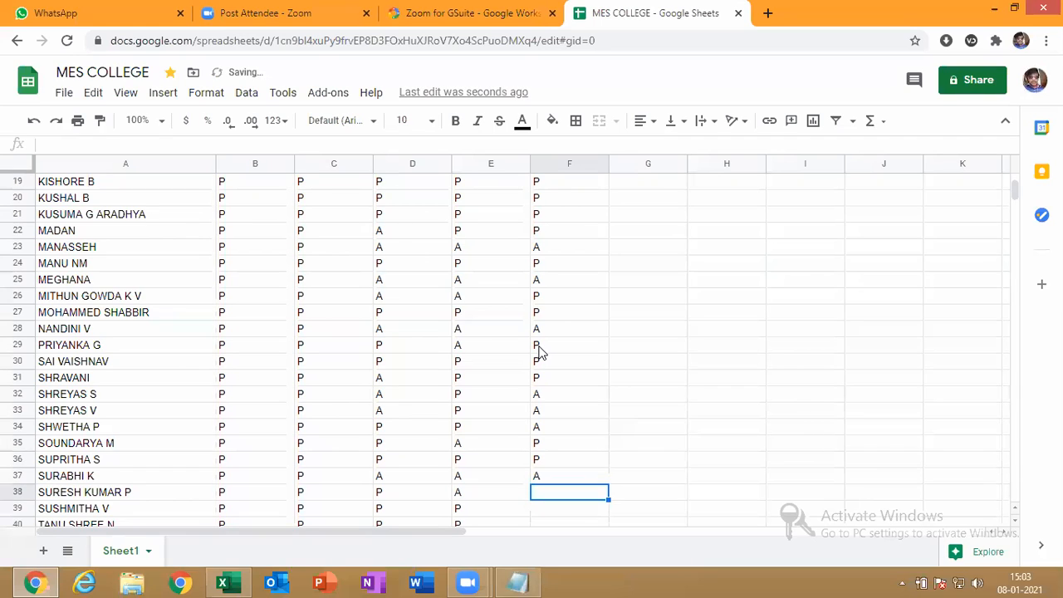
text(P)
key(Return)
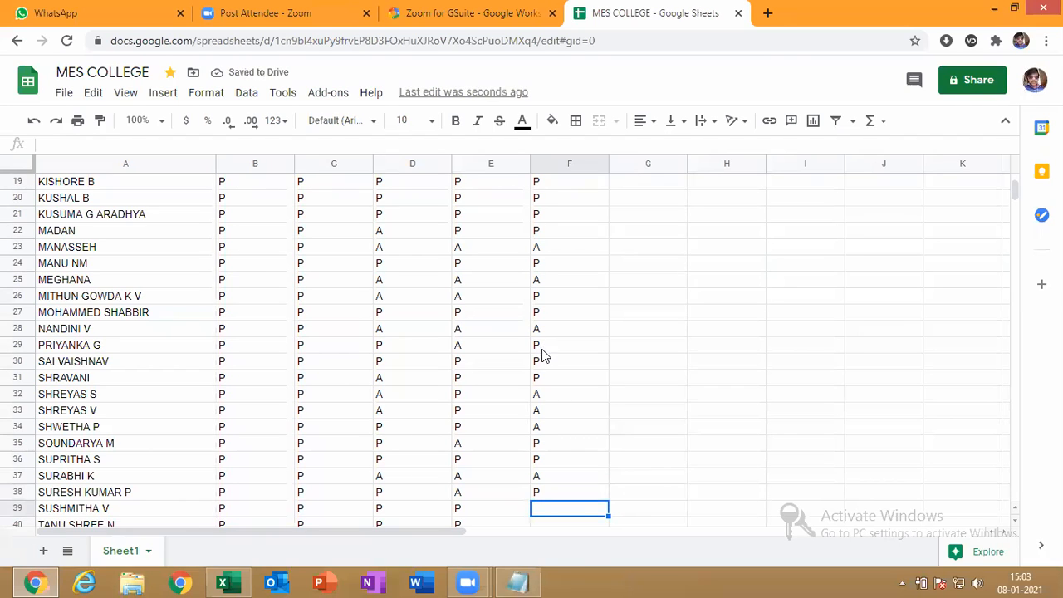
scroll(541, 357, down, 1)
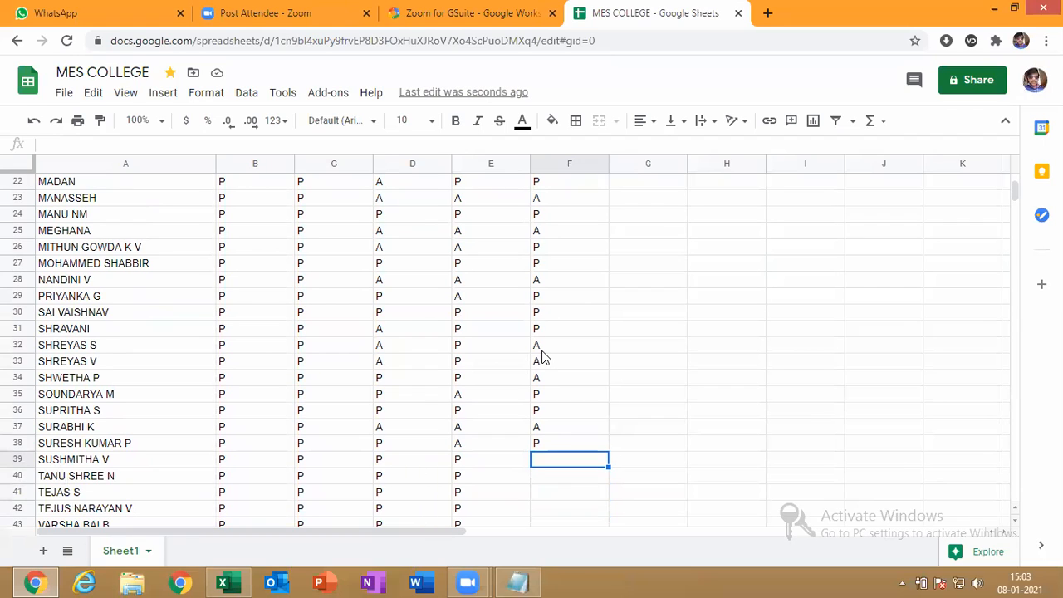
text(A)
key(Return)
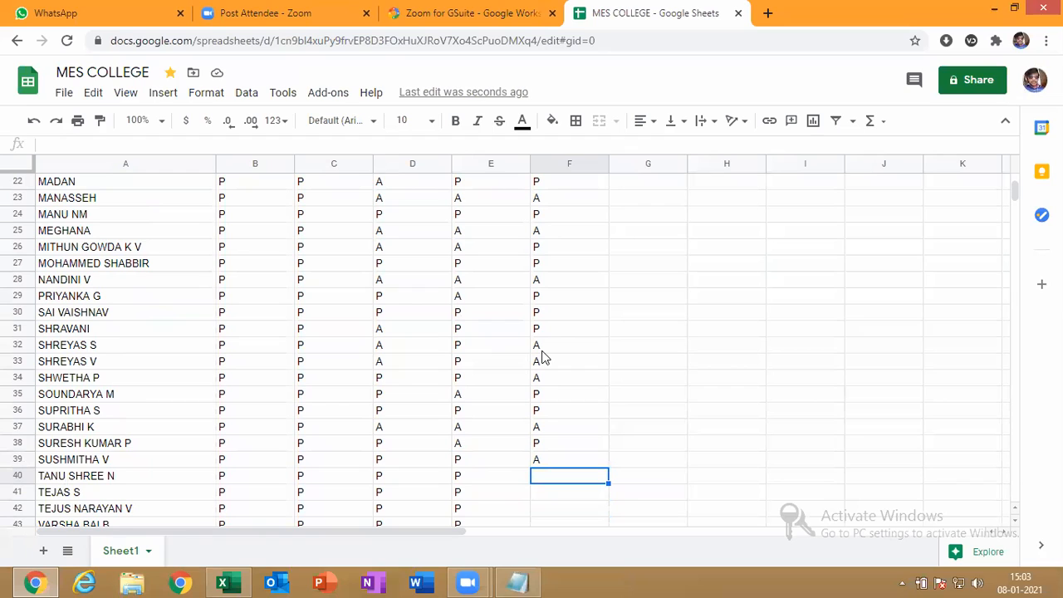
text(A)
key(Return)
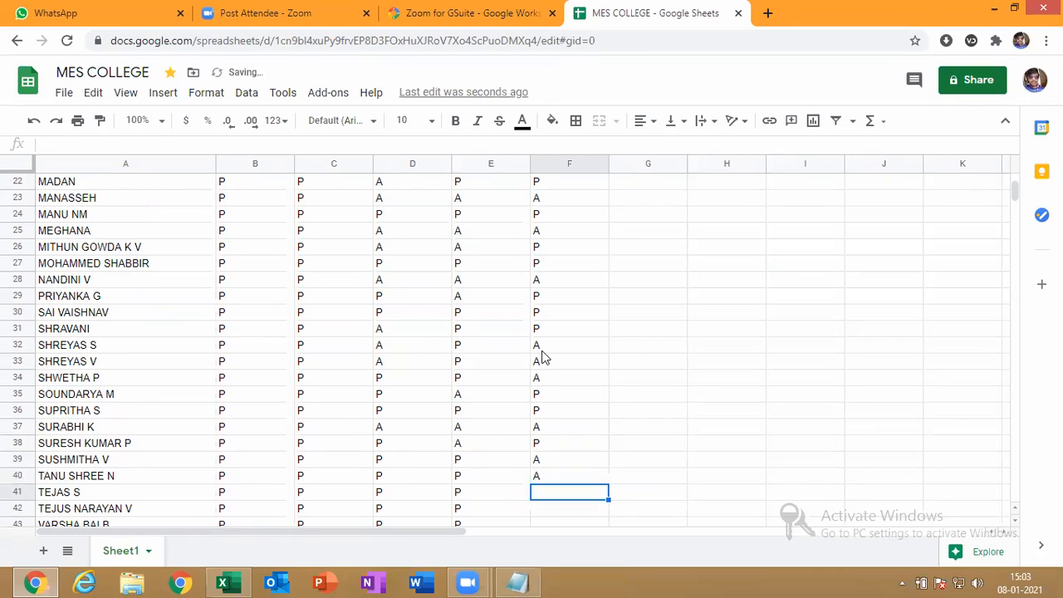
text(P)
key(Return)
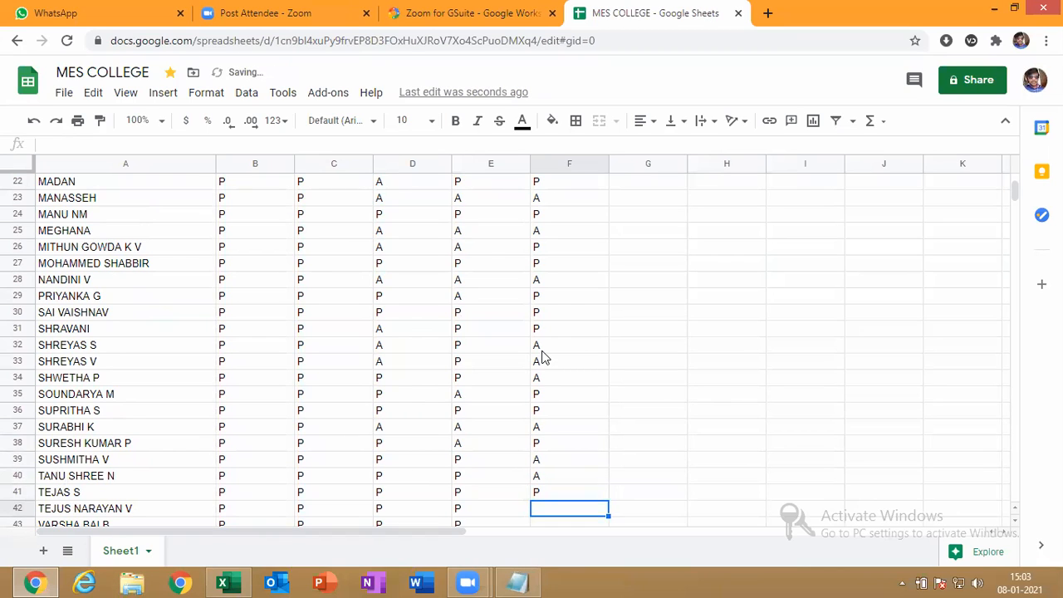
Mark F42–F46 as P, P, P, A, P, correcting F46 from A to P
scroll(542, 358, down, 3)
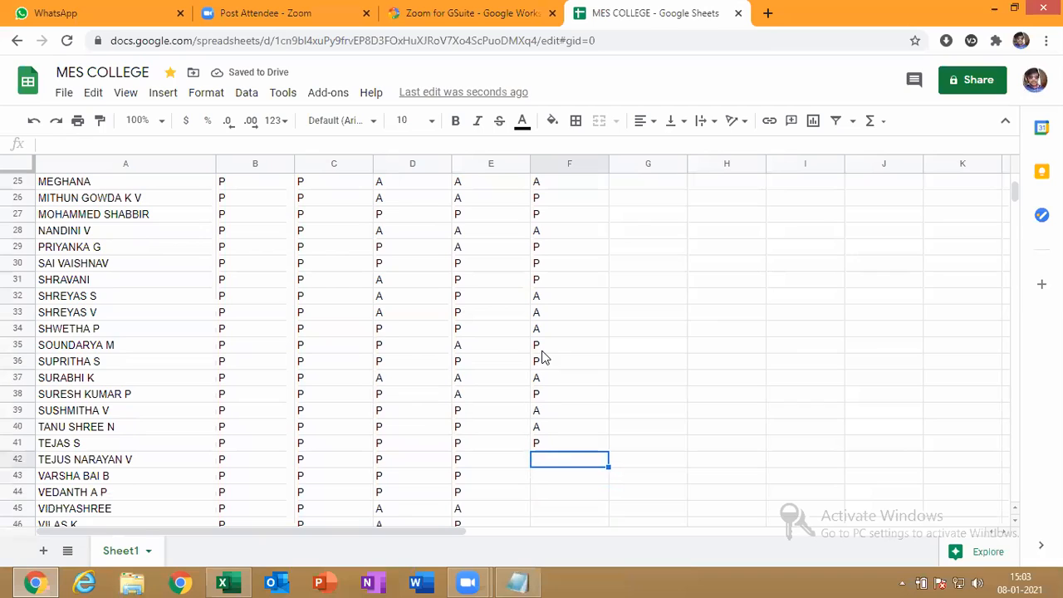
text(P)
key(Return)
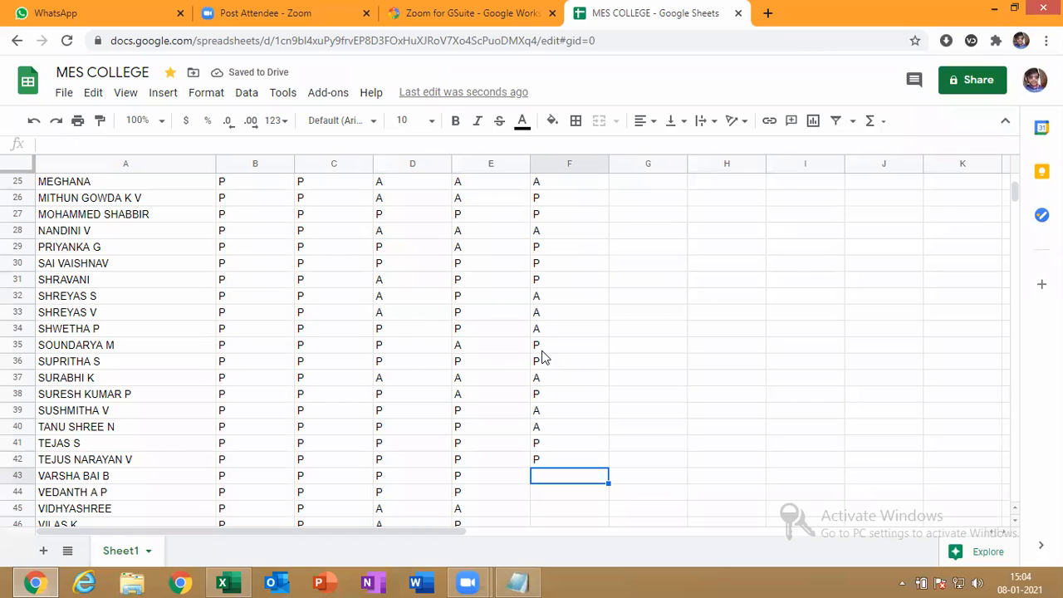
text(P)
key(Return)
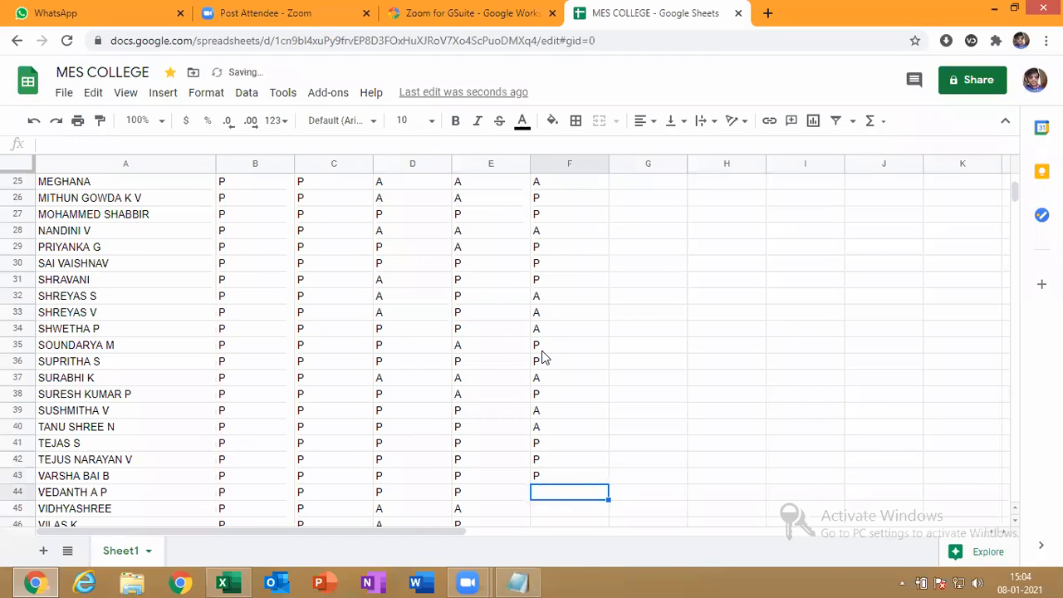
text(P)
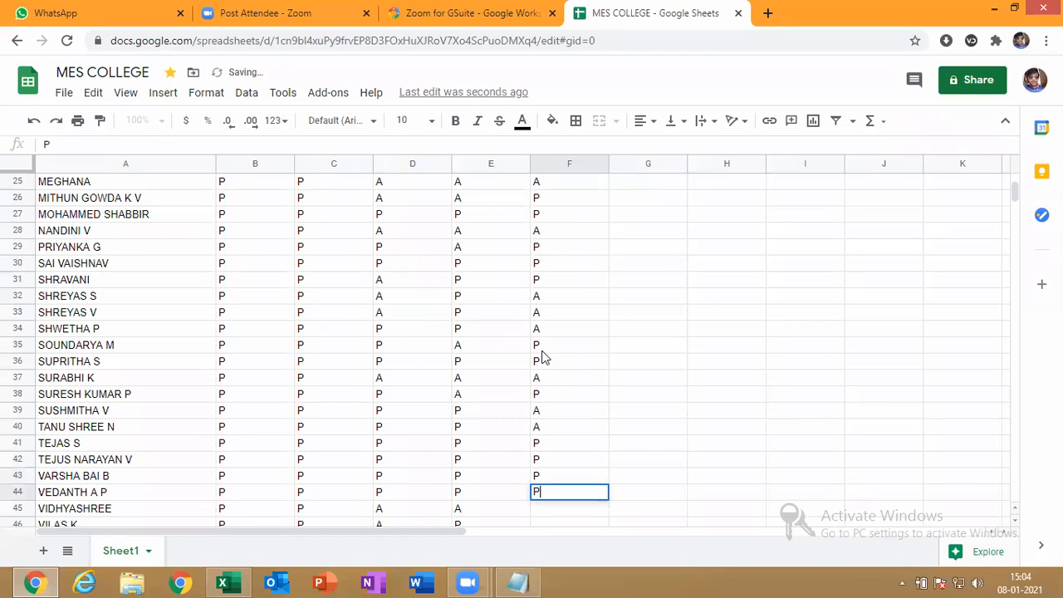
key(Return)
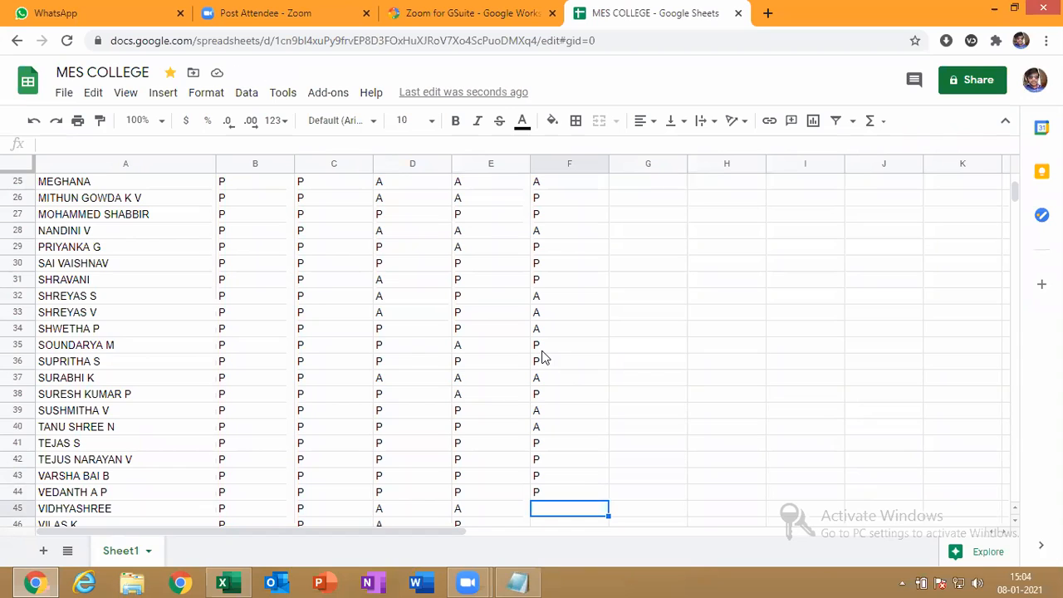
text(A)
key(Return)
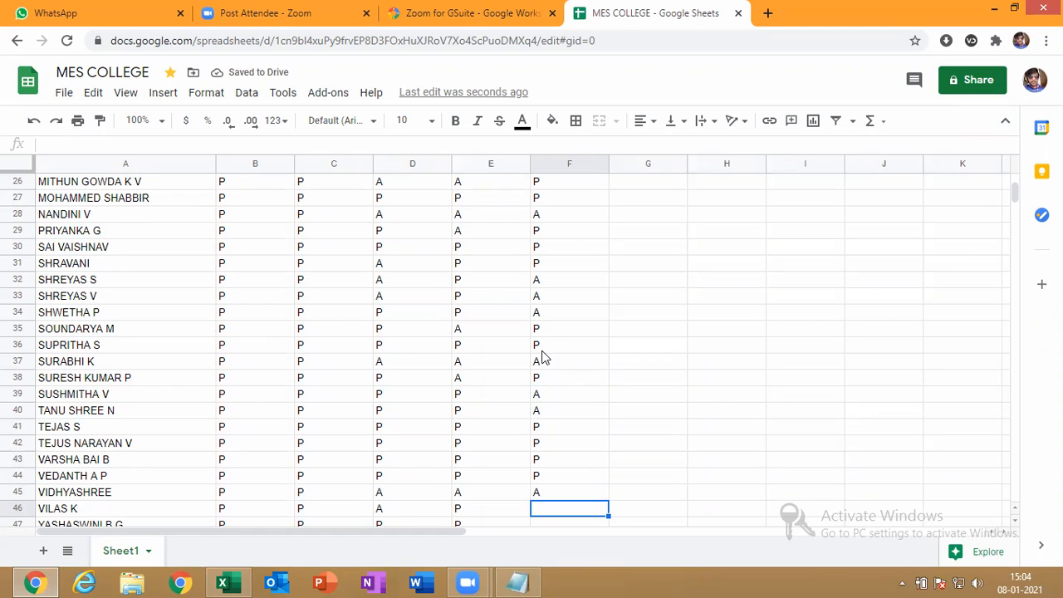
text(A)
key(Return)
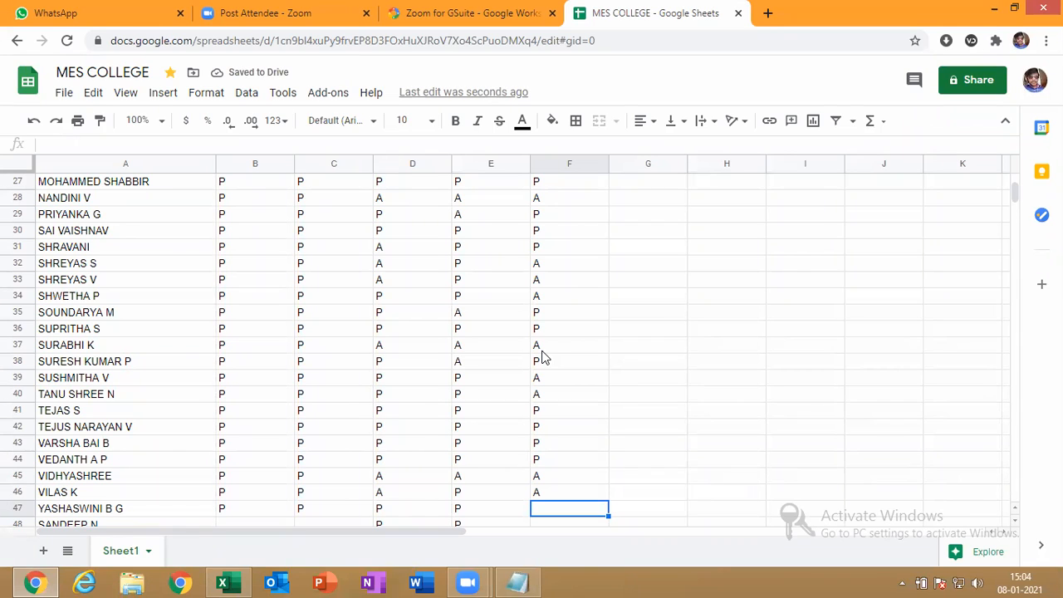
key(Up)
text(P)
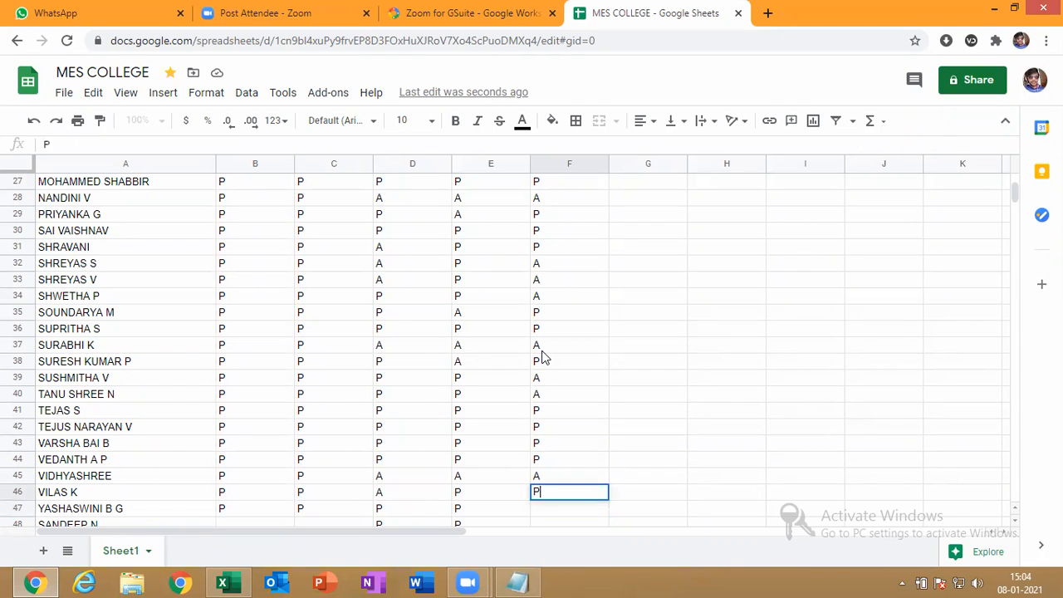
key(Return)
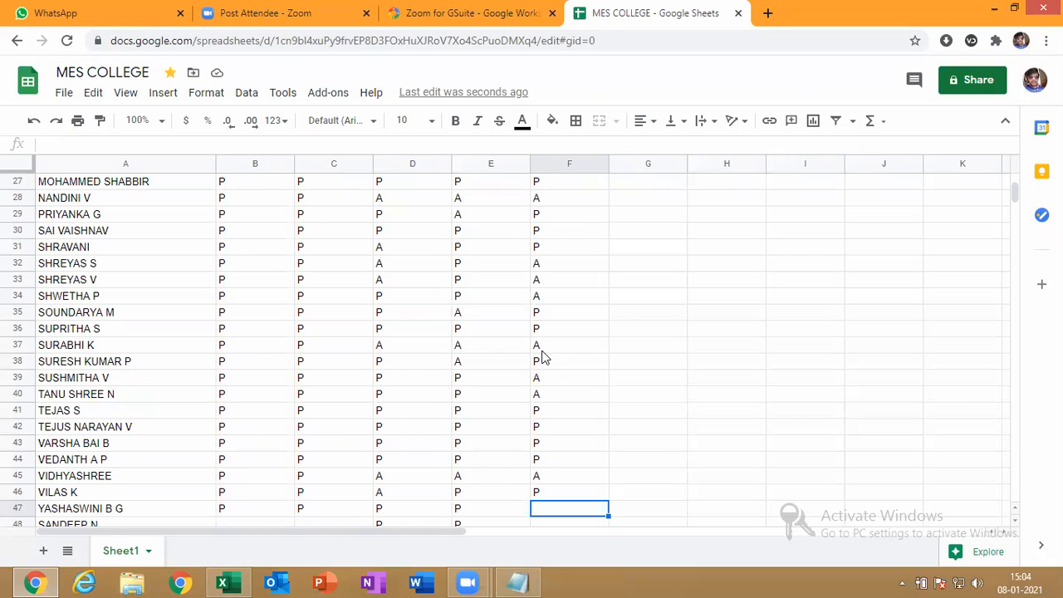
Mark F47–F49 as A, P, P
scroll(544, 357, down, 1)
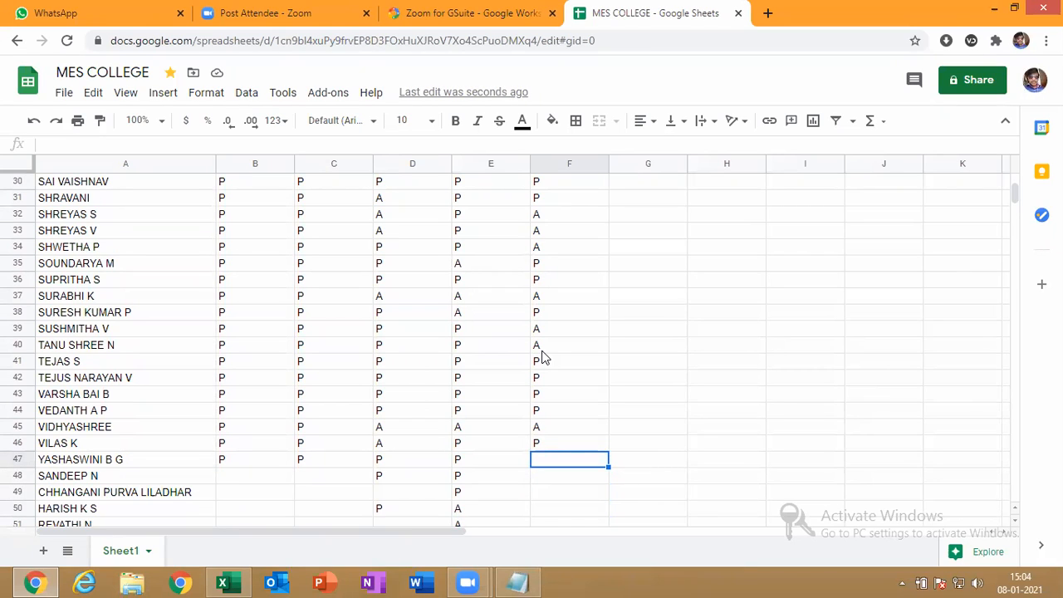
key(Down)
key(Up)
text(A)
key(Return)
text(P)
key(Return)
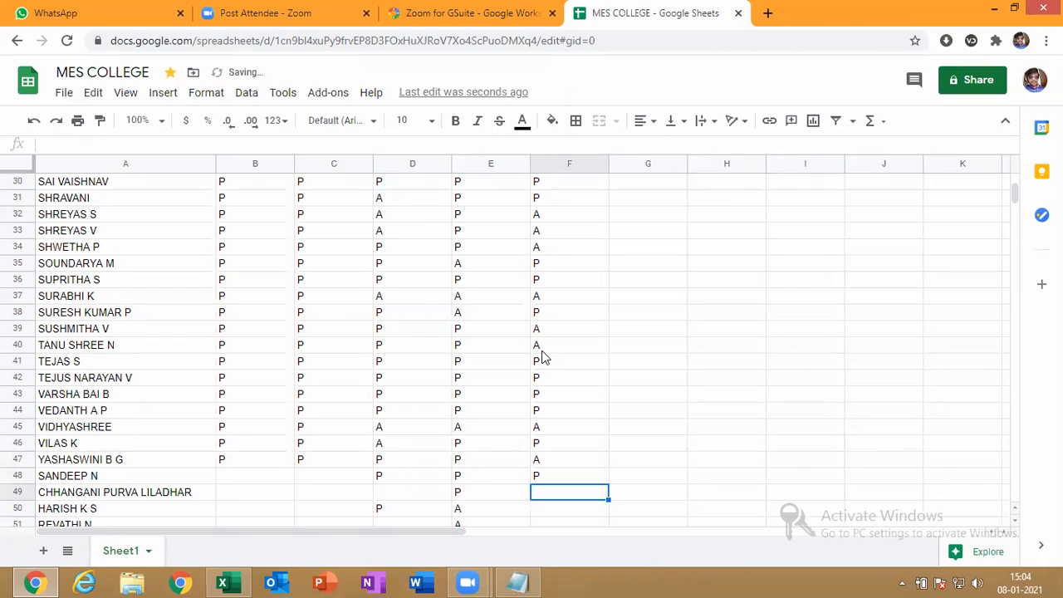
text(P)
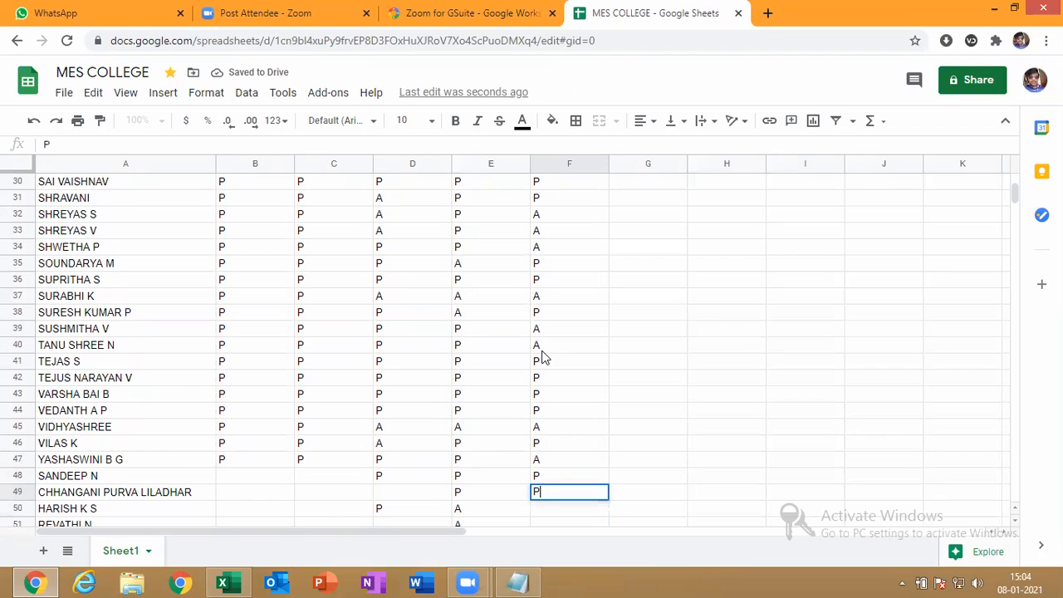
key(Return)
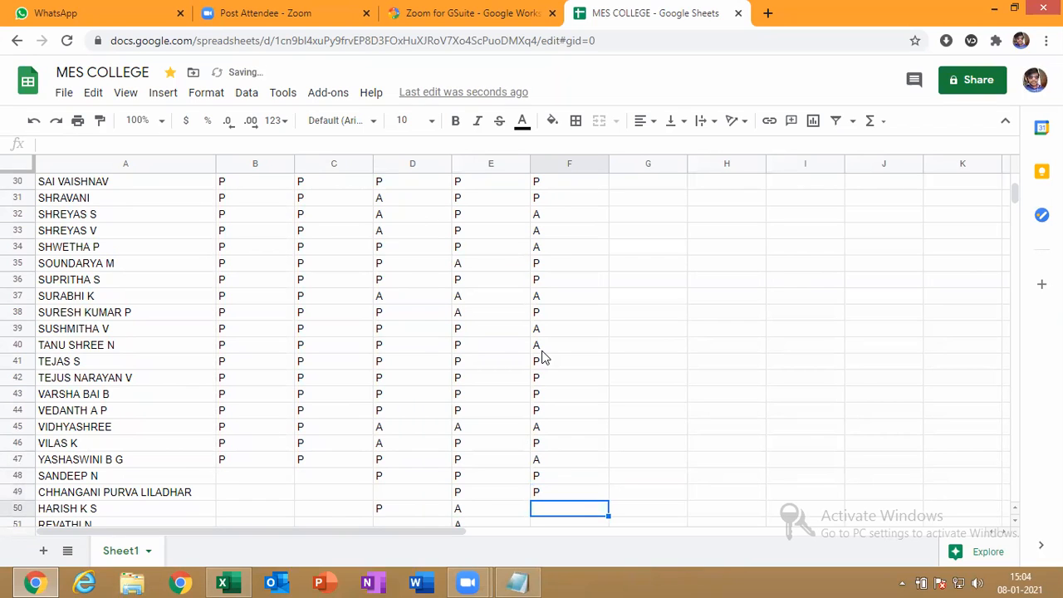
Mark the last five students in F50–F54 as A, A, P, P, P
key(Down)
key(Down)
key(Down)
key(Down)
key(Up)
key(Up)
key(Up)
key(Up)
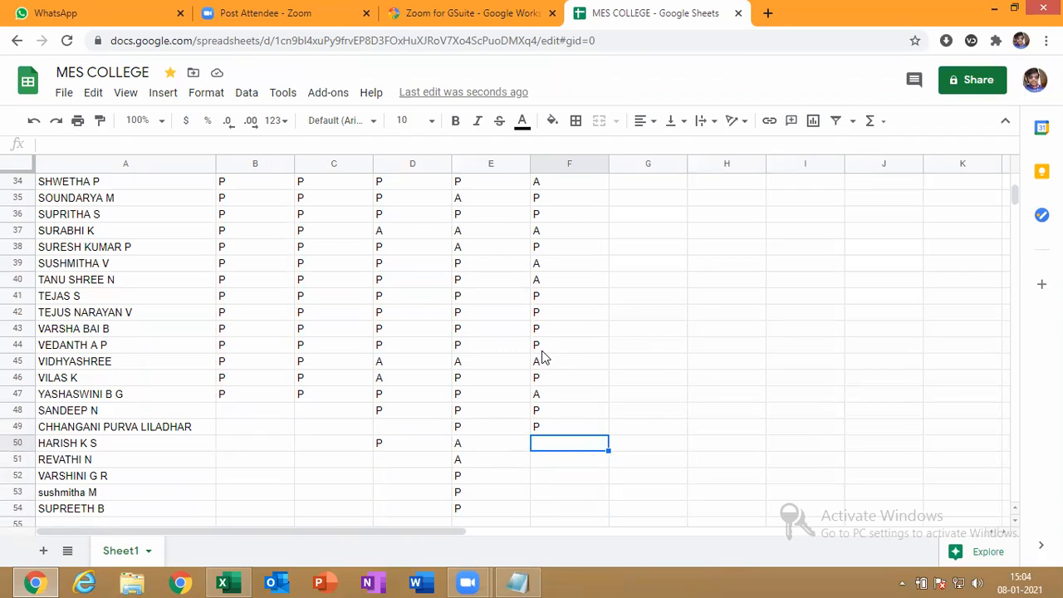
text(A)
key(Return)
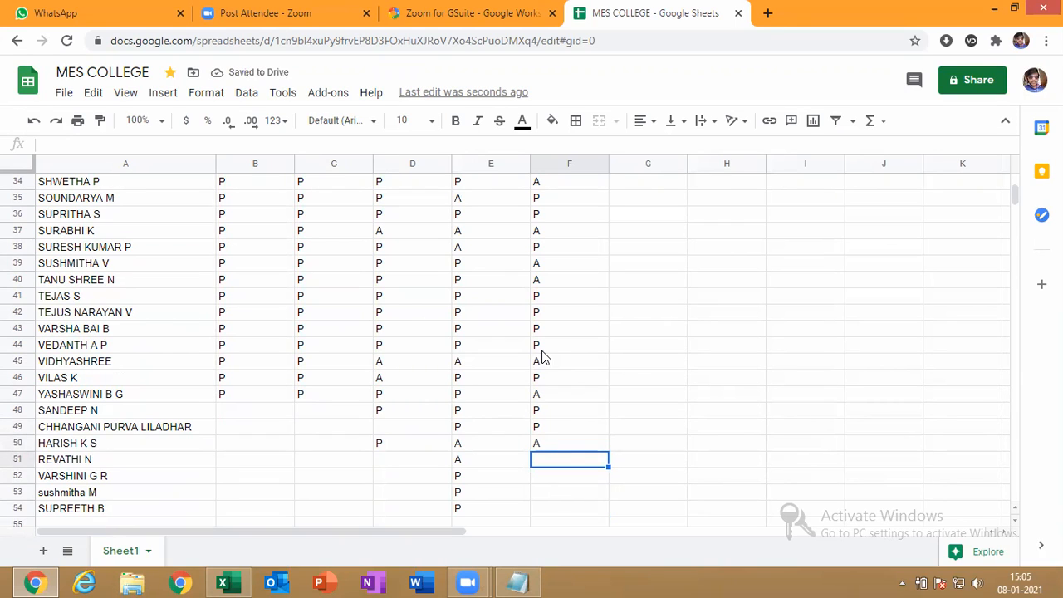
text(A)
key(Return)
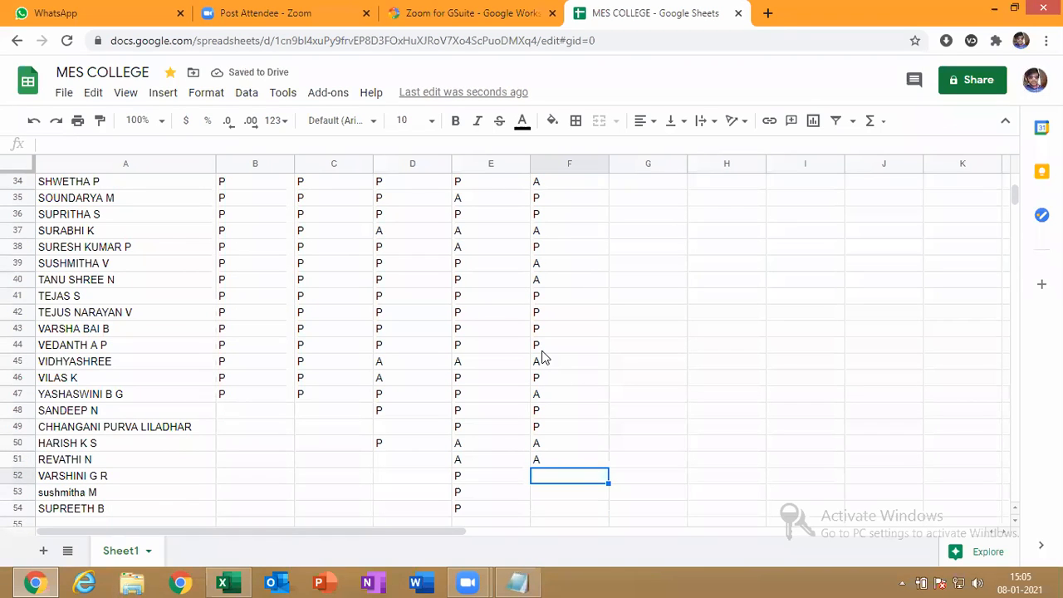
text(P)
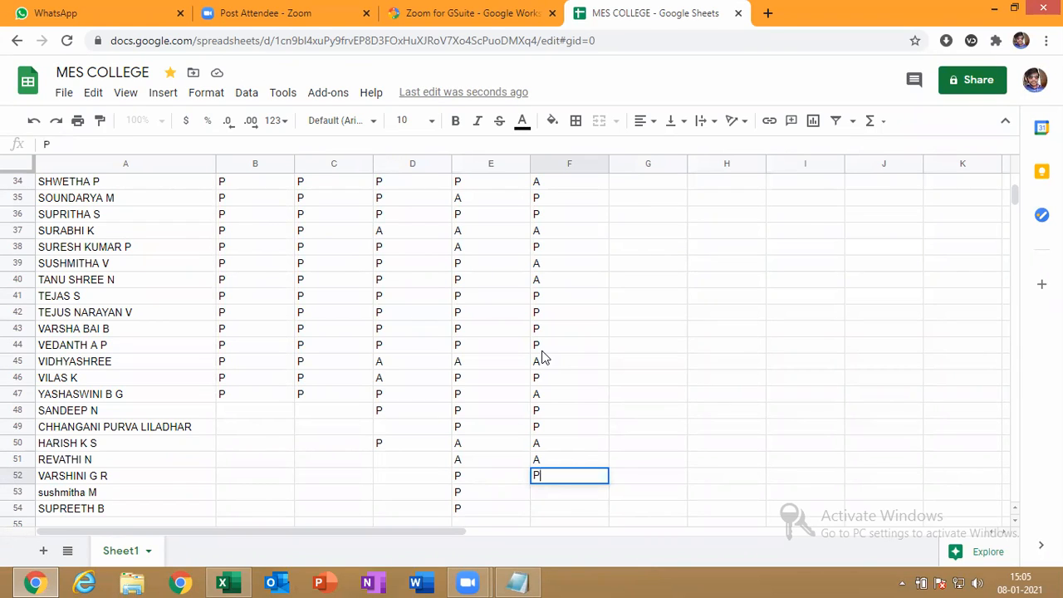
key(Return)
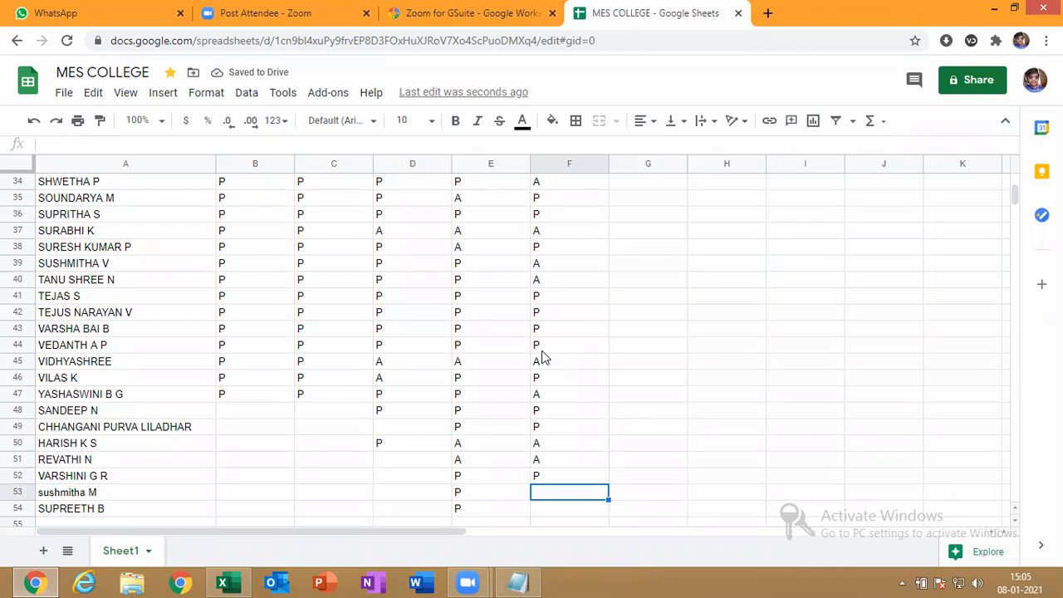
text(P)
key(Return)
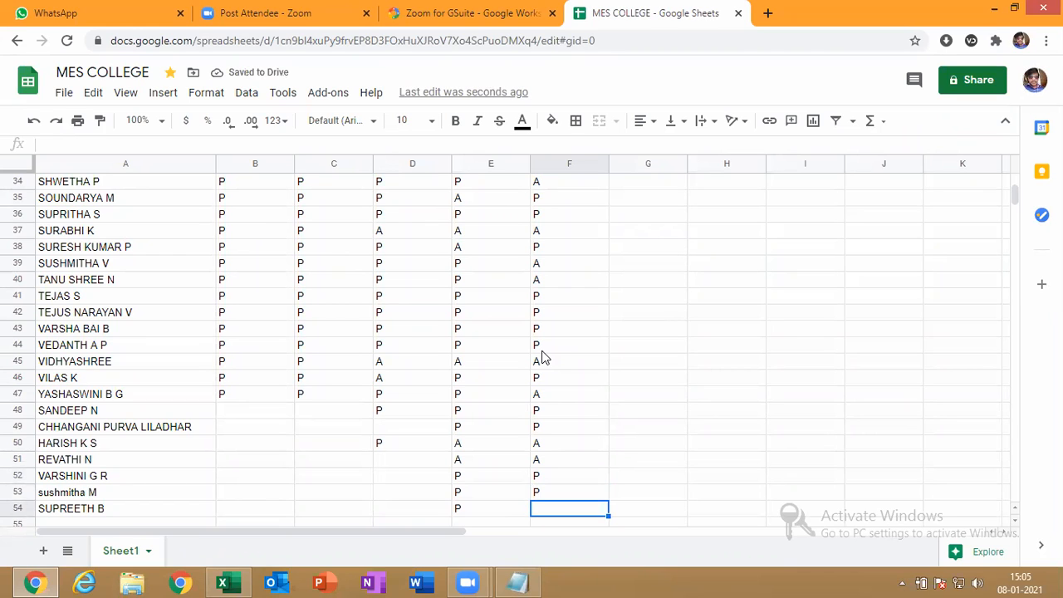
key(Down)
key(Up)
text(P)
key(Return)
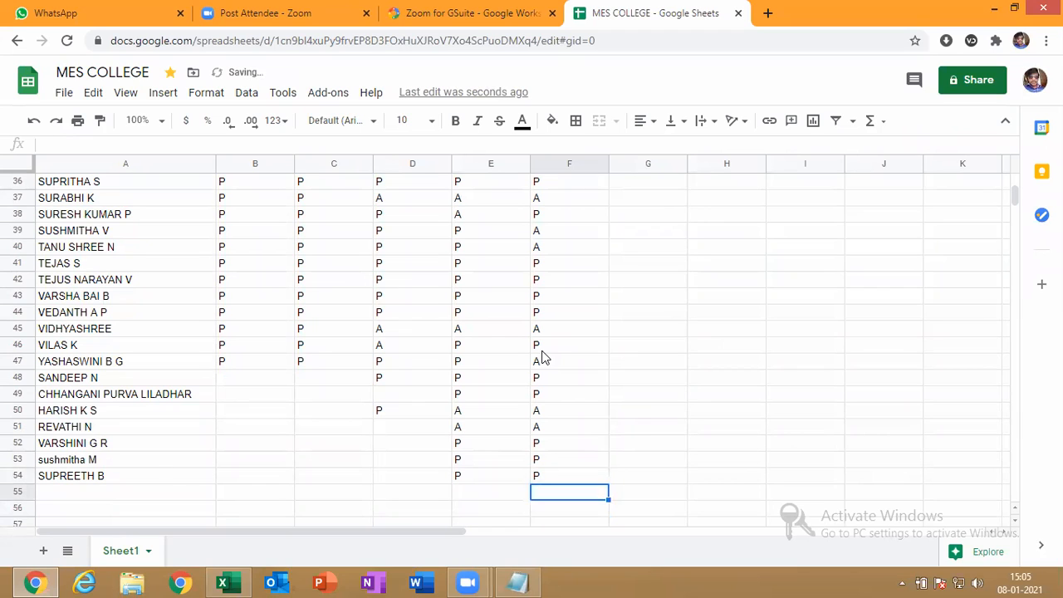
key(Up)
key(Up)
key(Up)
key(Up)
key(Up)
key(Up)
key(Up)
key(Up)
key(Up)
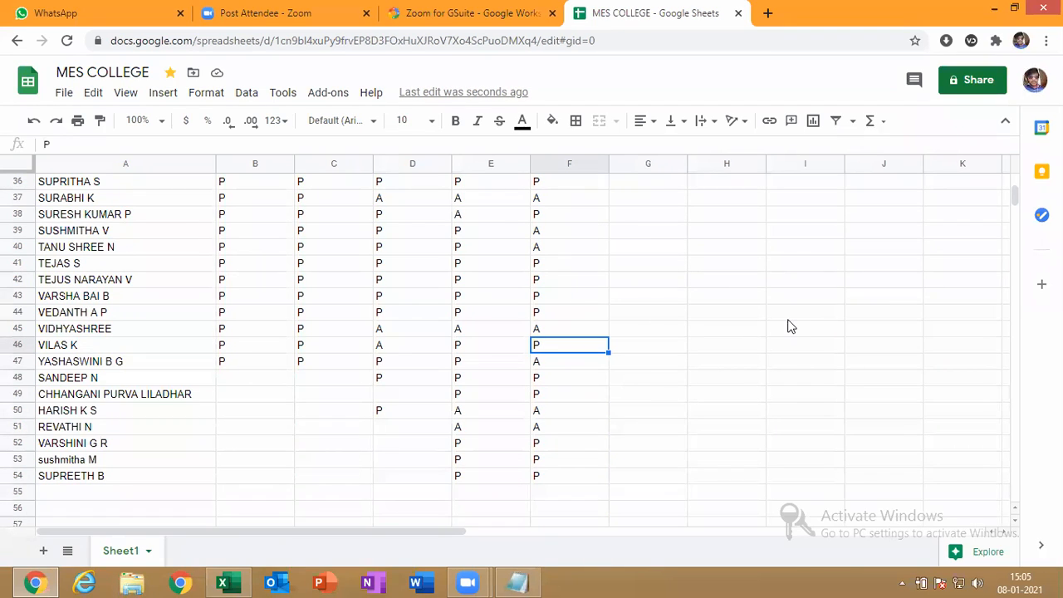
Change the 08/01/2021 mark in F28 from A to P
click(669, 479)
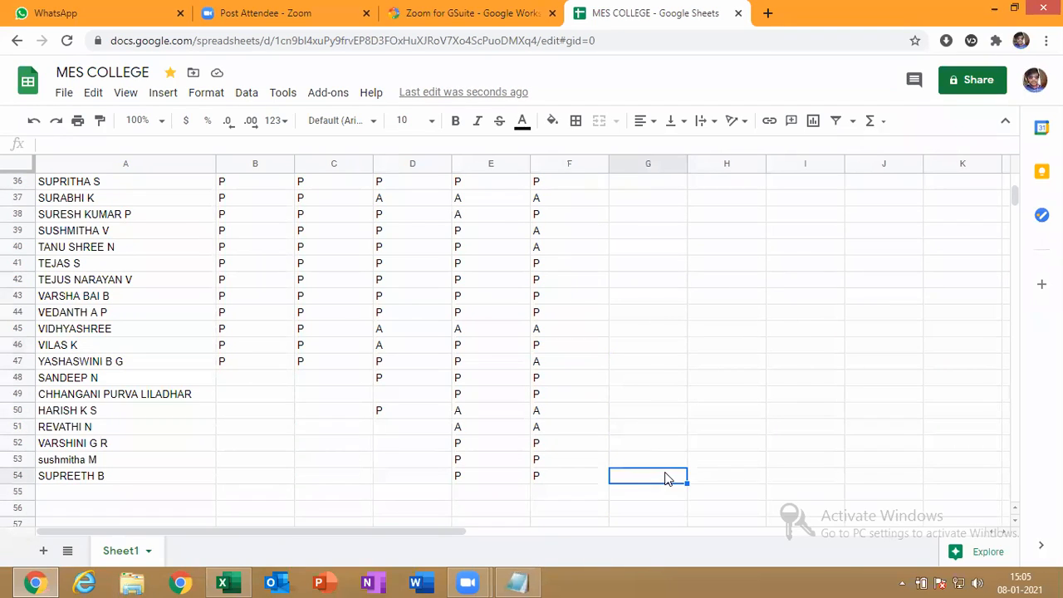
key(Up)
key(Up)
key(Up)
key(Up)
key(Up)
key(Up)
key(Up)
key(Up)
key(Up)
key(Up)
key(Up)
key(Up)
key(Up)
key(Up)
key(Up)
key(Up)
key(Up)
key(Up)
key(Up)
key(Up)
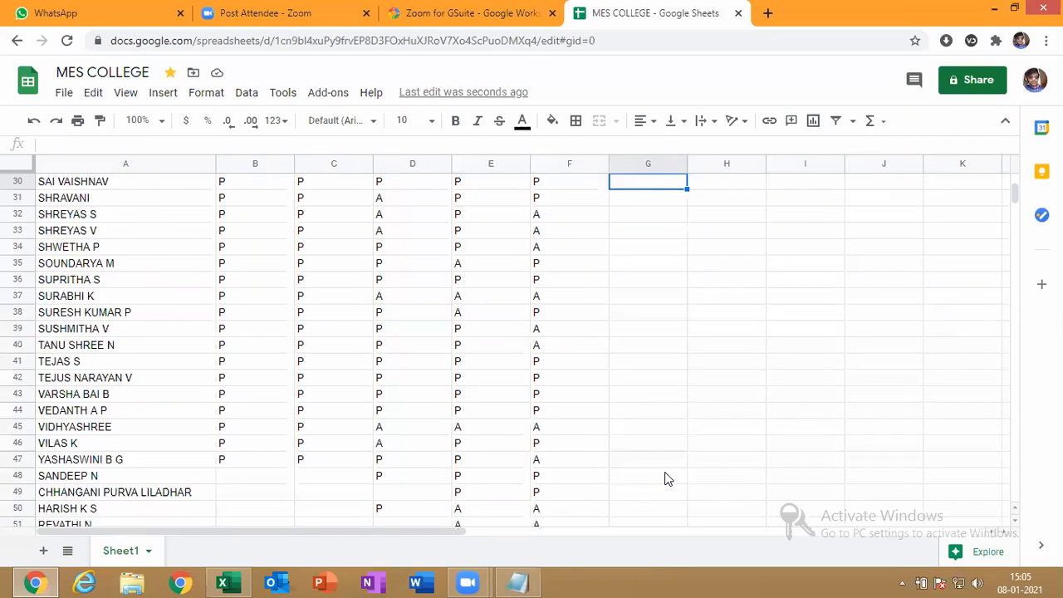
key(Up)
key(Up)
key(Up)
key(Up)
key(Up)
key(Up)
key(Up)
key(Up)
key(Up)
key(Up)
key(Up)
key(Up)
key(Up)
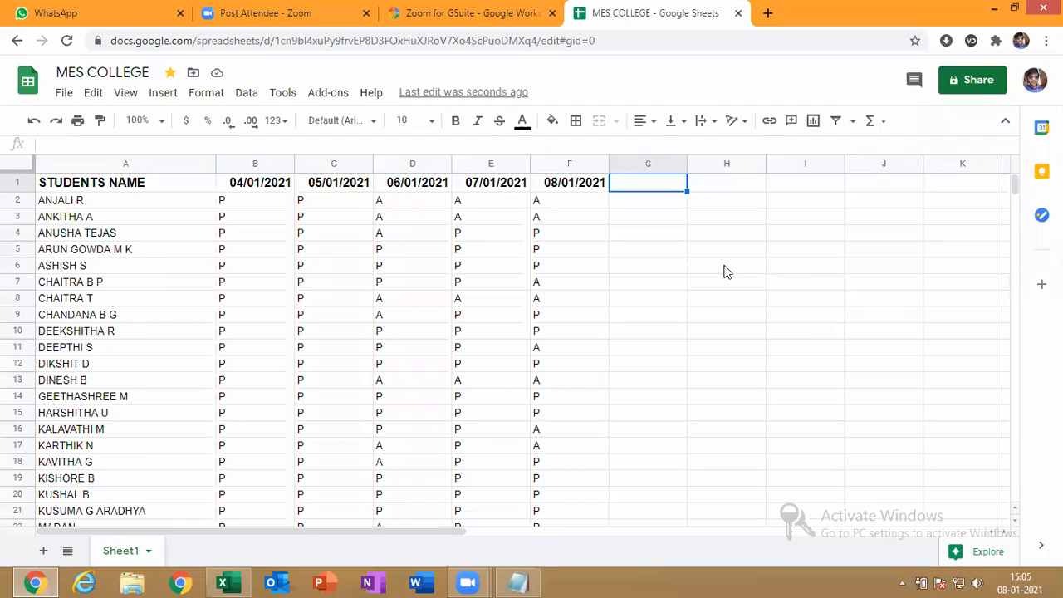
click(408, 301)
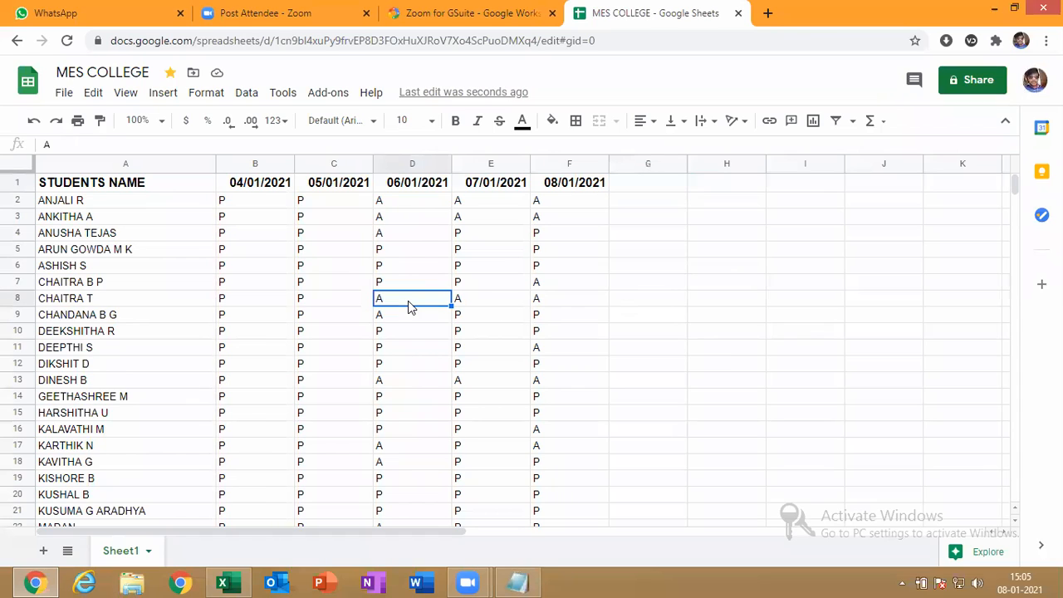
key(Down)
key(Down)
key(Left)
key(Left)
key(Left)
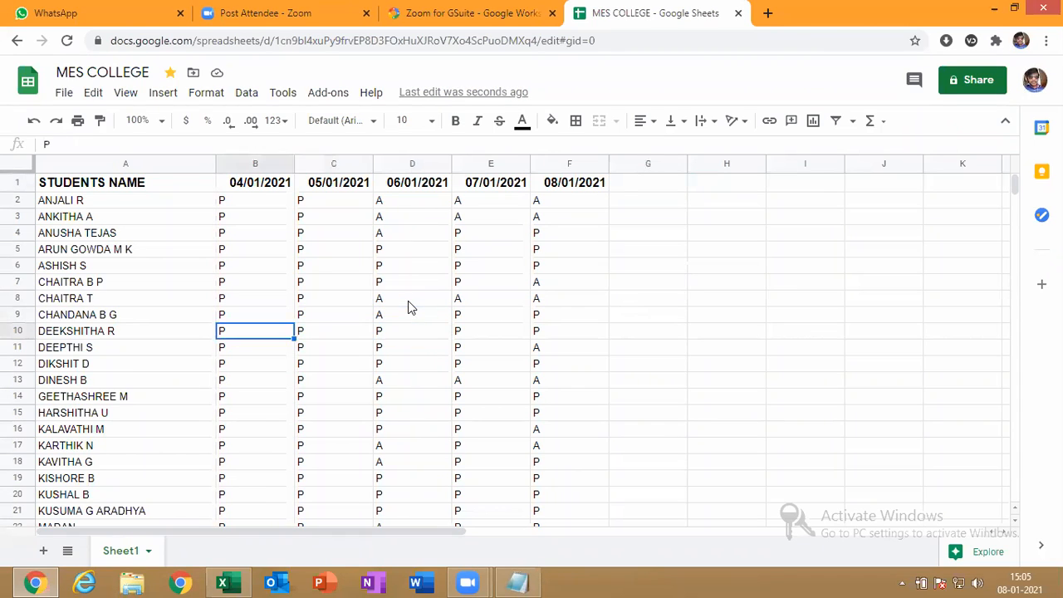
key(Down)
key(Down)
key(Down)
key(Down)
key(Down)
key(Down)
key(Down)
key(Down)
key(Down)
key(Down)
key(Down)
key(Down)
key(Down)
key(Down)
key(Down)
key(Down)
key(Down)
key(Down)
key(Down)
key(Down)
key(Down)
key(Down)
key(Down)
key(Down)
key(Down)
key(Down)
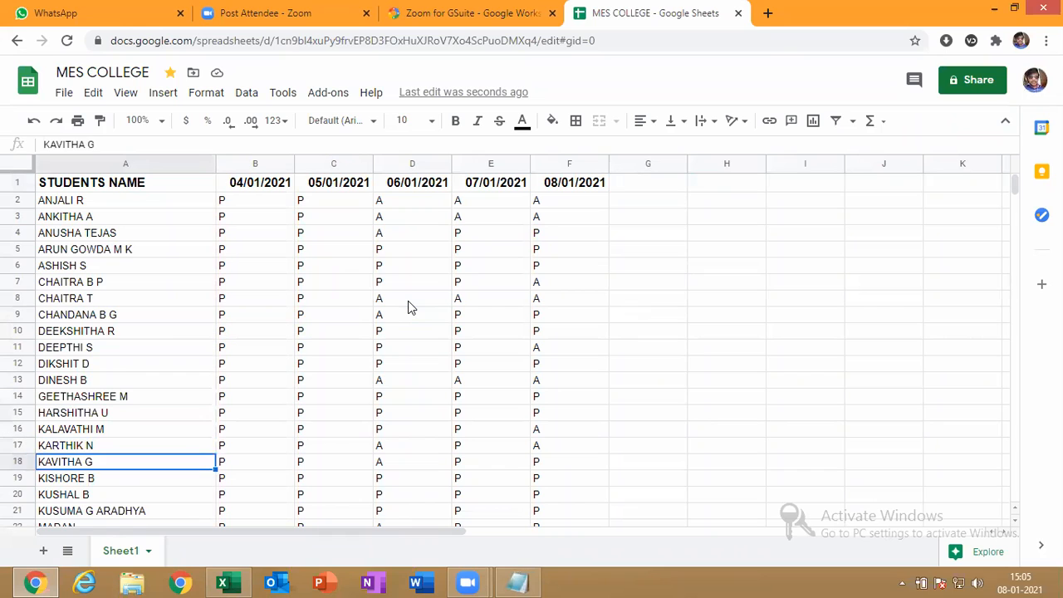
key(Up)
key(Up)
key(Up)
key(Up)
key(Up)
key(Up)
key(Up)
key(Up)
key(Up)
key(Up)
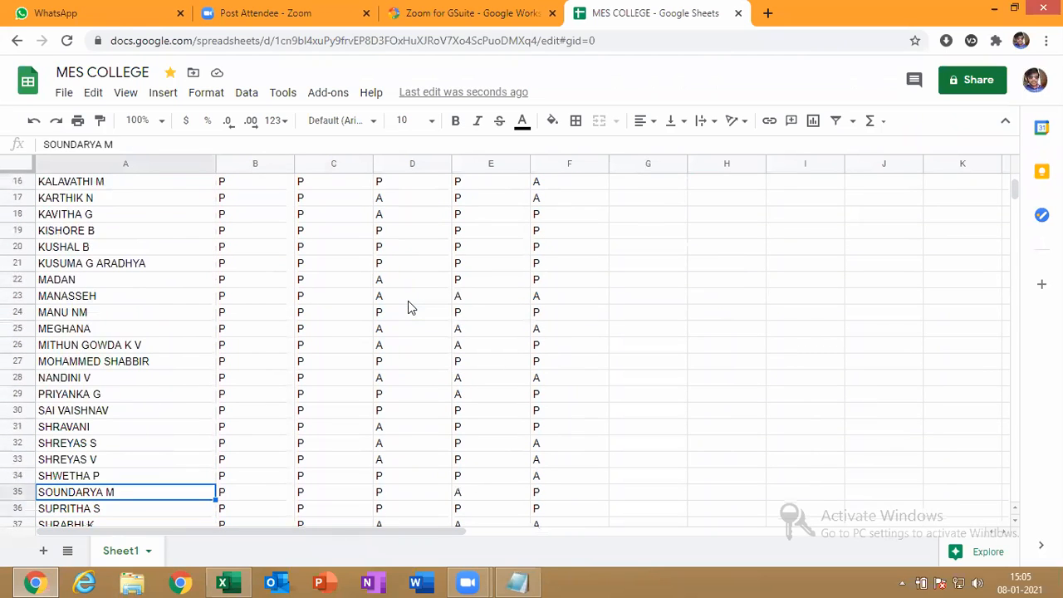
key(Down)
key(Down)
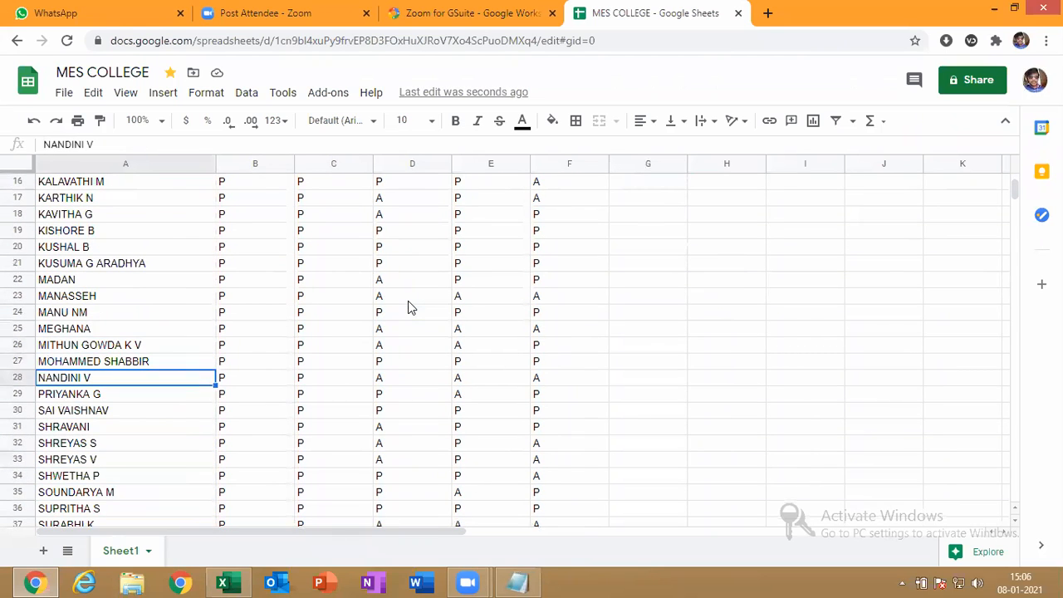
key(Right)
key(Right)
key(Right)
key(Right)
key(Right)
text(P)
key(Return)
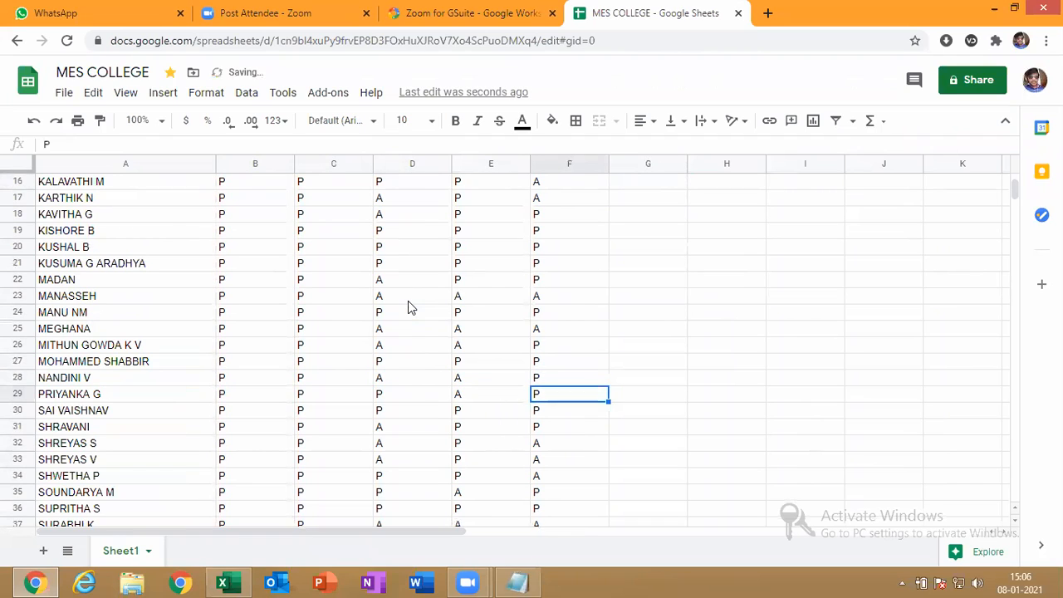
key(Up)
key(Up)
key(Up)
key(Up)
key(Up)
key(Up)
key(Up)
key(Up)
key(Up)
key(Up)
key(Up)
key(Up)
key(Up)
key(Up)
key(Up)
key(Up)
key(Up)
key(Up)
key(Up)
key(Up)
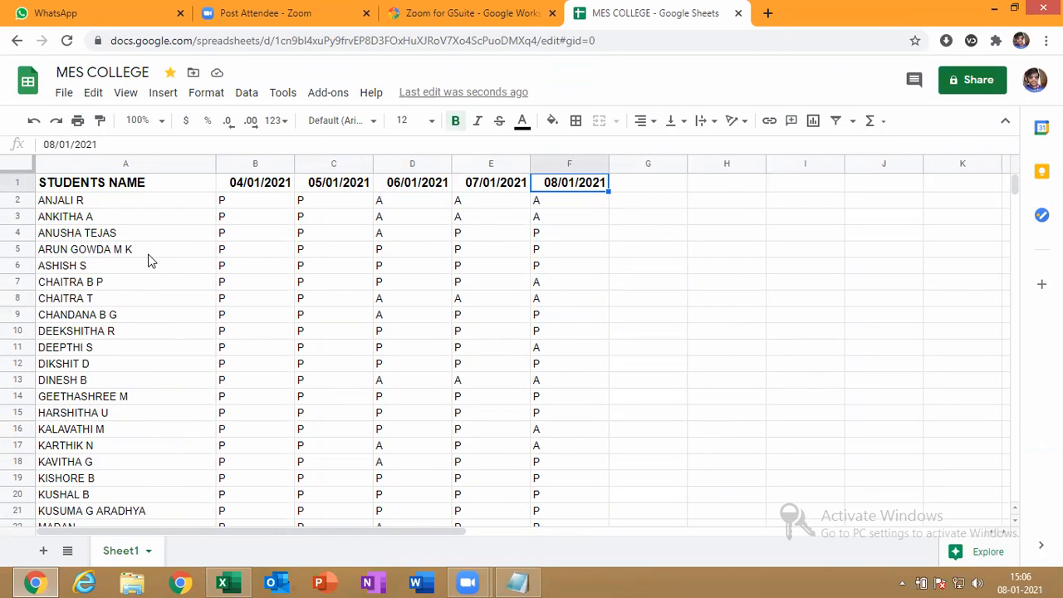
Change the 08/01/2021 mark in F7 from A to P
click(113, 284)
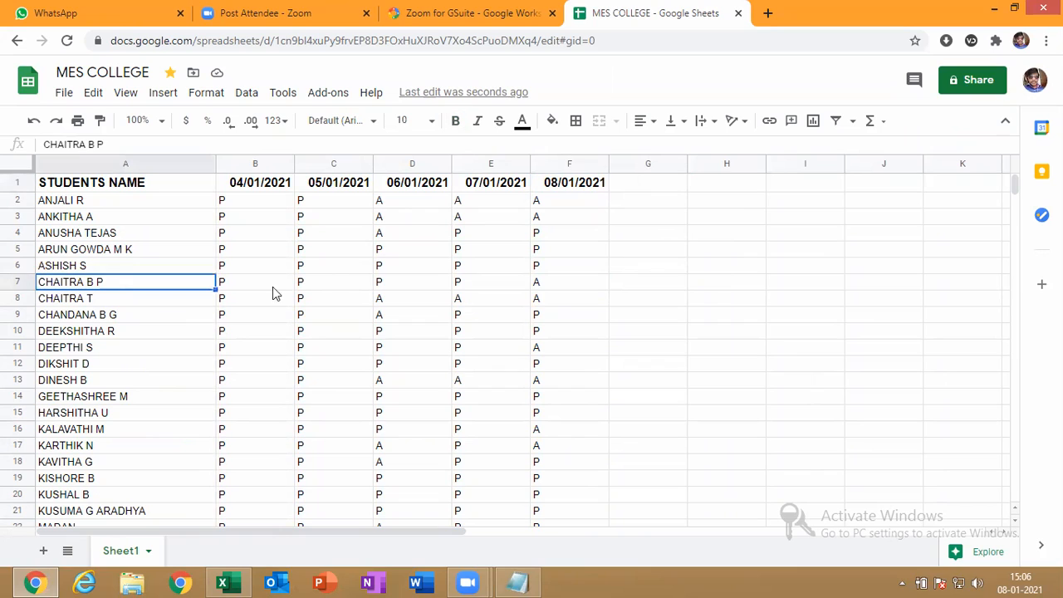
click(555, 278)
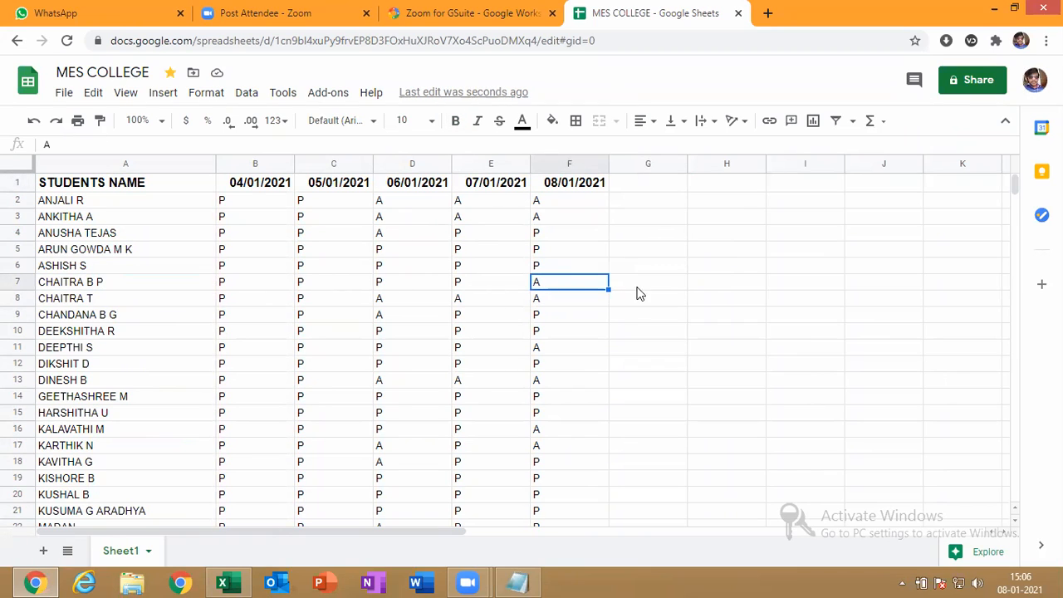
text(P)
key(Return)
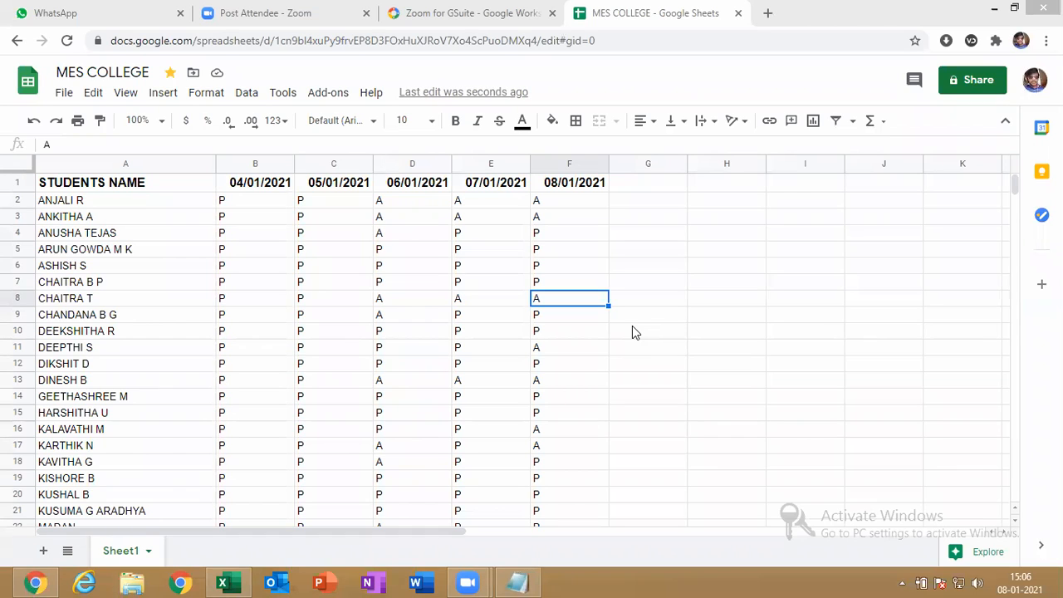
Append 'S' to the student's name in A54 to complete it
click(396, 426)
key(Down)
key(Down)
key(Down)
key(Down)
key(Down)
key(Down)
key(Down)
key(Down)
key(Down)
key(Down)
key(Down)
key(Down)
key(Down)
key(Down)
key(Down)
key(Down)
key(Down)
key(Down)
key(Down)
key(Down)
key(Down)
key(Down)
key(Down)
key(Down)
key(Down)
key(Down)
key(Down)
key(Down)
key(Down)
key(Down)
key(Down)
key(Down)
key(Down)
key(Down)
key(Down)
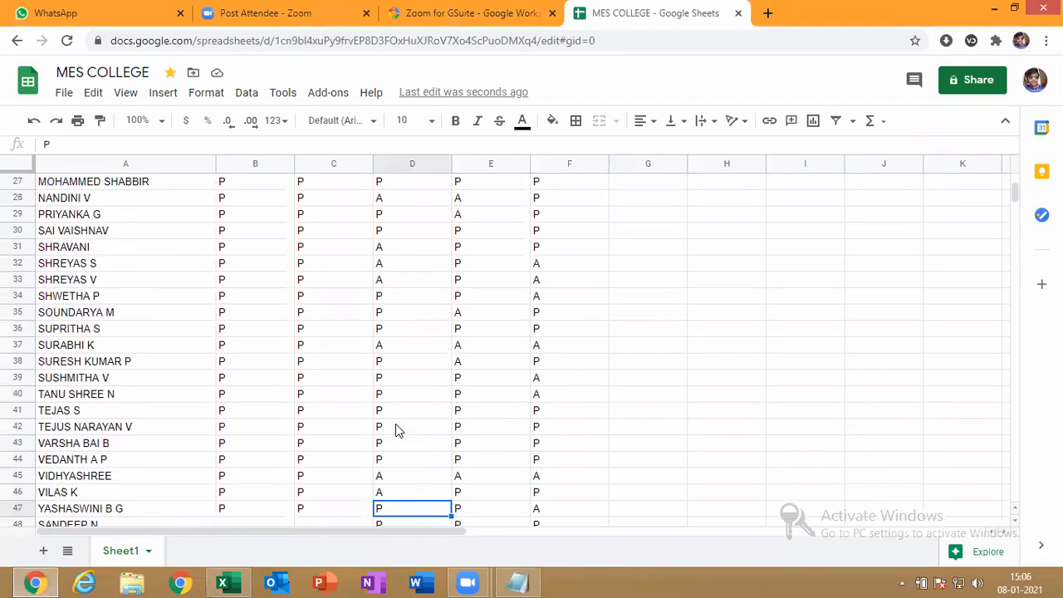
click(149, 295)
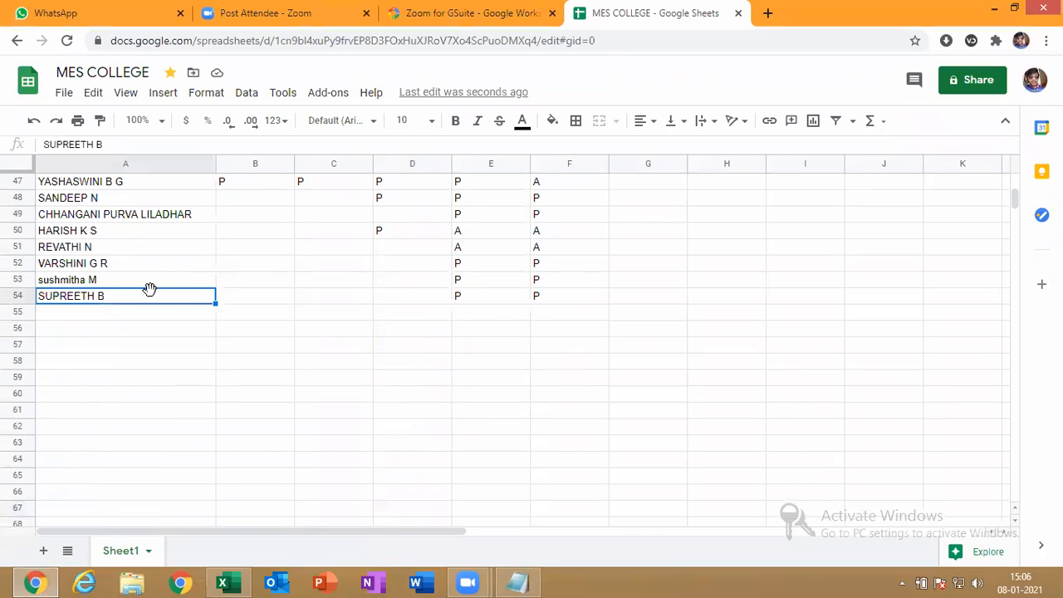
double_click(144, 297)
text(S)
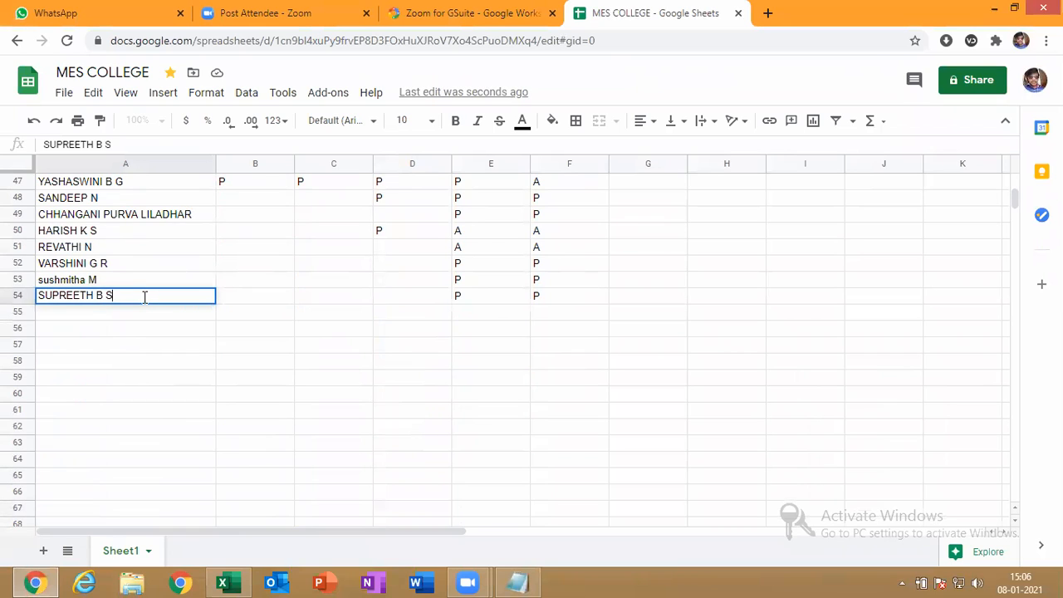
key(Return)
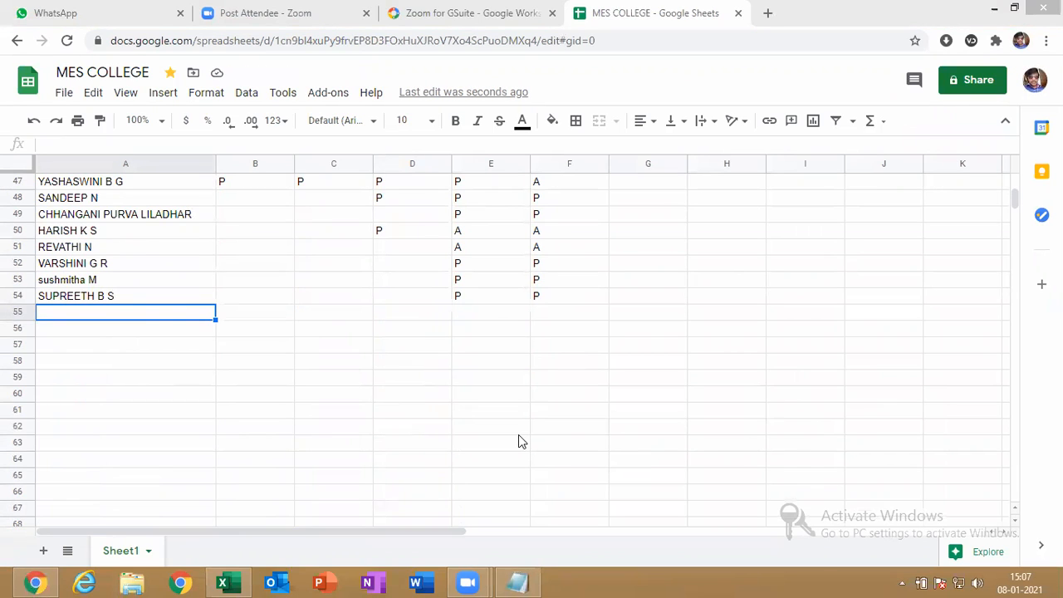
Review the 06/01/2021 marks in column D from the bottom of the table upward
click(391, 426)
key(Up)
key(Up)
key(Up)
key(Up)
key(Up)
key(Up)
key(Up)
key(Up)
key(Up)
key(Up)
key(Up)
key(Up)
key(Up)
key(Up)
key(Up)
key(Up)
key(Up)
key(Up)
key(Up)
key(Up)
key(Up)
key(Up)
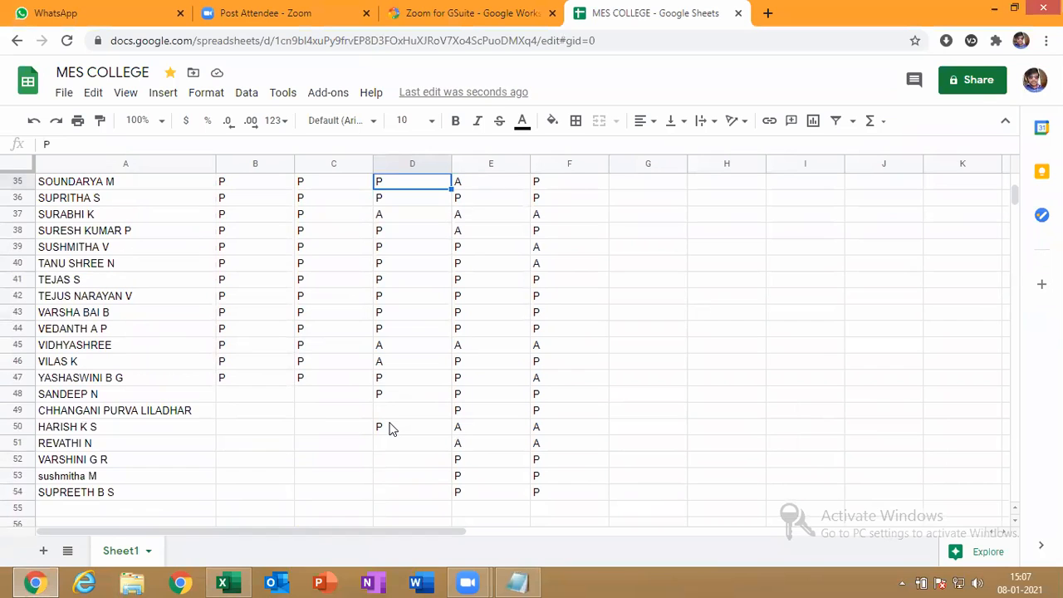
key(Up)
key(Up)
key(Up)
key(Up)
key(Up)
key(Up)
key(Up)
key(Up)
key(Up)
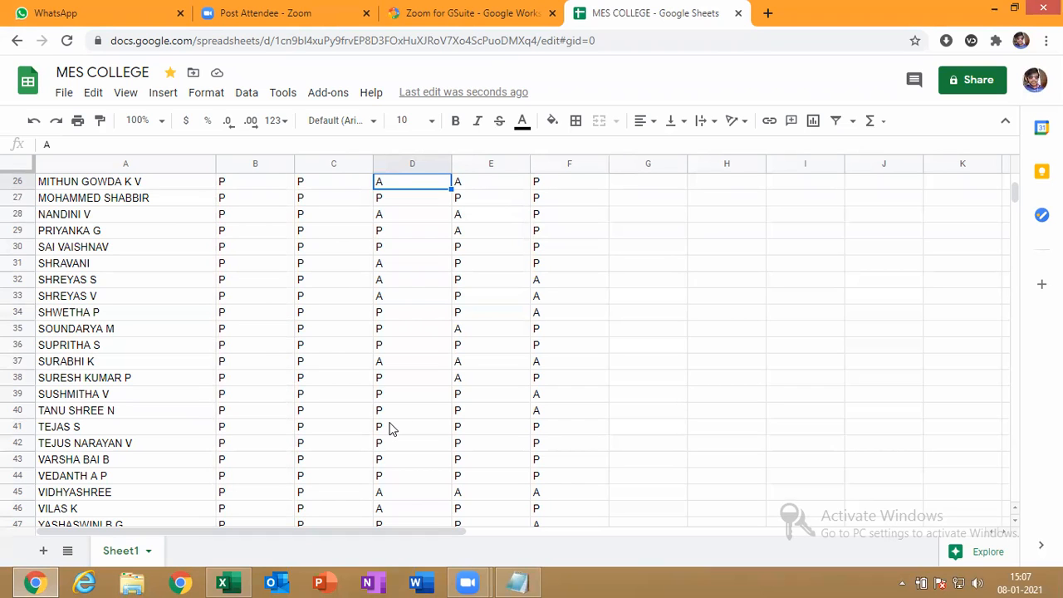
Return to the Excel conditional formatting workbook and show its TOP BOTTOM RULES sheet
click(222, 583)
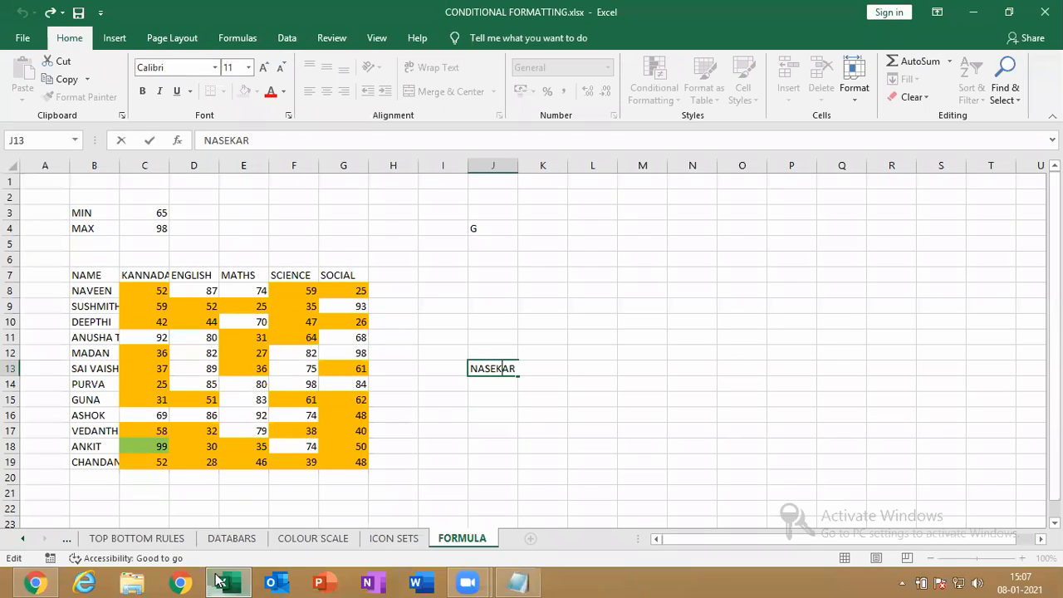
click(67, 539)
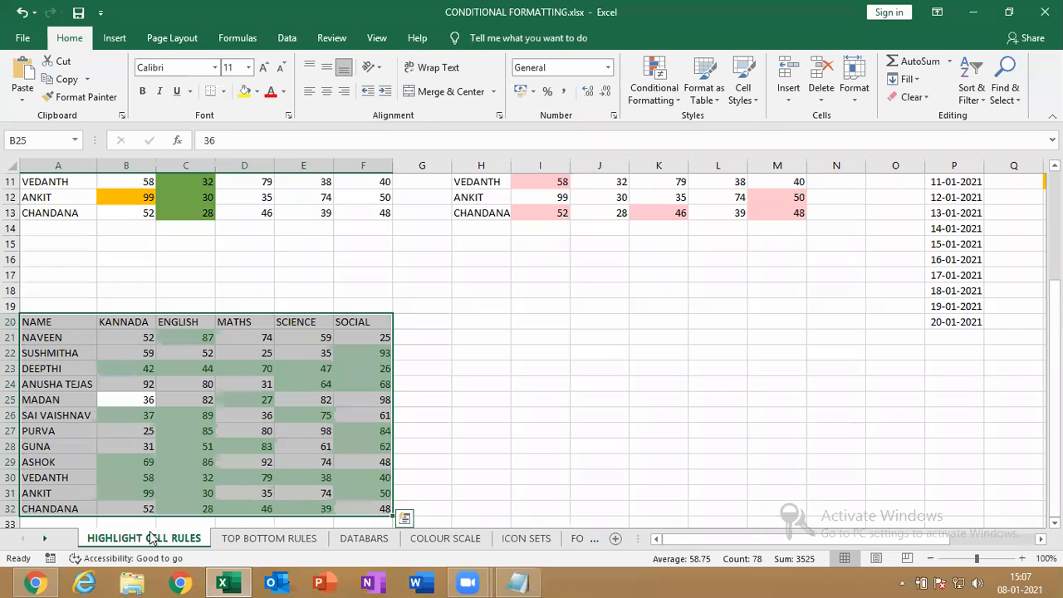
click(258, 541)
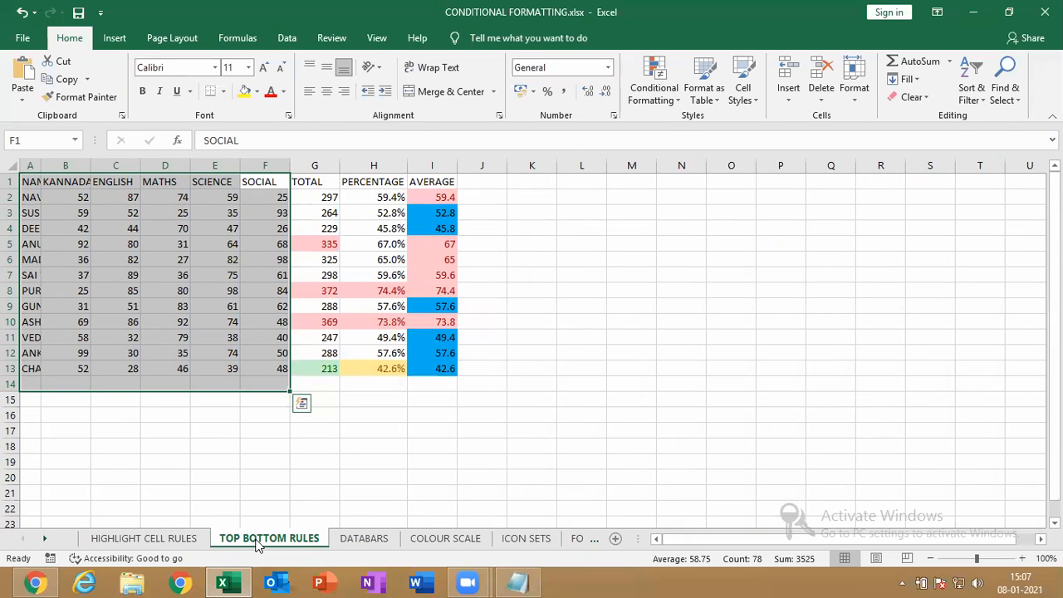